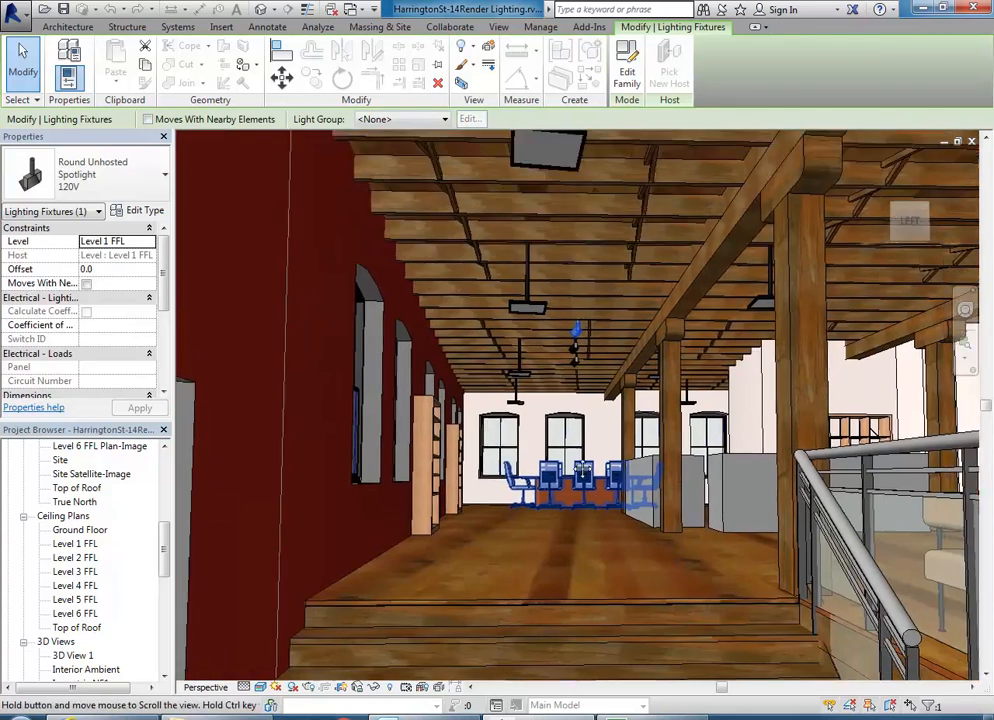
Examine the grey Reception casework near the timber column in the interior perspective view and select it
scroll(659, 487, up, 3)
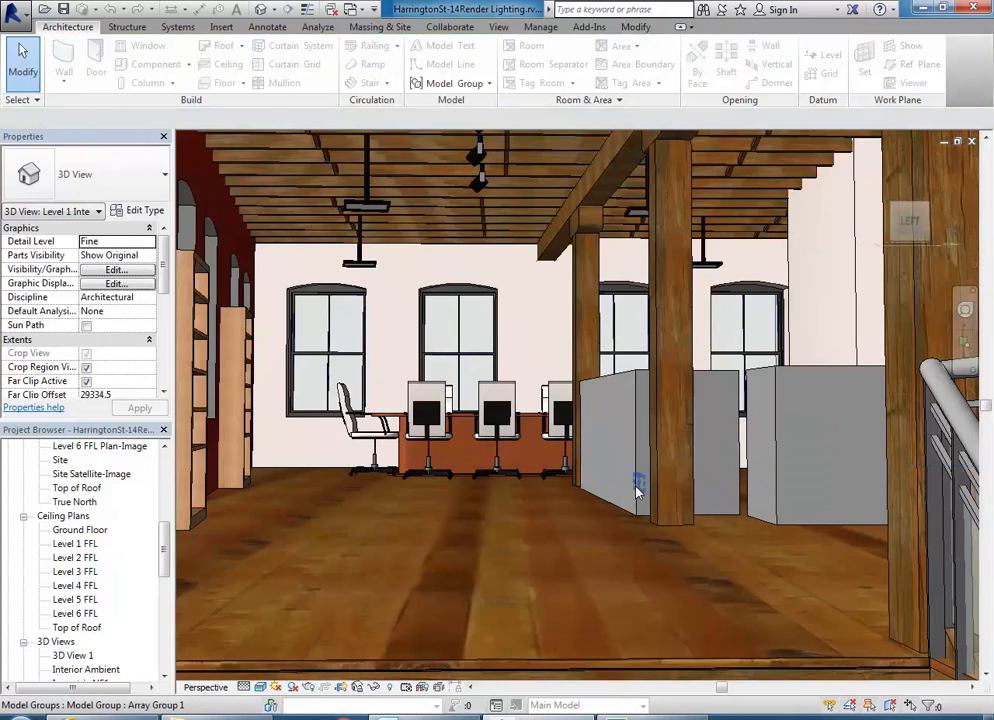
scroll(636, 505, up, 3)
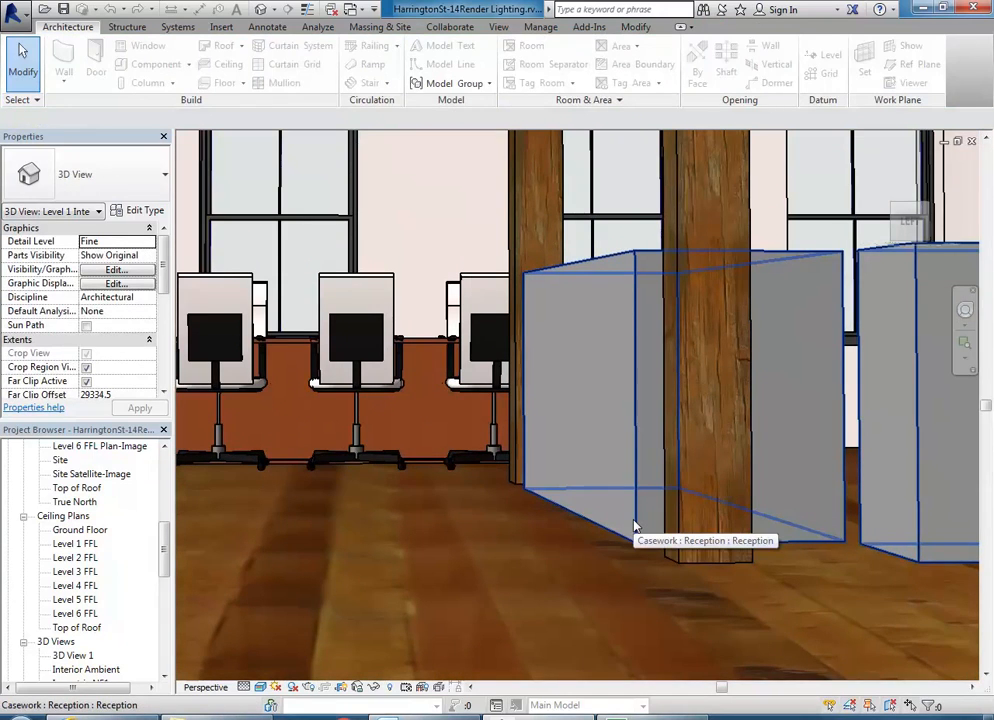
scroll(560, 440, down, 8)
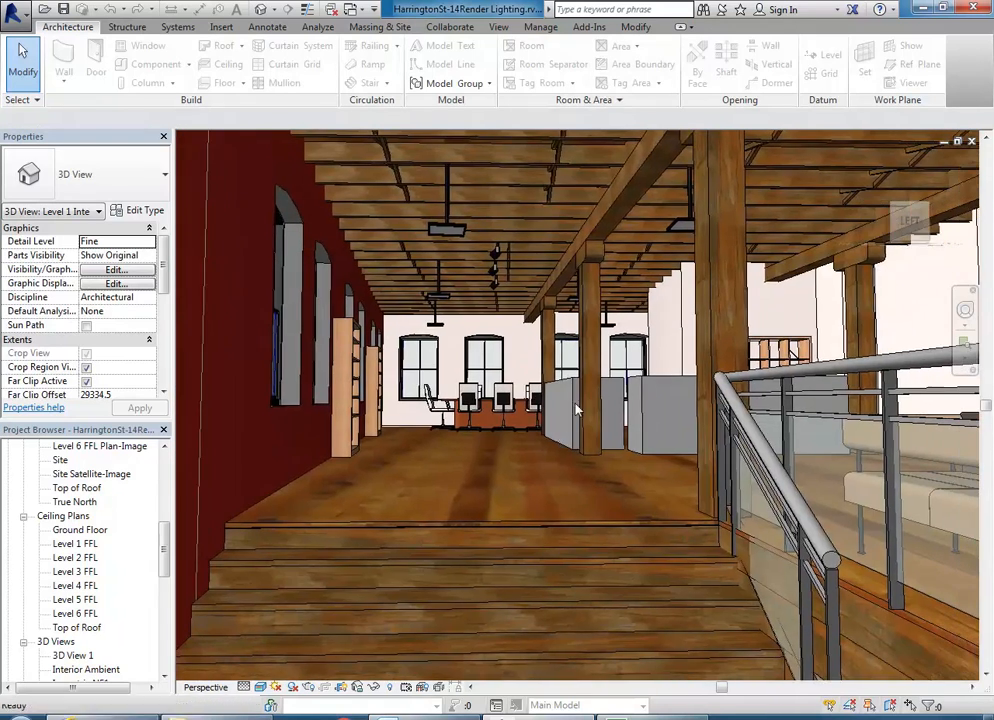
scroll(567, 441, up, 6)
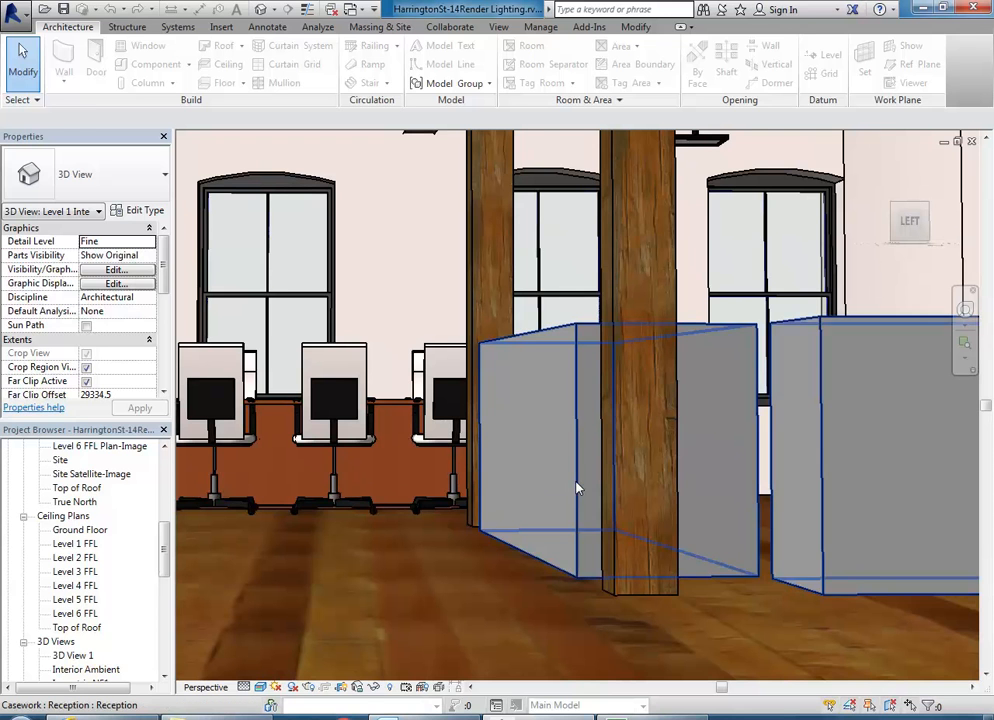
click(572, 487)
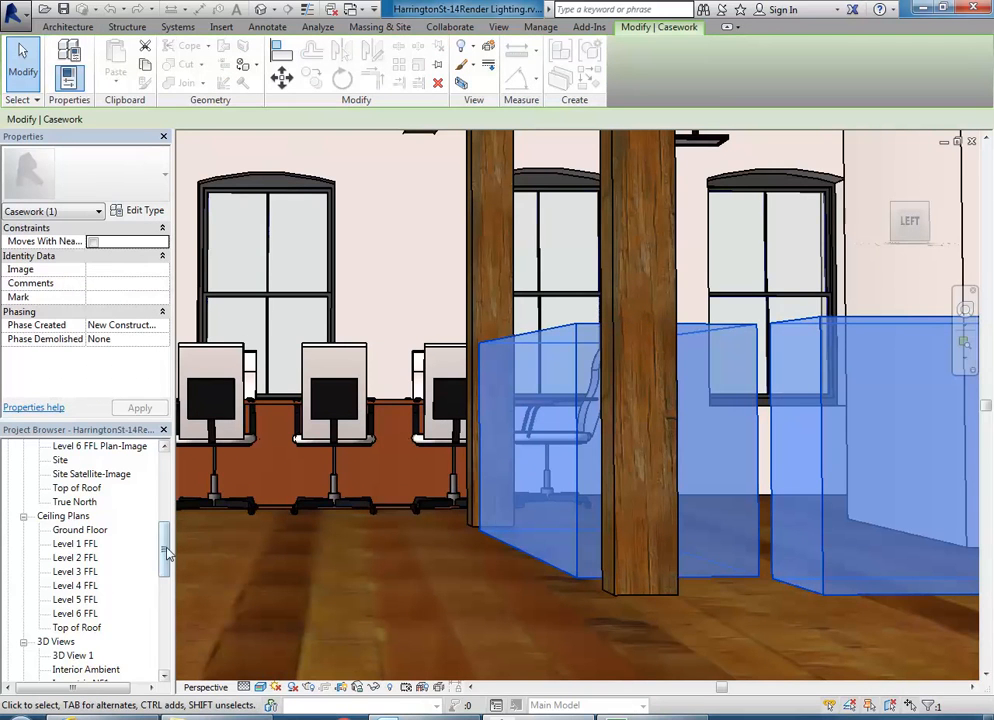
Open the default {3D} view of the whole building and clear the selection
drag(164, 555, 165, 589)
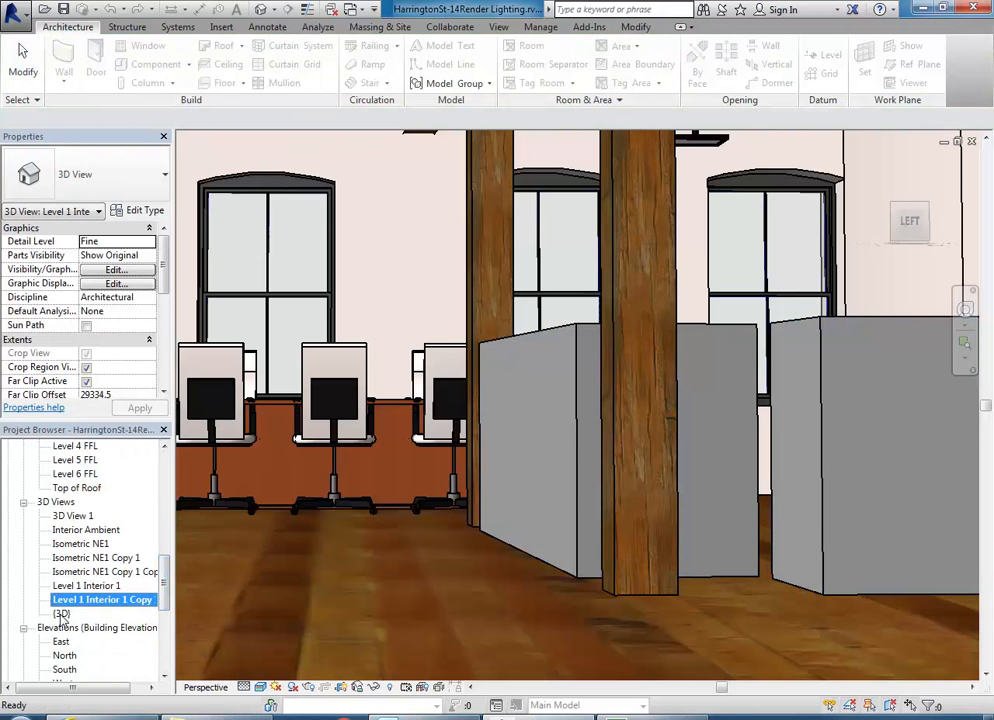
double_click(60, 613)
click(448, 428)
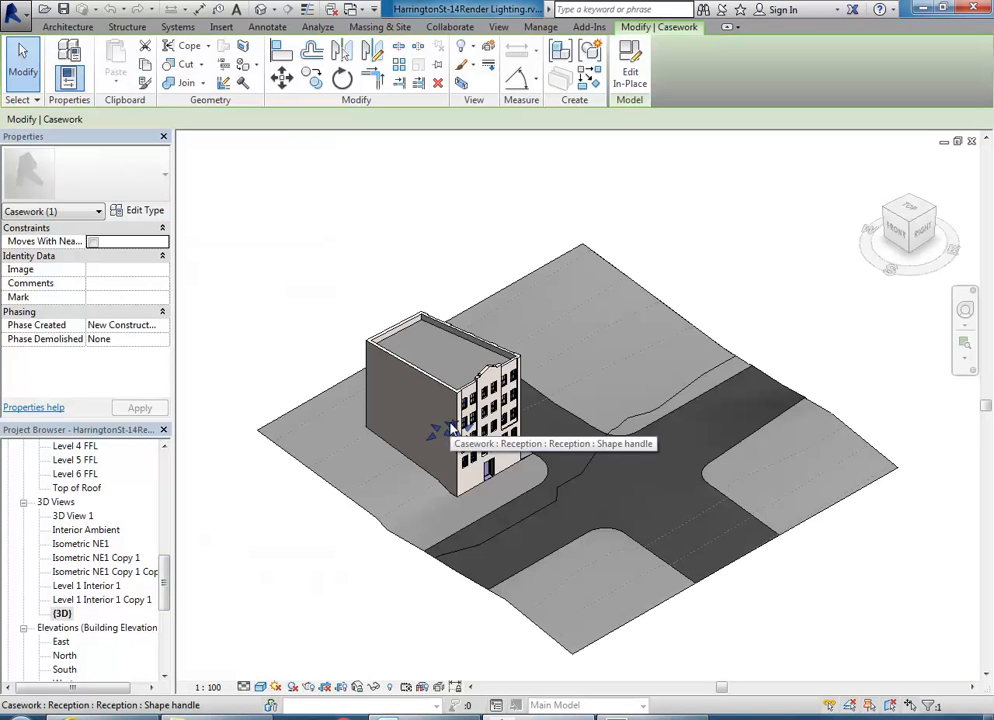
click(296, 310)
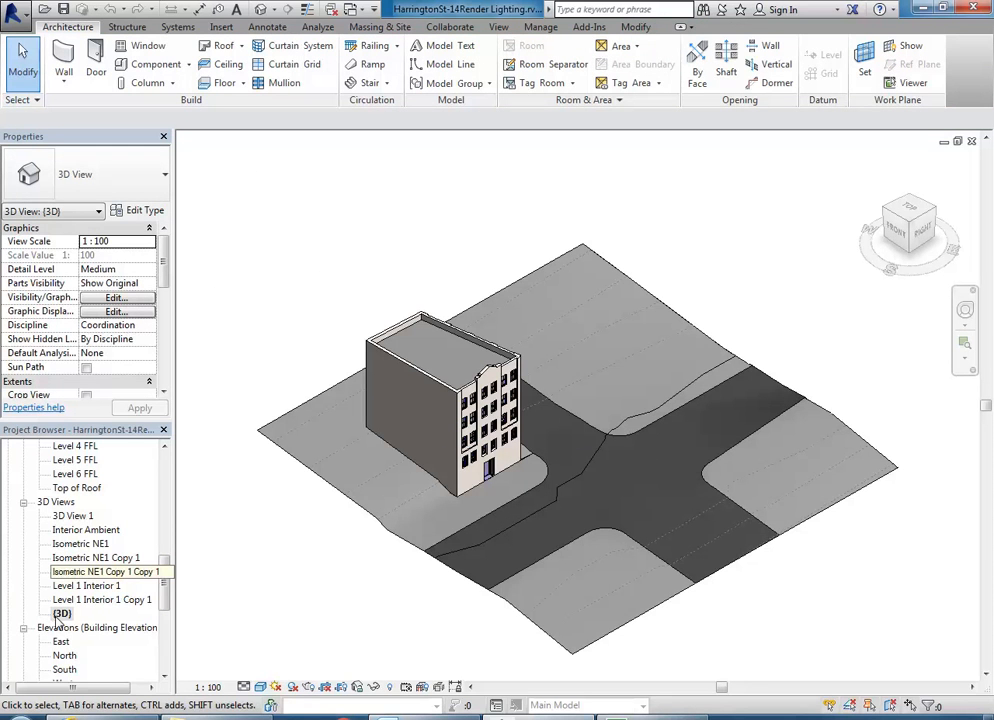
Examine the building's exterior from the right and back sides, including the windows and the timber joists along the back facade
shift+middle_drag(348, 338, 225, 356)
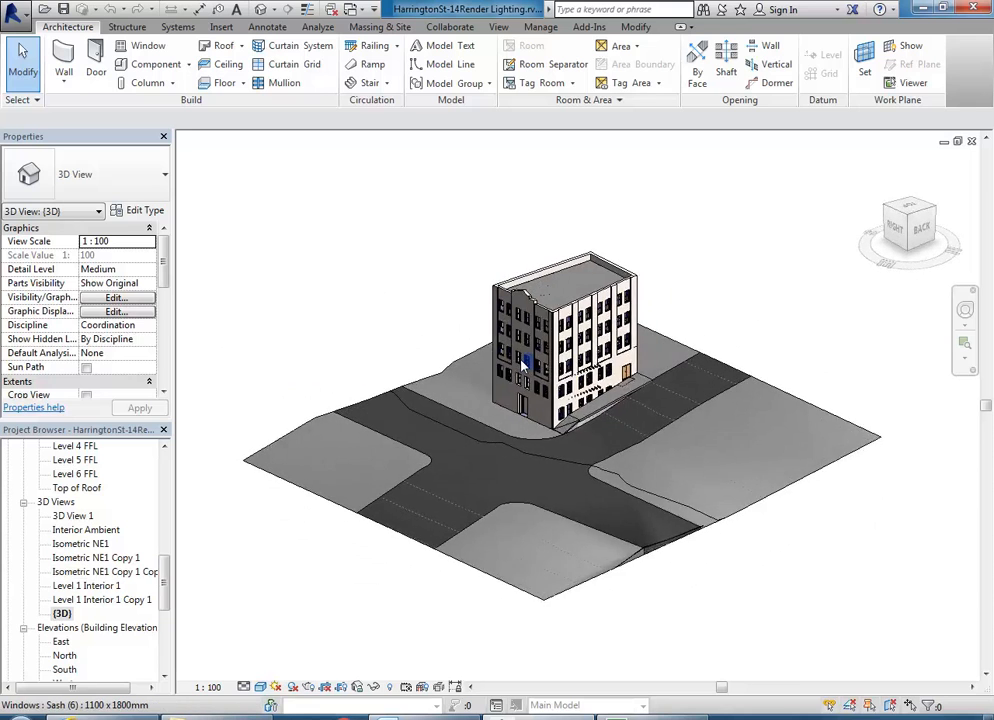
scroll(522, 365, up, 3)
scroll(665, 395, up, 4)
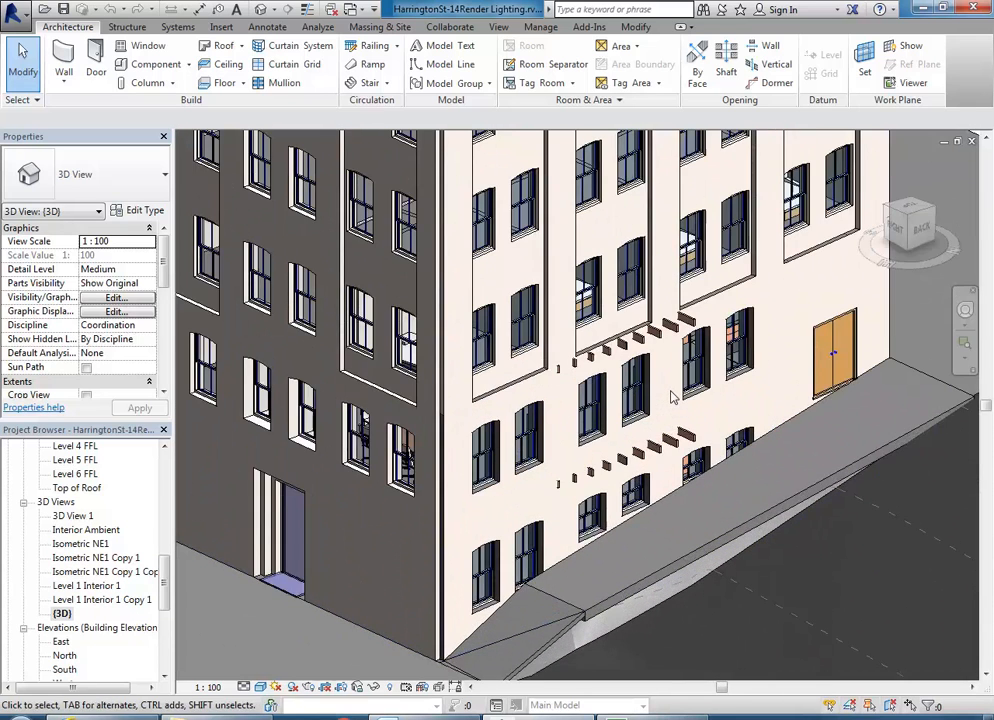
scroll(622, 372, down, 3)
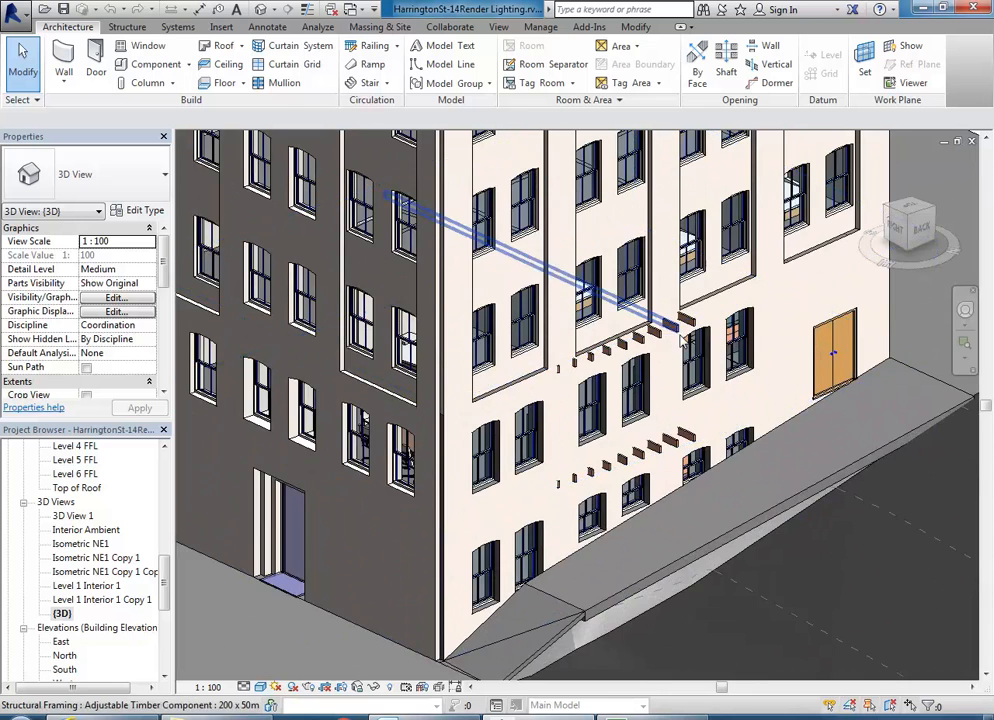
scroll(684, 340, down, 2)
scroll(400, 300, down, 5)
scroll(395, 298, up, 1)
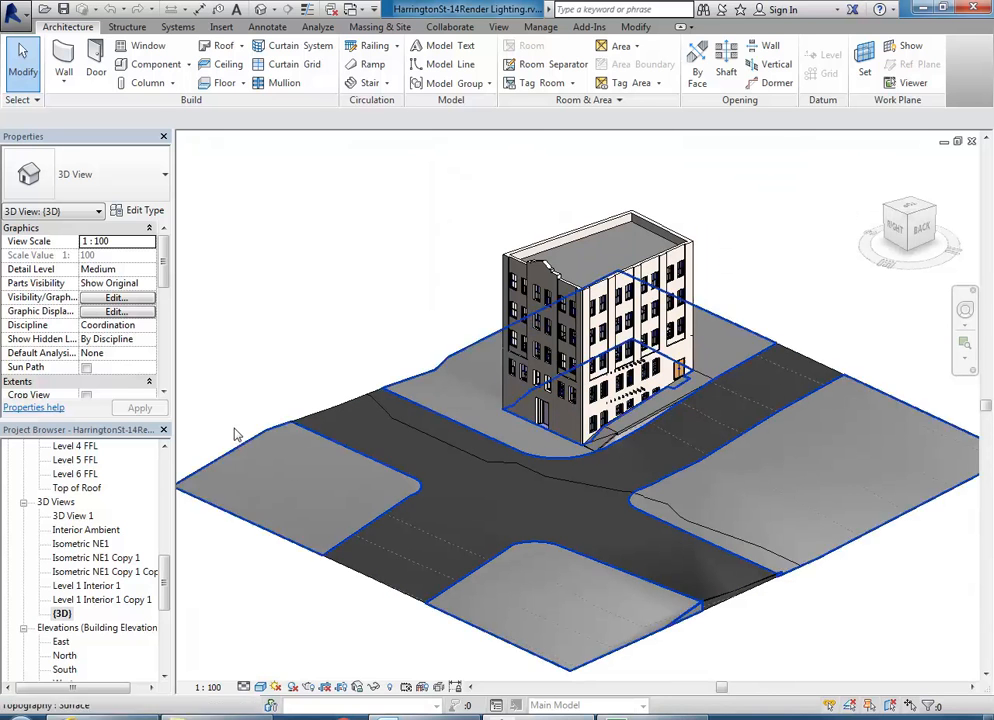
Duplicate the {3D} view without detailing and rename the copy as SB 1
right_click(57, 614)
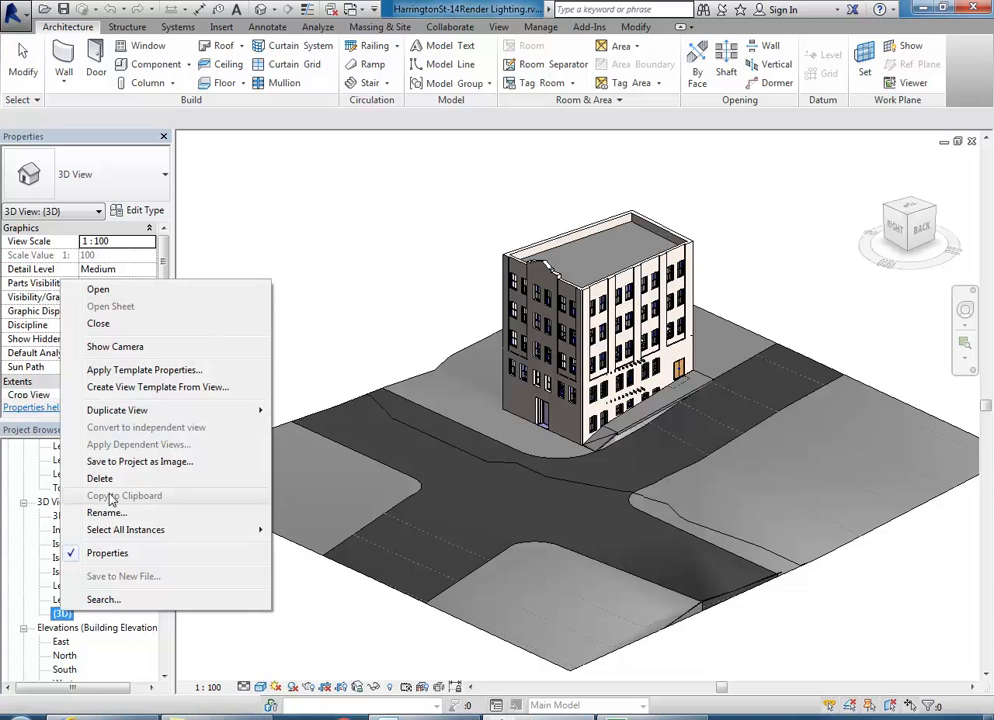
mouse_move(137, 410)
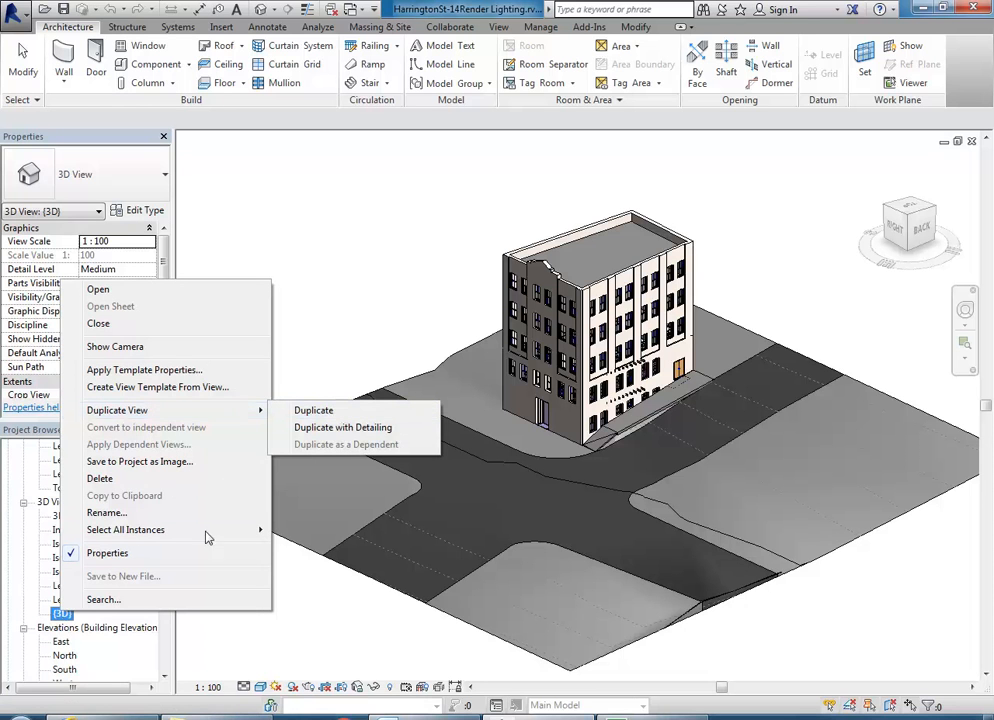
click(314, 411)
right_click(66, 630)
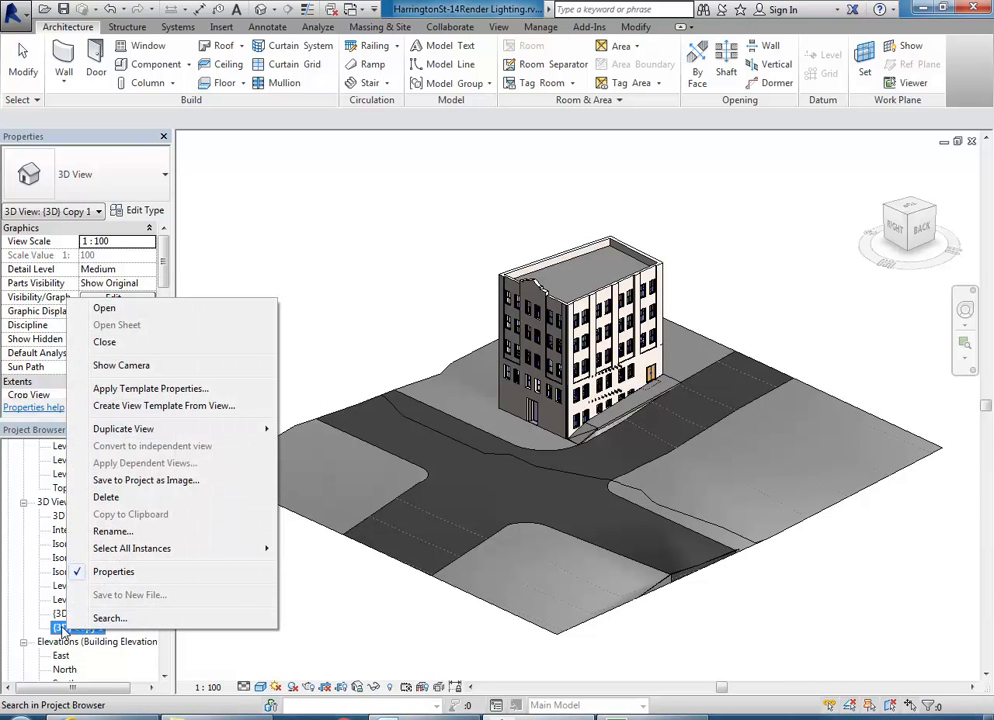
click(112, 531)
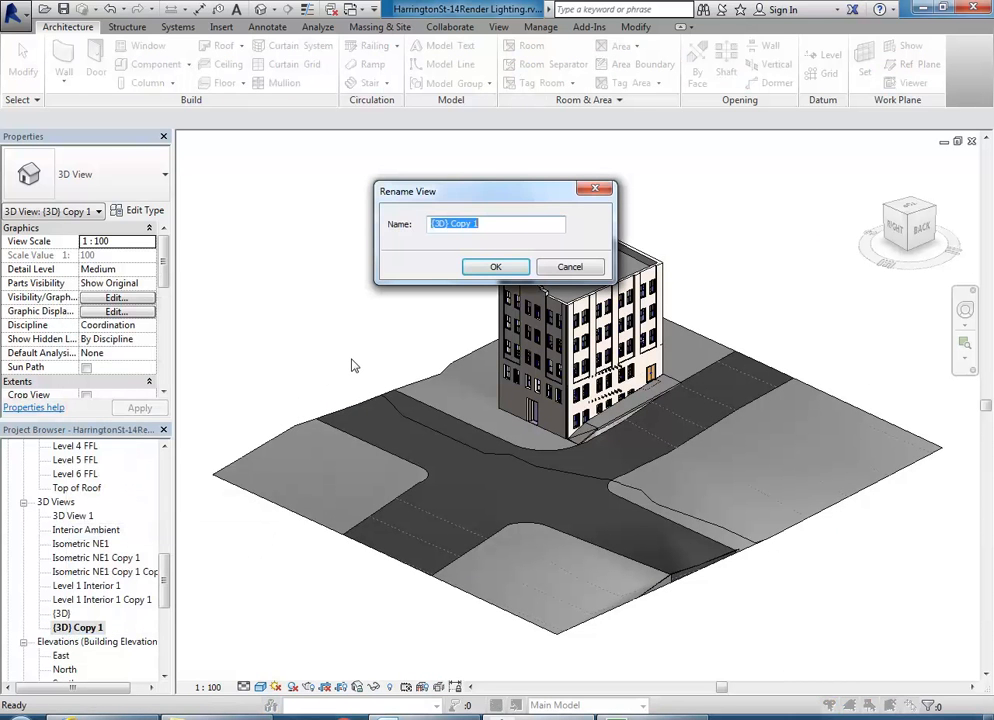
text(SB)
click(494, 267)
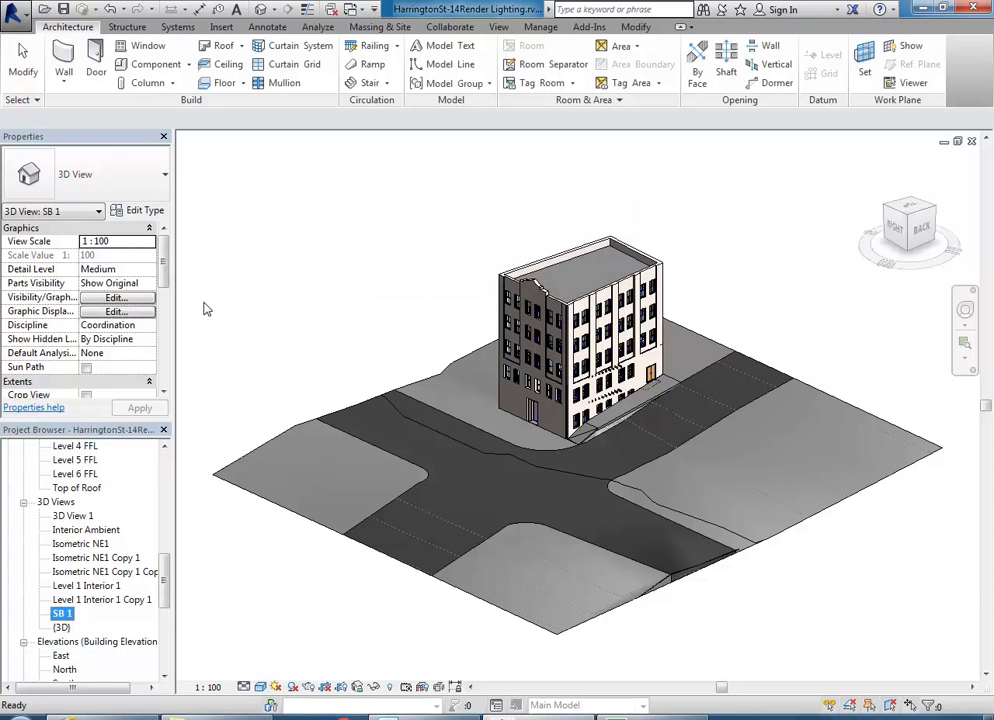
Turn on the section box for the SB 1 view
click(252, 306)
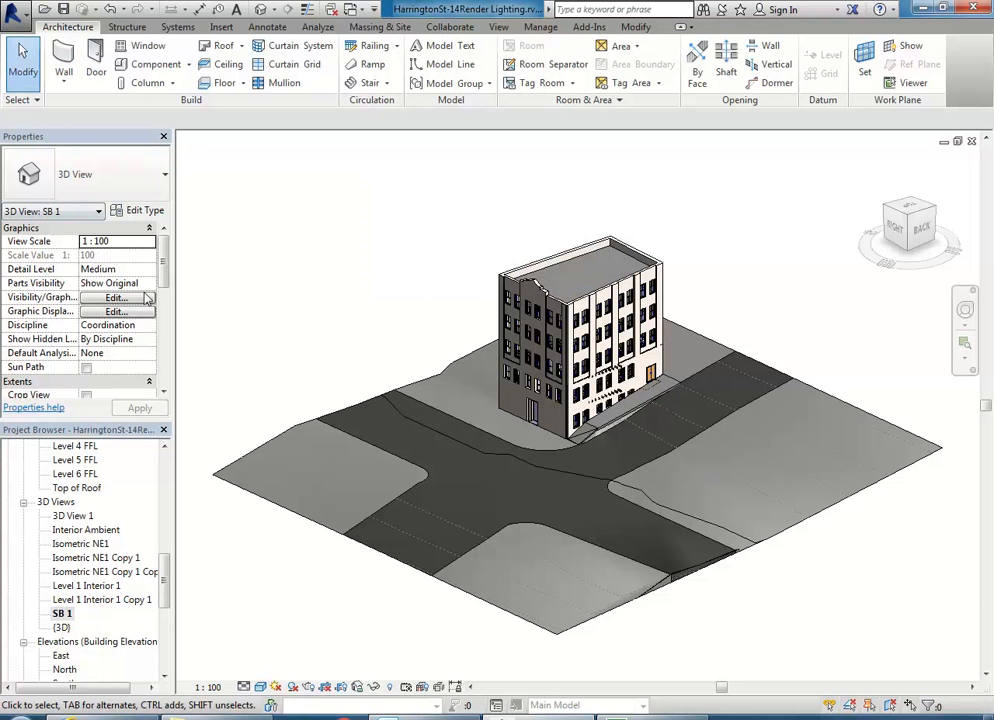
scroll(128, 300, down, 3)
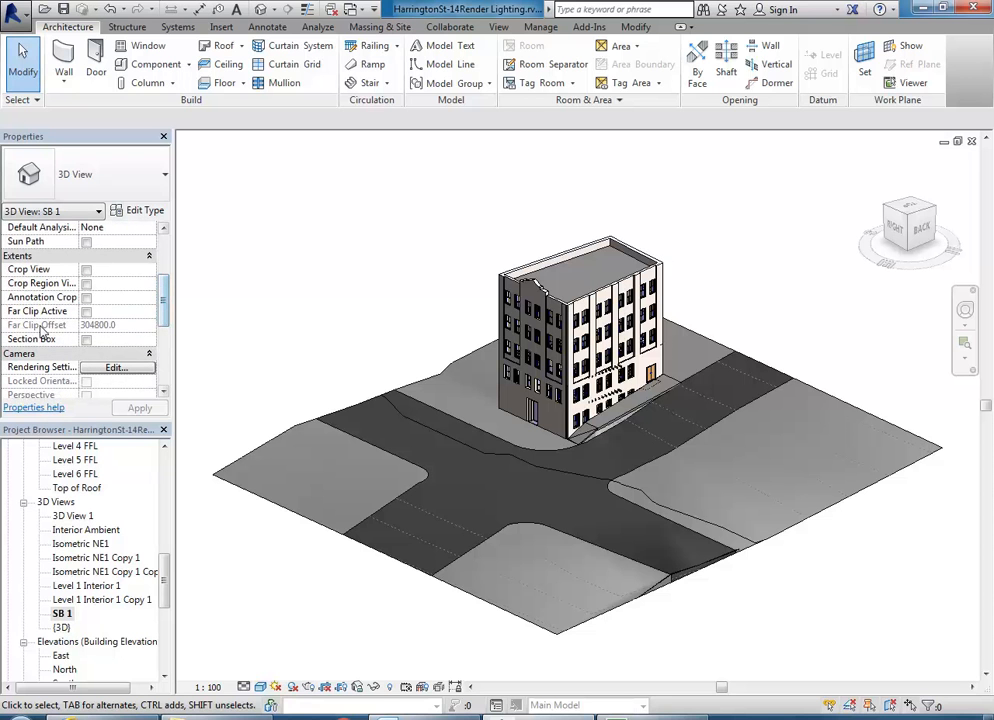
click(87, 340)
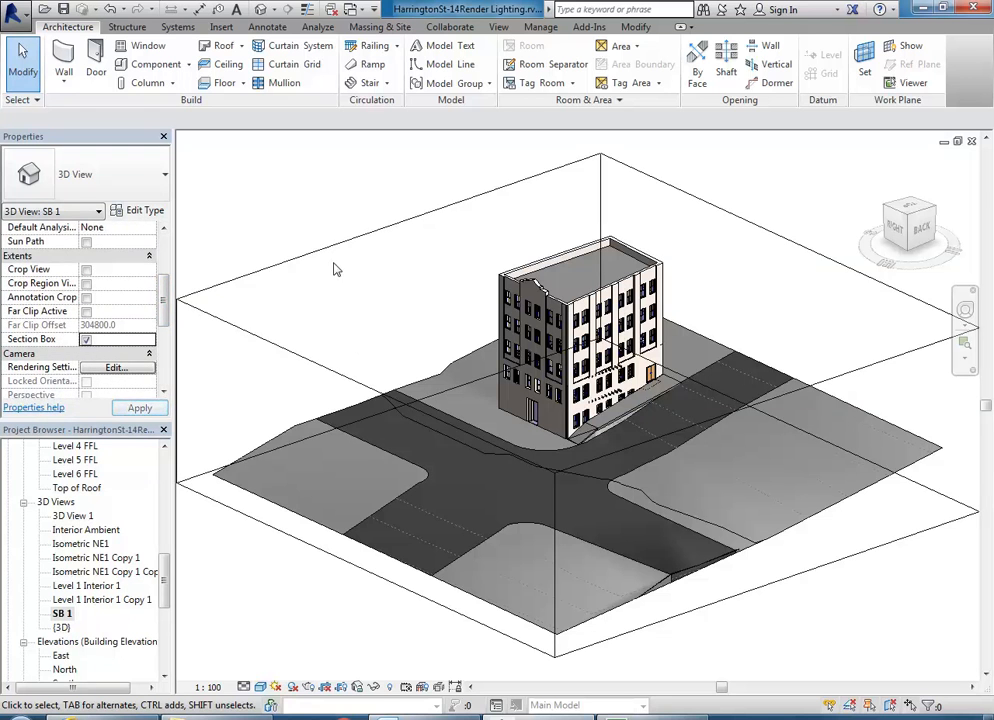
Pull the section box's back face in toward the building and its right end face just inside the end wall, cutting open that end
click(315, 258)
drag(767, 493, 524, 465)
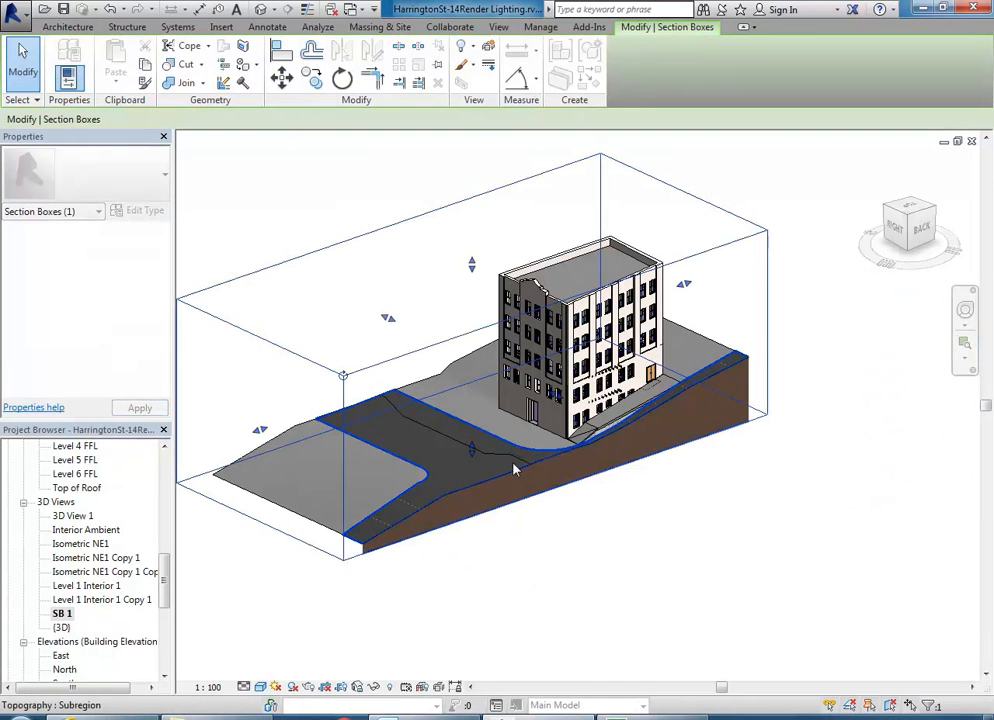
drag(259, 432, 514, 342)
scroll(547, 346, up, 5)
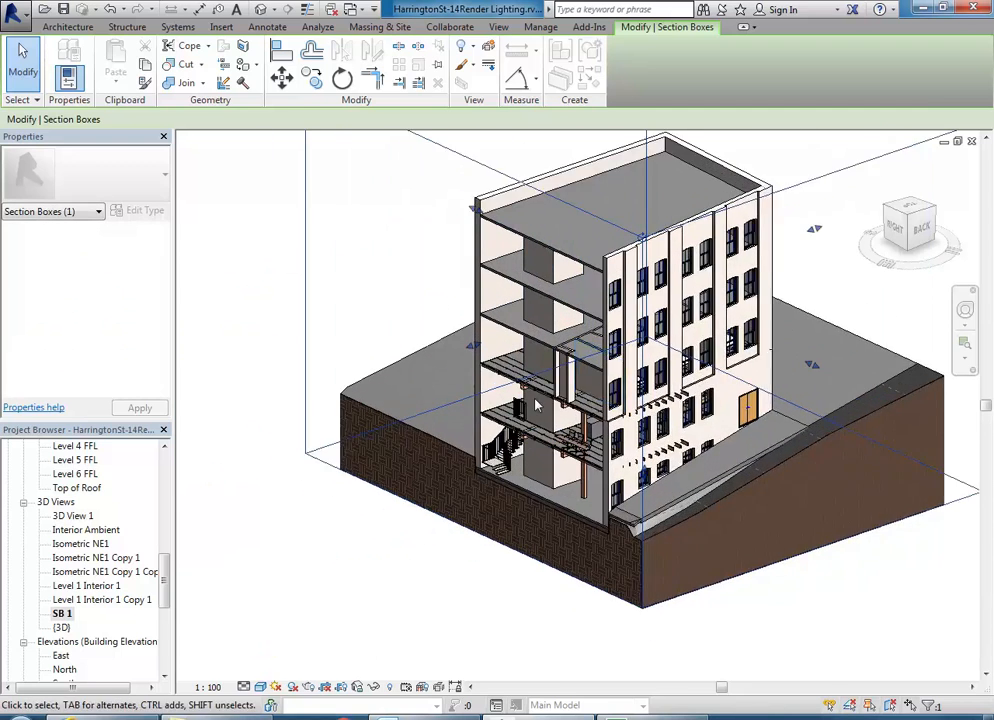
drag(443, 325, 417, 334)
scroll(548, 378, down, 3)
scroll(771, 390, up, 1)
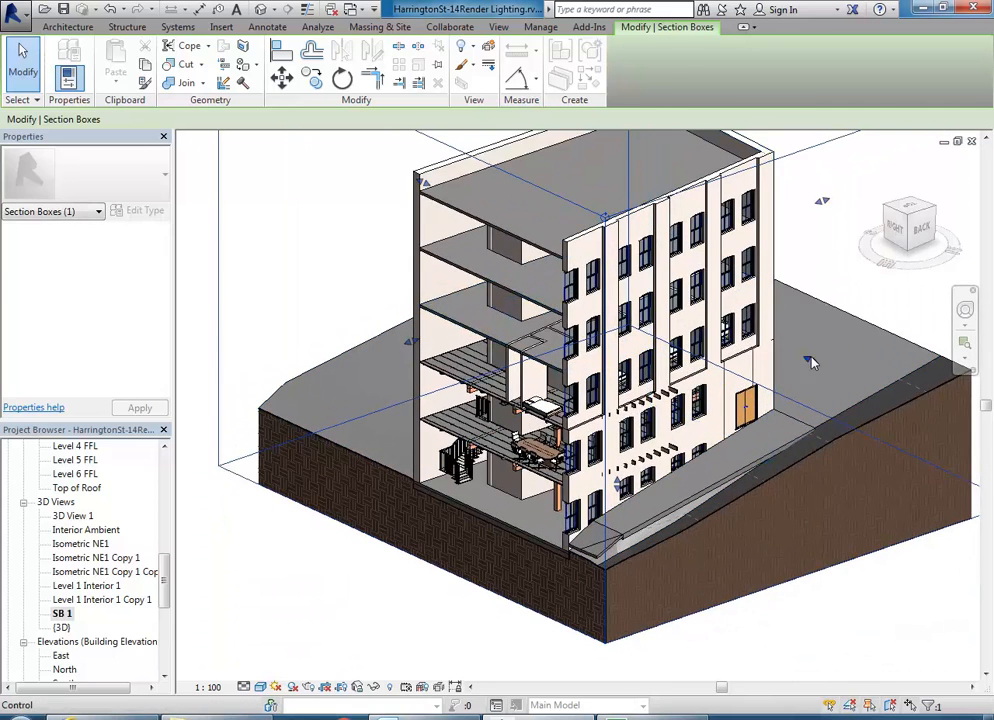
Pull the section box's back face inside the long windowed facade and inspect the exposed interior floors
drag(810, 359, 730, 323)
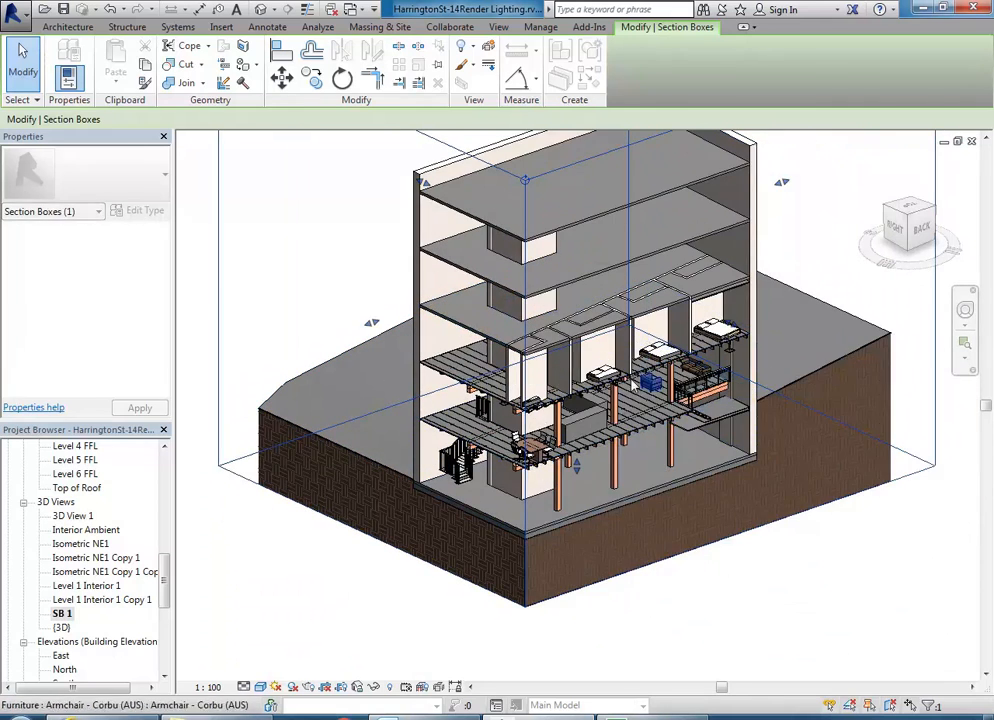
scroll(697, 369, up, 2)
scroll(697, 369, up, 1)
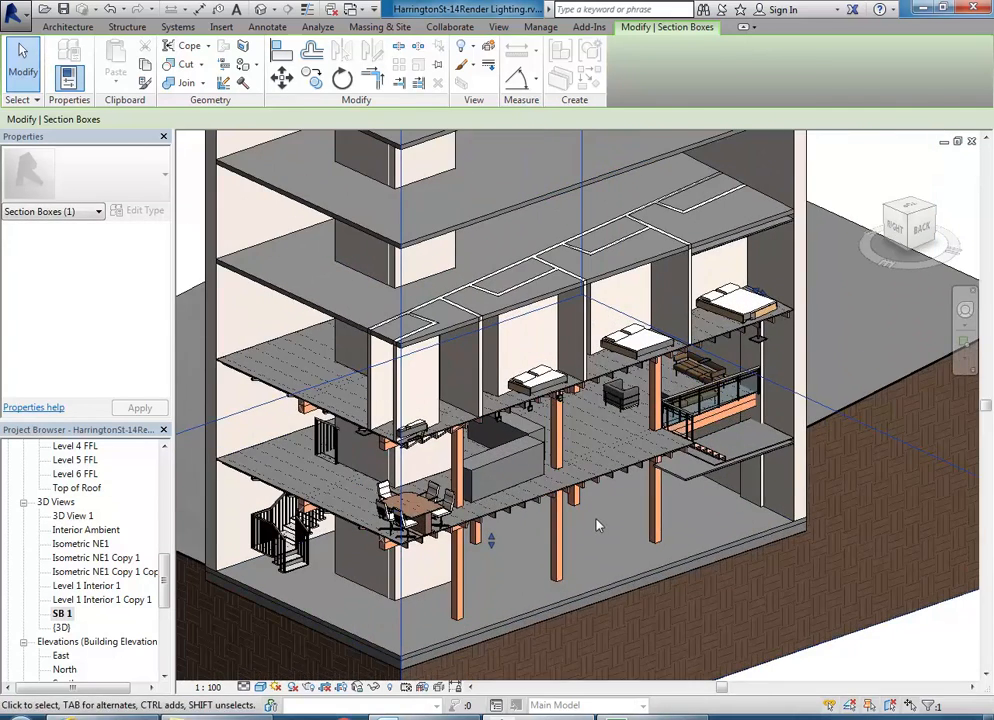
shift+middle_drag(517, 470, 694, 390)
middle_drag(775, 405, 557, 522)
drag(682, 284, 691, 287)
shift+middle_drag(691, 287, 575, 398)
scroll(575, 398, down, 6)
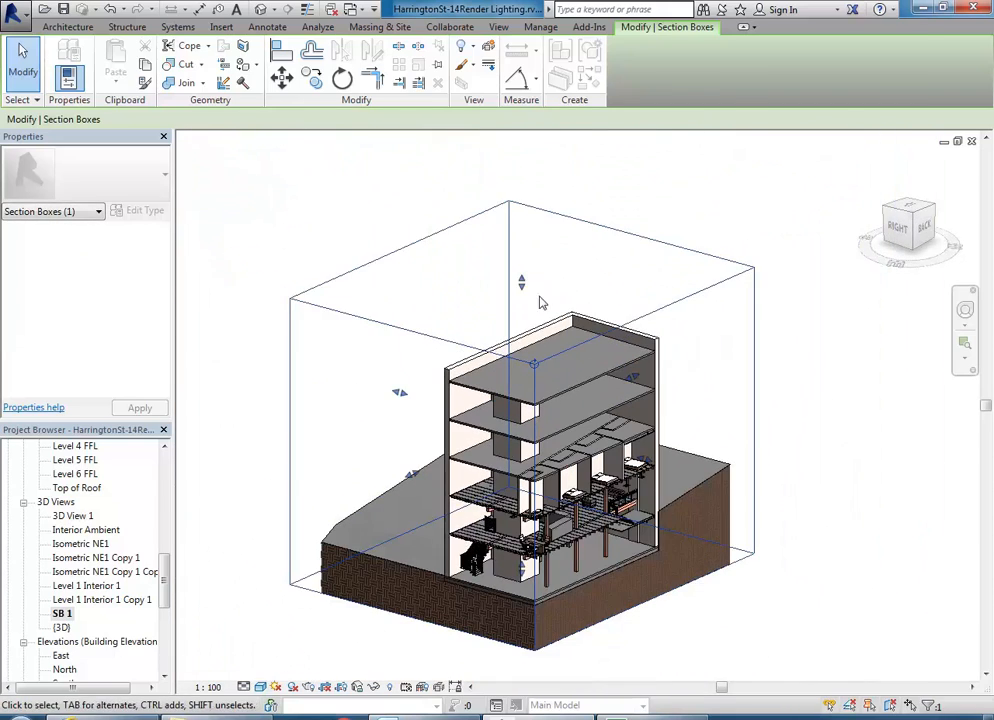
Lower the section box's top face to just above the Level 1 interior and bring its remaining faces in close around the building
drag(526, 286, 517, 444)
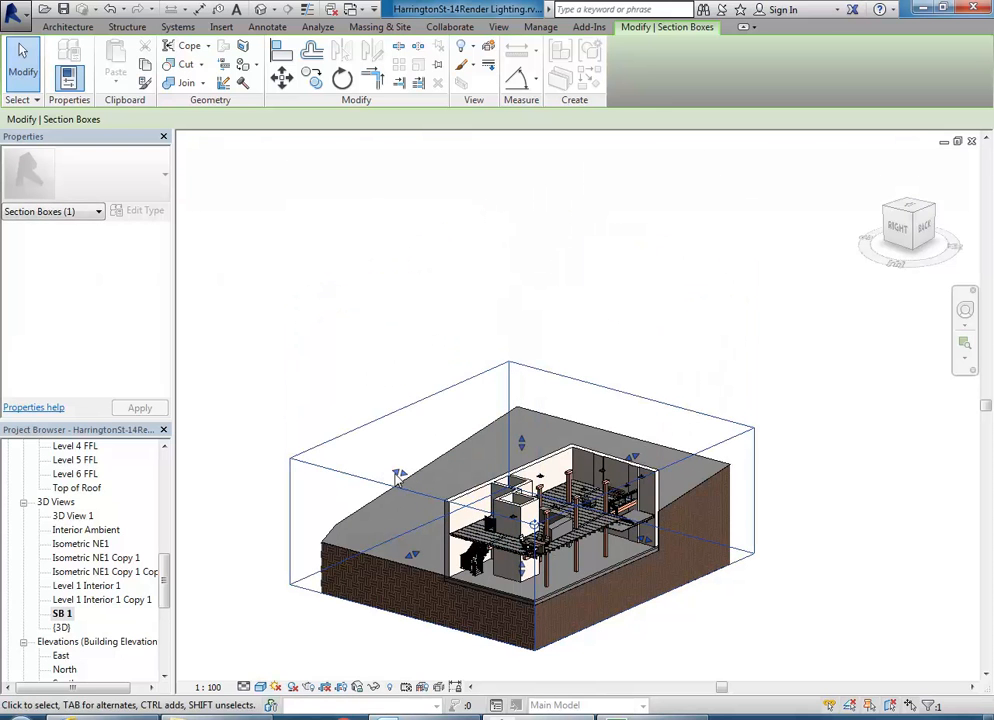
drag(400, 470, 492, 470)
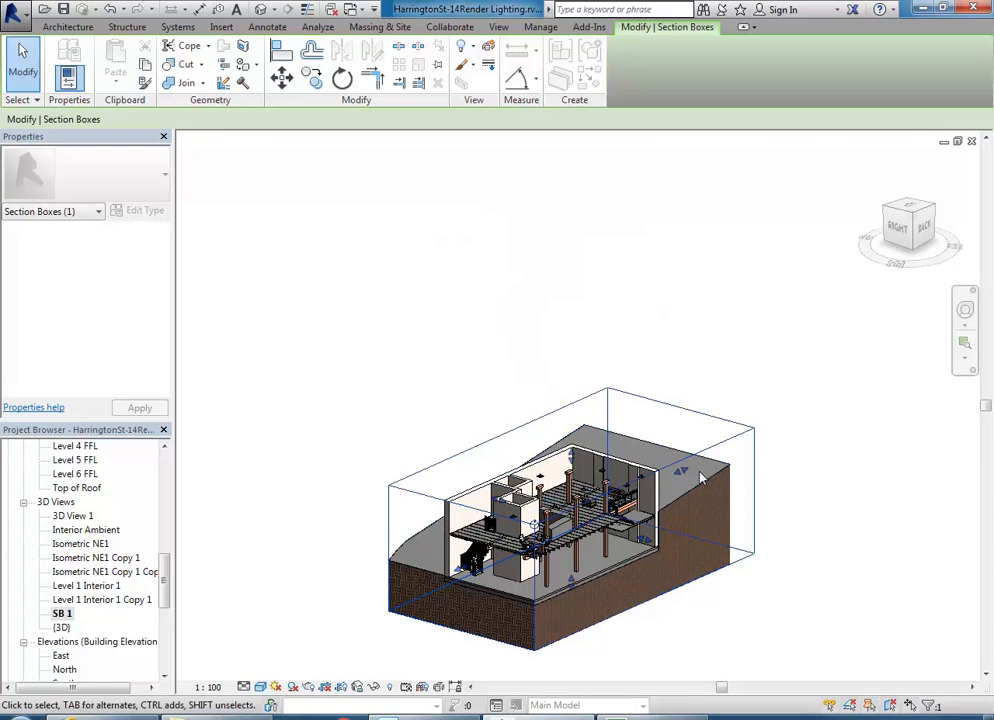
drag(679, 472, 596, 521)
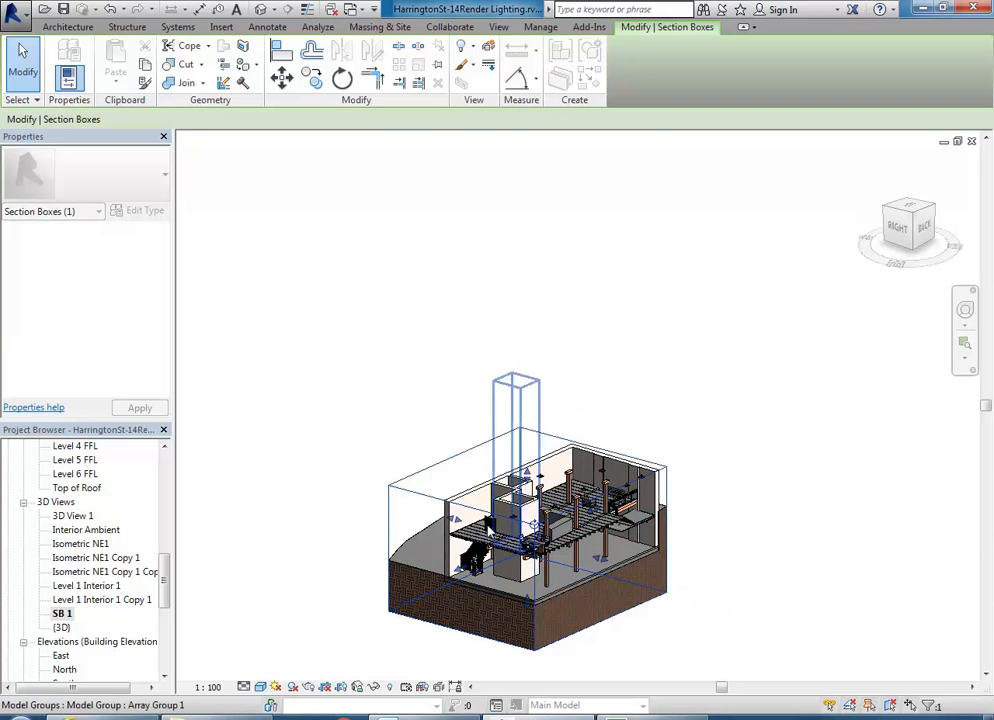
drag(481, 519, 500, 521)
drag(552, 608, 550, 600)
Hide the section box in the SB 1 view as an individual element
scroll(565, 518, up, 4)
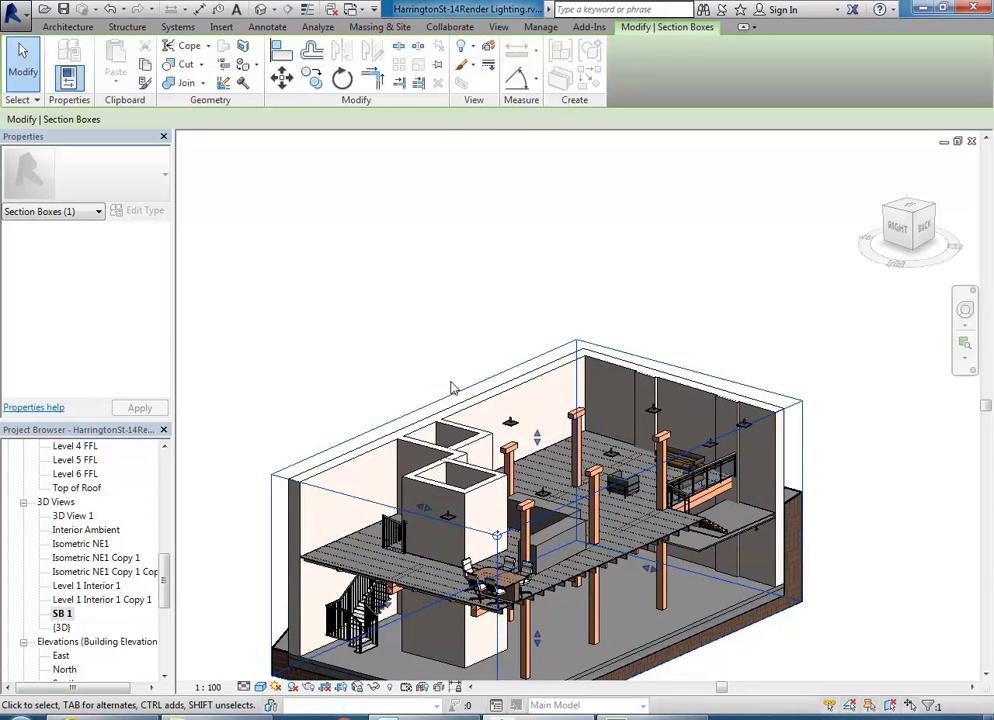
scroll(395, 288, down, 1)
right_click(366, 305)
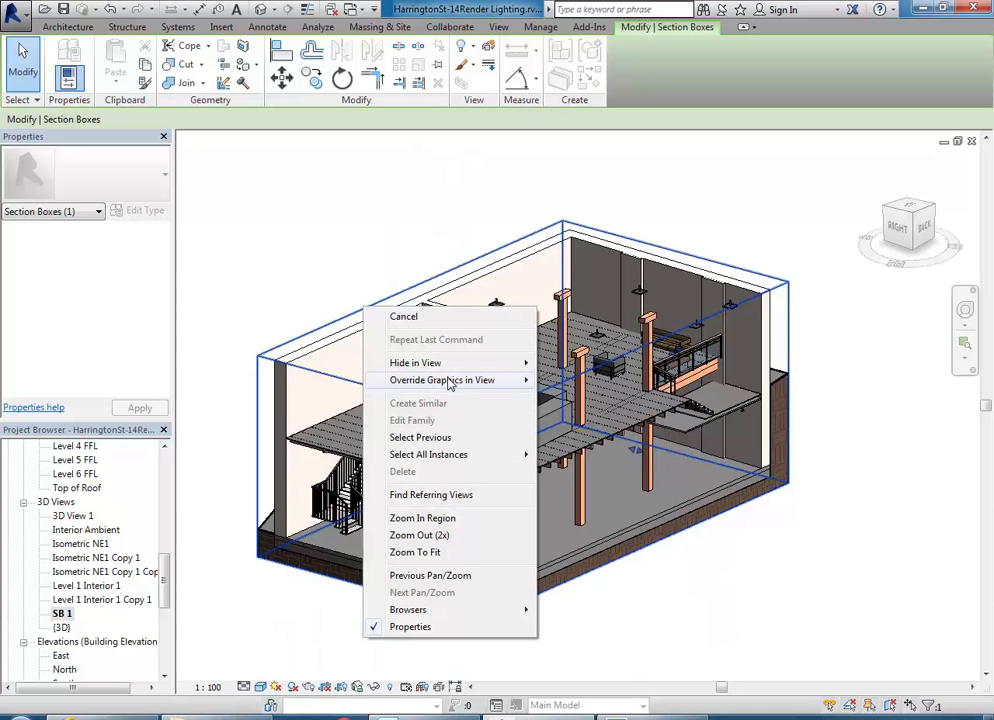
mouse_move(432, 368)
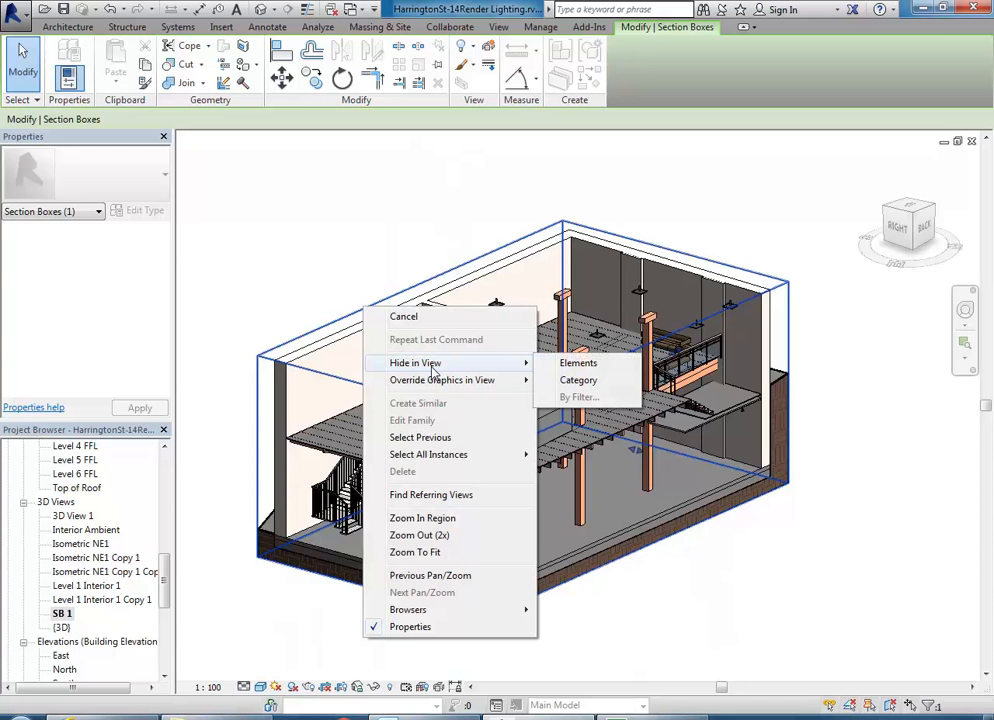
click(566, 366)
scroll(395, 320, down, 2)
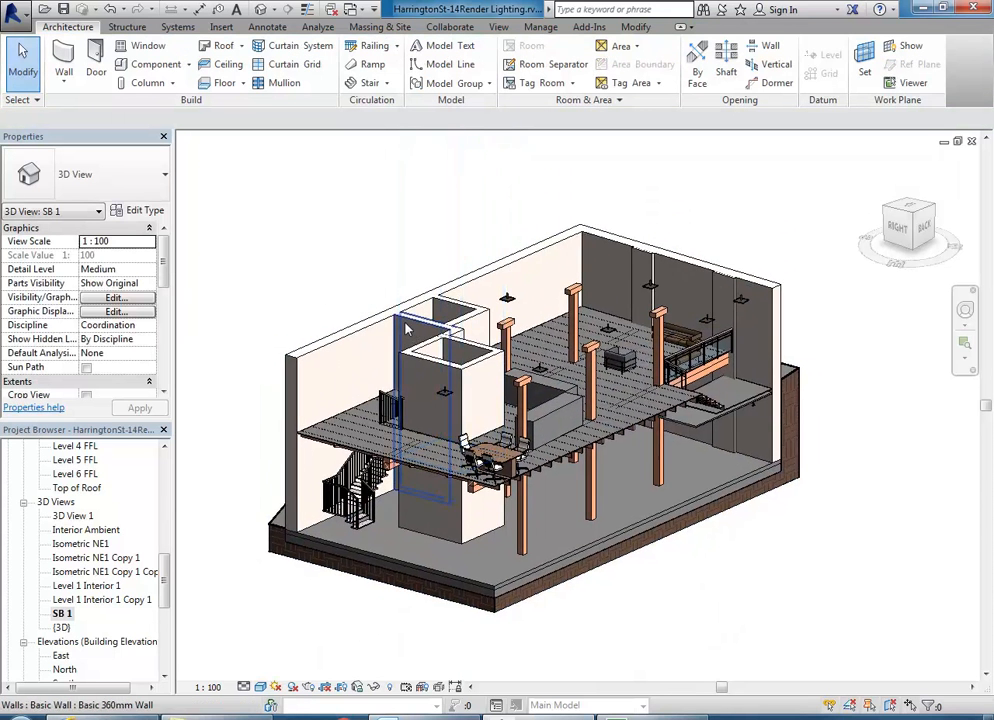
Select the 360 mm wall beside the shafts, read what the Displace Elements tool does, and clear the selection
scroll(404, 328, up, 3)
click(436, 323)
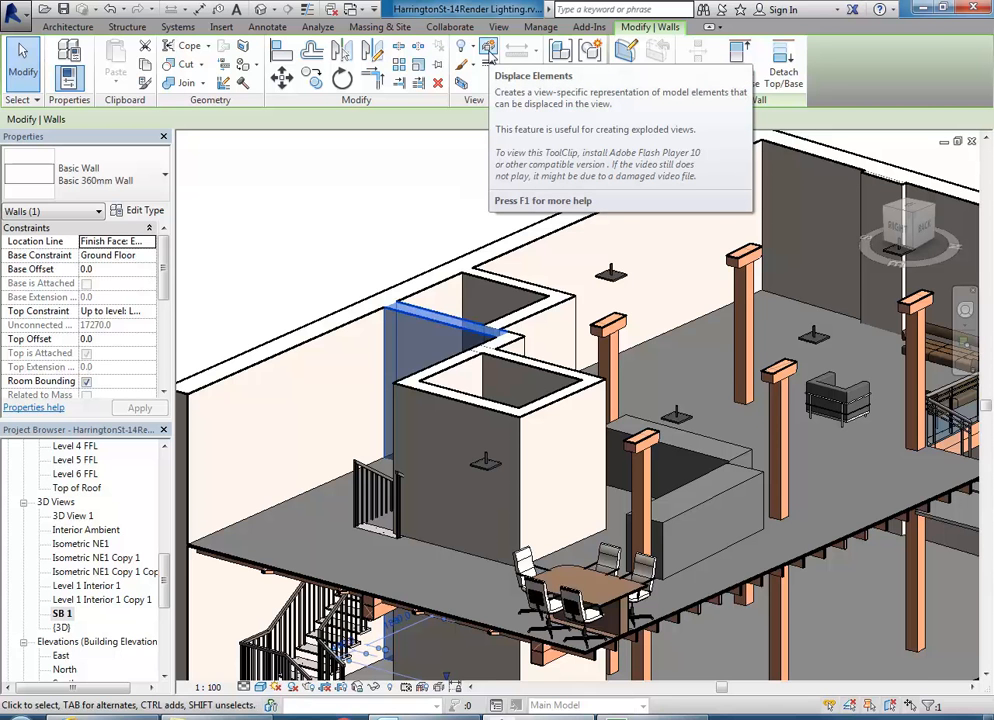
click(344, 215)
scroll(344, 215, down, 4)
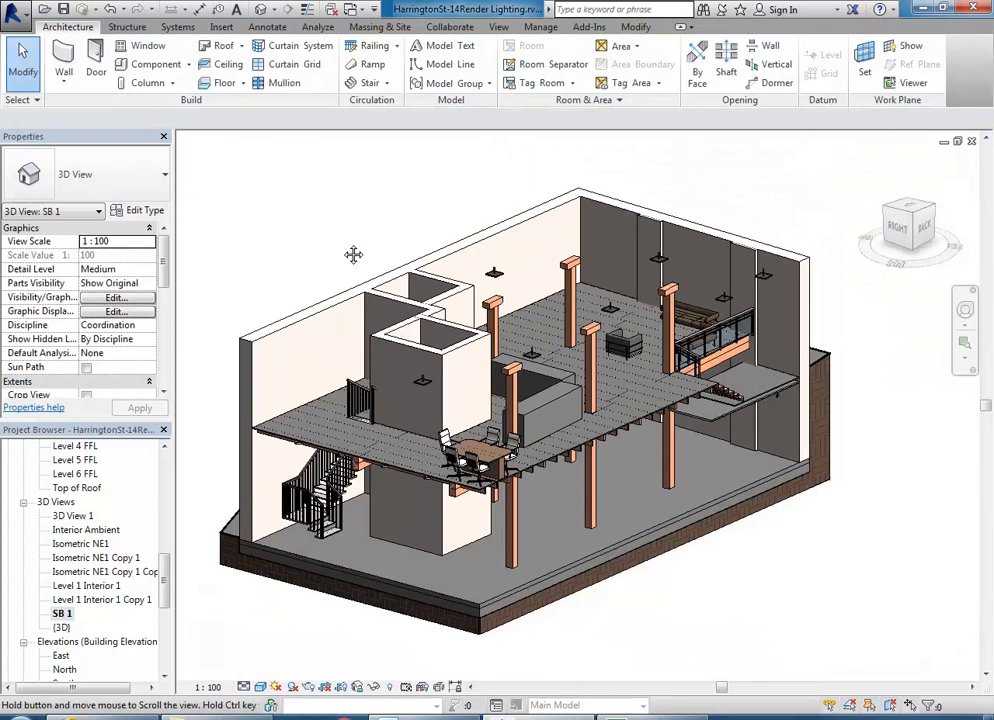
Open the reception counter casework beside the meeting table for in-place editing
shift+middle_drag(351, 255, 500, 346)
scroll(502, 345, up, 5)
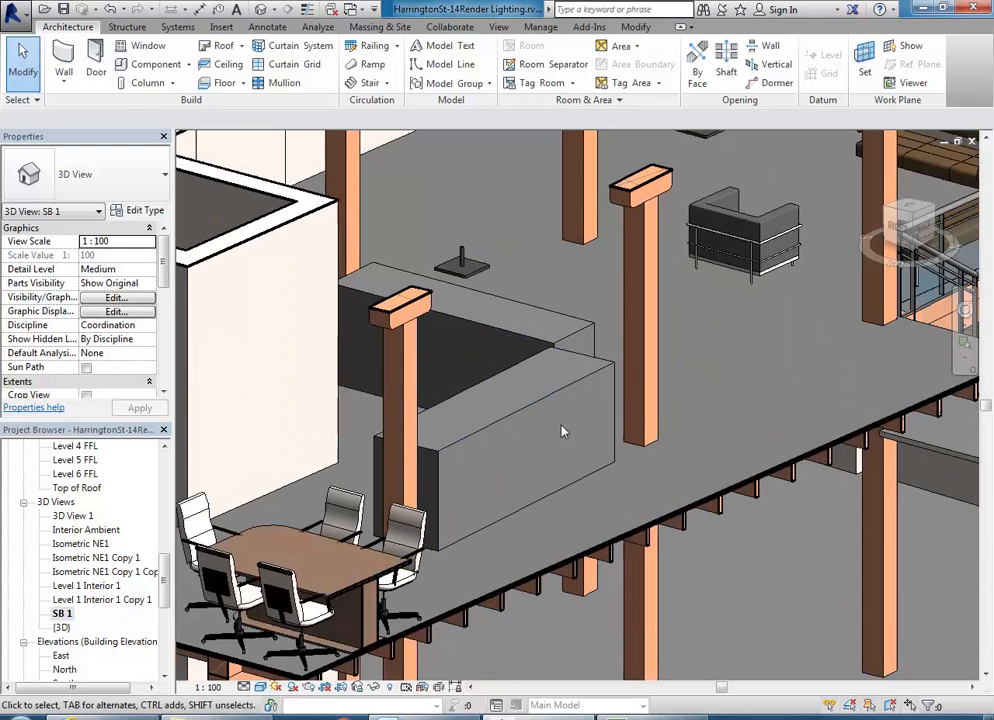
click(557, 402)
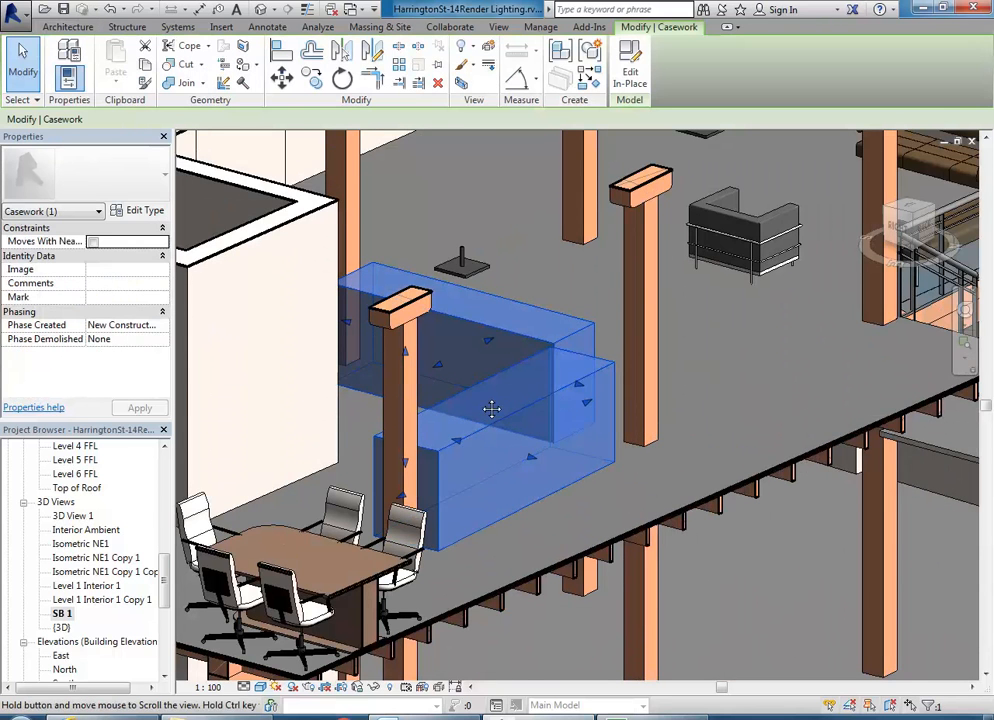
scroll(556, 390, up, 3)
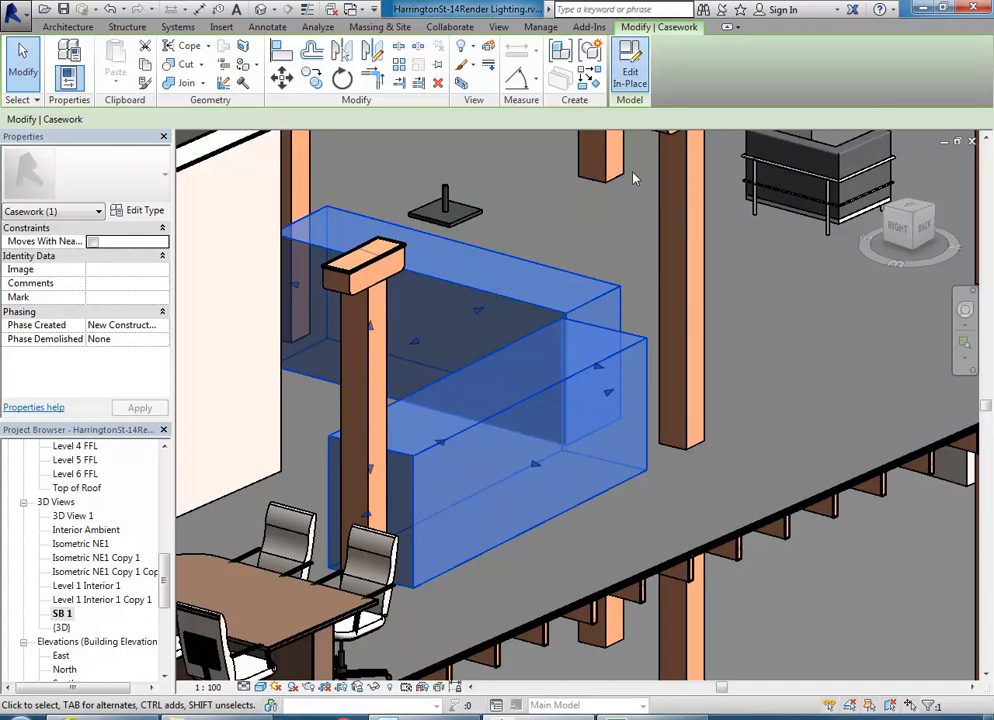
double_click(549, 472)
Examine the counter's solid blocks up close and read what the Extrusion and Sweep tools do
middle_drag(550, 470, 493, 442)
scroll(493, 442, up, 2)
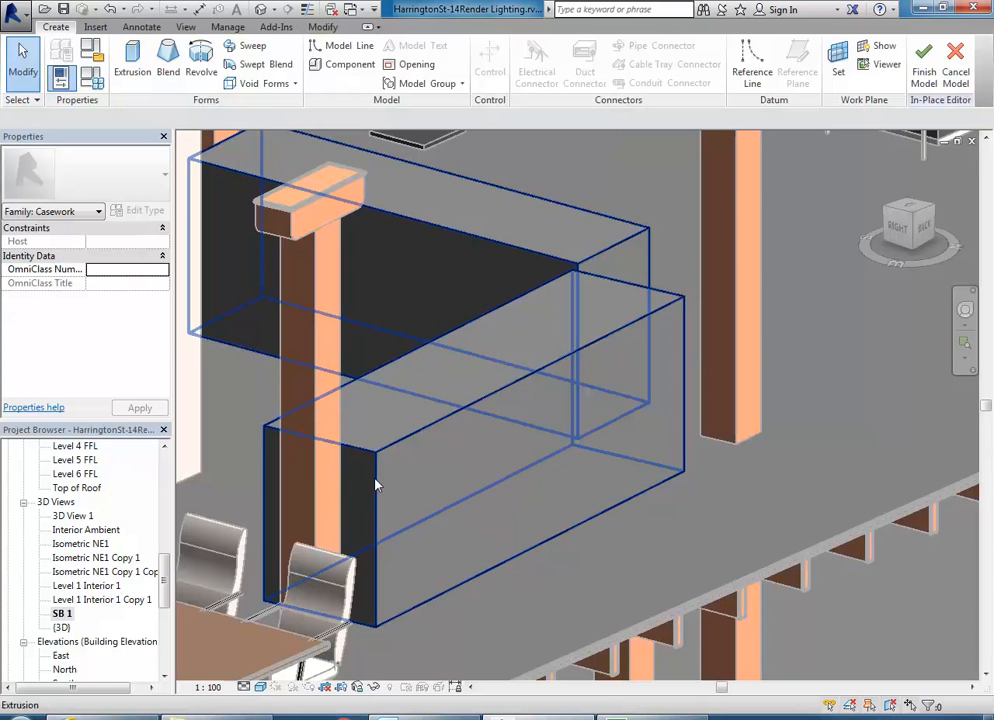
middle_drag(350, 497, 417, 470)
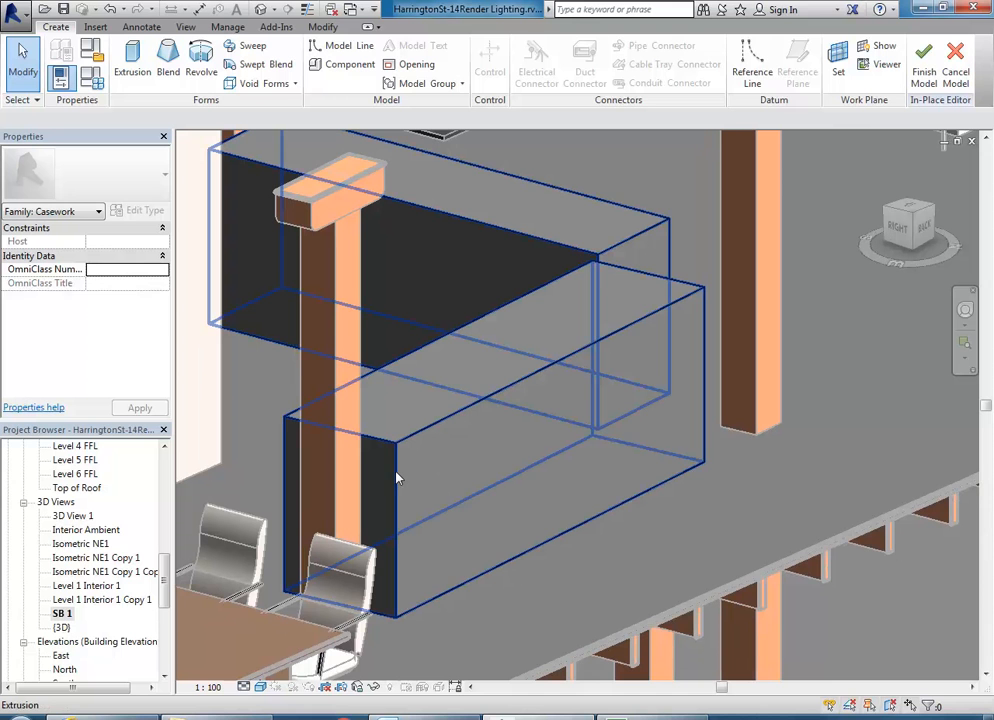
scroll(600, 375, down, 5)
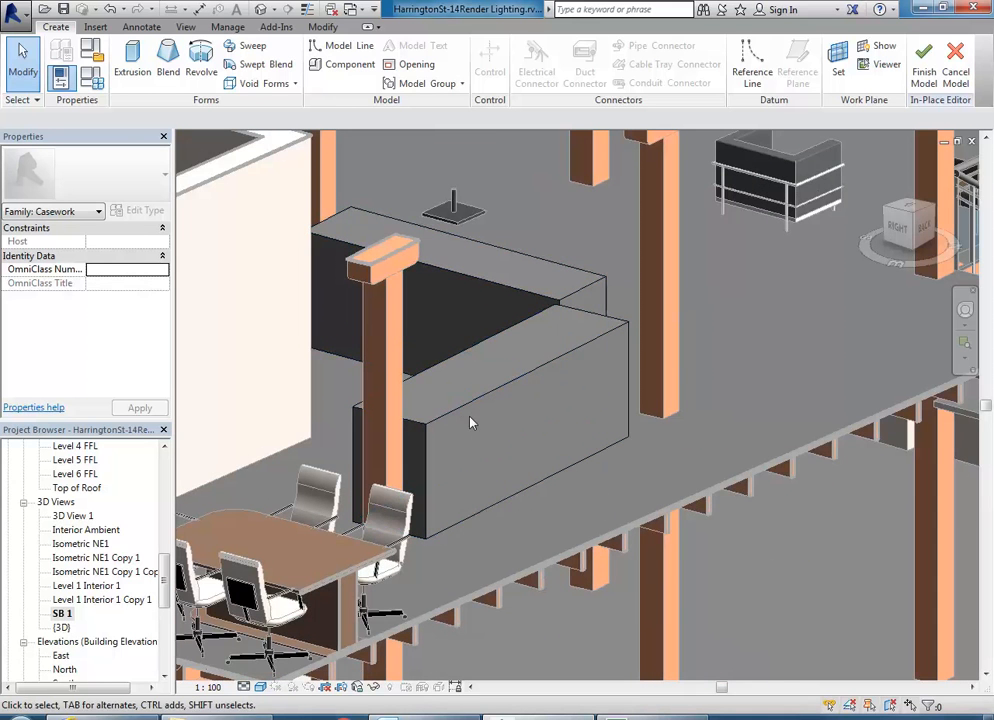
scroll(450, 425, up, 1)
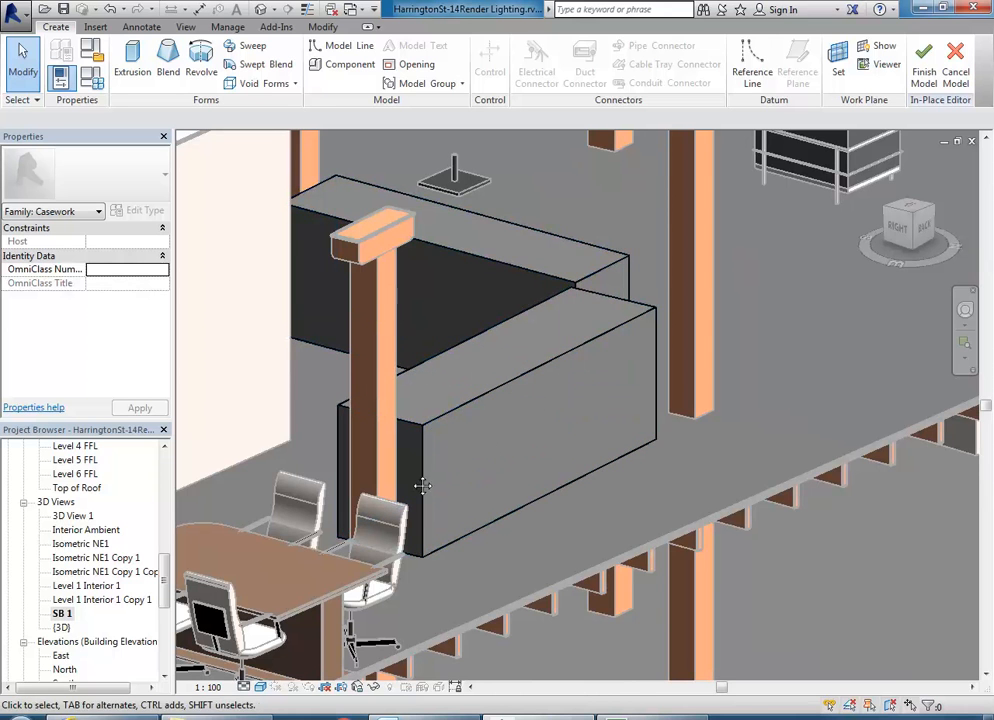
scroll(440, 478, up, 1)
scroll(440, 478, up, 1)
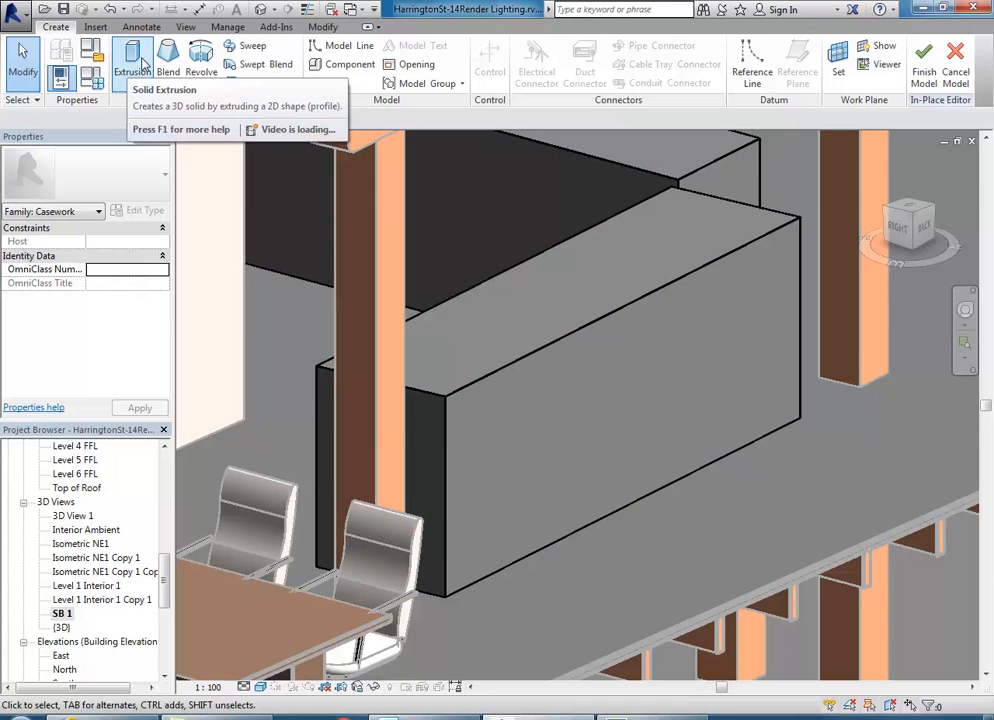
middle_drag(446, 495, 511, 544)
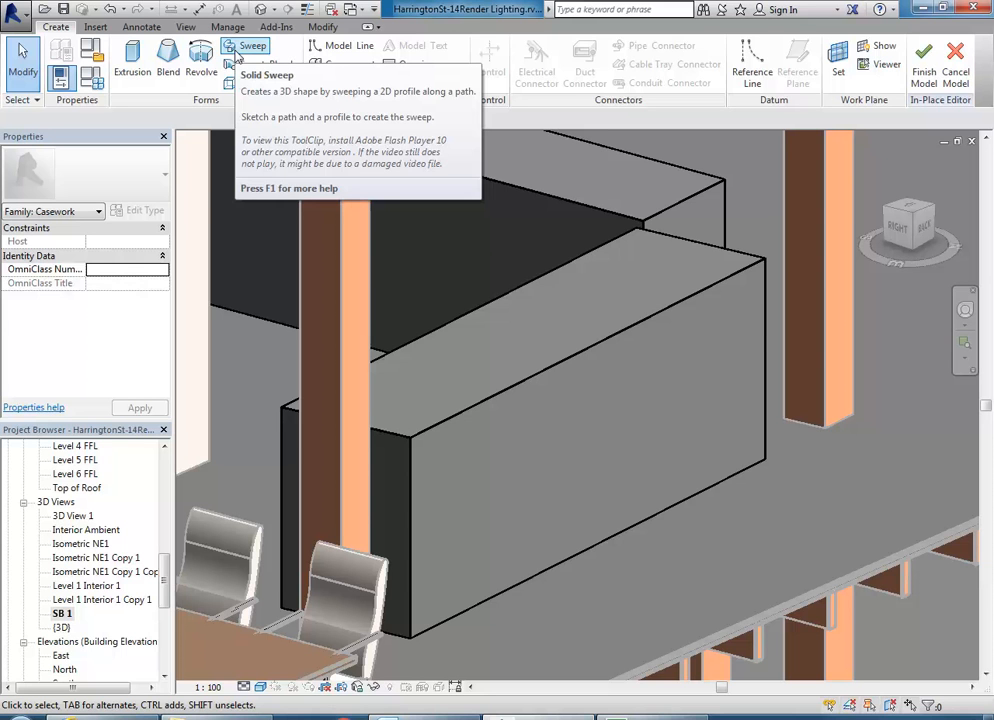
Start a solid extrusion and examine the vertical end face of the counter block from both sides
click(134, 62)
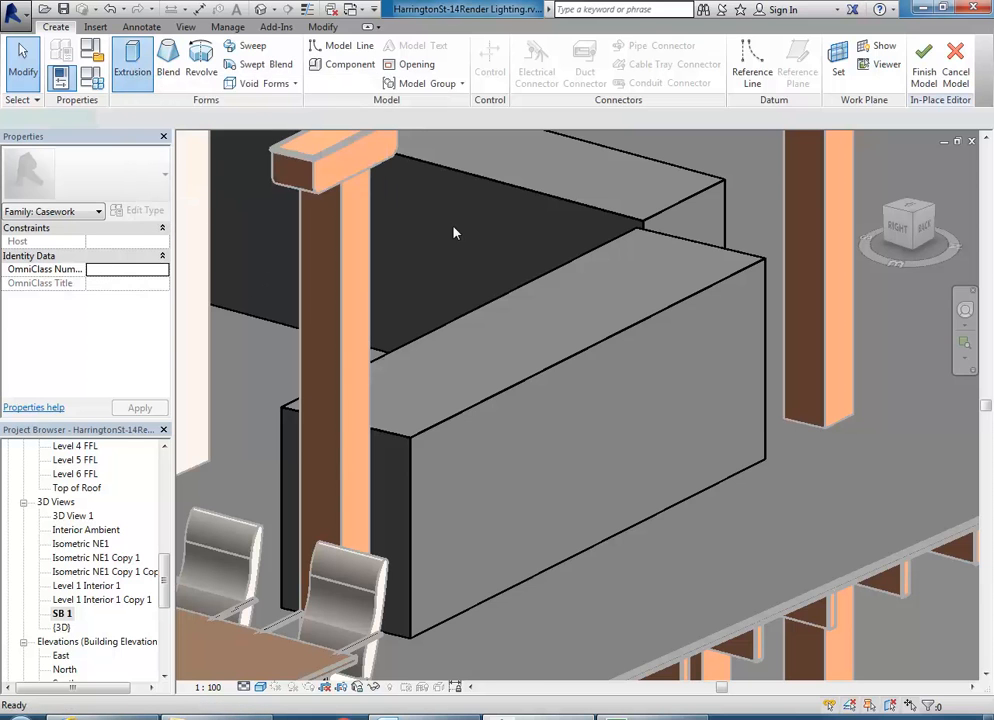
scroll(448, 630, up, 1)
middle_drag(448, 630, 447, 584)
scroll(404, 578, up, 3)
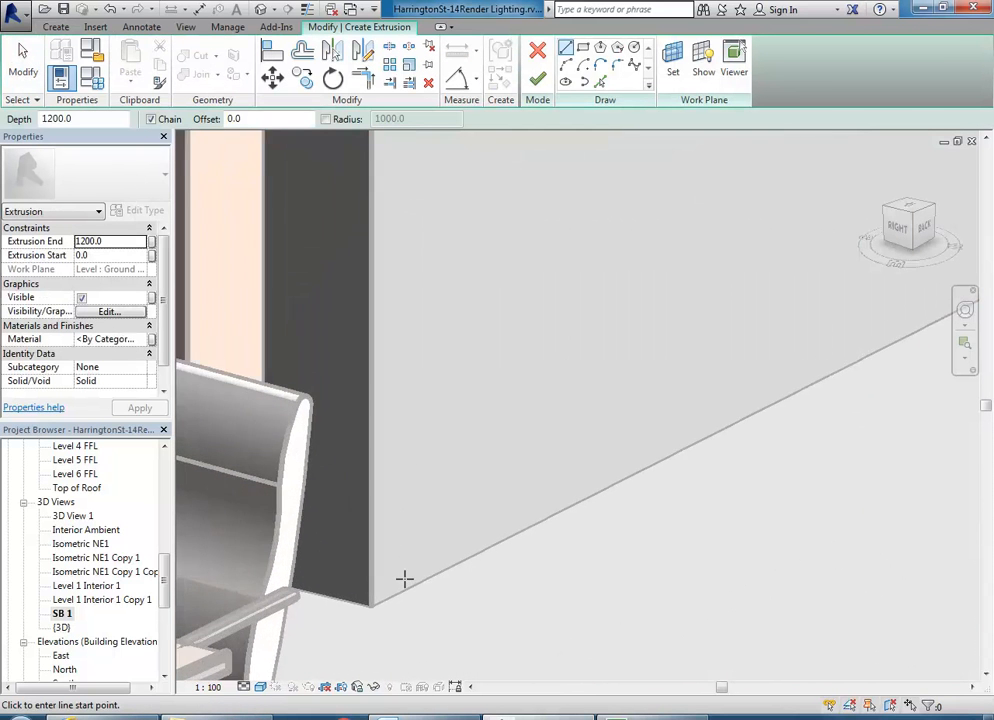
scroll(364, 593, down, 3)
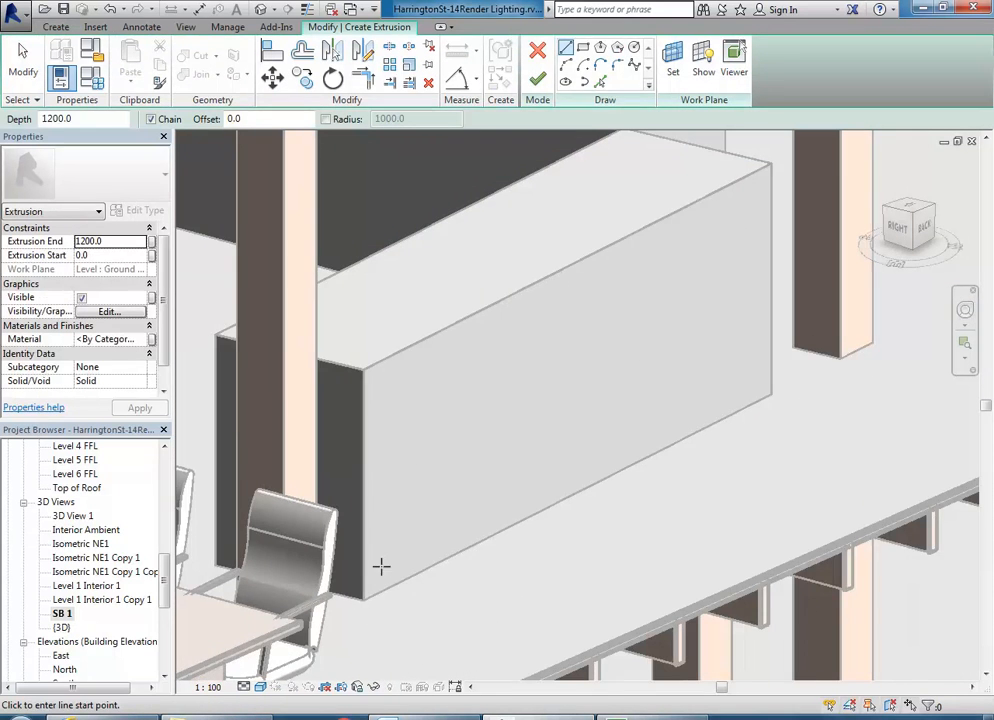
shift+middle_drag(632, 477, 534, 476)
scroll(534, 476, down, 2)
middle_drag(490, 425, 750, 537)
middle_drag(385, 375, 611, 459)
scroll(504, 515, down, 2)
shift+middle_drag(544, 541, 714, 601)
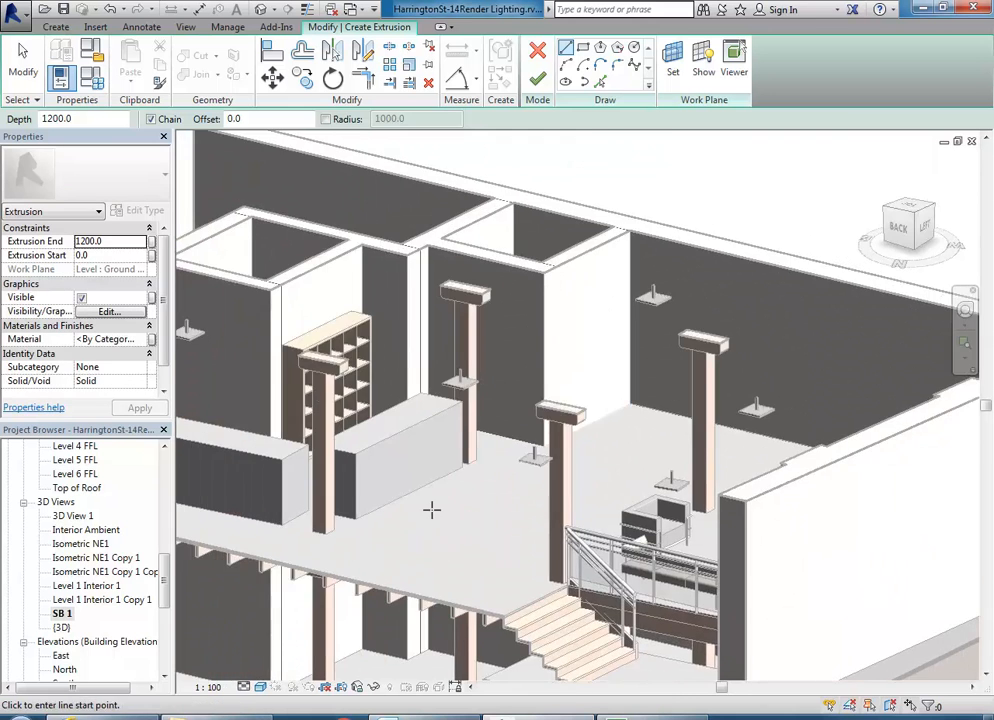
scroll(428, 500, up, 2)
middle_drag(423, 487, 466, 478)
scroll(466, 478, up, 5)
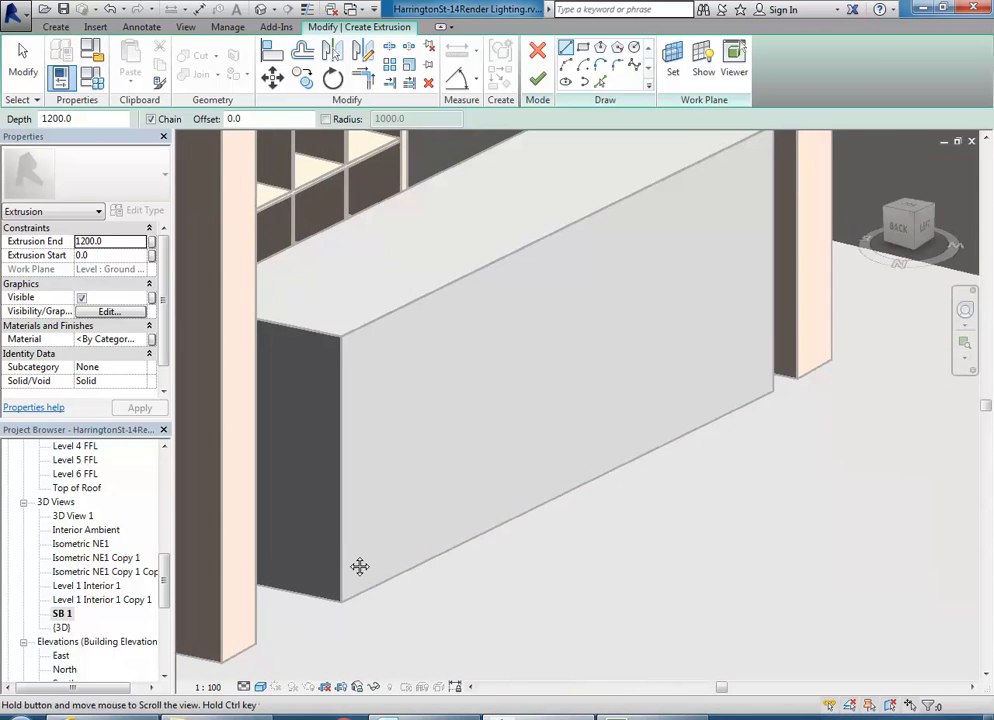
scroll(357, 566, up, 2)
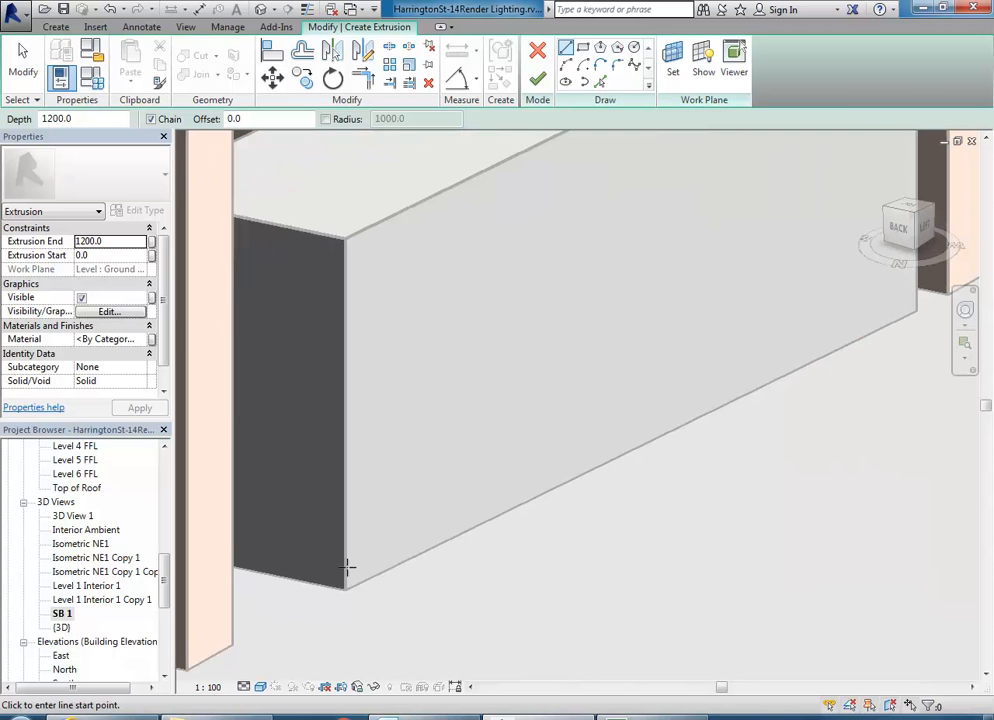
scroll(344, 590, up, 1)
scroll(340, 602, down, 1)
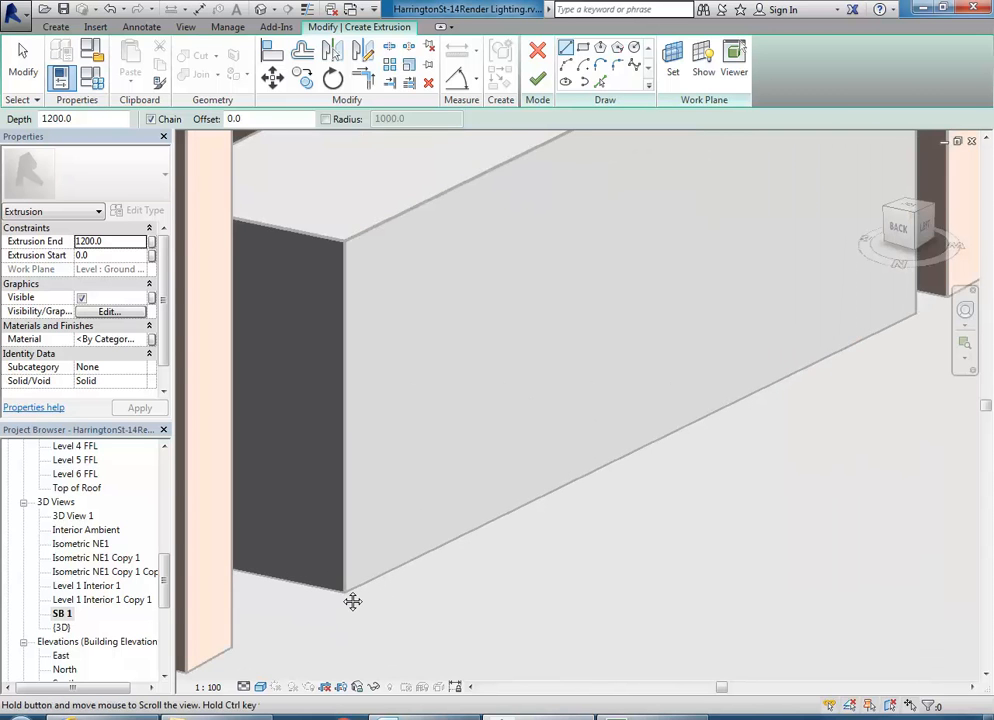
scroll(350, 595, up, 1)
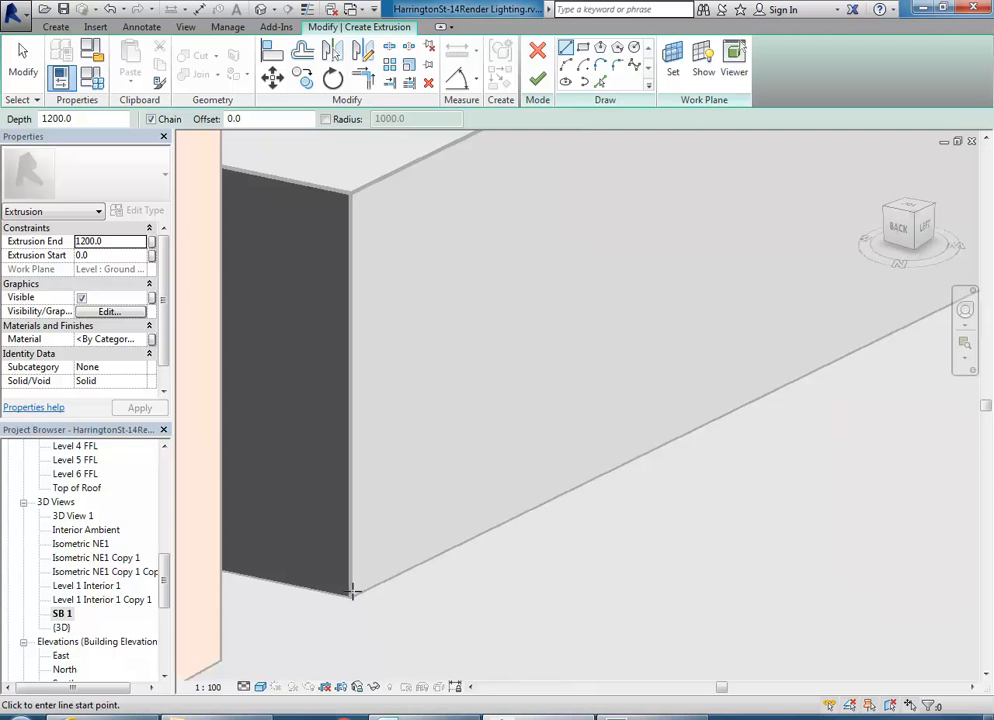
middle_drag(362, 476, 380, 520)
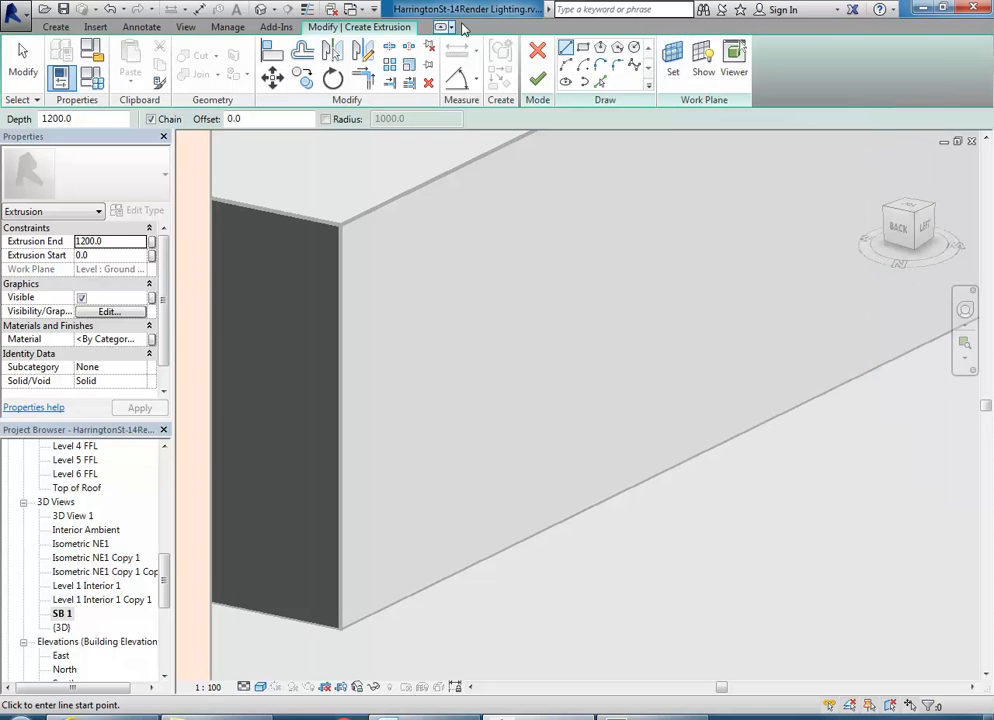
Try to set the extrusion's work plane by picking a plane on the counter block
click(673, 74)
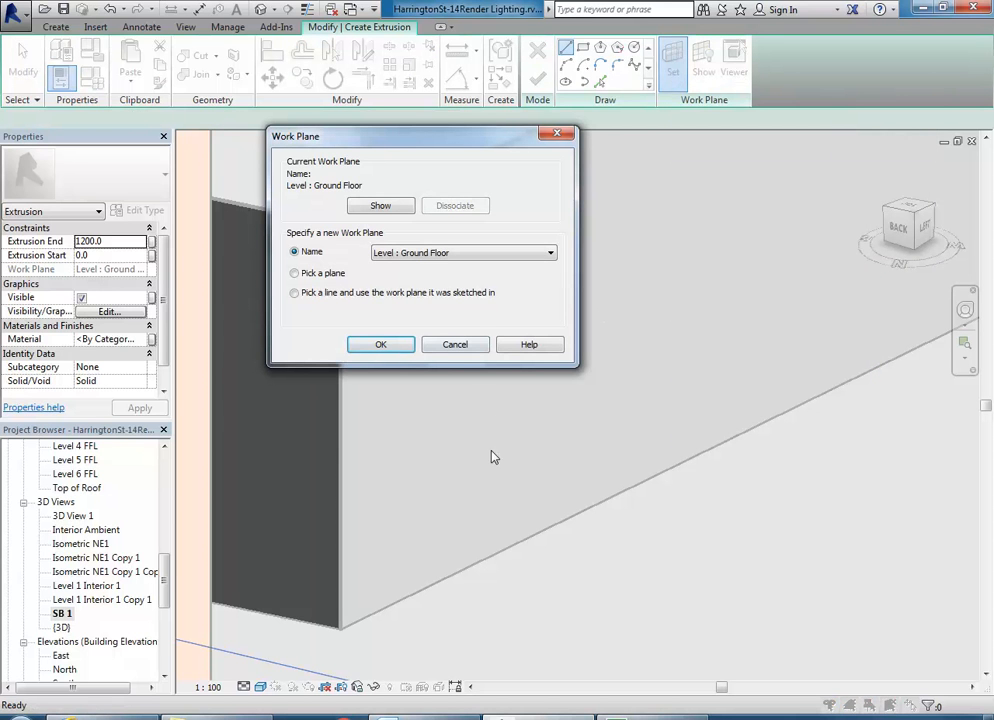
click(443, 254)
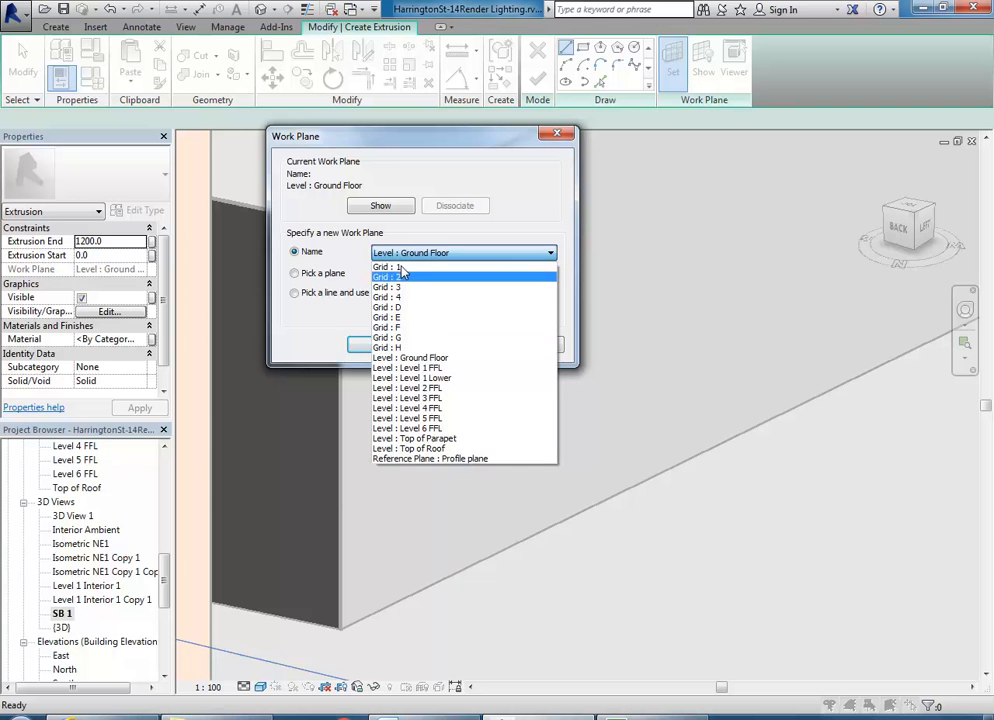
click(441, 254)
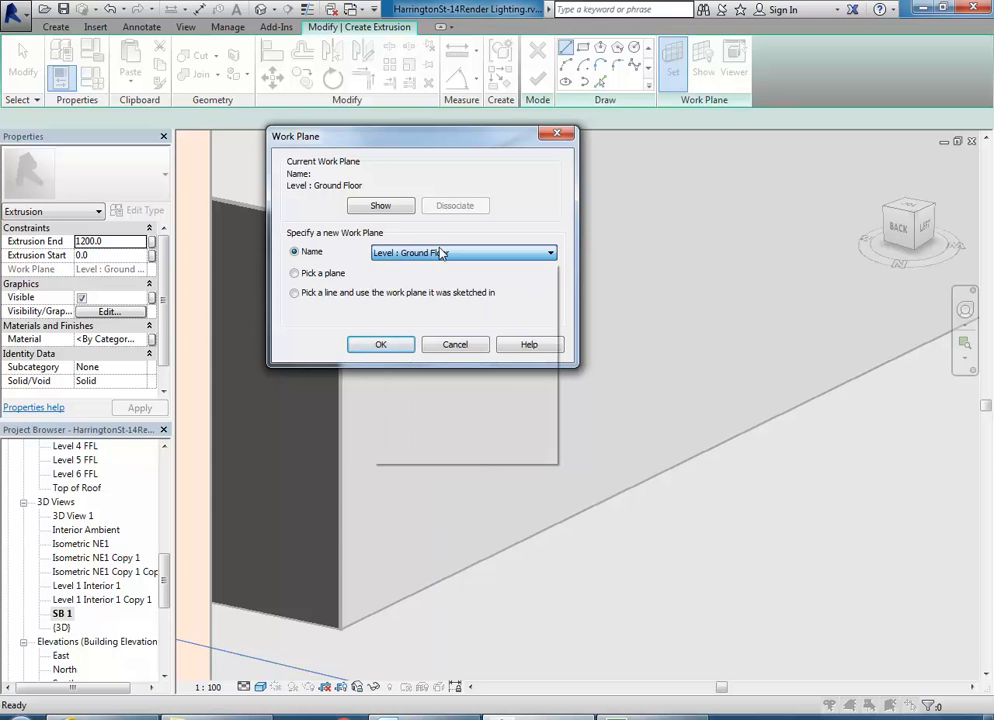
click(294, 274)
click(376, 346)
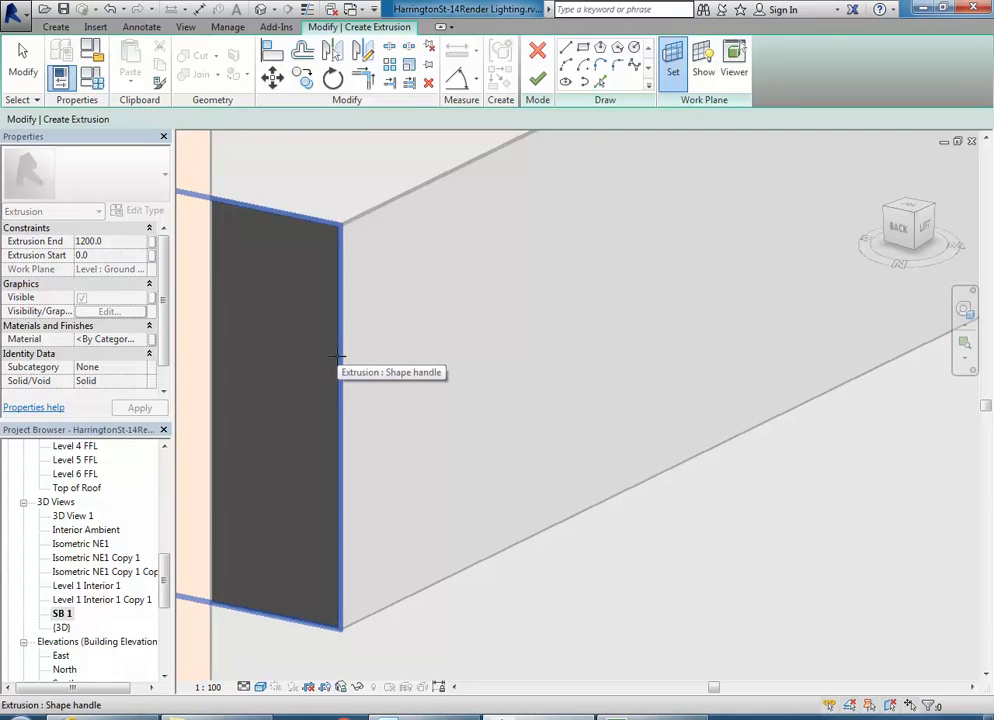
middle_drag(338, 356, 468, 402)
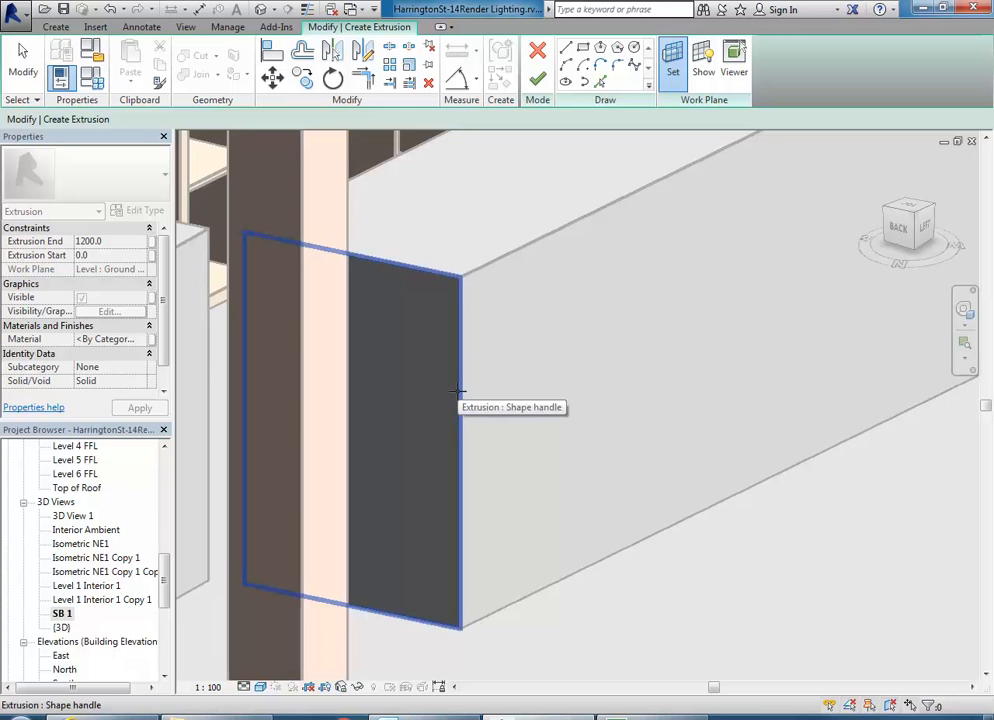
middle_drag(458, 391, 425, 546)
scroll(428, 371, down, 2)
scroll(345, 359, down, 1)
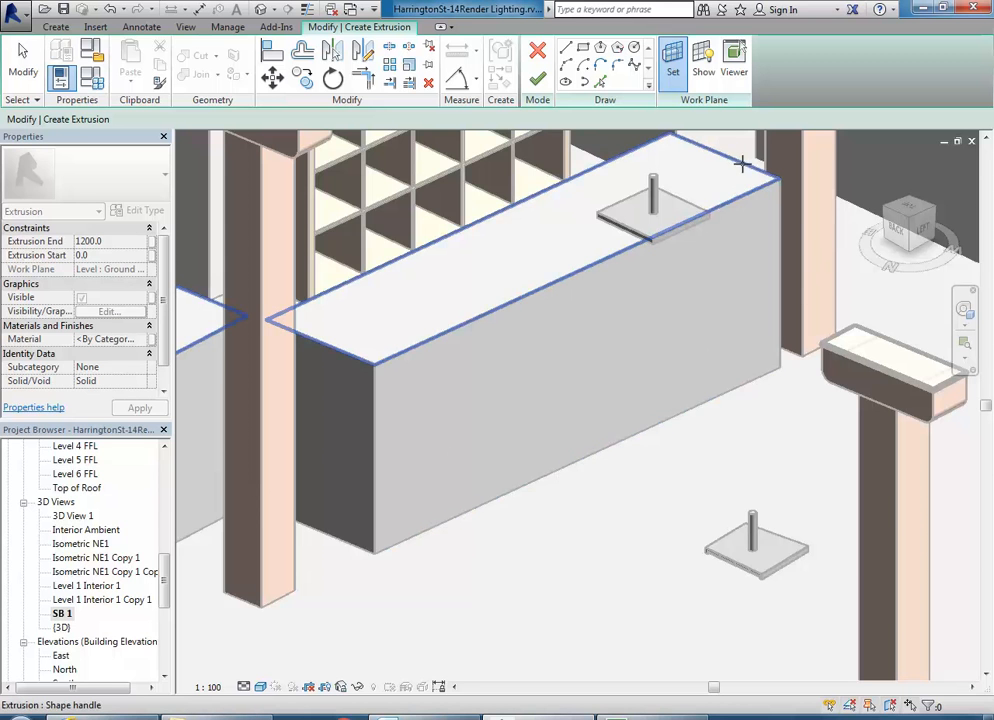
Open the Level 1 FFL floor plan and leave the empty extrusion sketch
drag(164, 578, 164, 484)
click(85, 502)
click(73, 476)
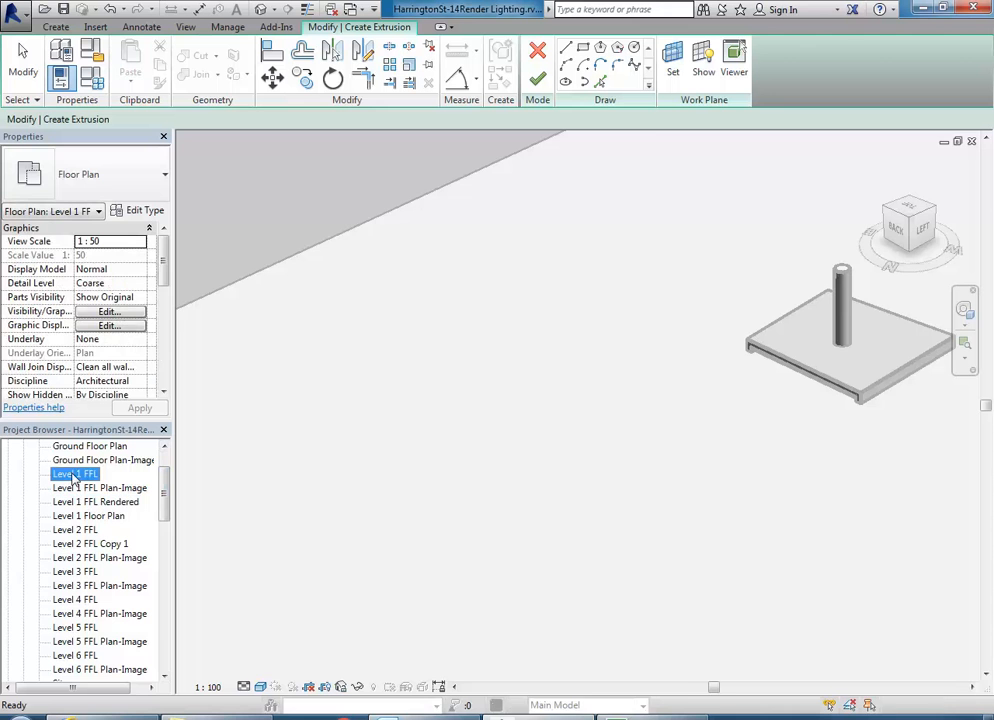
double_click(73, 476)
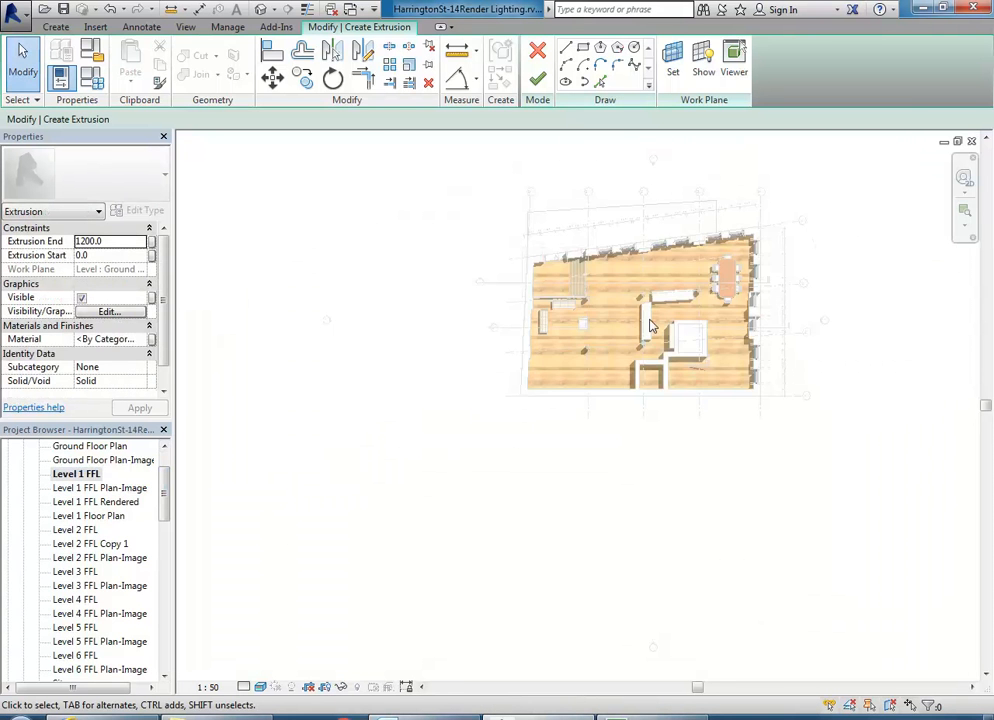
scroll(660, 325, up, 8)
middle_drag(597, 268, 511, 499)
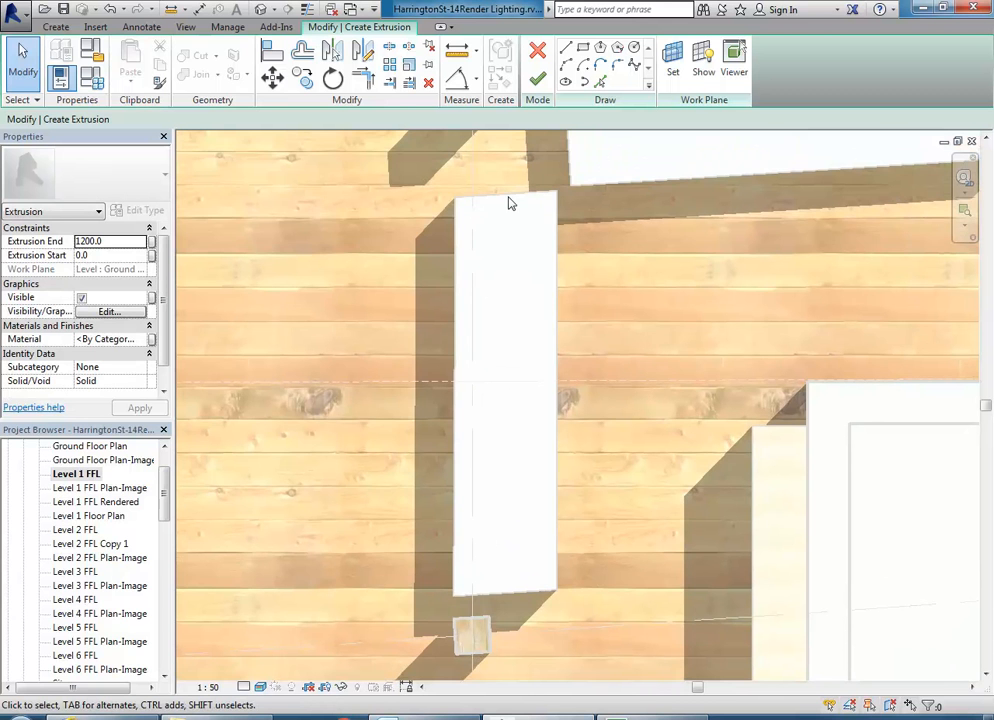
click(537, 72)
Draw a horizontal reference plane across the vertical counter block, just below its upper end in plan
scroll(470, 204, up, 3)
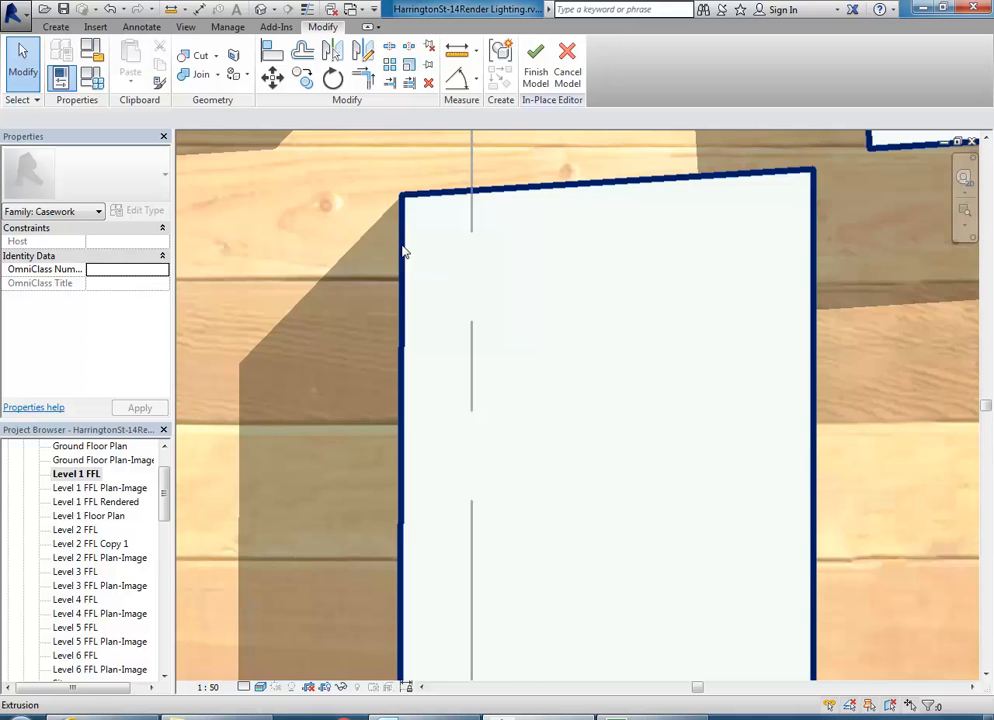
scroll(404, 251, down, 5)
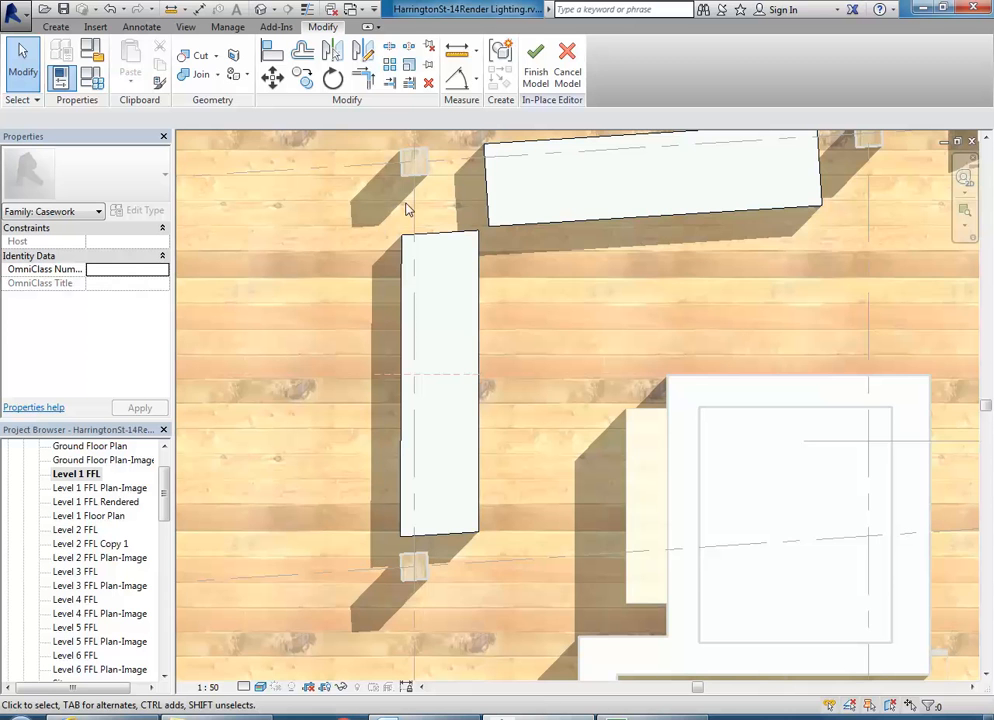
scroll(418, 250, up, 5)
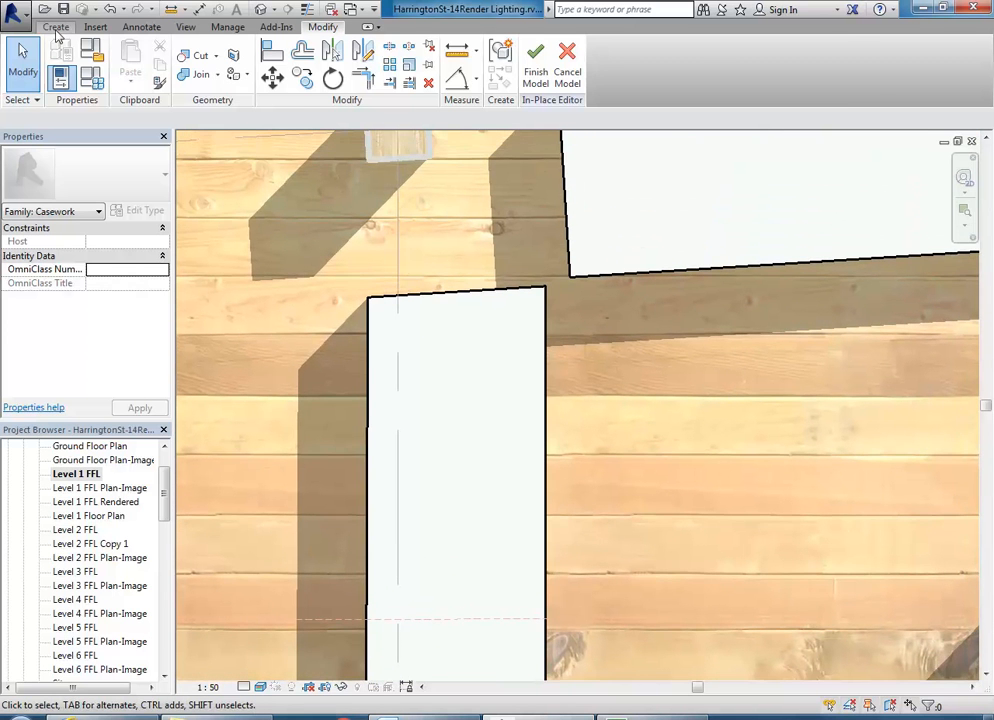
click(58, 28)
click(798, 68)
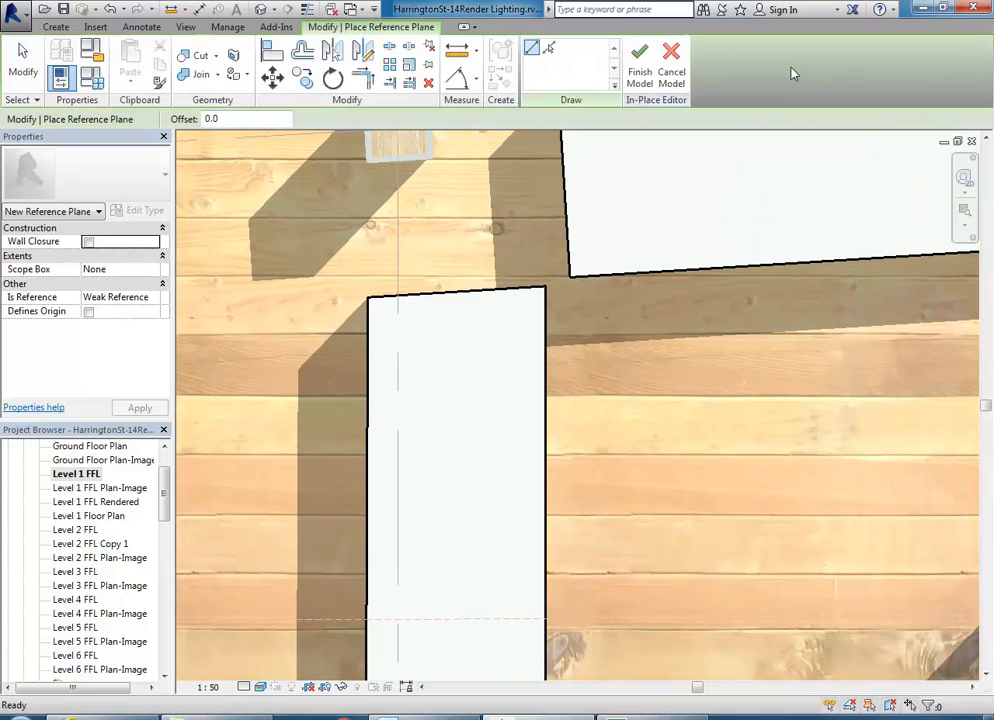
click(520, 331)
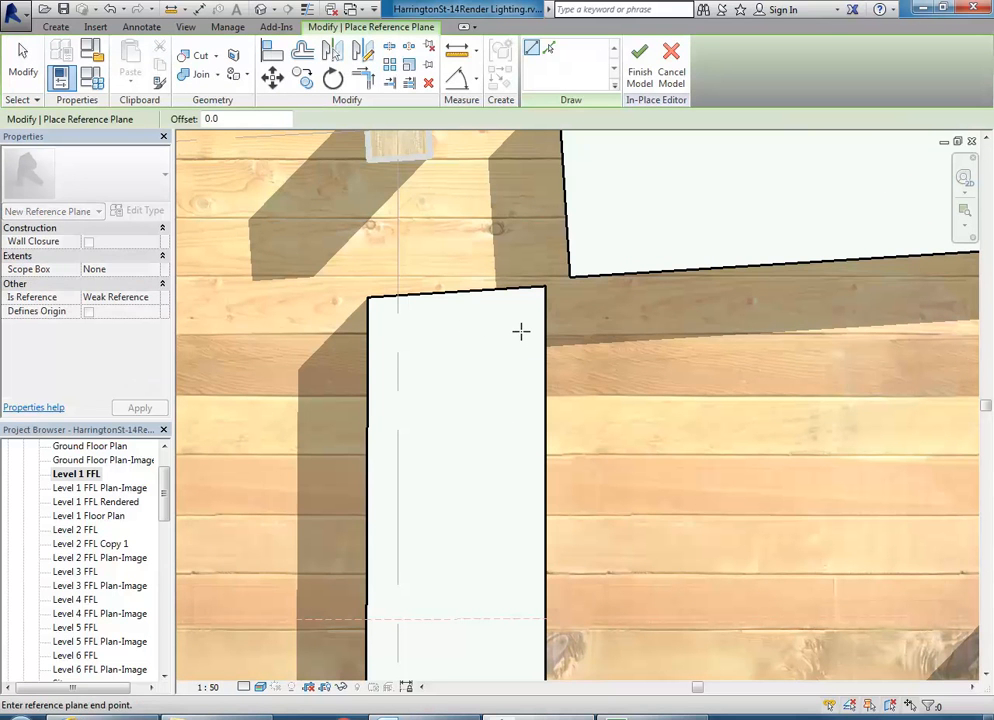
click(369, 332)
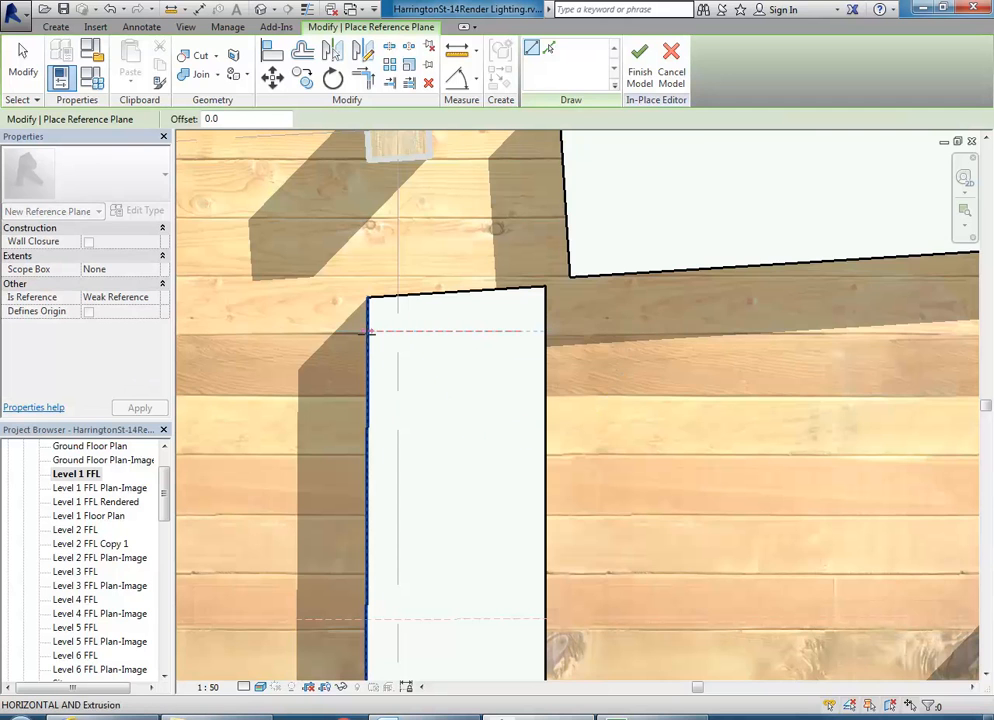
scroll(369, 331, up, 2)
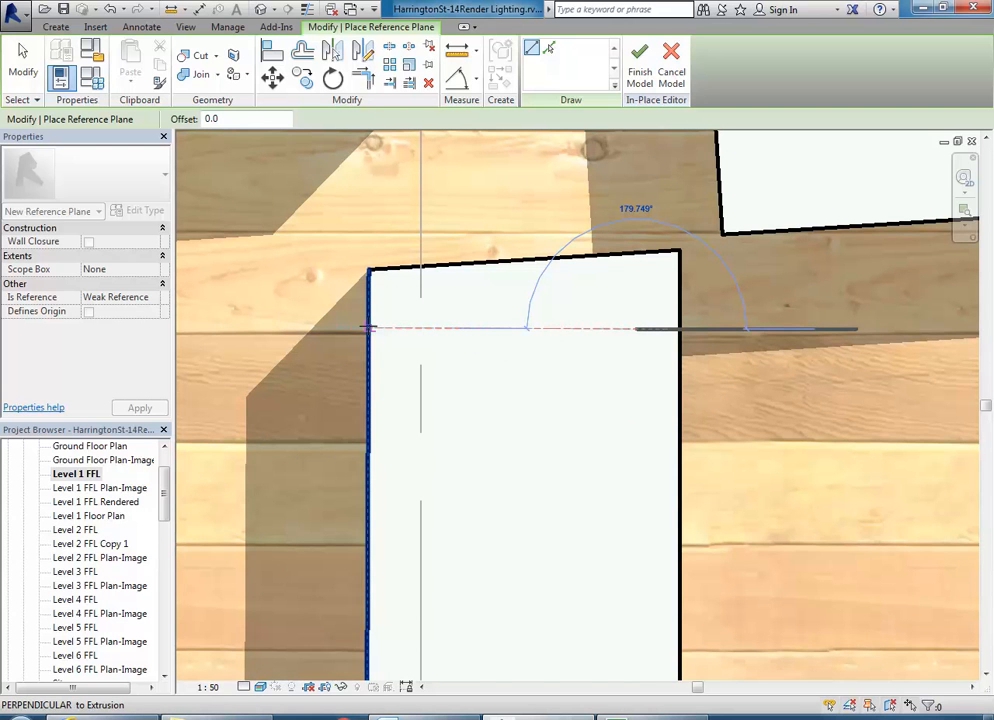
click(330, 328)
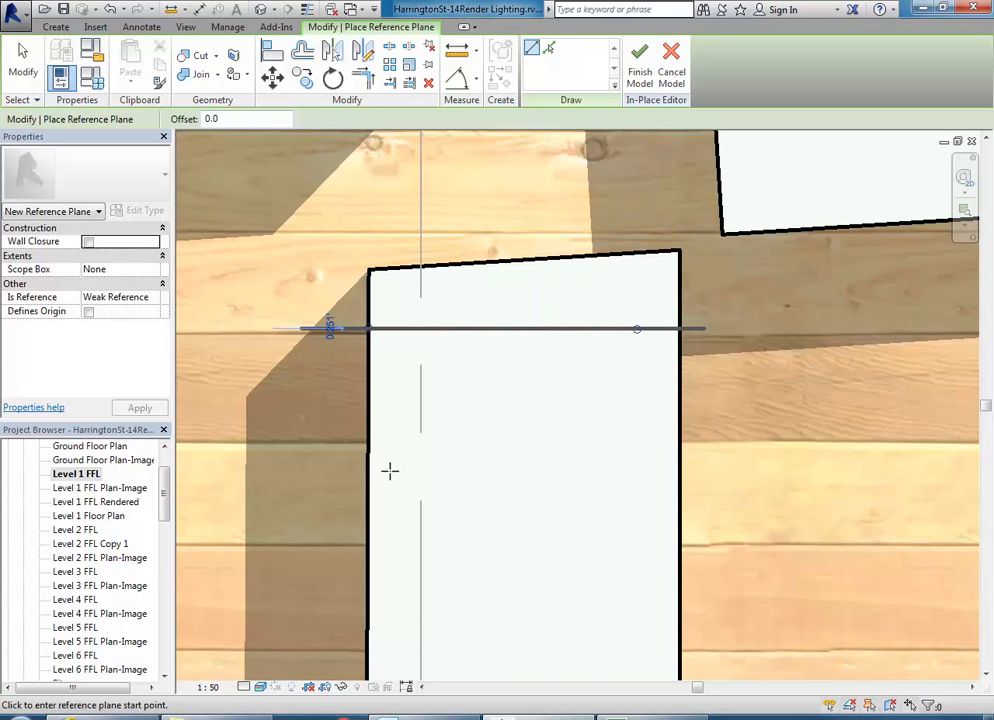
Extend the horizontal reference plane beyond both long sides of the vertical counter block and finish placing reference planes
middle_drag(342, 353, 473, 395)
drag(437, 352, 262, 348)
scroll(650, 381, down, 1)
drag(773, 357, 773, 363)
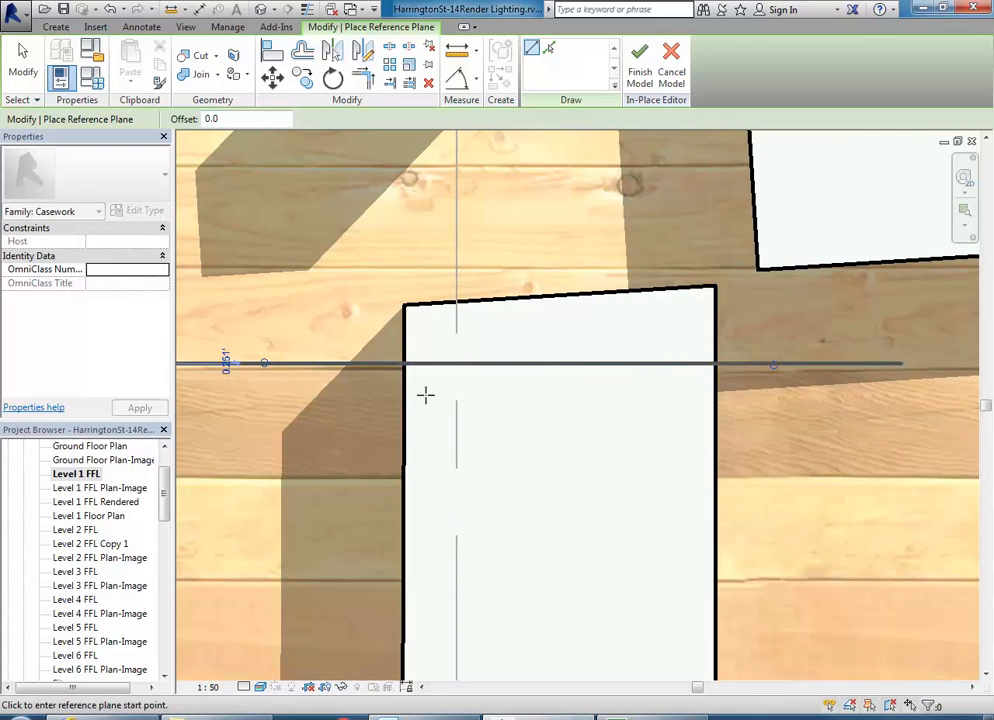
middle_drag(338, 277, 415, 282)
key(Escape)
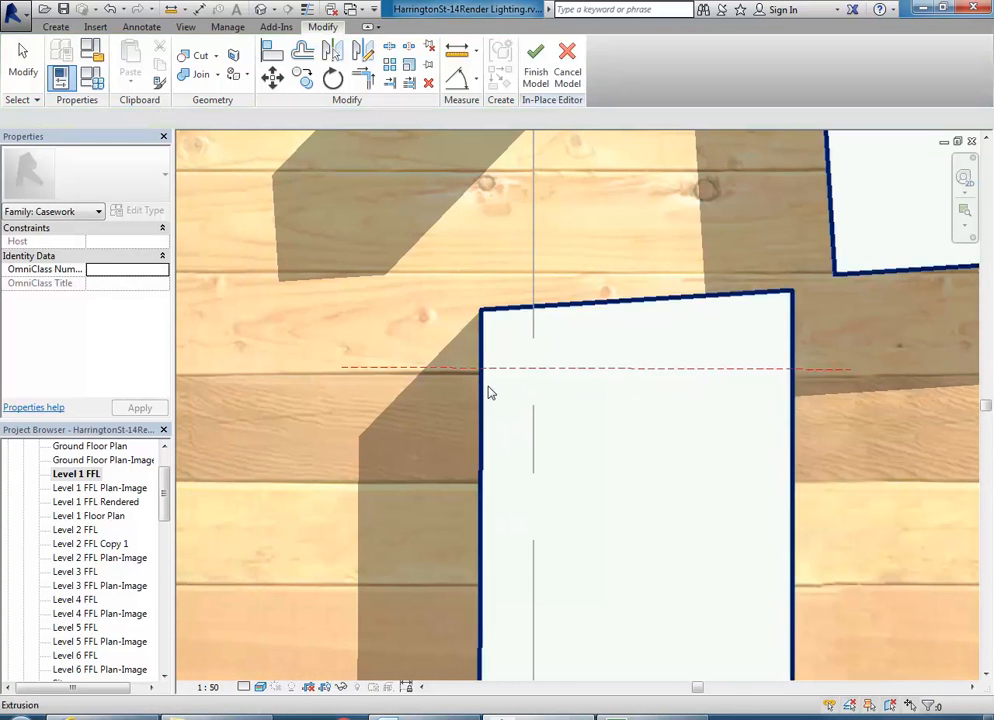
Move the horizontal reference plane up so that it passes through the upper-left corner of the vertical counter block
click(540, 373)
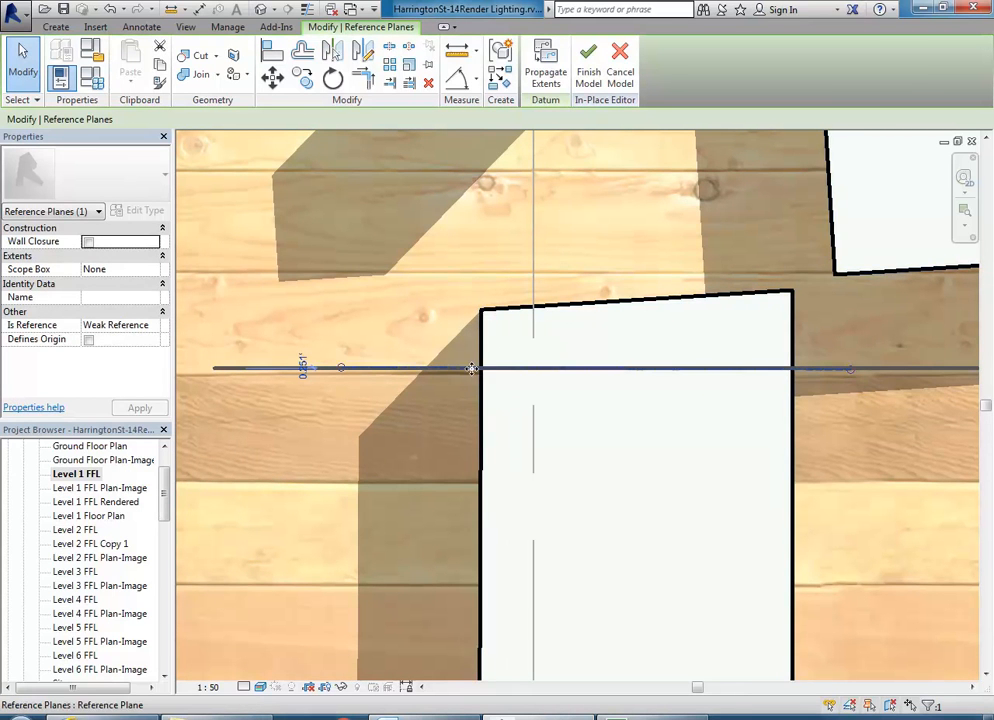
scroll(451, 343, up, 3)
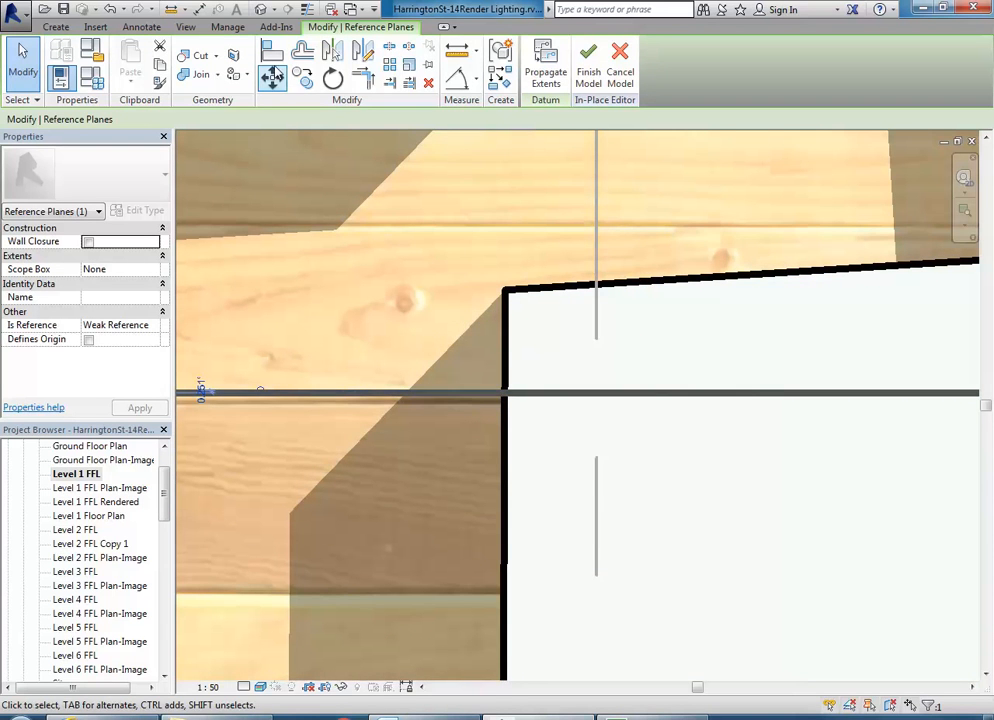
click(273, 77)
click(506, 394)
click(506, 290)
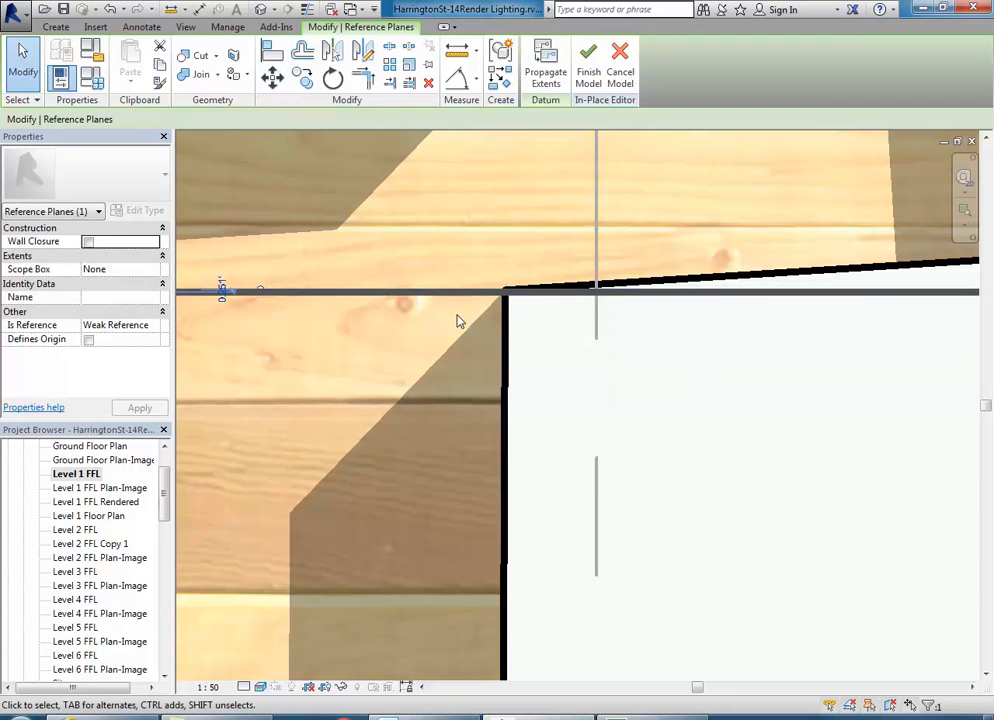
scroll(463, 309, down, 2)
key(Escape)
scroll(420, 310, up, 1)
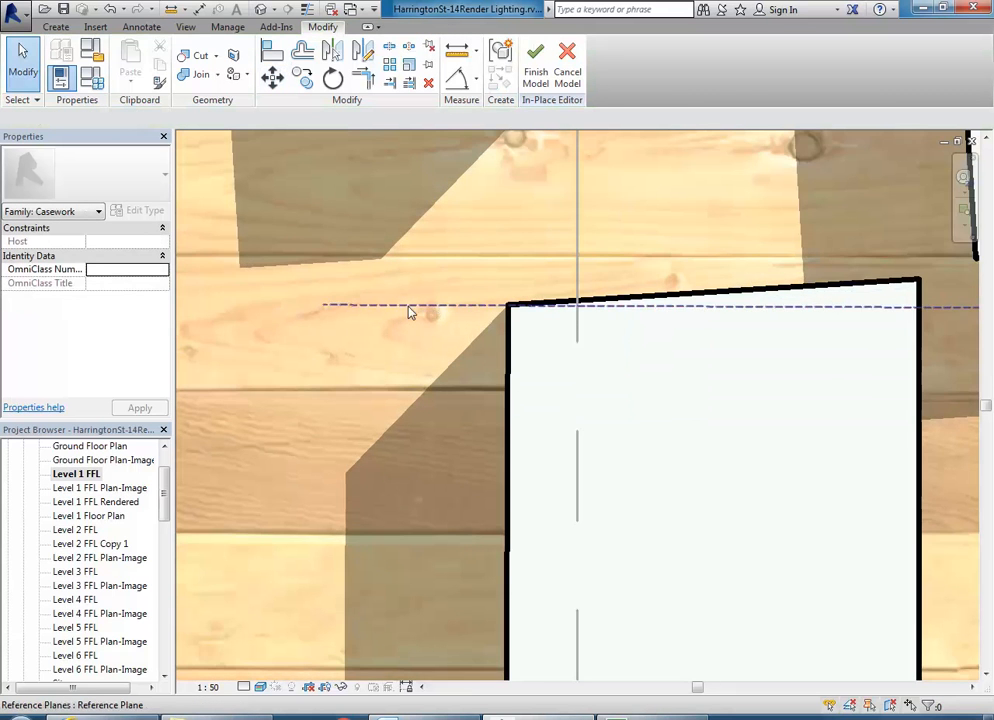
scroll(420, 310, up, 1)
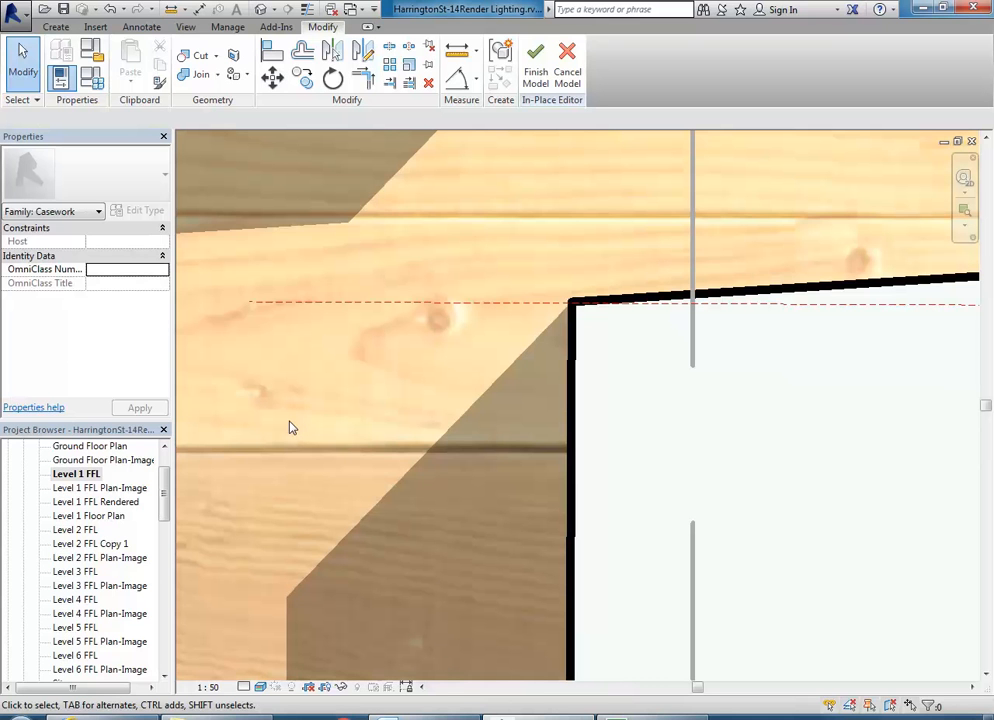
Close the floor plan to return to the 3D view and bring the counter block's end face into close view
scroll(290, 400, down, 3)
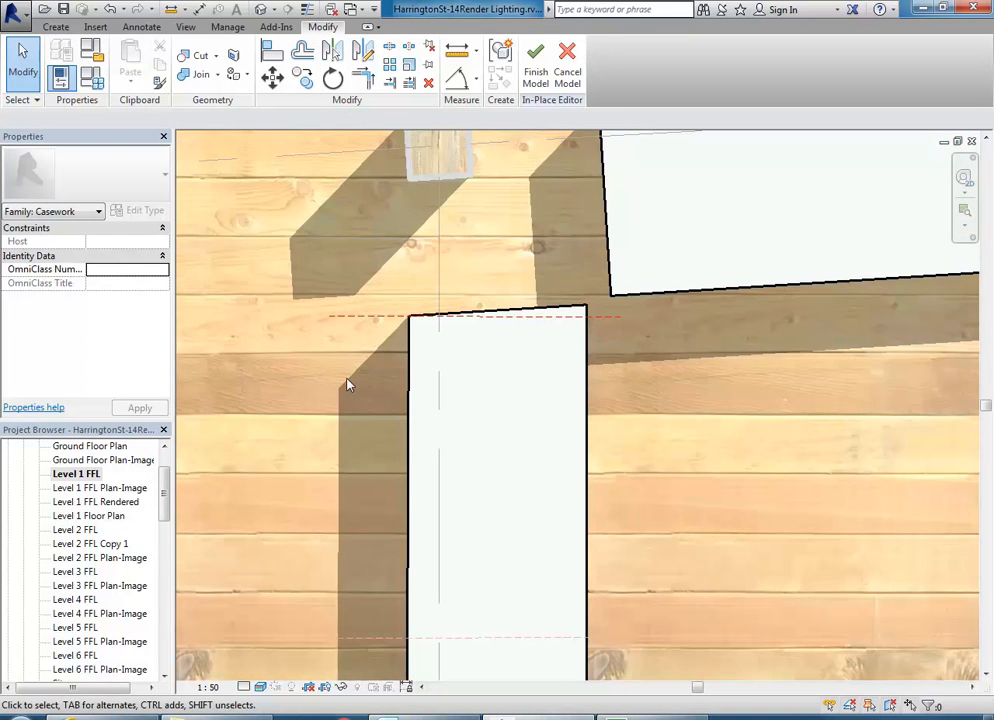
scroll(366, 340, down, 2)
middle_drag(519, 342, 575, 322)
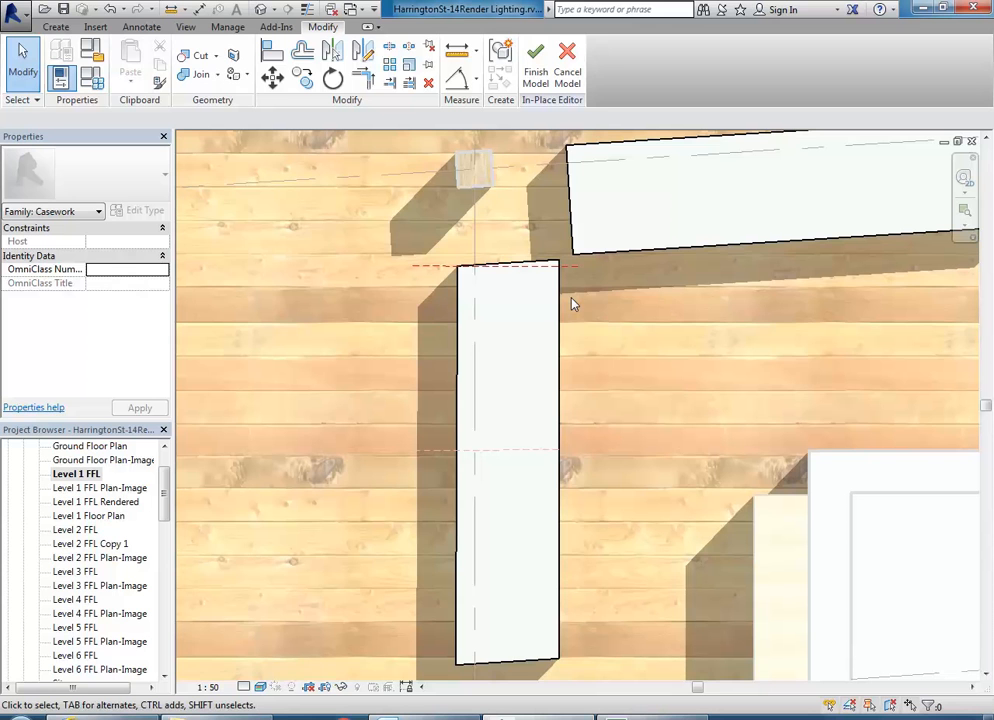
click(971, 141)
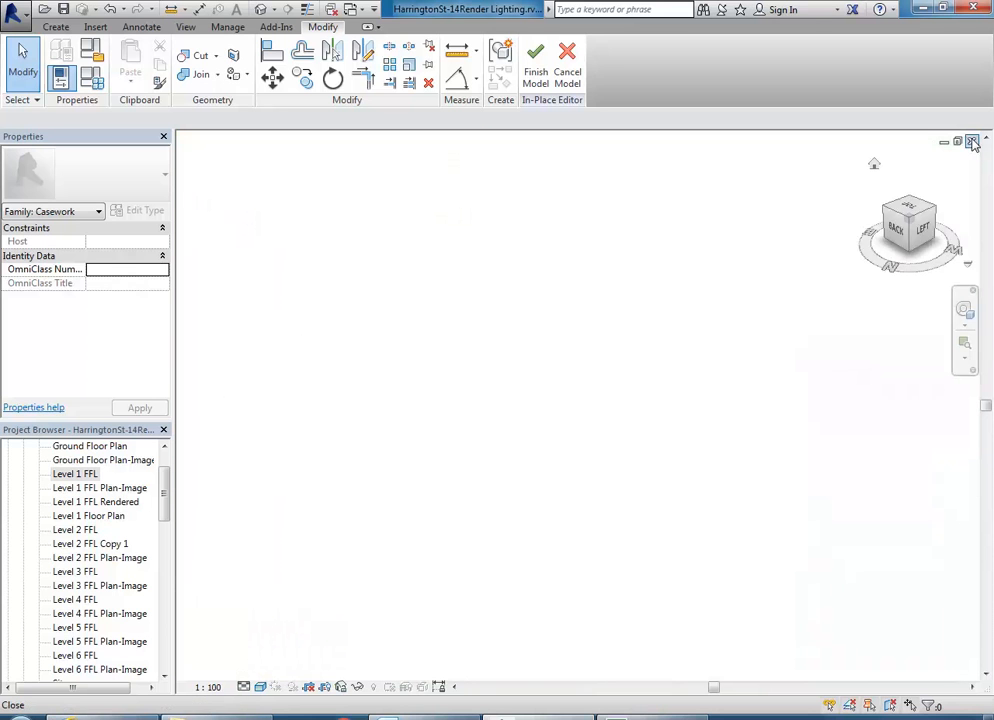
right_click(474, 287)
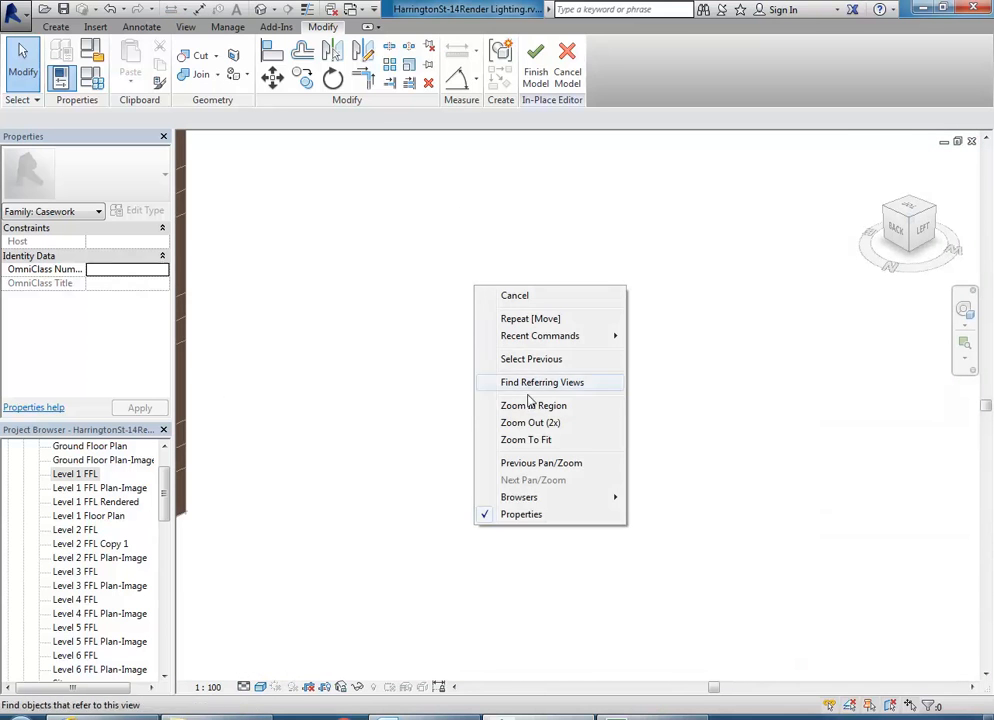
click(527, 440)
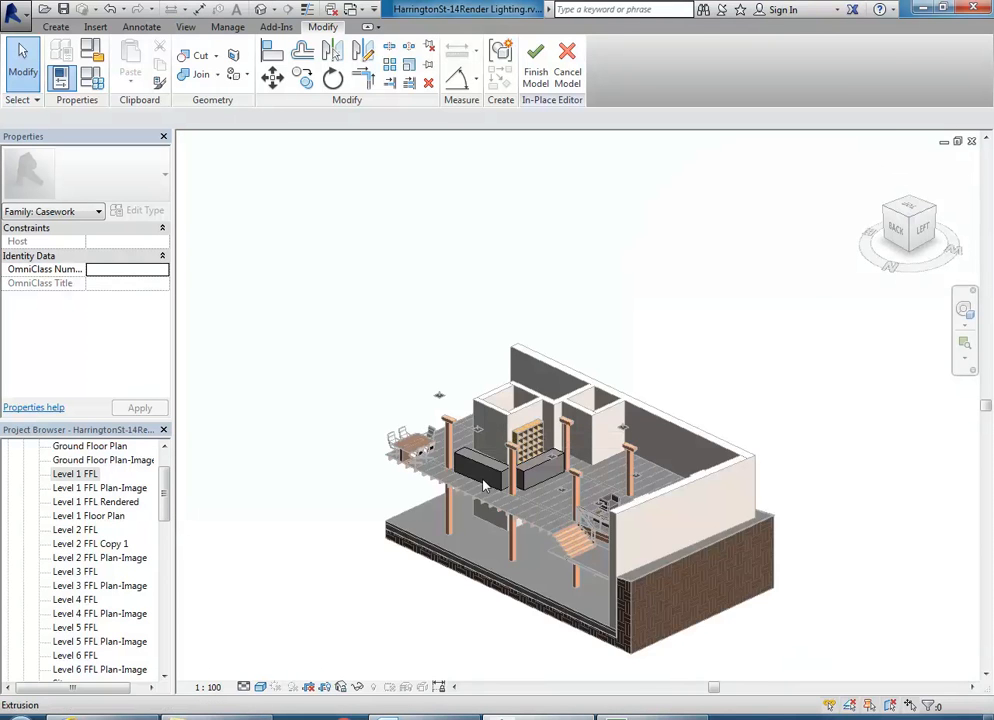
scroll(588, 497, up, 6)
scroll(588, 497, up, 5)
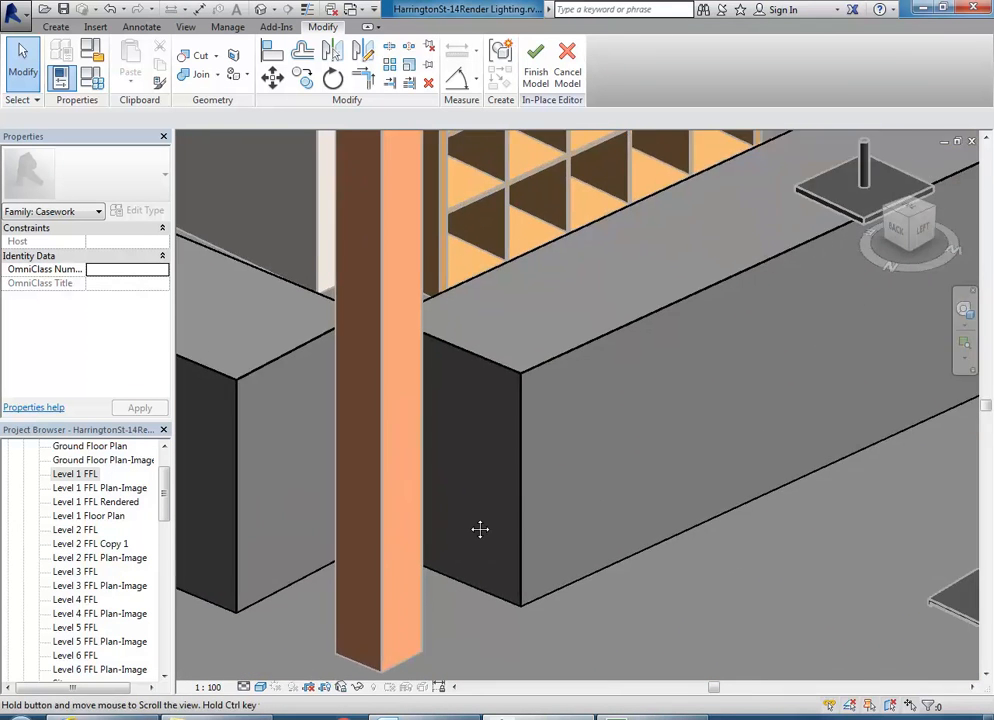
click(52, 27)
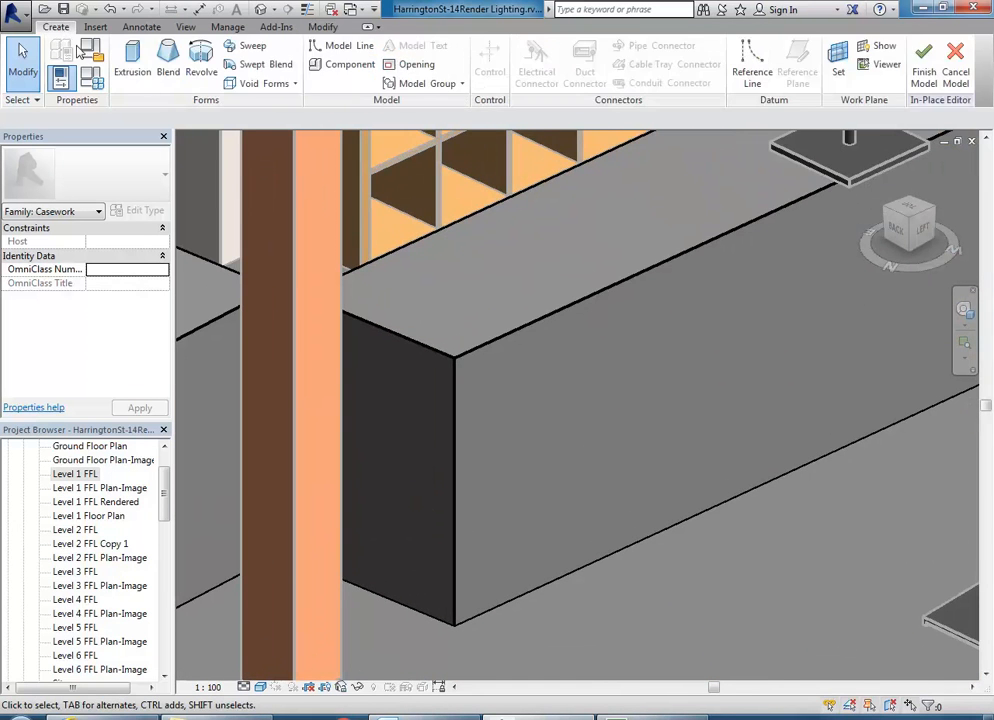
click(136, 72)
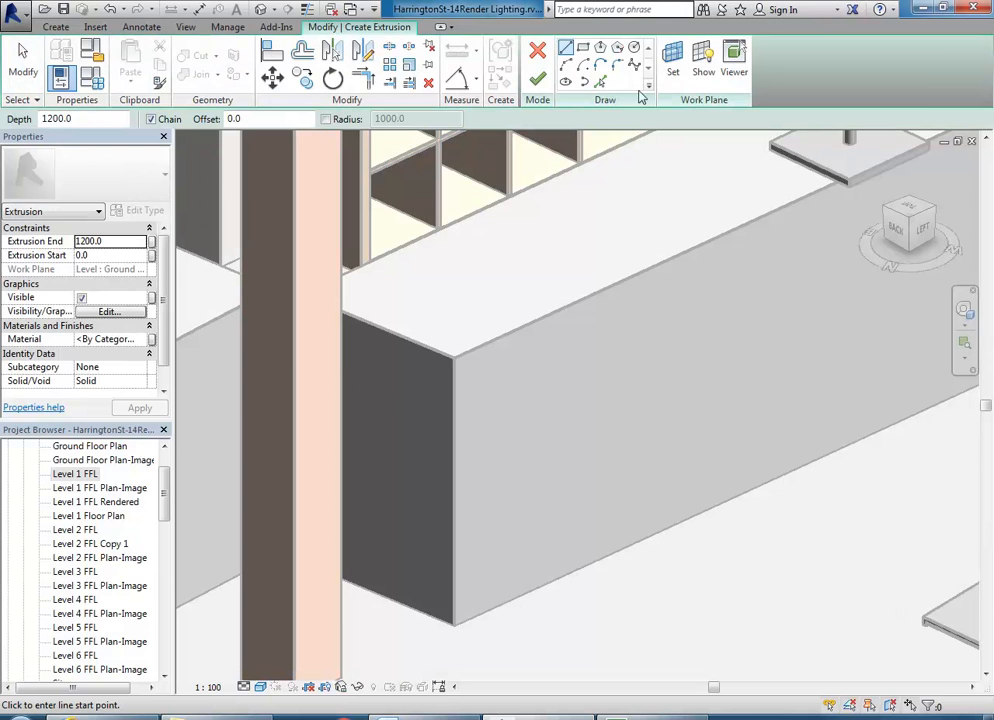
click(674, 64)
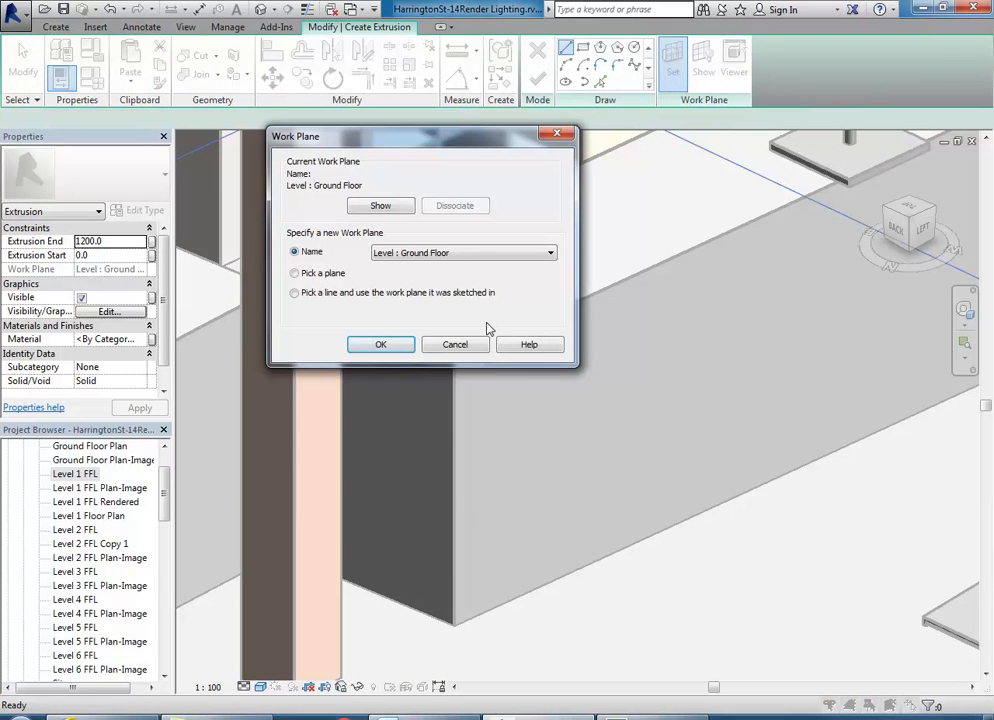
click(490, 253)
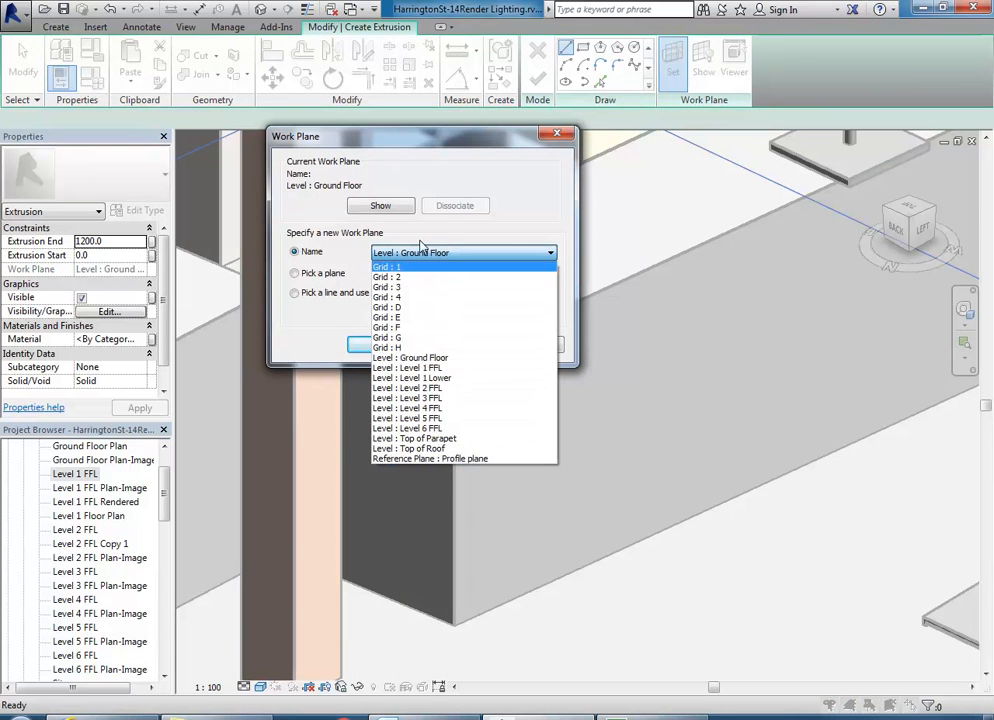
click(421, 250)
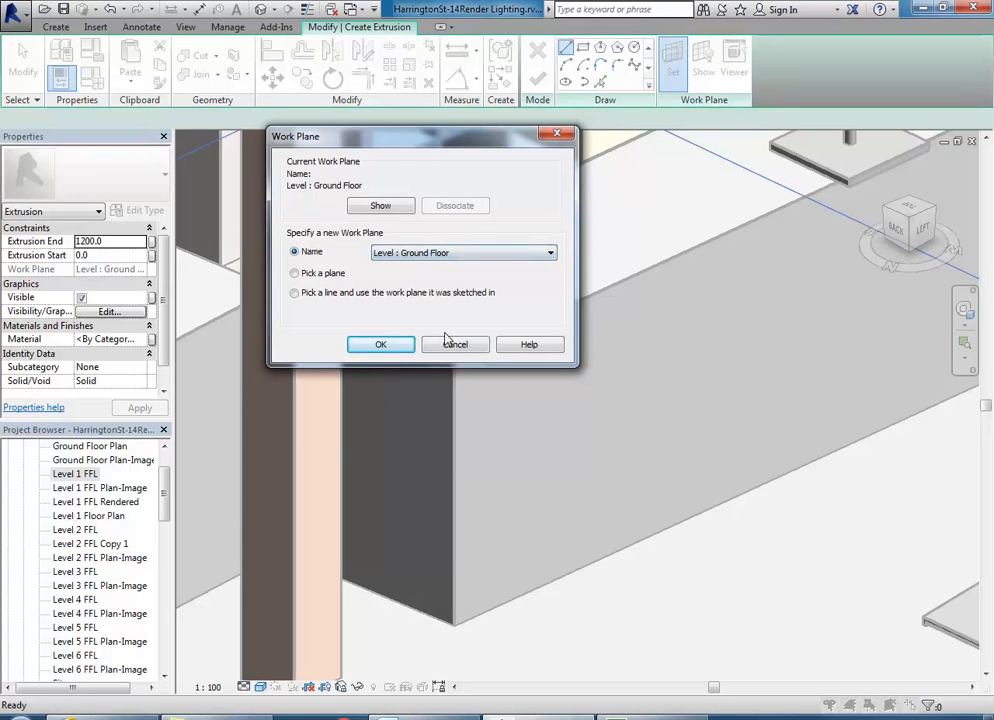
click(450, 344)
right_click(459, 329)
right_click(493, 342)
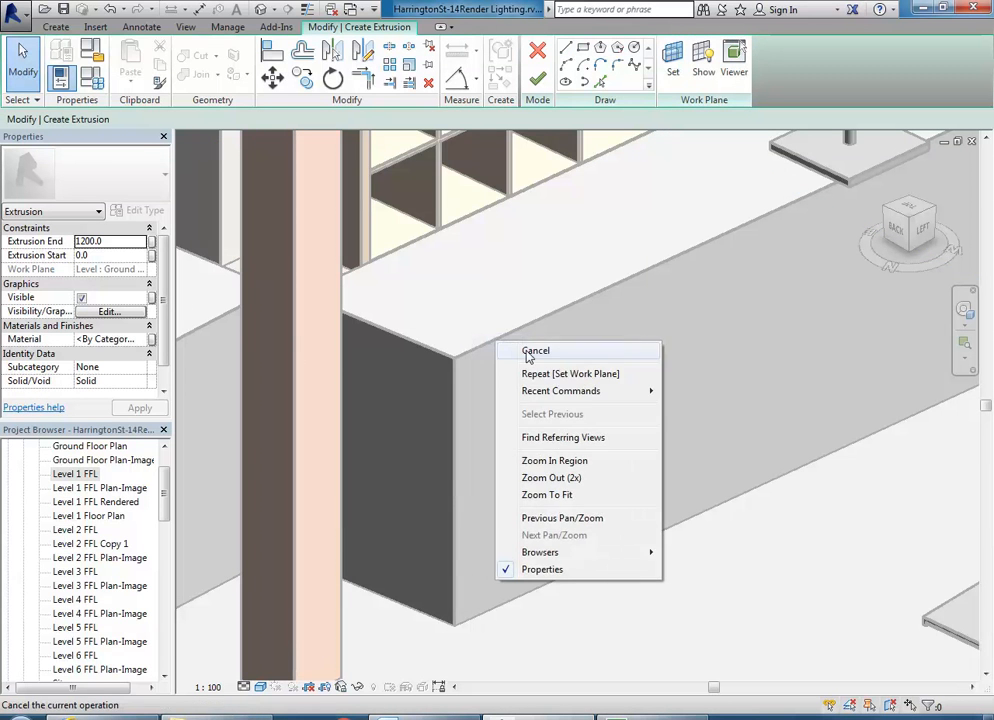
click(501, 352)
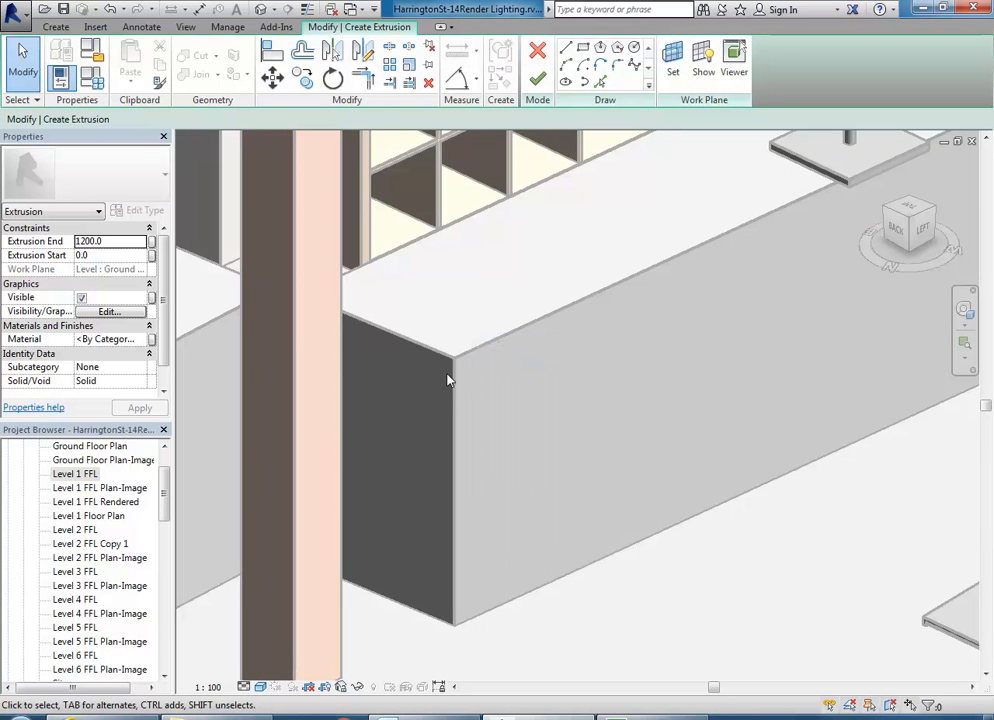
Open the Level 1 FFL floor plan at the vertical counter block's upper-left corner and cancel the extrusion sketch
double_click(75, 473)
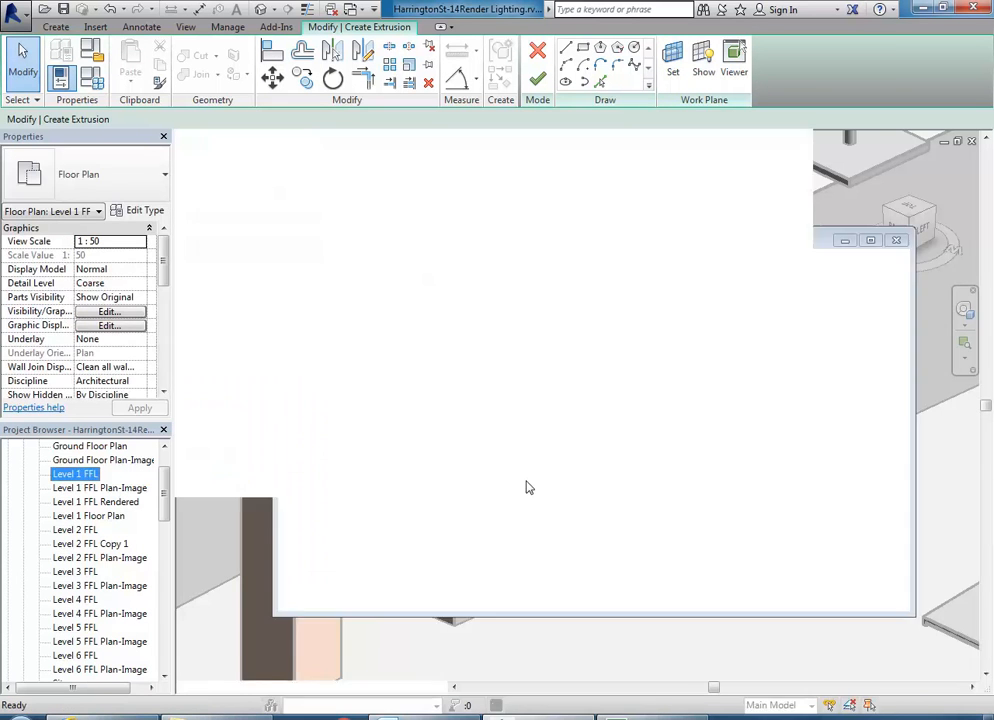
scroll(630, 340, up, 10)
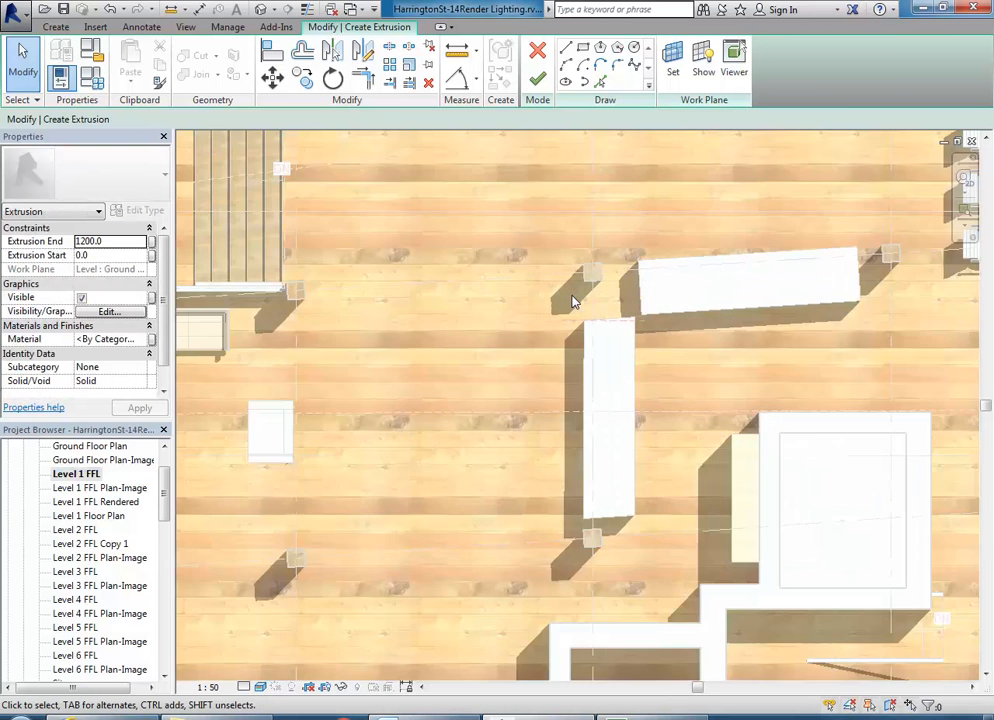
scroll(629, 334, up, 2)
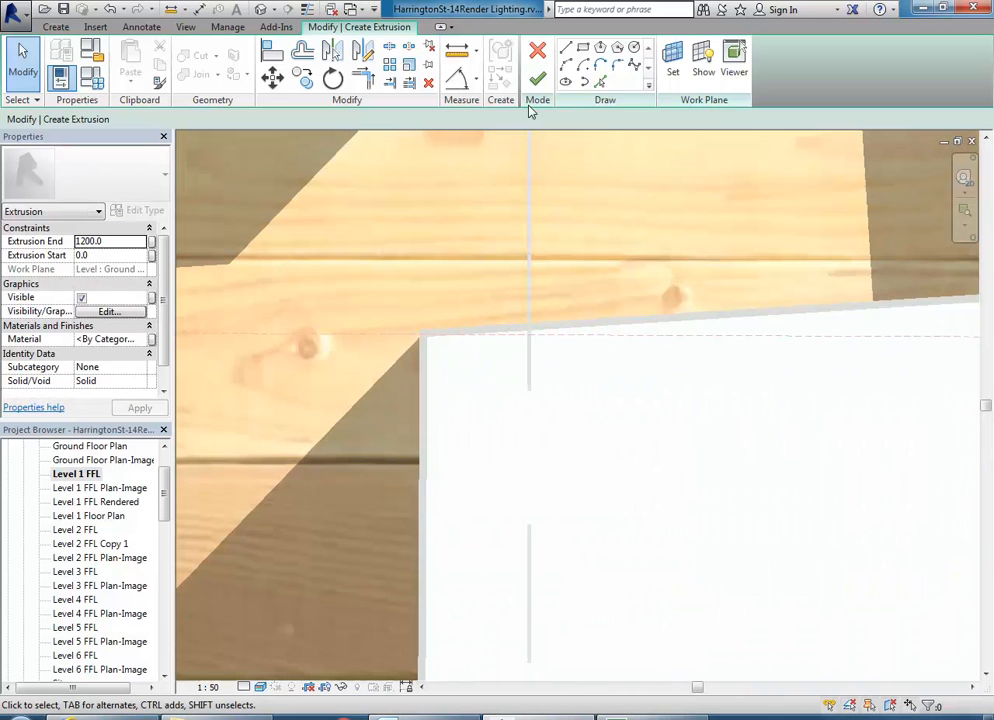
click(537, 52)
Name the reference plane through the counter block's upper-left corner "Bar Footrest"
click(660, 337)
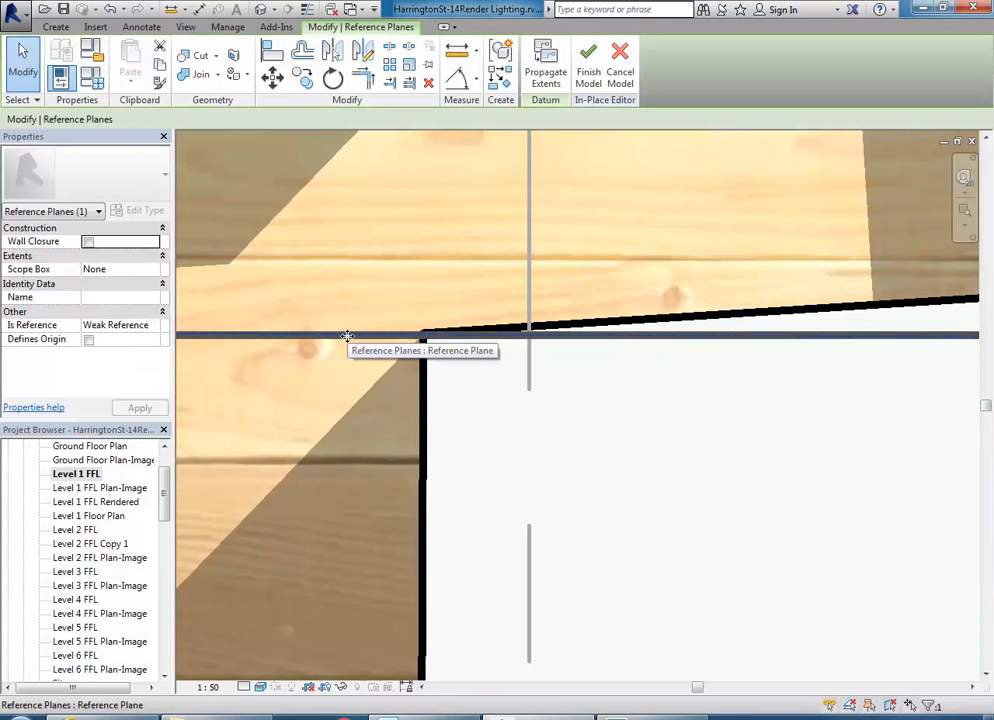
click(100, 296)
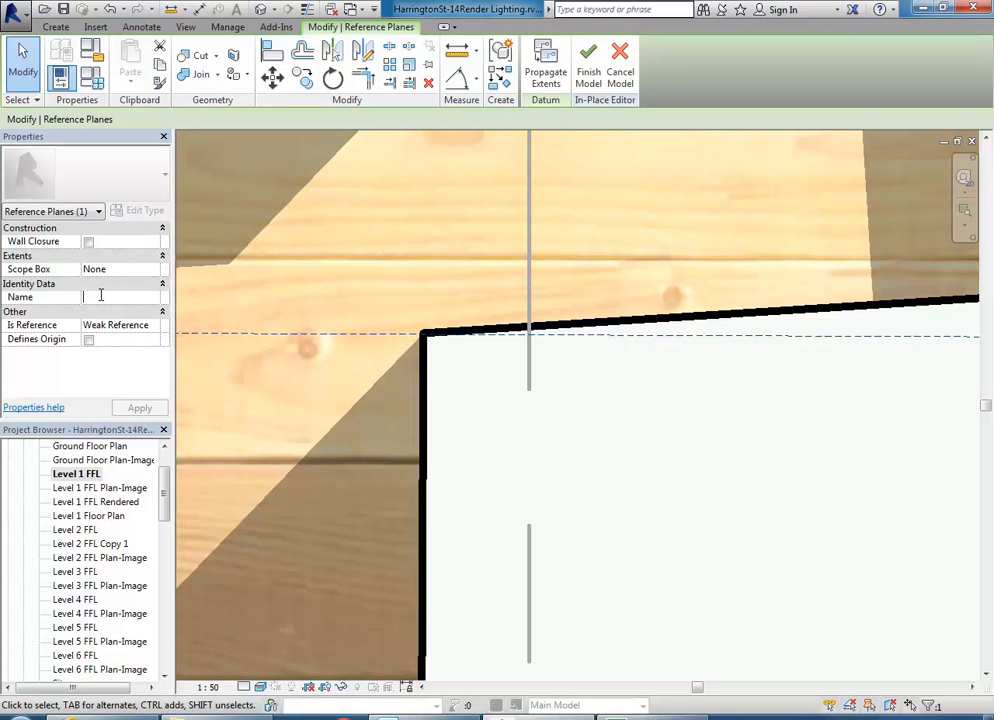
text(Bar Footr)
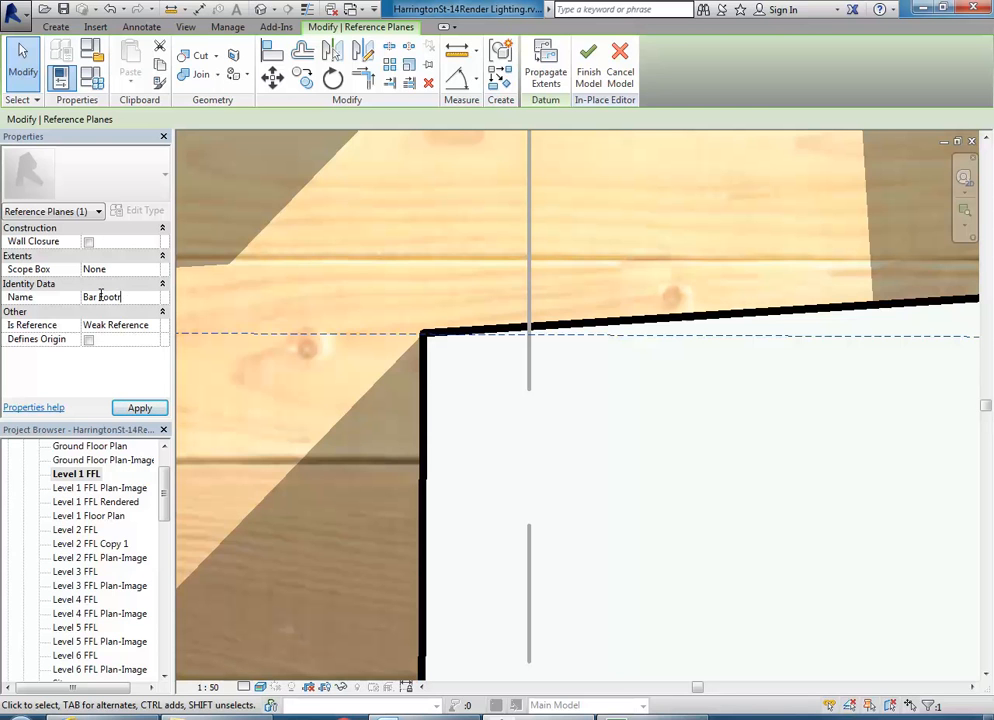
key(Return)
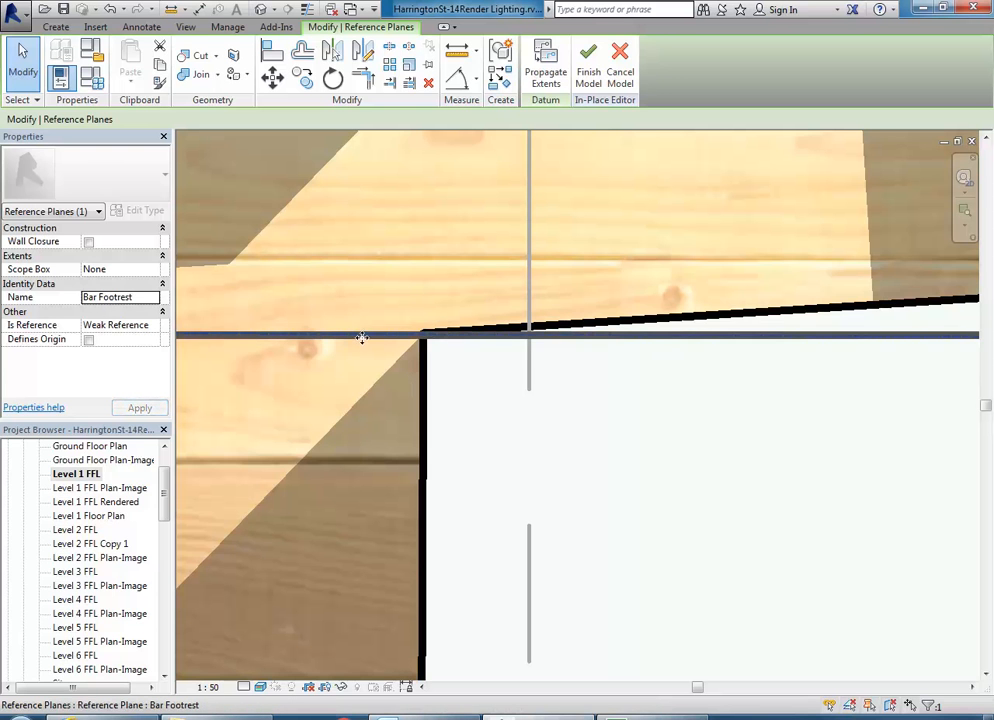
scroll(400, 339, down, 2)
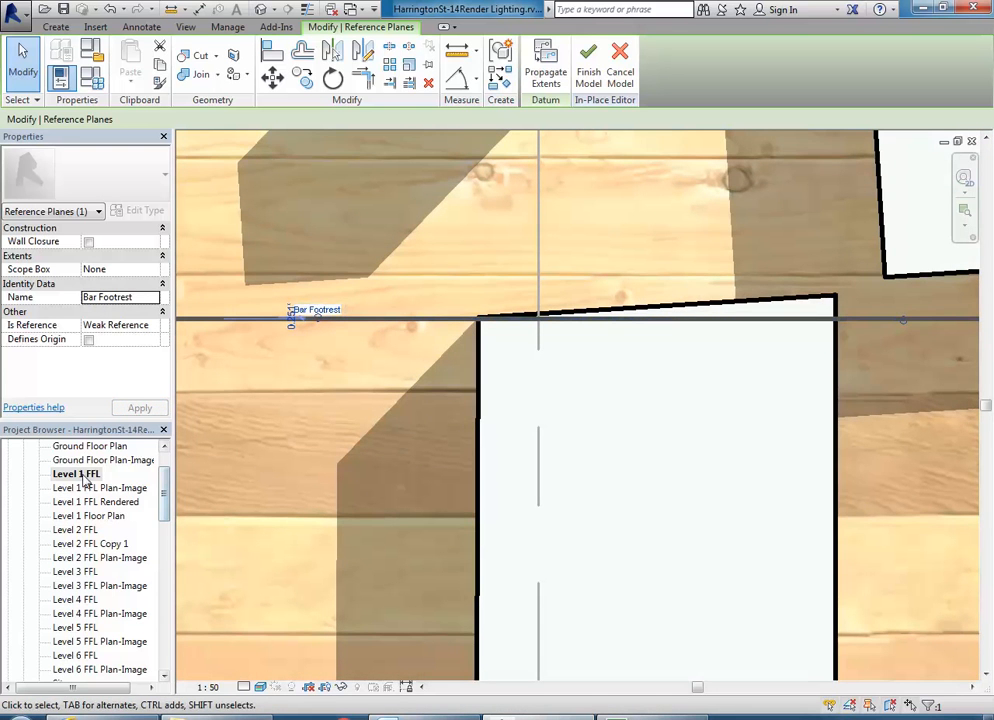
Return to the 3D view and start a solid extrusion with its work plane set to Reference Plane : Bar Footrest
click(971, 143)
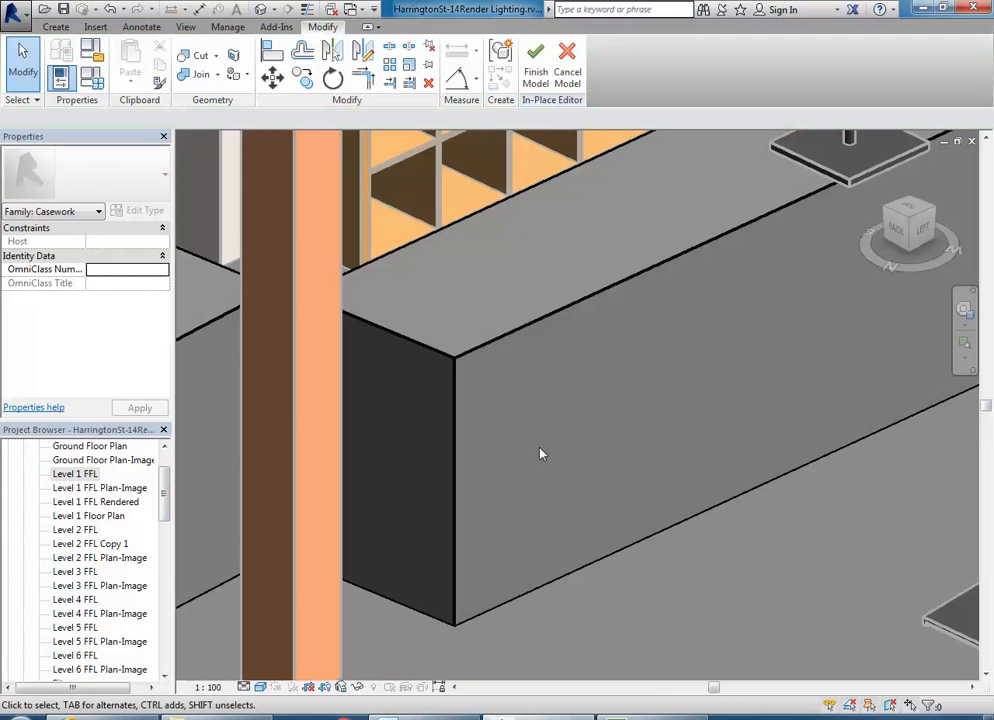
click(55, 27)
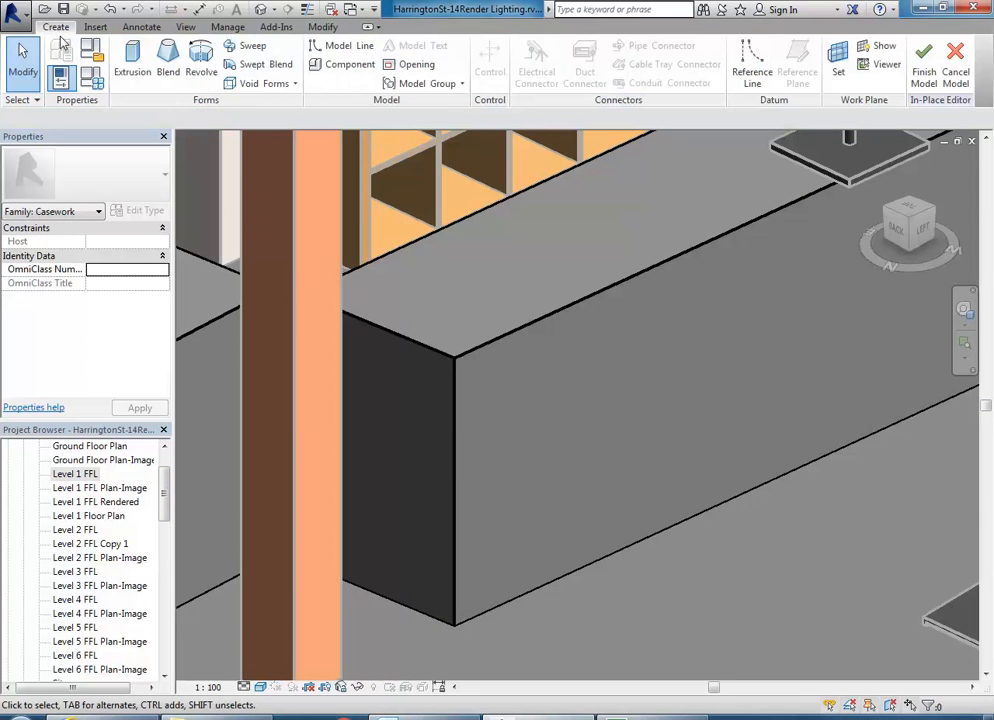
click(145, 68)
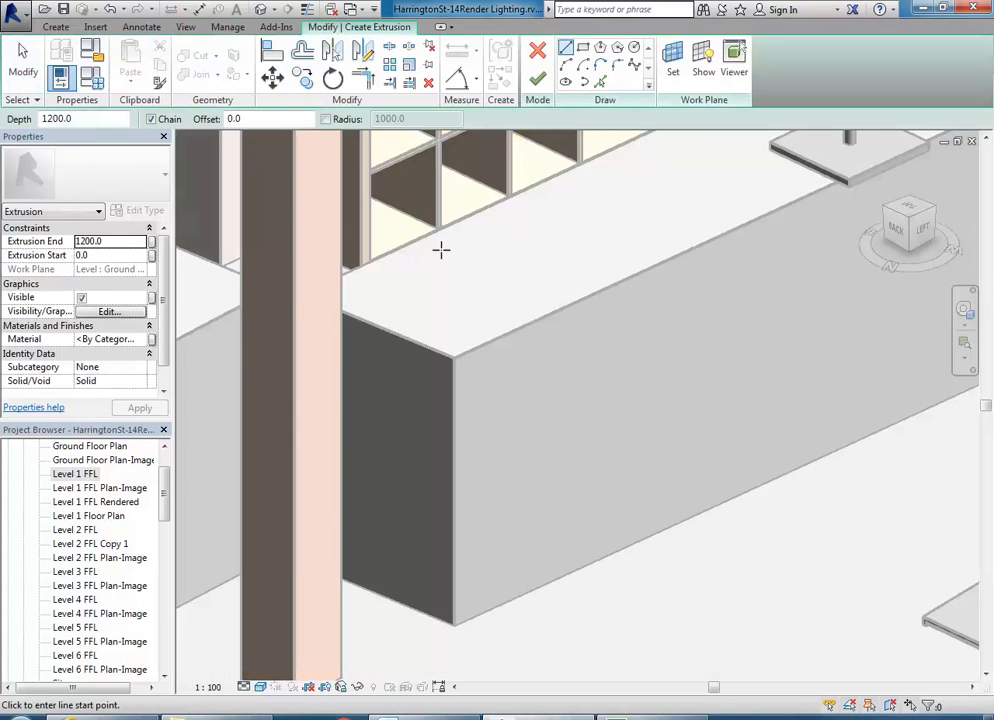
click(672, 62)
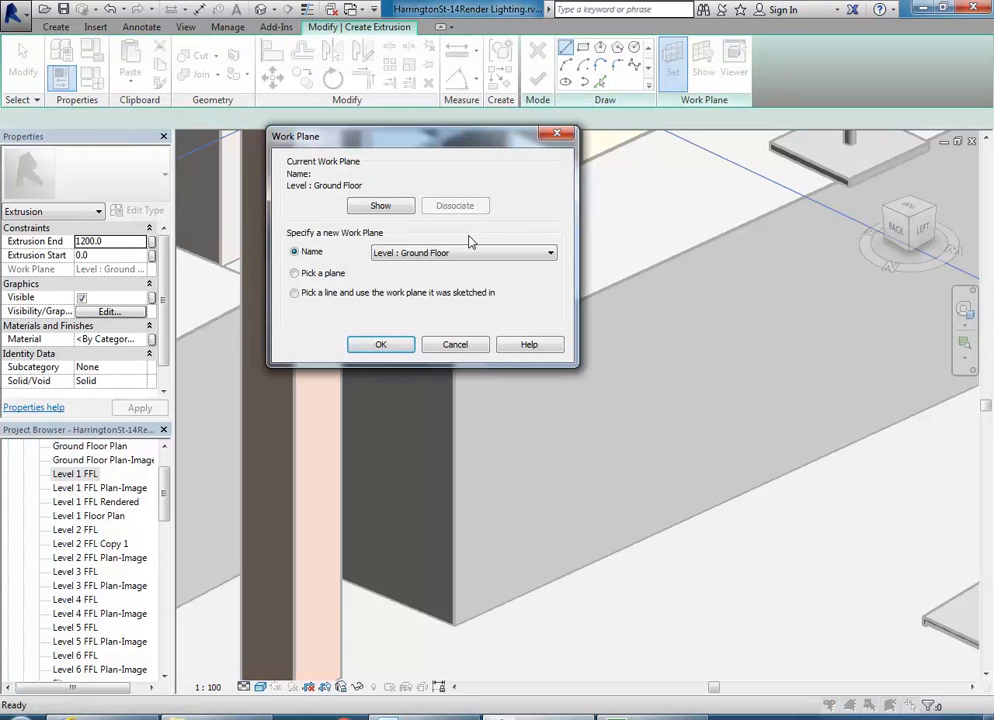
click(445, 255)
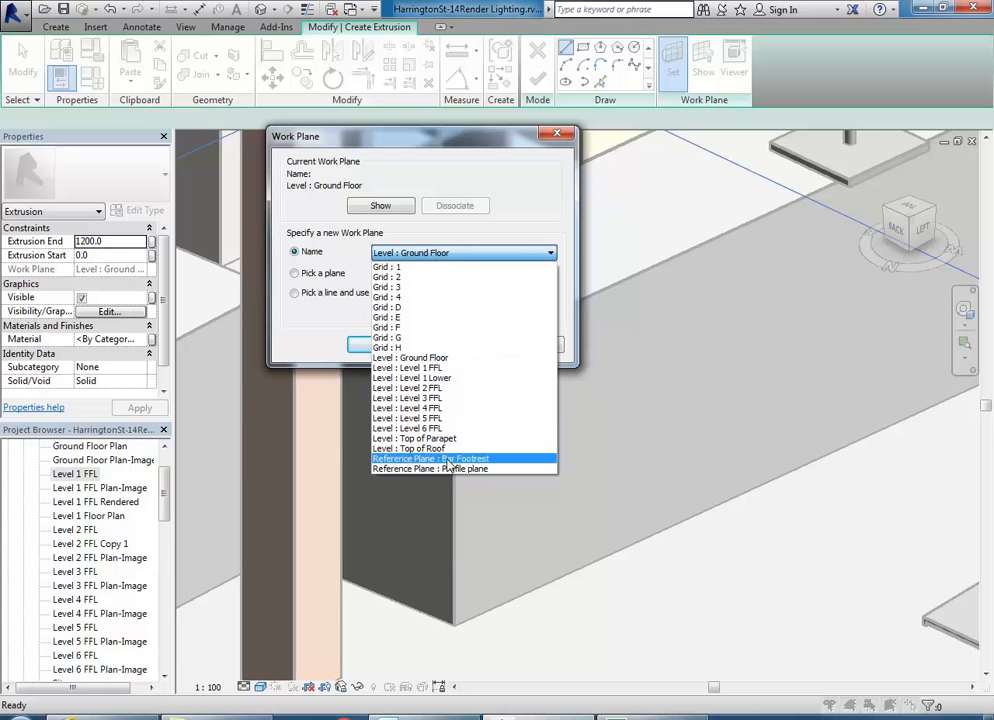
click(459, 459)
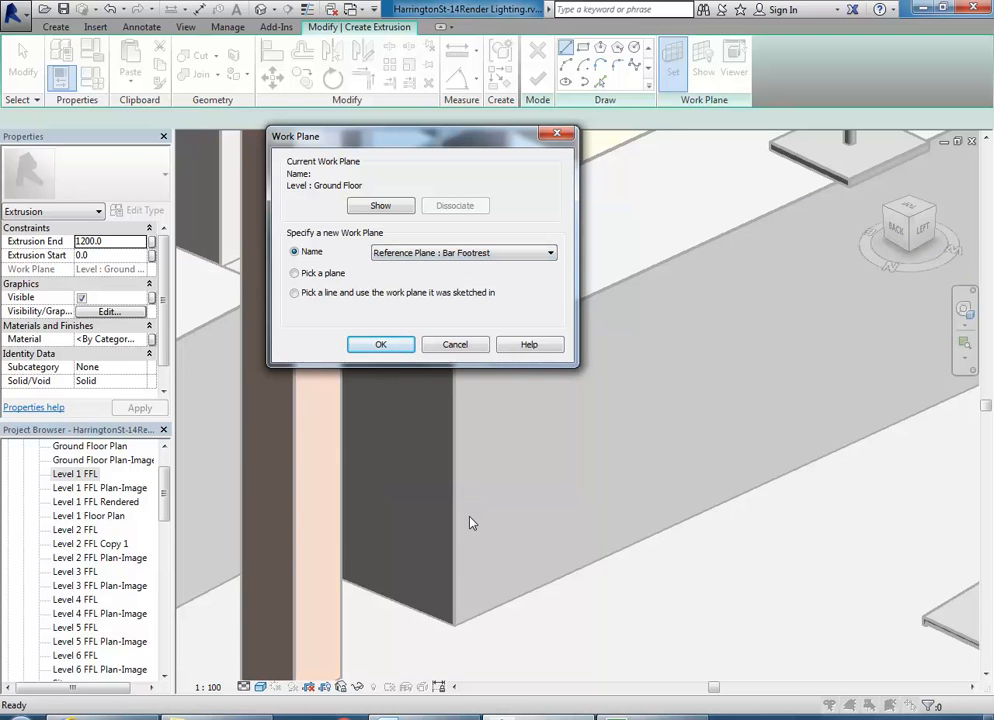
click(377, 344)
scroll(488, 552, down, 2)
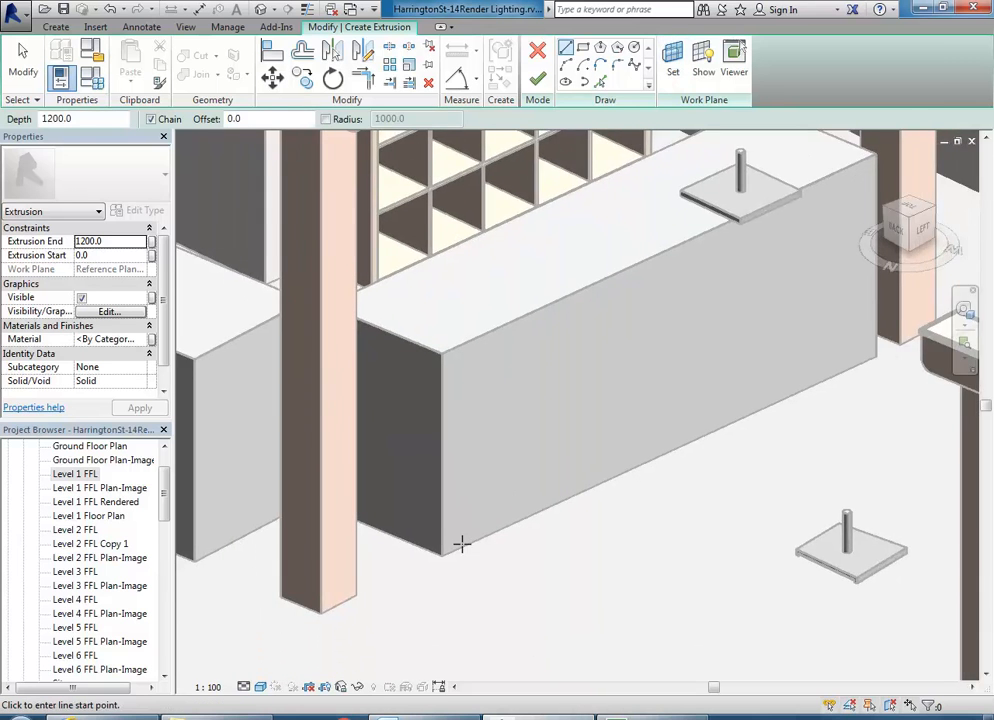
Show the Bar Footrest work plane grid around the counter block
scroll(459, 538, up, 5)
scroll(348, 458, down, 2)
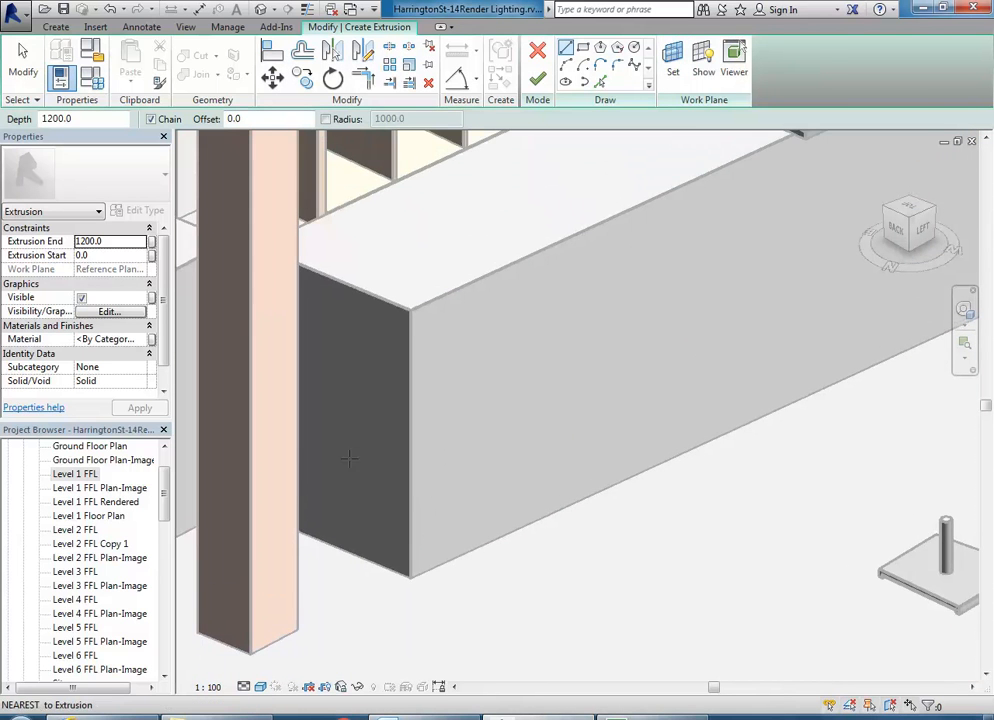
click(704, 66)
scroll(555, 393, down, 3)
shift+middle_drag(573, 446, 630, 480)
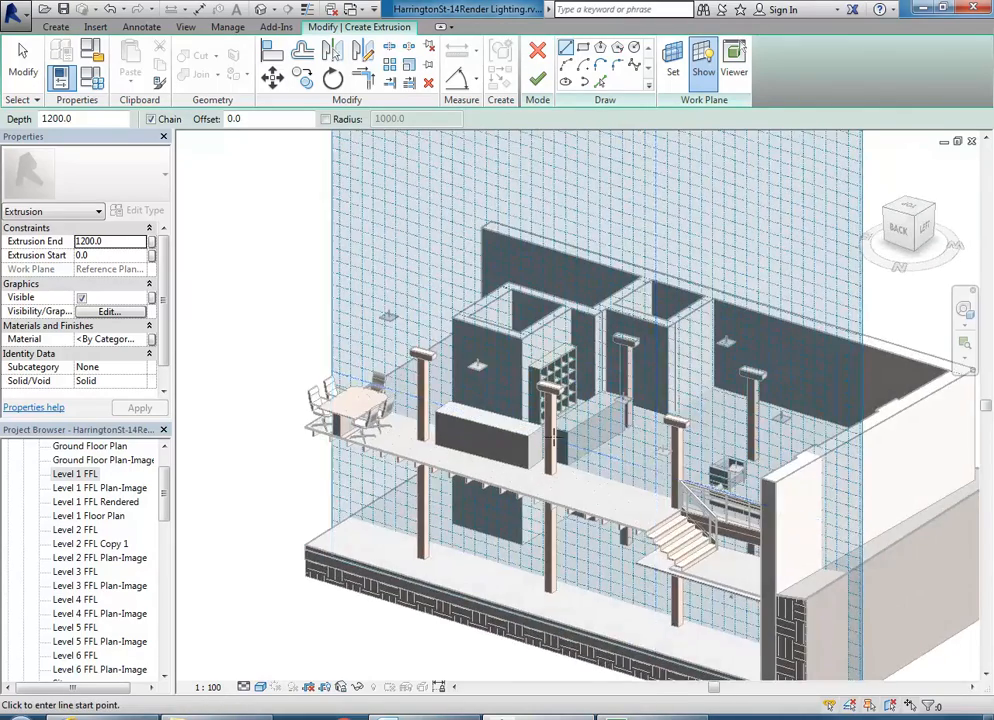
Sketch a circle of about 45 mm radius on the work plane beside the counter block's bottom corner and finish the 1200 mm extrusion
scroll(626, 532, up, 6)
scroll(608, 484, up, 4)
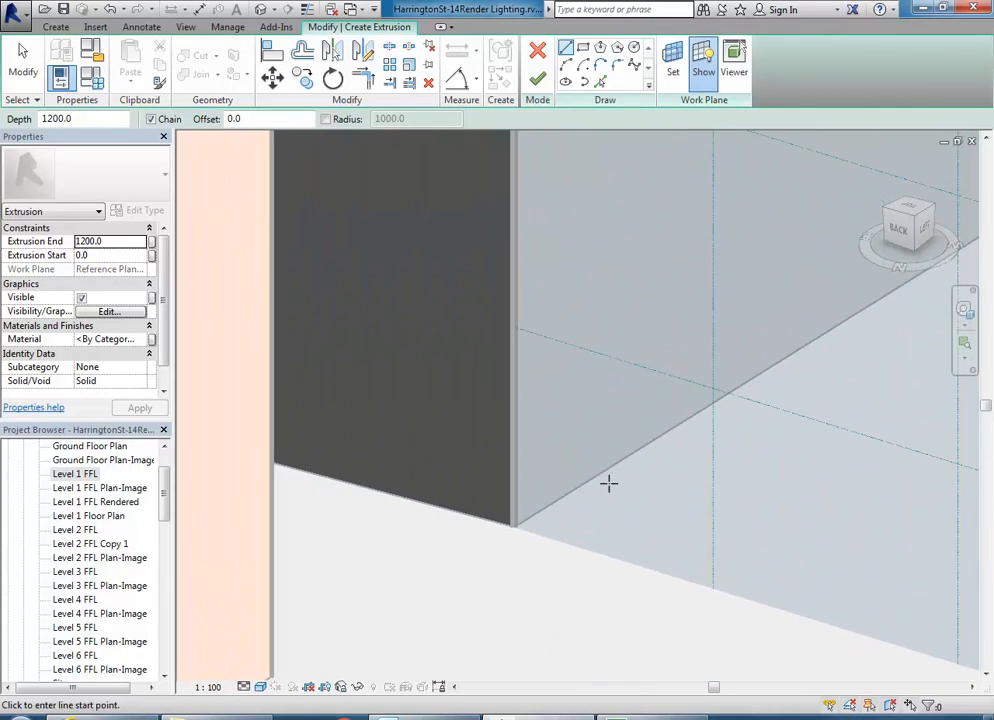
scroll(608, 484, up, 2)
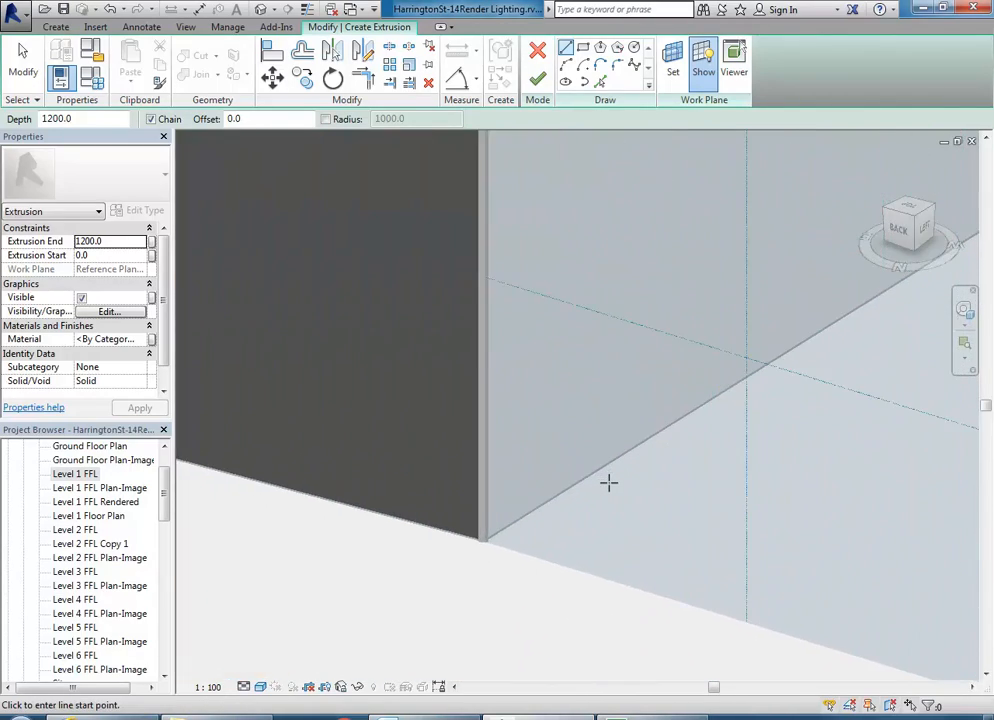
click(635, 49)
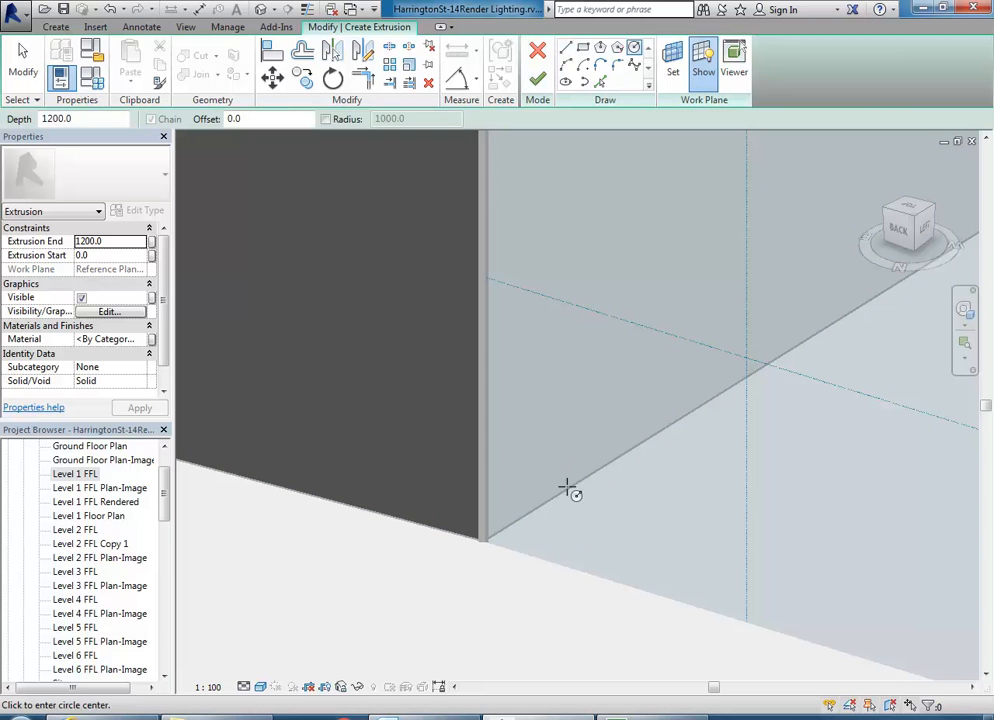
click(630, 468)
click(628, 430)
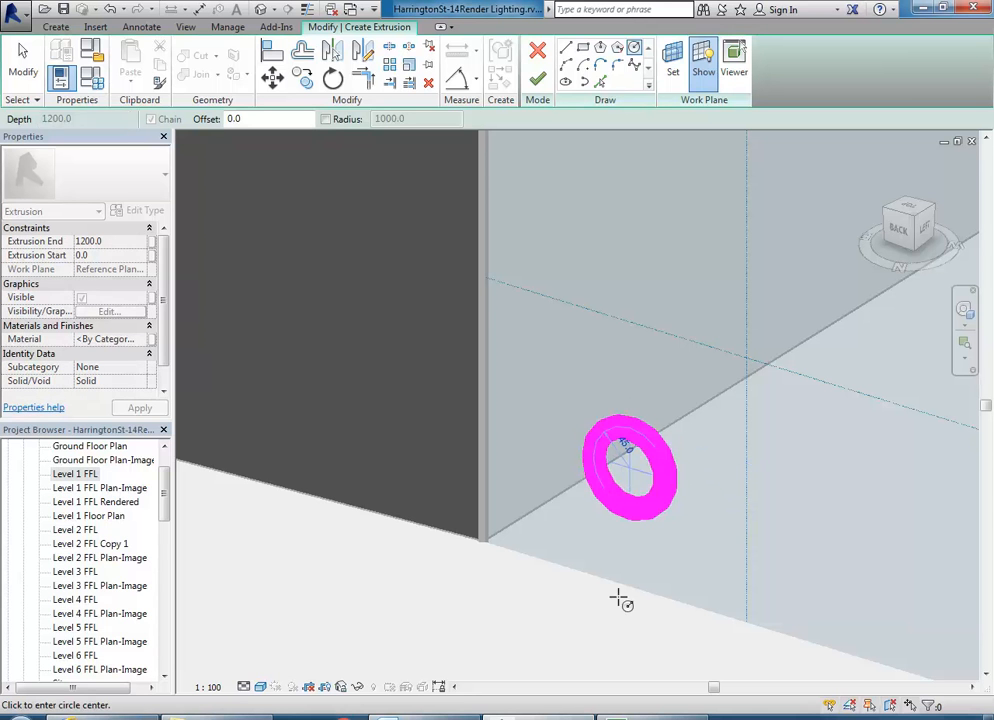
click(537, 79)
Set the footrest extrusion's depth to 3000 mm
scroll(521, 359, down, 6)
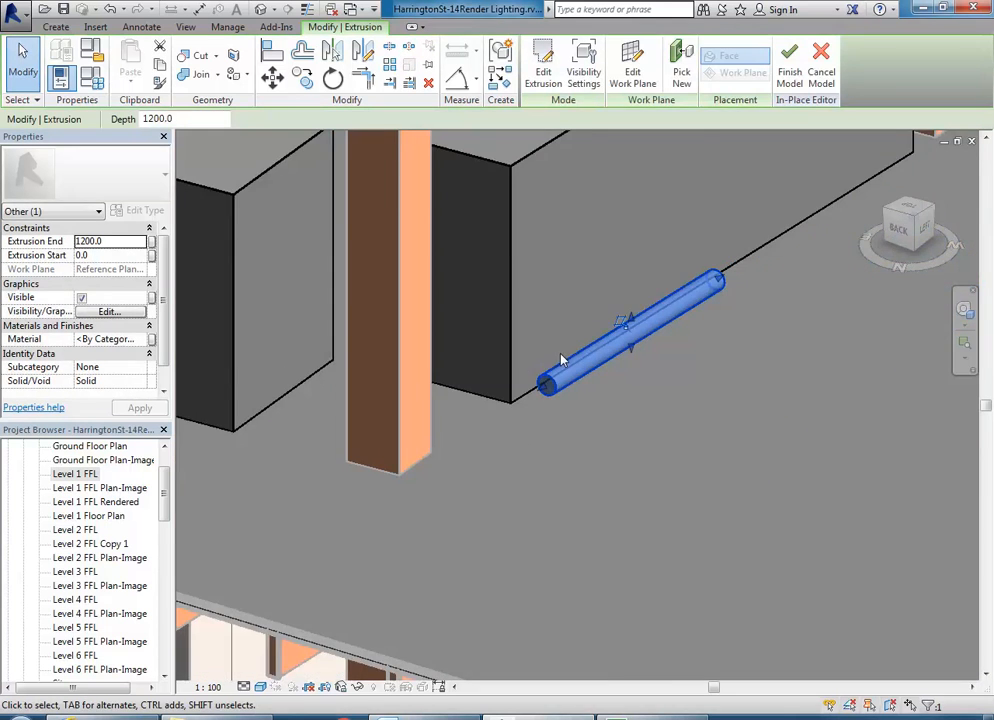
scroll(505, 580, up, 3)
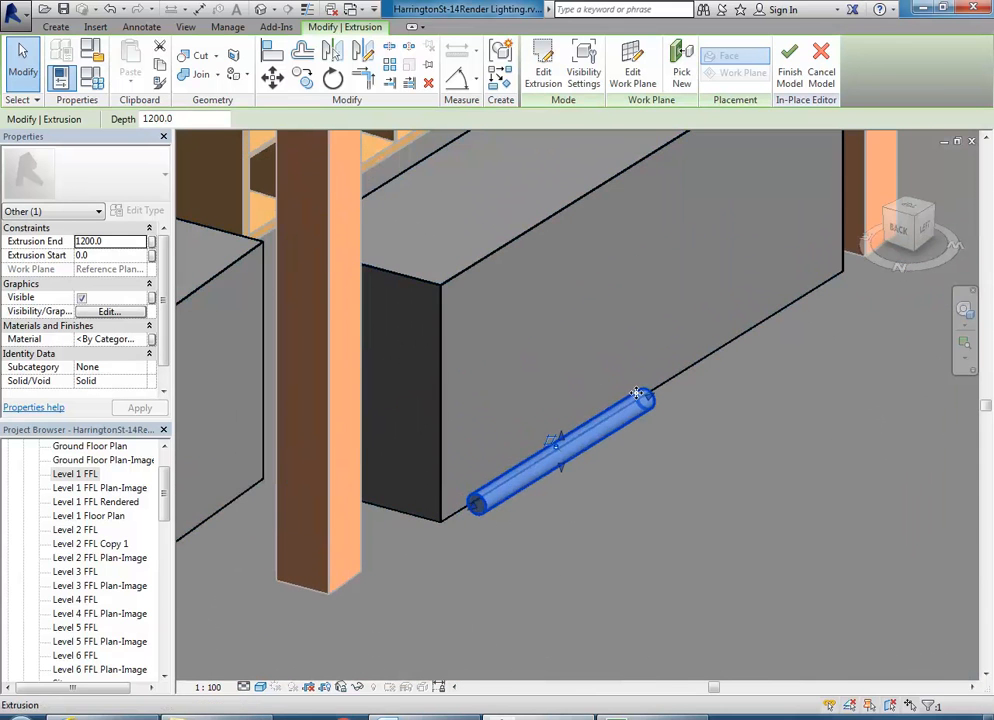
scroll(516, 503, up, 3)
scroll(516, 503, up, 2)
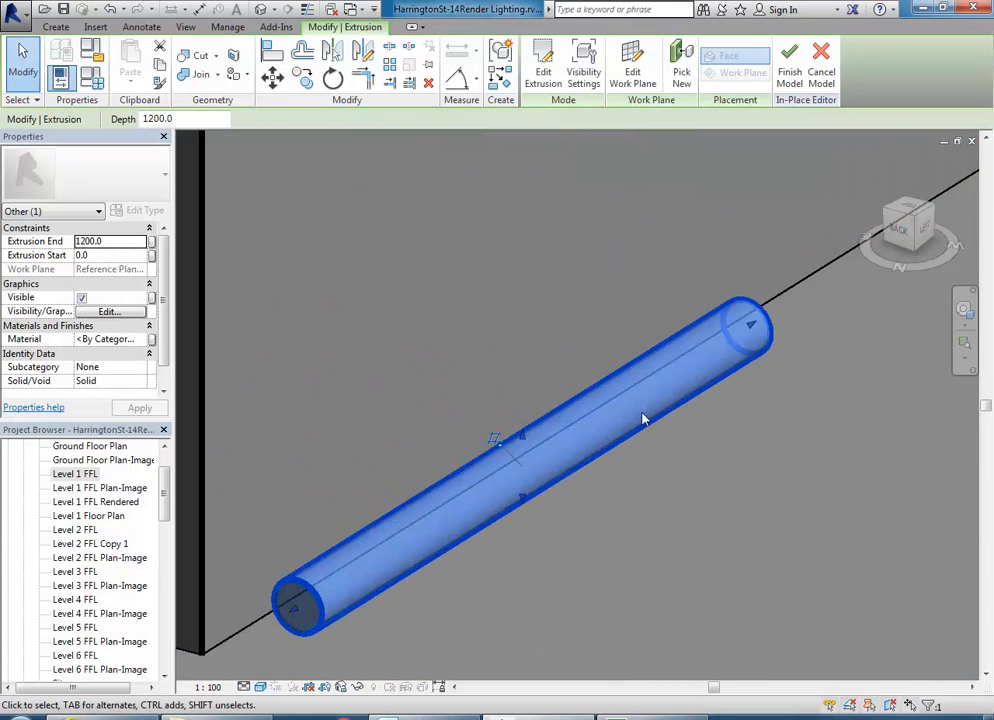
scroll(600, 395, down, 3)
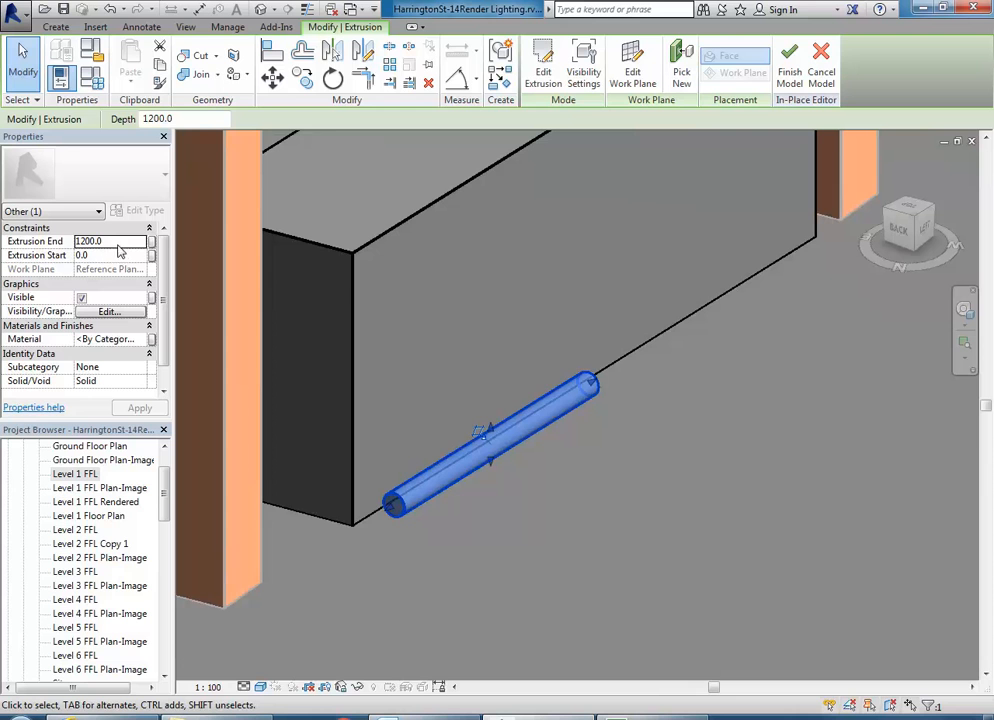
double_click(184, 117)
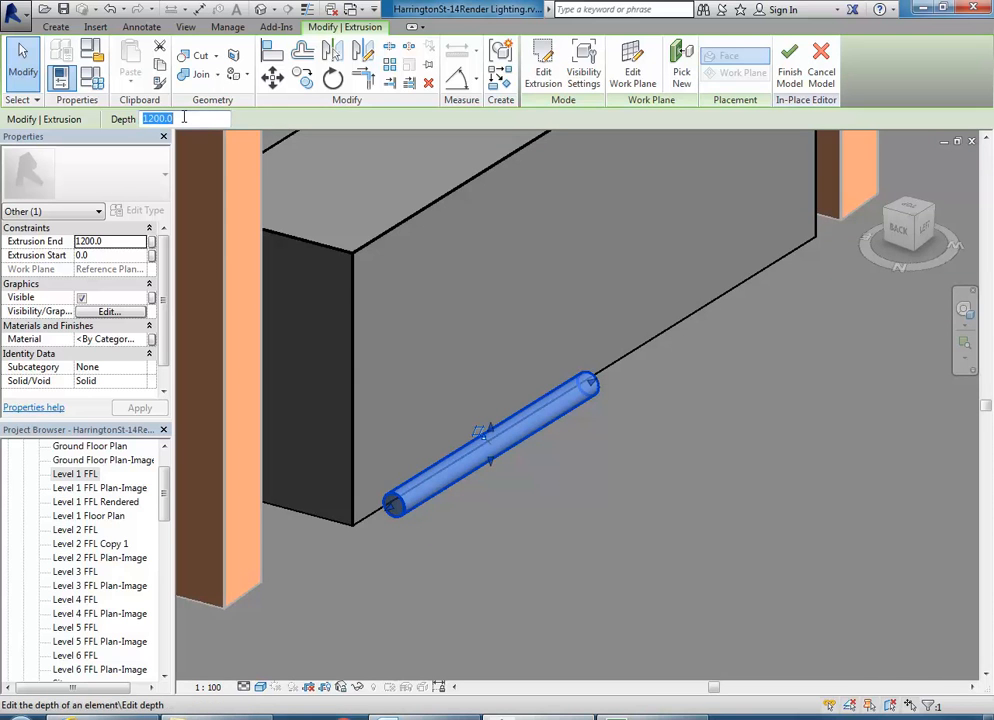
text(3000)
key(Return)
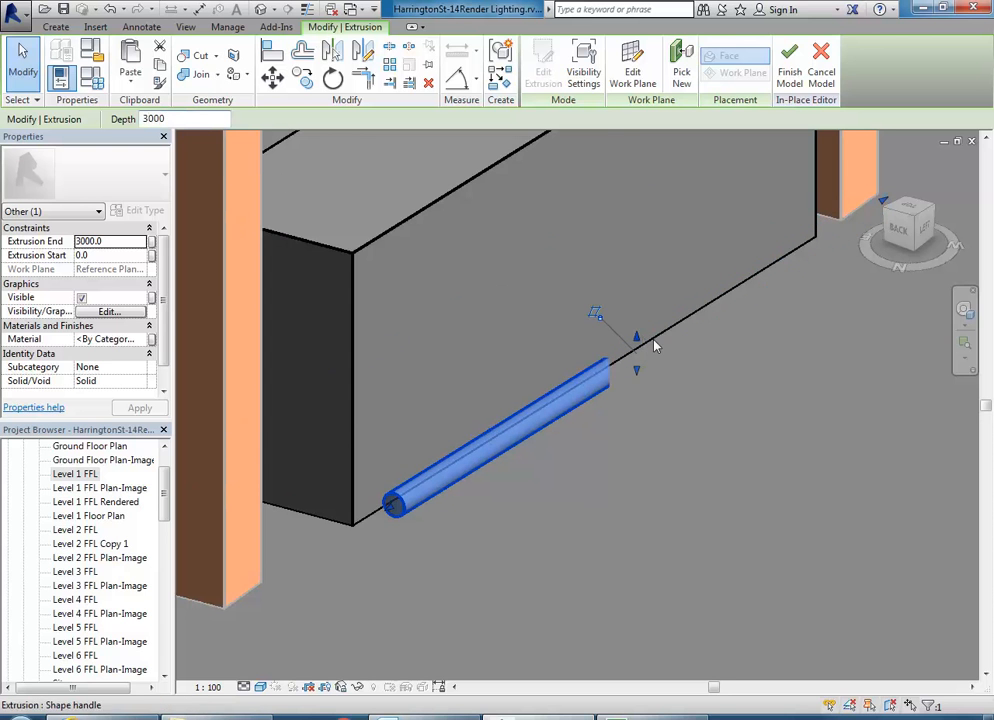
Adjust the footrest extrusion's far end to just past the counter block's far corner, for a depth of about 2859 mm
shift+middle_drag(617, 400, 671, 432)
drag(775, 272, 772, 273)
shift+middle_drag(772, 273, 717, 364)
scroll(717, 364, up, 4)
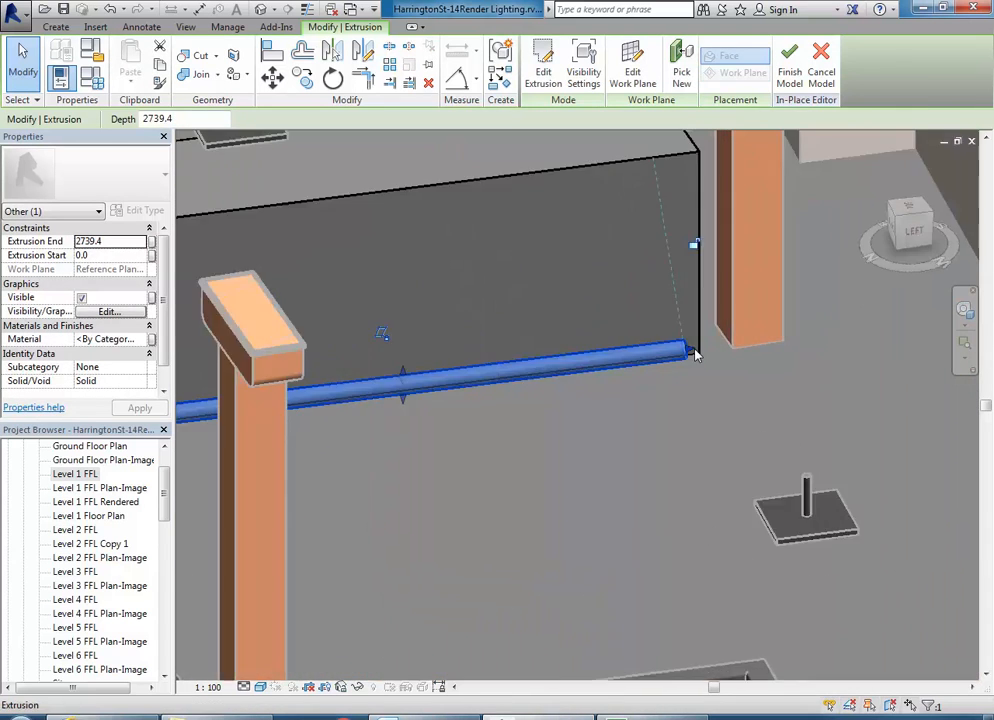
drag(687, 352, 722, 343)
scroll(707, 255, down, 4)
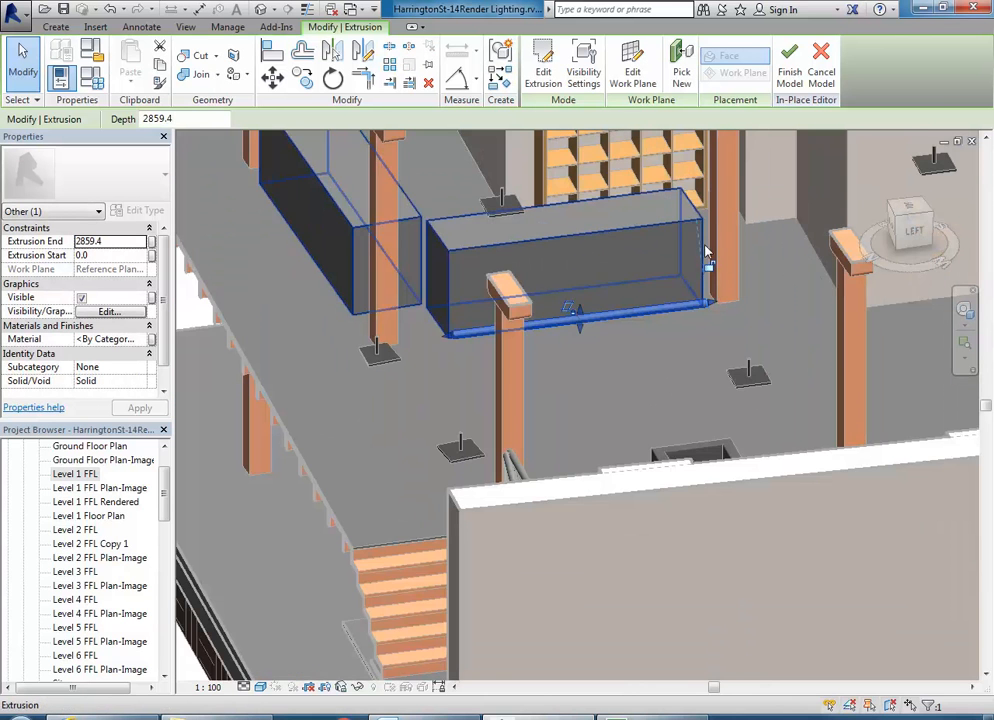
Edit the footrest extrusion's sketch to set the circle's radius to 30 mm, and finish the sketch
mouse_move(570, 311)
shift+middle_down()
mouse_move(550, 357)
mouse_move(580, 315)
shift+middle_up()
scroll(532, 362, up, 5)
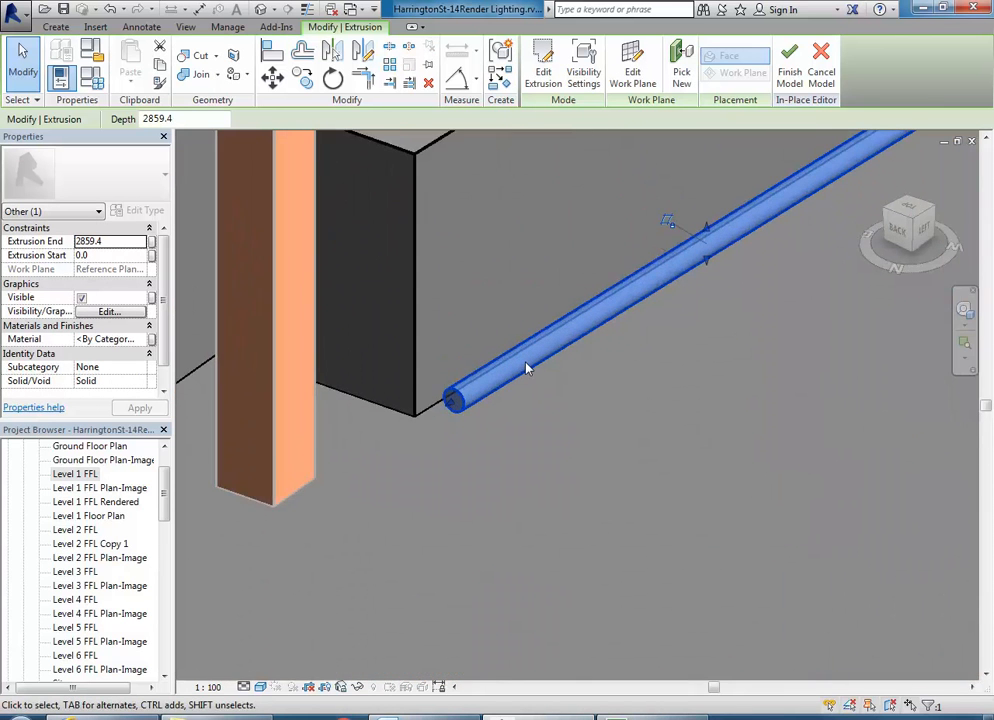
scroll(532, 362, up, 2)
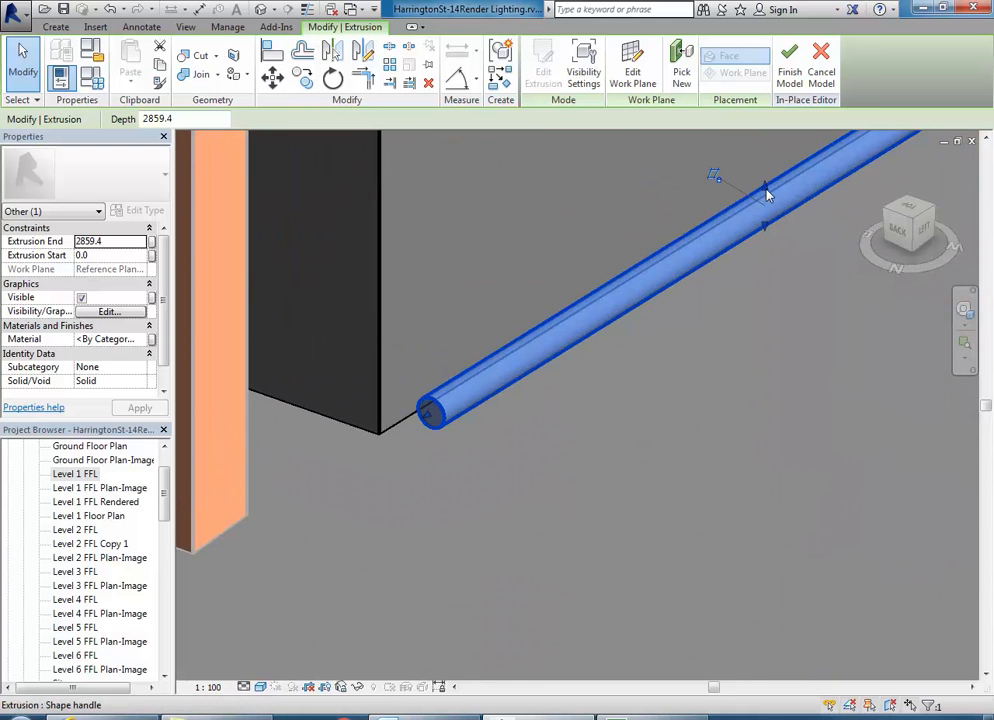
click(543, 70)
scroll(441, 410, up, 4)
click(436, 420)
scroll(425, 418, up, 3)
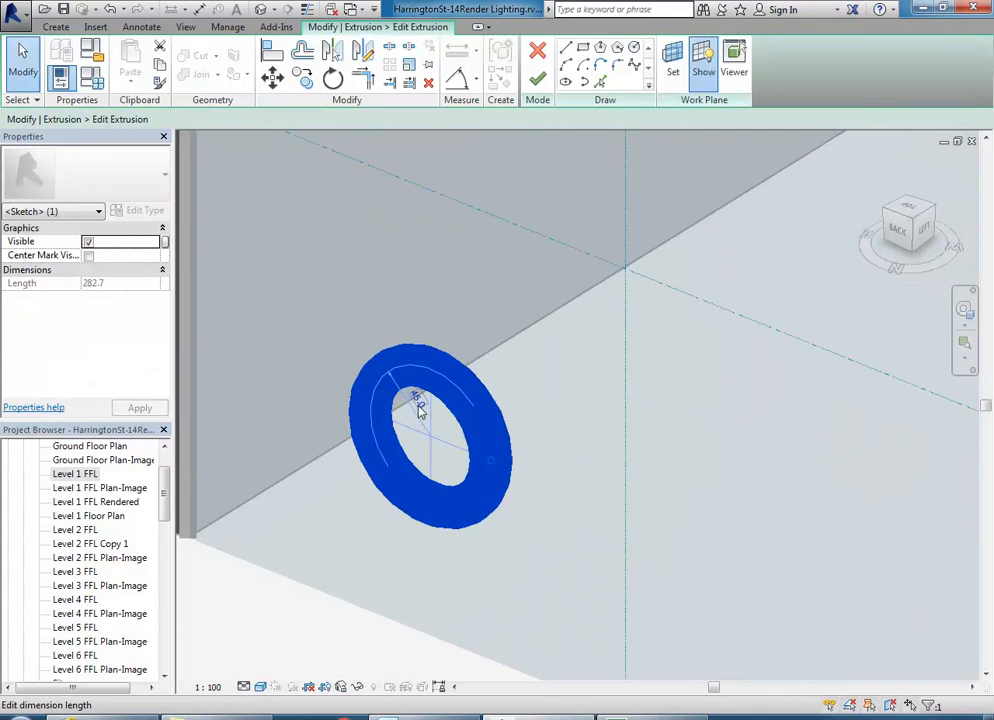
click(419, 410)
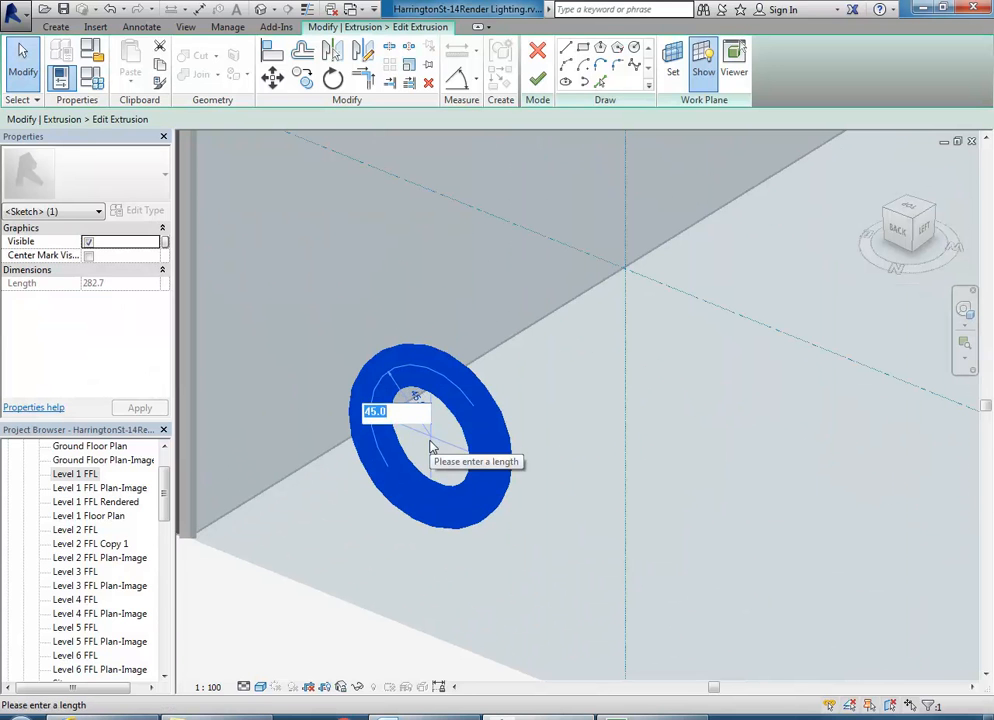
text(30)
key(Return)
click(538, 79)
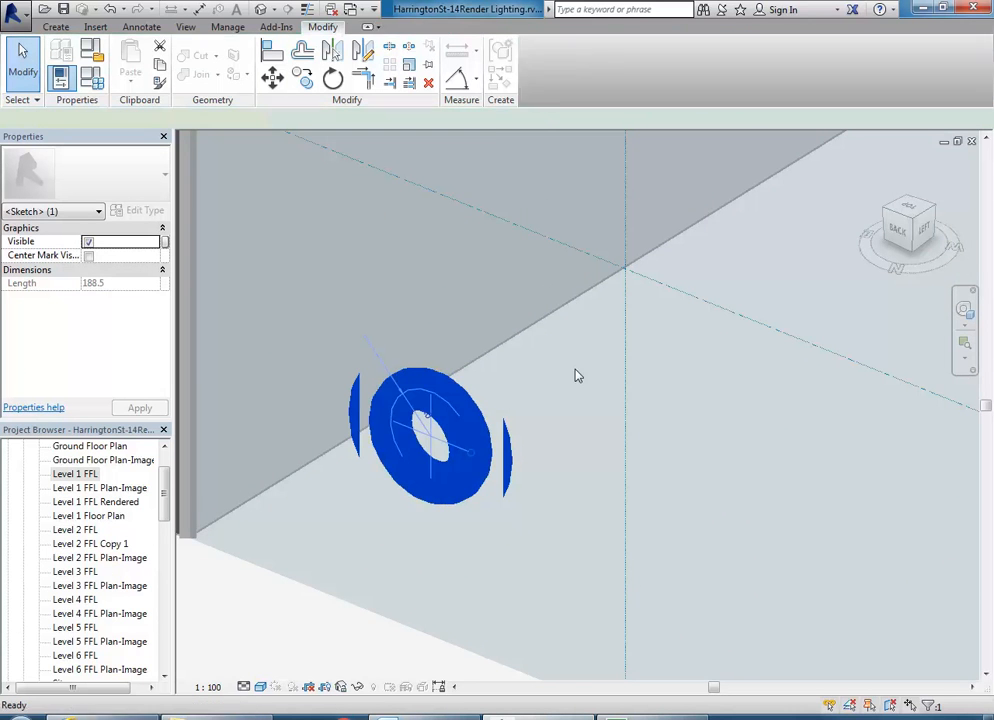
Deselect the footrest bar and examine its near end beside the counter block's bottom corner
scroll(590, 477, down, 5)
scroll(588, 480, up, 2)
click(636, 500)
scroll(612, 498, up, 2)
middle_drag(592, 543, 574, 570)
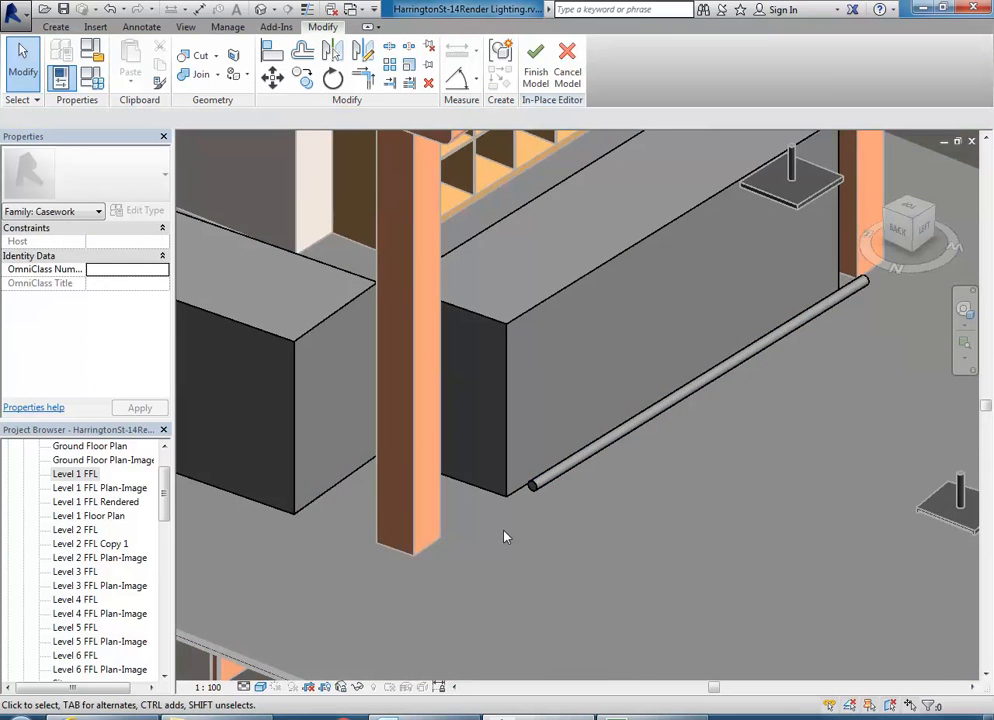
scroll(505, 537, up, 3)
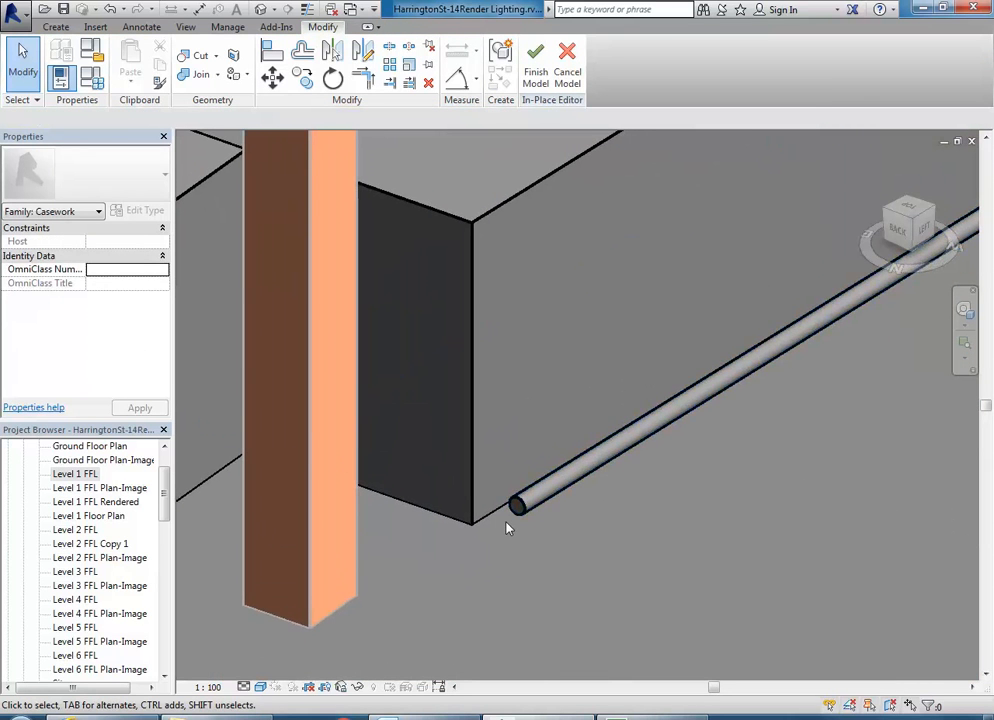
scroll(506, 521, up, 1)
middle_drag(506, 521, 481, 531)
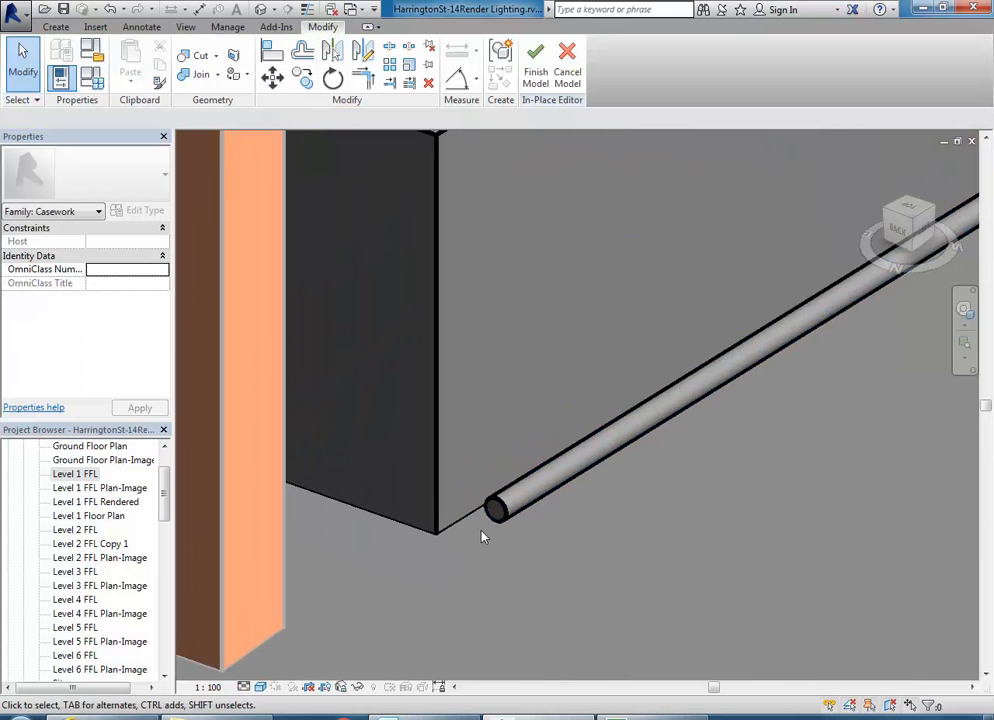
scroll(481, 507, up, 3)
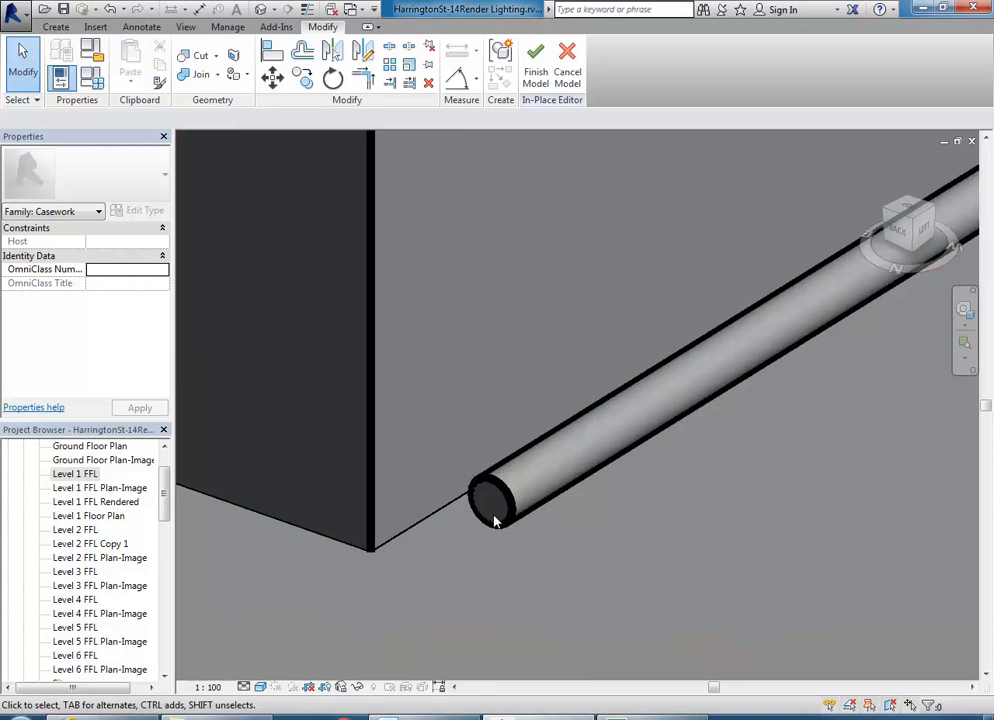
scroll(465, 518, up, 2)
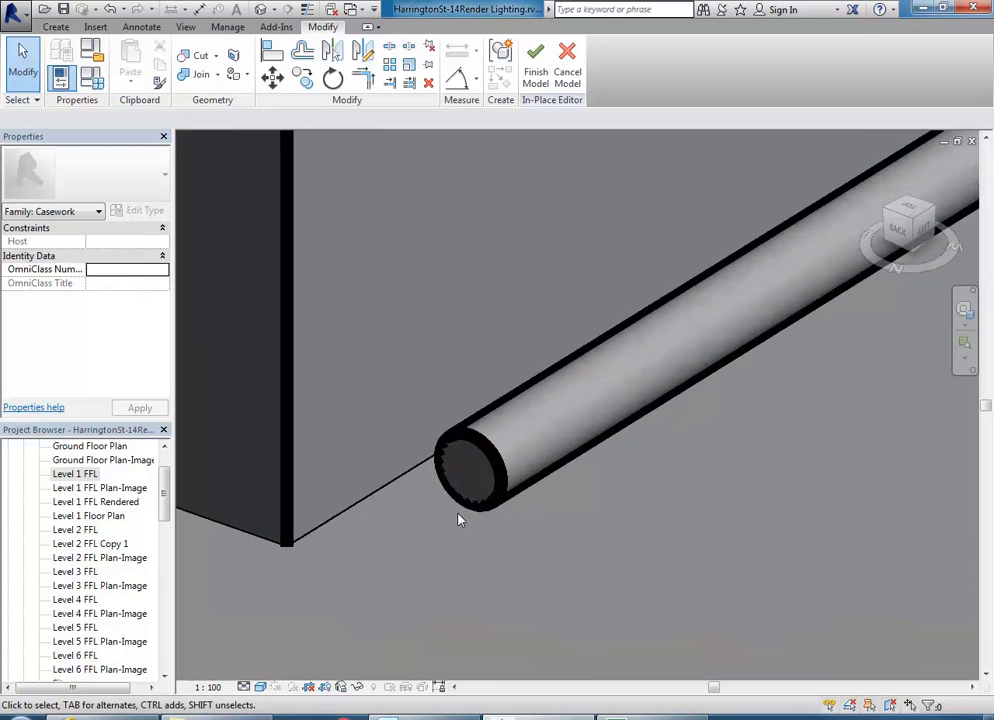
scroll(500, 514, down, 2)
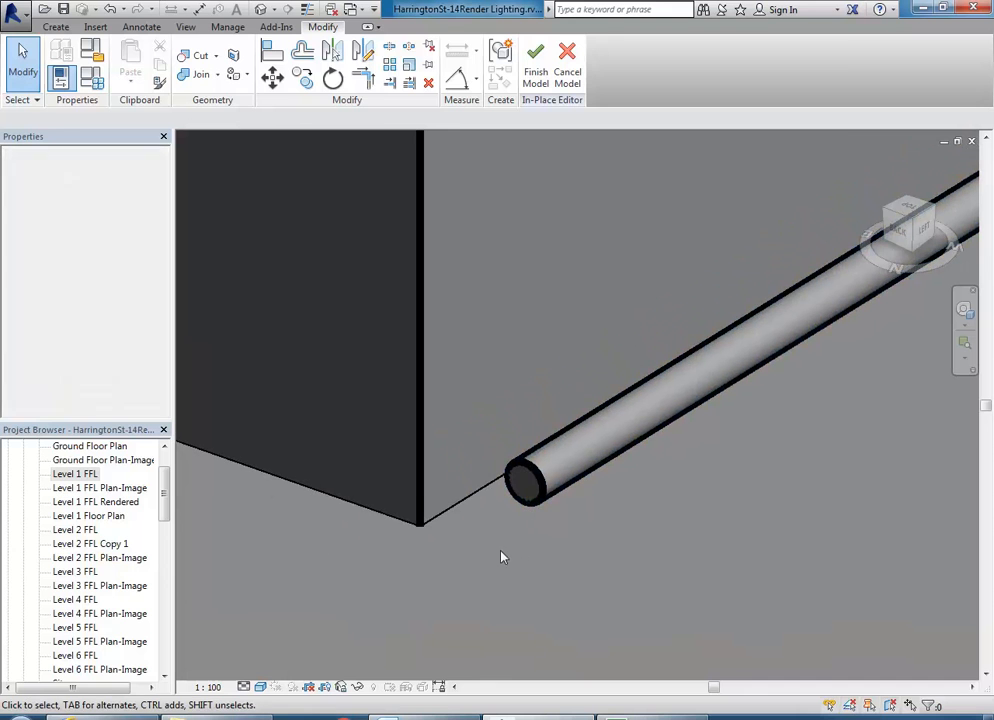
Start a solid revolve with its work plane set to Level : Level 1 FFL
click(55, 26)
middle_drag(275, 213, 236, 228)
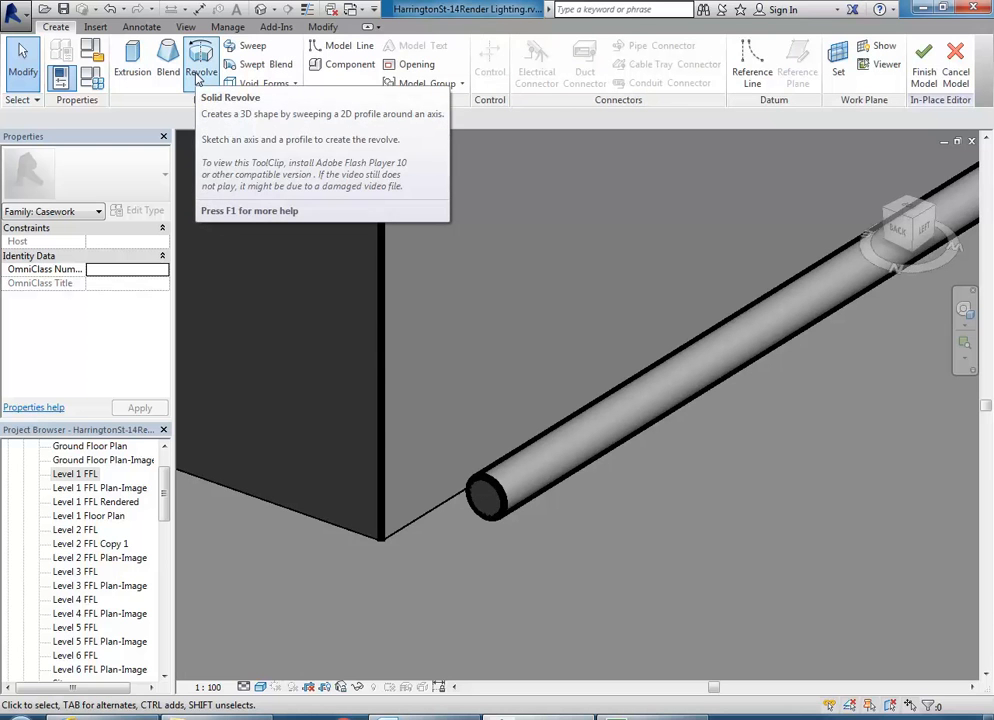
middle_drag(488, 526, 455, 503)
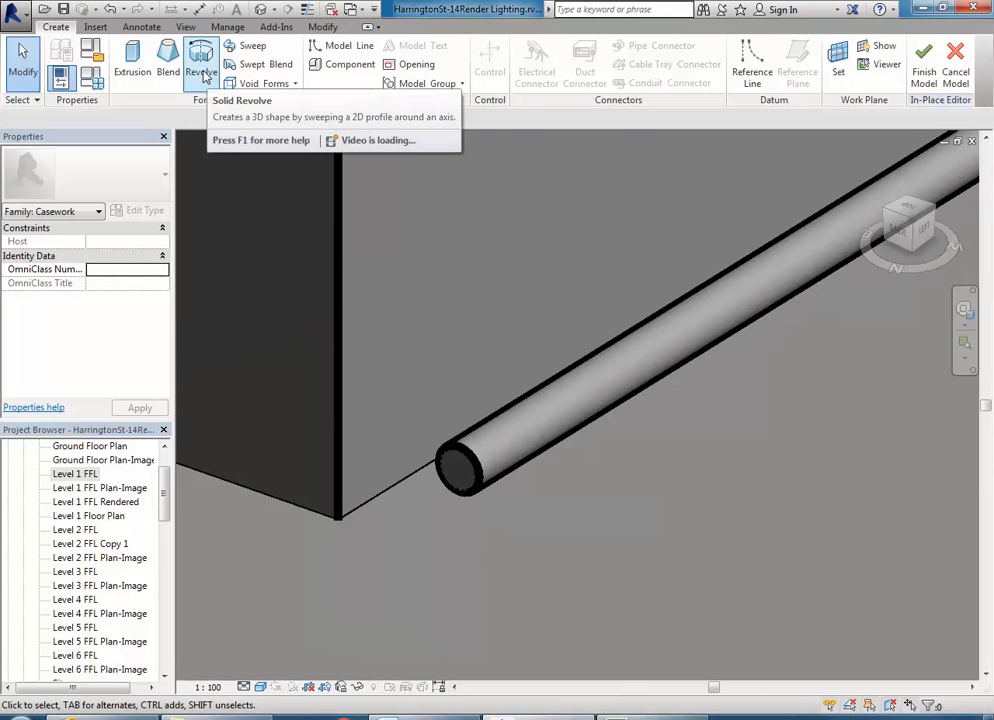
middle_drag(468, 523, 451, 507)
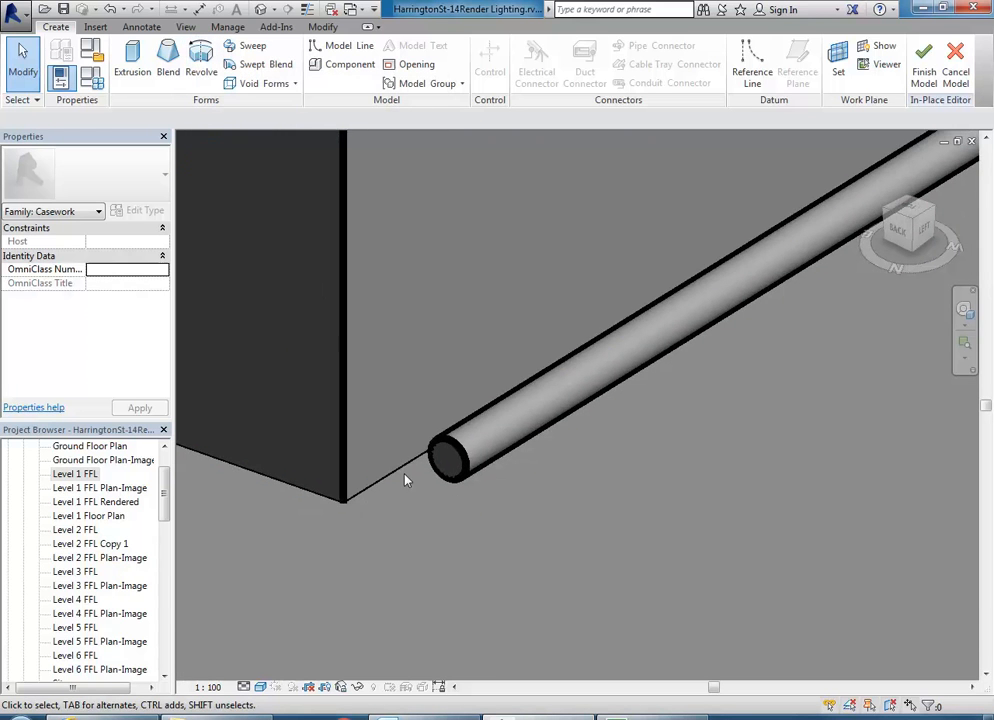
scroll(382, 417, down, 2)
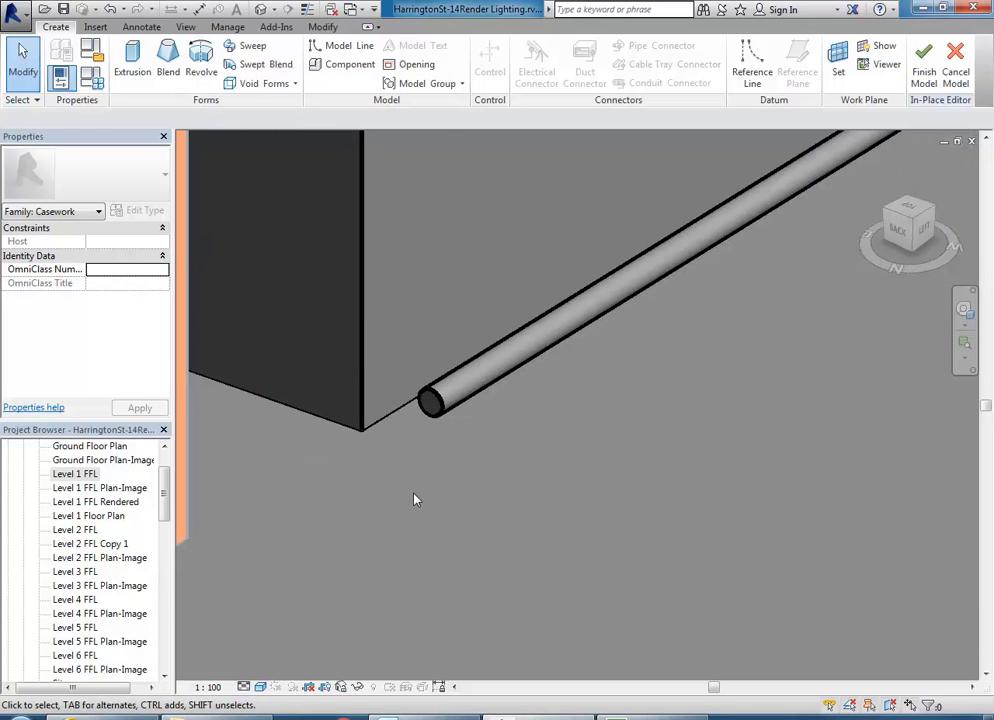
click(199, 62)
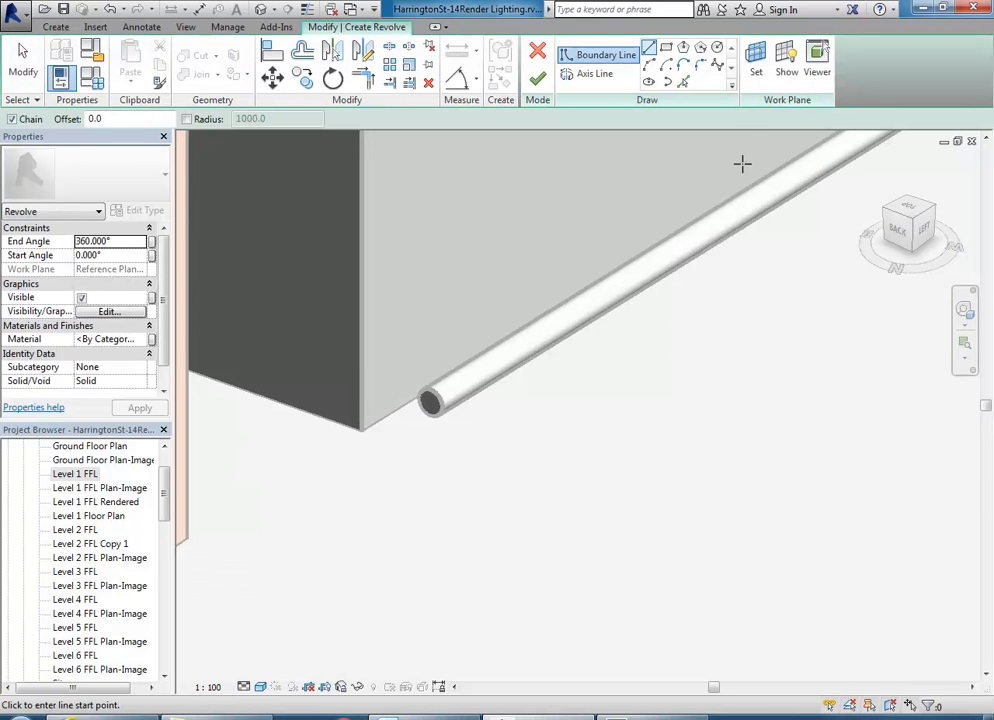
click(757, 72)
click(449, 254)
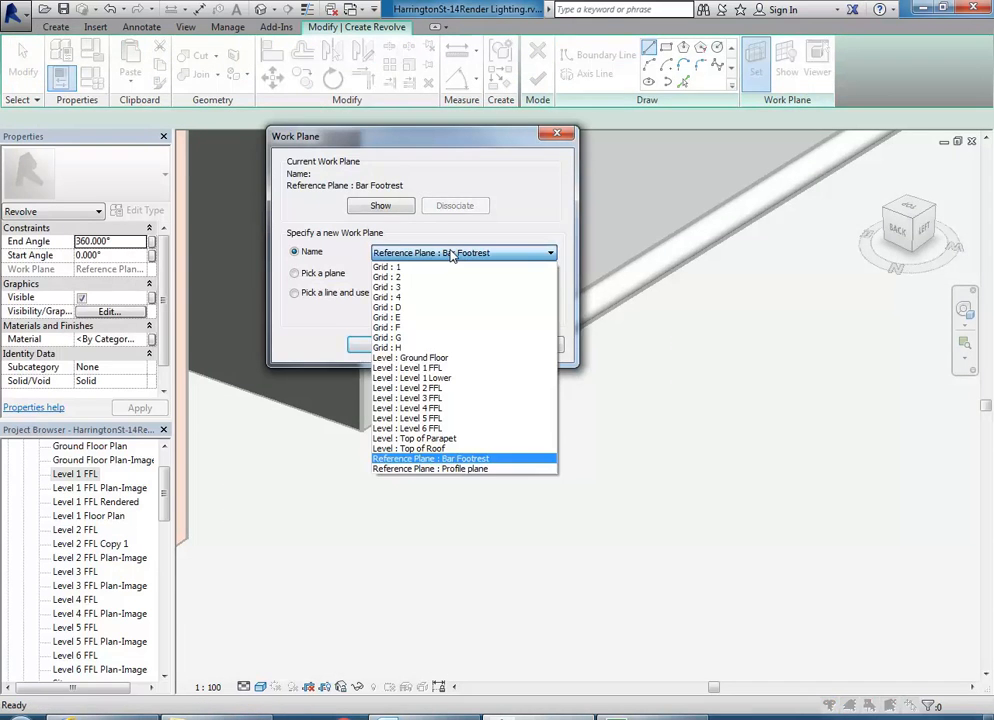
click(406, 367)
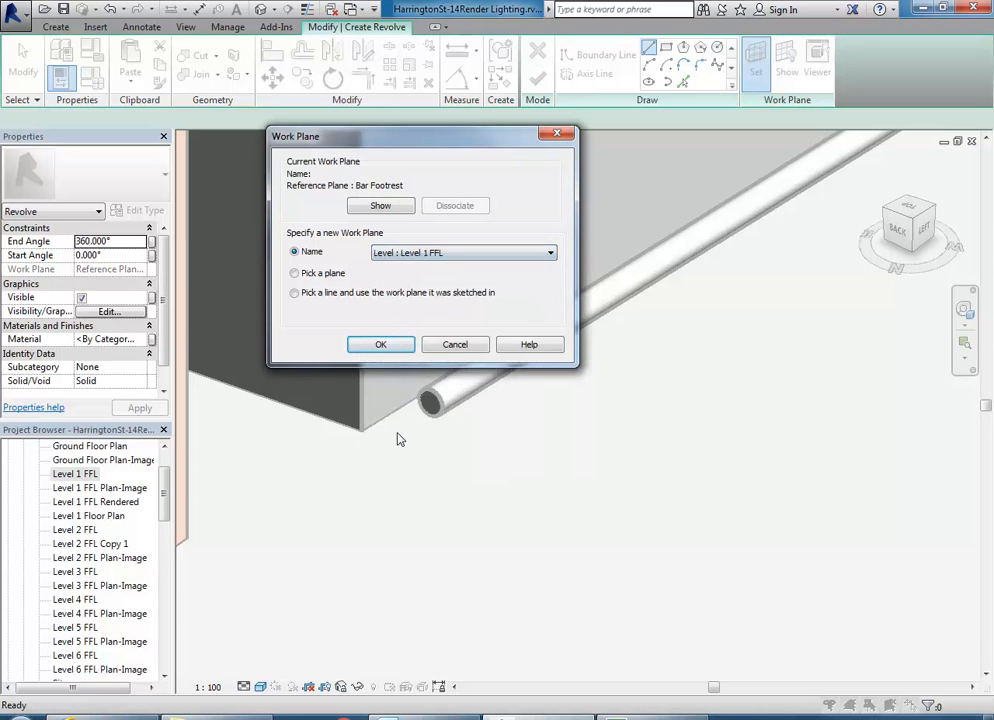
click(381, 345)
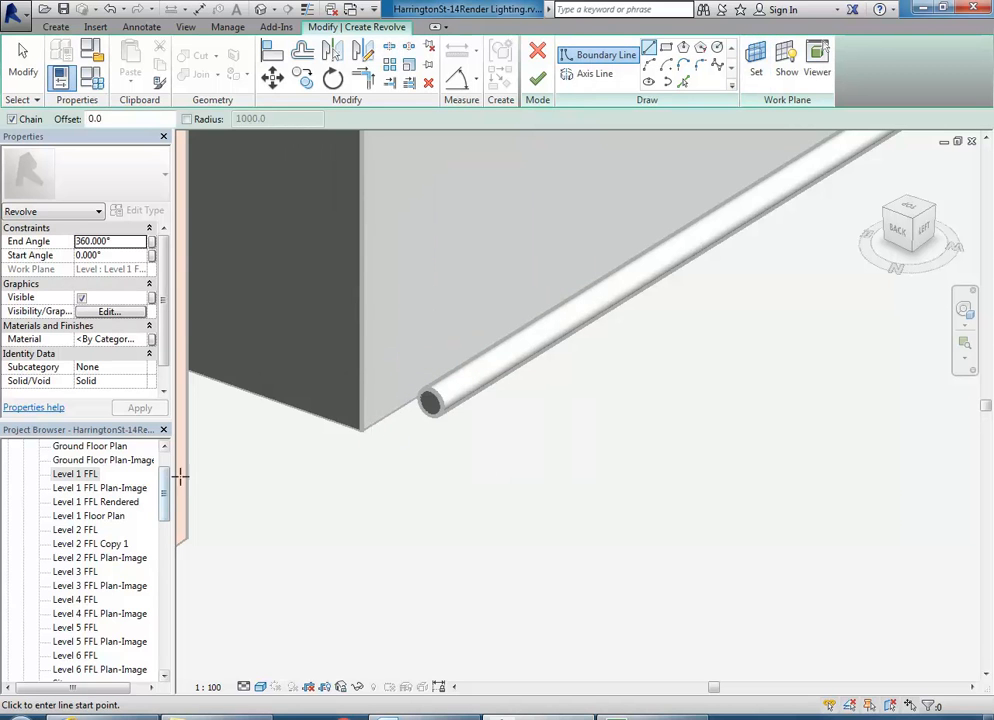
Sketch a closed, seven-sided irregular boundary profile for the revolve on the floor beside the footrest bar, and leave the line command
scroll(518, 522, down, 2)
middle_drag(512, 525, 447, 490)
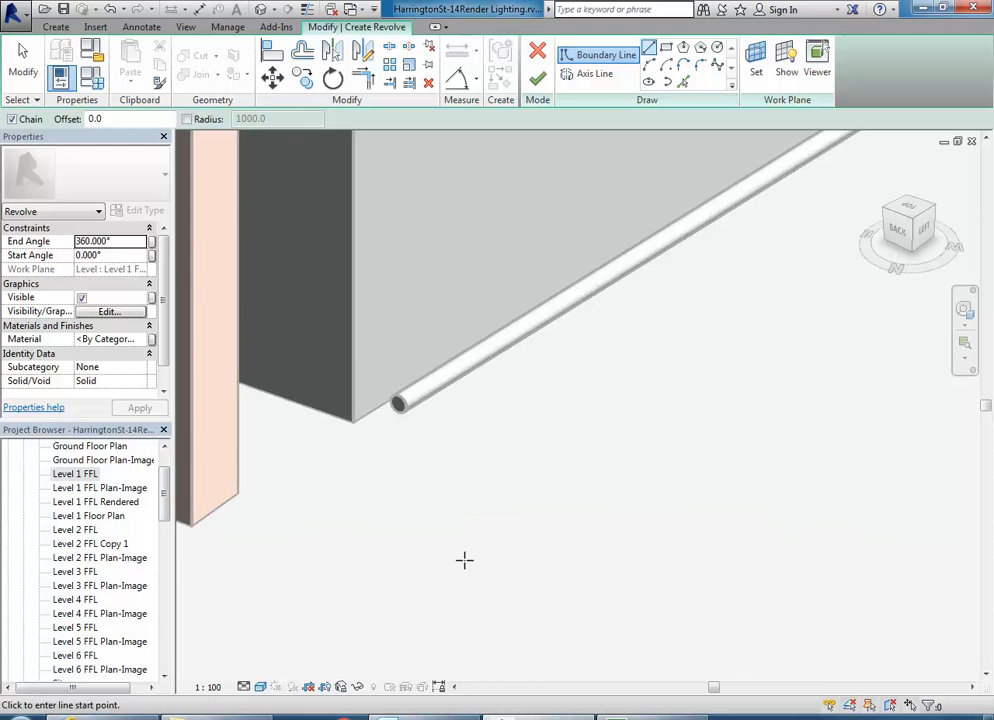
click(616, 611)
click(440, 548)
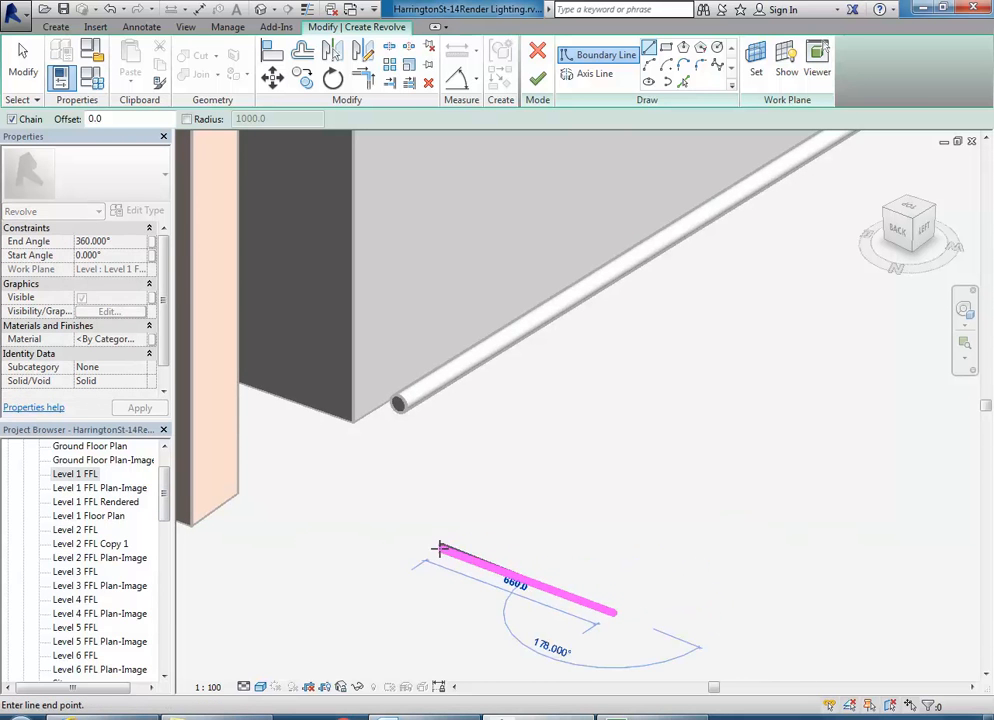
click(515, 501)
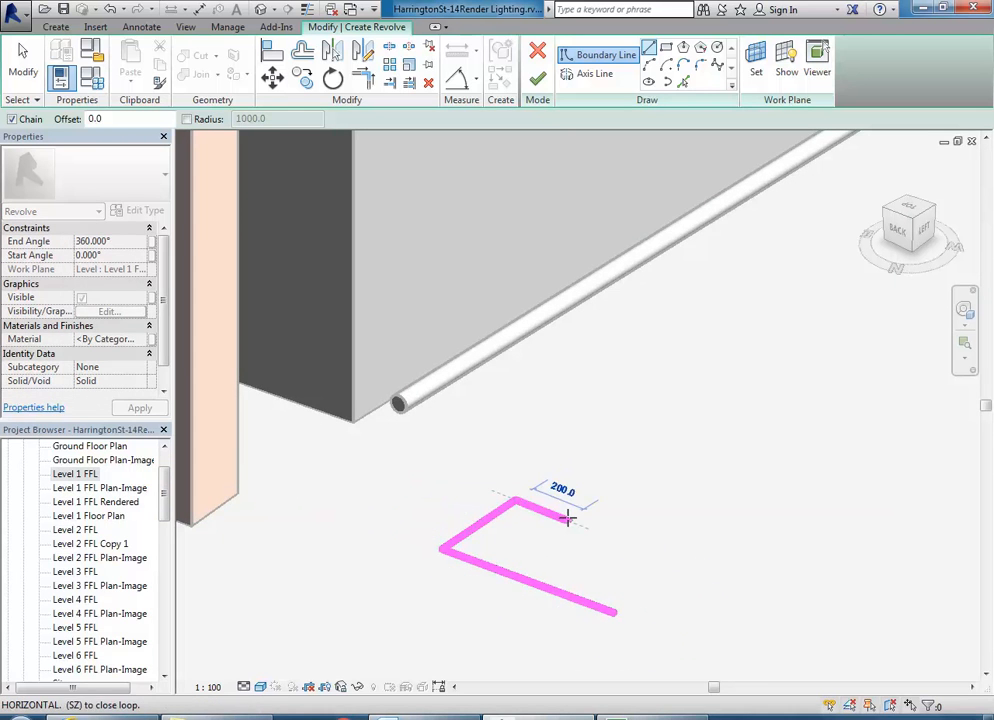
click(568, 518)
click(528, 543)
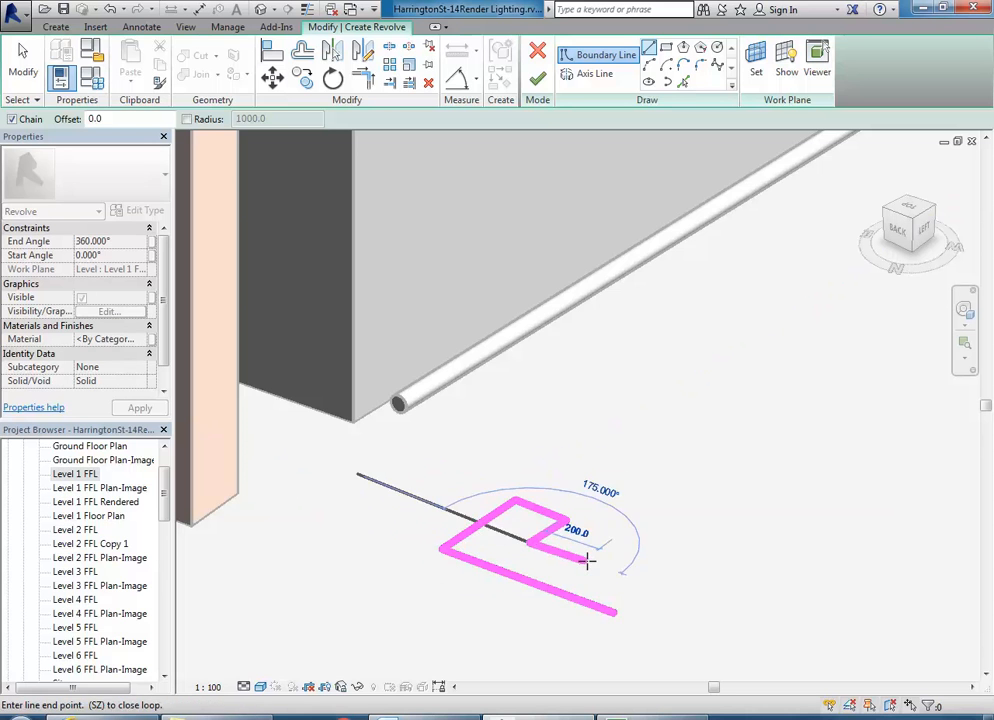
click(586, 564)
click(657, 560)
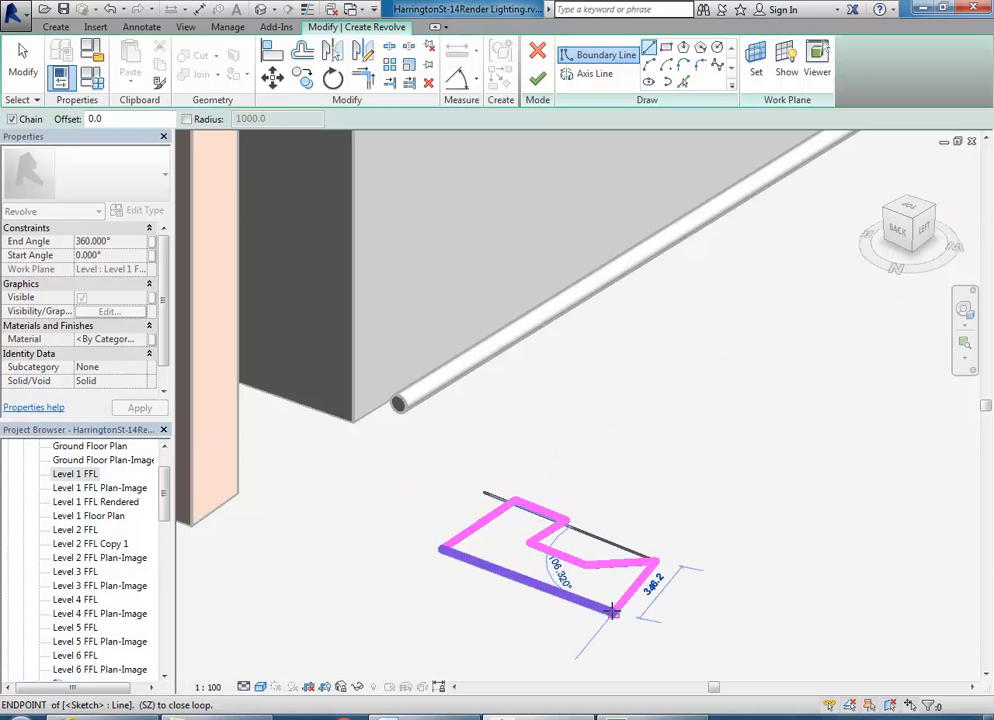
click(612, 612)
right_click(628, 462)
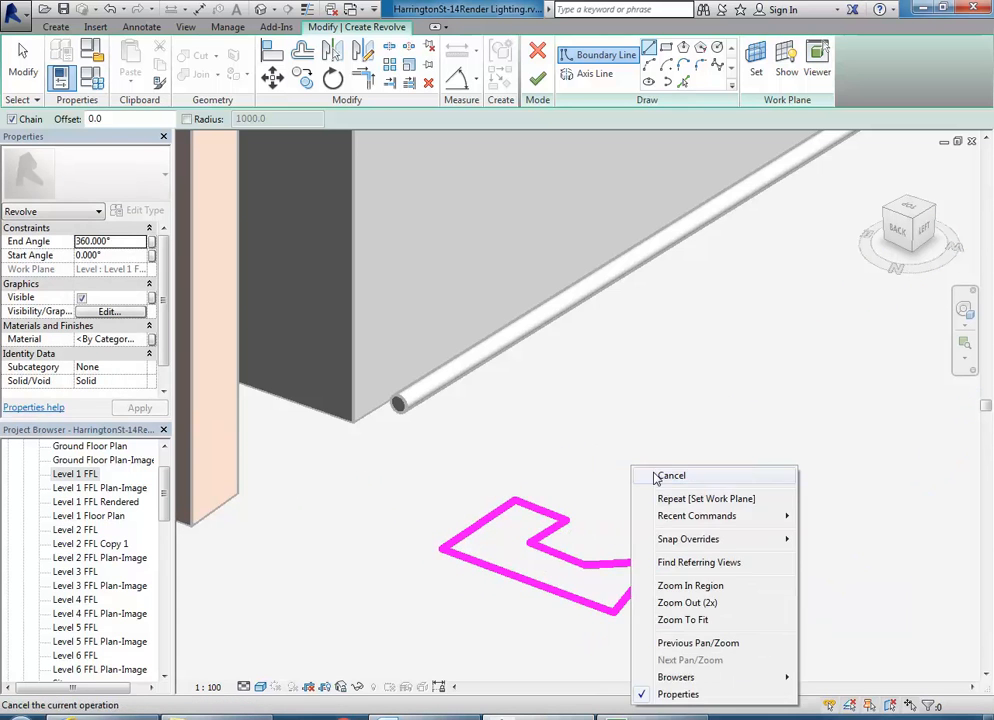
click(641, 471)
middle_drag(585, 495, 545, 460)
Revolve the profile 360° about an axis line about 480 mm long drawn outward from its corner nearest the counter, and delete the solid
click(590, 73)
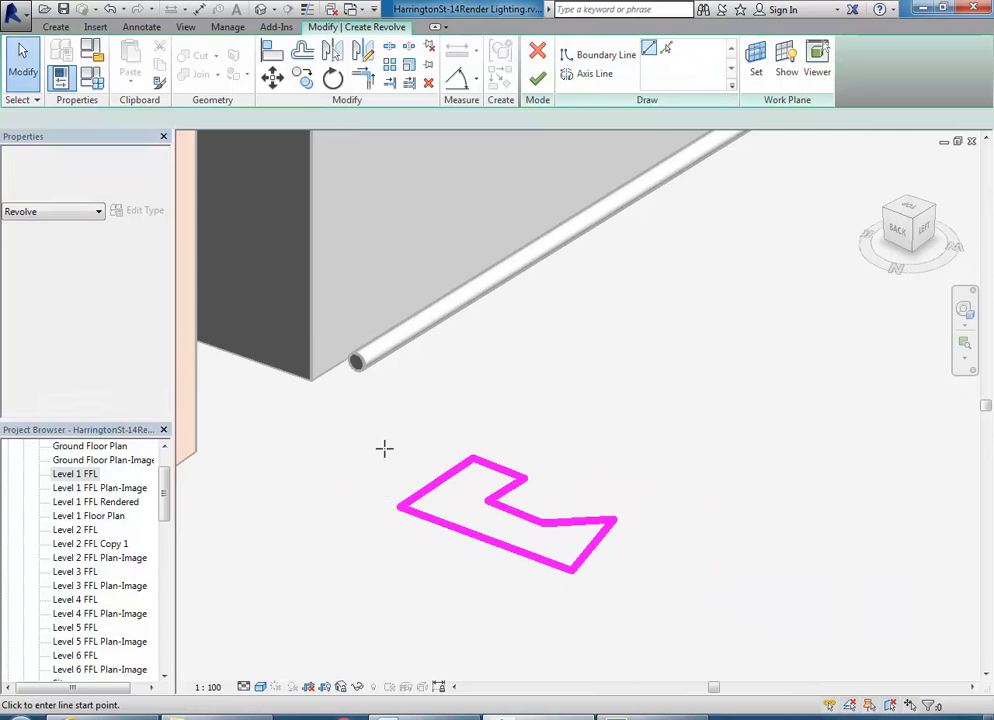
click(396, 507)
click(277, 459)
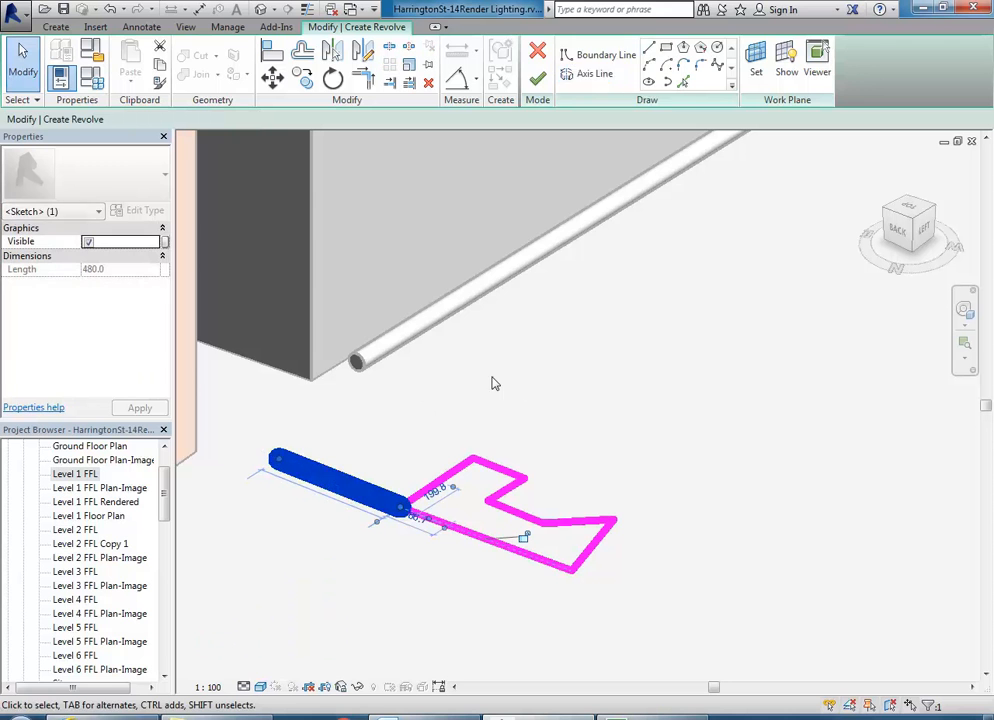
right_click(550, 390)
click(578, 39)
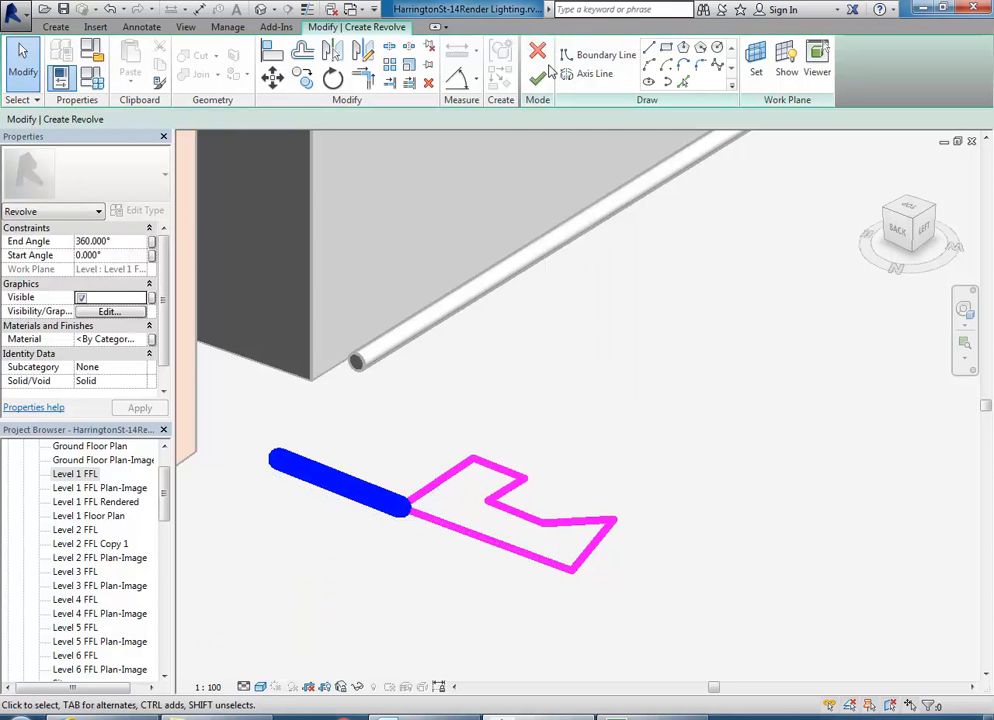
click(540, 82)
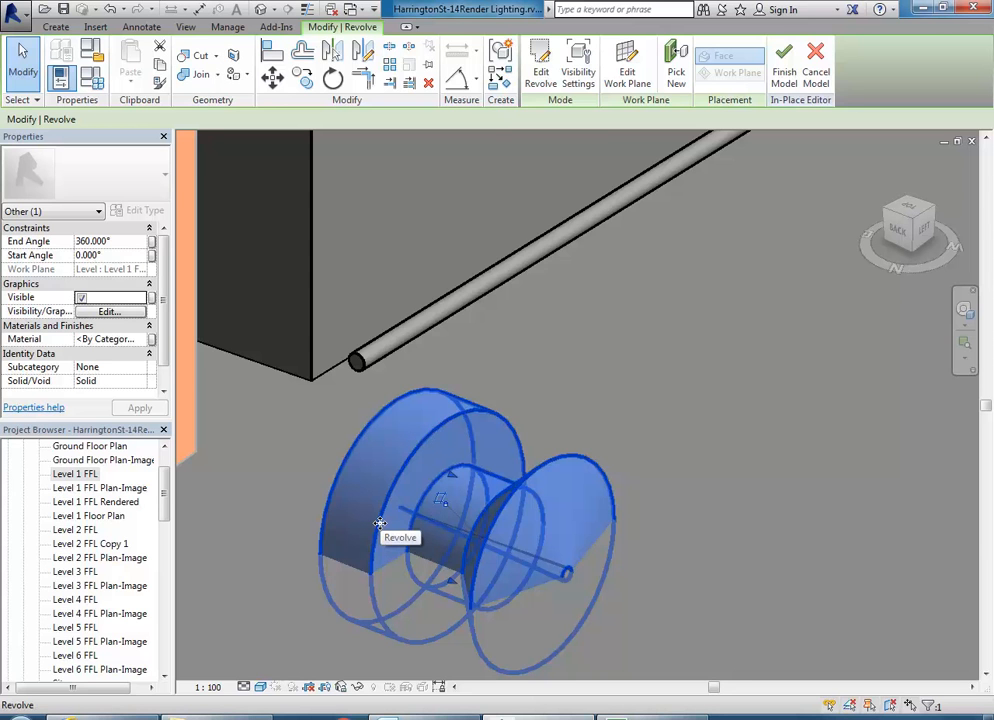
key(Delete)
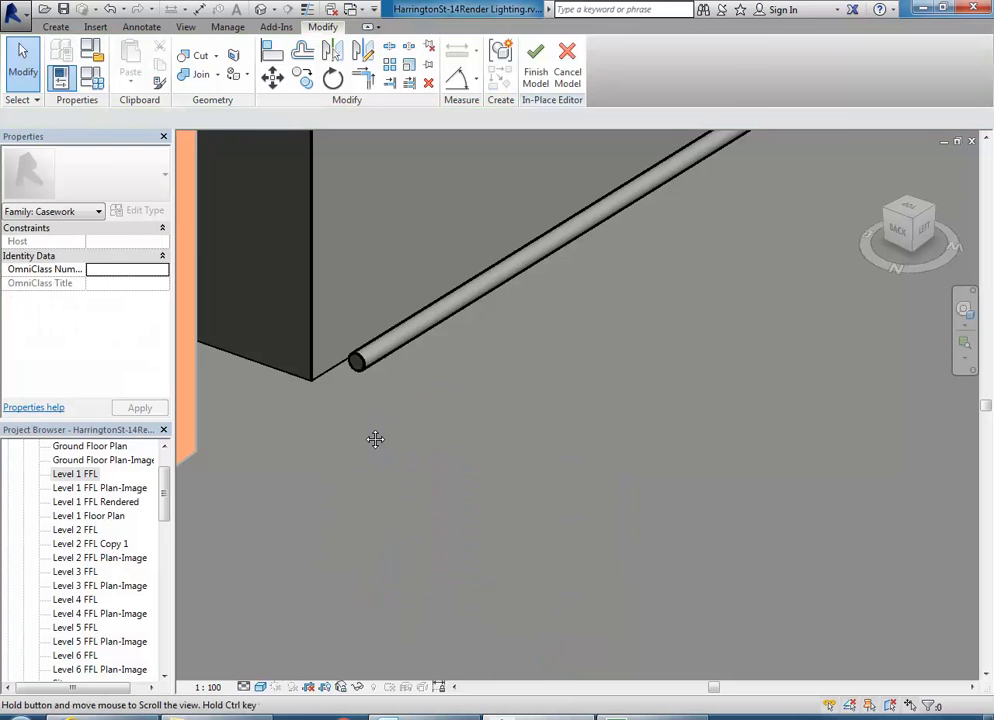
Start a new solid revolve with its work plane set to Reference Plane : Bar Footrest
scroll(365, 434, up, 3)
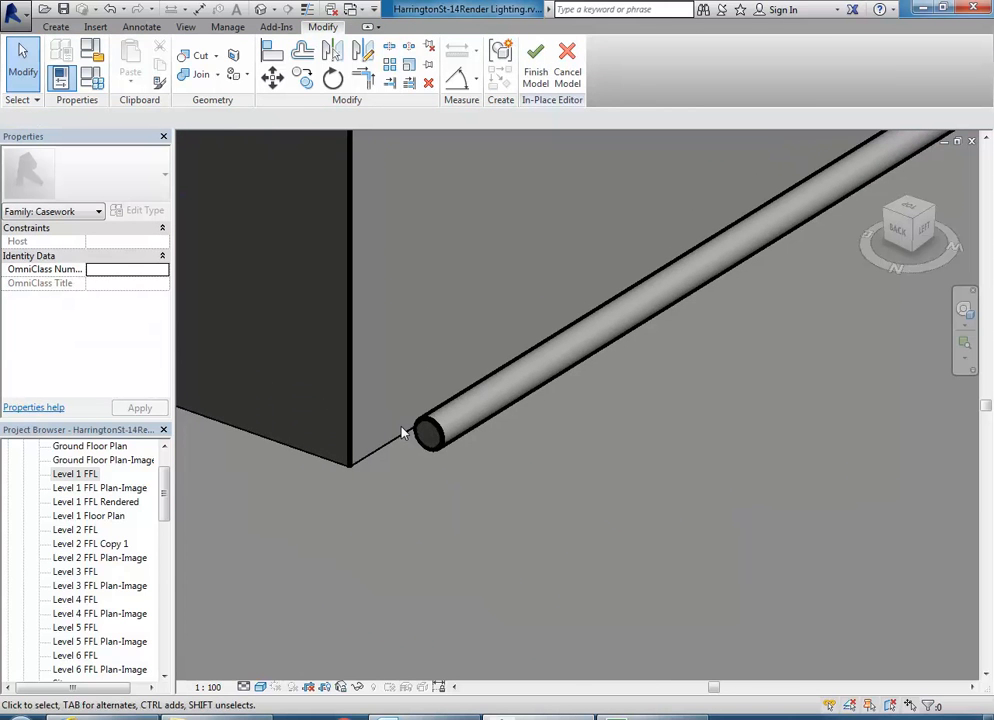
click(55, 26)
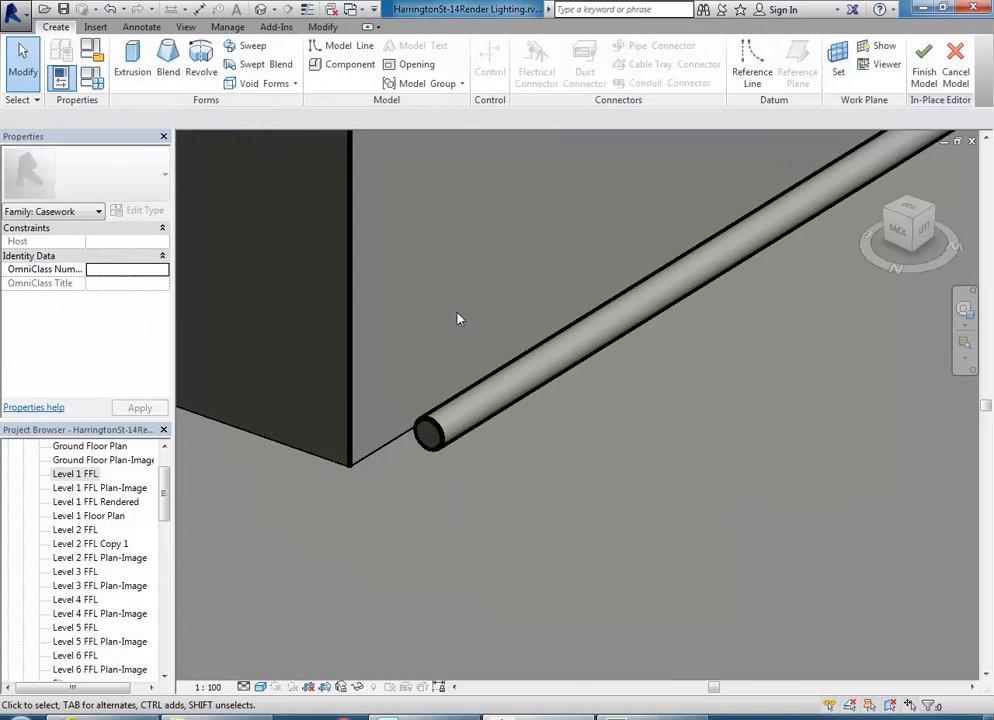
click(200, 62)
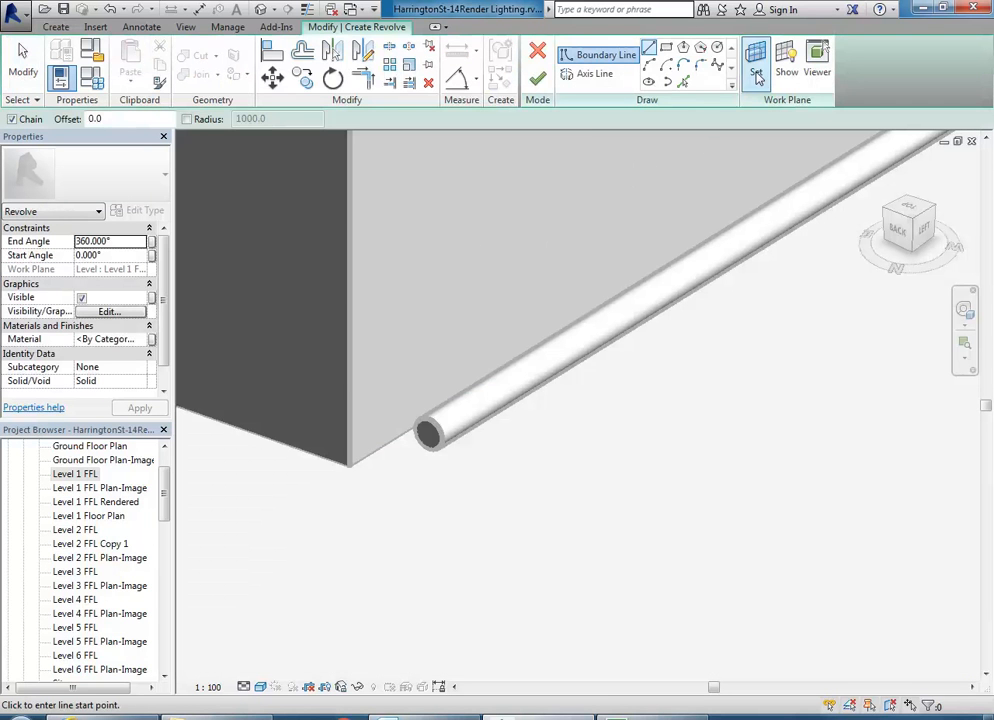
click(756, 58)
click(506, 253)
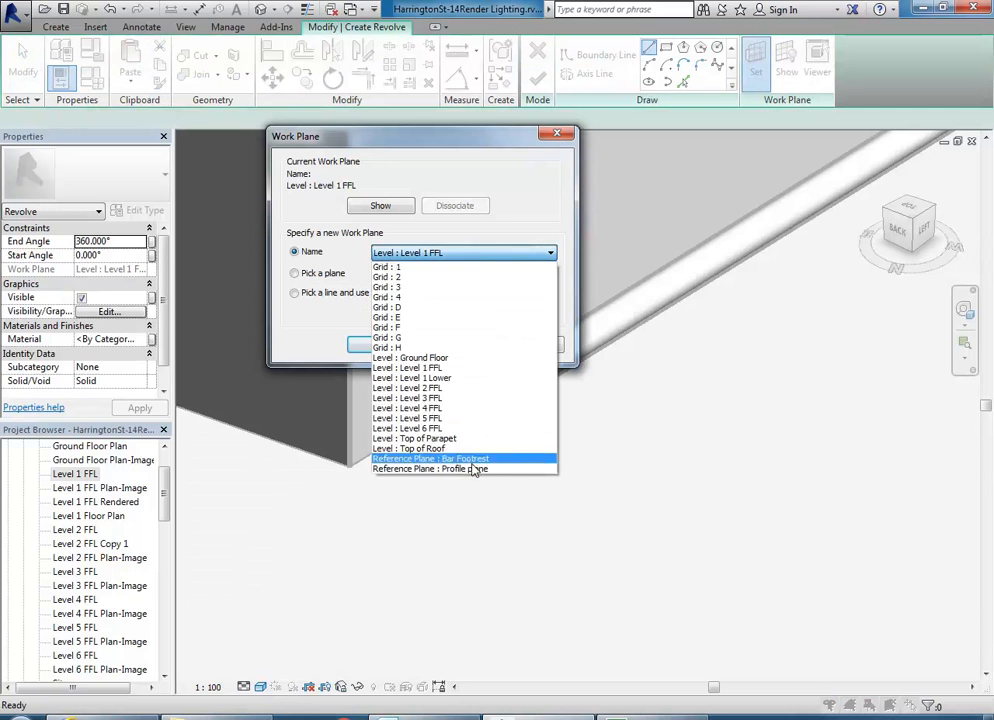
click(440, 458)
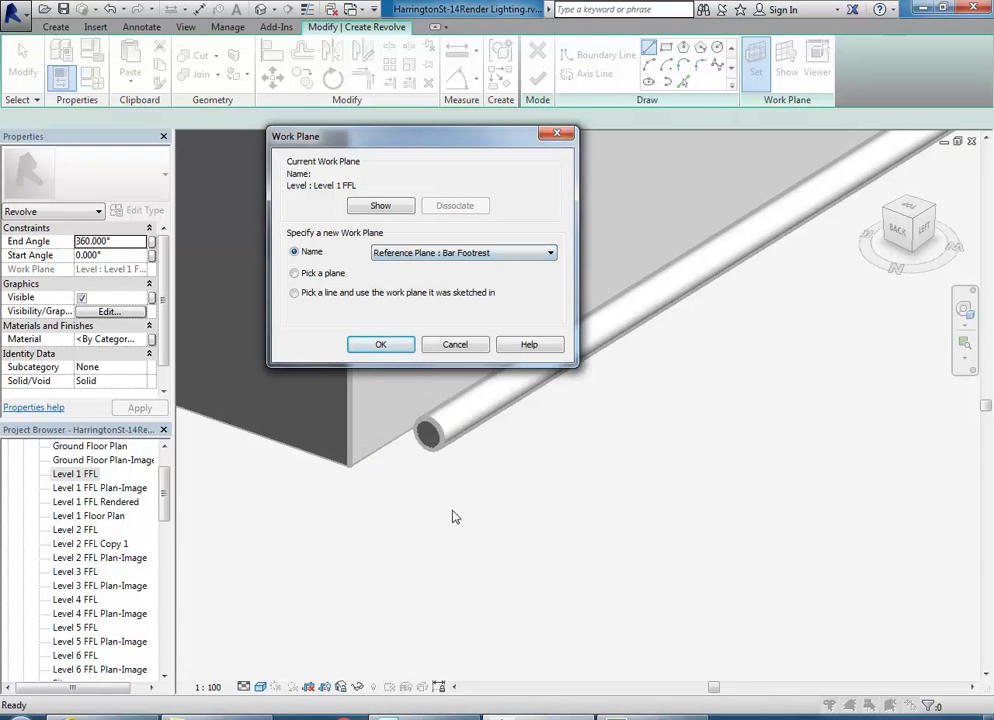
click(381, 344)
Draw a vertical boundary line about 32 mm long upward from the top of the footrest bar's end face
scroll(410, 425, up, 3)
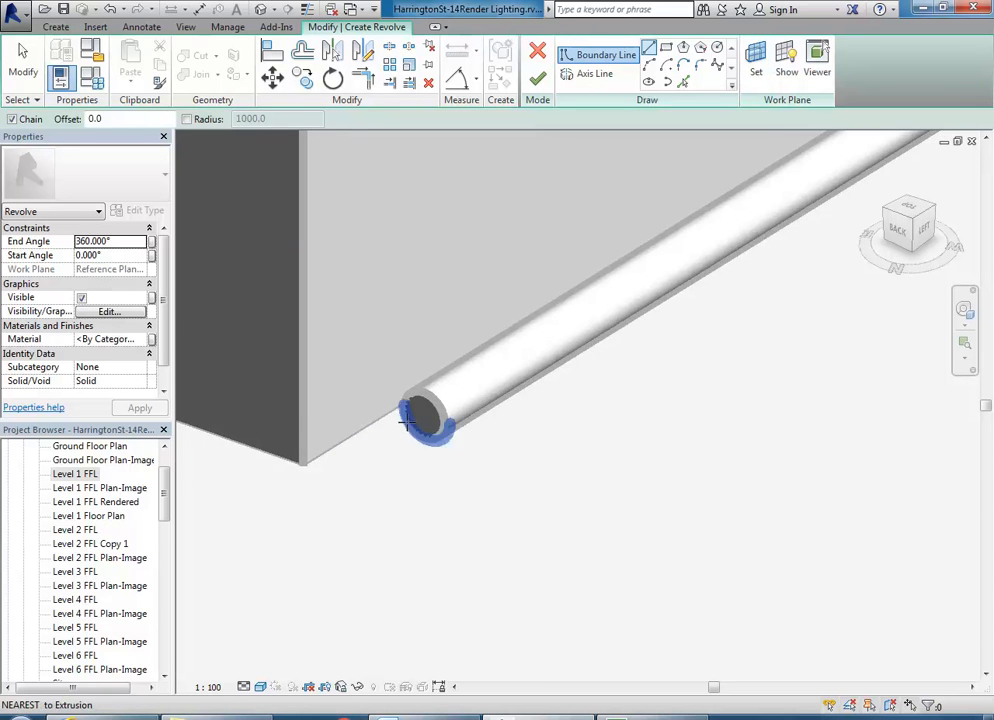
scroll(407, 422, up, 2)
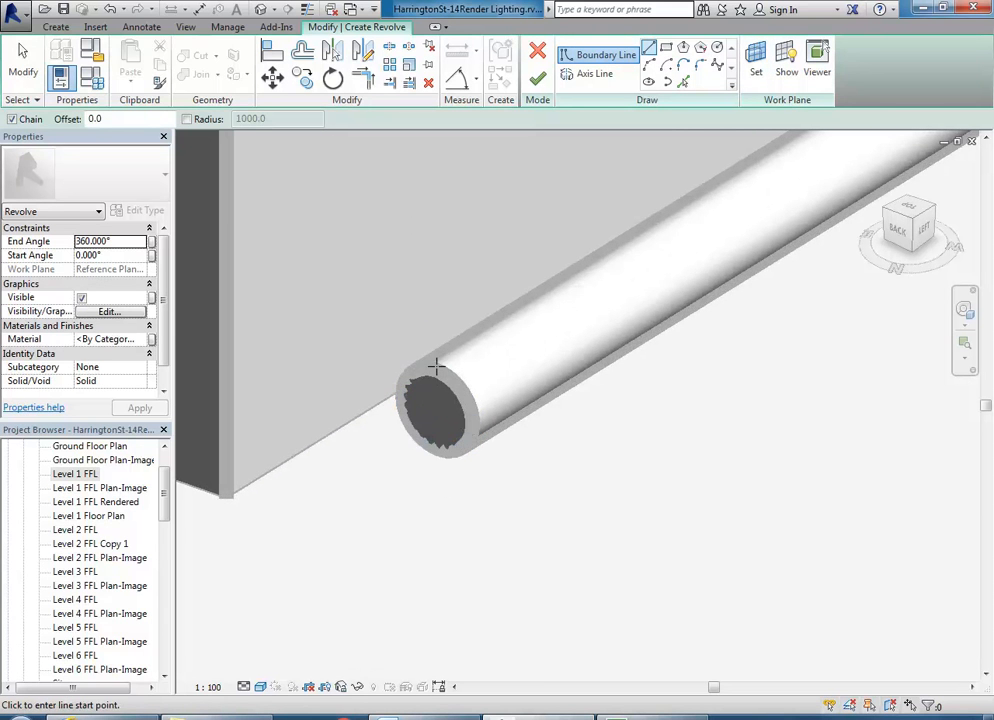
scroll(433, 376, up, 2)
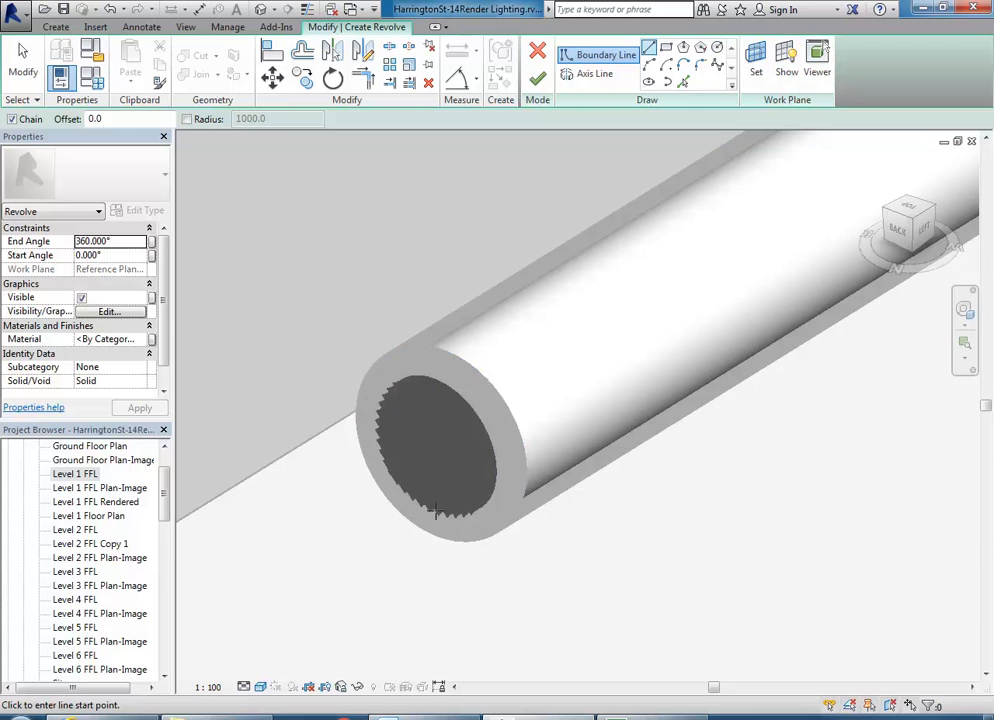
click(443, 365)
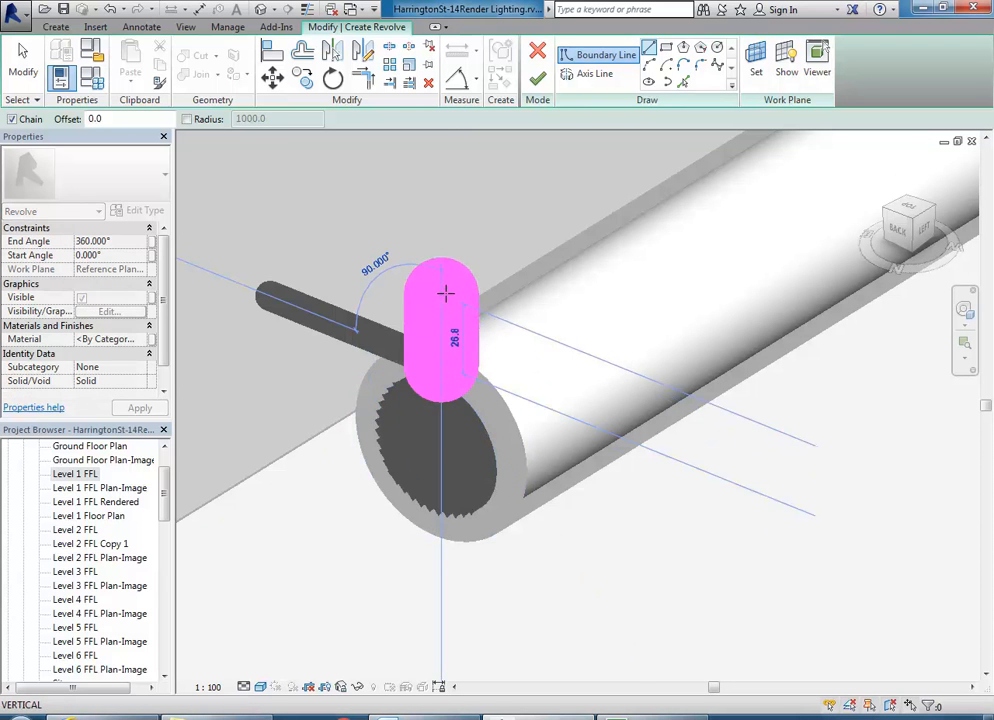
click(440, 272)
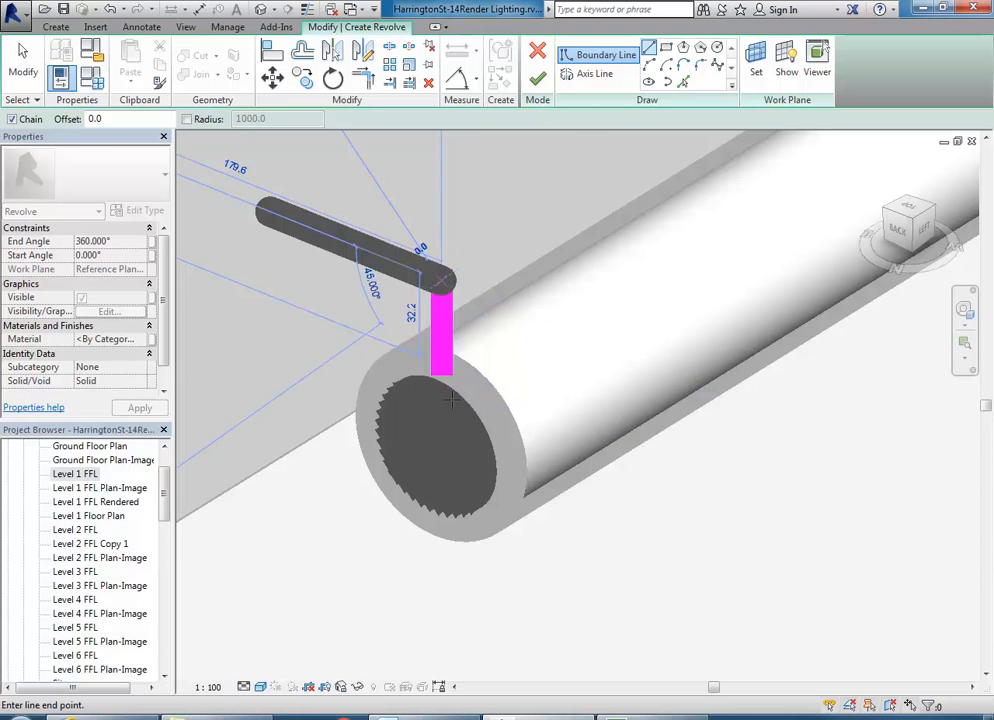
right_click(442, 204)
click(484, 207)
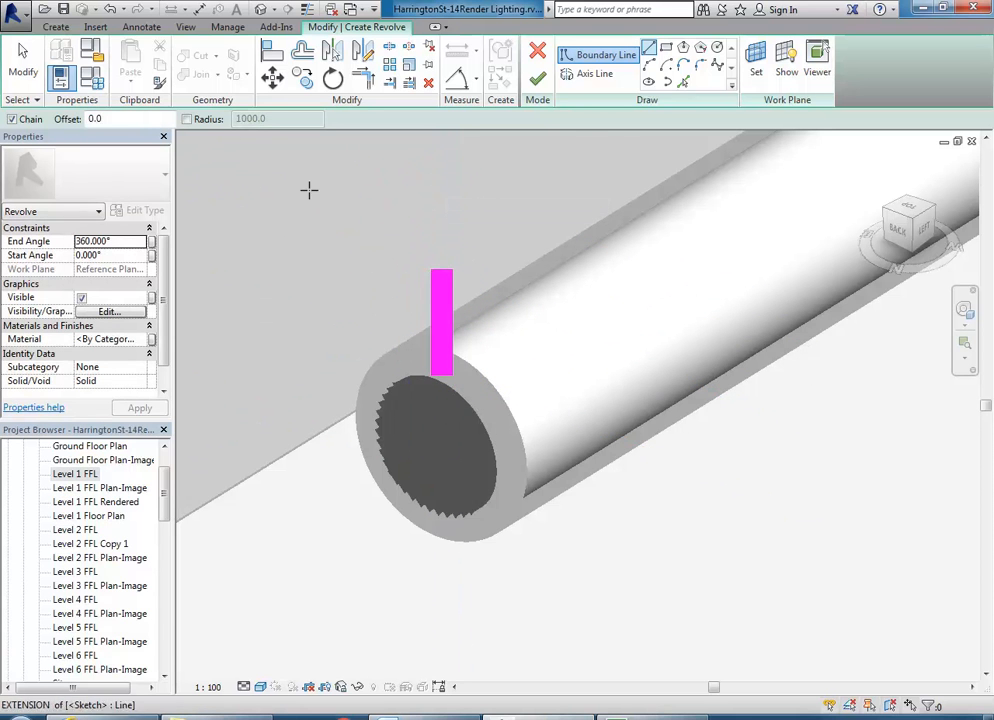
Toggle Thin Lines on and off again, and set the view scale to 1:20 to slim the sketch lines
click(309, 10)
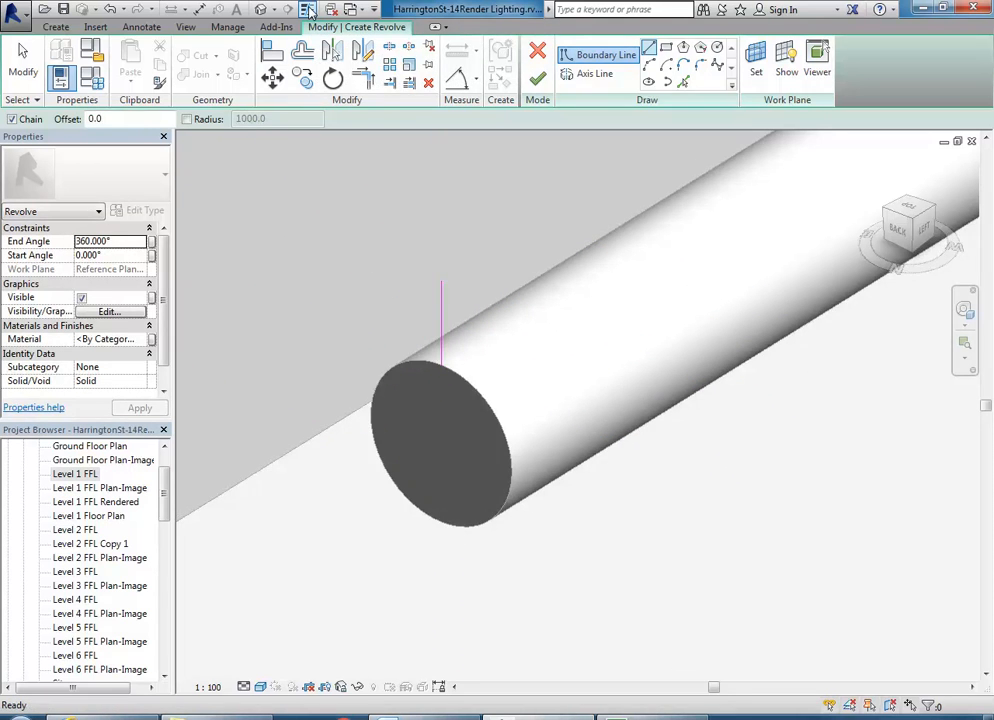
click(309, 10)
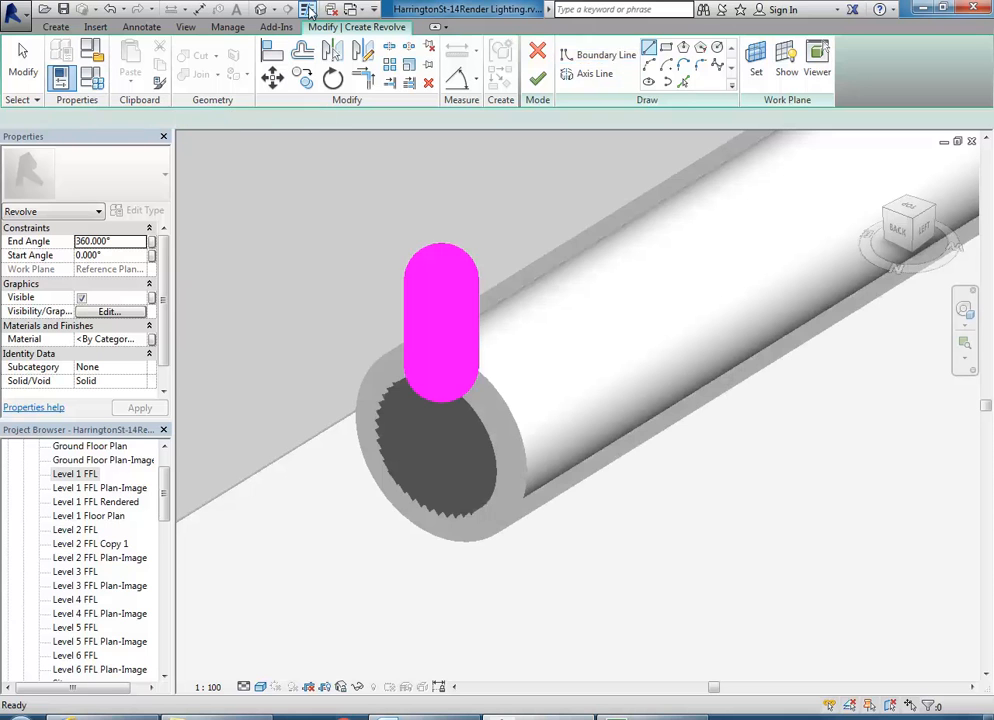
click(210, 688)
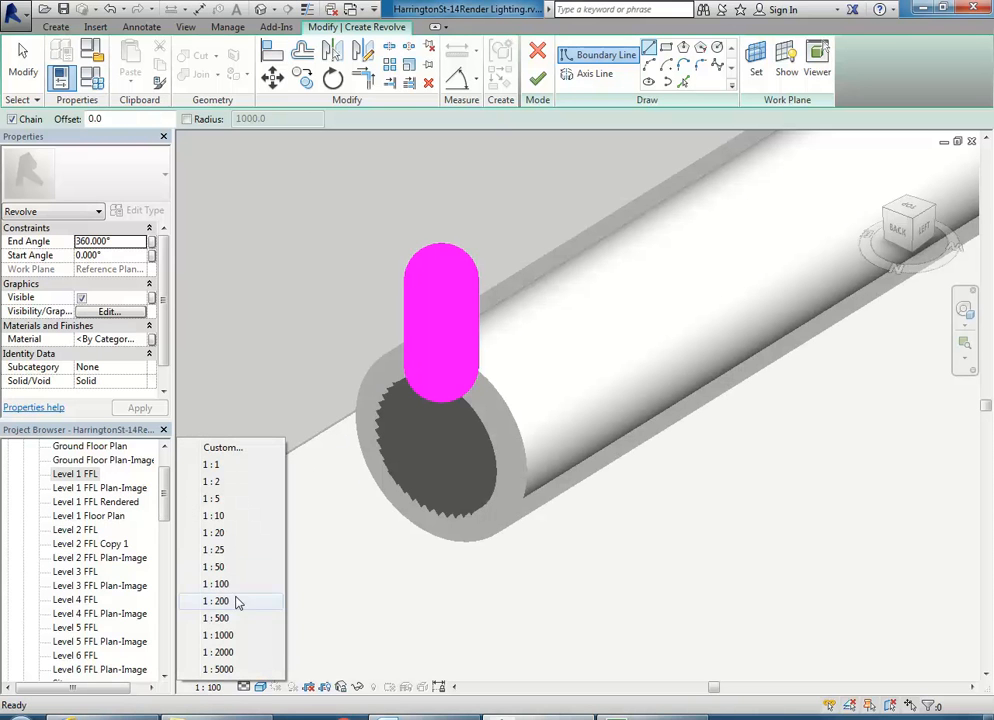
click(224, 534)
middle_drag(410, 522, 354, 484)
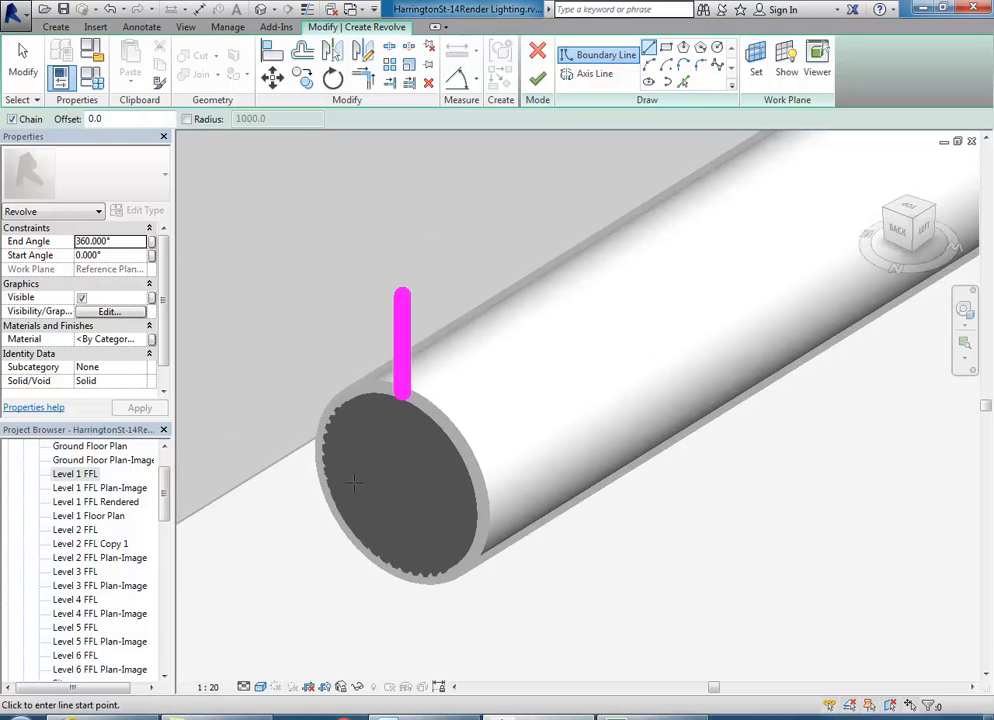
Draw a 180° boundary arc with a radius of about 47.5 mm around one side of the bar's end, starting on the vertical line
click(650, 66)
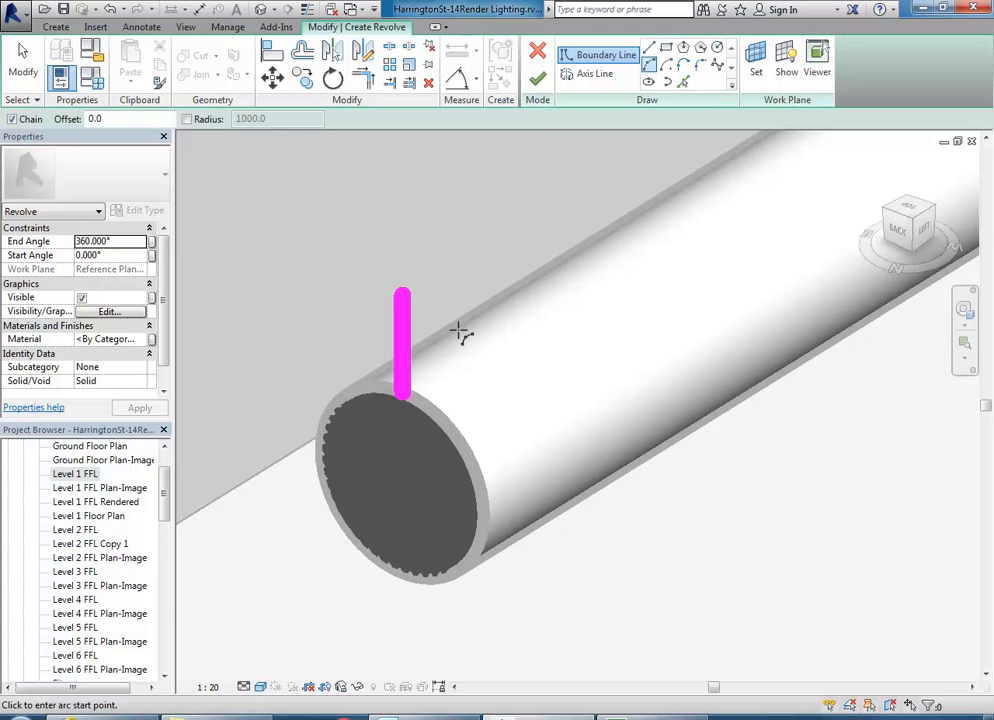
click(401, 318)
middle_drag(401, 532, 405, 463)
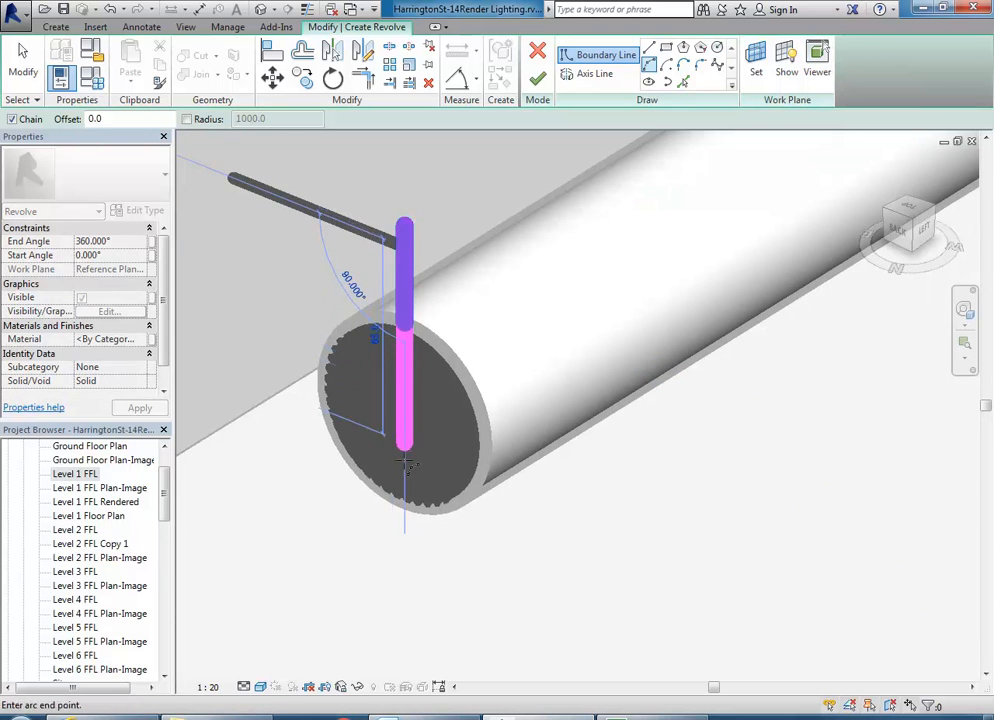
click(405, 537)
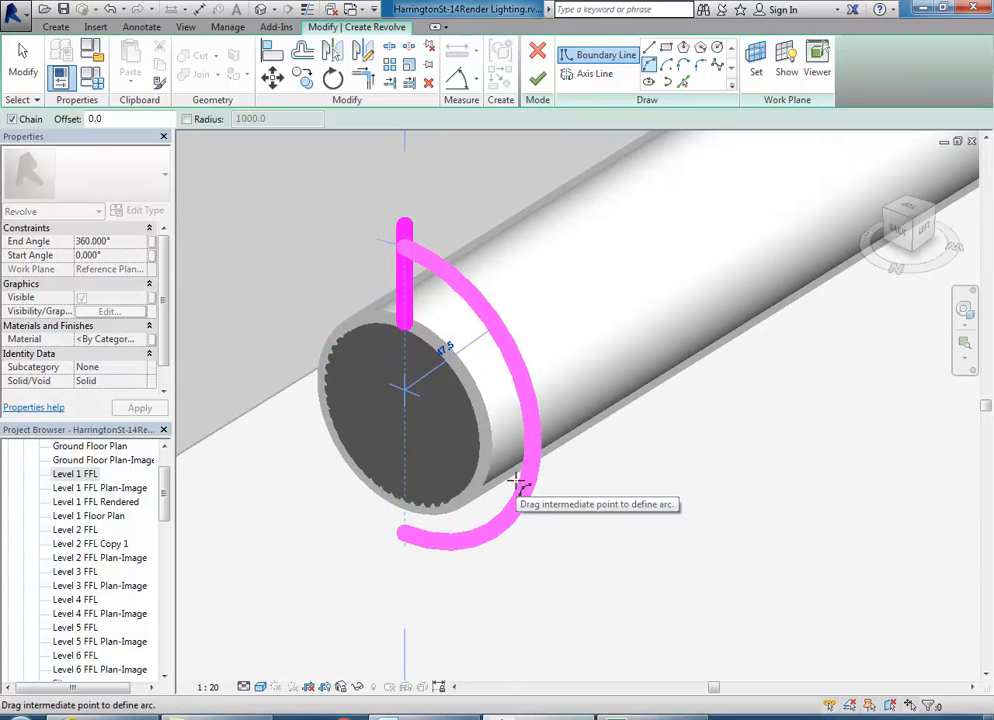
click(519, 484)
right_click(333, 248)
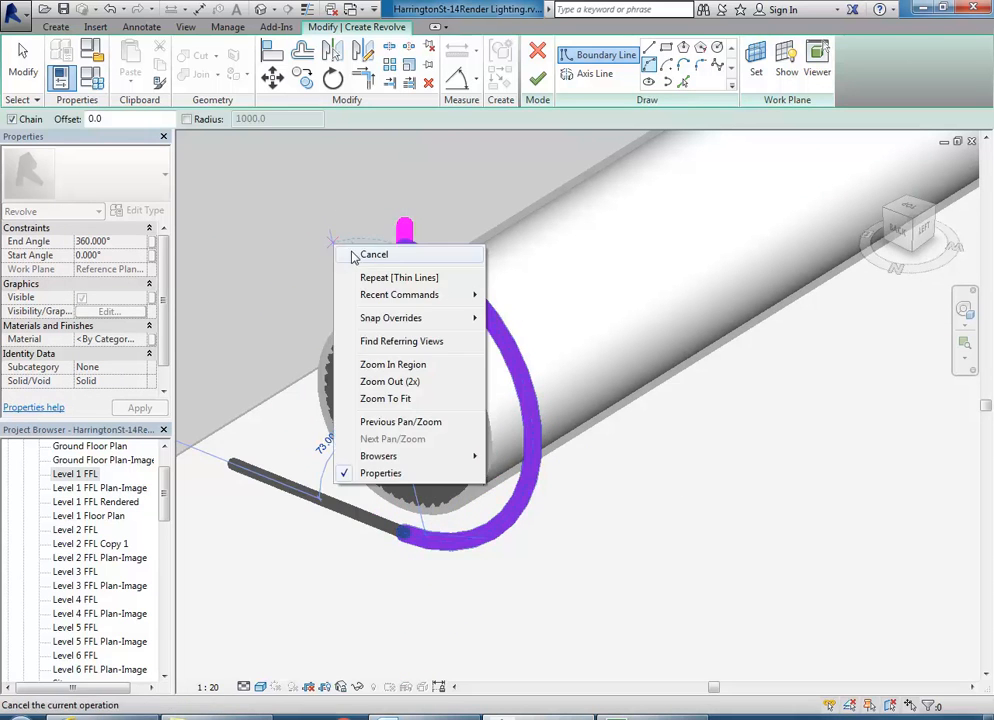
click(362, 256)
right_click(353, 254)
click(380, 264)
Delete the semicircular boundary arc around the footrest bar's end
shift+middle_drag(364, 457, 399, 433)
middle_drag(533, 408, 505, 451)
scroll(505, 451, up, 5)
click(642, 368)
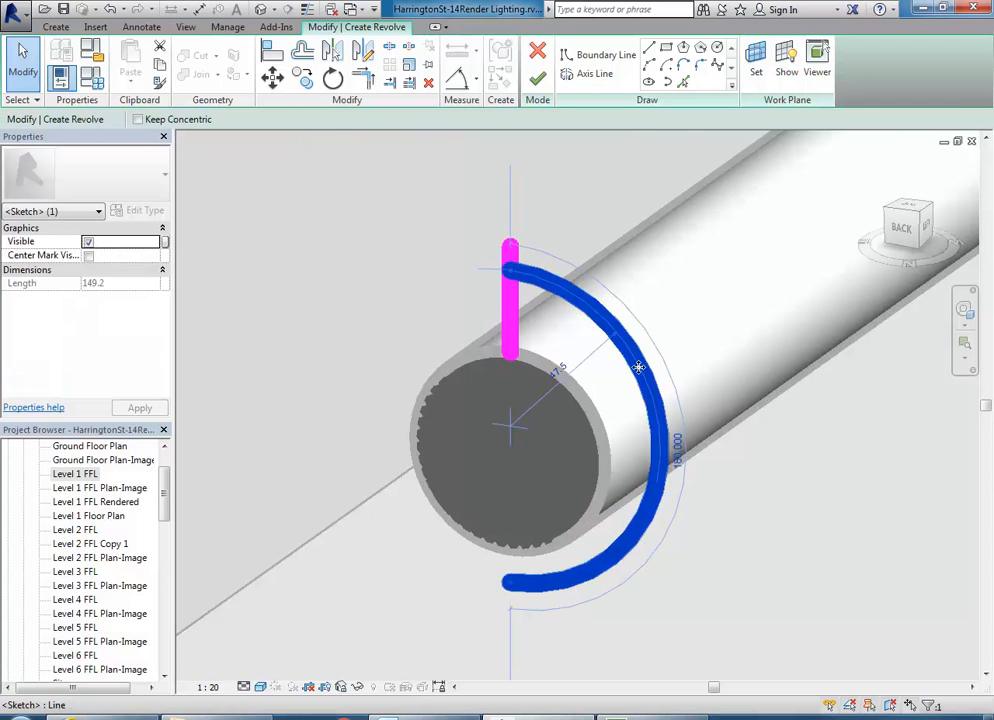
key(Delete)
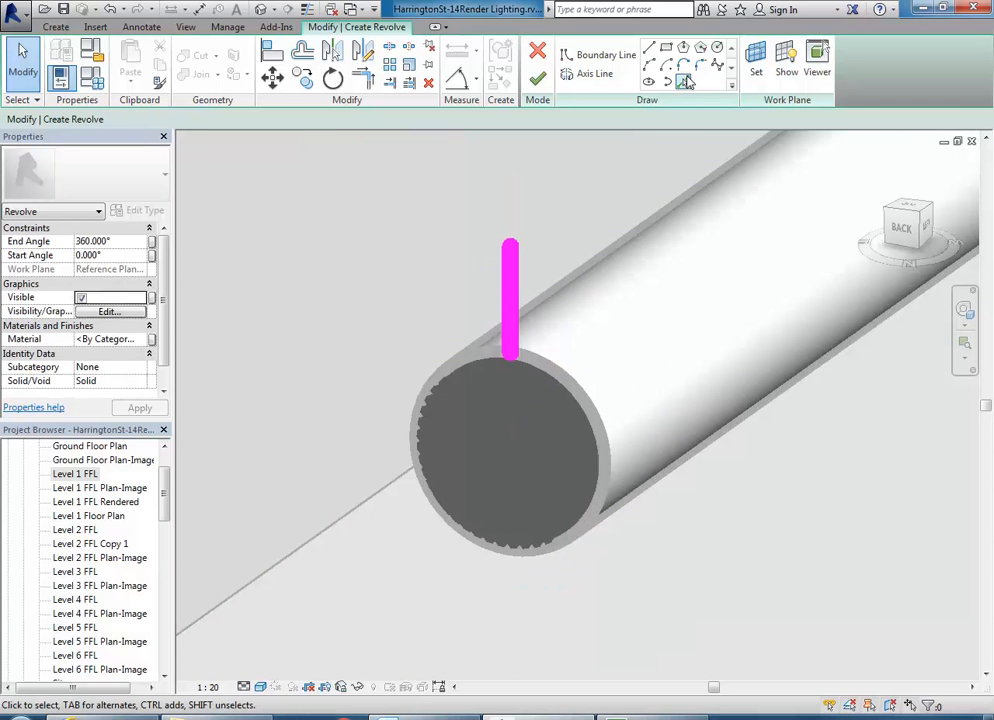
Pick the bar's upper circular edge as a 30 mm radius boundary arc and extend its outer end to the bar's lowest point, spanning 270°
click(685, 82)
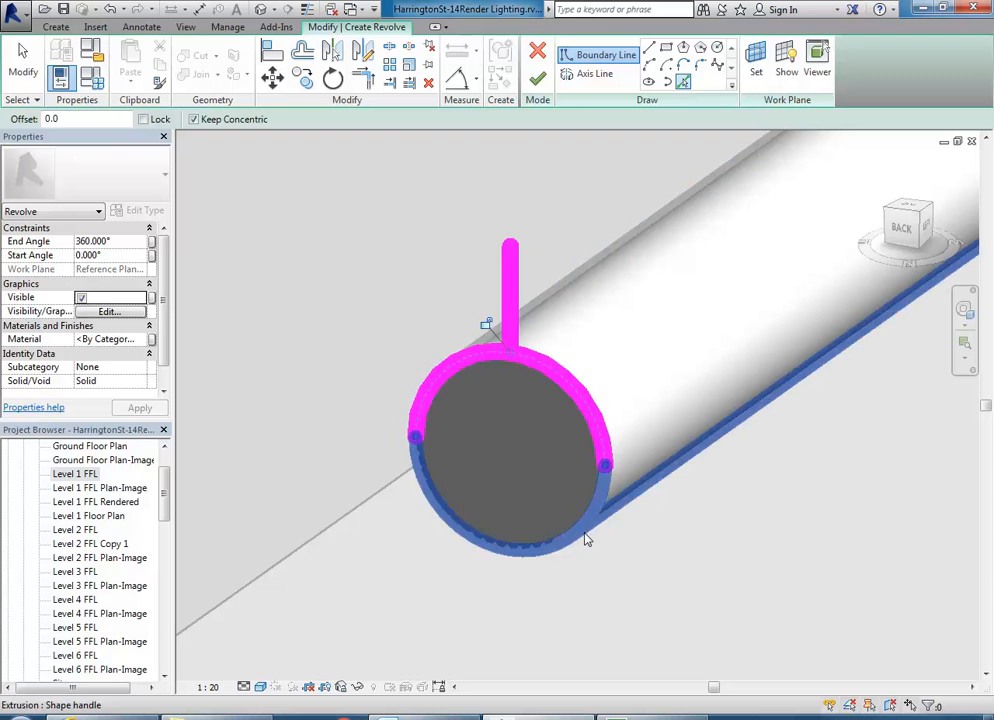
click(596, 480)
key(Escape)
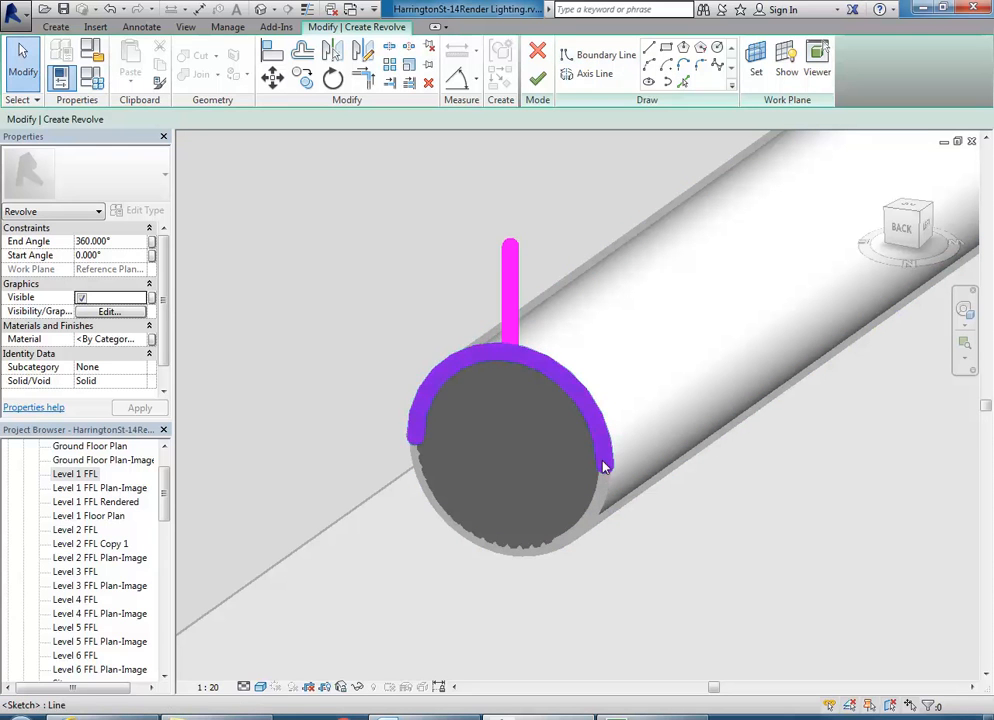
click(603, 466)
mouse_move(605, 468)
mouse_down()
mouse_move(561, 560)
mouse_move(512, 560)
mouse_up()
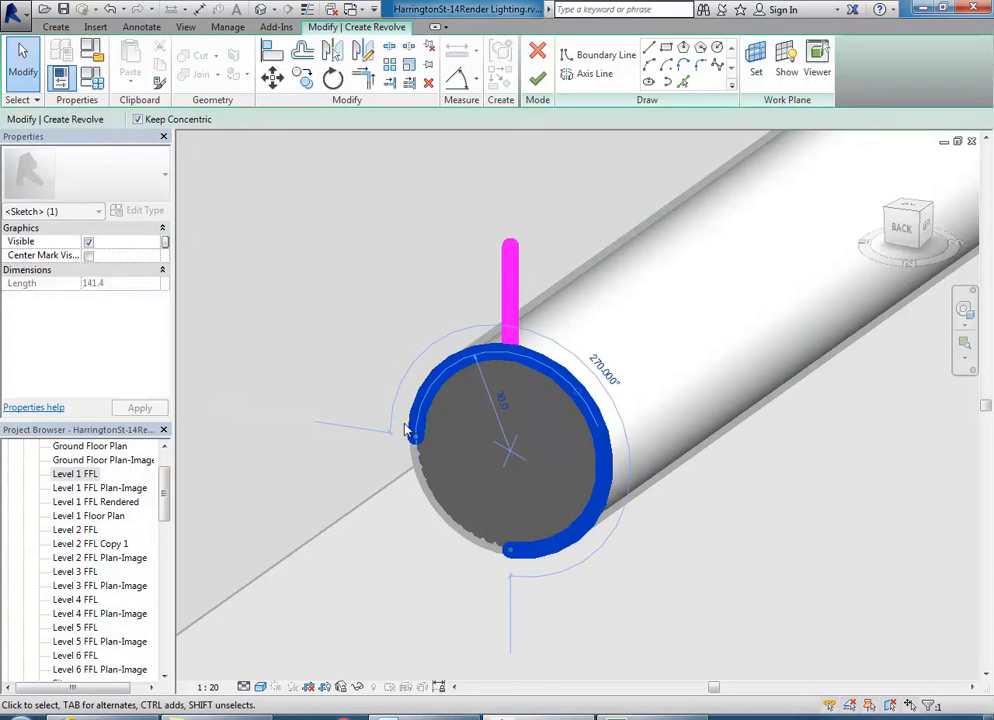
Shorten the boundary arc to 180° by moving its free end to the bar's top, and set its radius to 45 mm
drag(415, 437, 511, 351)
click(538, 416)
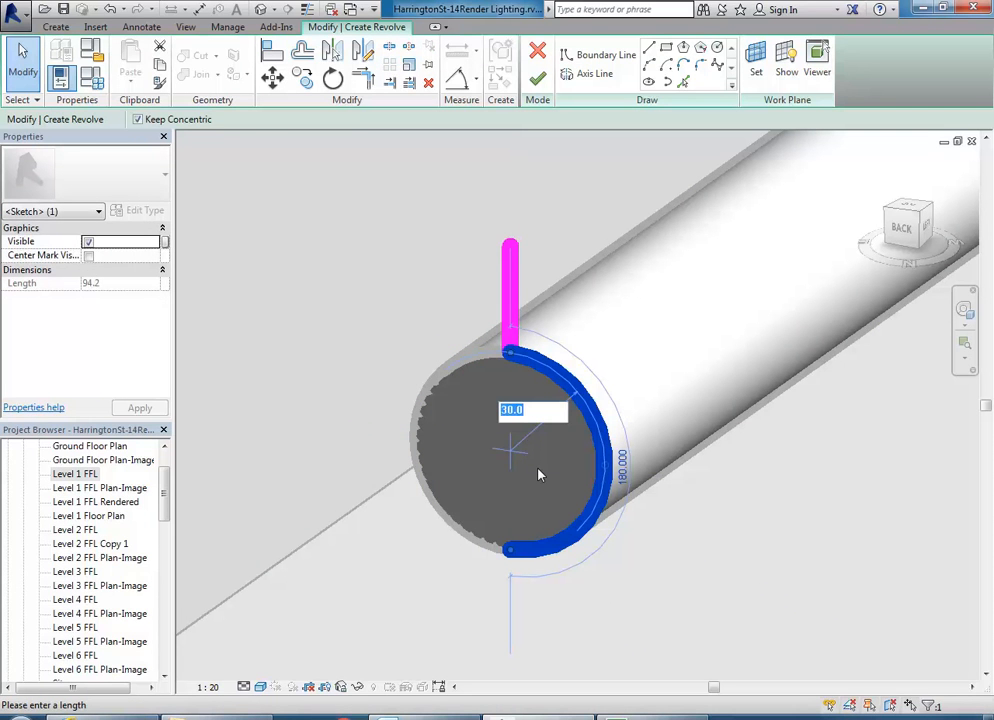
text(45)
key(Return)
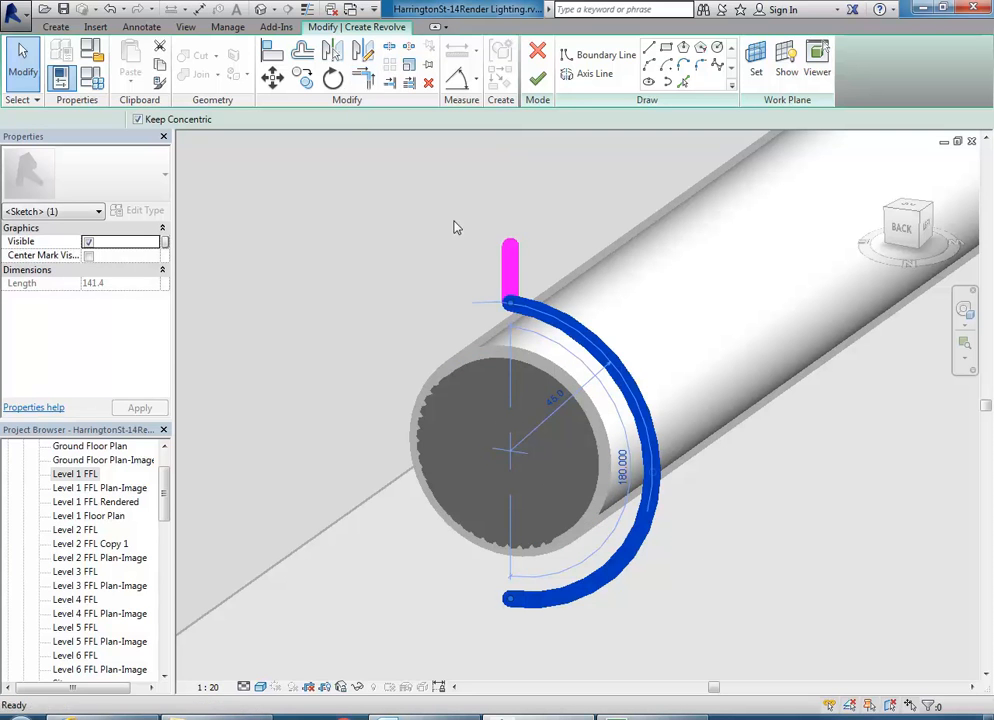
Trim and extend the vertical boundary line to both ends of the arc, closing a half-circle profile
click(360, 78)
click(510, 280)
click(518, 605)
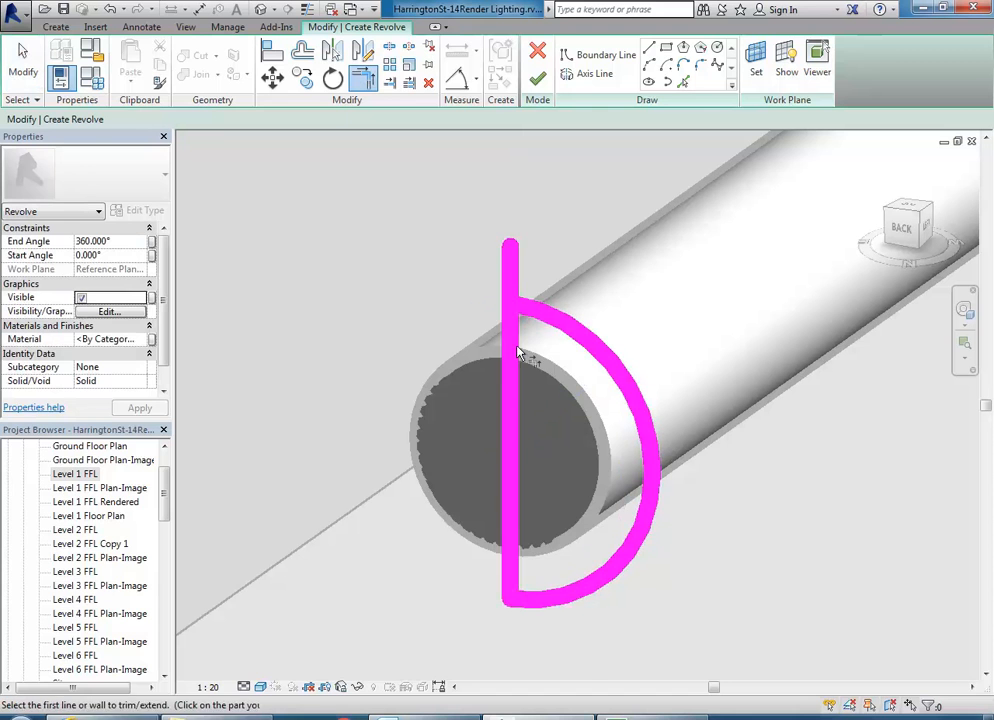
key(Escape)
scroll(470, 360, down, 6)
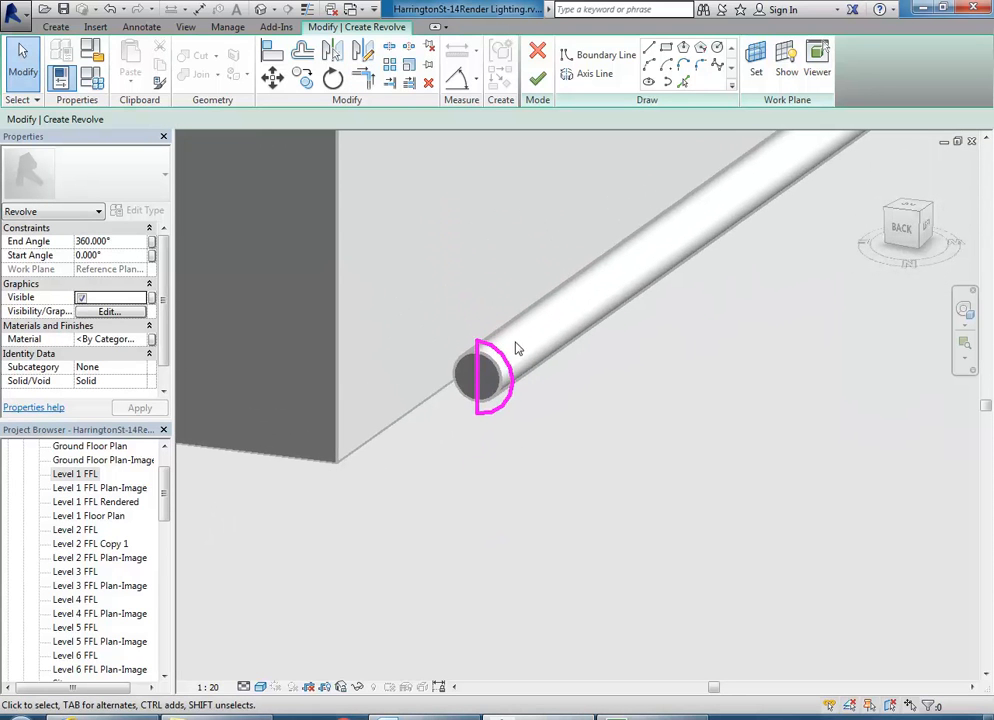
Pick the bottom edge of the counter's end face as a boundary line for the revolve sketch
click(684, 83)
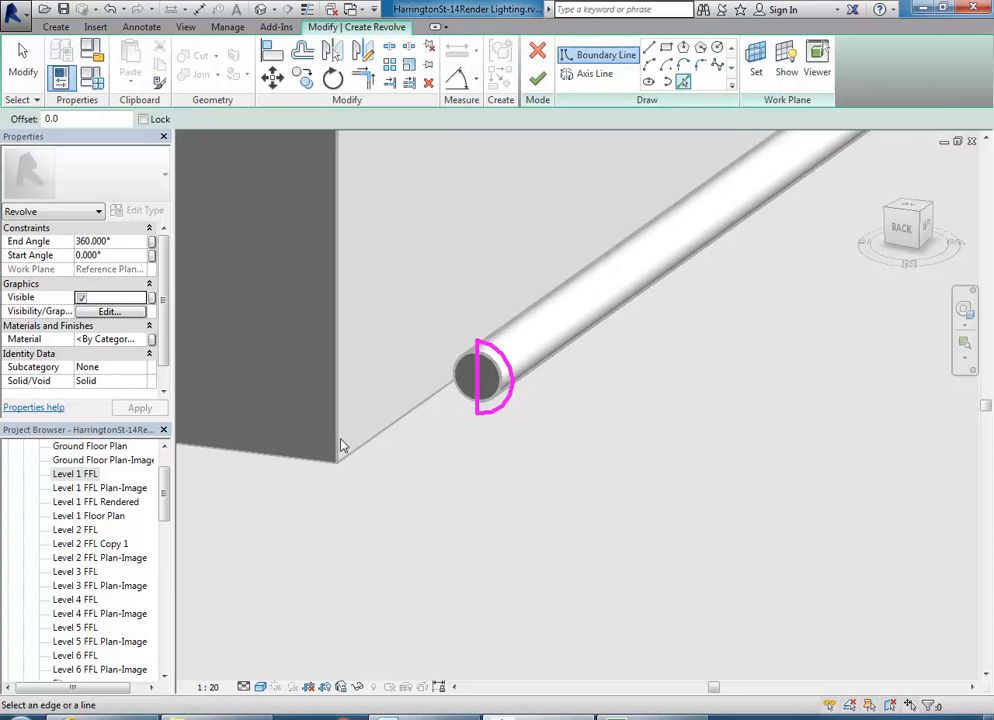
click(295, 460)
middle_drag(297, 466, 427, 401)
middle_drag(305, 436, 304, 447)
scroll(502, 506, down, 2)
scroll(316, 459, up, 4)
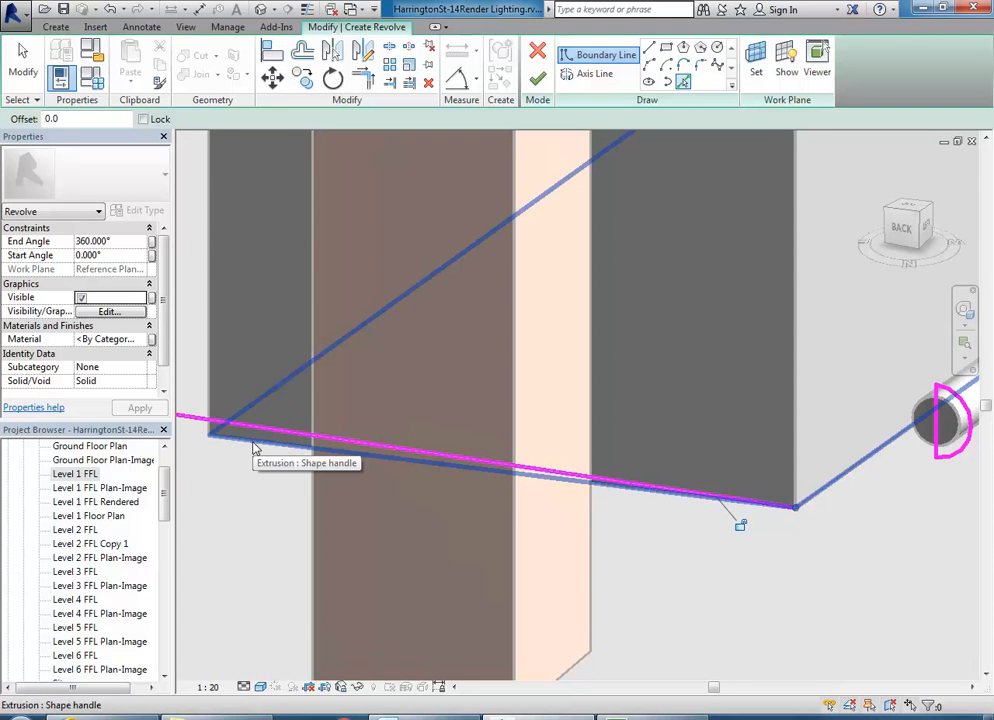
scroll(645, 605, down, 3)
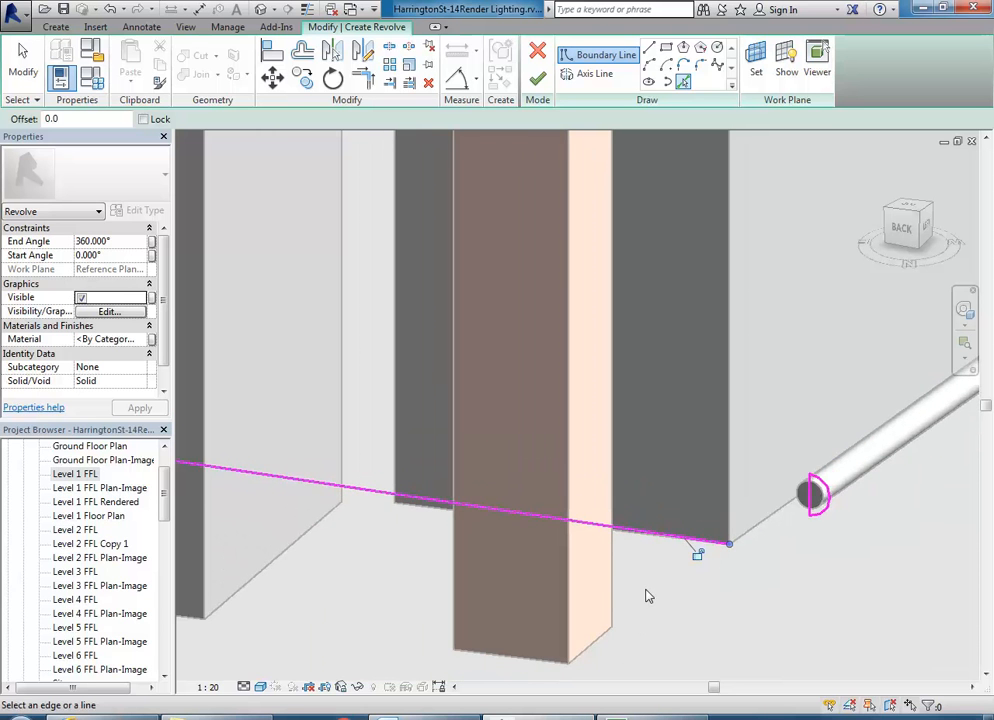
shift+middle_drag(657, 594, 678, 586)
scroll(484, 501, up, 2)
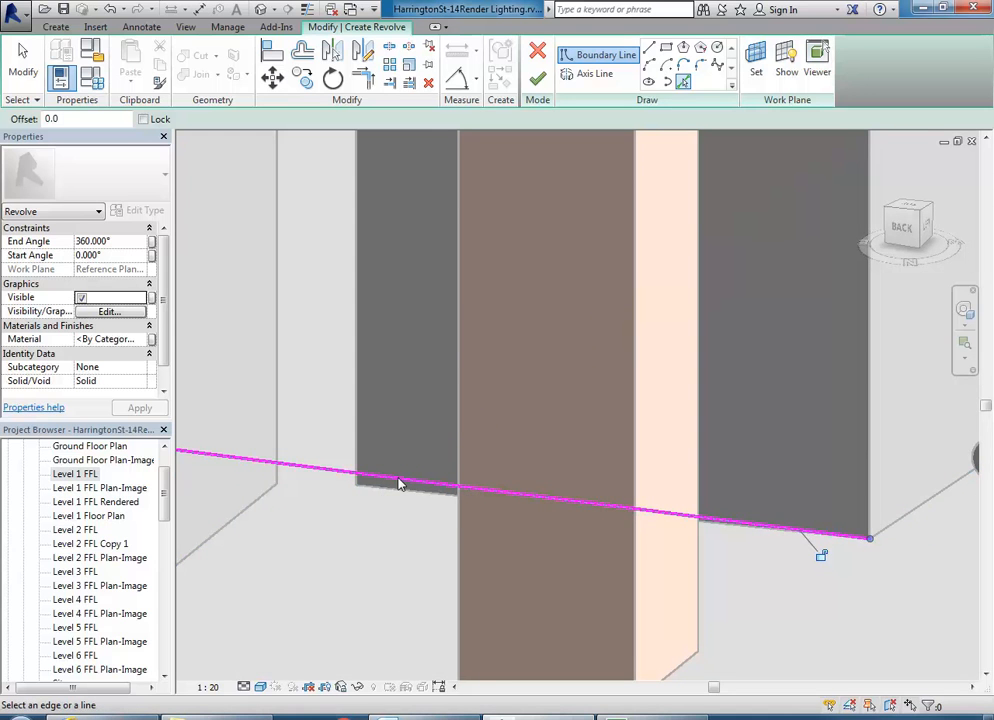
middle_drag(710, 544, 462, 561)
scroll(462, 561, up, 2)
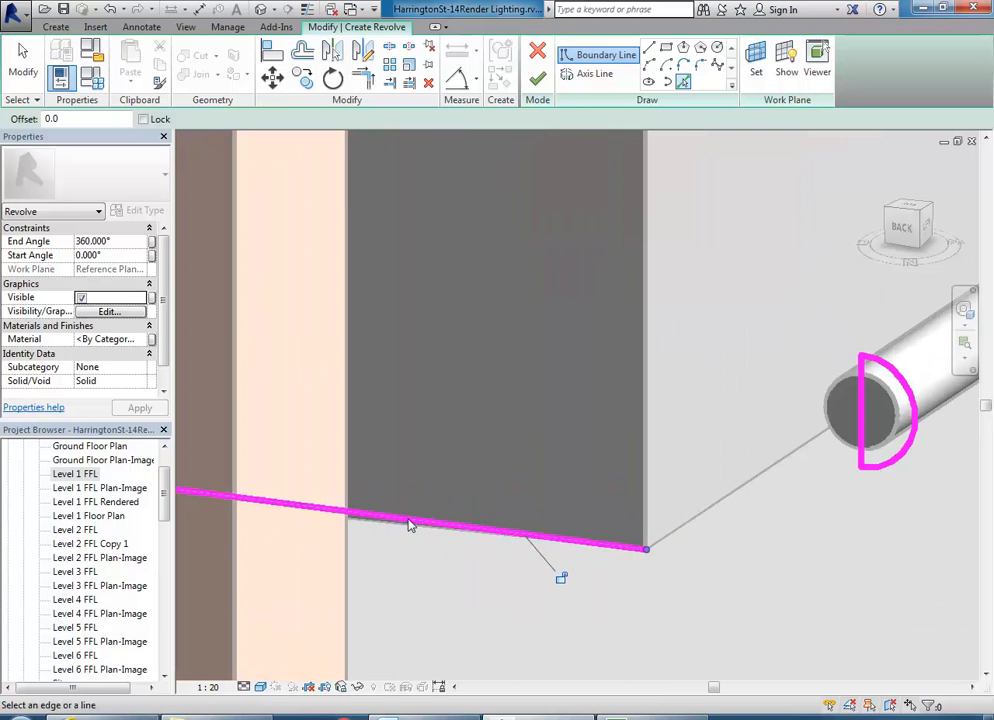
scroll(488, 459, down, 1)
middle_drag(477, 465, 338, 446)
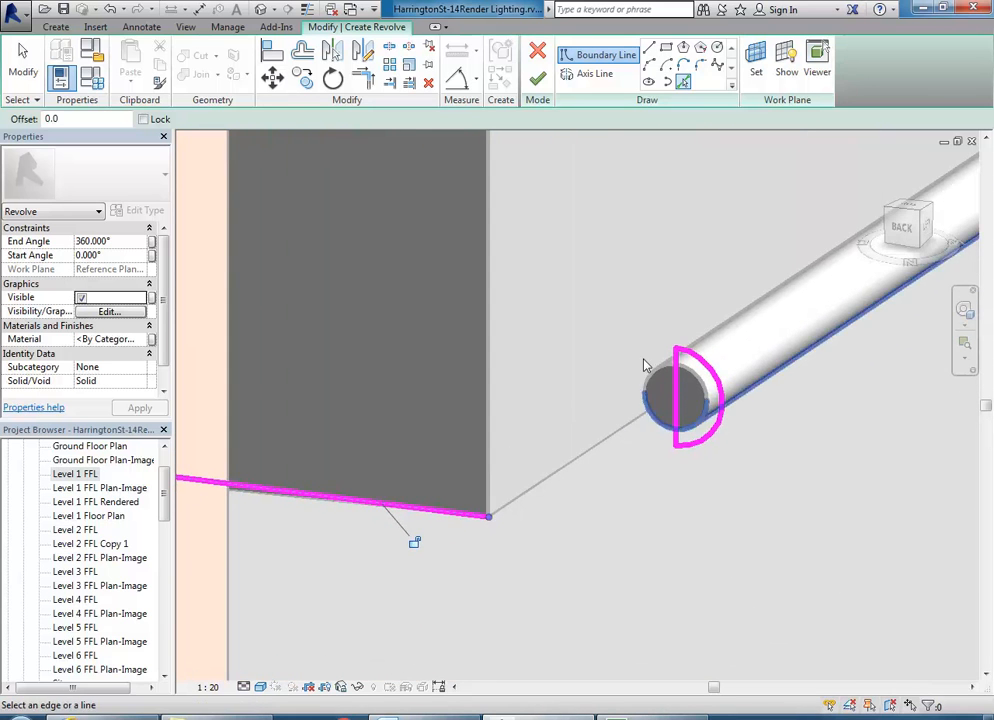
Draw a vertical boundary line about 65 mm long downward from the lower part of the arc, just outside the straight edge
click(649, 47)
scroll(700, 465, up, 3)
scroll(673, 448, up, 1)
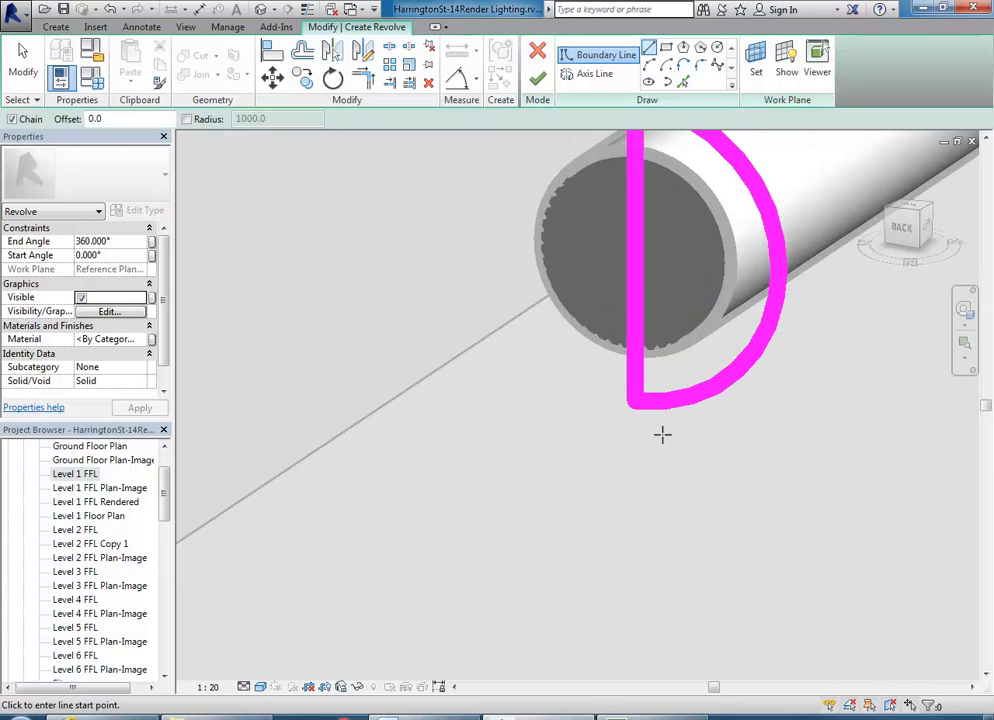
click(673, 403)
scroll(660, 455, down, 4)
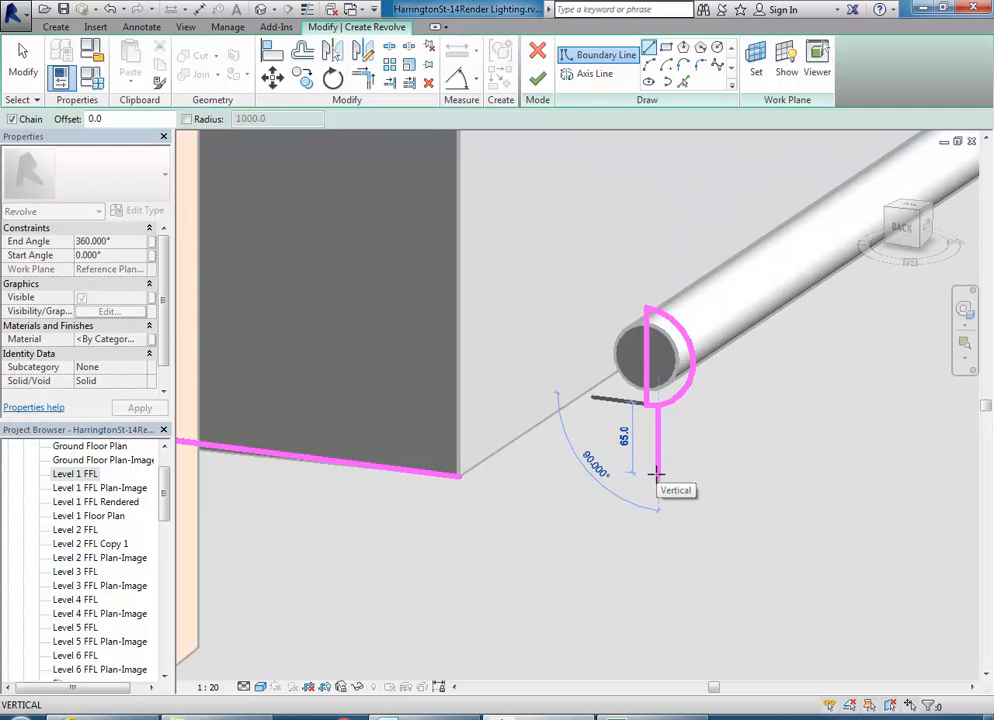
click(657, 469)
scroll(628, 459, up, 2)
right_click(622, 436)
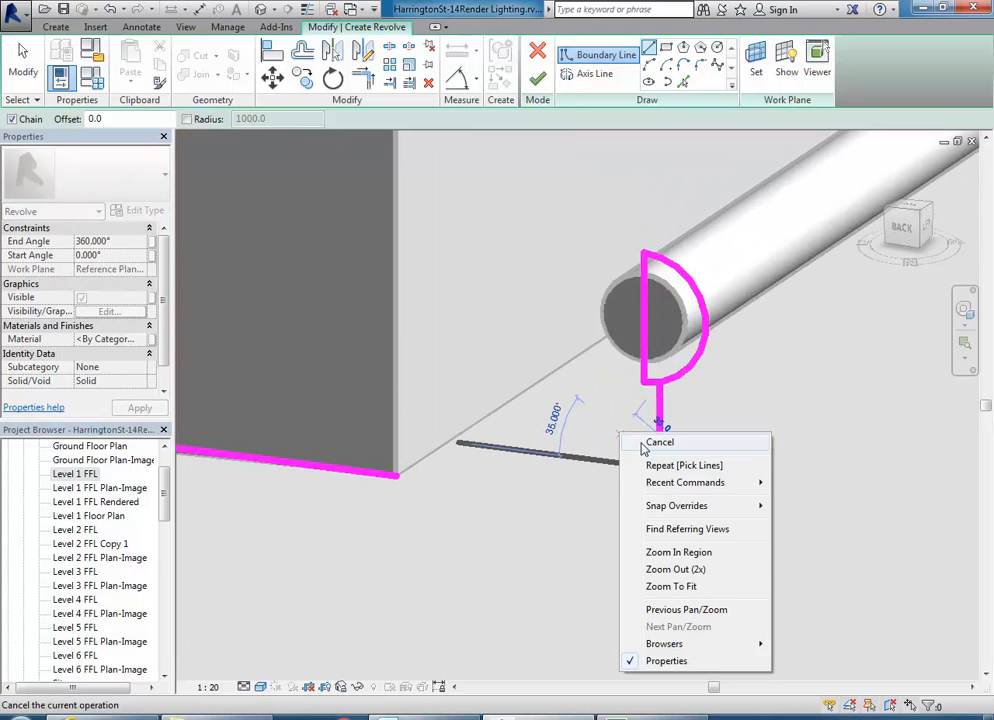
click(645, 446)
Trim the counter's base line to the new vertical line and to the profile's straight edge, forming the stem's bottom
key(t)
key(r)
click(366, 481)
click(648, 440)
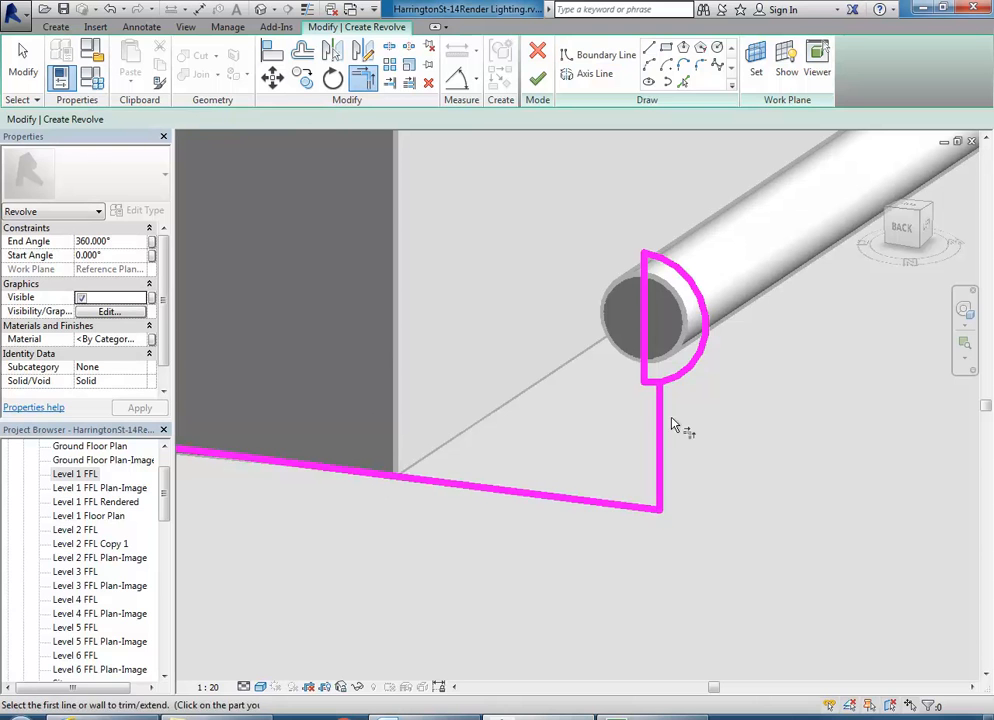
click(643, 362)
click(650, 512)
Trim the arc's lower end to the stem's outer line so arc and stem form one closed profile
scroll(694, 505, up, 2)
click(658, 450)
click(668, 380)
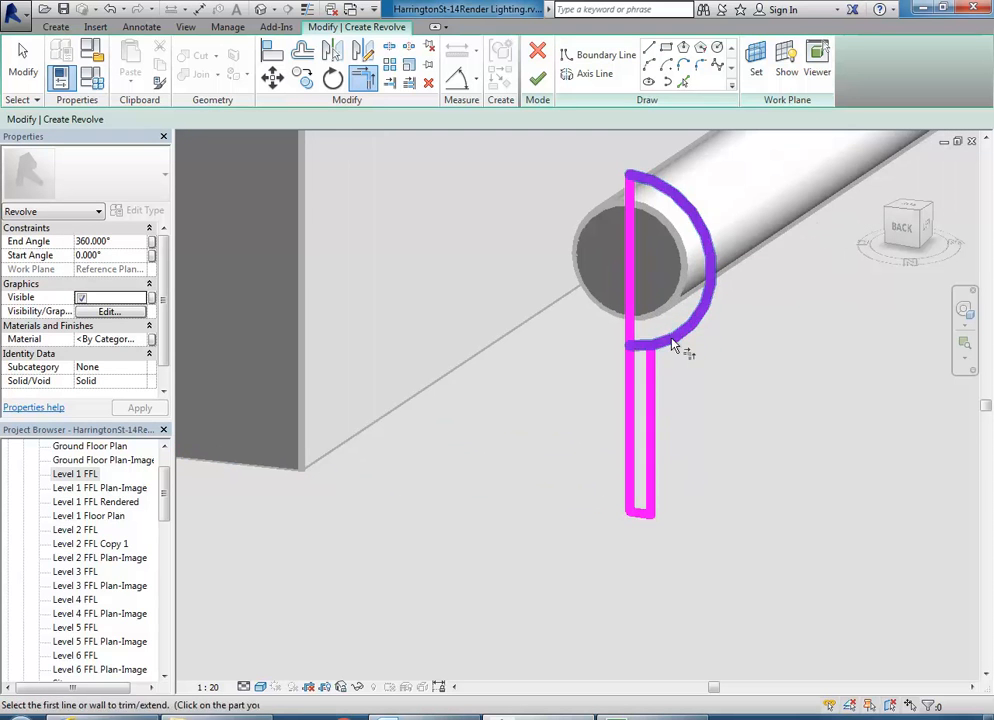
click(678, 346)
click(655, 388)
scroll(688, 501, up, 1)
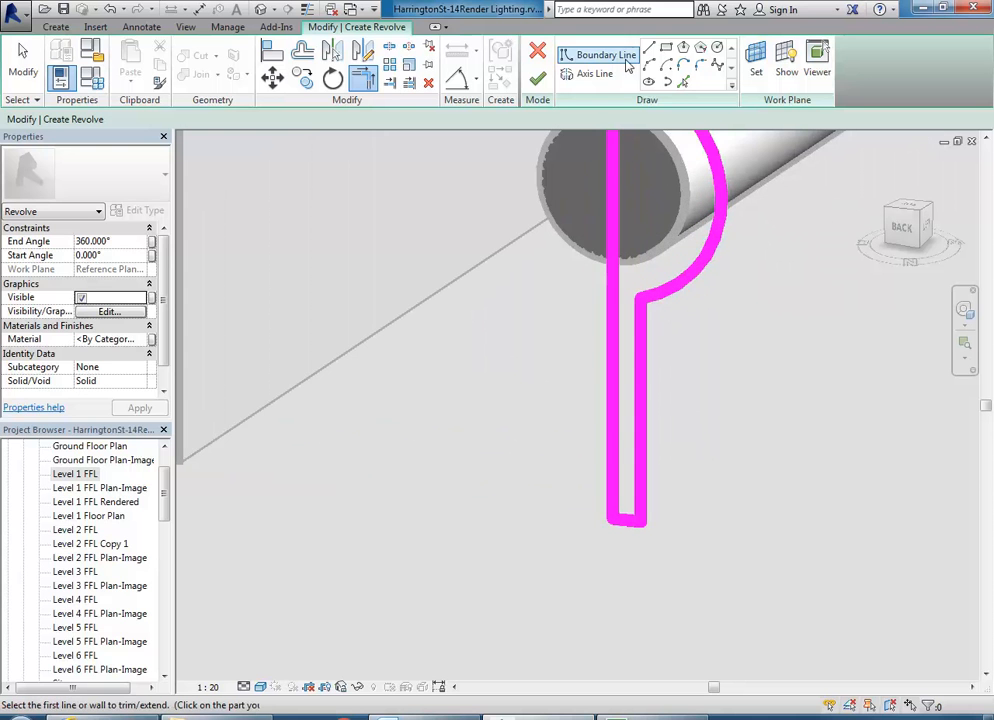
Draw a stepped foot outline outward from the lower stem: about 11.6 mm out, 15 mm down, out again, and 17.8 mm down to base level
click(603, 55)
scroll(654, 470, up, 3)
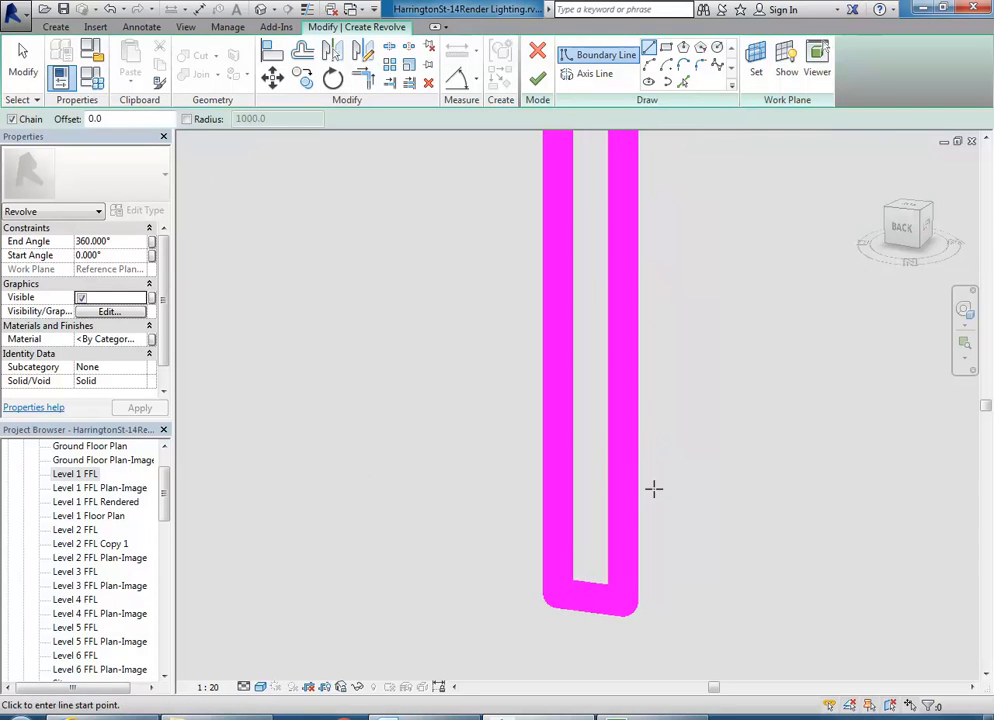
click(622, 408)
click(690, 410)
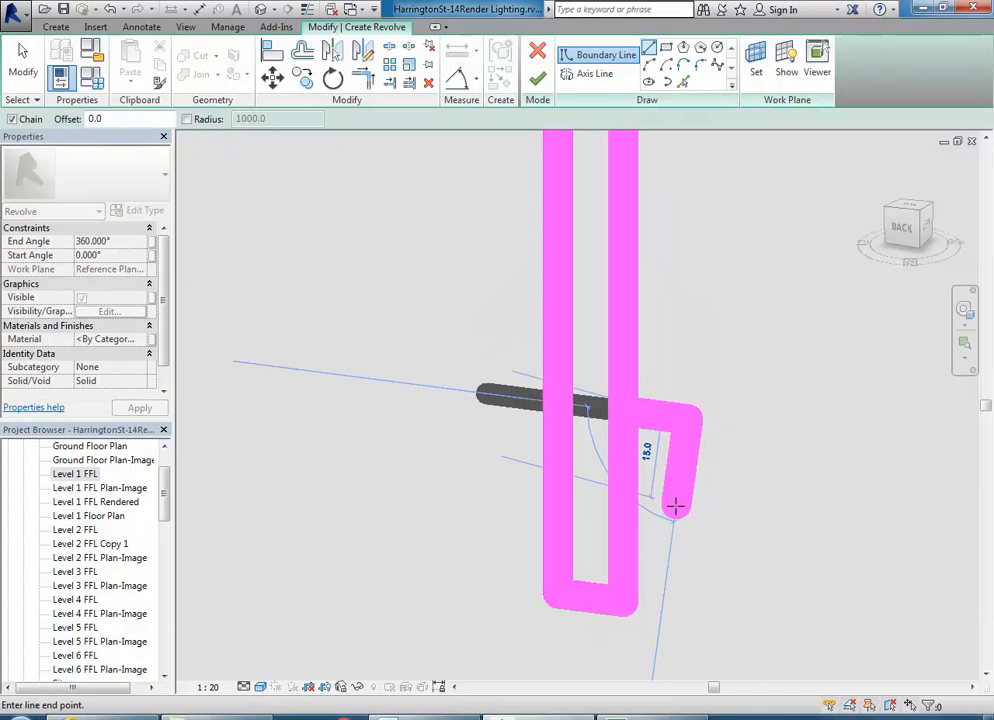
click(686, 508)
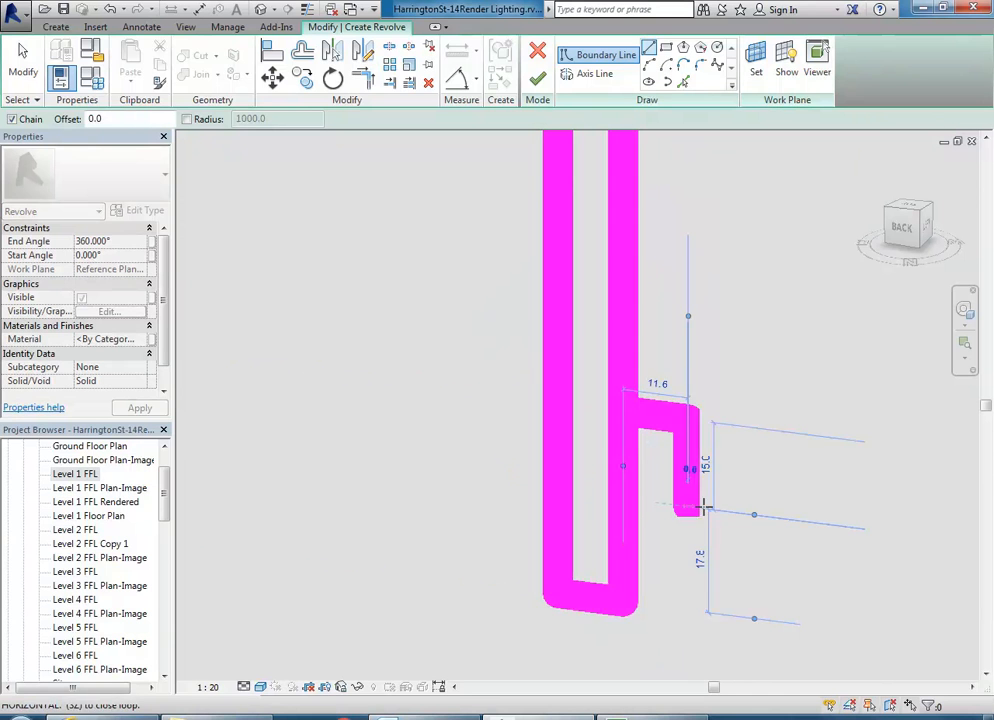
click(786, 518)
scroll(781, 588, down, 3)
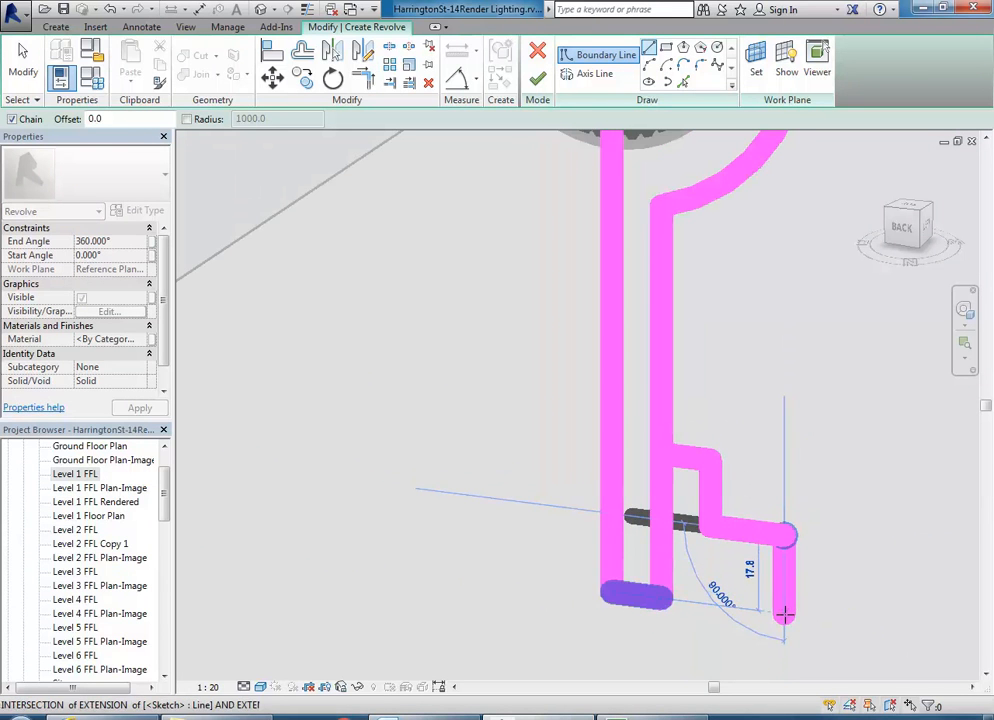
click(784, 614)
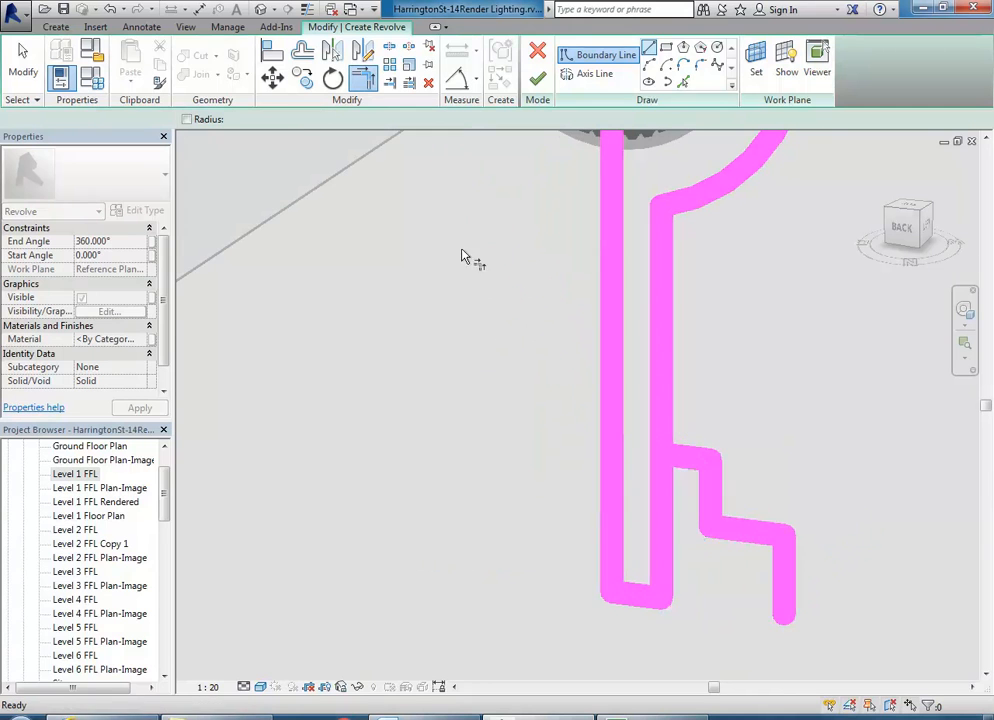
Trim the stepped outline to the stem's outer line and extend the base line to its outer edge, closing the profile
click(685, 459)
click(666, 424)
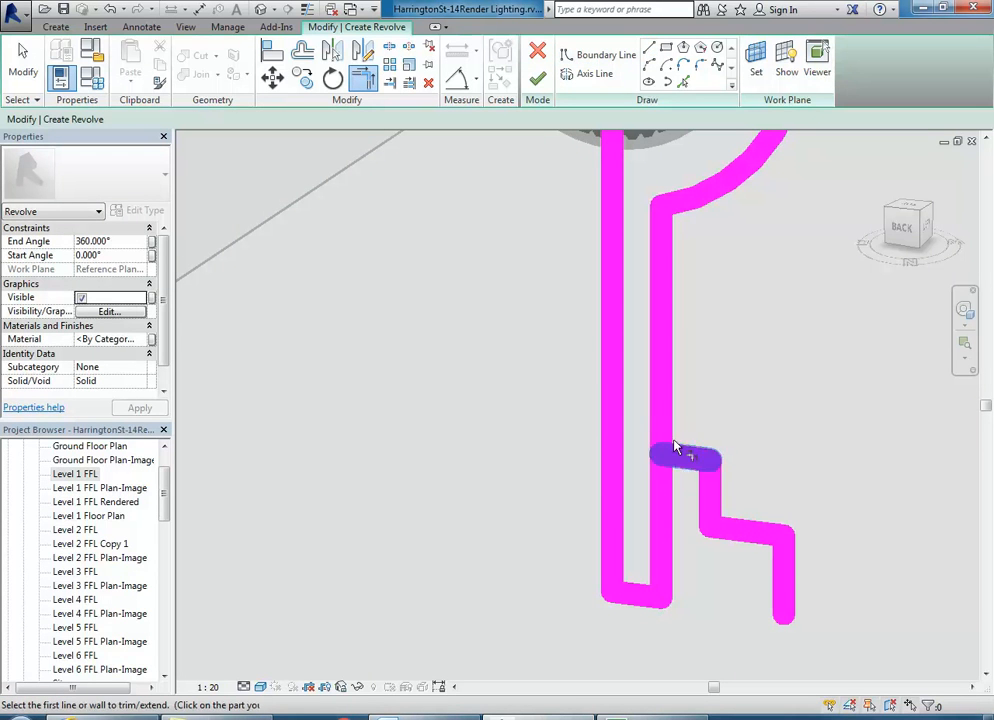
click(684, 458)
click(668, 440)
click(661, 426)
click(688, 460)
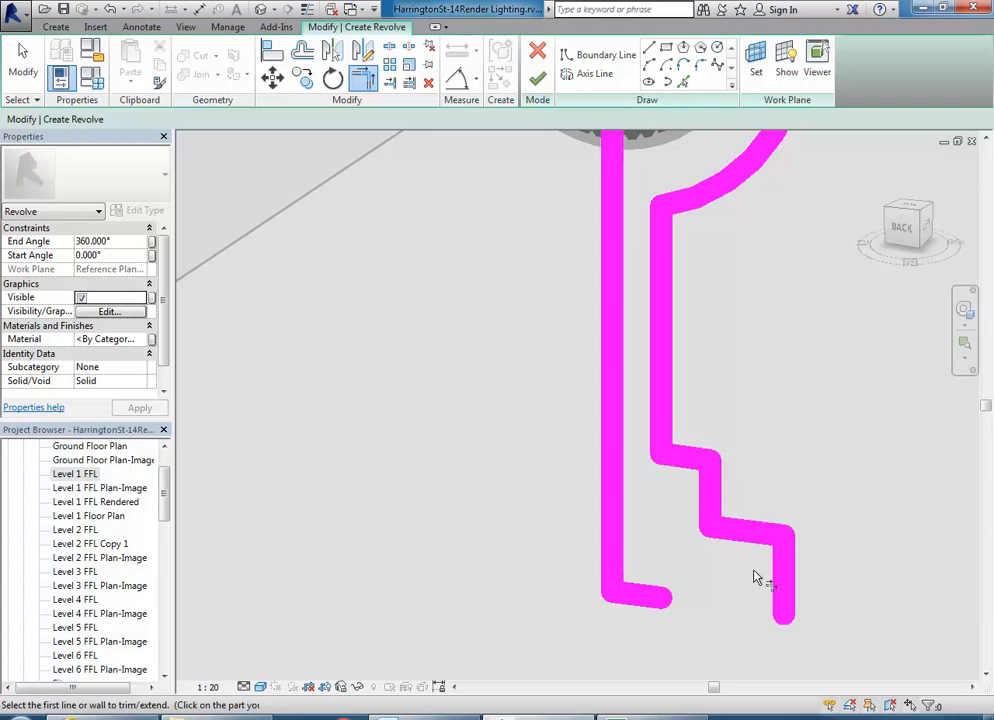
click(786, 605)
click(658, 598)
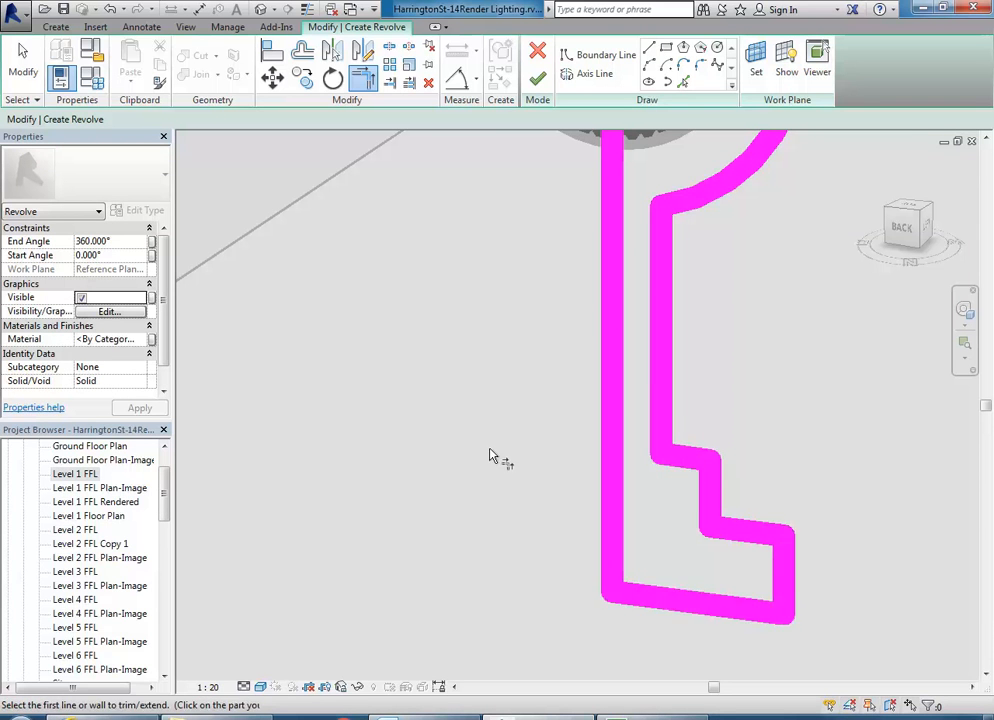
scroll(410, 555, down, 3)
scroll(382, 382, down, 2)
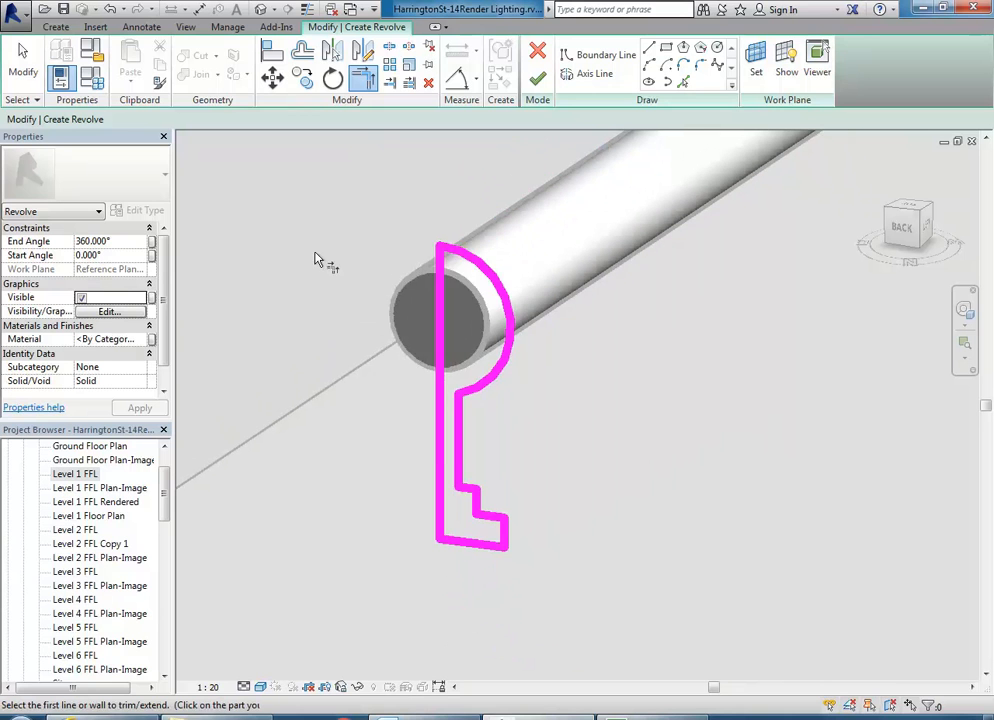
right_click(316, 252)
click(339, 260)
right_click(341, 256)
click(362, 268)
Move the foot's outer edge slightly outward and its upper edge slightly down, making the upper edge about 20 mm long
middle_drag(421, 365, 418, 367)
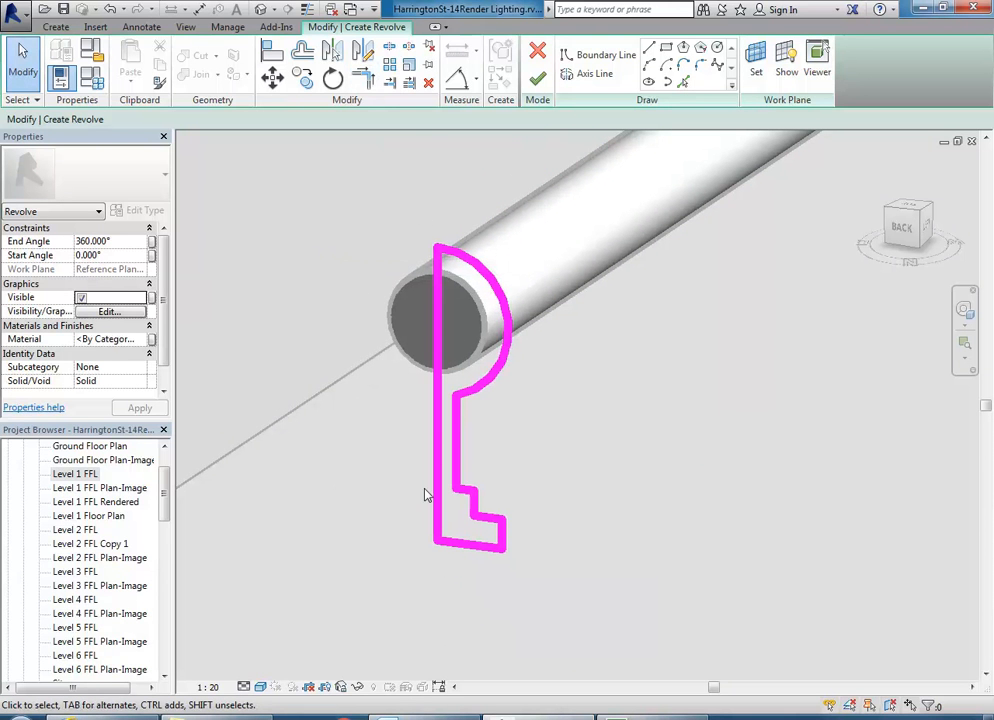
scroll(520, 550, up, 3)
click(525, 547)
drag(524, 542, 531, 540)
click(494, 502)
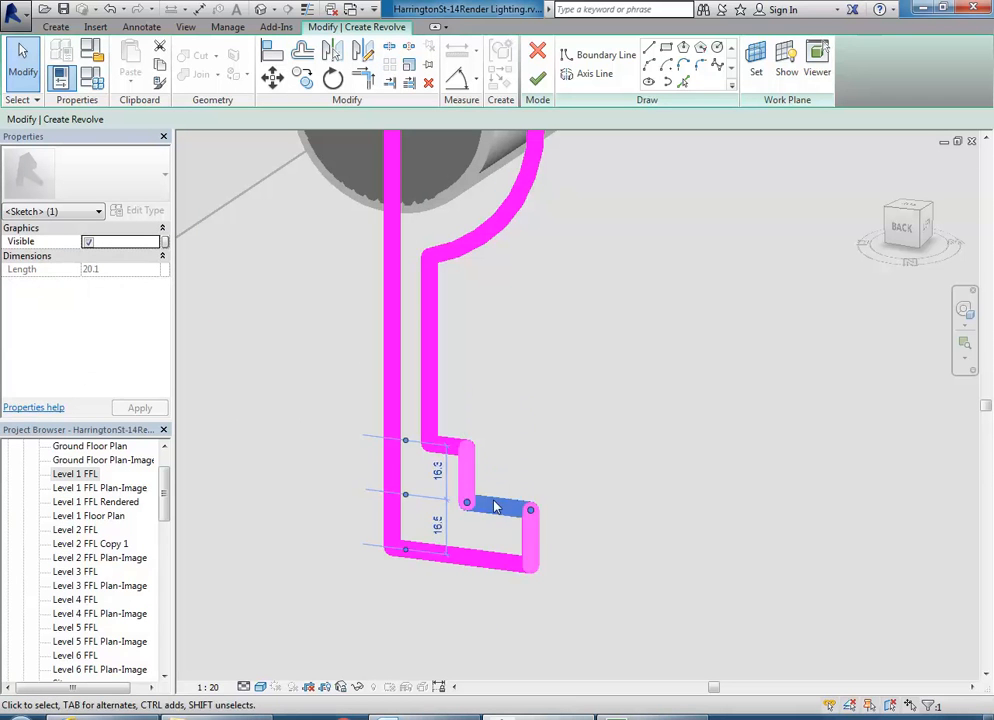
click(518, 440)
scroll(505, 443, down, 4)
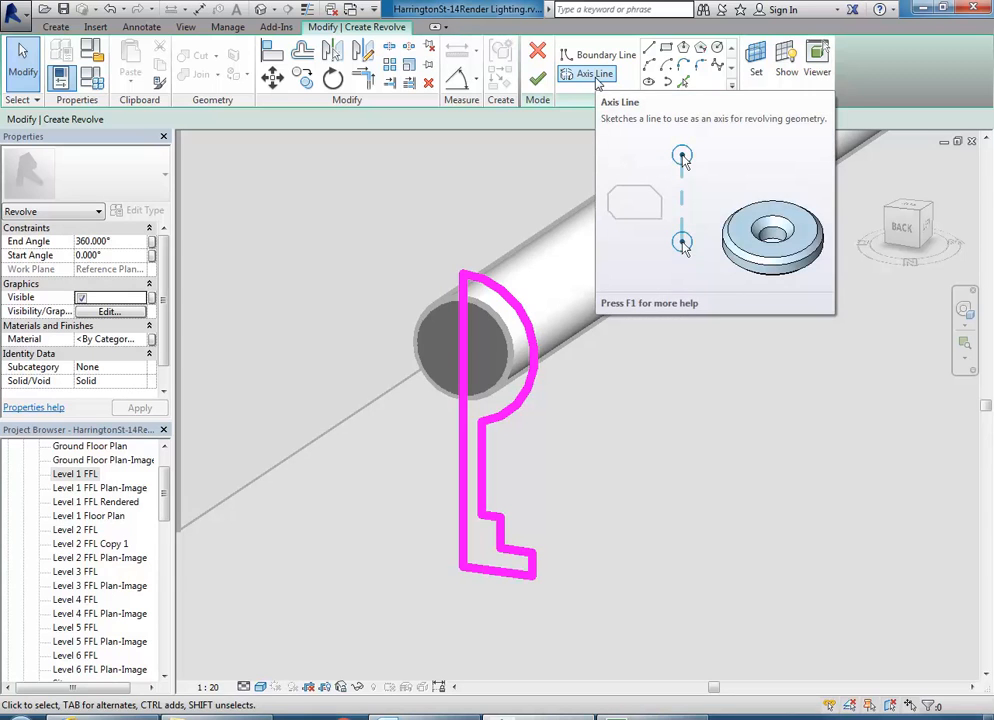
Draw a vertical axis line about 170 mm long upward from the top of the profile's straight edge
click(596, 78)
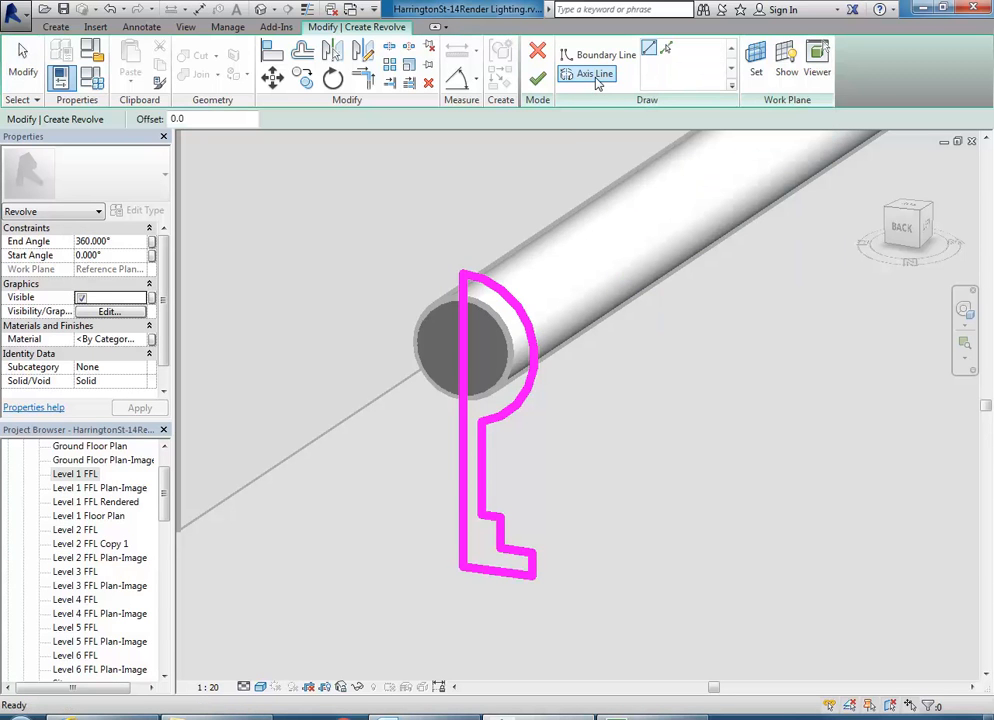
click(595, 58)
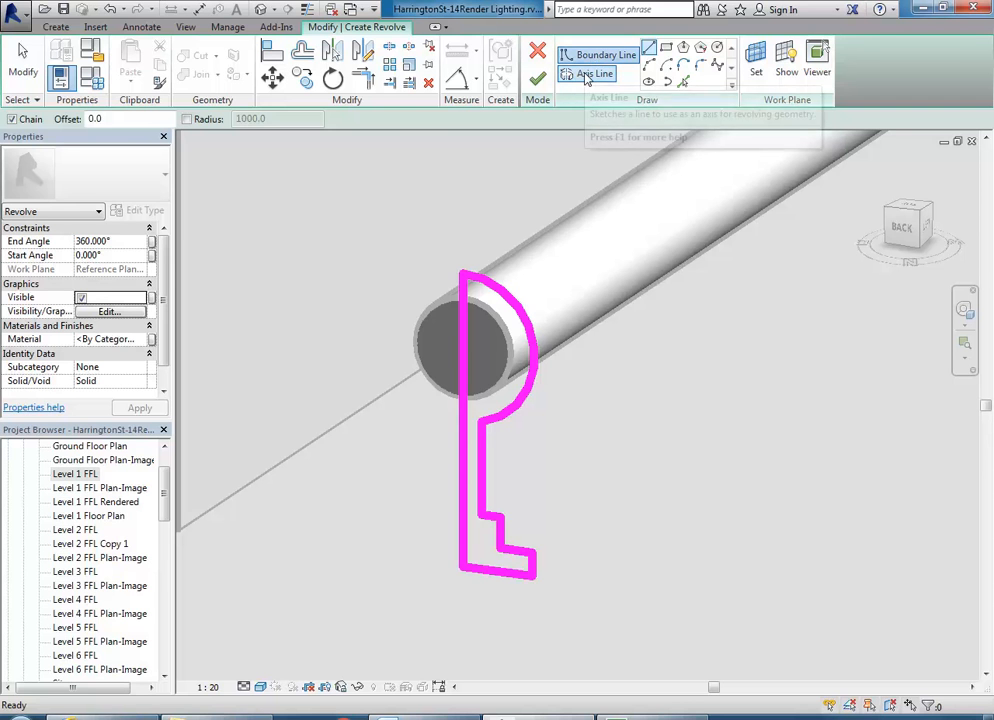
click(586, 73)
scroll(440, 275, down, 2)
middle_drag(440, 275, 445, 337)
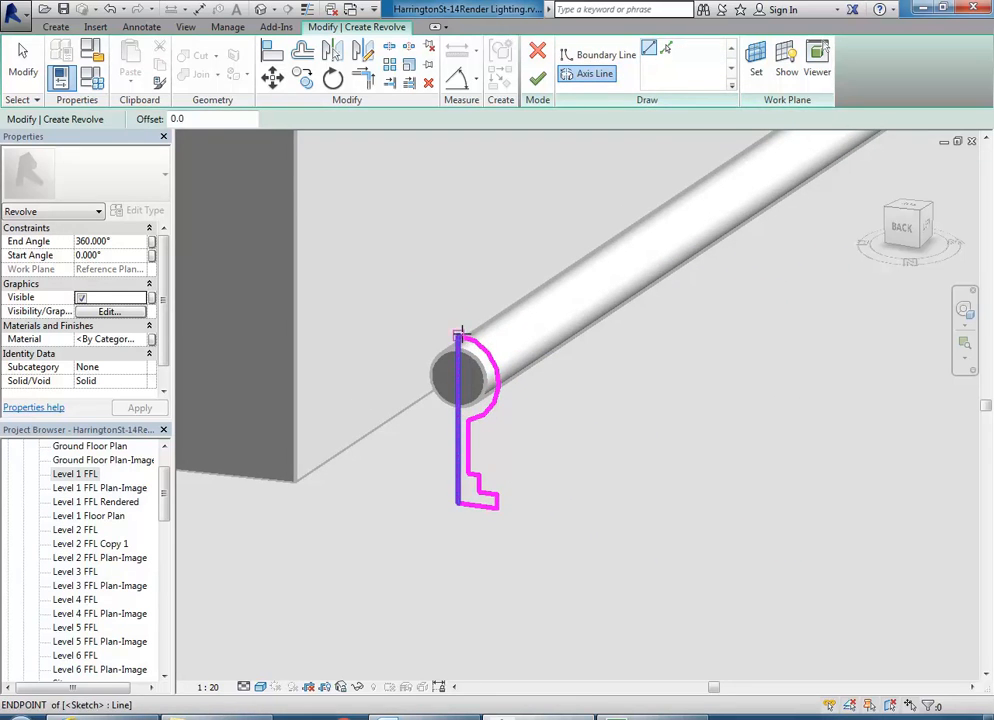
click(459, 334)
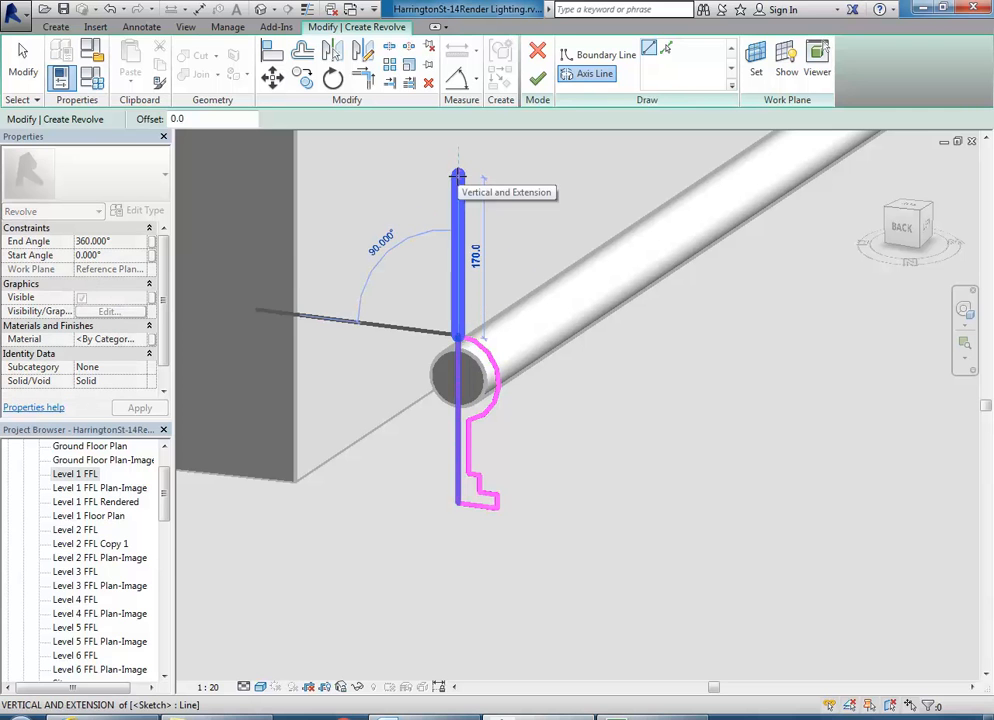
click(458, 178)
right_click(410, 195)
click(426, 204)
right_click(424, 198)
click(439, 208)
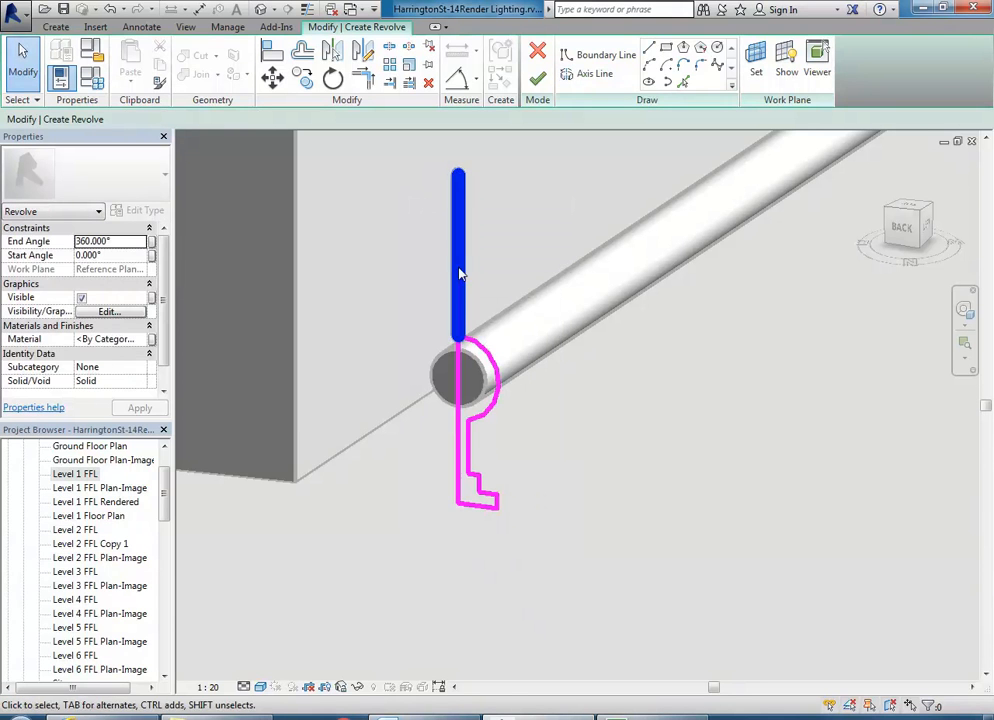
Shorten the axis line by pulling its lower end up, clear of the profile's top
click(456, 271)
drag(455, 338, 457, 291)
scroll(372, 445, up, 3)
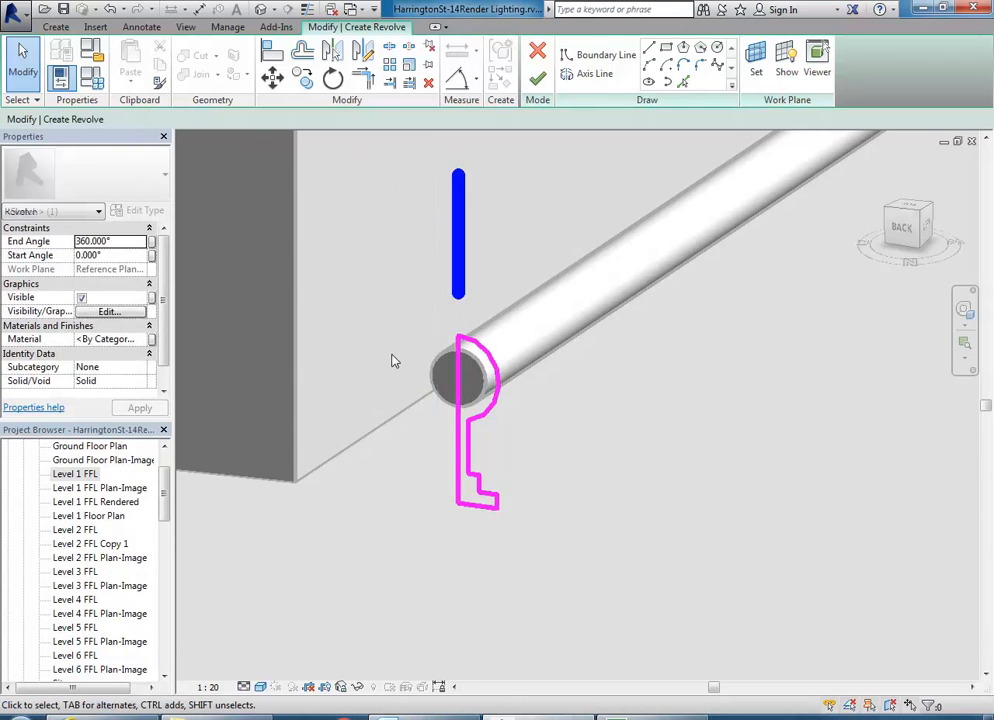
middle_drag(370, 454, 348, 497)
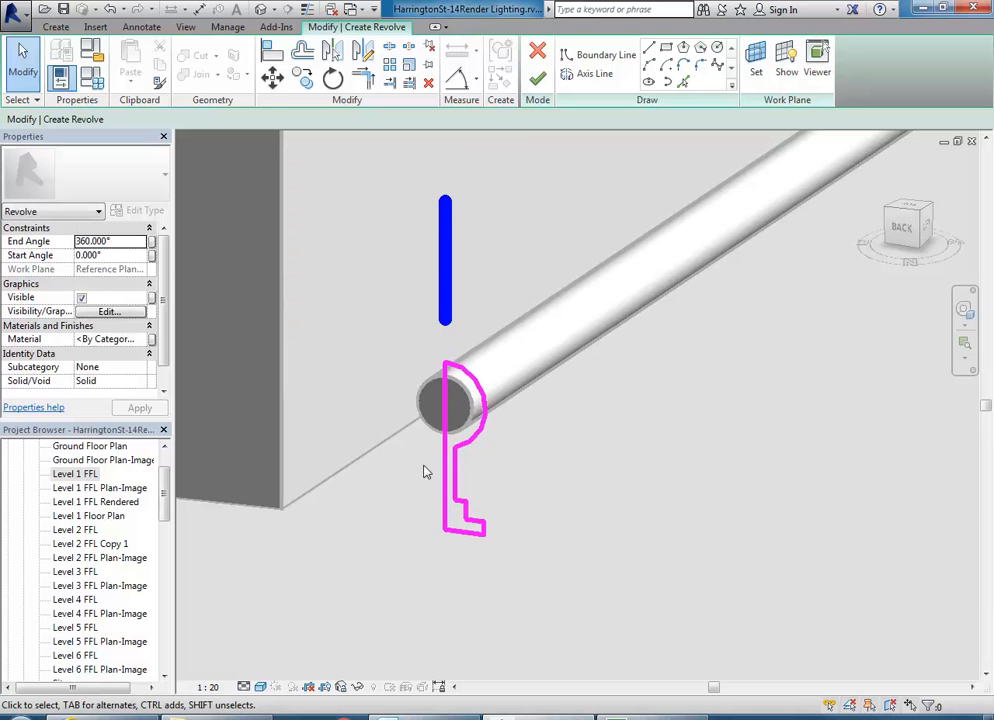
Finish the revolve sketch to generate the 360° support post at the end of the bar
click(537, 85)
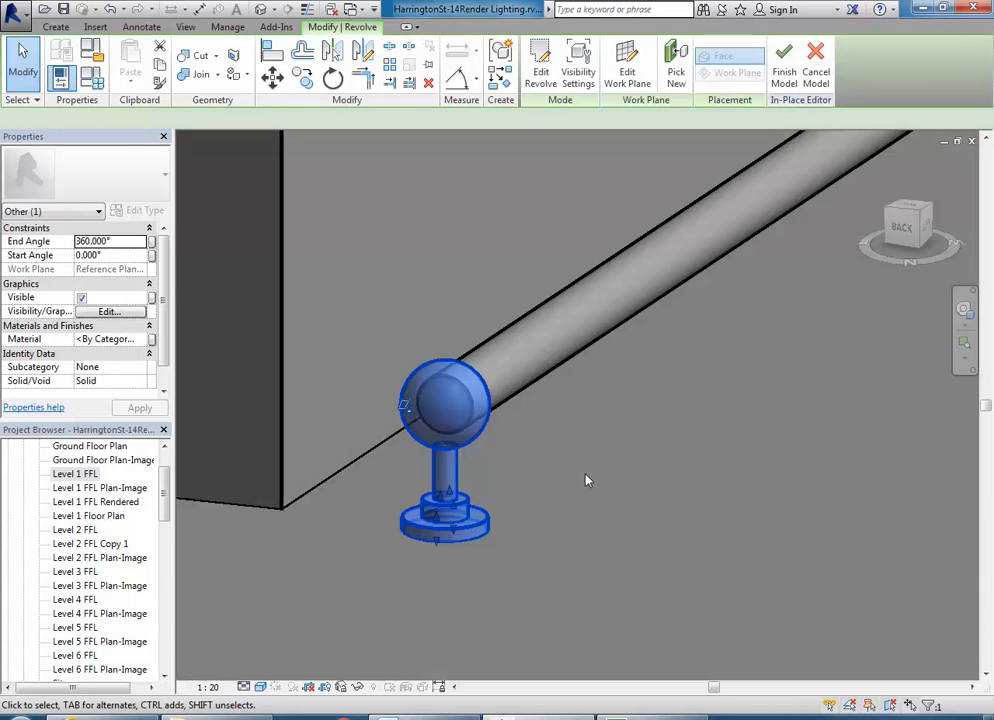
click(586, 479)
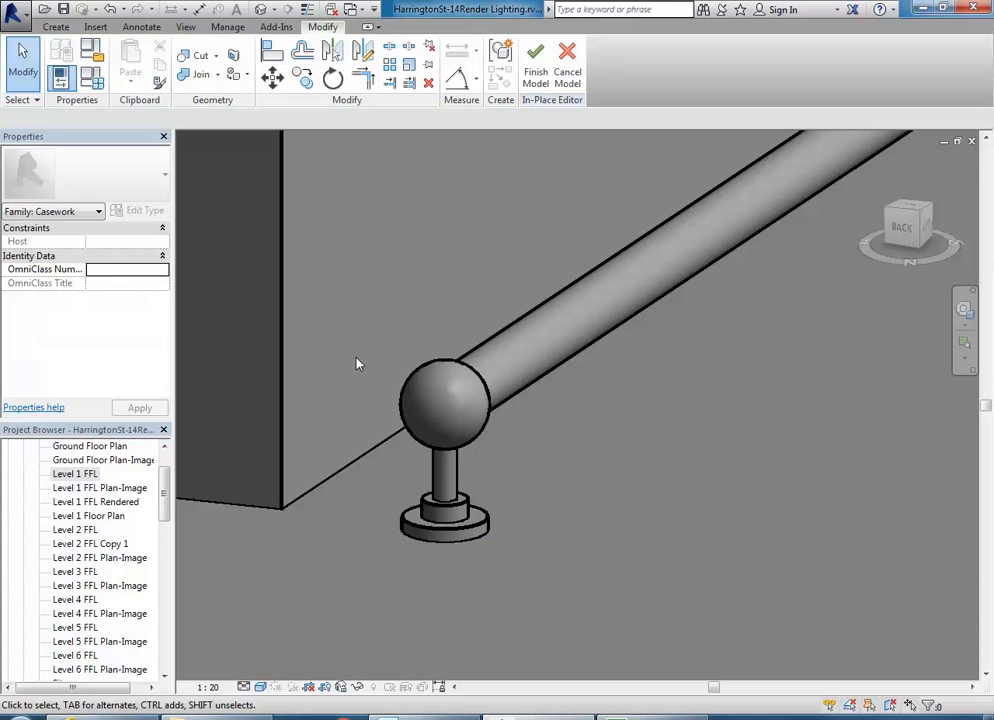
Examine the revolved post's ball, stem and stepped foot at the end of the footrest bar, close up and from farther away
middle_drag(370, 368, 346, 368)
scroll(374, 437, up, 2)
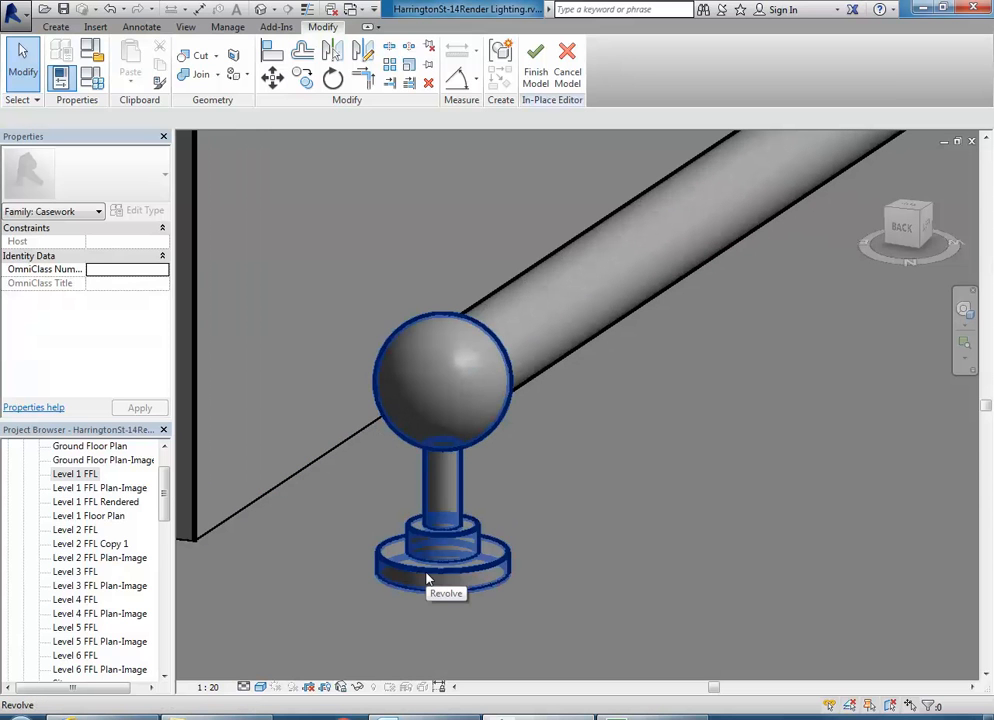
scroll(522, 517, down, 1)
middle_drag(508, 537, 435, 537)
scroll(424, 490, down, 2)
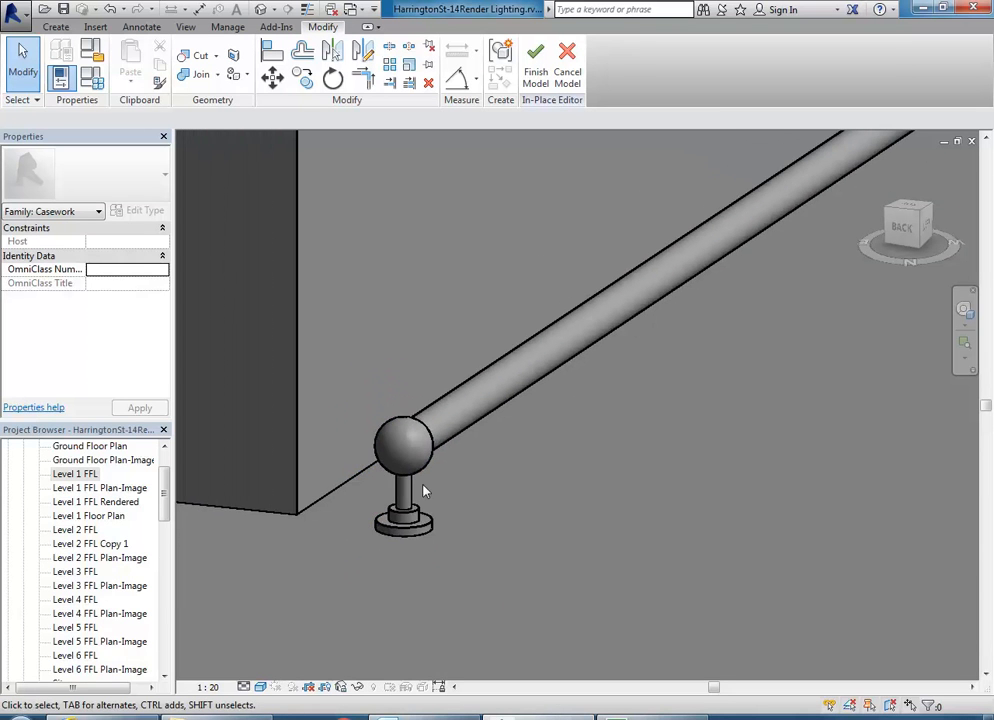
scroll(424, 490, up, 3)
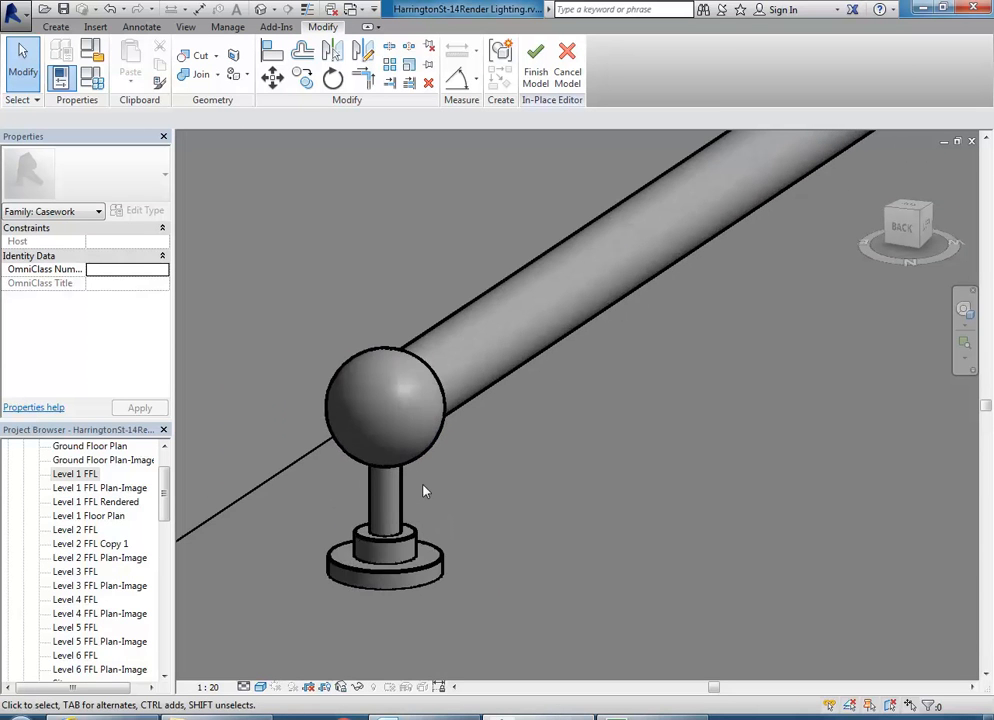
click(392, 543)
scroll(410, 540, down, 6)
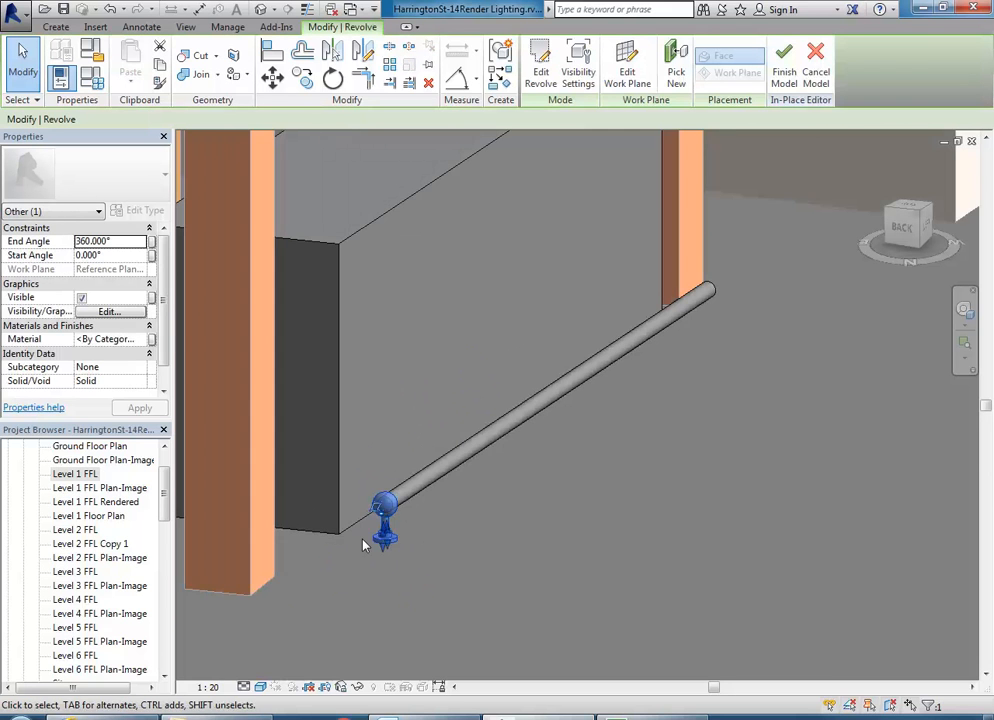
scroll(365, 545, up, 5)
scroll(575, 468, down, 2)
click(650, 461)
scroll(492, 505, down, 2)
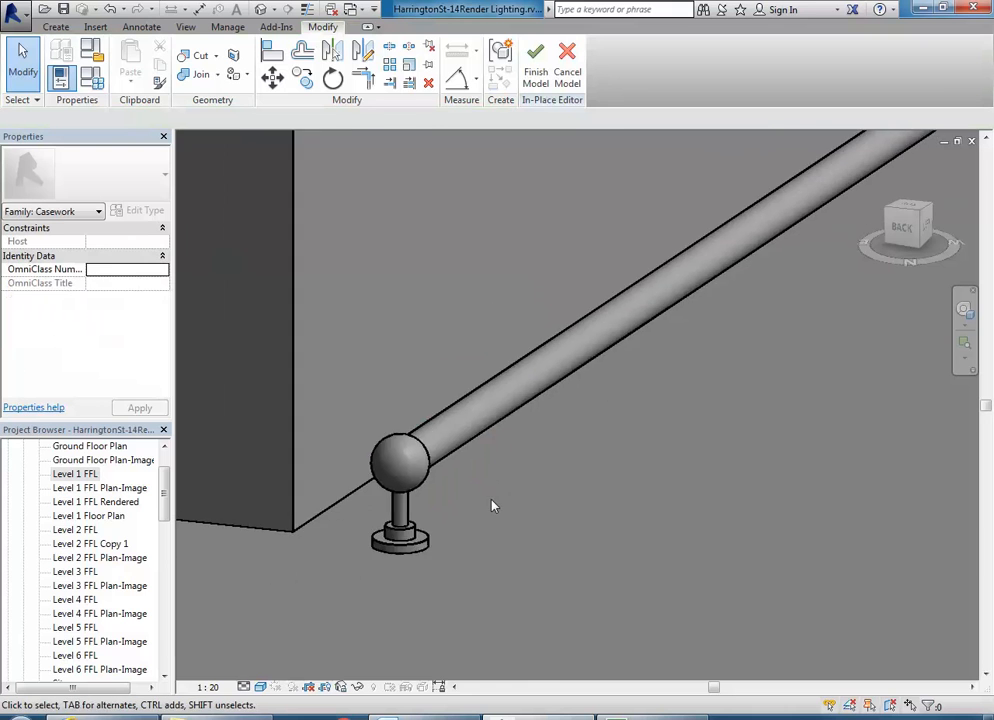
scroll(495, 505, down, 2)
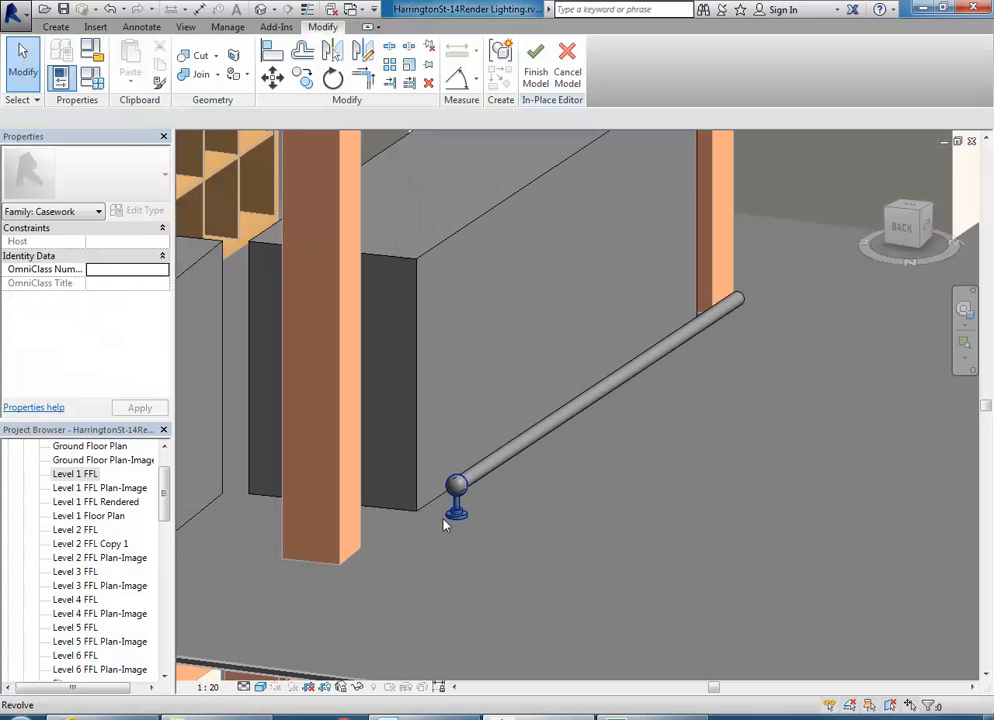
scroll(493, 581, down, 1)
scroll(455, 521, up, 4)
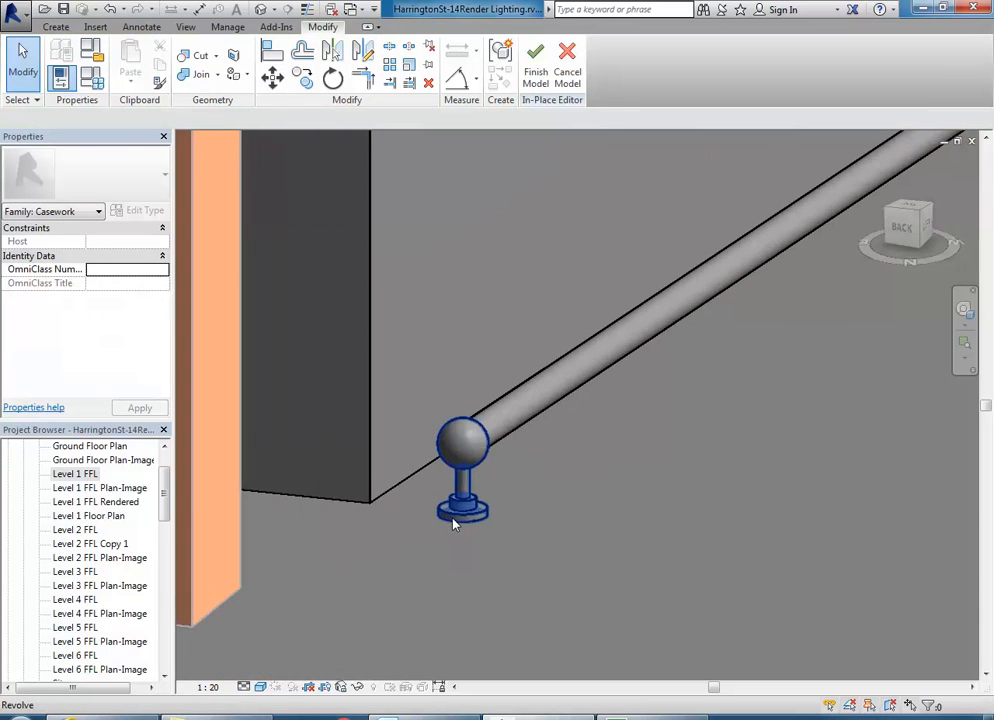
scroll(436, 538, up, 2)
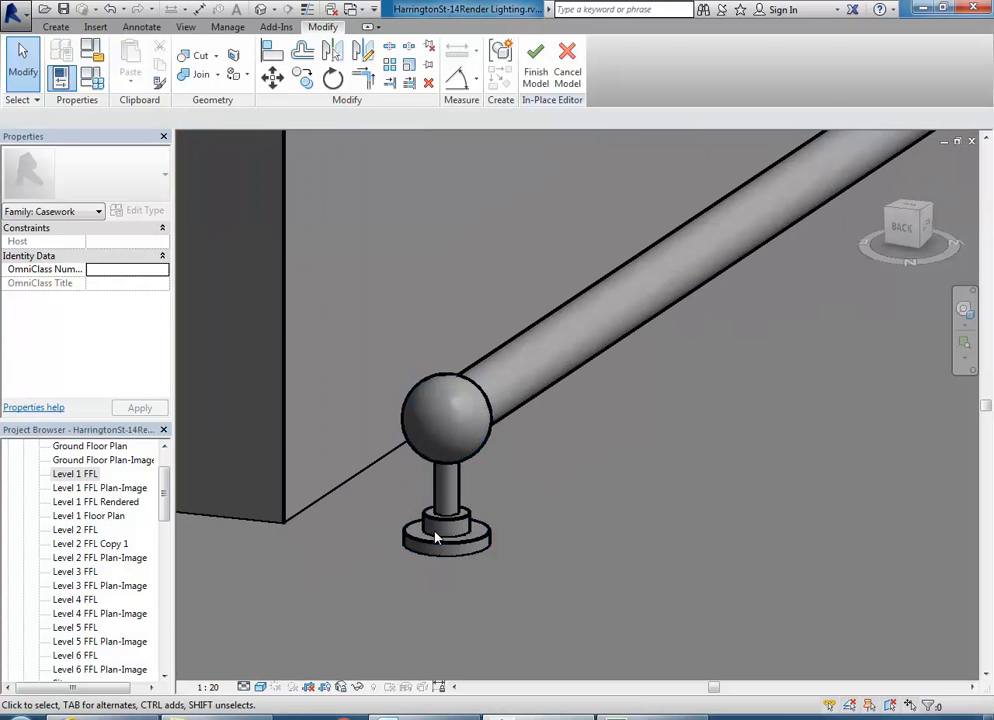
Copy the revolved post to the clipboard and finish the in-place editing of the counter casework
click(422, 391)
scroll(402, 468, up, 2)
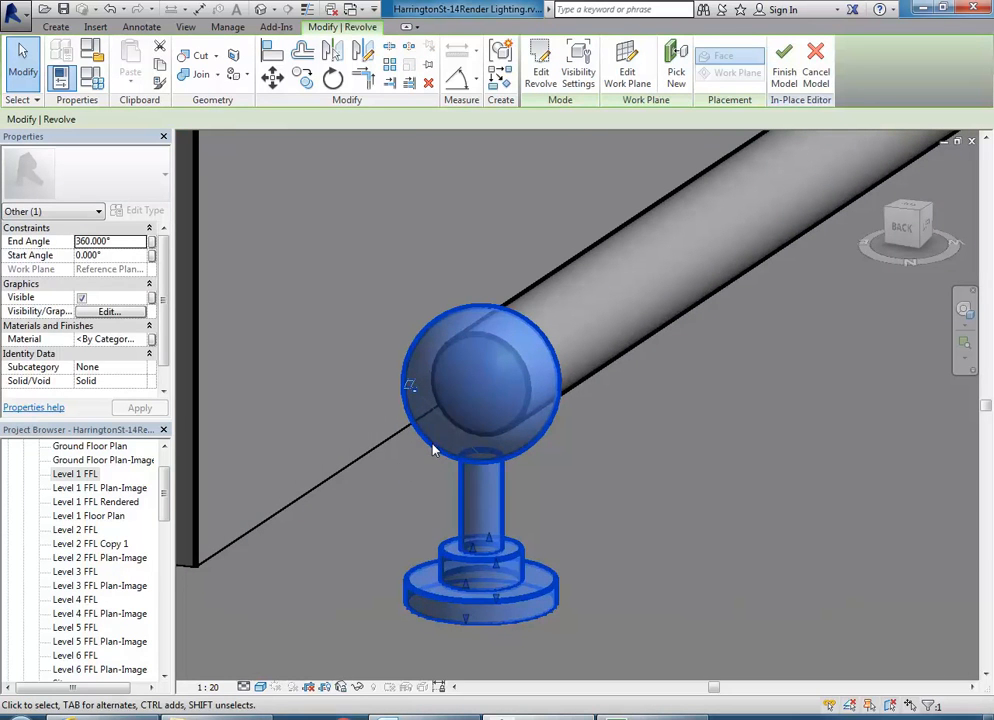
scroll(429, 447, down, 5)
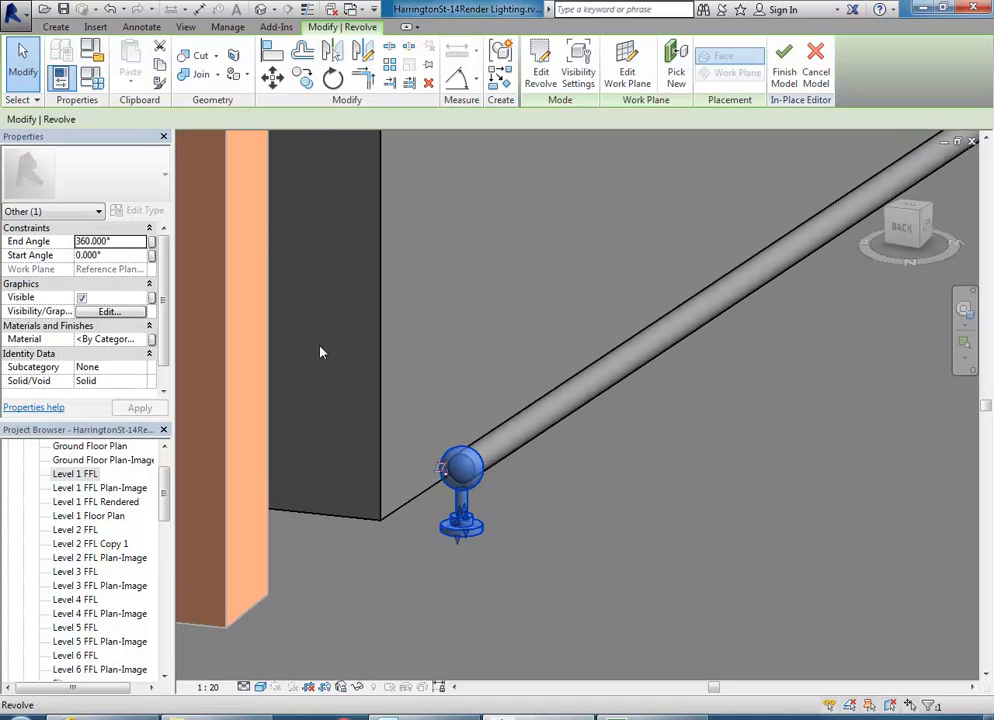
click(161, 65)
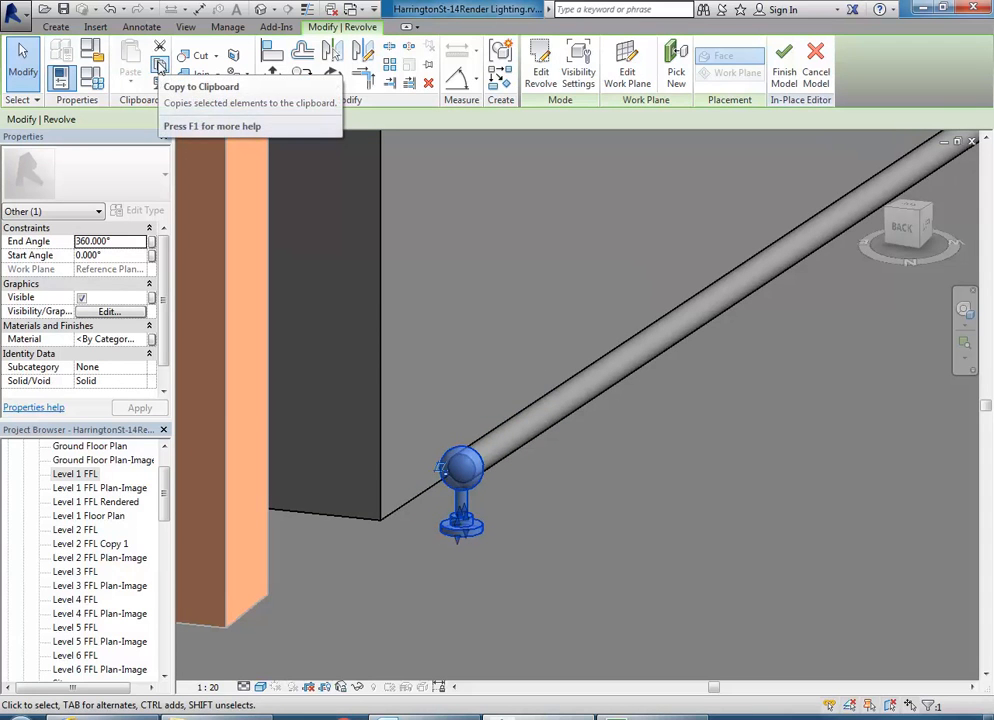
click(572, 535)
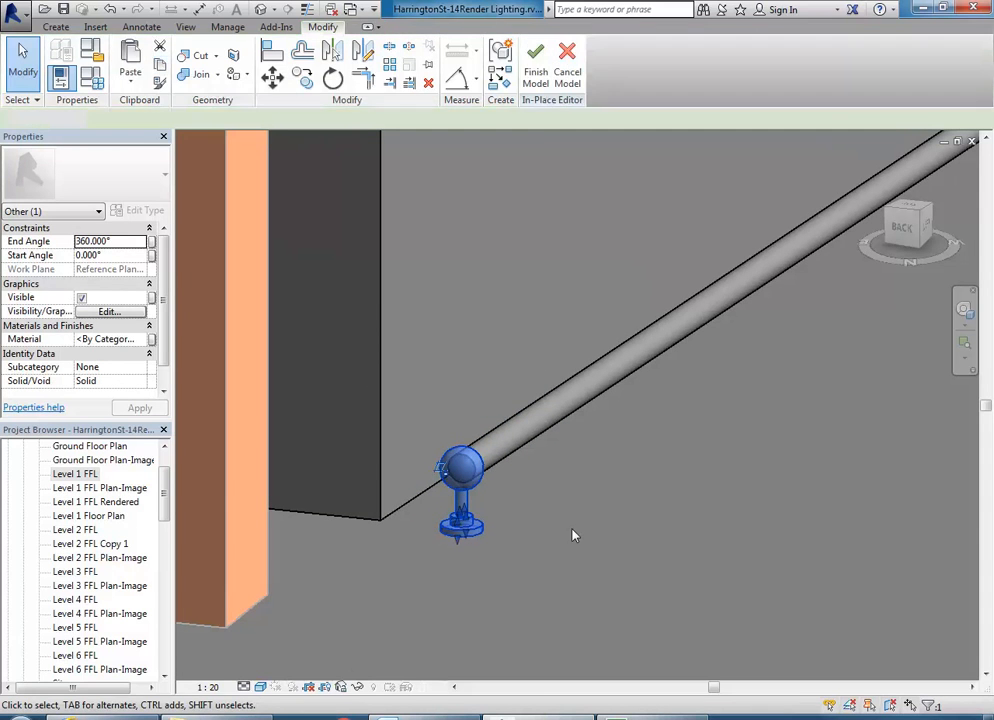
click(536, 75)
scroll(468, 380, down, 5)
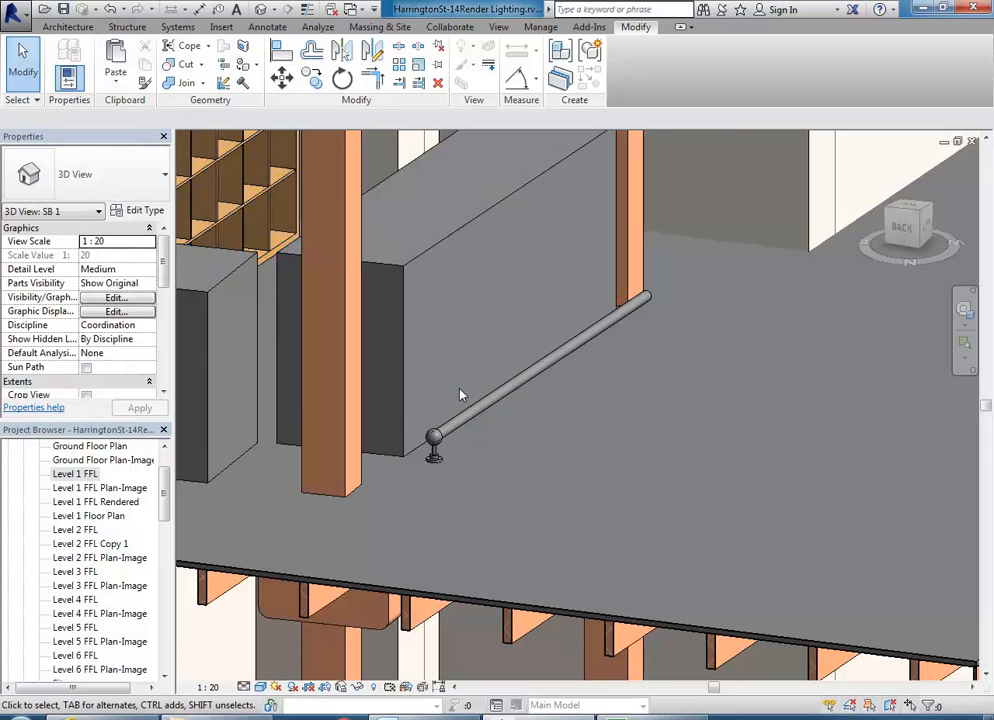
Create a new family from the Metric Generic Model.rft template
click(12, 14)
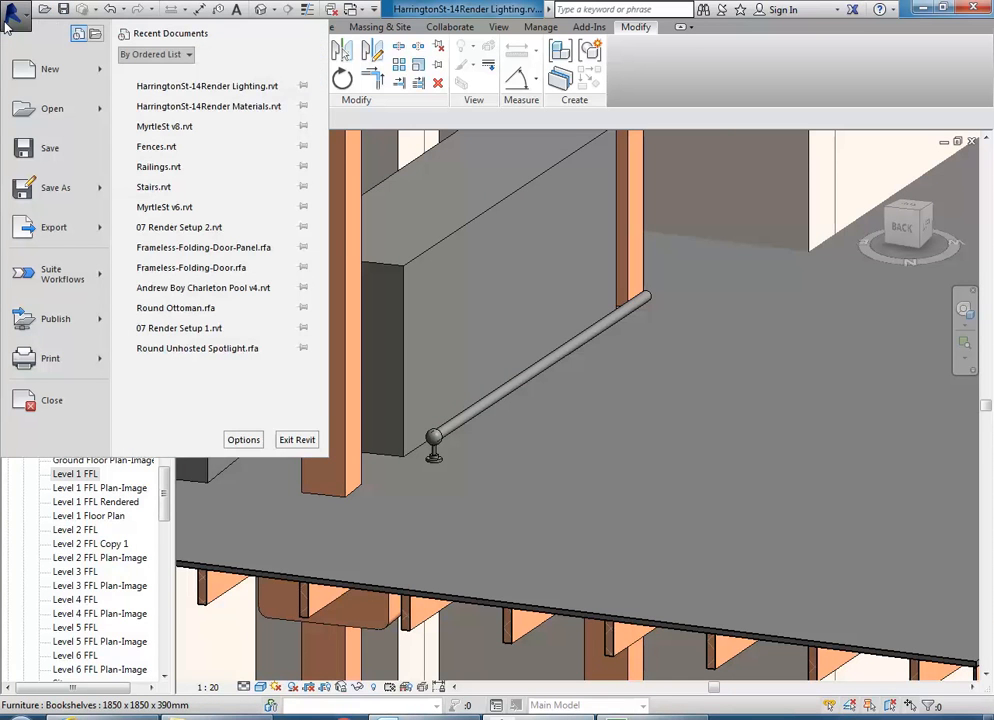
mouse_move(80, 66)
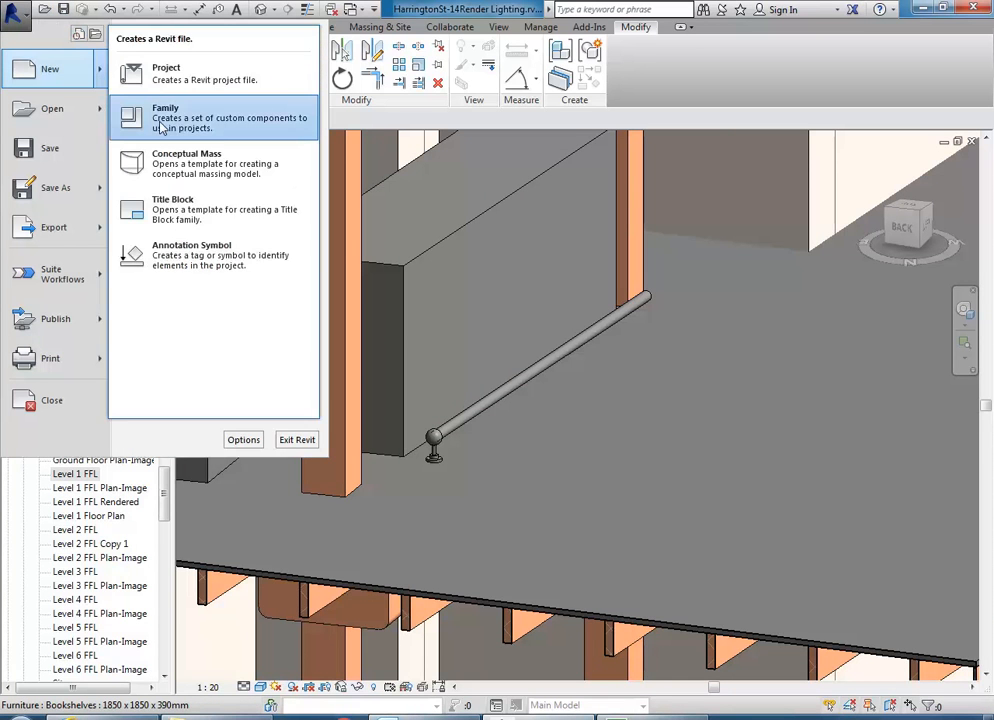
click(160, 127)
click(437, 428)
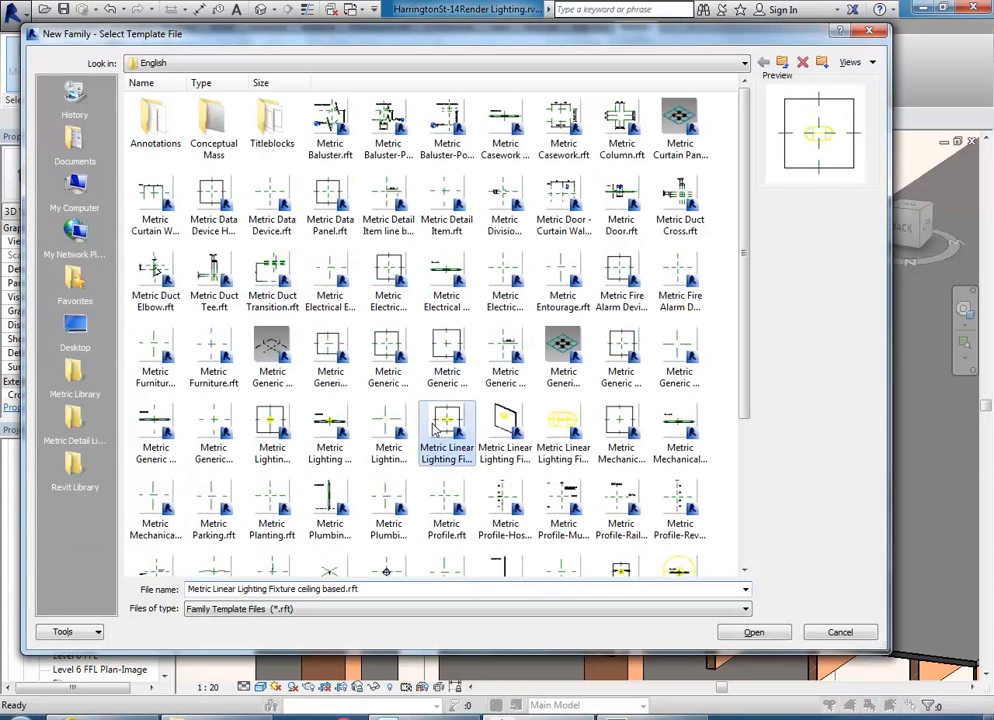
click(390, 428)
click(370, 350)
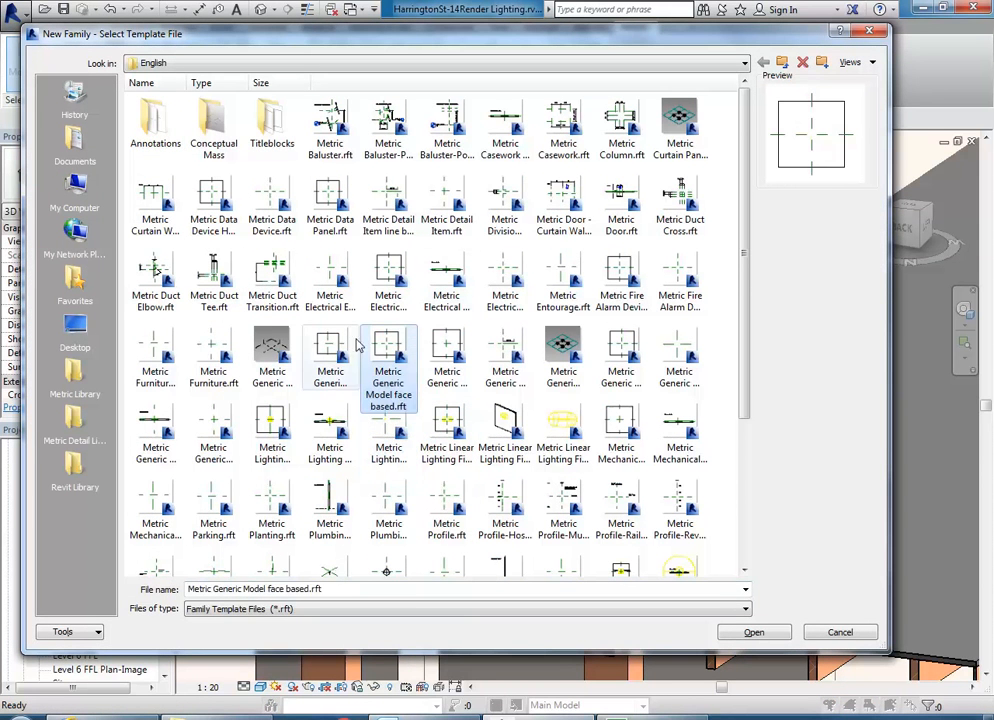
click(340, 350)
click(447, 355)
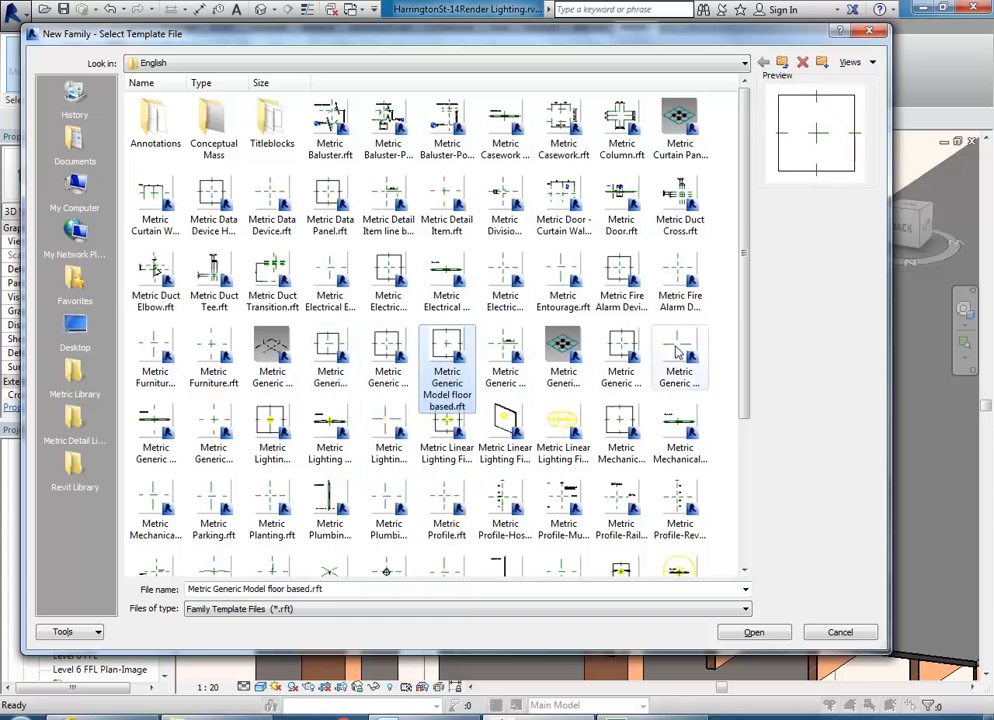
click(211, 425)
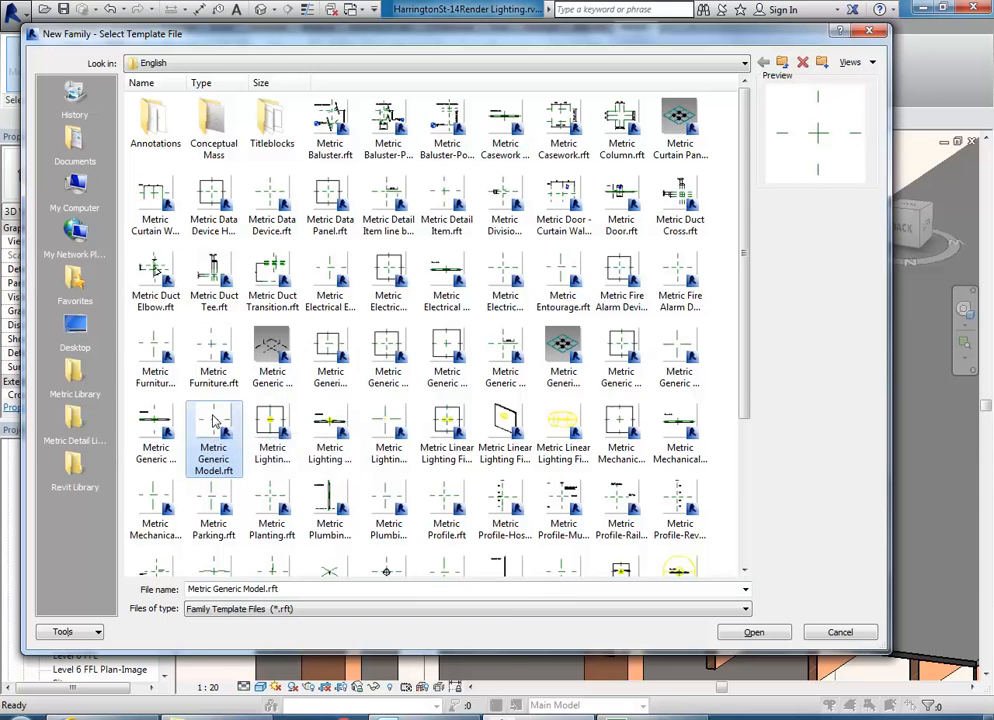
double_click(211, 425)
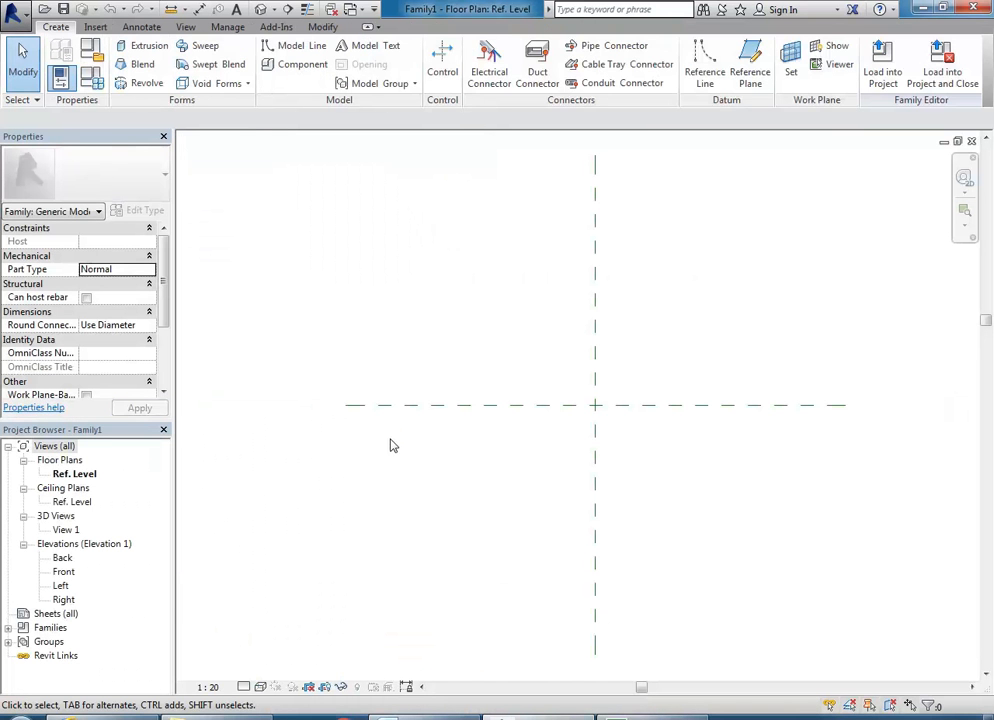
Paste the copied post into the new family's Ref. Level plan at the intersection of the reference planes and dismiss the visibility warning
click(322, 27)
click(127, 57)
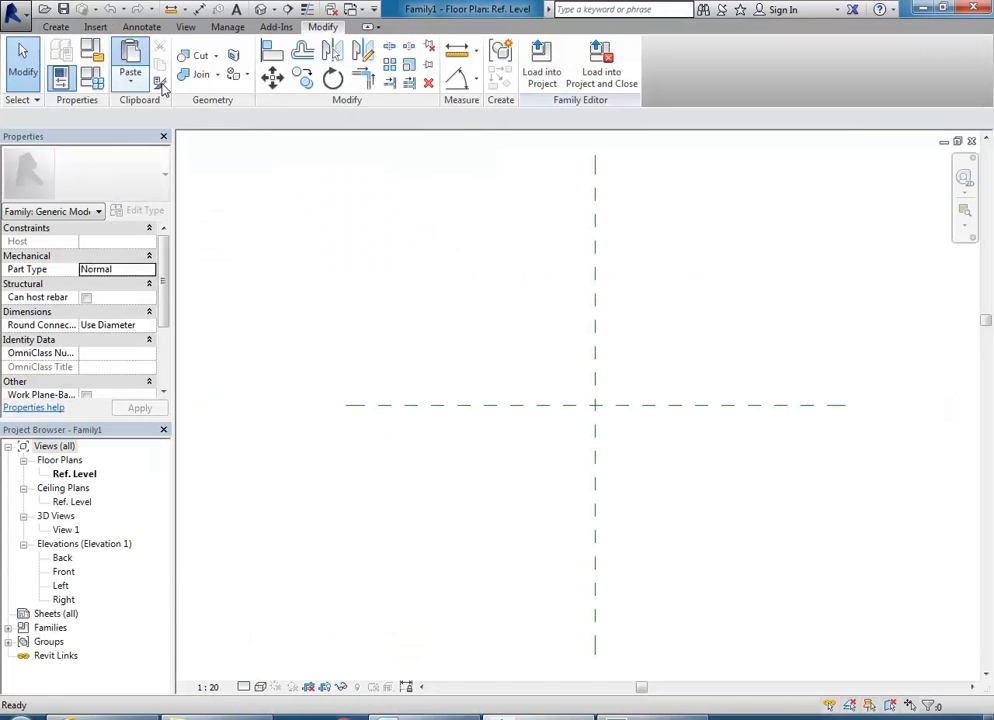
click(595, 405)
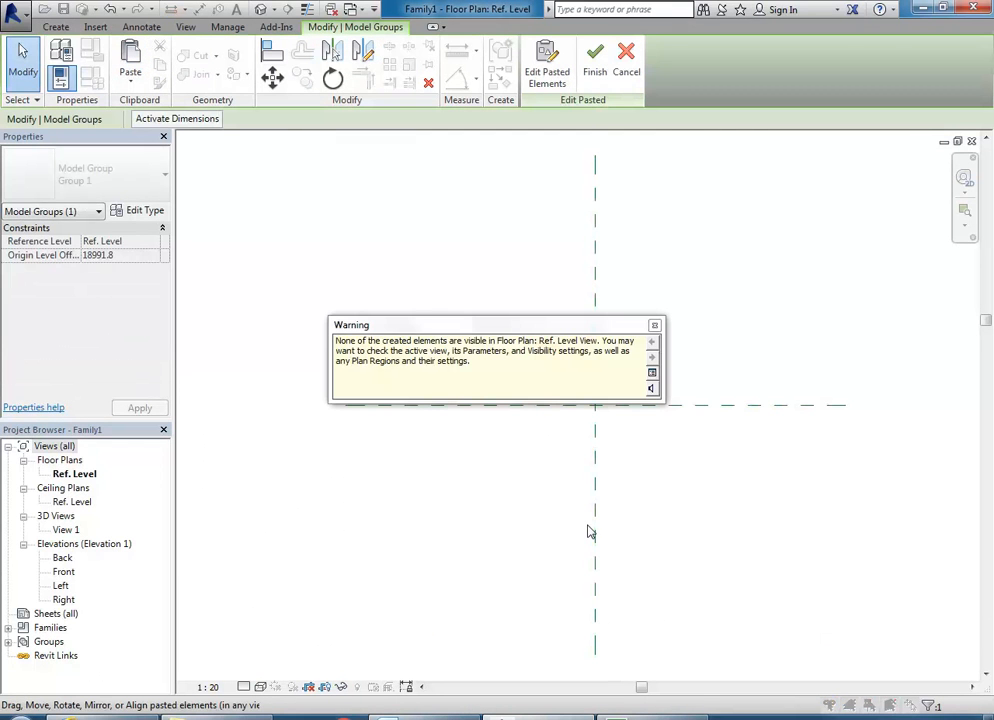
click(655, 325)
scroll(555, 501, down, 2)
middle_drag(555, 503, 484, 459)
click(417, 328)
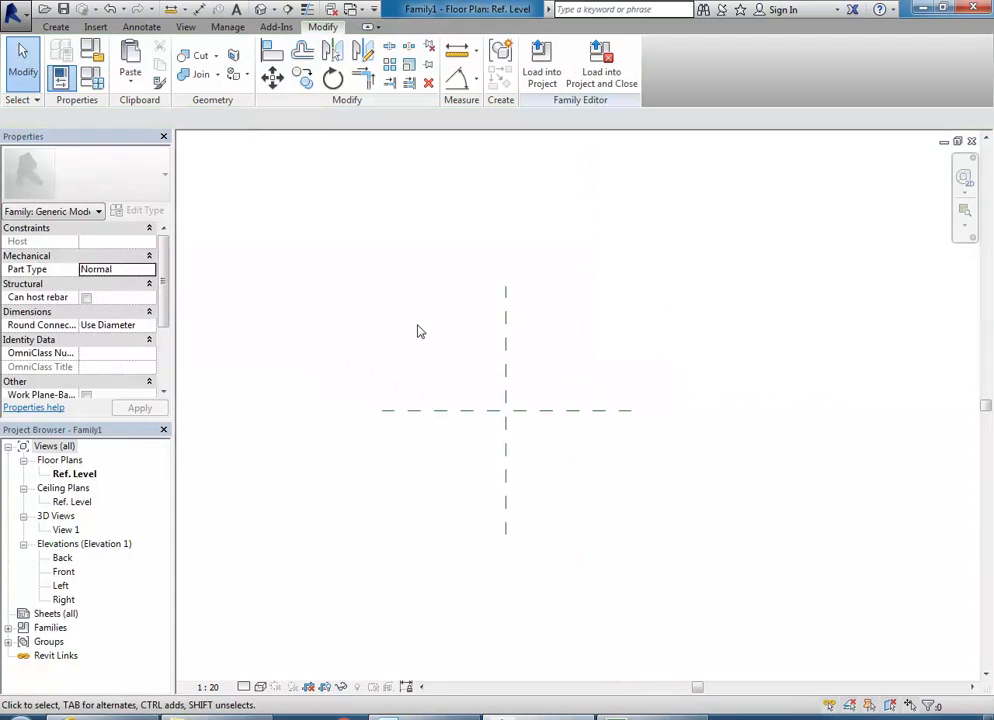
right_click(417, 305)
click(467, 457)
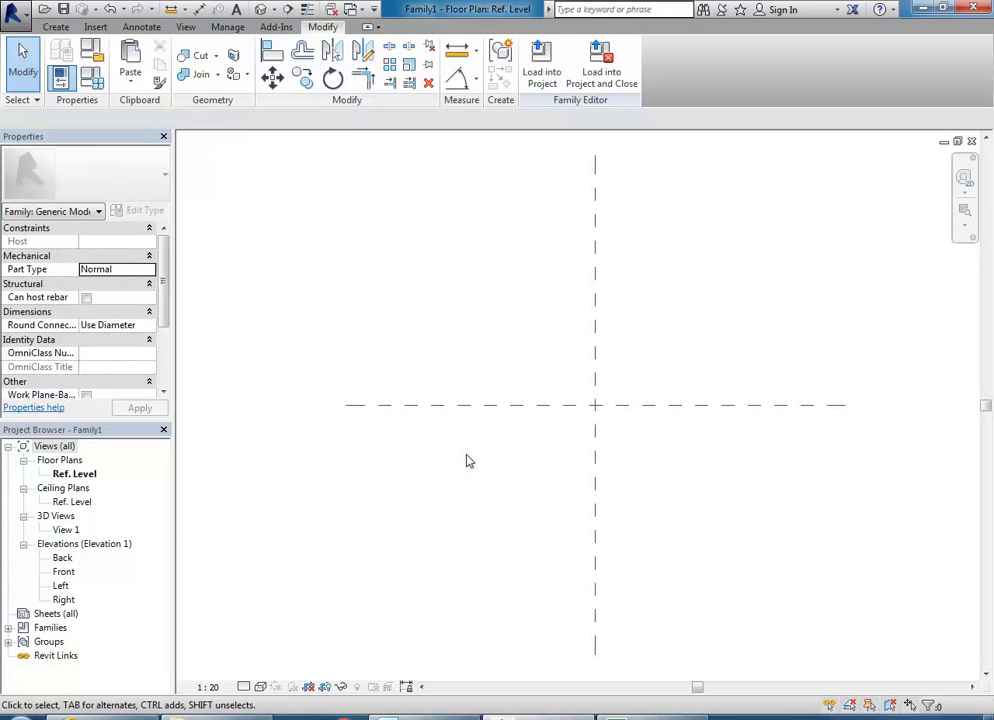
Open the Front elevation, select the pasted post high above the reference level and move it down towards that level
double_click(63, 572)
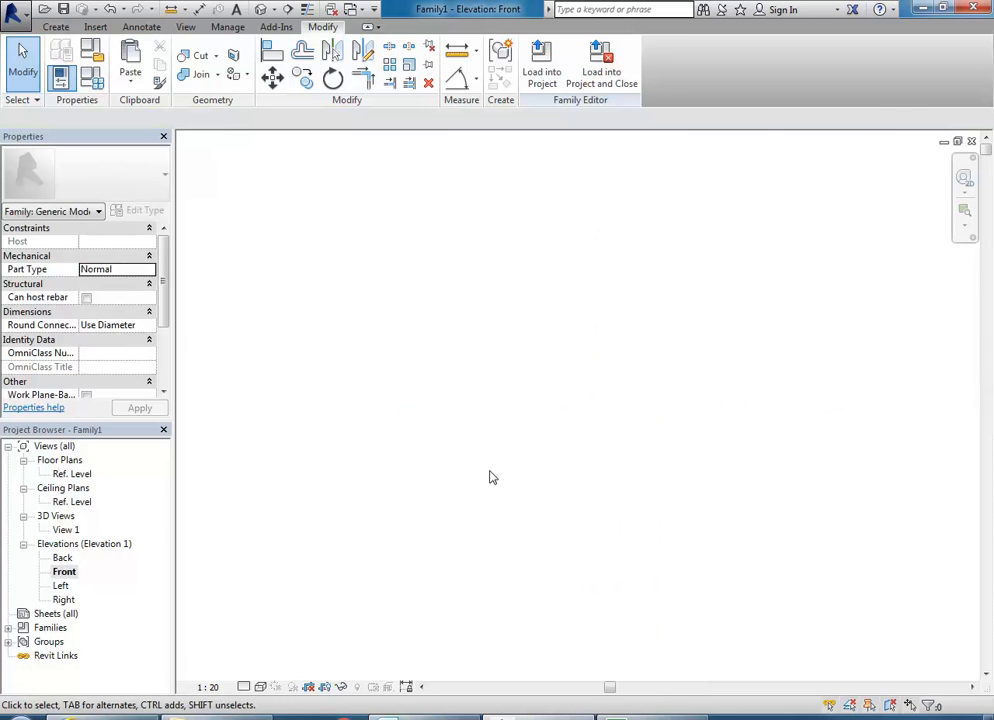
right_click(450, 299)
click(502, 425)
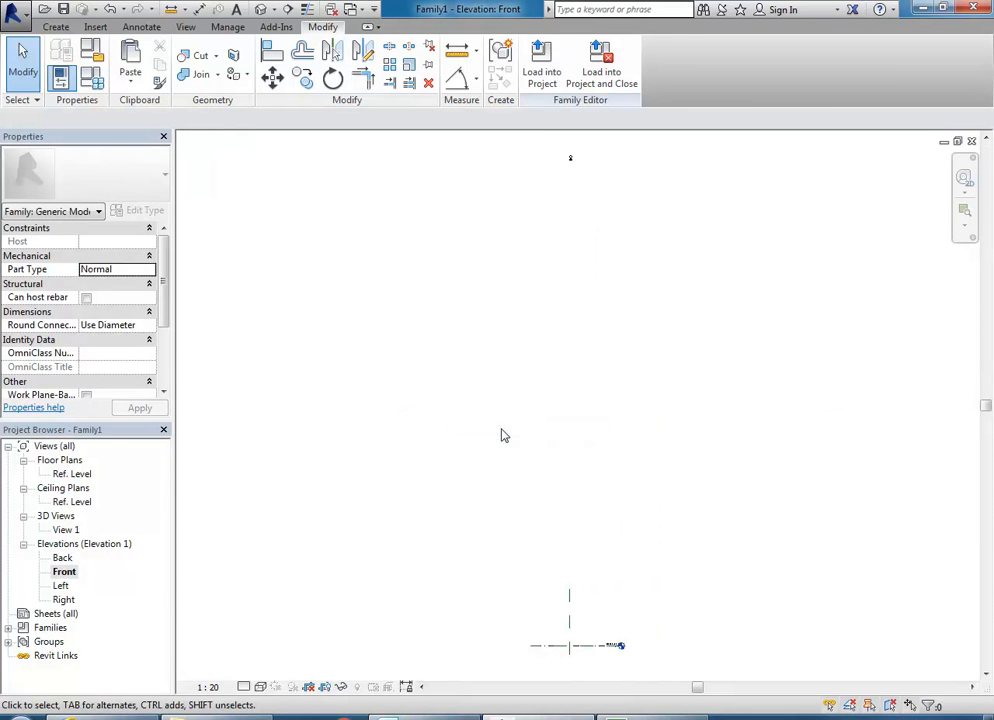
click(570, 162)
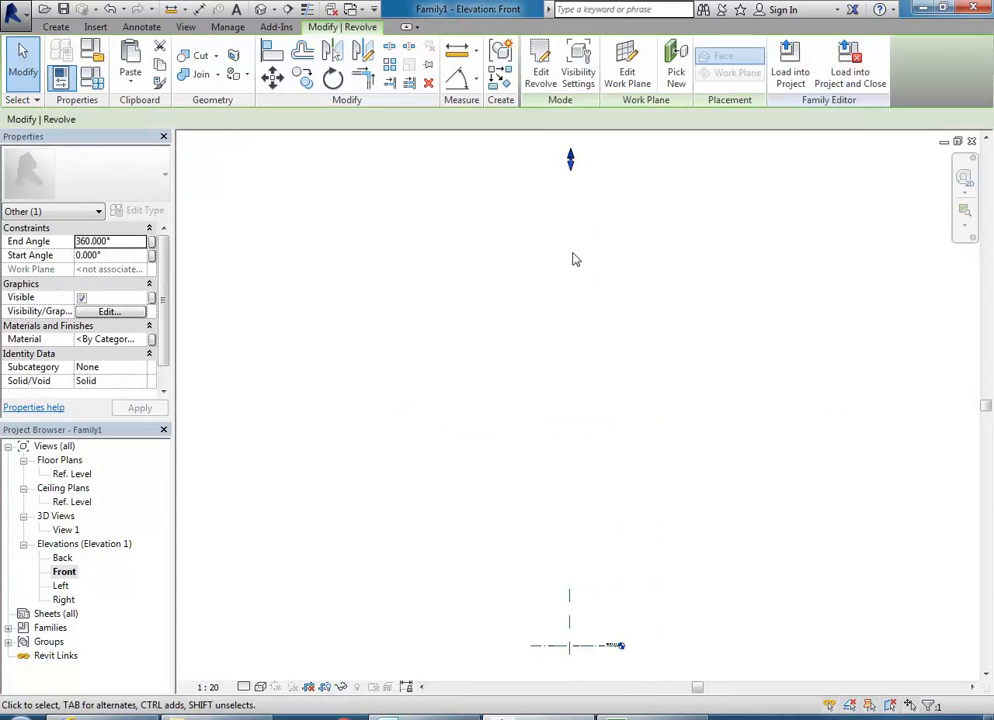
drag(570, 162, 532, 600)
scroll(513, 558, down, 4)
middle_drag(515, 530, 448, 380)
scroll(446, 386, down, 3)
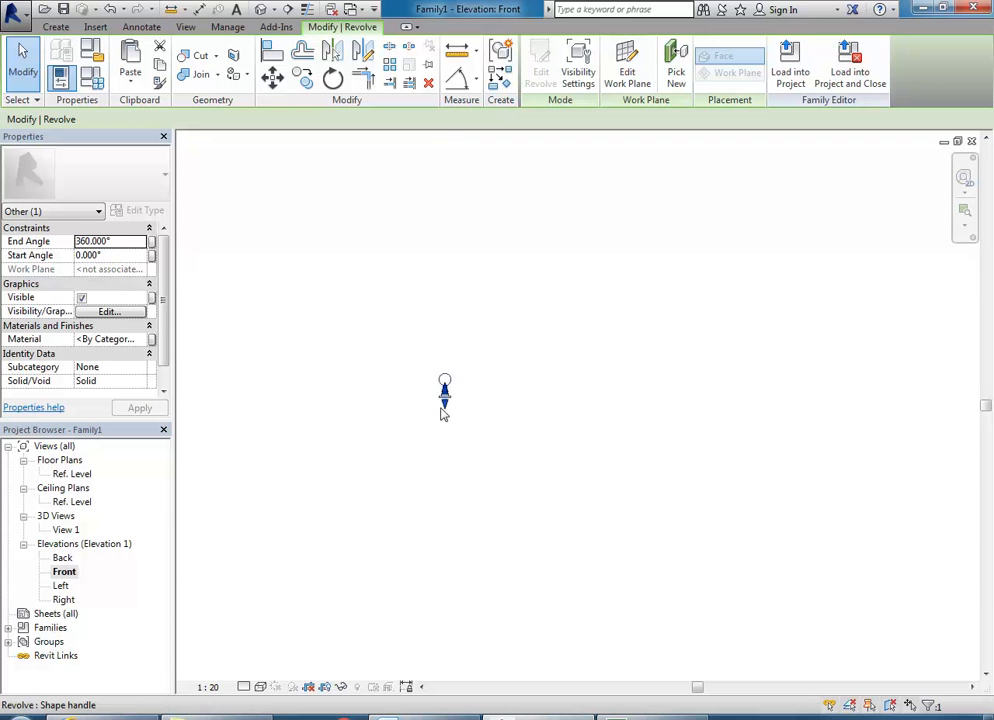
Bring the post the rest of the way down so its foot rests roughly on the reference level at the vertical reference plane
scroll(445, 399, up, 4)
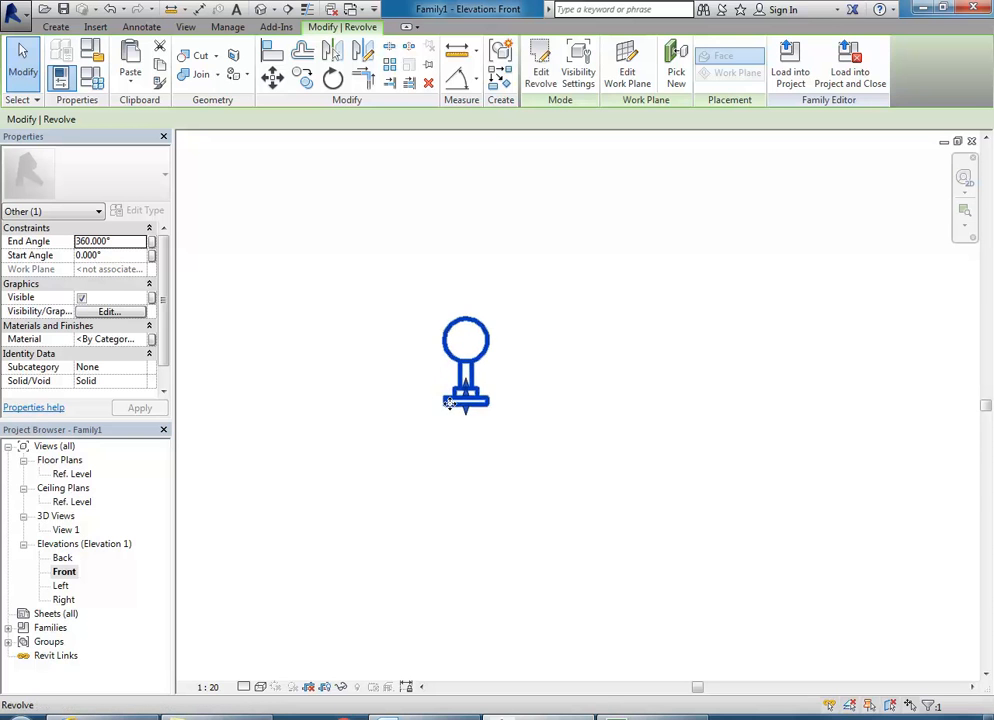
scroll(447, 404, down, 4)
middle_drag(426, 472, 499, 348)
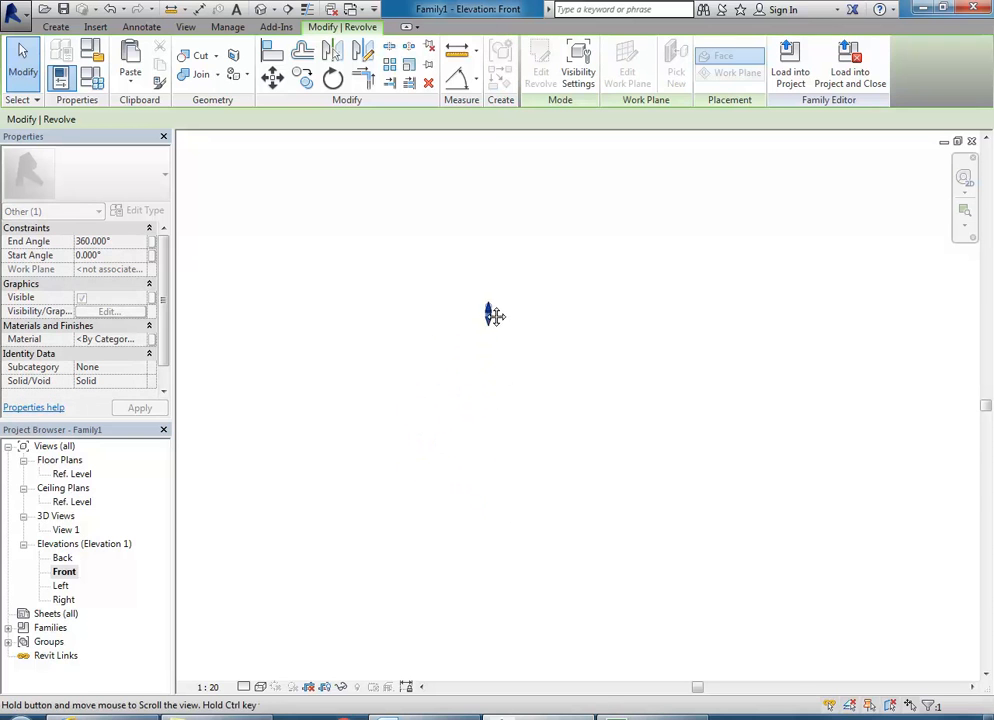
drag(491, 364, 524, 457)
middle_drag(525, 445, 463, 267)
scroll(420, 397, down, 3)
scroll(382, 540, up, 1)
drag(433, 346, 443, 593)
scroll(382, 573, up, 2)
scroll(390, 590, up, 5)
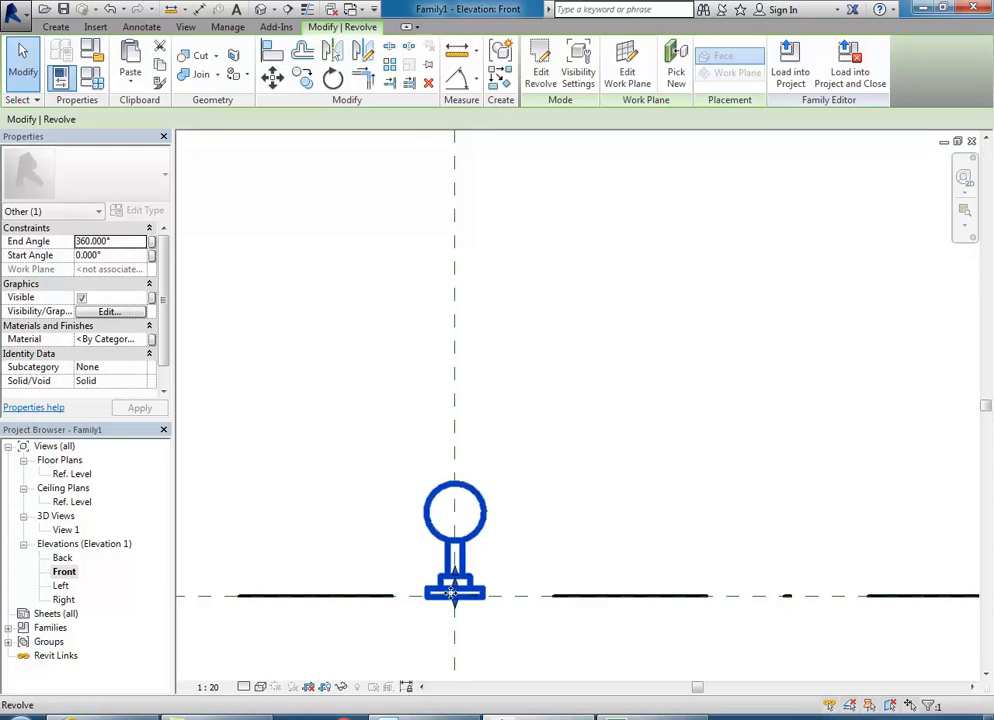
Move the post in the Front elevation so its base centre sits exactly on the reference level at the vertical reference plane
scroll(434, 612, up, 5)
scroll(455, 545, down, 4)
middle_drag(457, 546, 434, 497)
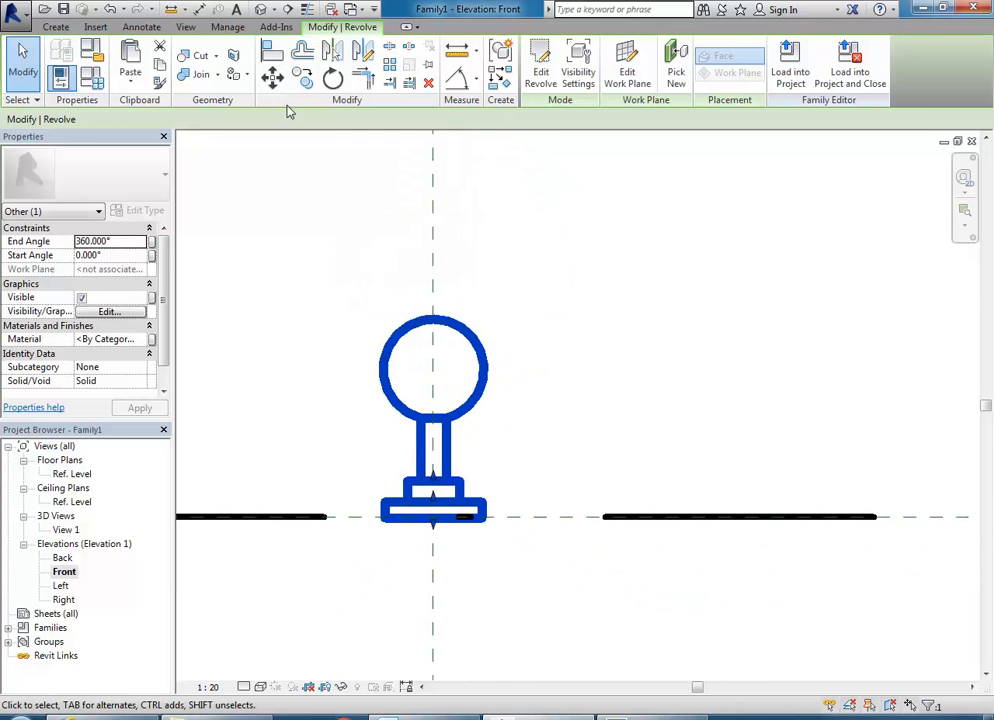
click(272, 78)
scroll(448, 524, up, 2)
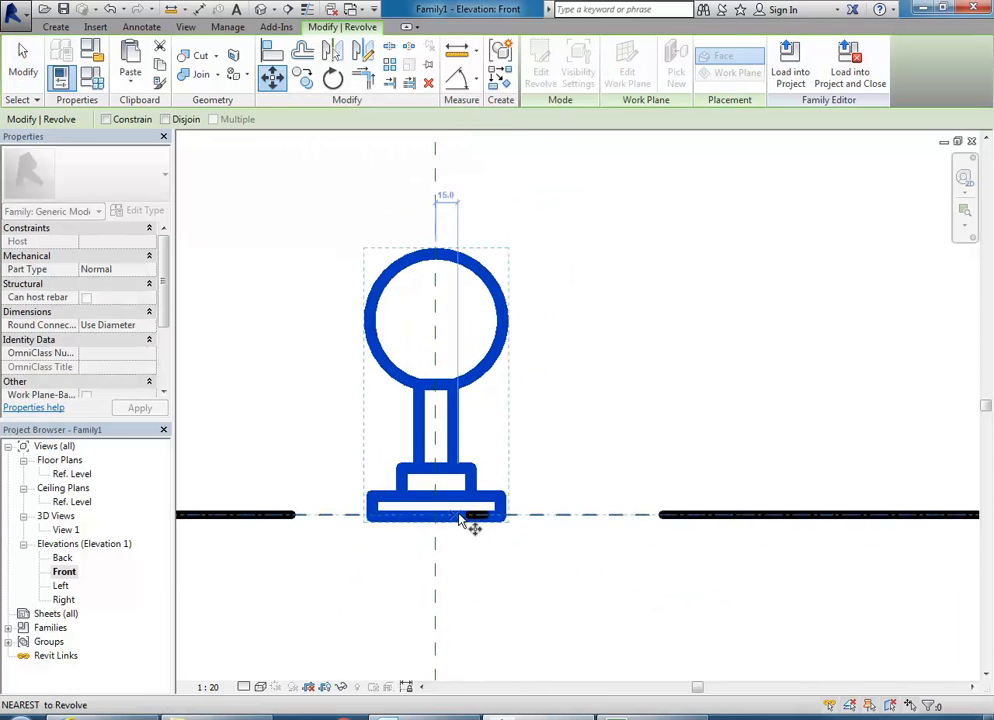
click(440, 524)
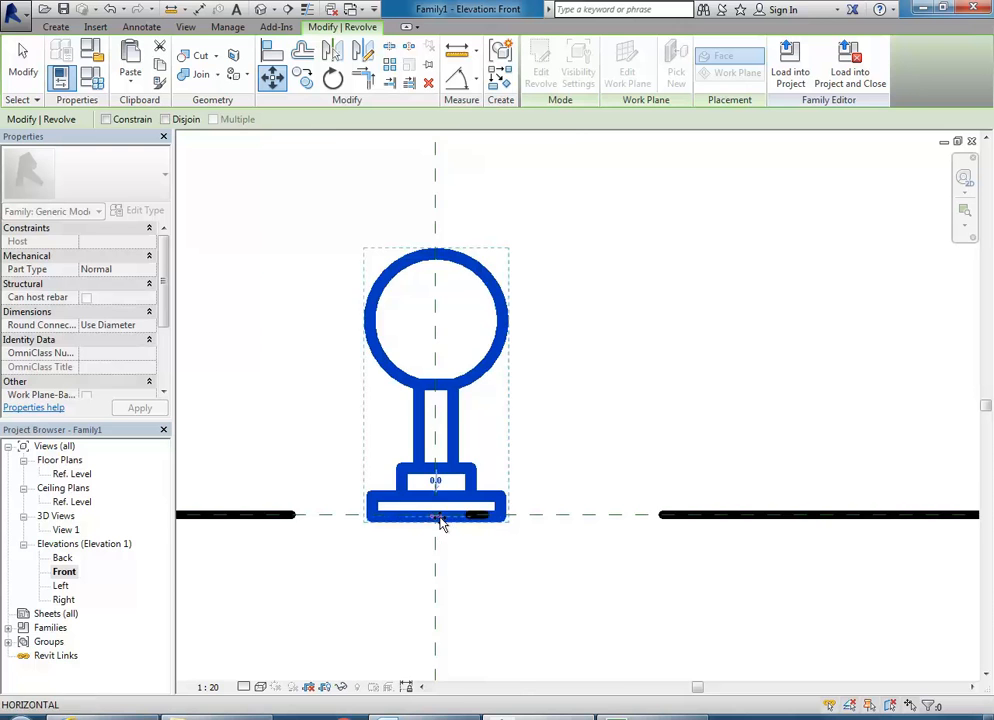
scroll(435, 522, up, 3)
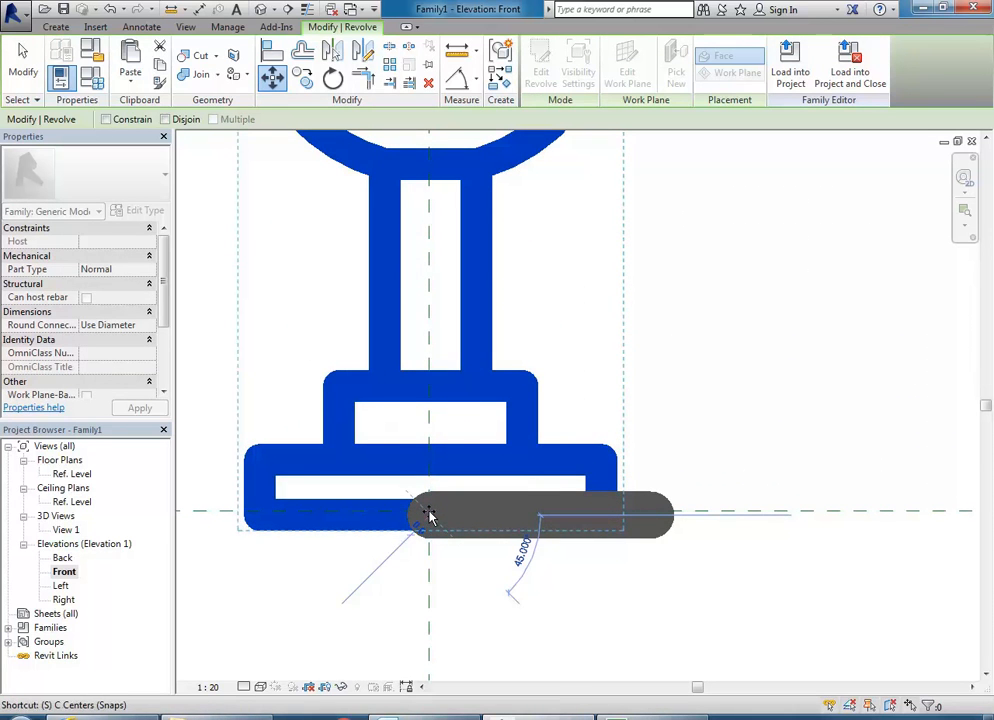
click(428, 515)
Open the Ref. Level floor plan and move the post vertically so it is centred on the intersection of the reference planes
double_click(72, 473)
scroll(490, 388, up, 5)
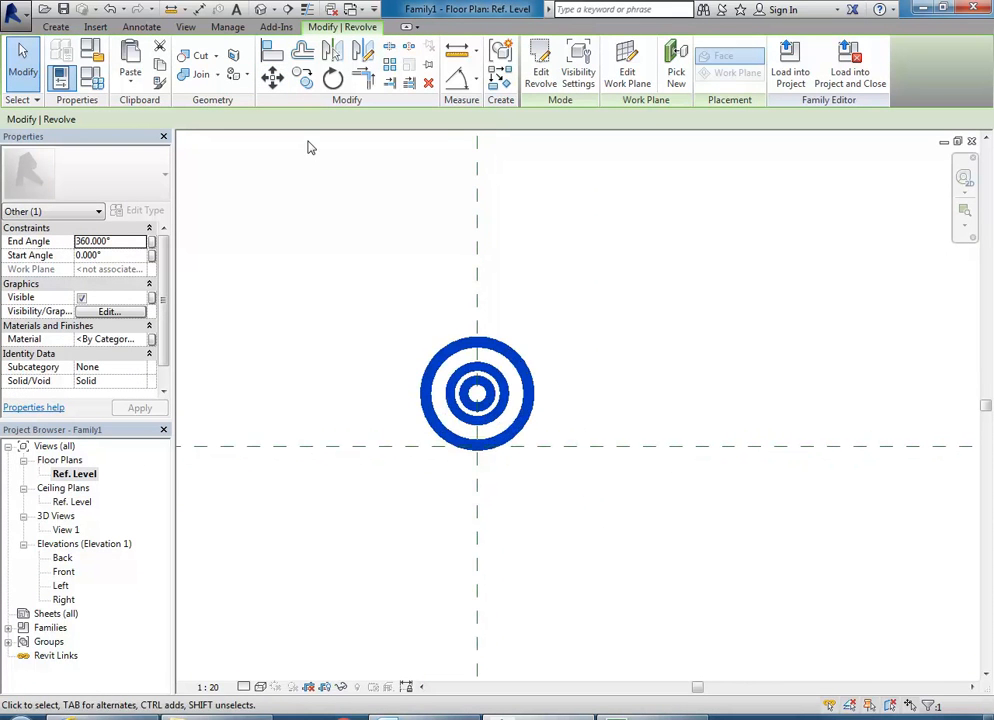
click(272, 77)
click(428, 394)
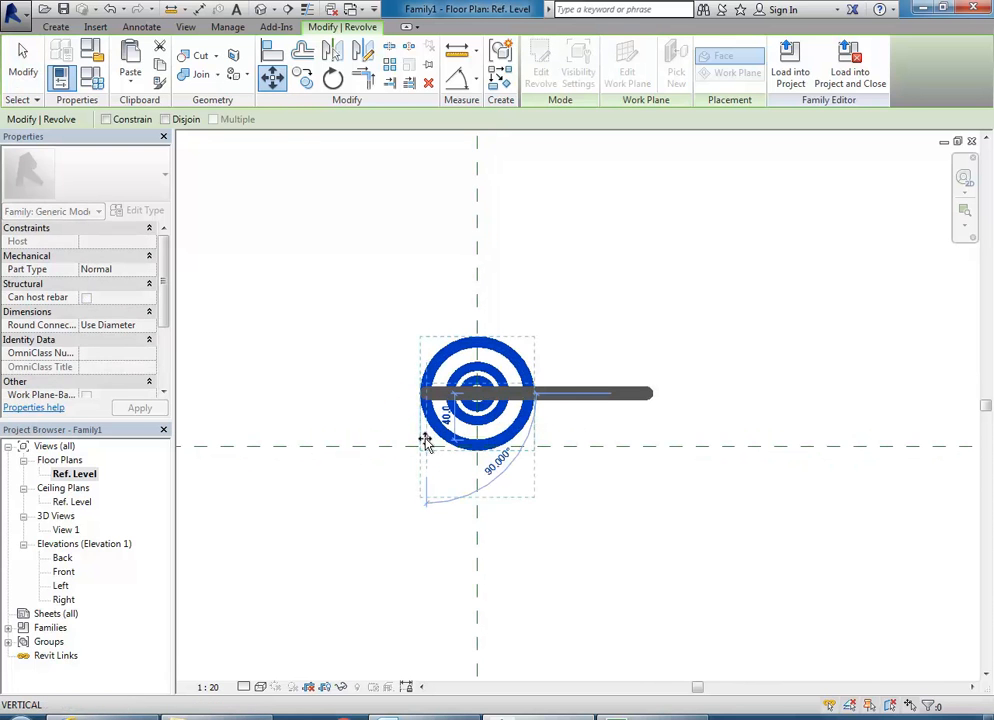
click(427, 446)
click(284, 413)
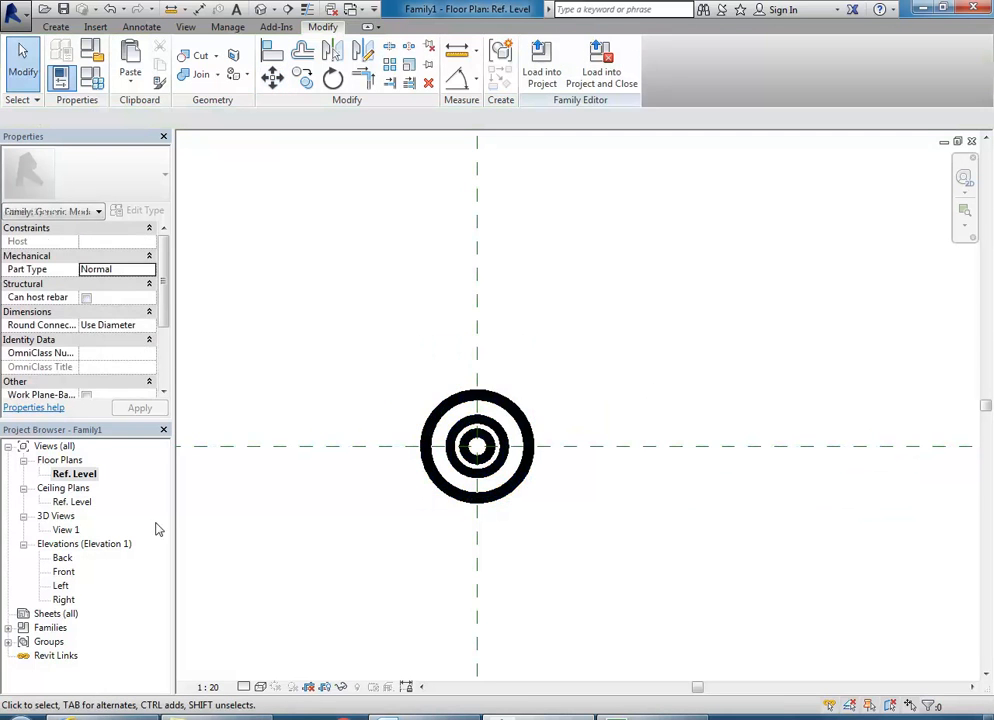
Show the whole post in 3D View 1 from slightly above and set the visual style to Shaded
double_click(66, 529)
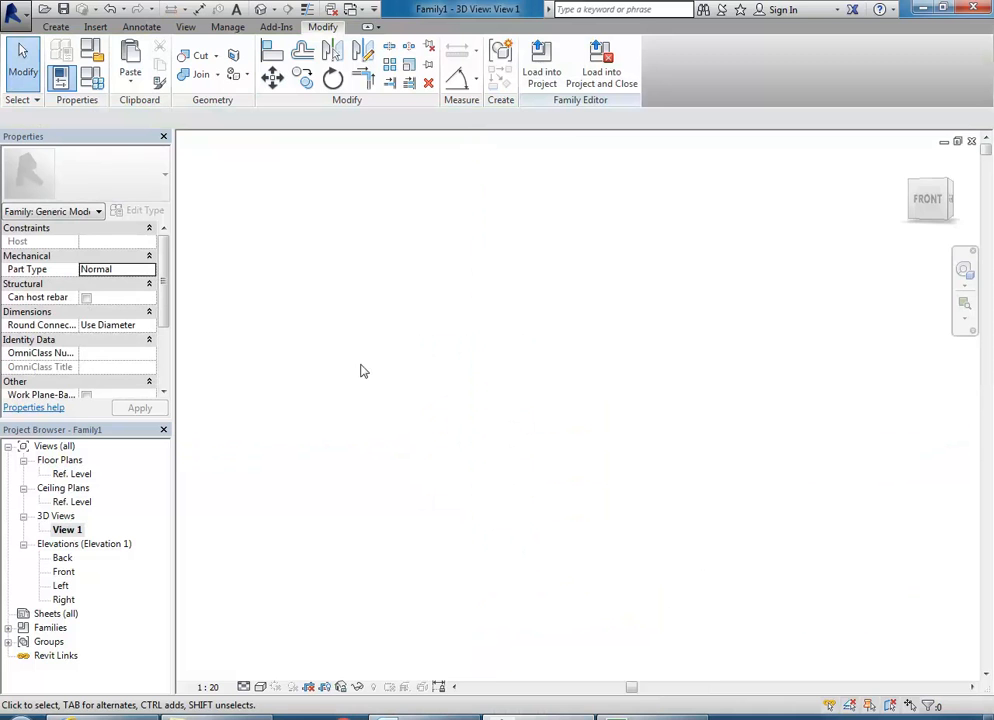
right_click(430, 342)
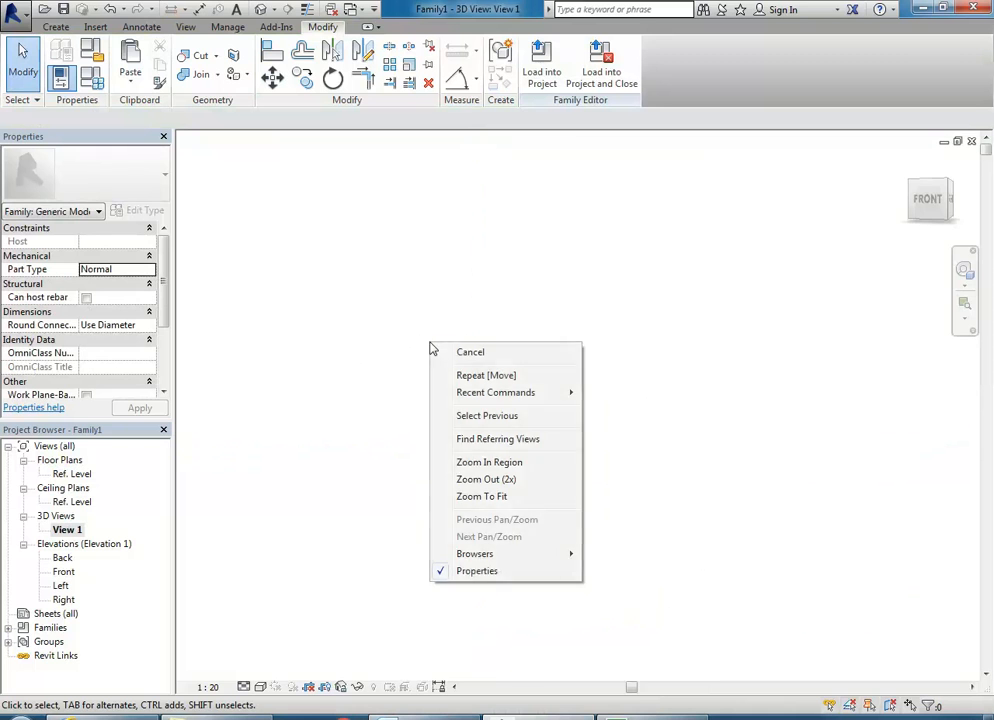
click(469, 497)
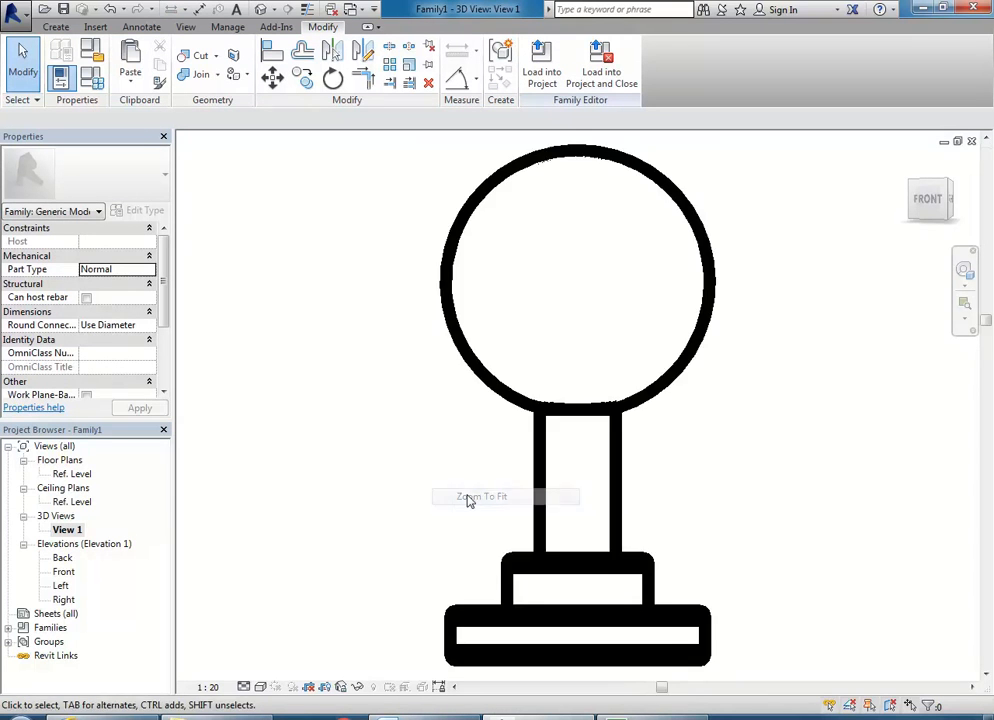
shift+middle_drag(402, 413, 473, 477)
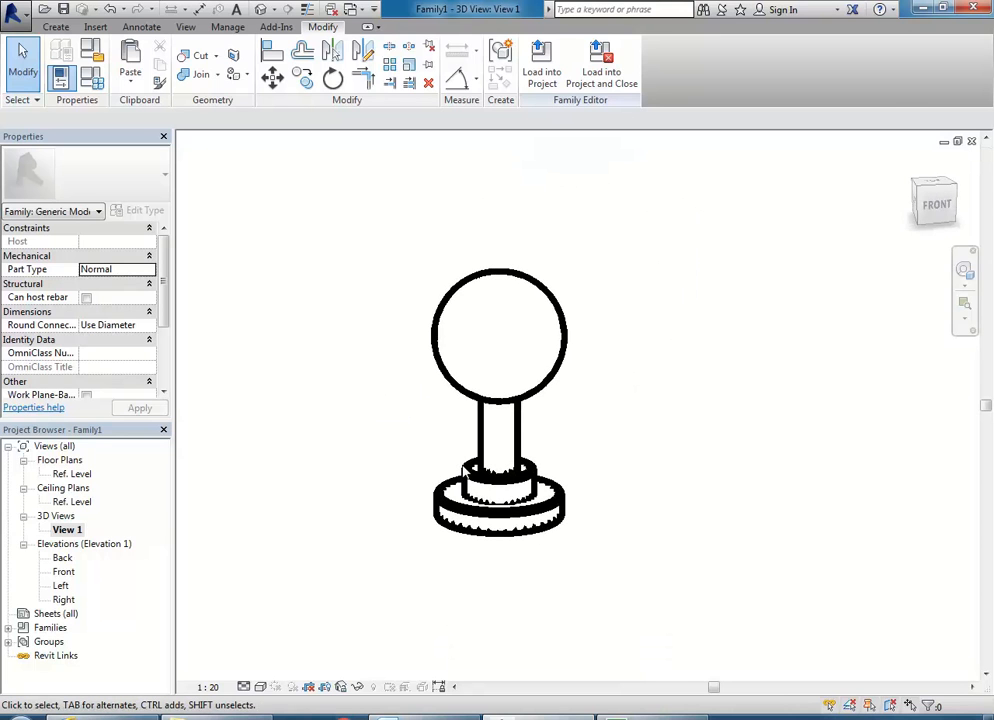
key(s)
key(d)
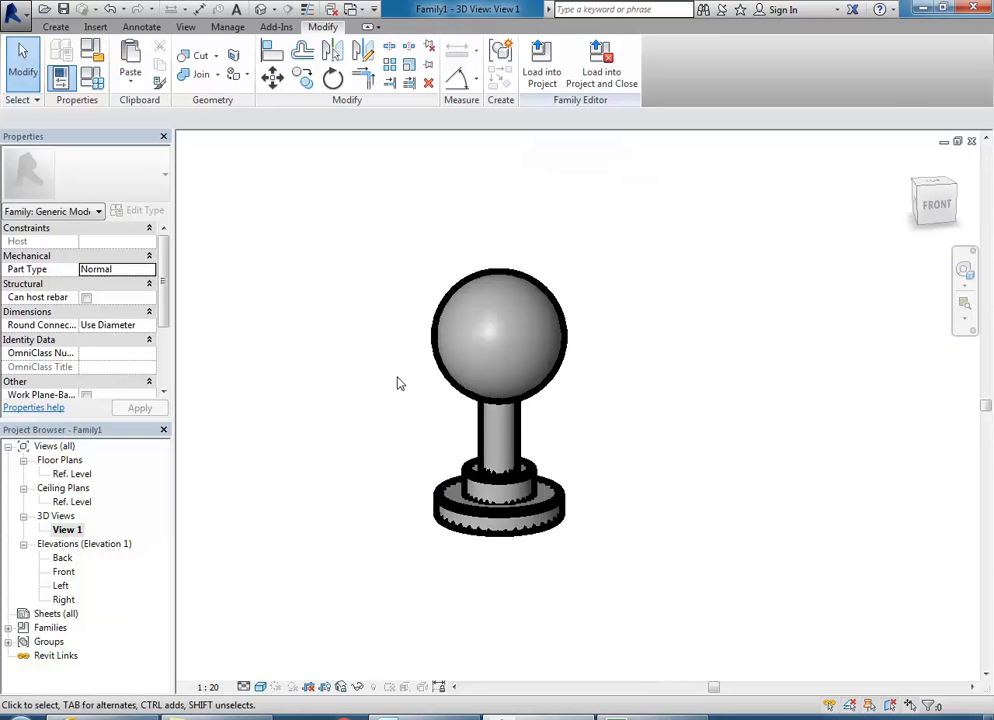
middle_drag(399, 383, 447, 400)
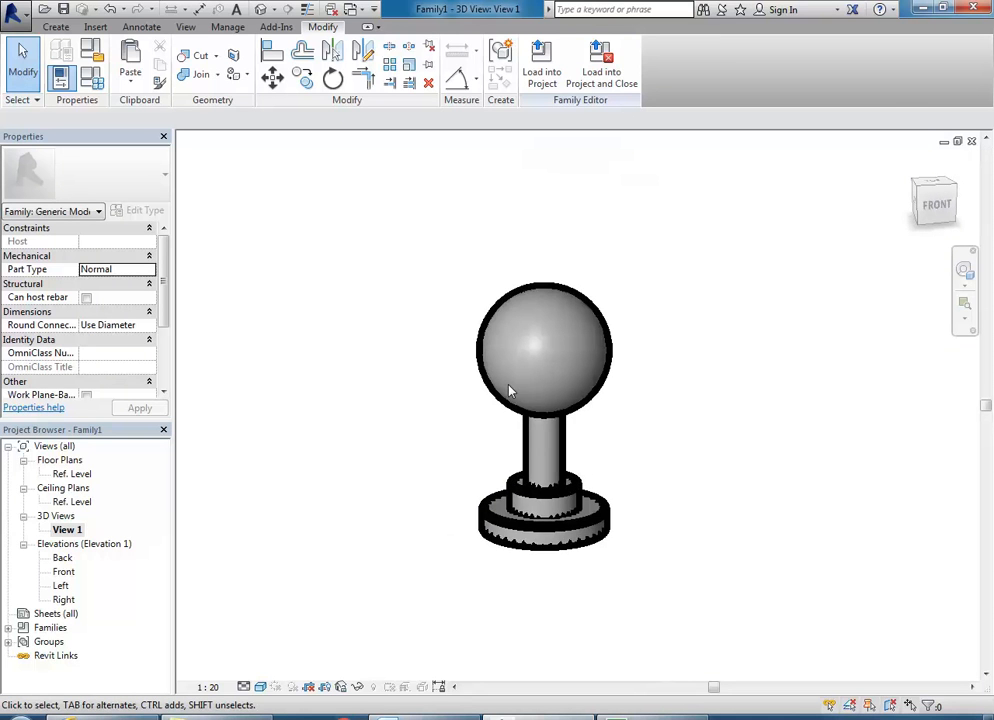
Open the post's revolve profile to inspect the sketch, and finish it without changes
click(530, 460)
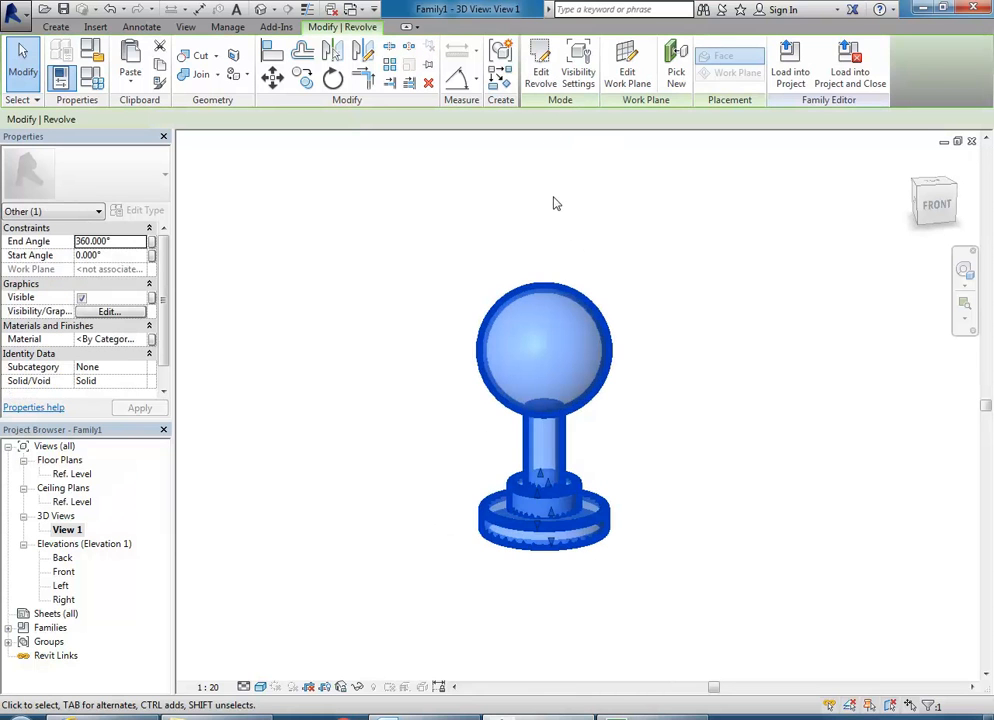
click(540, 65)
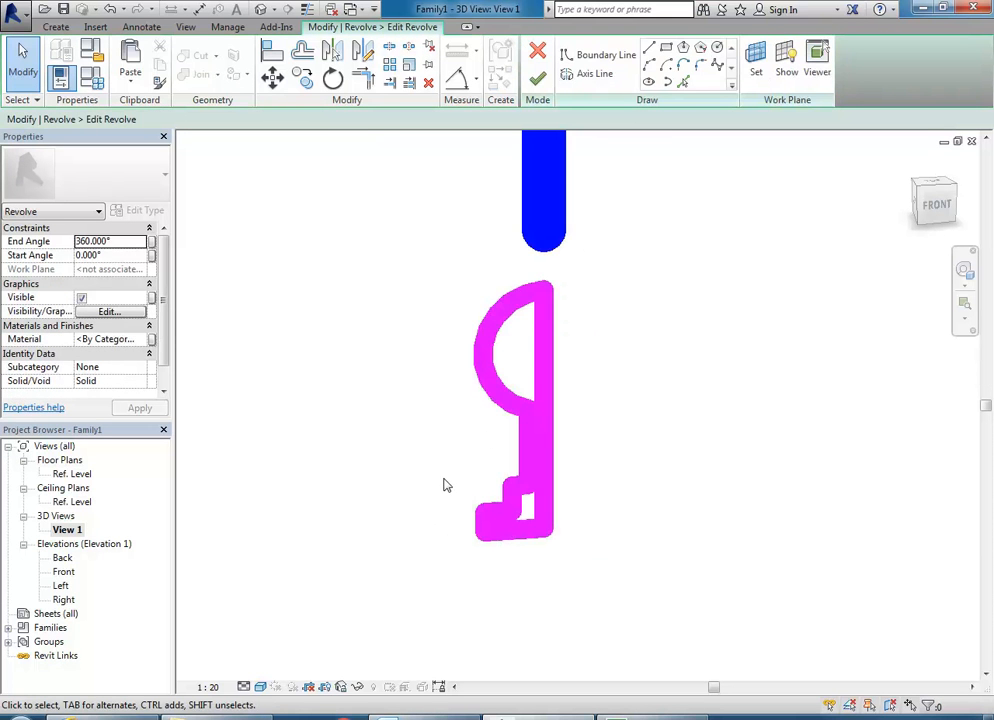
click(538, 78)
click(383, 333)
scroll(388, 382, down, 1)
middle_drag(388, 382, 399, 405)
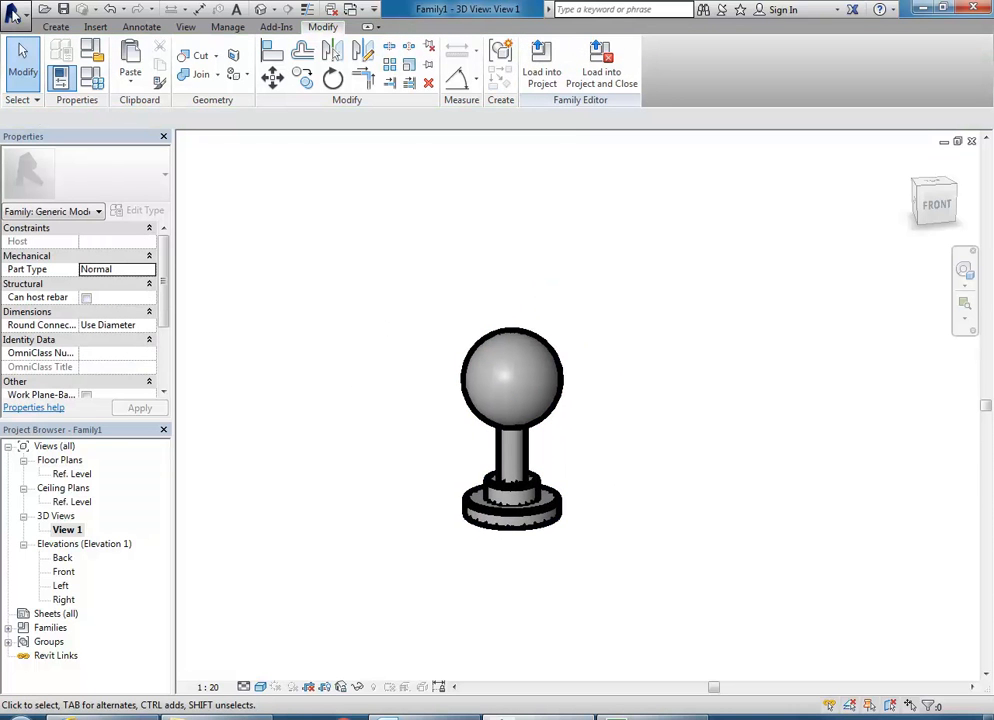
Open the material choice for the selected post and display the Metal category of the Autodesk Materials library
click(490, 505)
middle_drag(443, 468, 407, 460)
scroll(407, 460, up, 2)
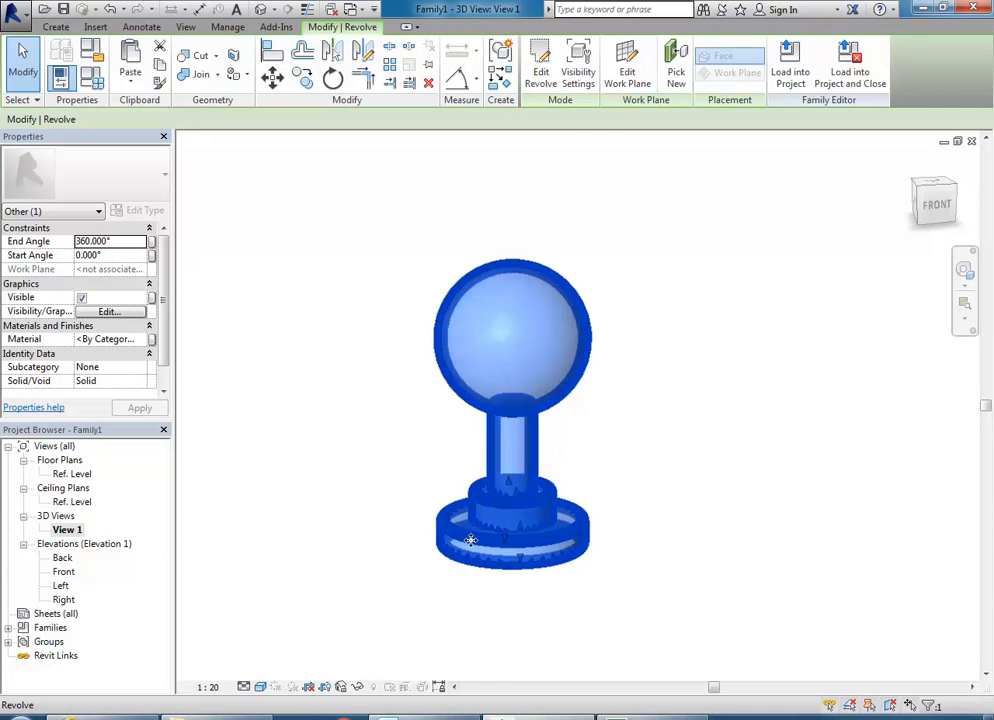
click(146, 340)
click(146, 340)
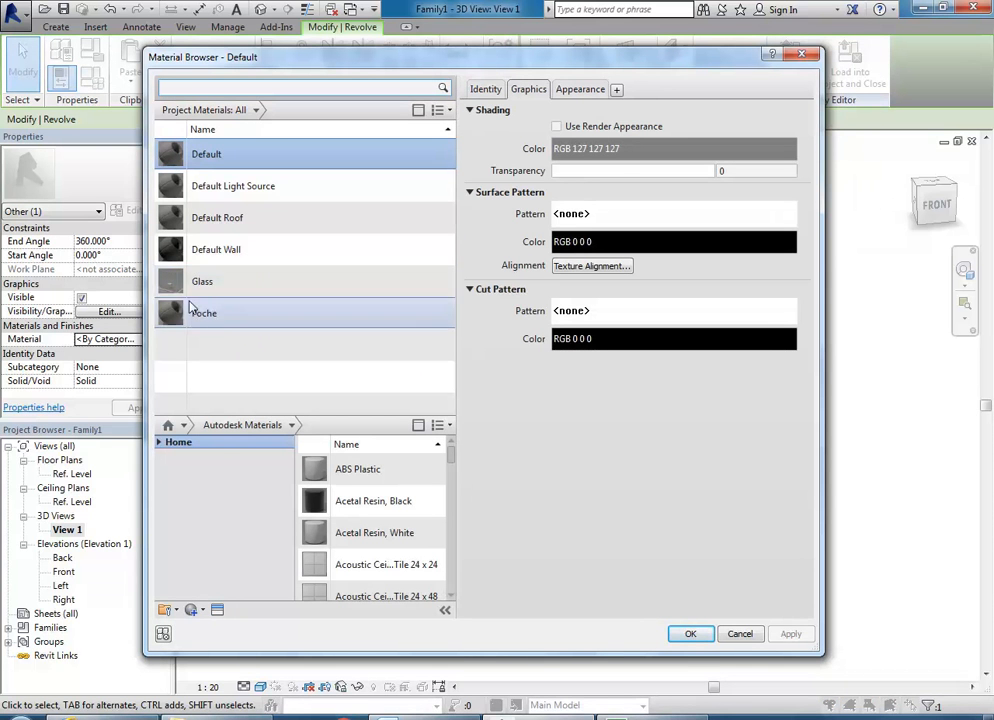
click(159, 442)
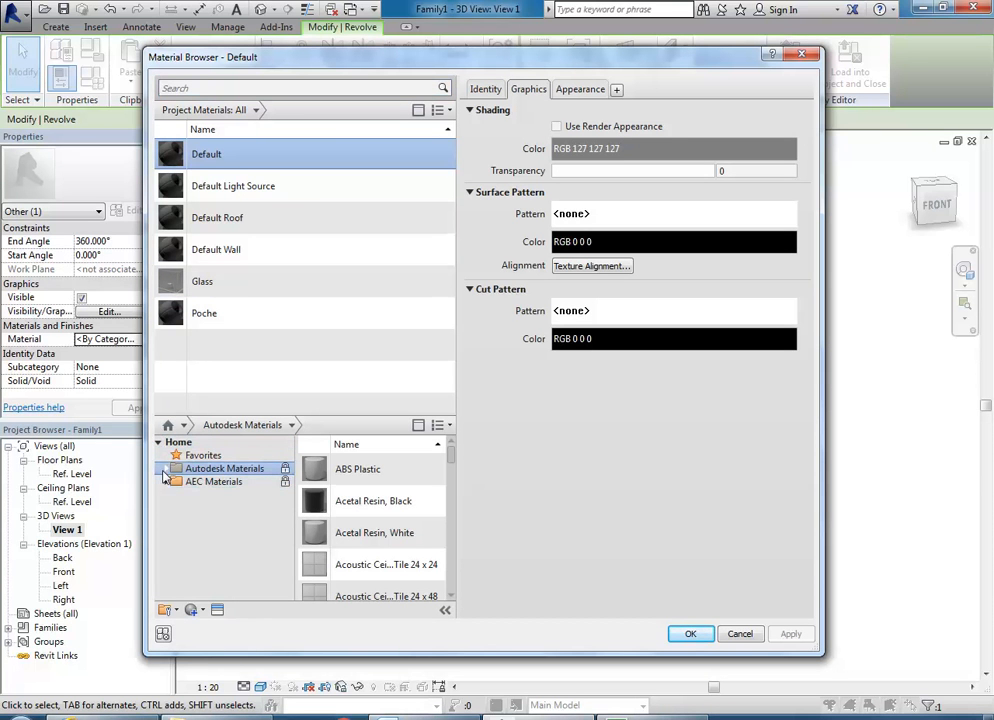
click(165, 469)
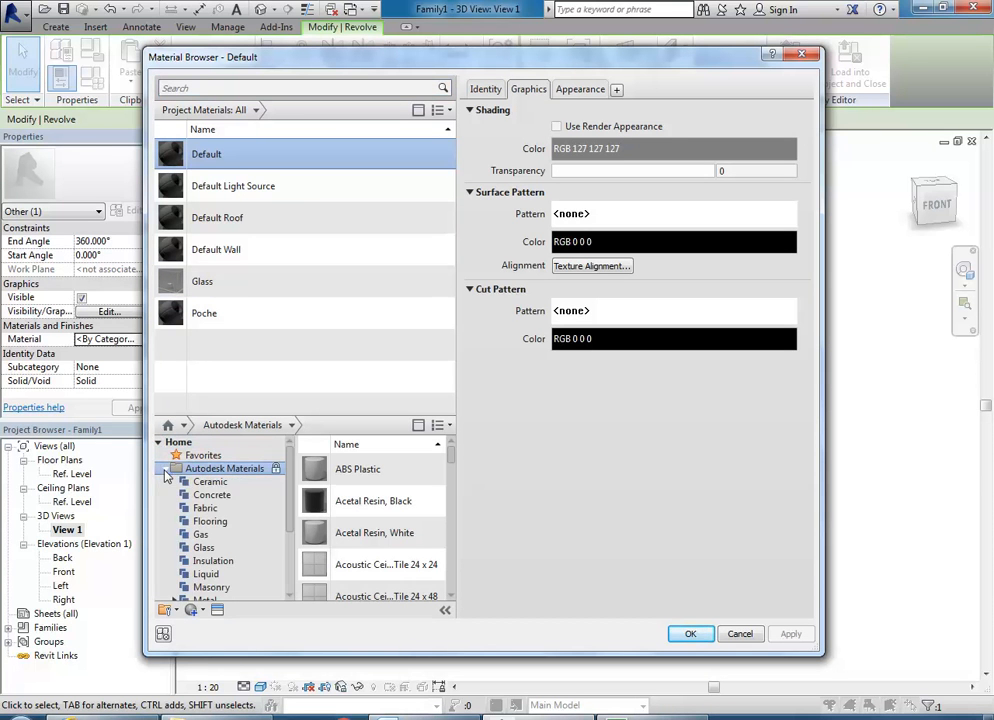
click(205, 600)
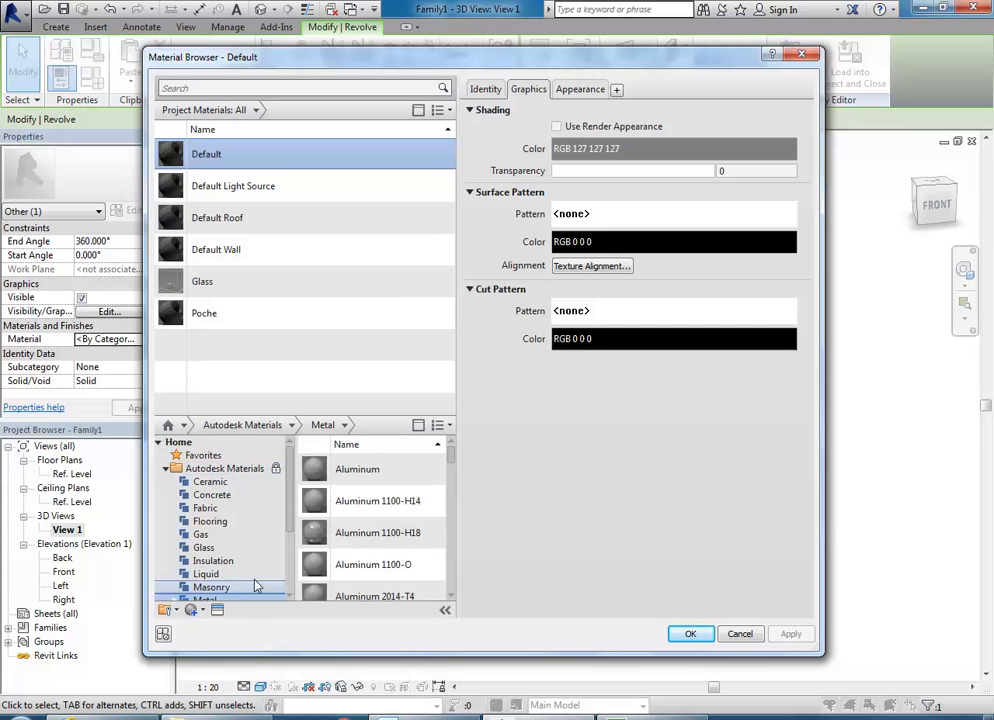
Add Brass from the Metal library to the family's materials, review its appearance and graphics settings, and assign it to the post
click(415, 501)
drag(450, 461, 457, 502)
scroll(457, 500, up, 4)
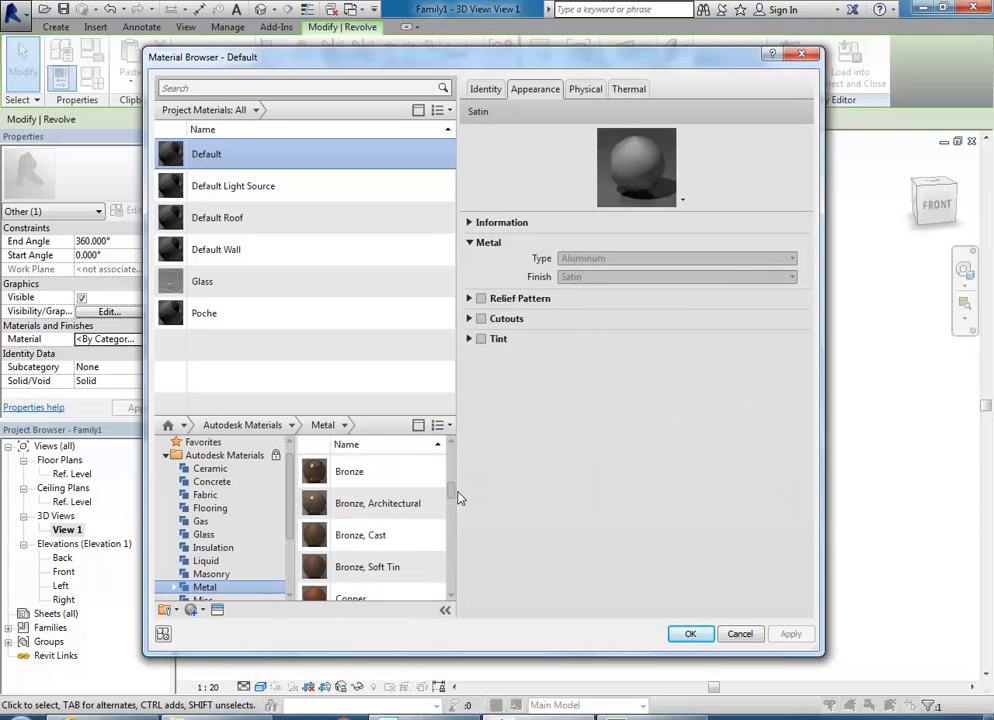
click(345, 481)
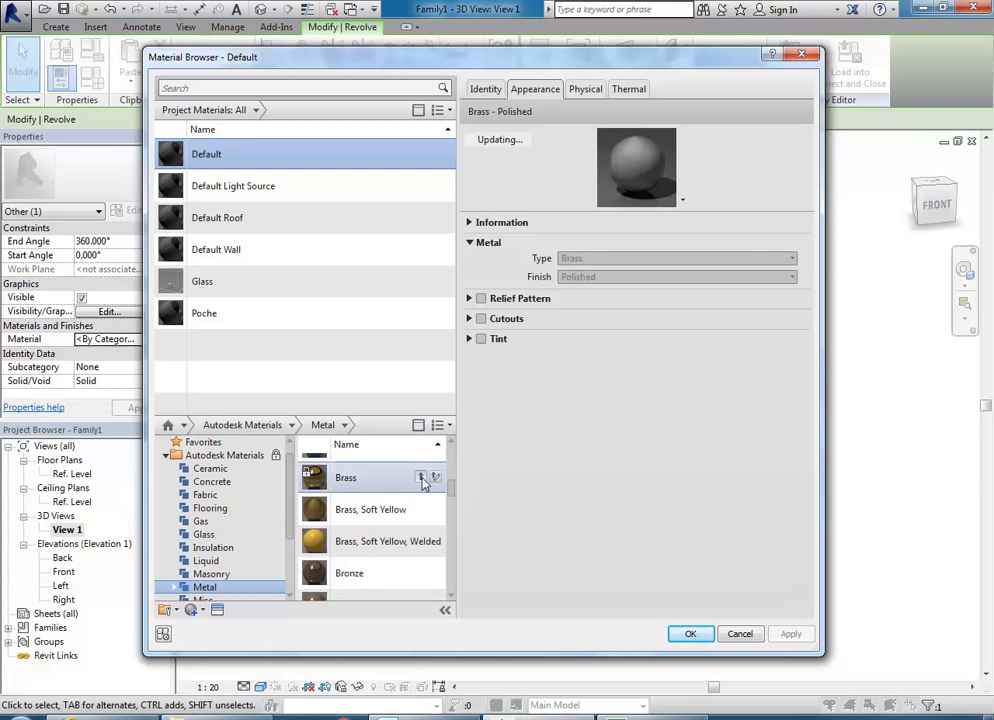
click(421, 478)
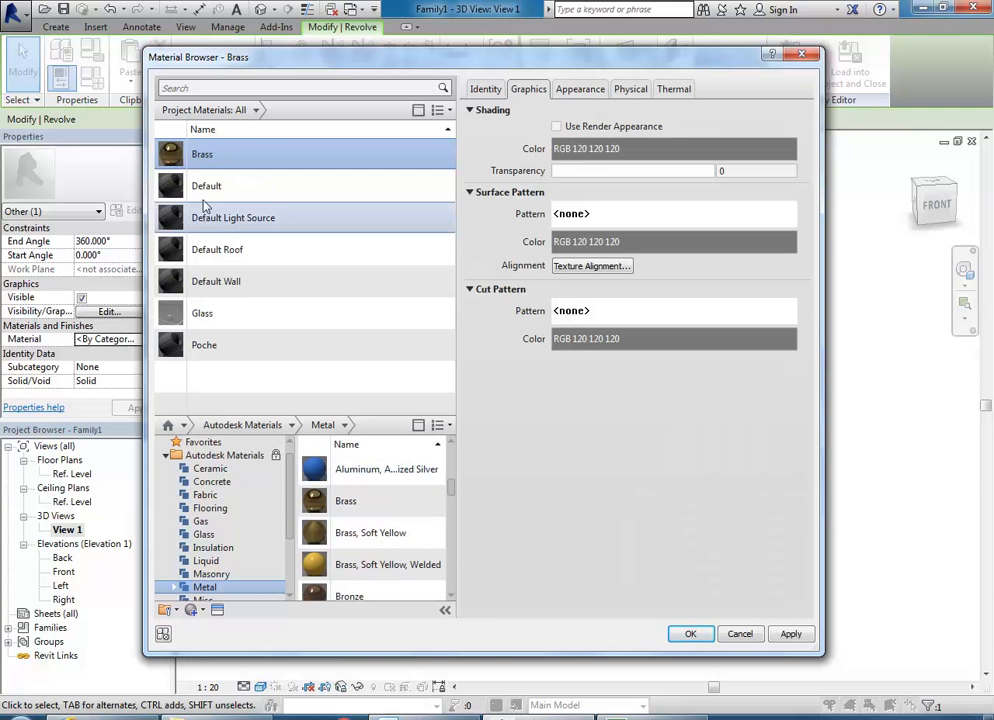
click(580, 89)
click(528, 89)
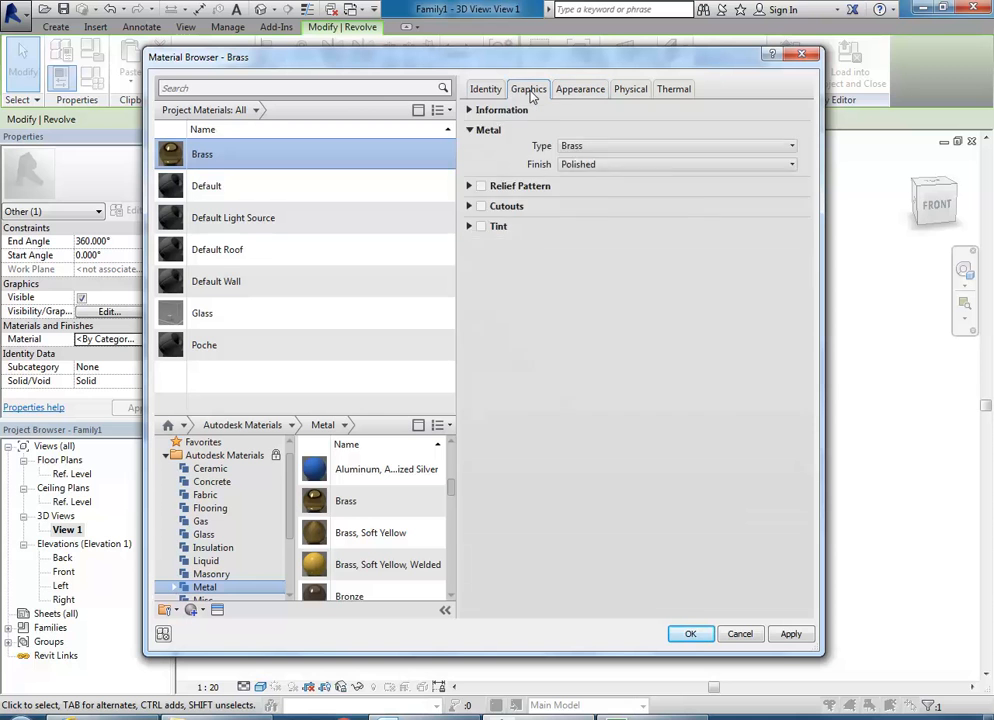
click(582, 92)
click(528, 89)
click(690, 635)
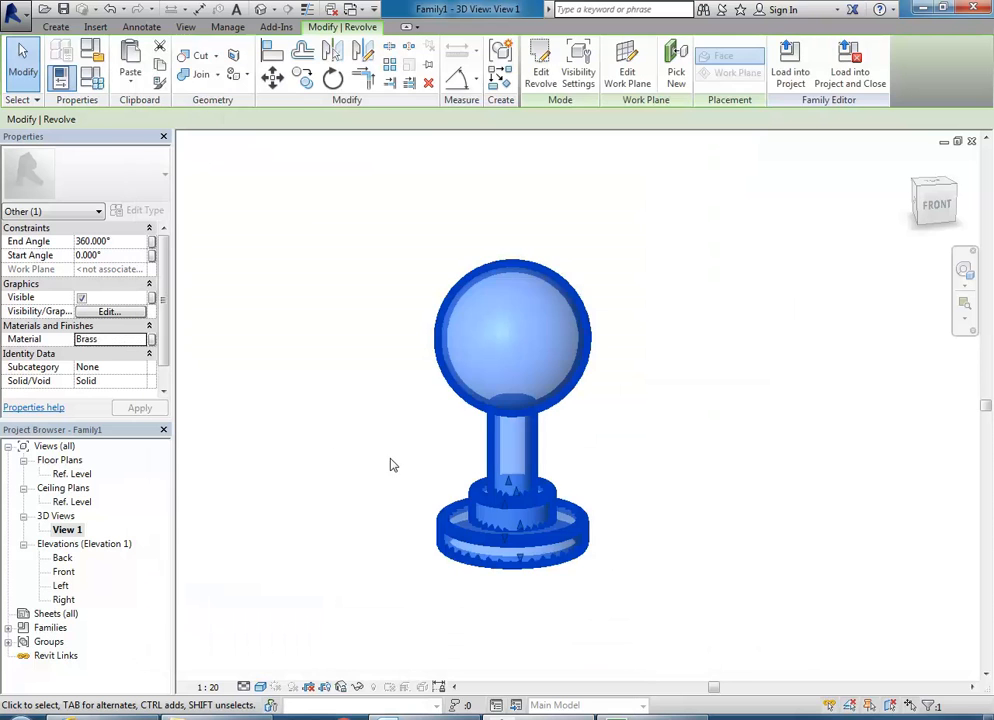
click(345, 429)
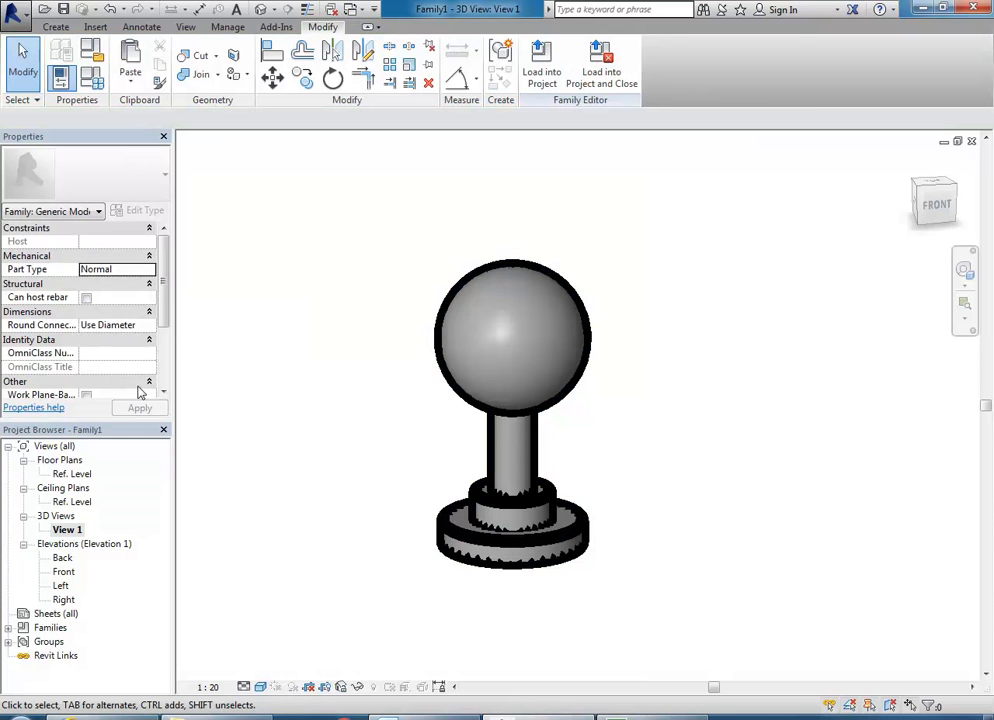
Associate the post's material with a new type parameter named "Footrest bracket material" under Materials and Finishes
click(474, 536)
click(119, 340)
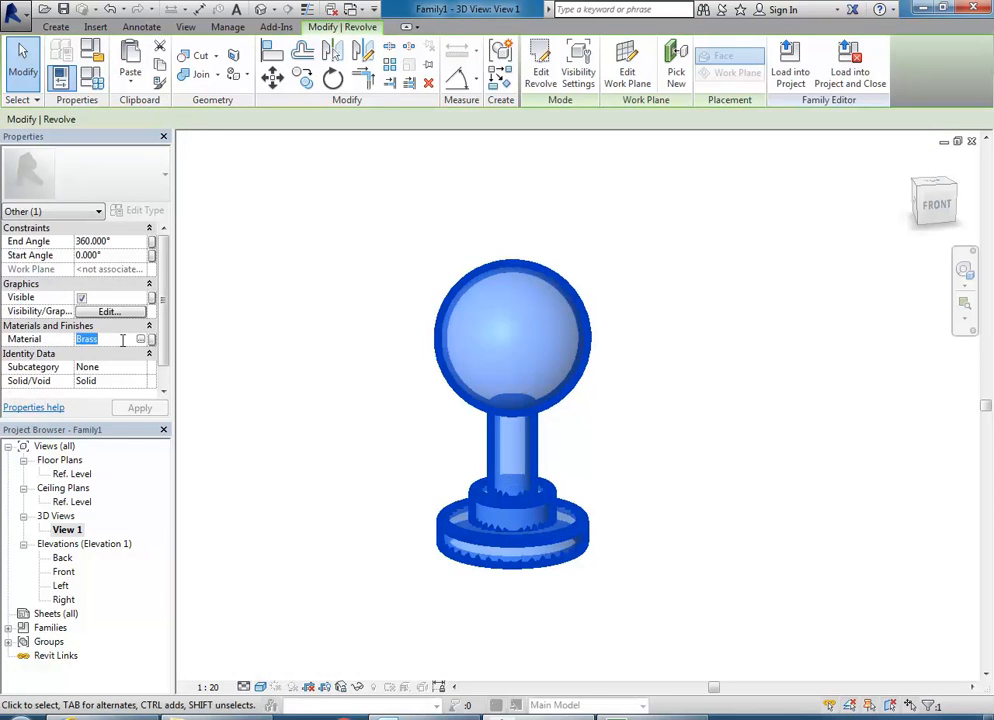
click(152, 341)
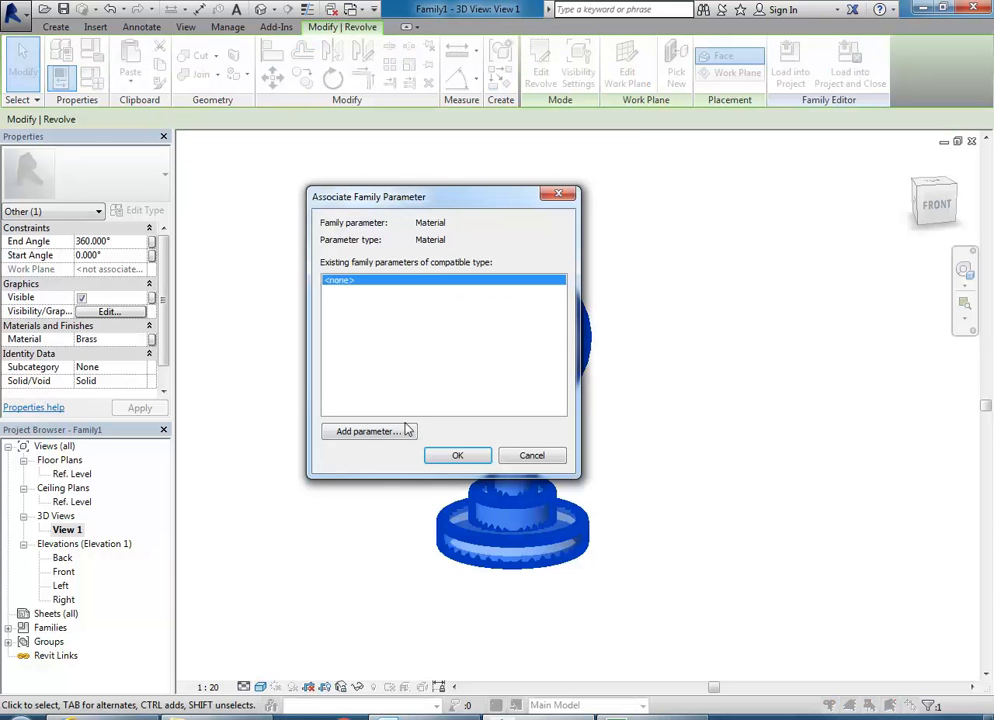
click(370, 436)
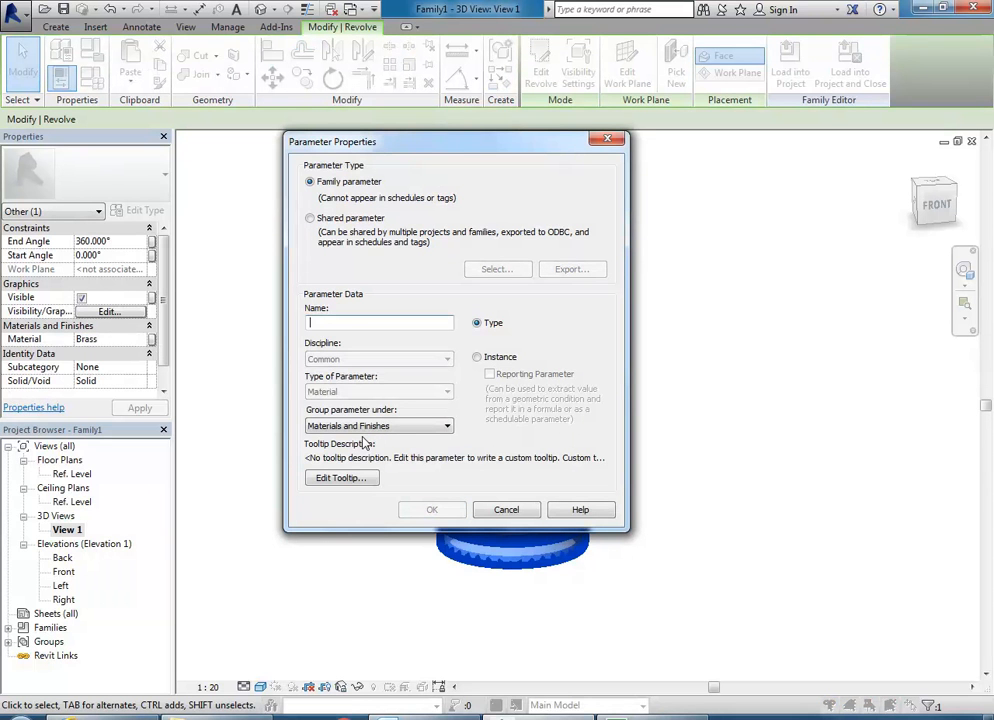
text(Footrest bracket material)
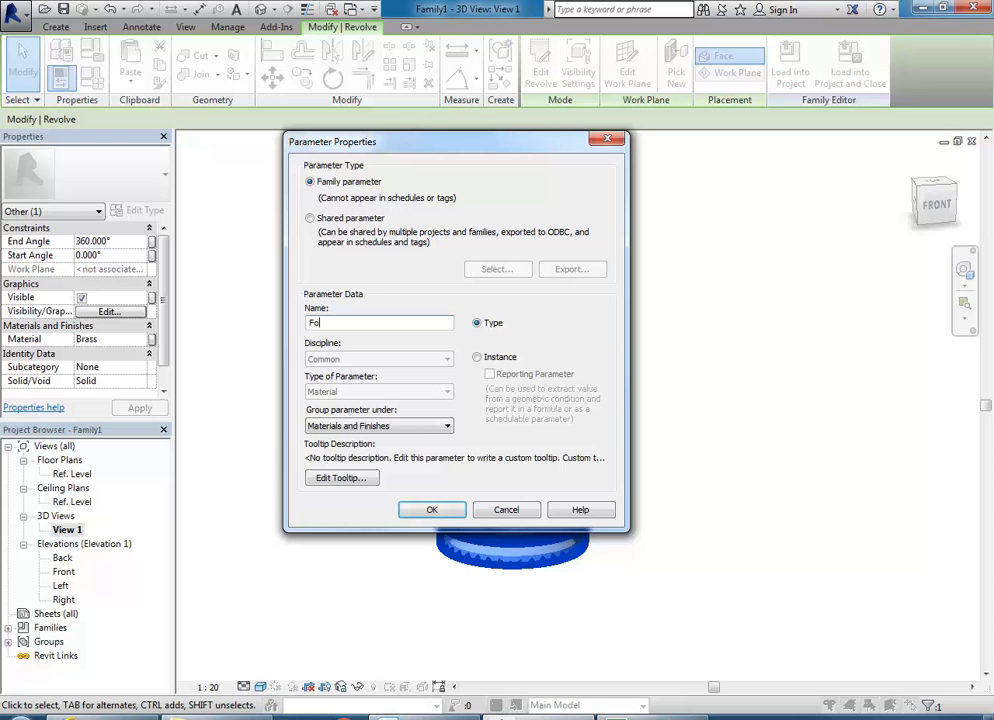
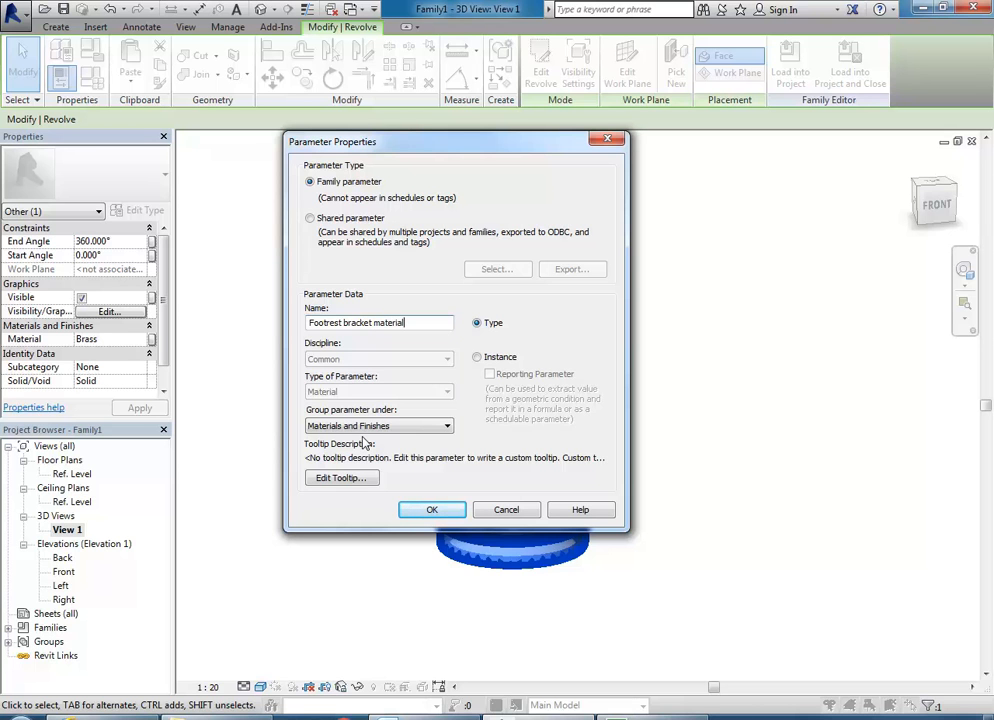
click(430, 509)
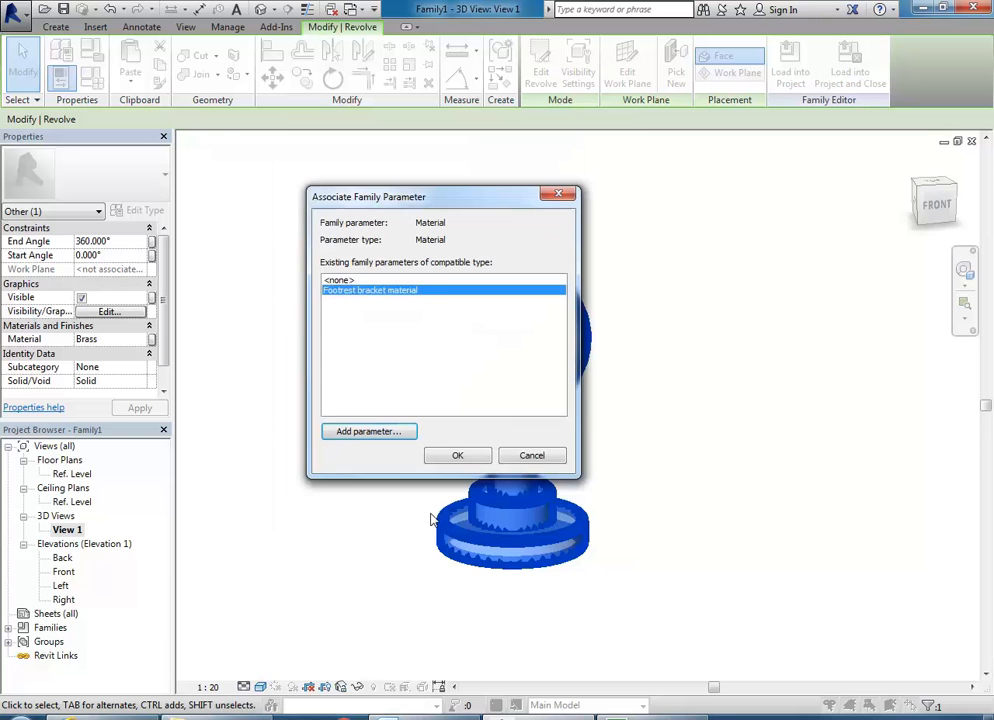
click(453, 456)
click(396, 425)
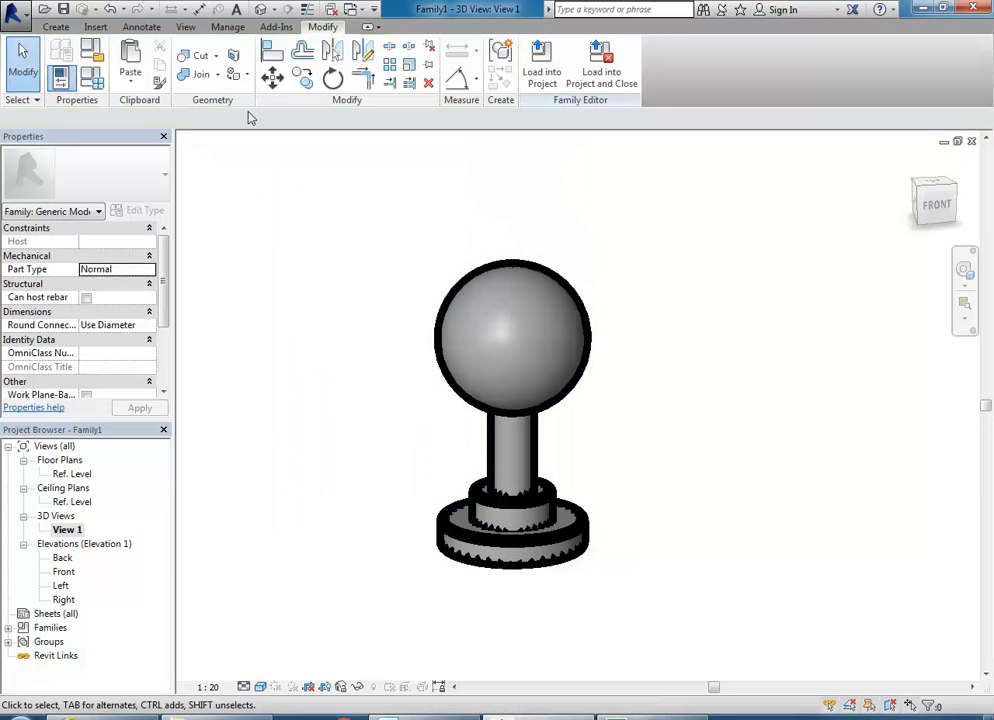
Set the Brass material's shading to use its render appearance and view the post in 3D
click(227, 27)
click(68, 55)
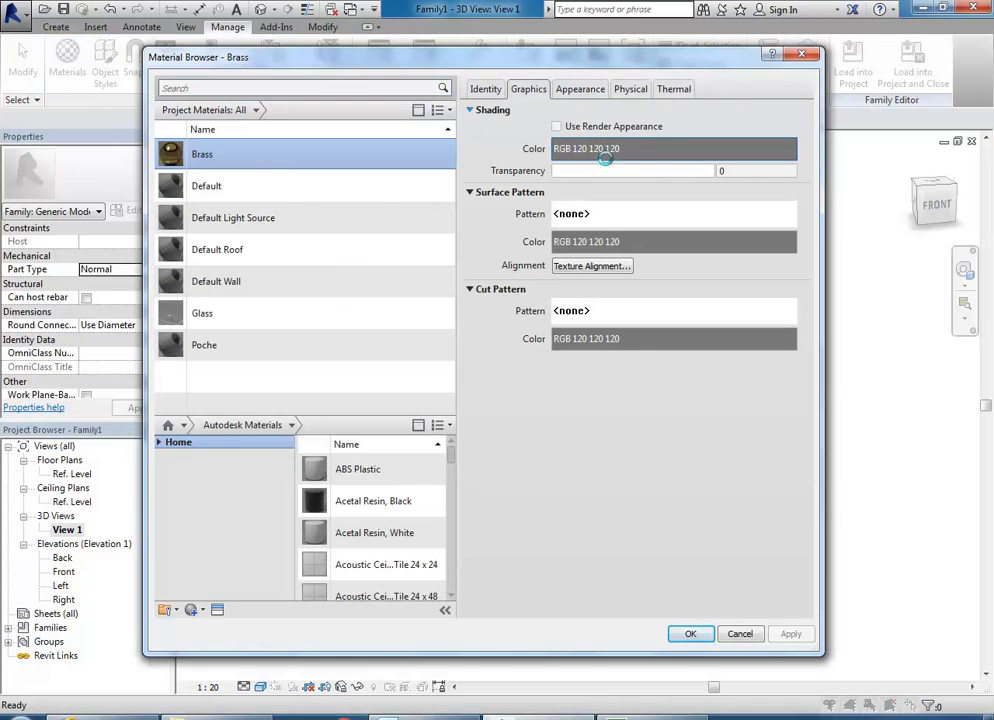
click(558, 491)
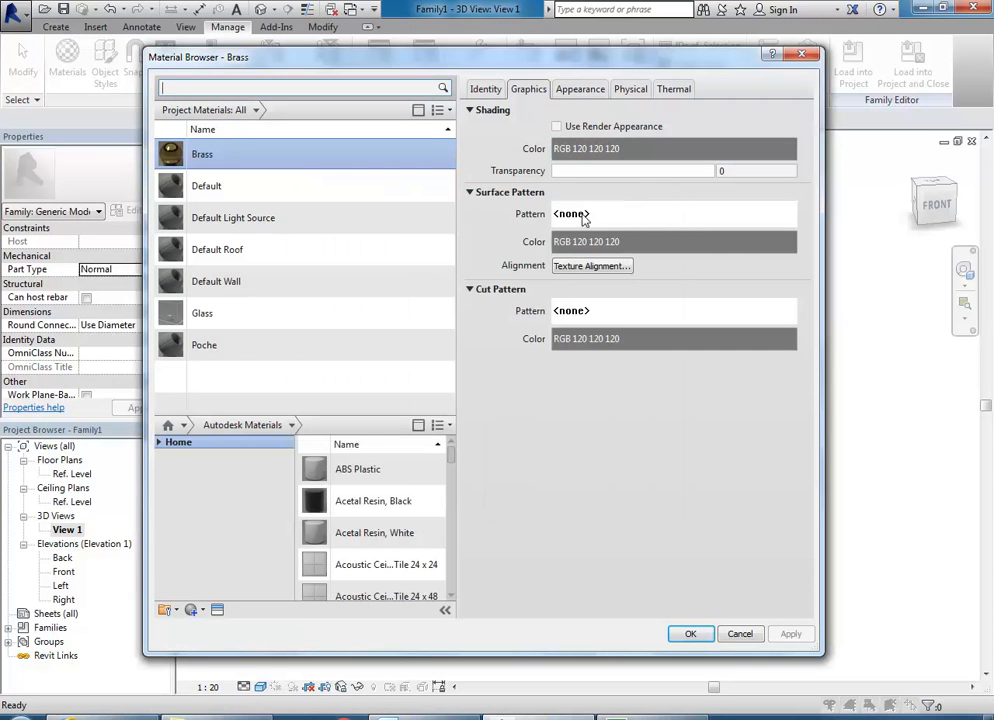
click(556, 126)
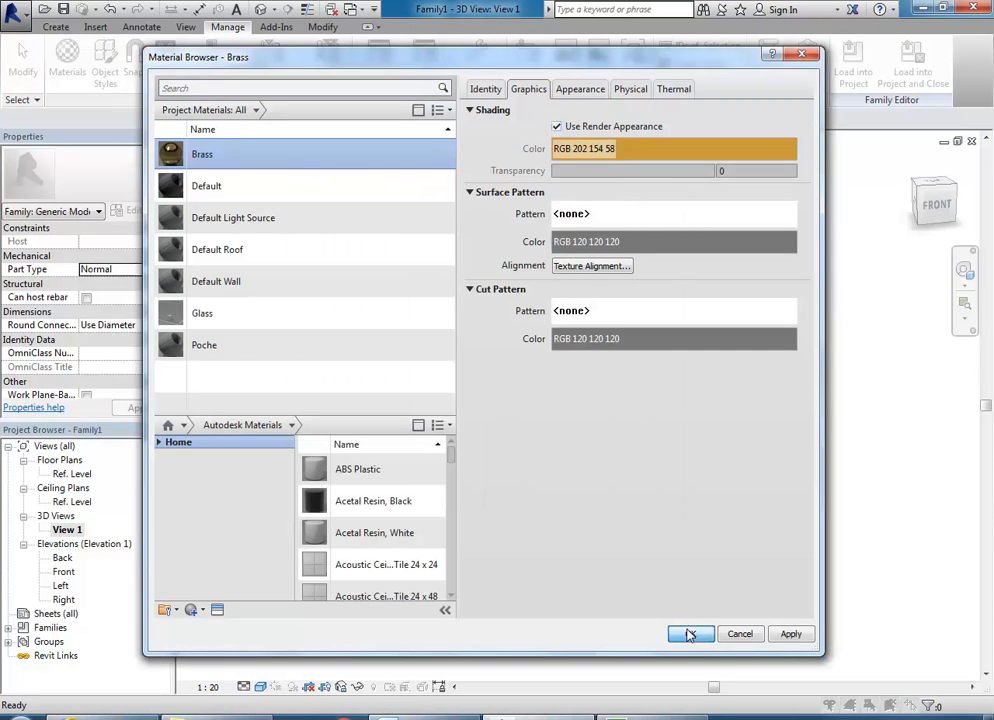
click(690, 634)
scroll(362, 360, down, 1)
shift+middle_drag(364, 360, 390, 395)
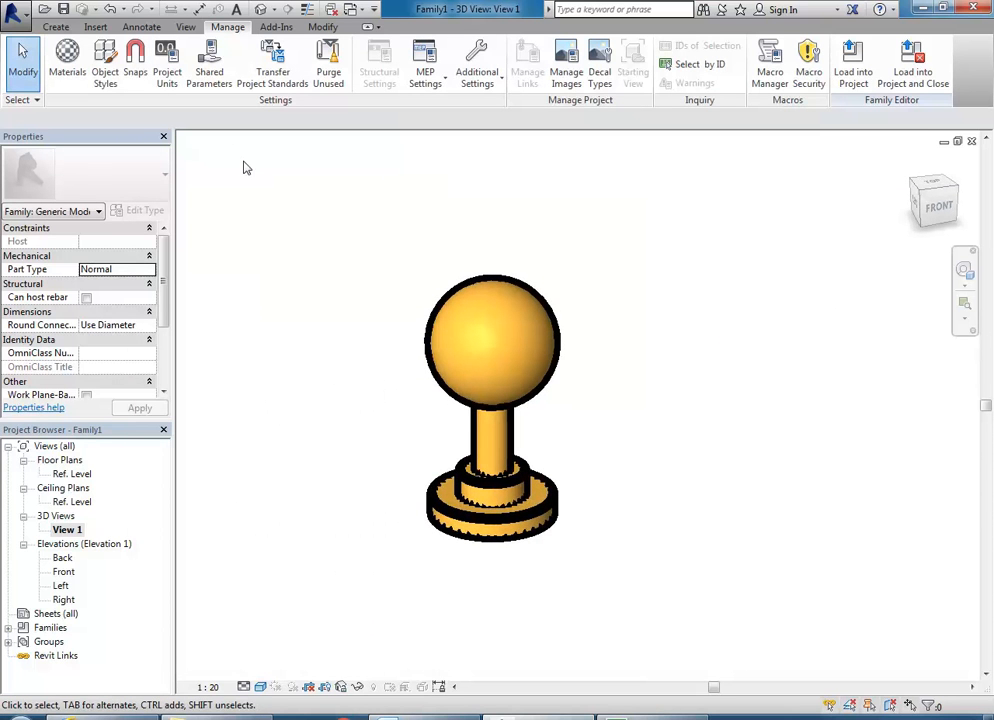
Start saving the current family as a family file
click(14, 10)
mouse_move(36, 190)
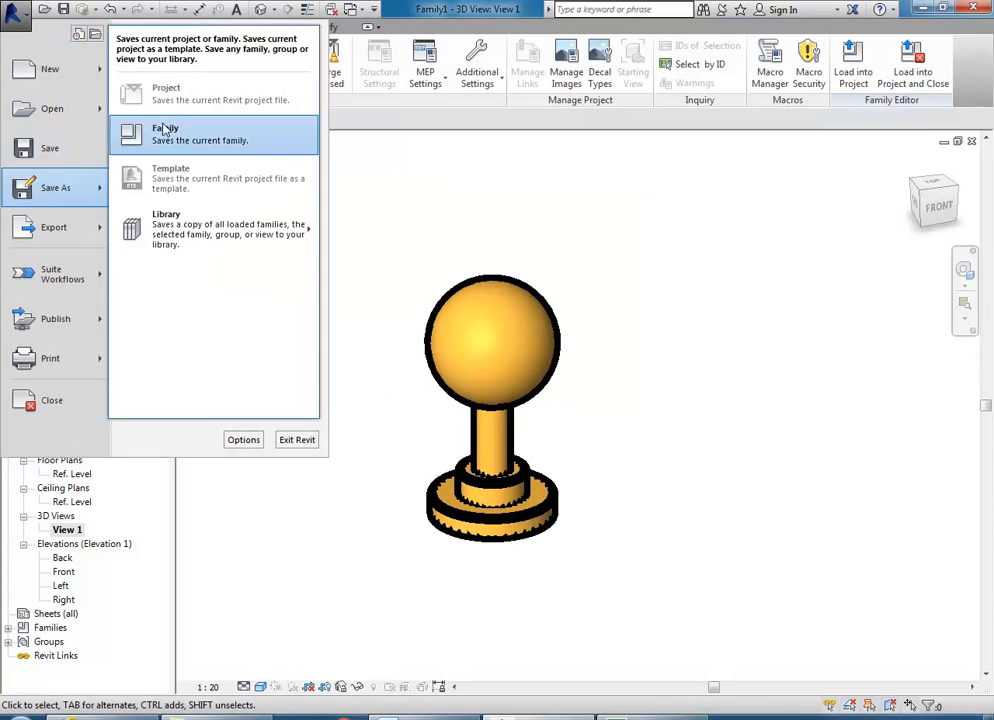
click(158, 133)
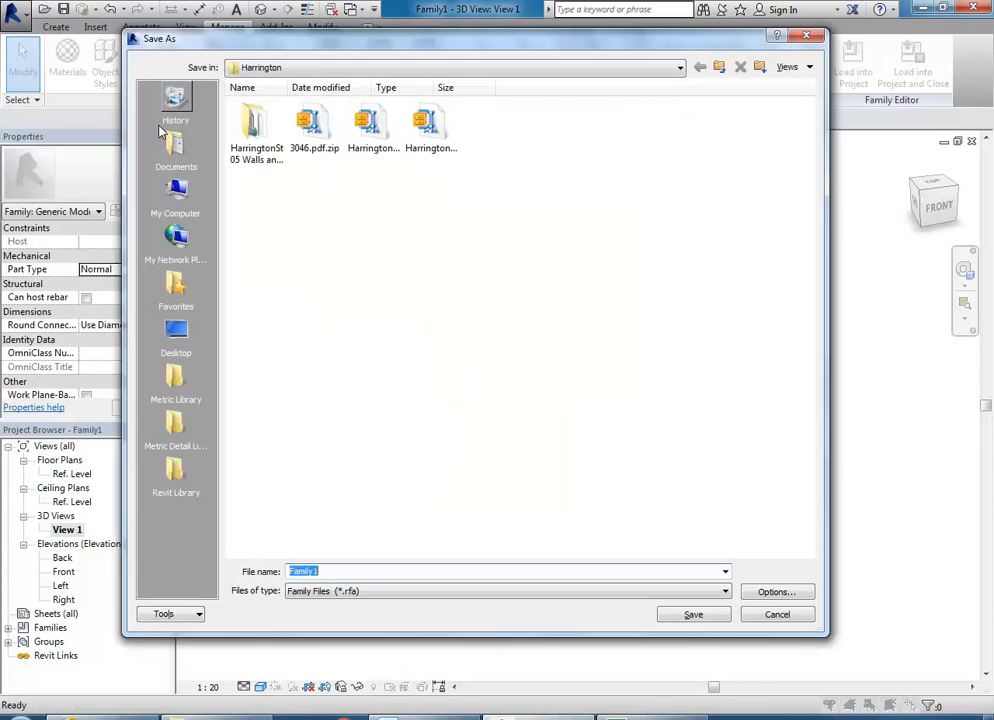
Browse to the Generic Model folder of the Revit Library as the family's save location
click(333, 68)
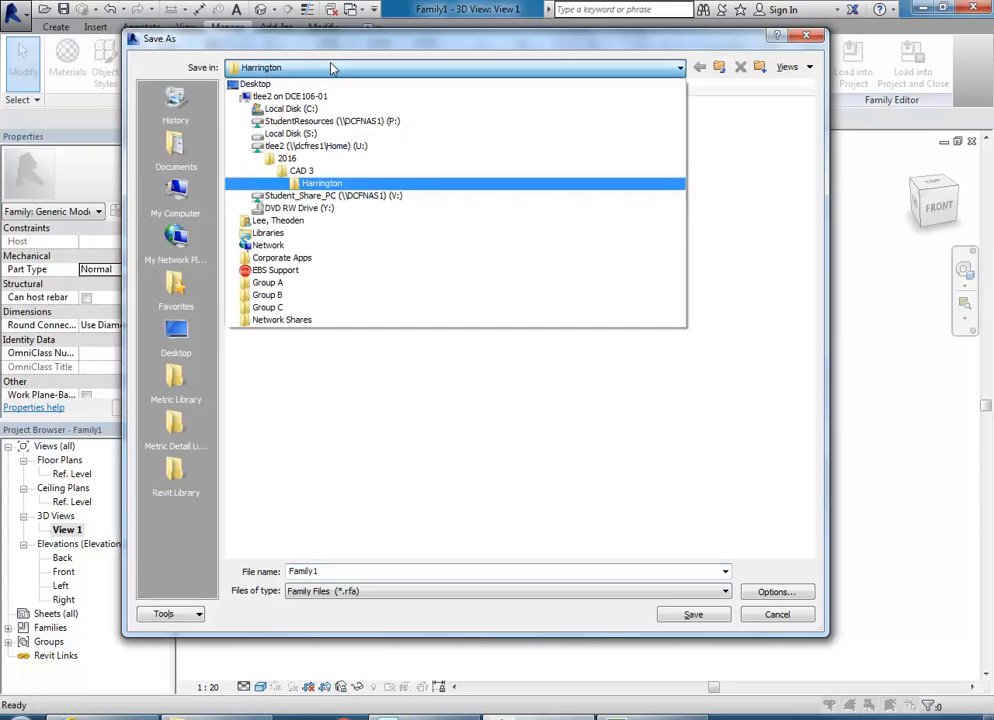
click(316, 184)
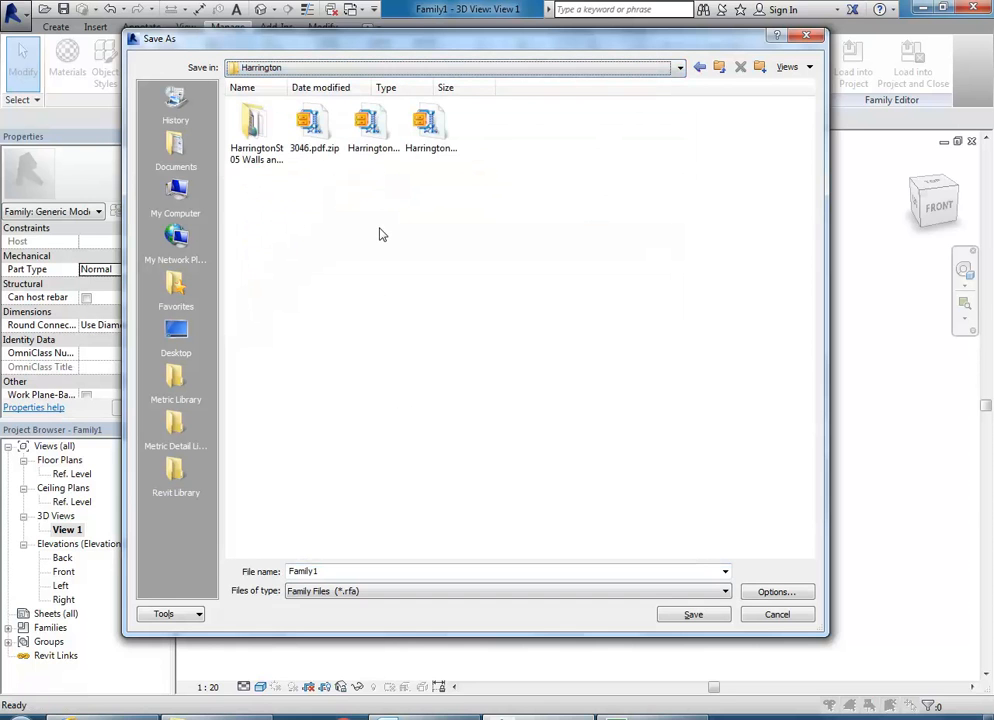
click(362, 66)
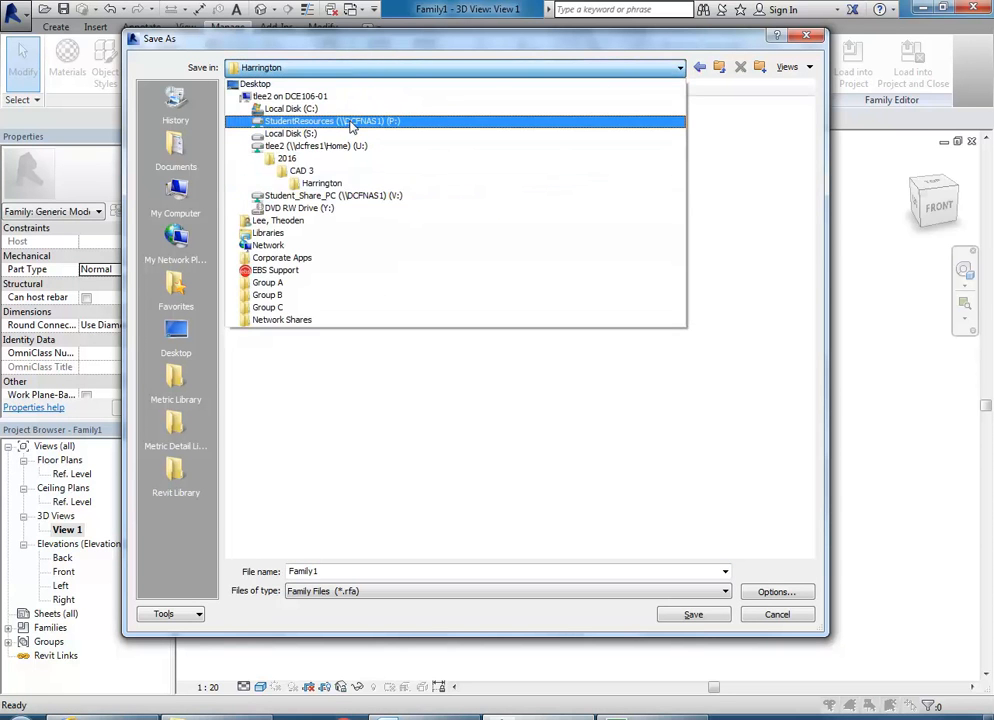
click(300, 93)
double_click(663, 124)
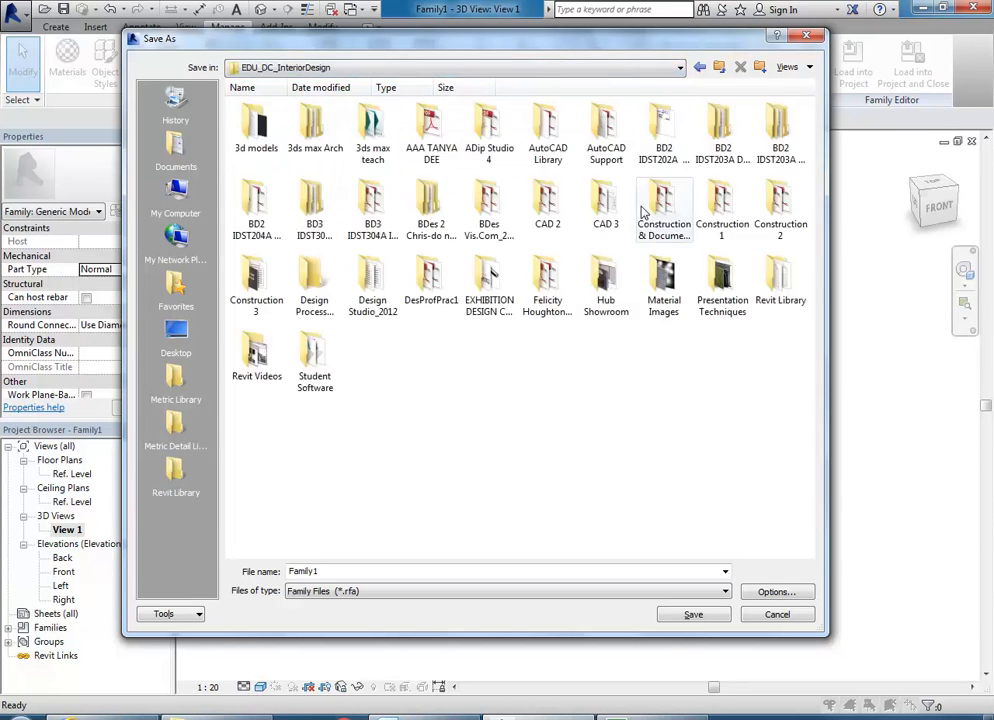
double_click(779, 284)
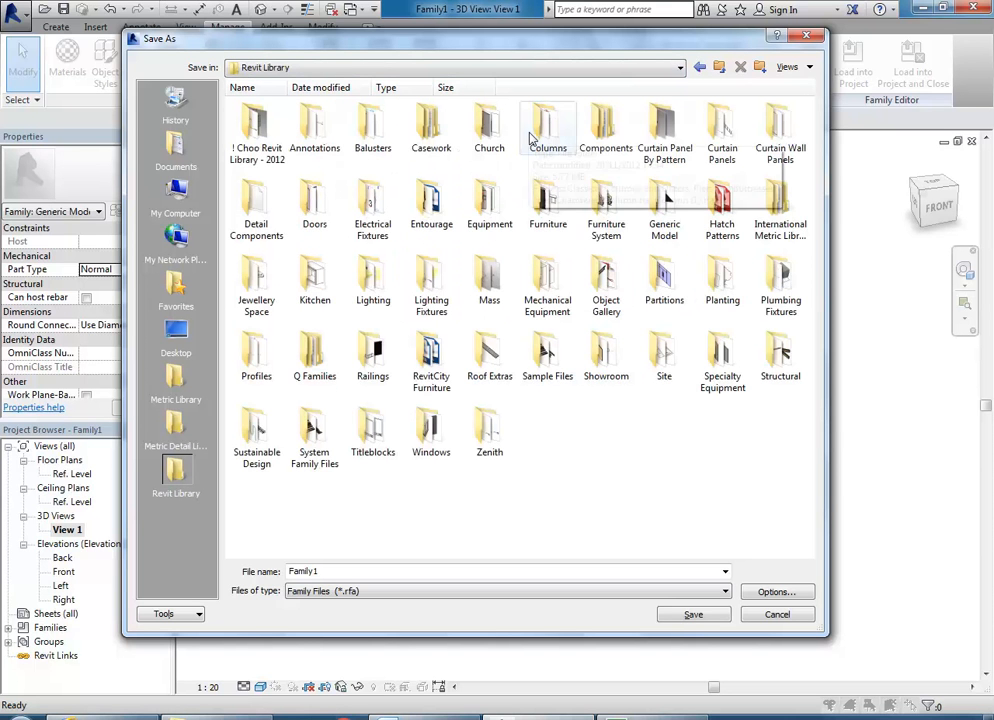
double_click(666, 205)
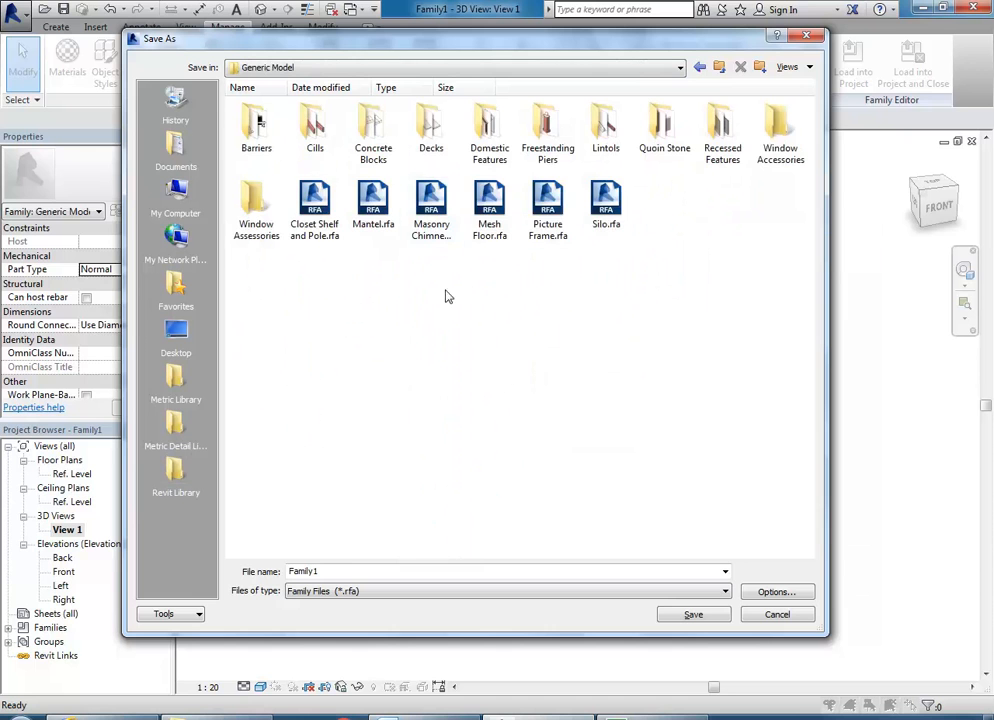
Name the family file Footrest bracket and save it
double_click(335, 571)
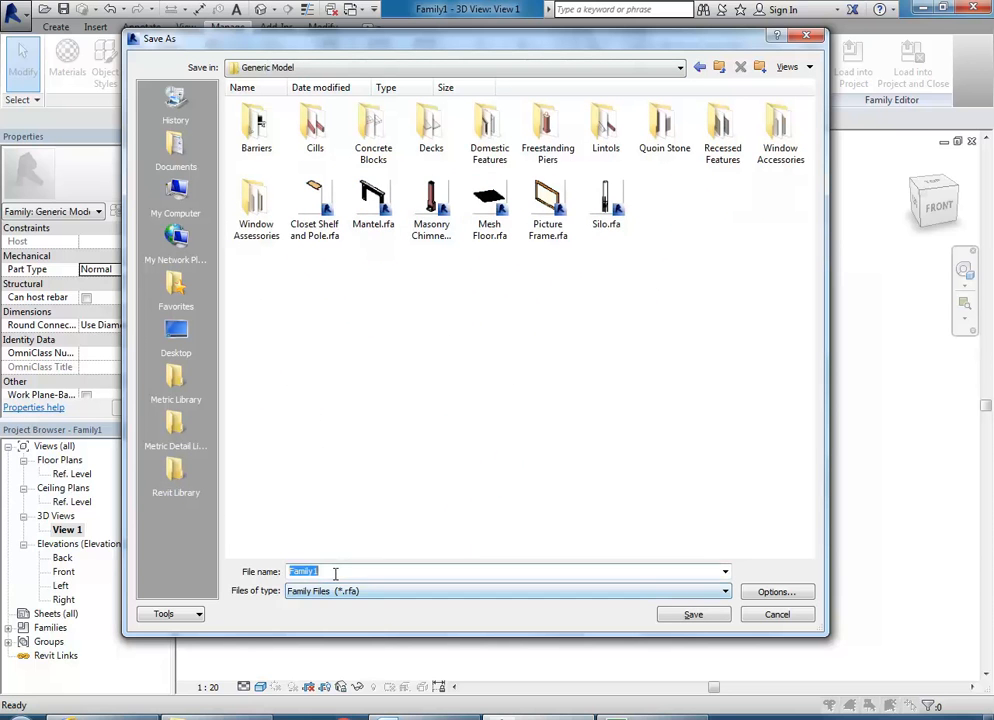
text(Footrest bracket)
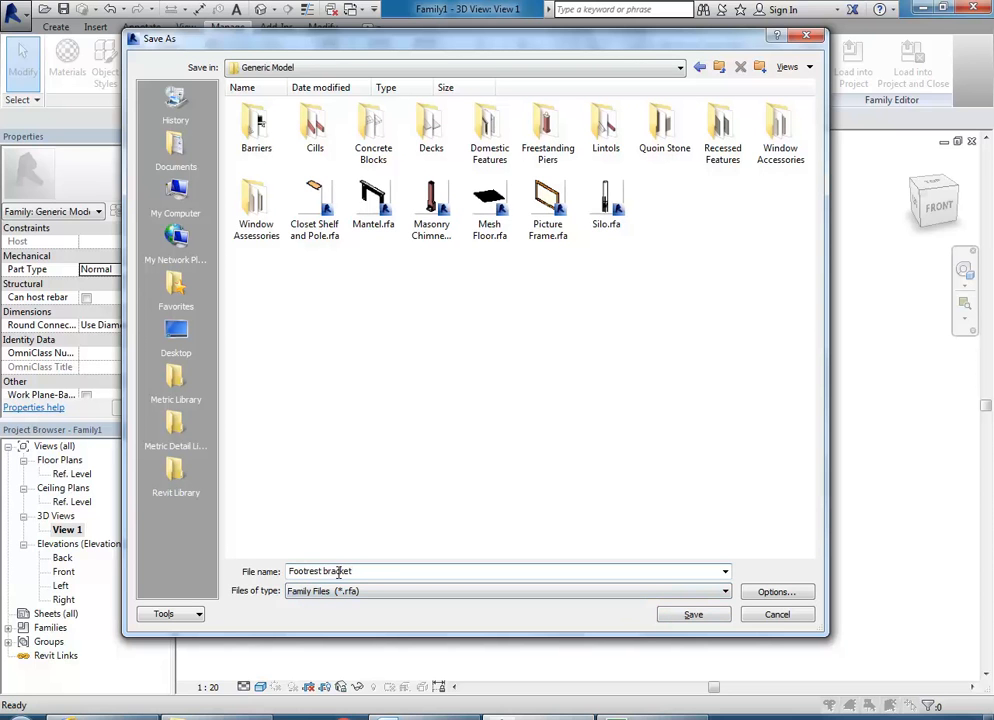
click(690, 615)
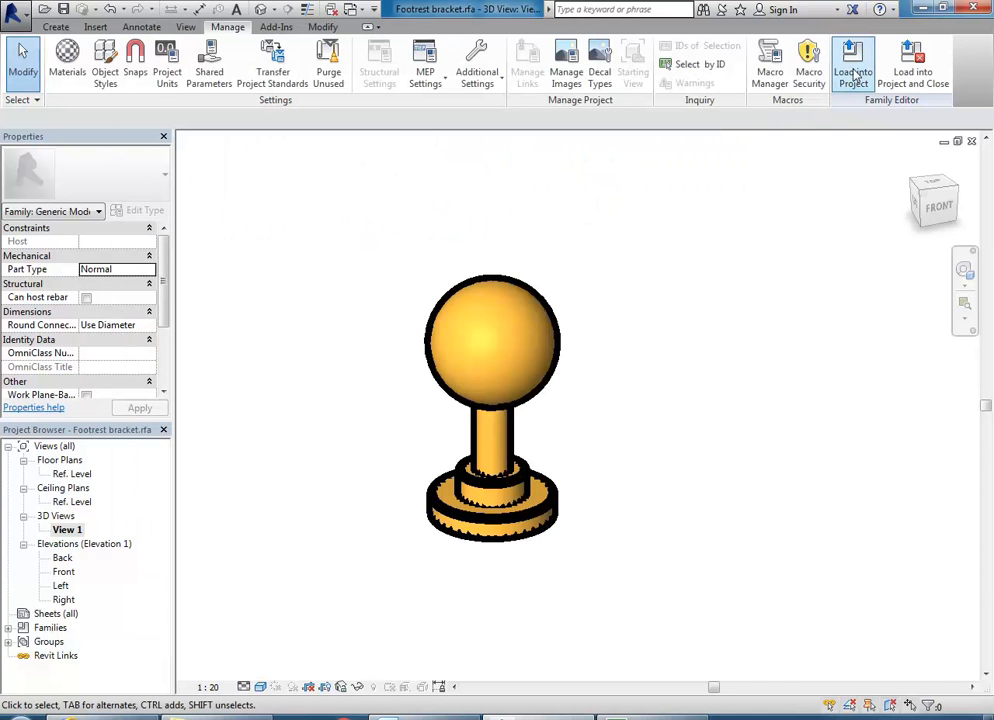
Load the Footrest bracket family into the HarringtonSt-14Render Lighting.rvt project
click(853, 76)
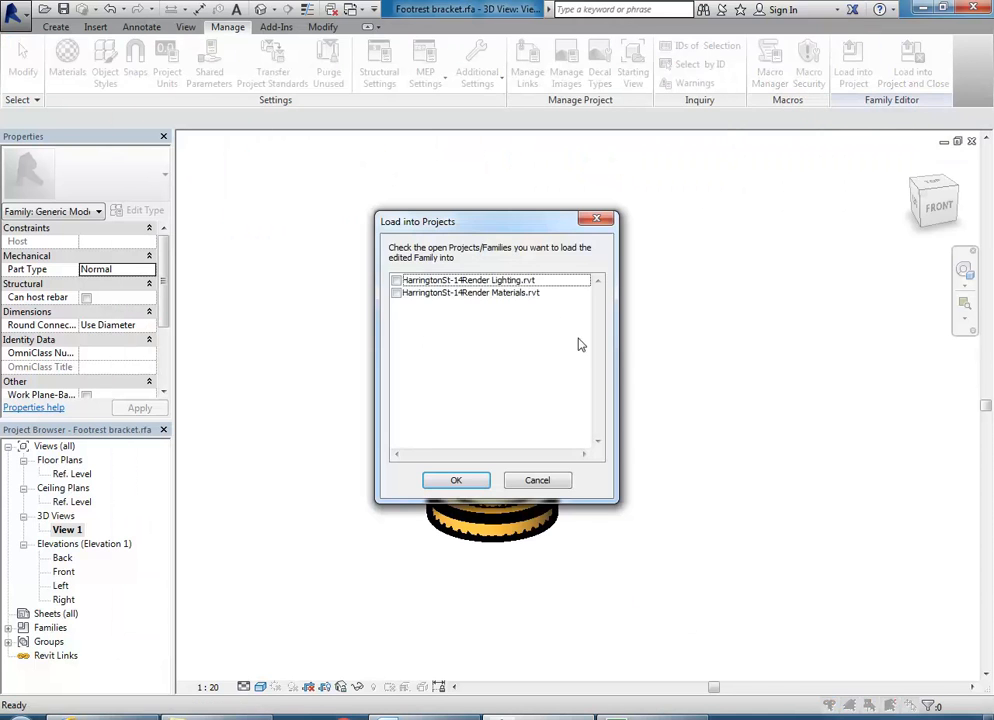
click(396, 282)
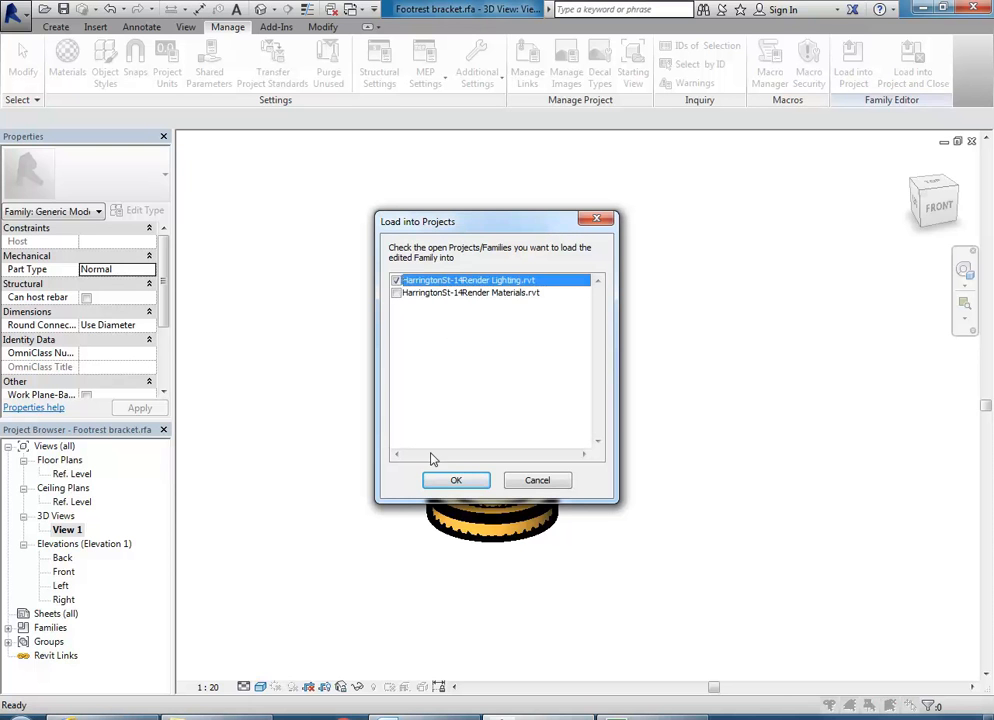
click(455, 480)
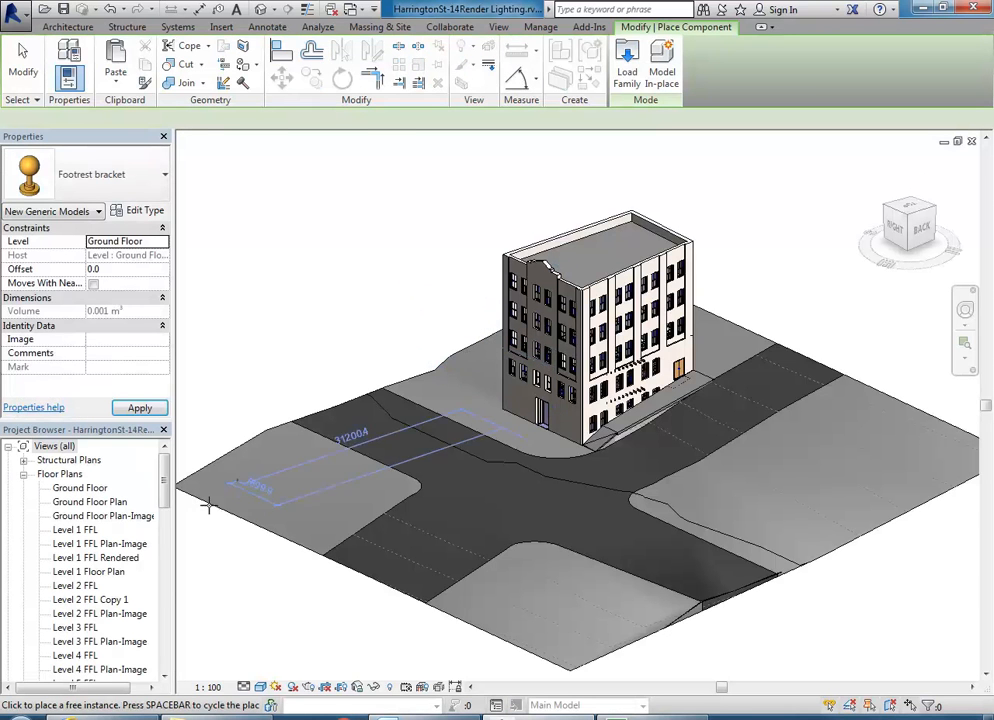
Open the Level 1 FFL floor plan and place a Footrest bracket component on the reception footrest rail, just below its upper end
click(75, 585)
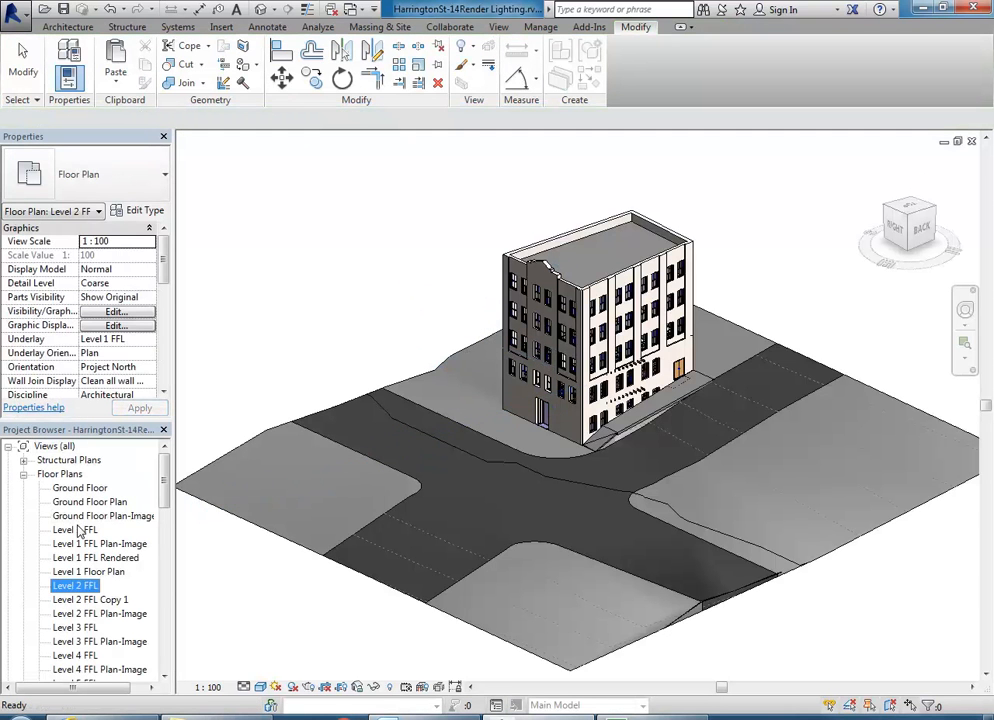
double_click(78, 530)
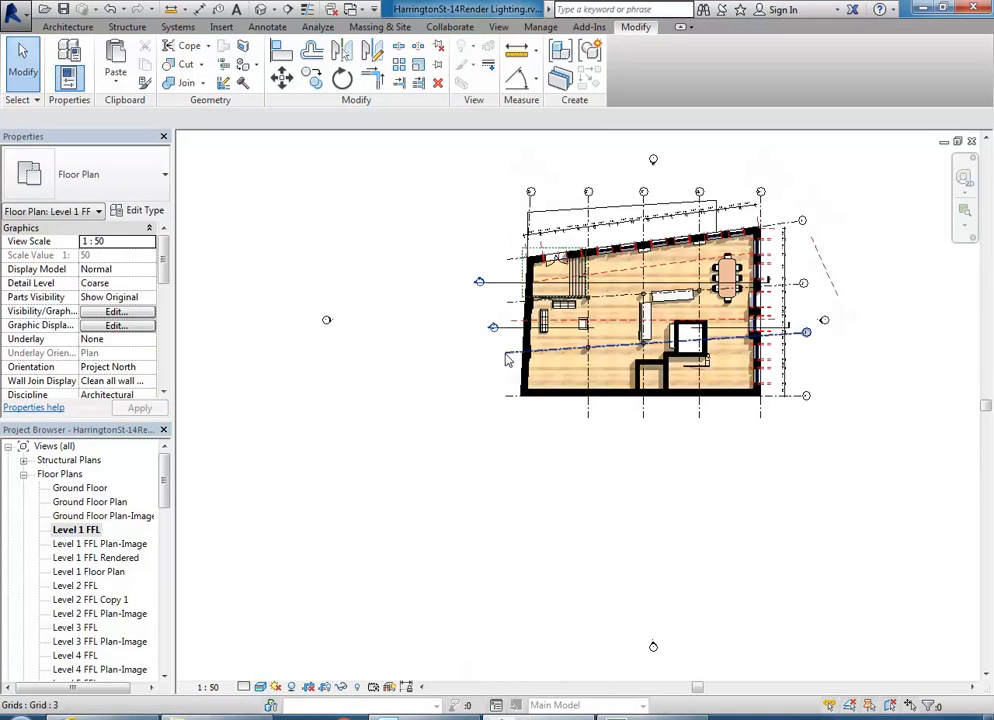
scroll(570, 327, up, 10)
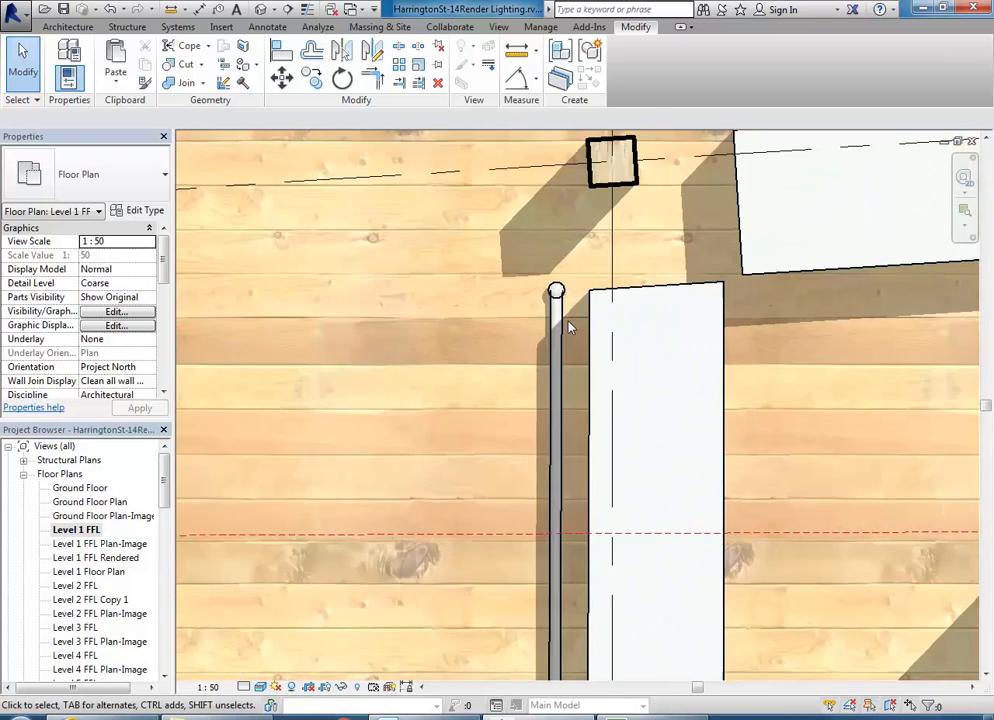
scroll(568, 327, up, 2)
scroll(518, 298, up, 2)
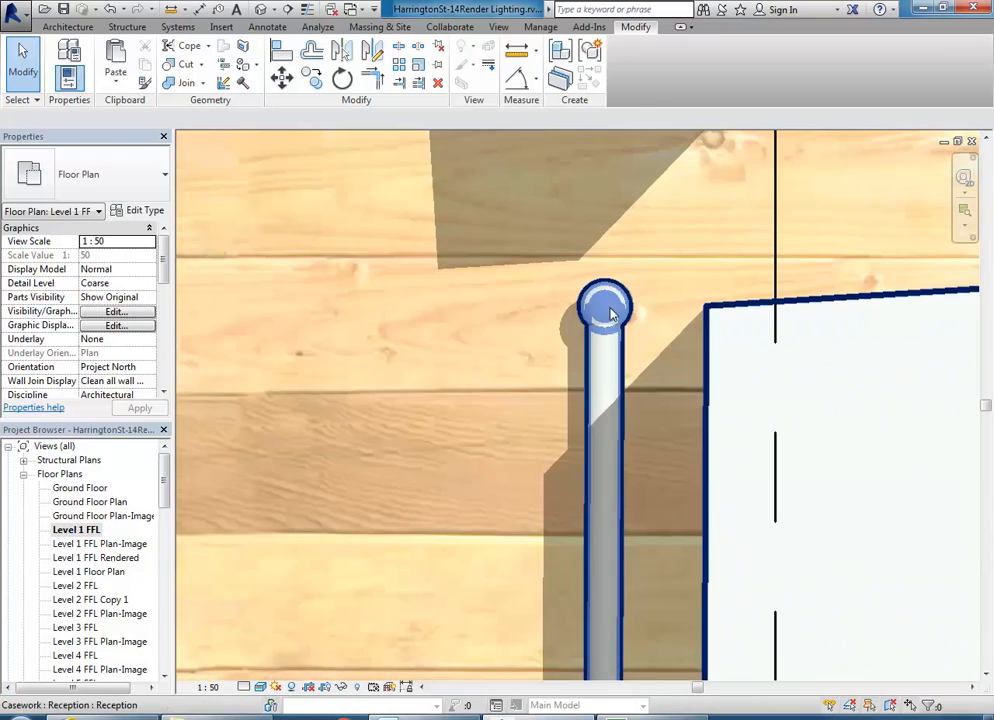
click(70, 27)
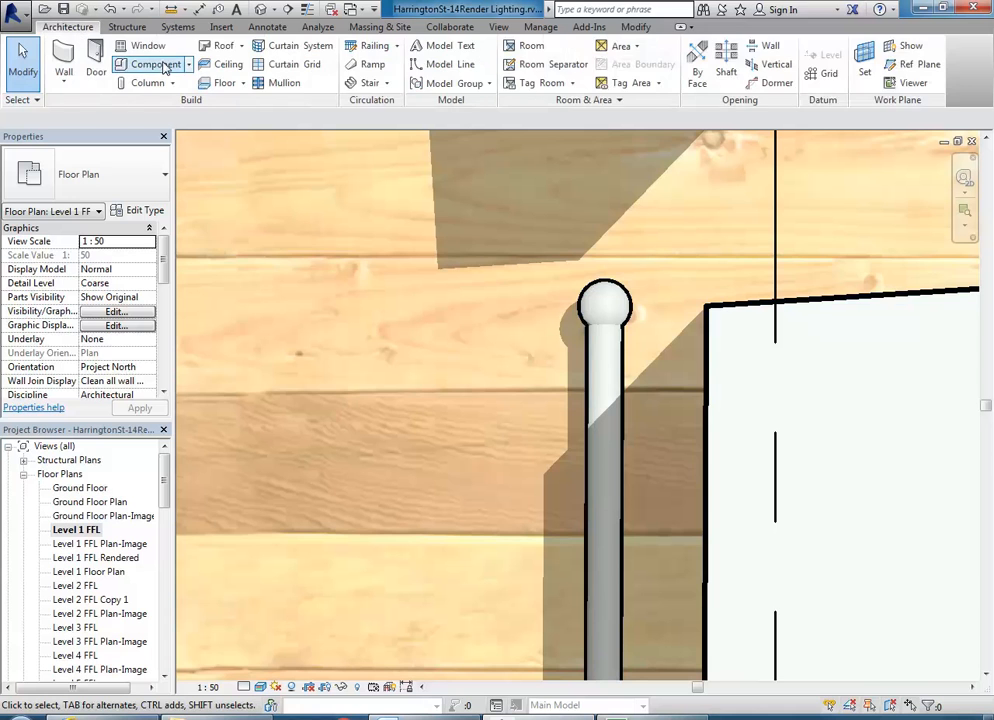
click(158, 68)
scroll(600, 328, up, 2)
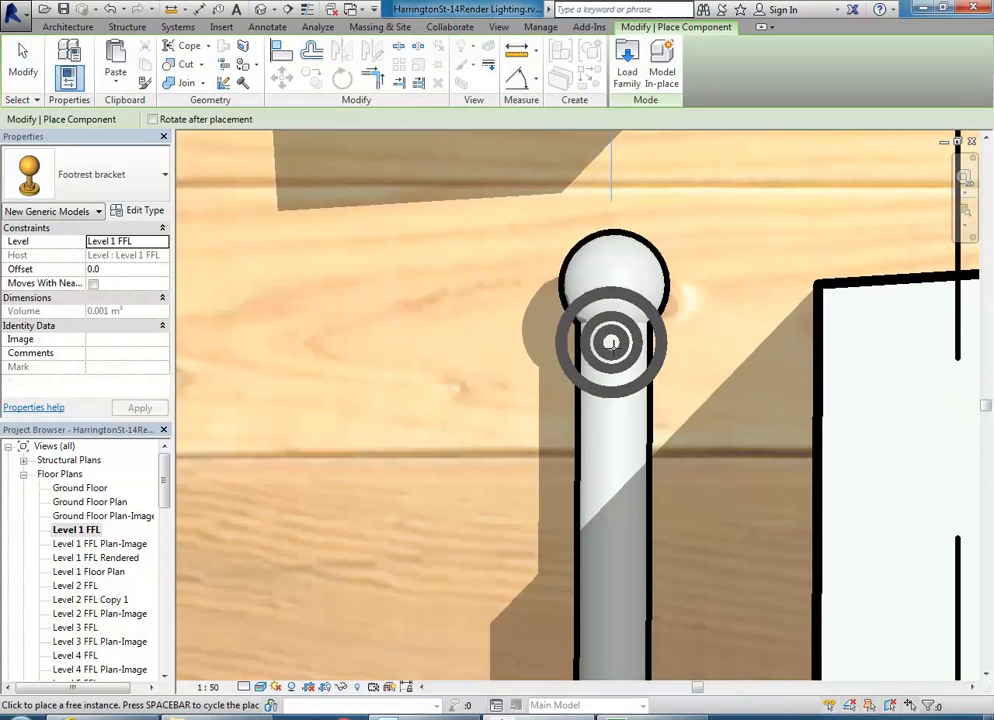
click(508, 441)
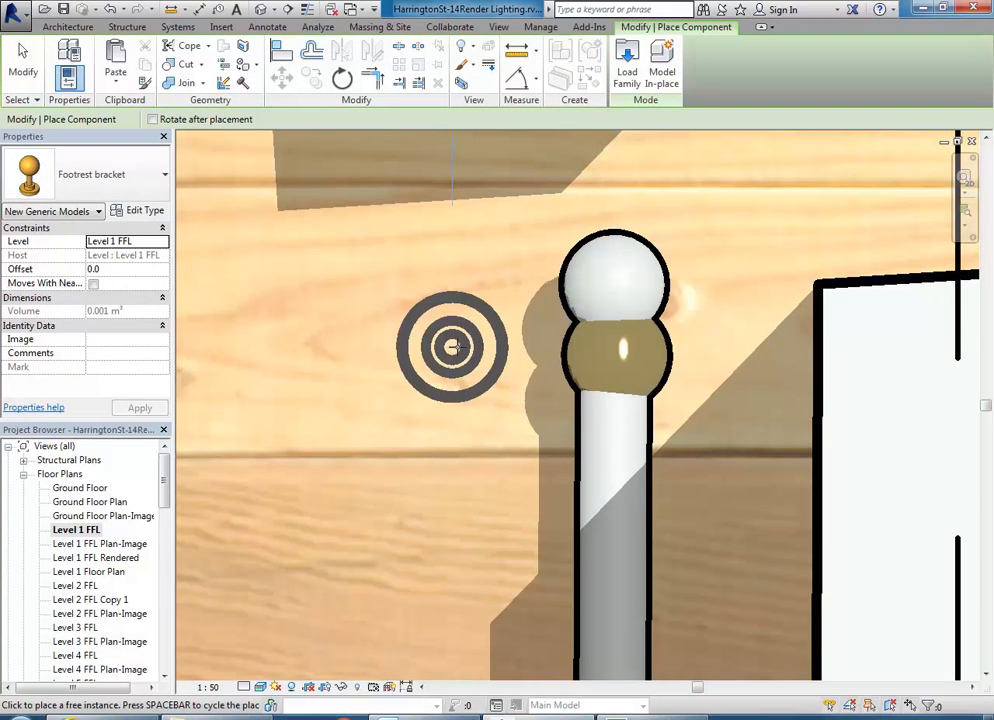
key(Escape)
key(Escape)
Copy the placed Footrest bracket from its centre to the lower end of the footrest rail
click(574, 390)
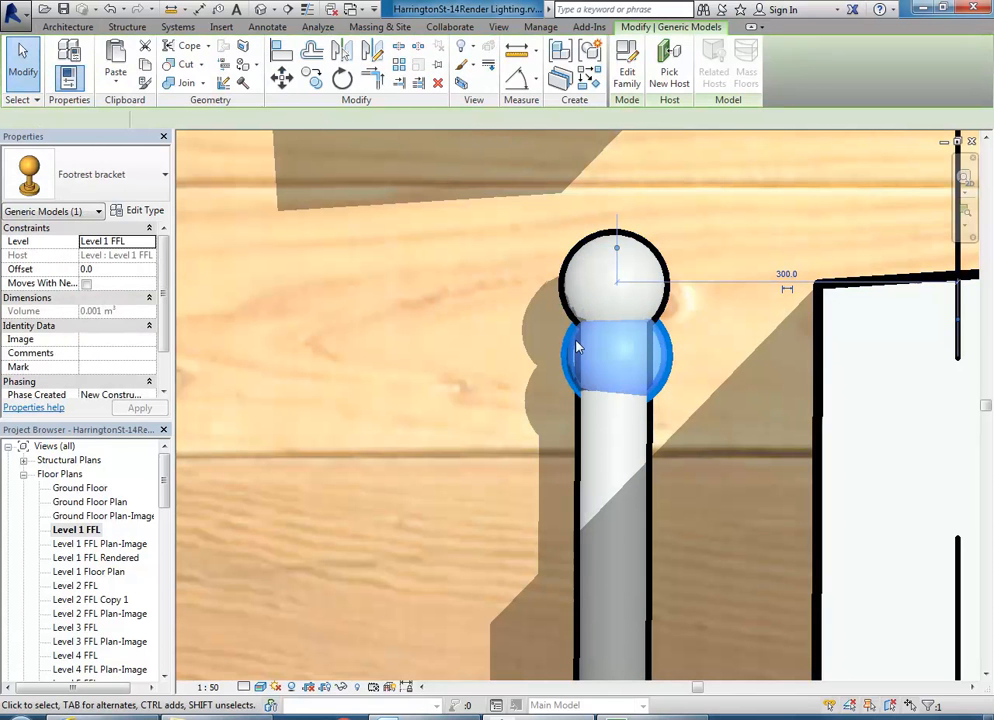
click(311, 84)
click(616, 347)
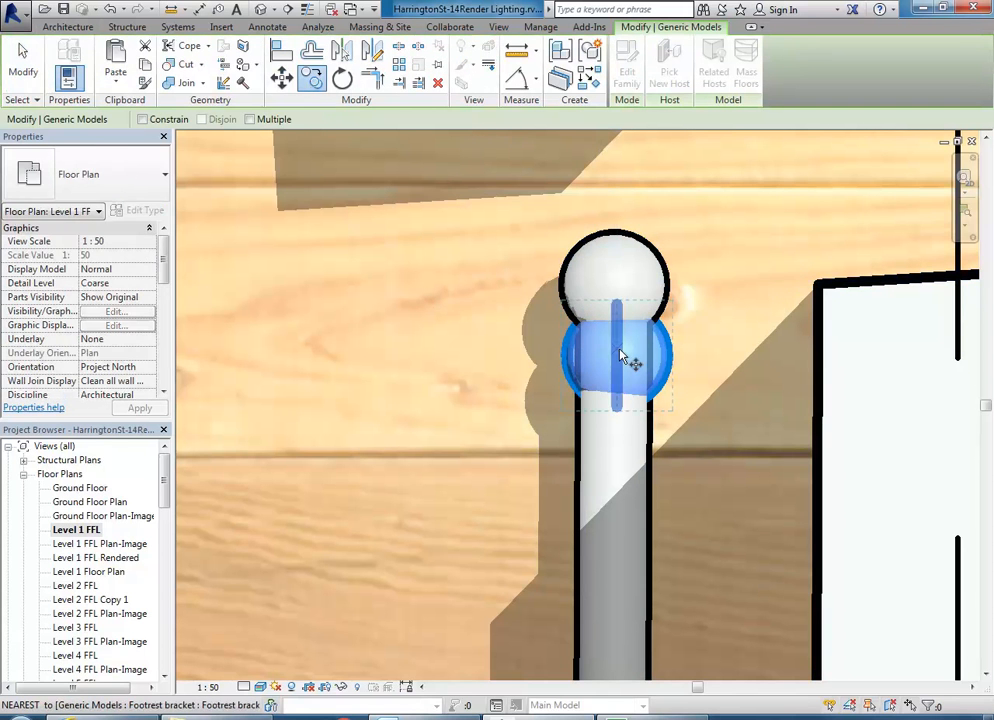
scroll(619, 355, down, 4)
middle_drag(619, 379, 617, 195)
middle_drag(631, 419, 594, 179)
middle_drag(583, 470, 569, 212)
middle_drag(558, 440, 537, 208)
scroll(535, 463, up, 3)
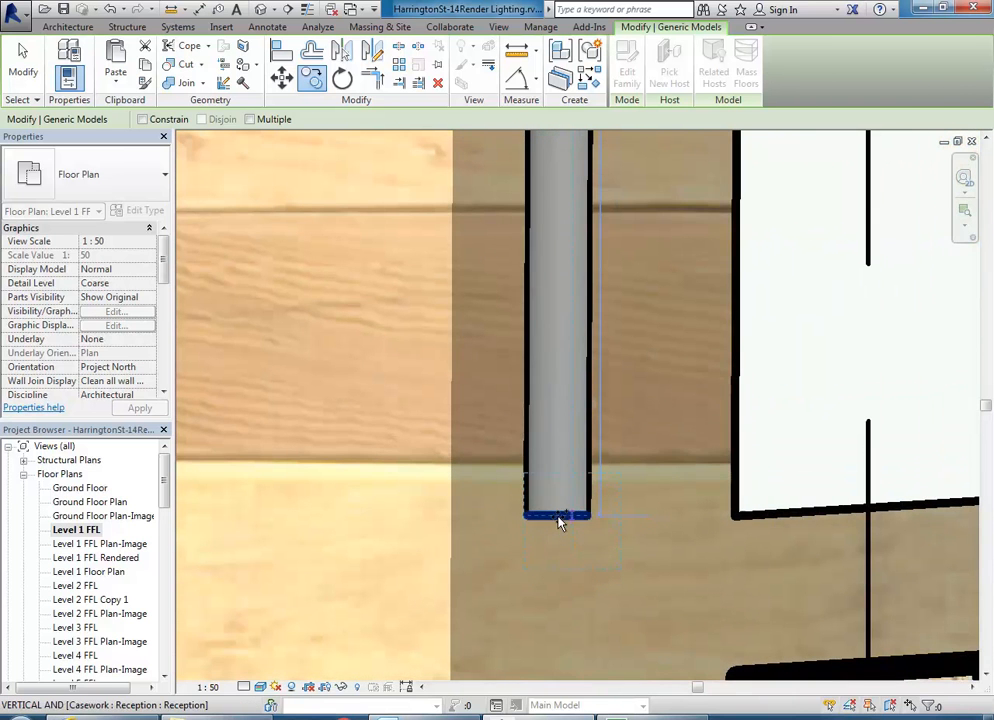
click(557, 518)
Nudge the copied bracket left and up until it is centred on the rail's lower end
key(Left)
key(Left)
key(Left)
key(Left)
key(Left)
key(Left)
key(Left)
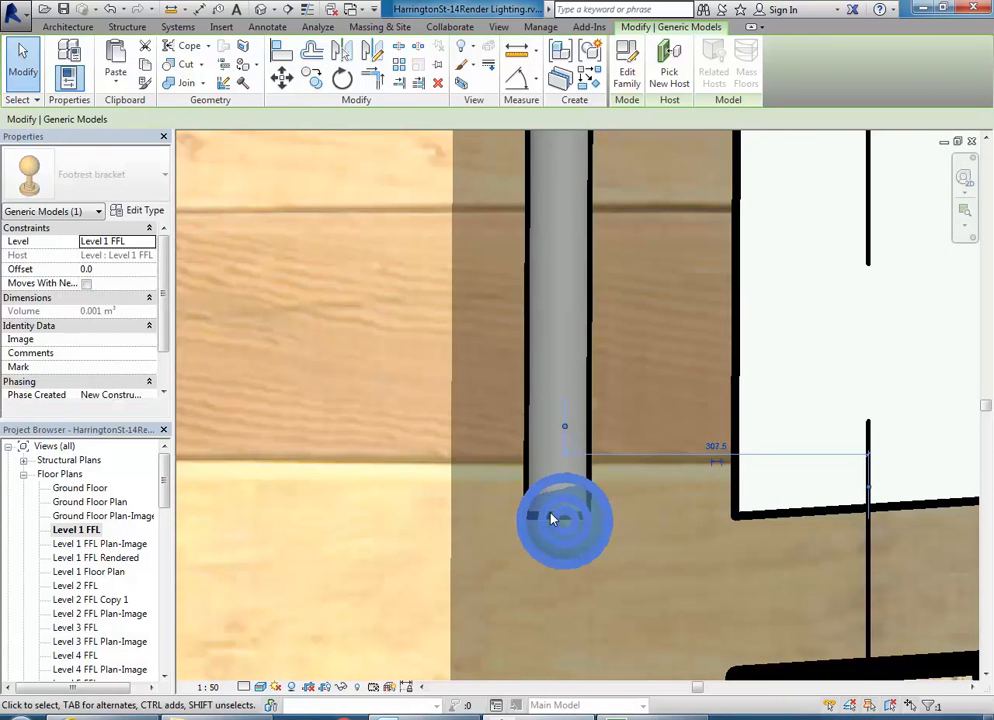
key(Up)
key(Up)
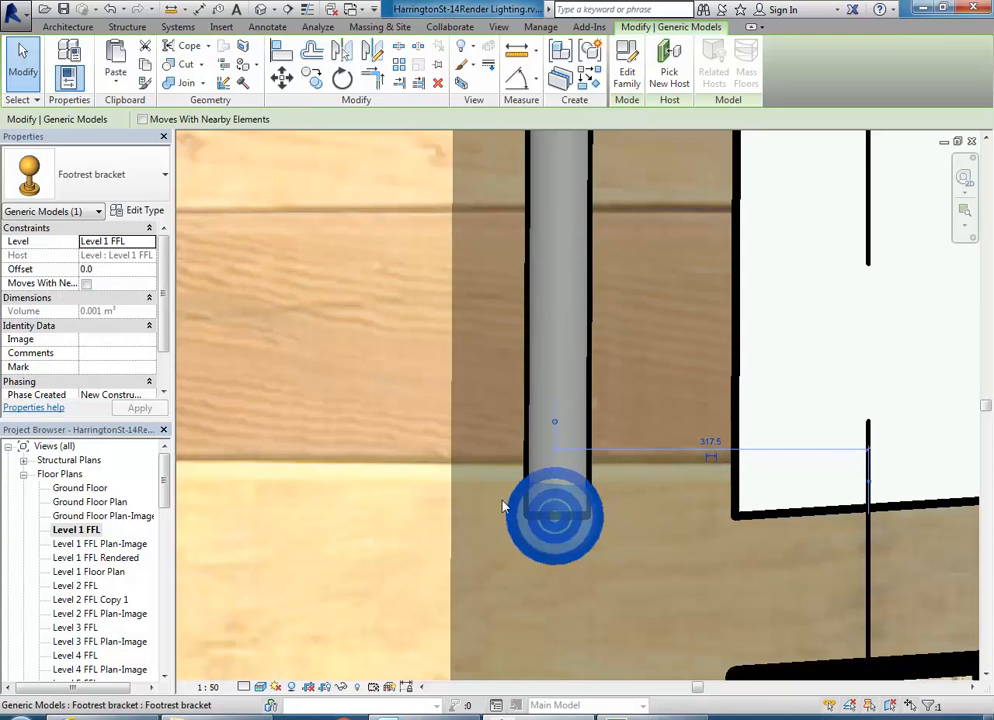
key(Escape)
scroll(470, 454, down, 2)
scroll(512, 500, up, 2)
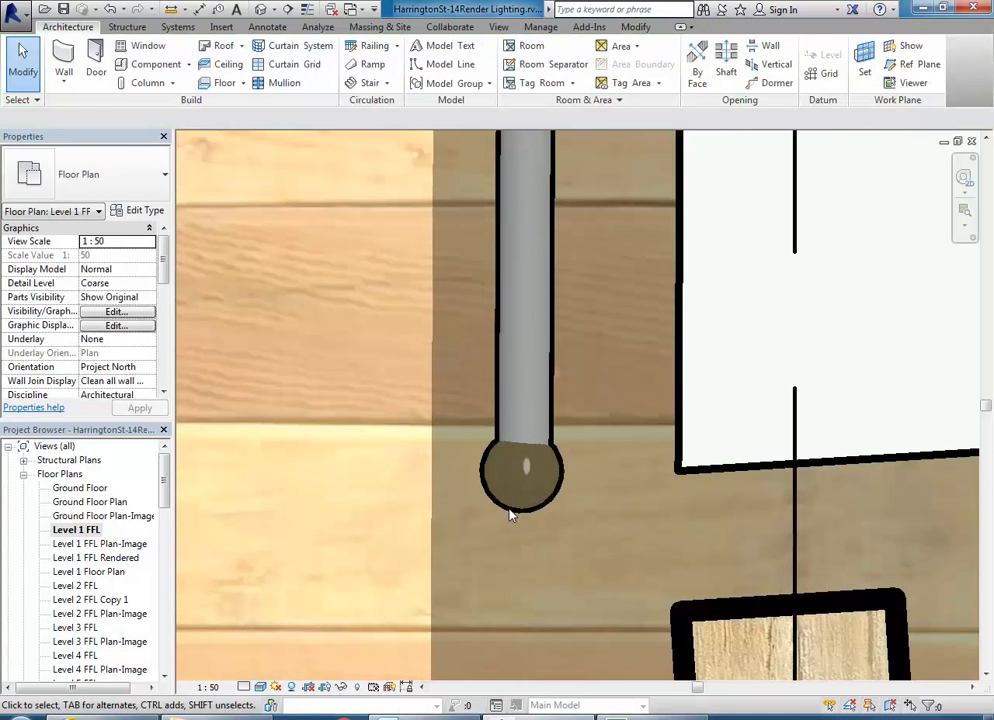
Open the SB 1 3D view to show the footrest rail with its brackets
click(508, 514)
scroll(484, 471, up, 2)
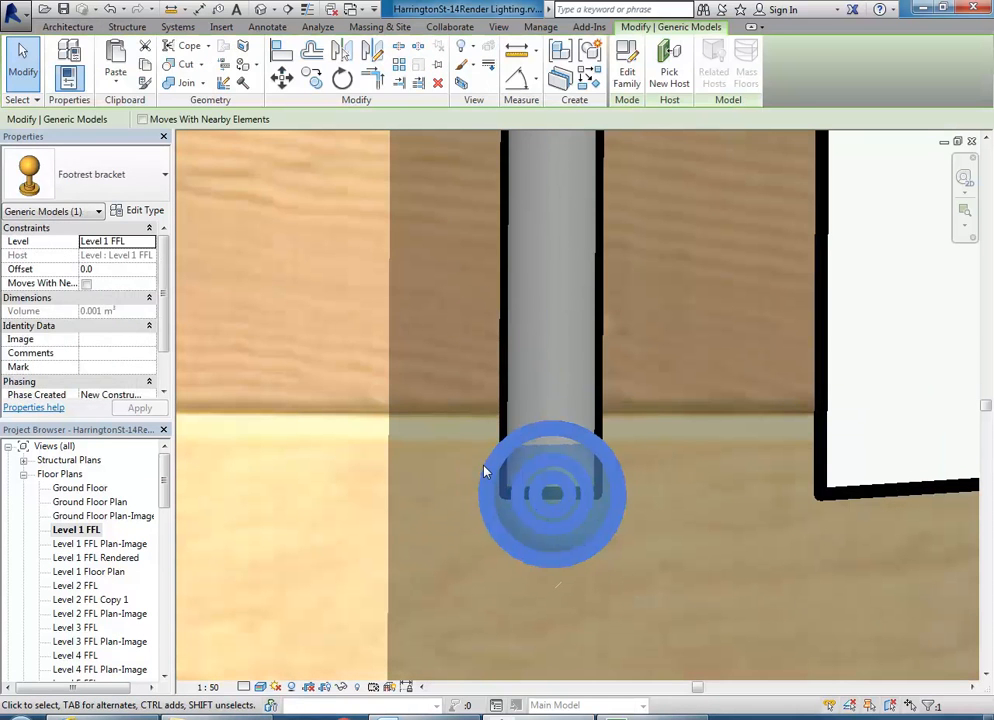
drag(165, 473, 140, 572)
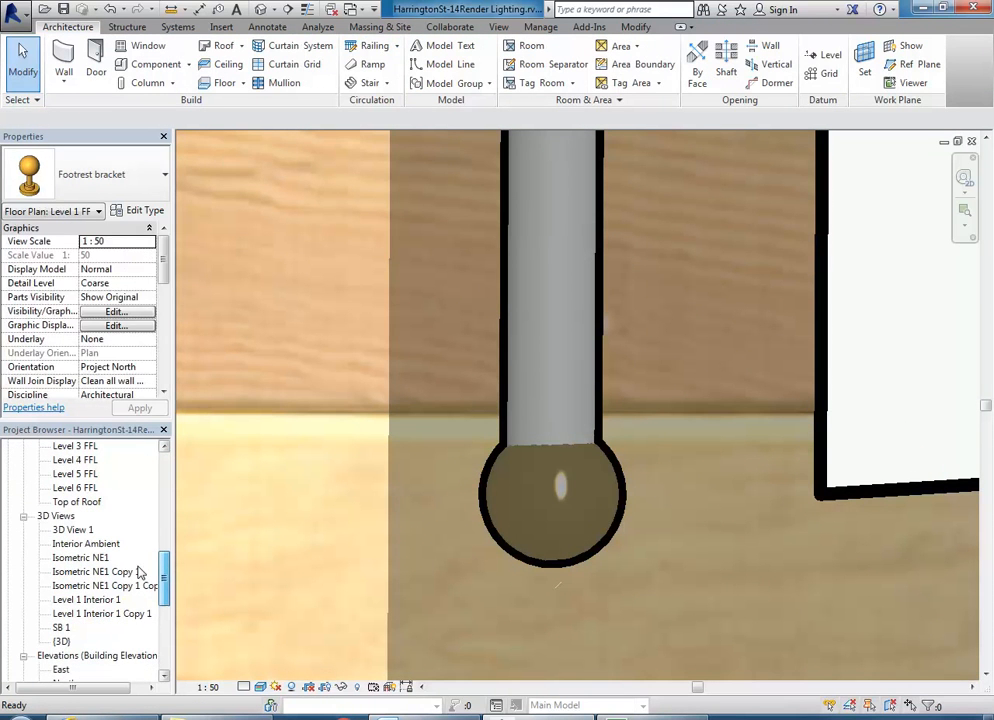
double_click(75, 614)
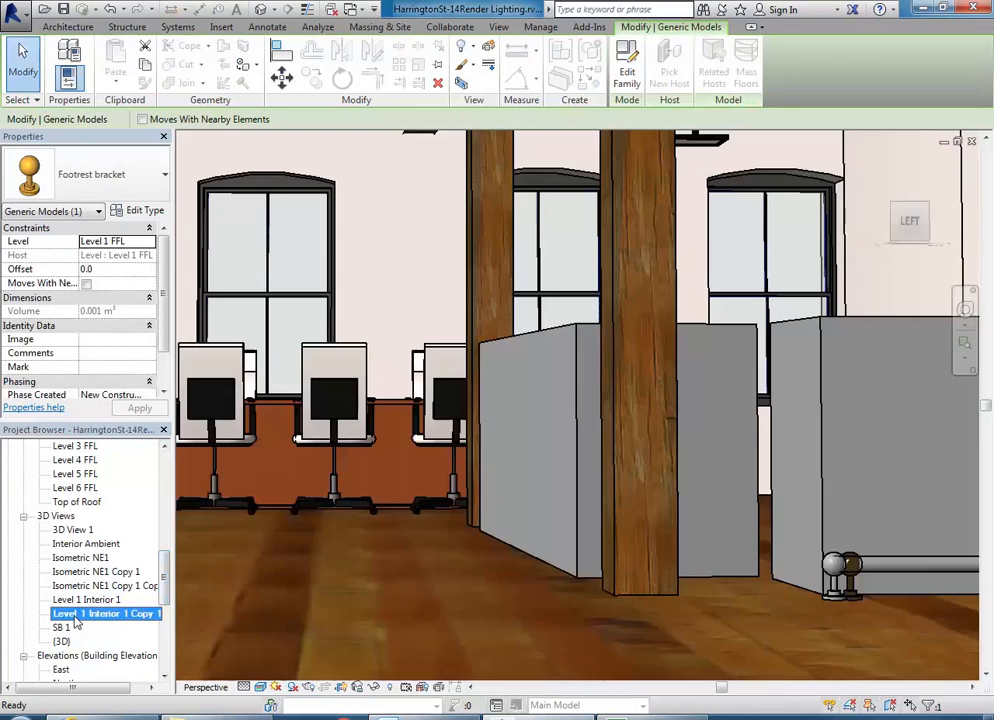
click(61, 628)
double_click(61, 628)
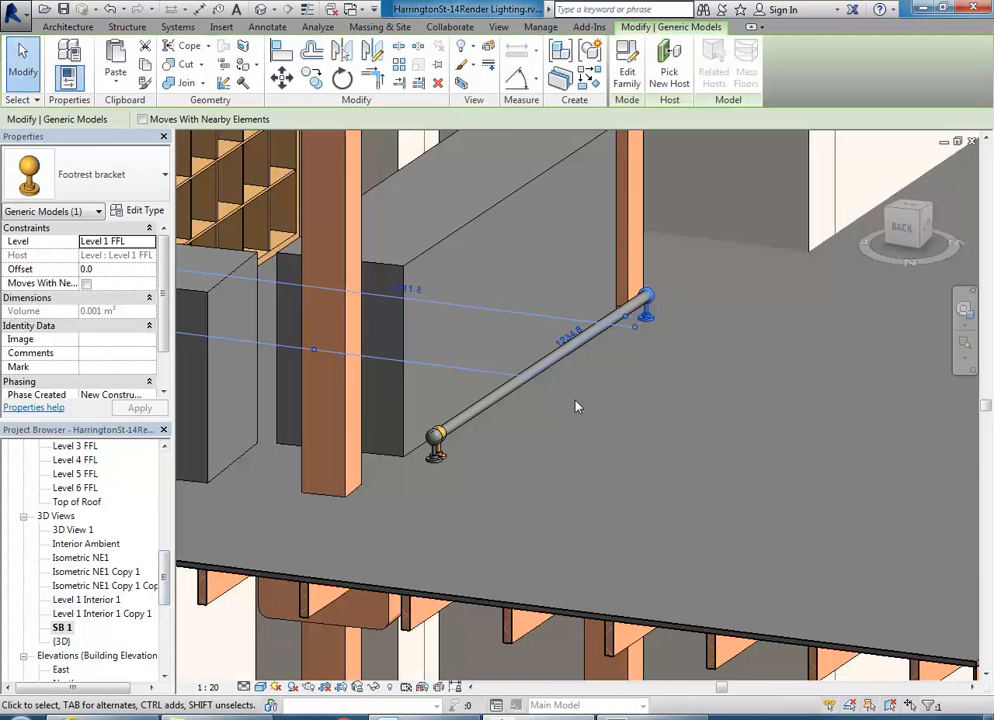
click(506, 486)
Move the first Footrest bracket along the rail so it coincides with the grey in-place bracket at the rail's end
scroll(417, 430, up, 4)
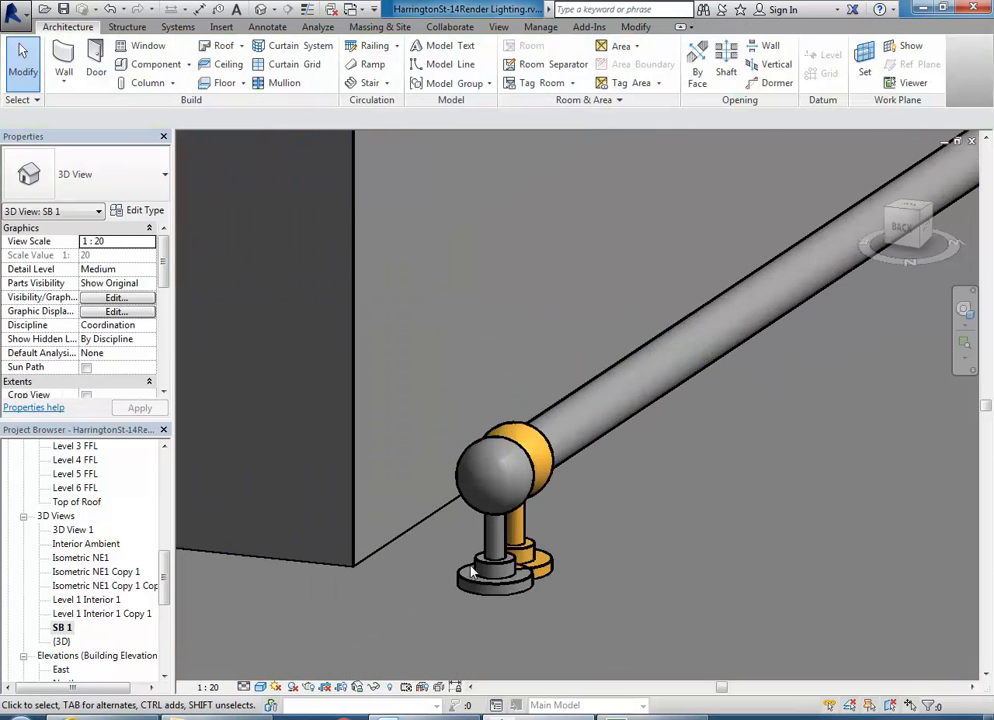
click(539, 574)
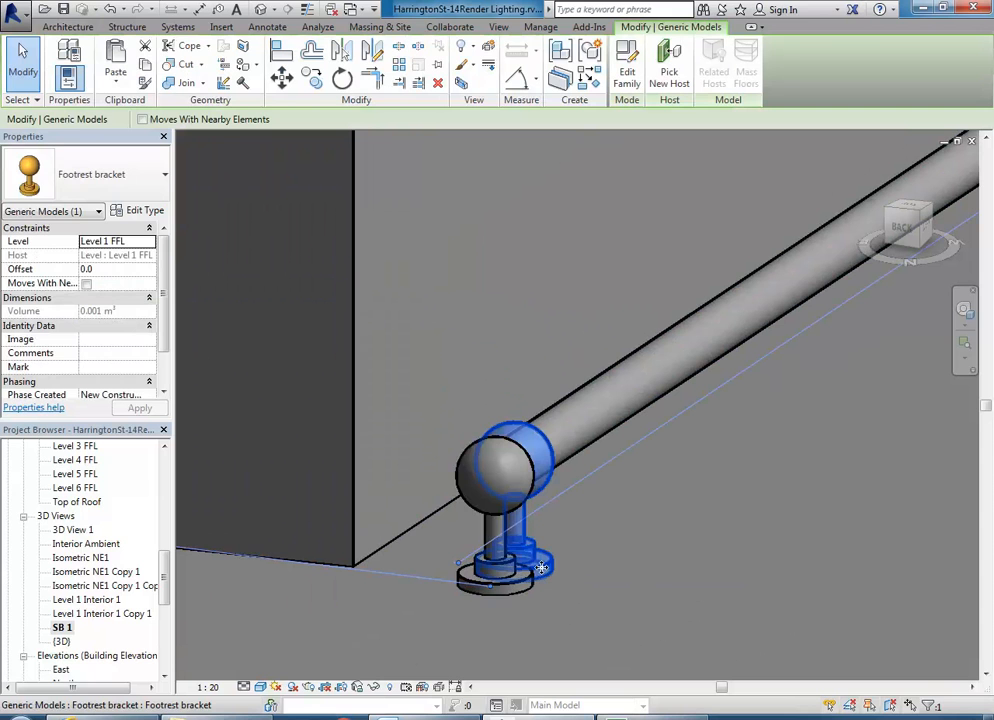
drag(527, 580, 522, 580)
click(607, 577)
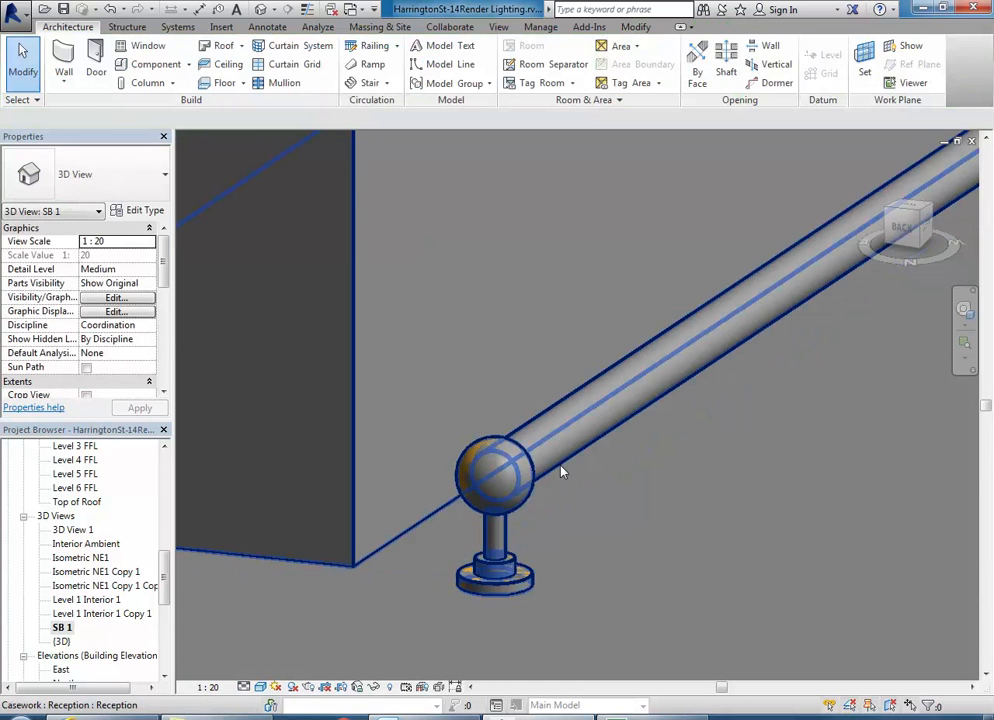
Edit the reception casework in place, delete its original bracket at the near end of the rail, and finish the model
click(562, 472)
scroll(558, 490, up, 2)
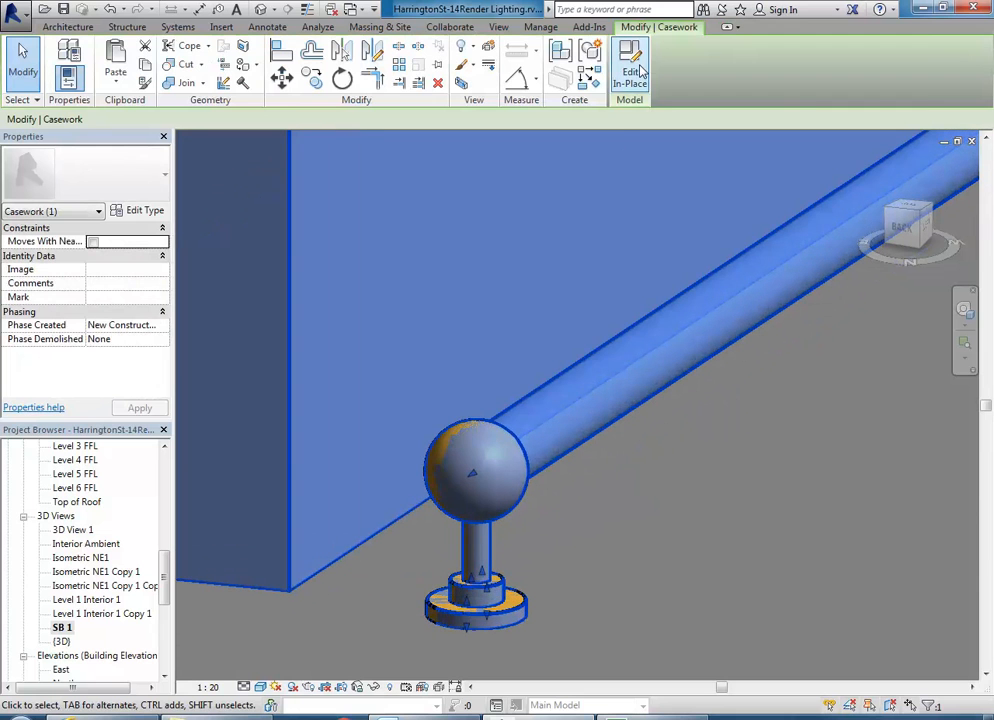
click(640, 72)
drag(372, 348, 561, 654)
click(580, 528)
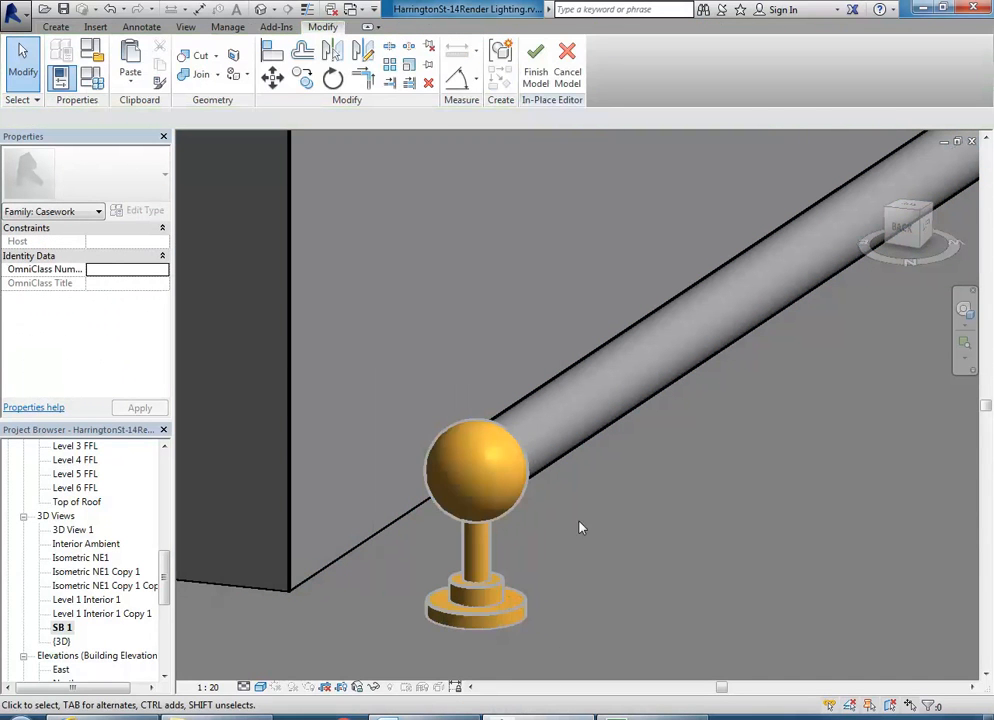
click(536, 75)
click(575, 453)
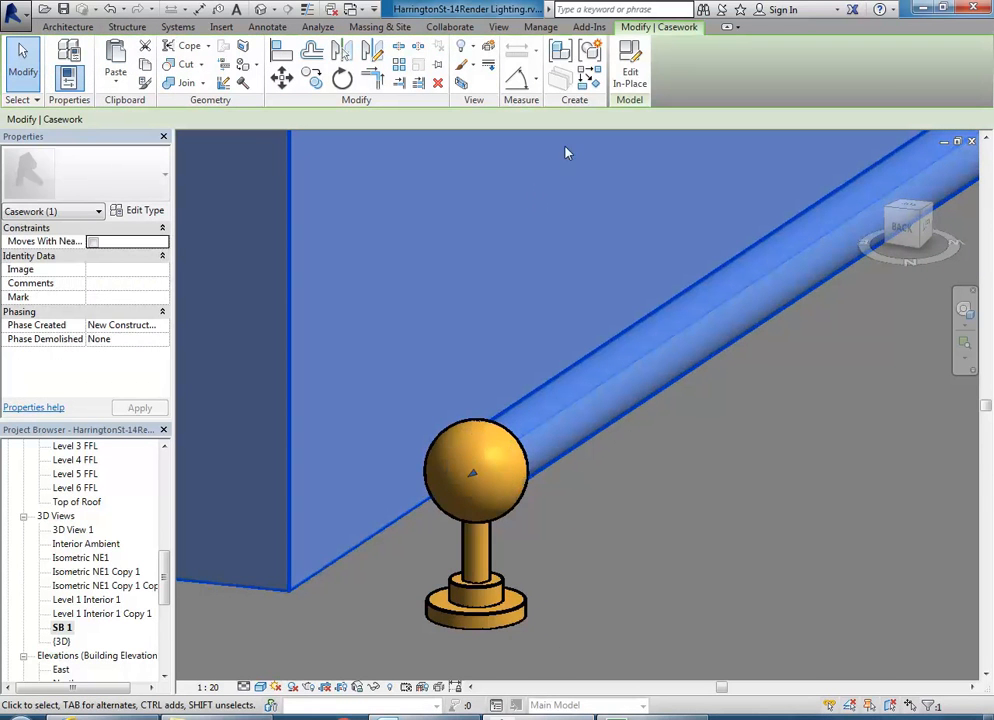
Edit the reception casework in place and set the footrest rail's circular extrusion profile to a radius of 20 mm
double_click(591, 393)
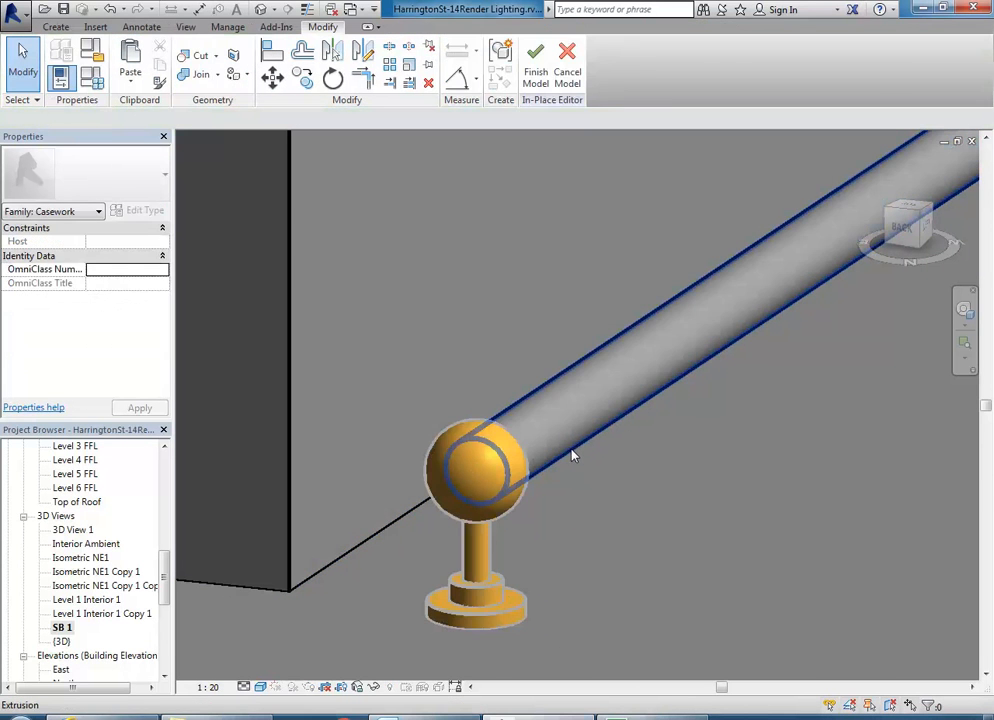
click(570, 454)
click(540, 80)
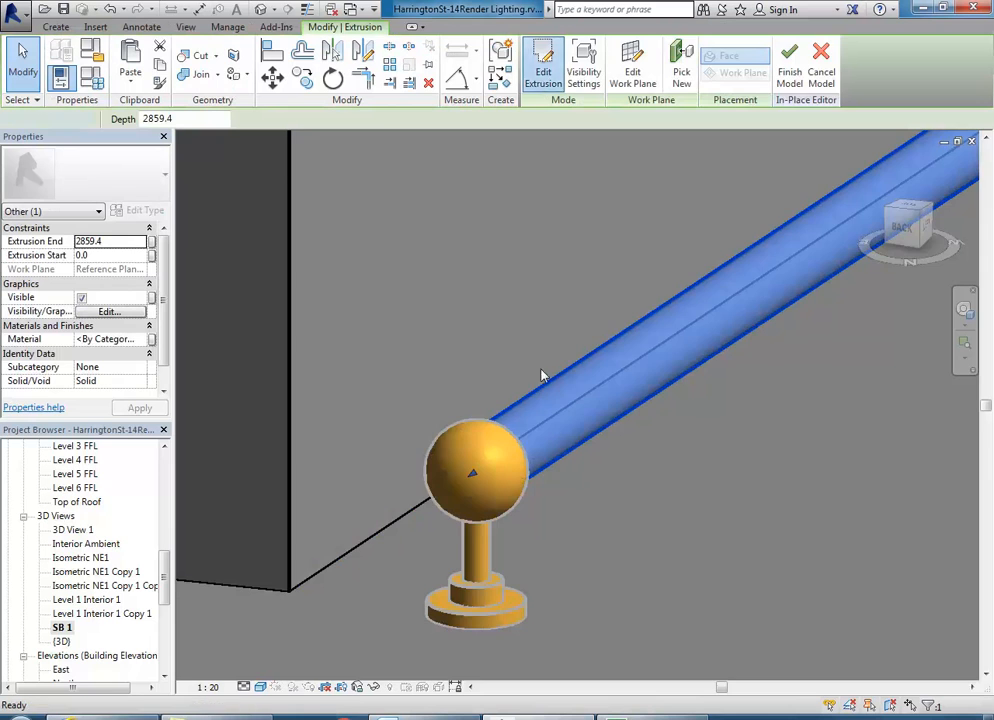
scroll(472, 466, up, 3)
click(472, 441)
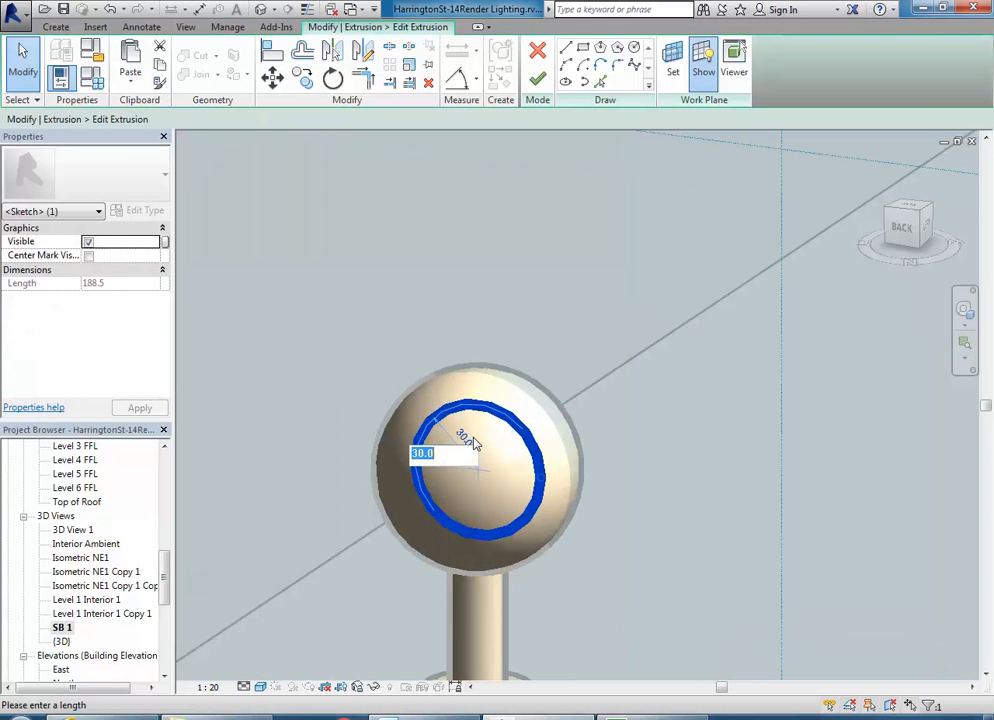
text(20)
key(Return)
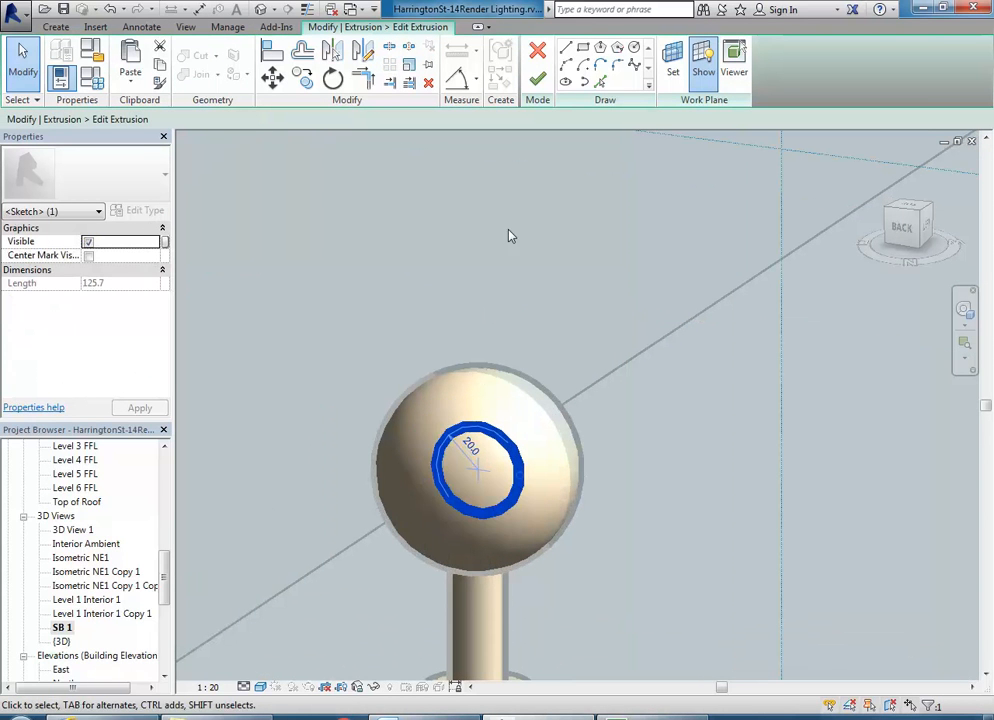
click(537, 78)
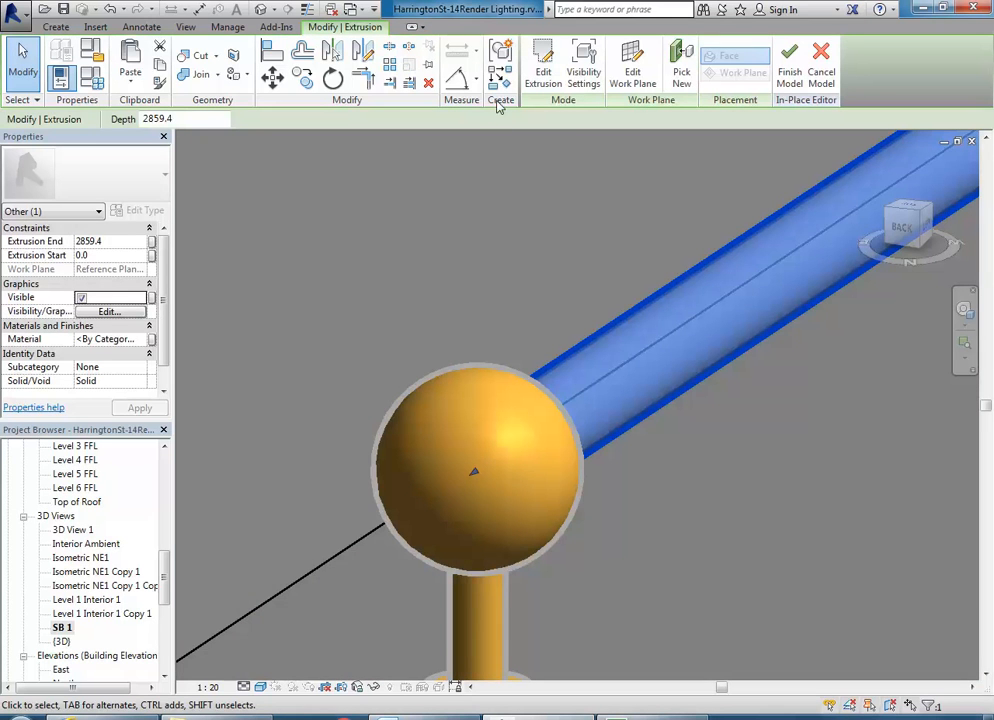
Reopen the rail's extrusion sketch, set the circle's radius to 25 mm, and finish the sketch and the in-place model
click(110, 10)
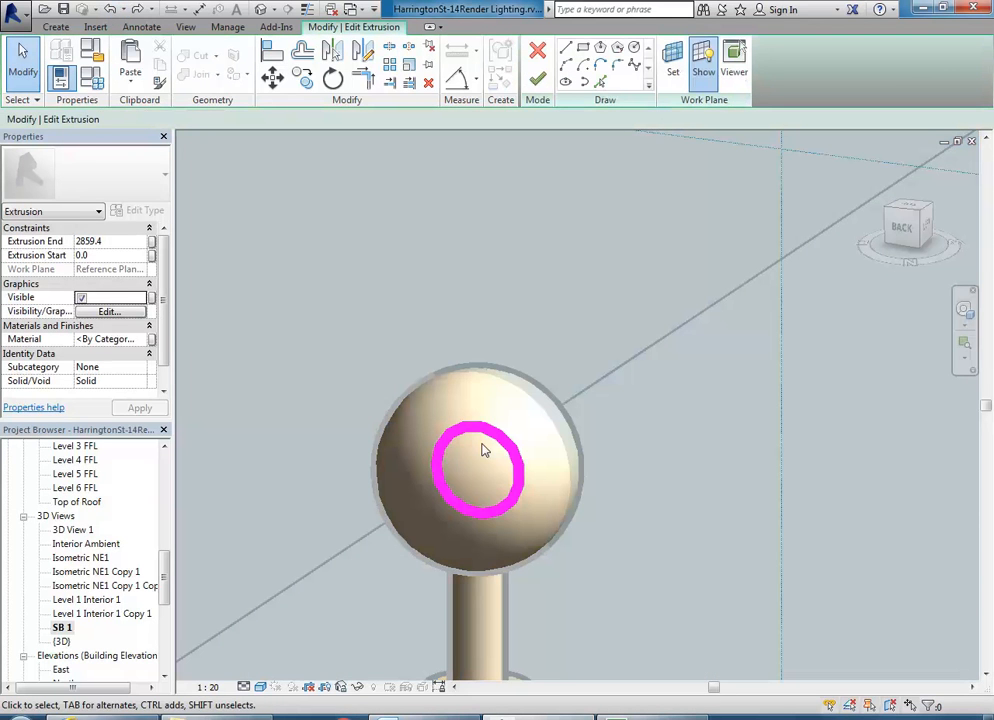
click(468, 438)
click(466, 445)
text(25)
key(Return)
click(537, 78)
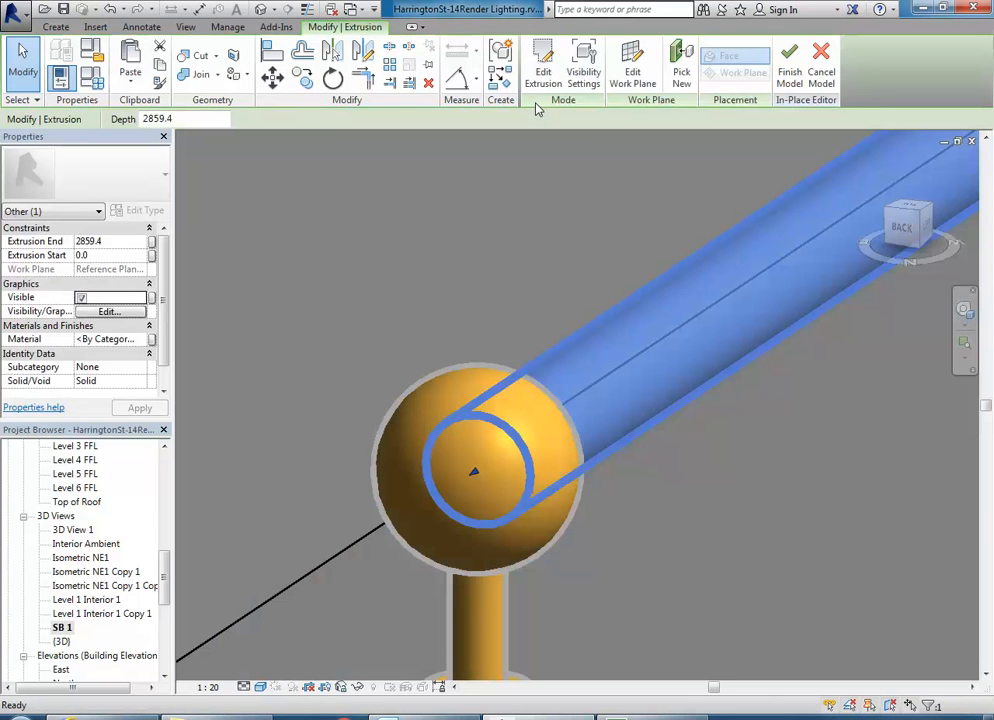
click(789, 62)
scroll(477, 258, down, 3)
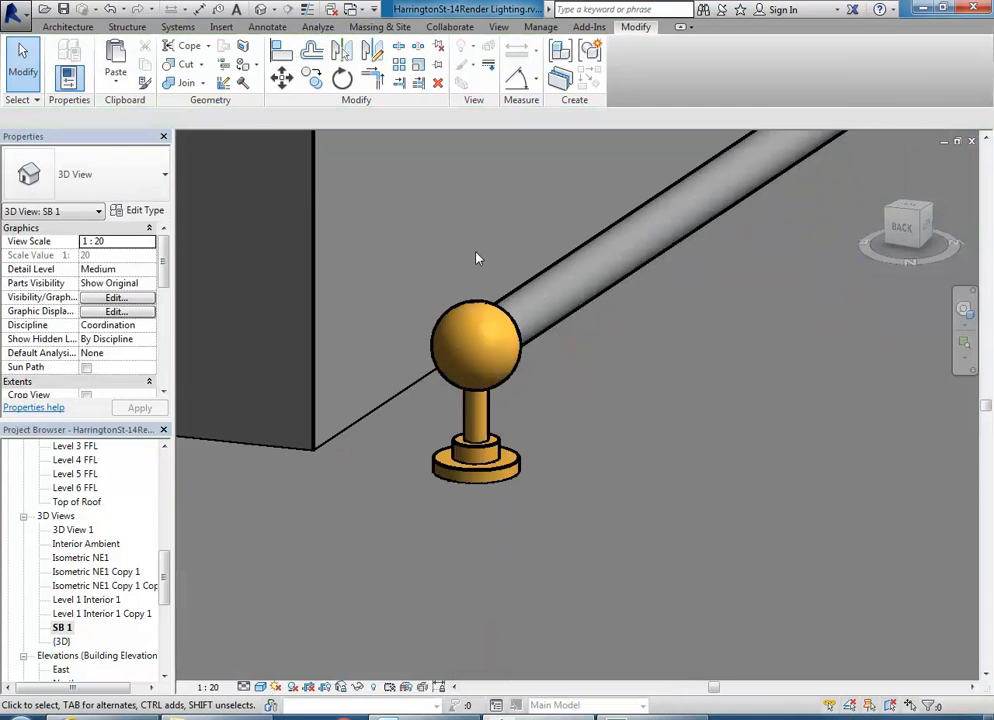
scroll(444, 410, down, 2)
Edit the reception casework in place, assign the Brass material to the footrest rail, and finish the model
scroll(428, 460, up, 5)
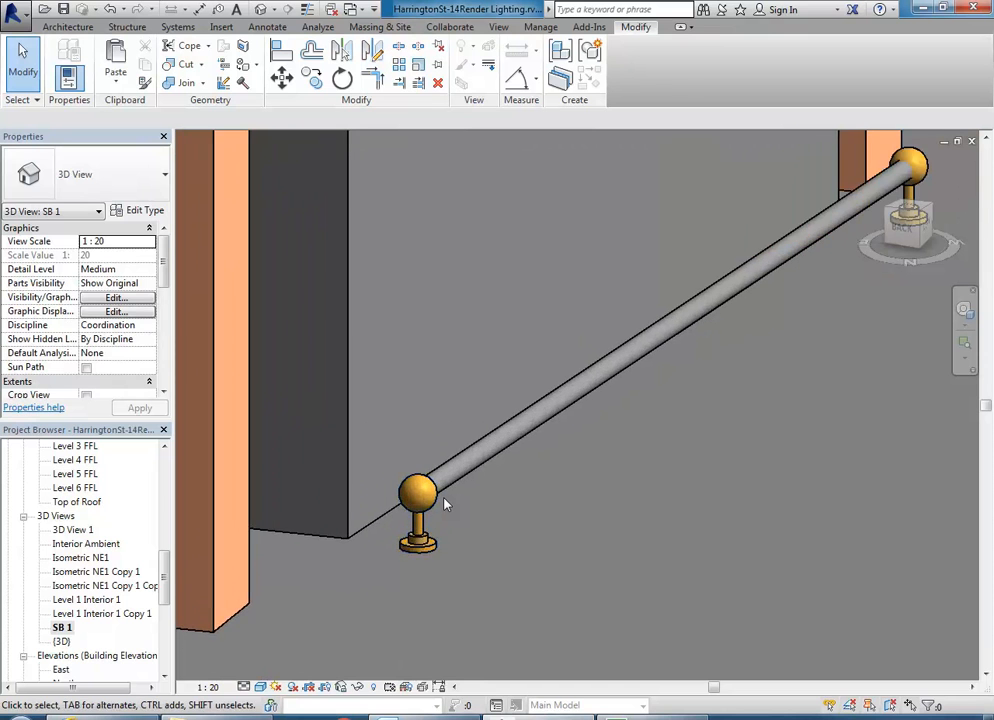
scroll(445, 503, up, 1)
click(463, 492)
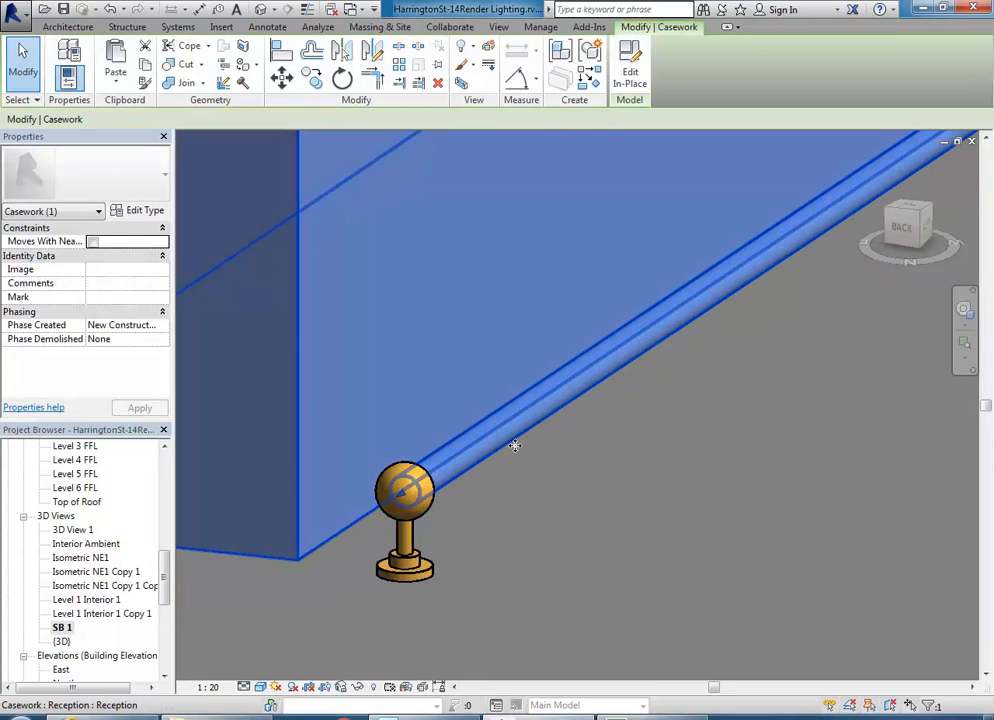
scroll(448, 482, down, 3)
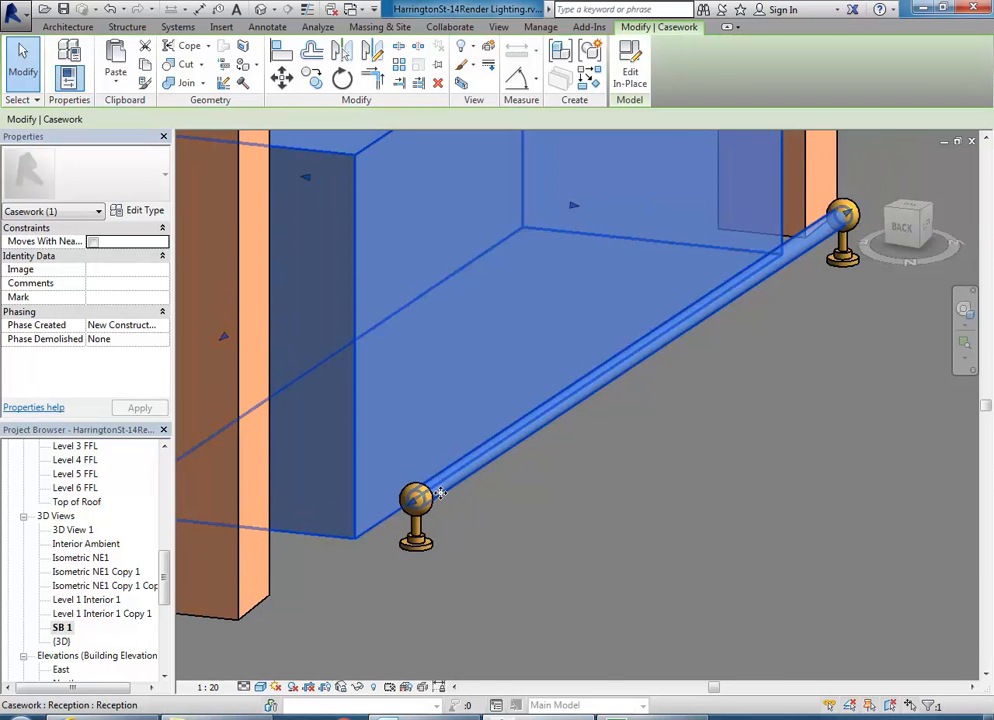
scroll(440, 493, down, 2)
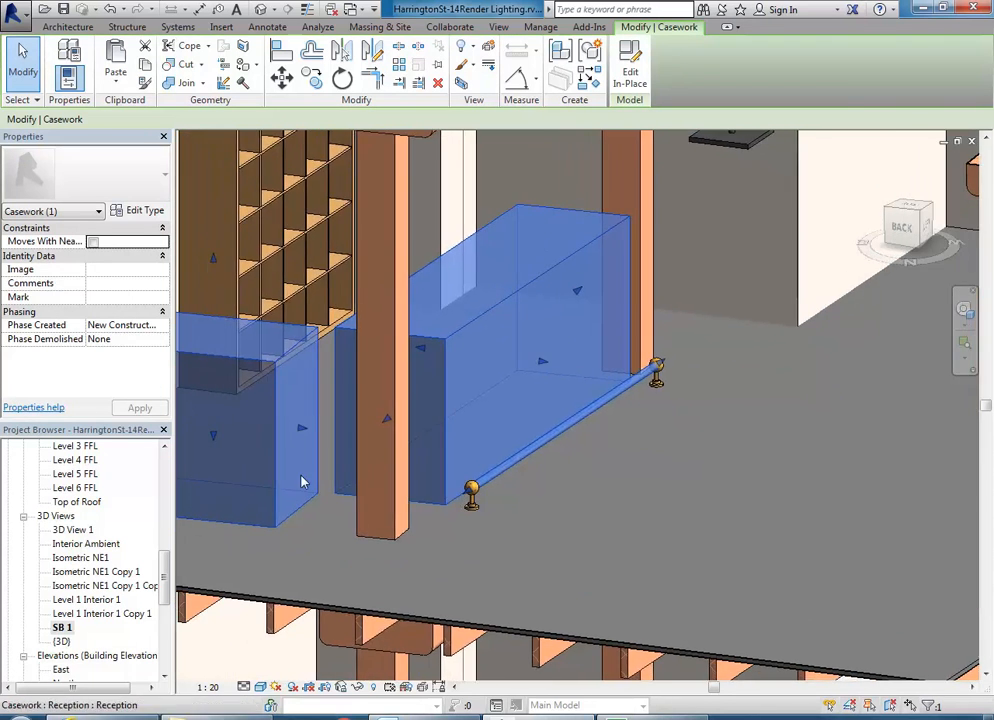
scroll(433, 479, up, 5)
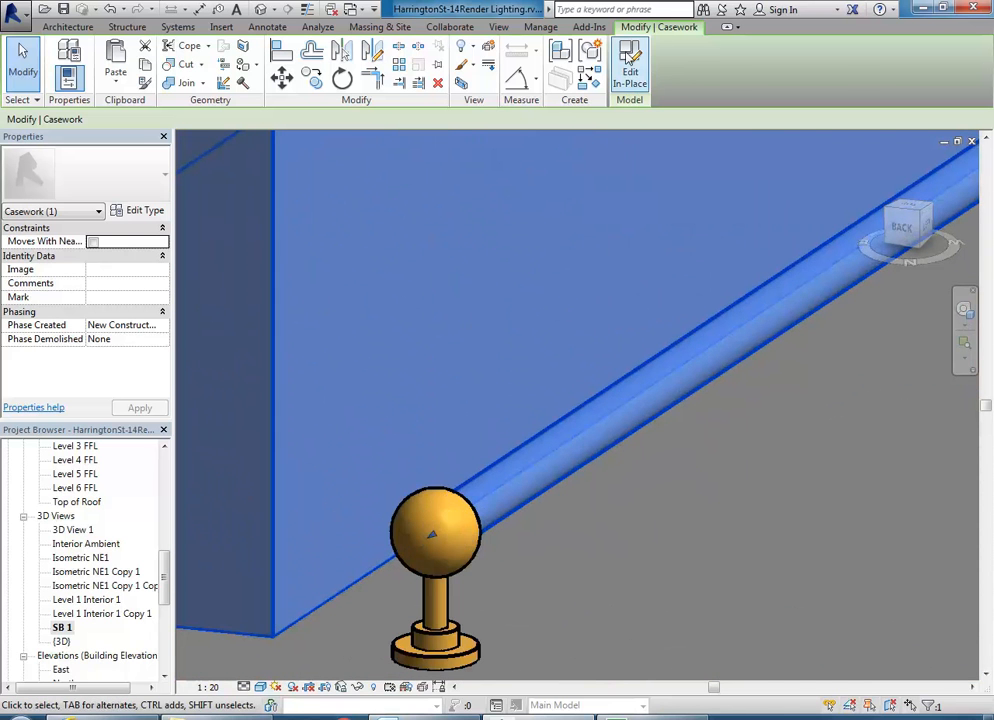
click(630, 62)
click(496, 487)
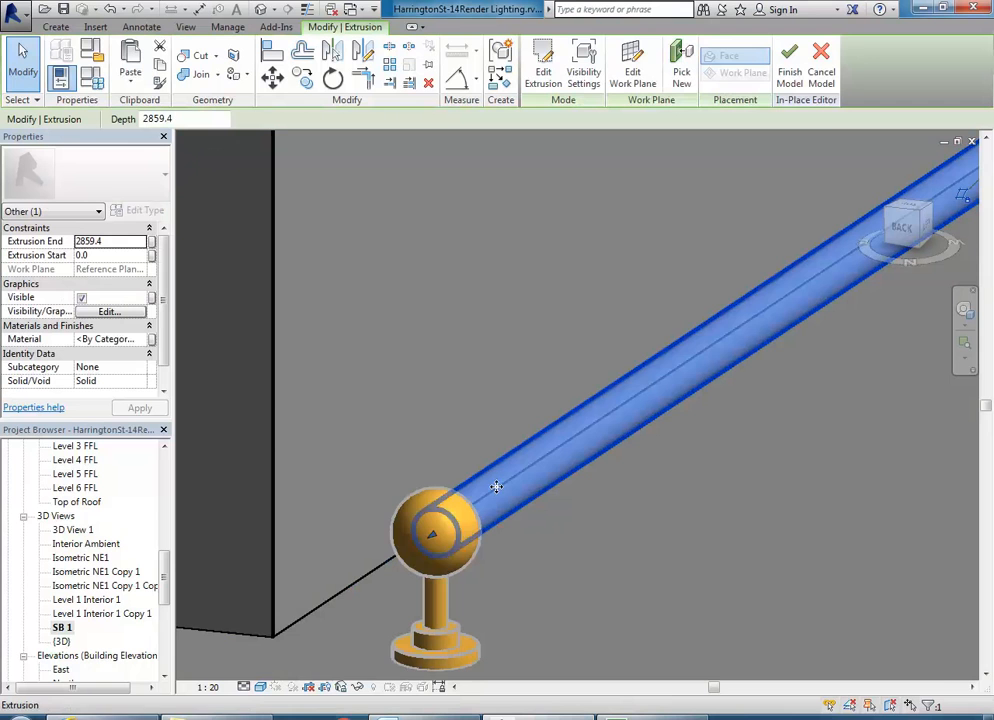
click(150, 340)
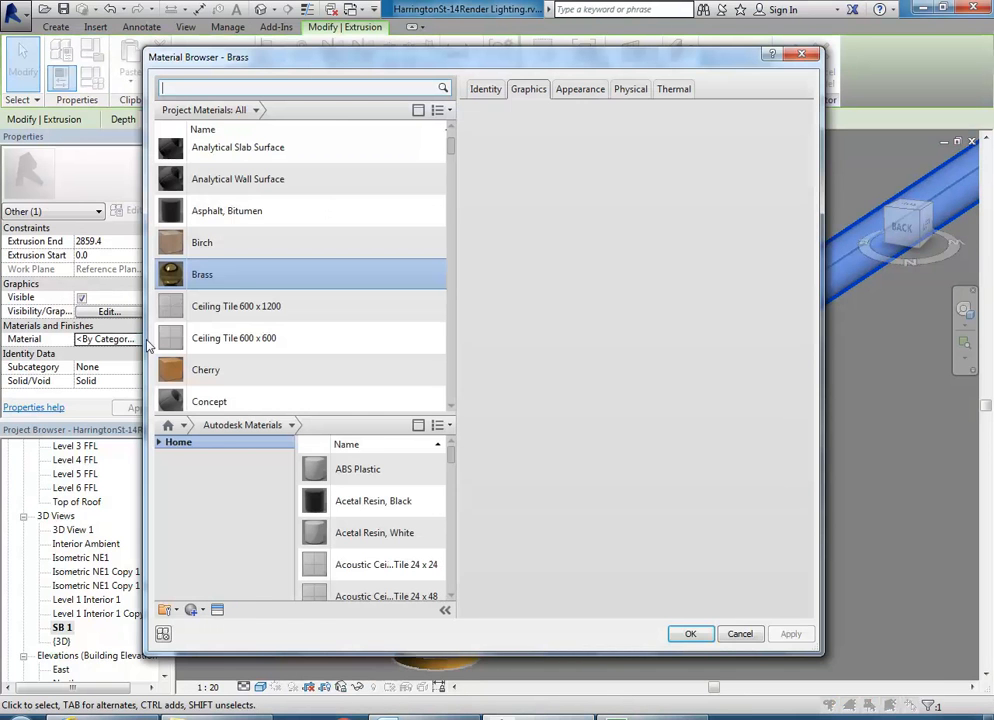
click(690, 634)
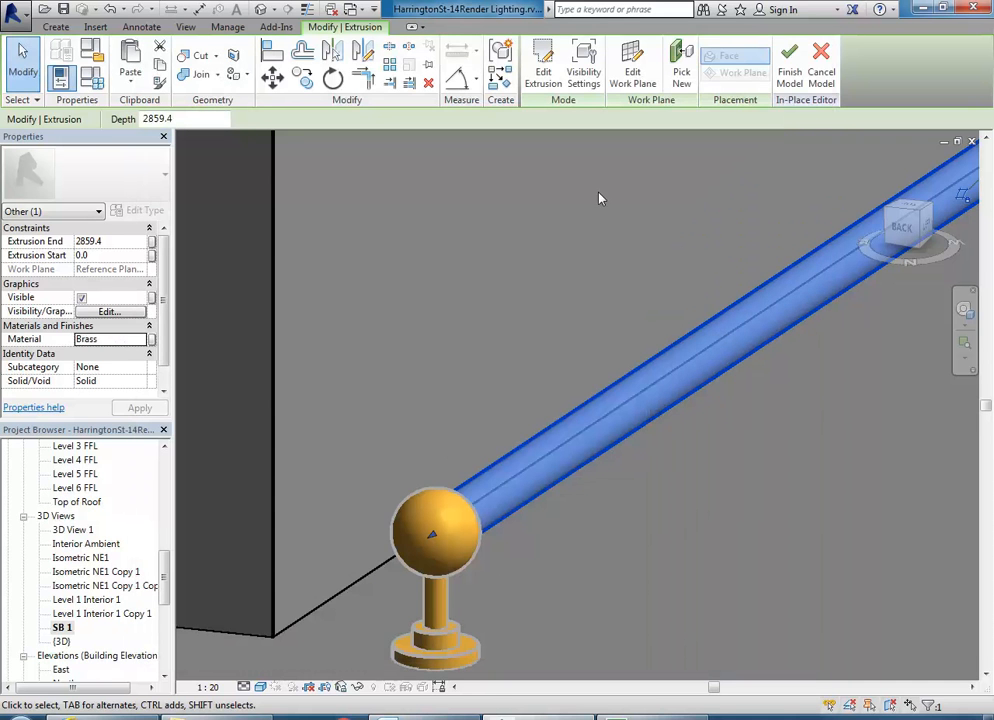
click(790, 70)
scroll(493, 560, down, 2)
scroll(490, 565, down, 1)
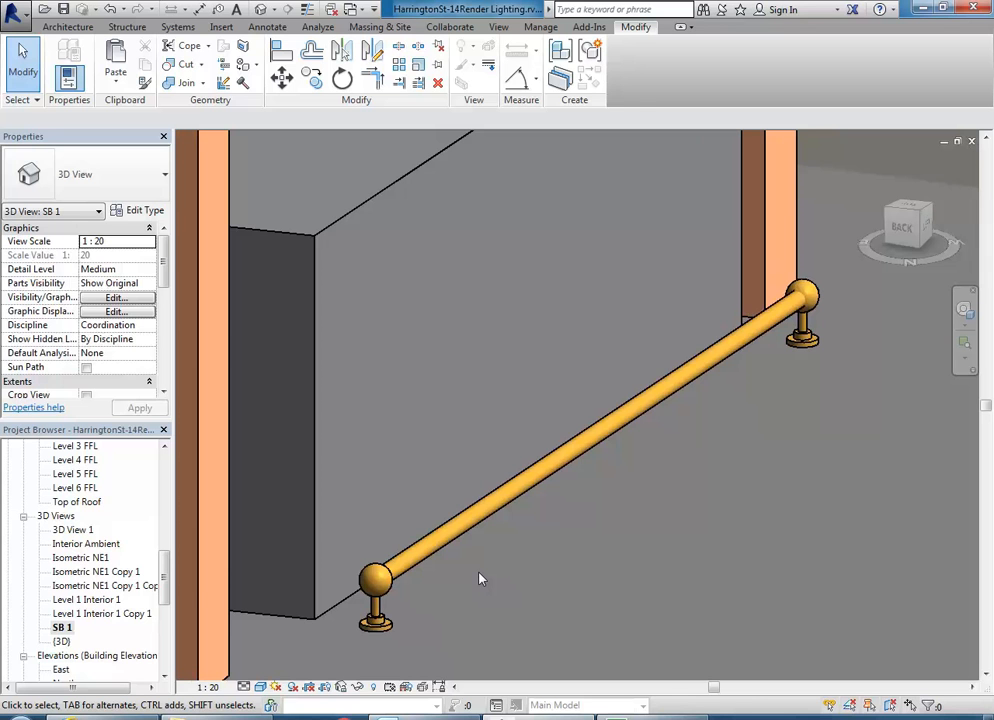
Examine the footrest rail and its end brackets in relation to the reception desk
scroll(479, 579, down, 4)
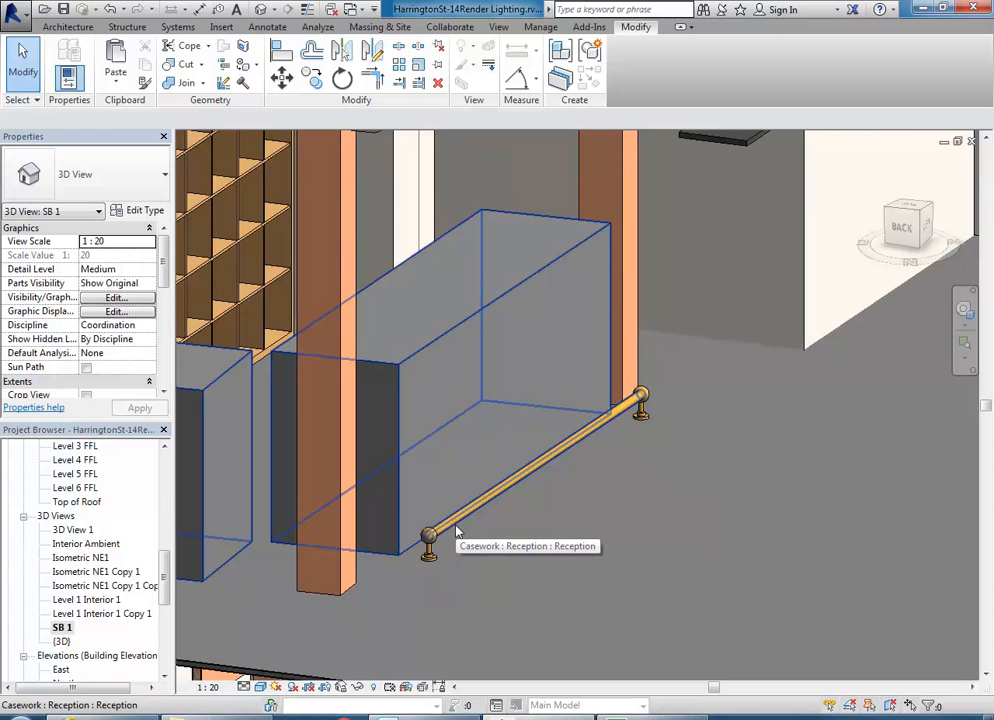
scroll(456, 532, up, 5)
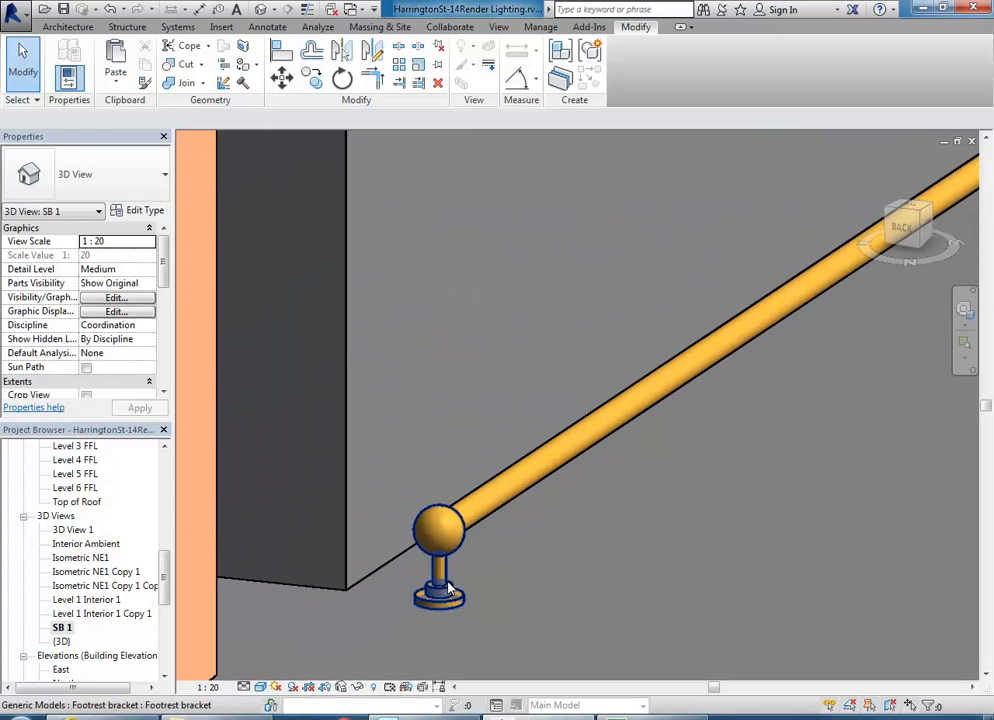
click(449, 562)
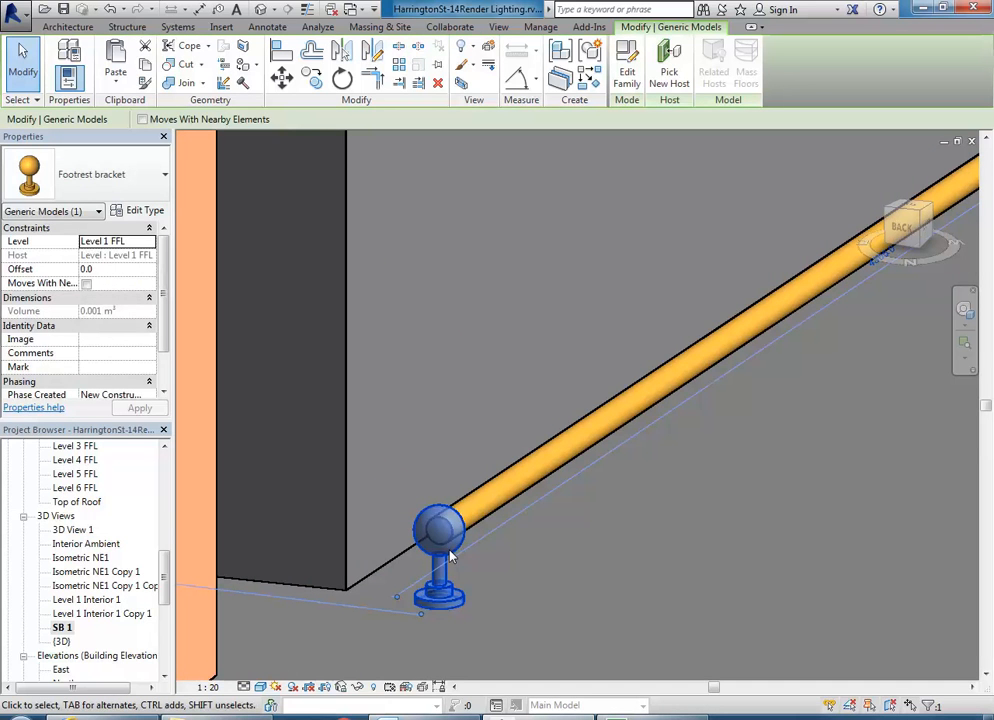
scroll(346, 552, down, 5)
scroll(390, 560, down, 3)
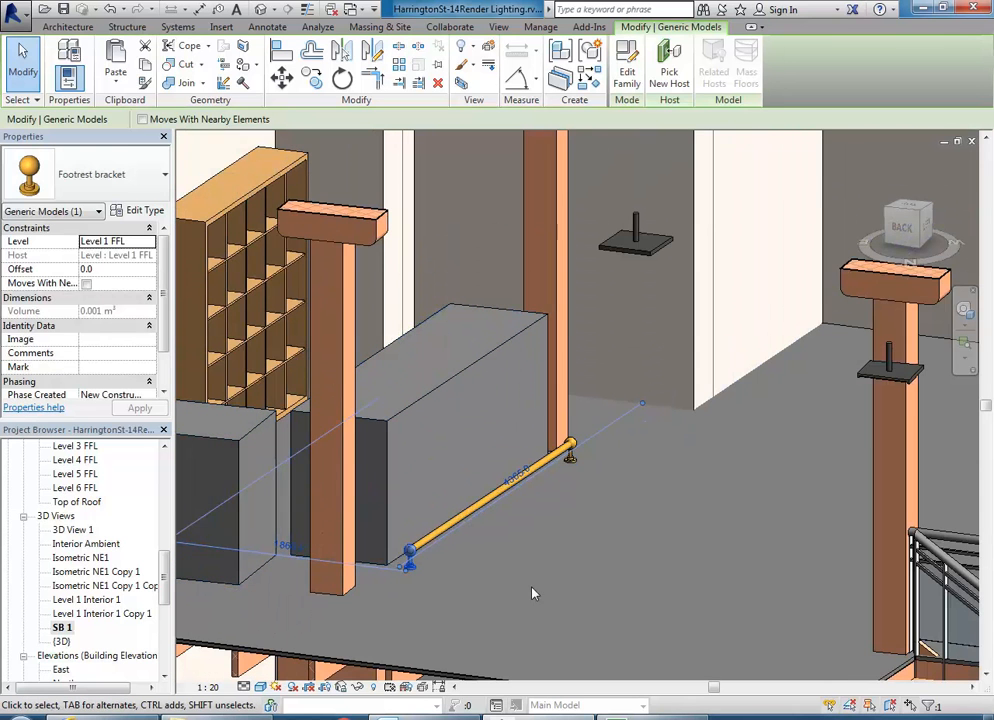
key(Escape)
scroll(369, 530, up, 4)
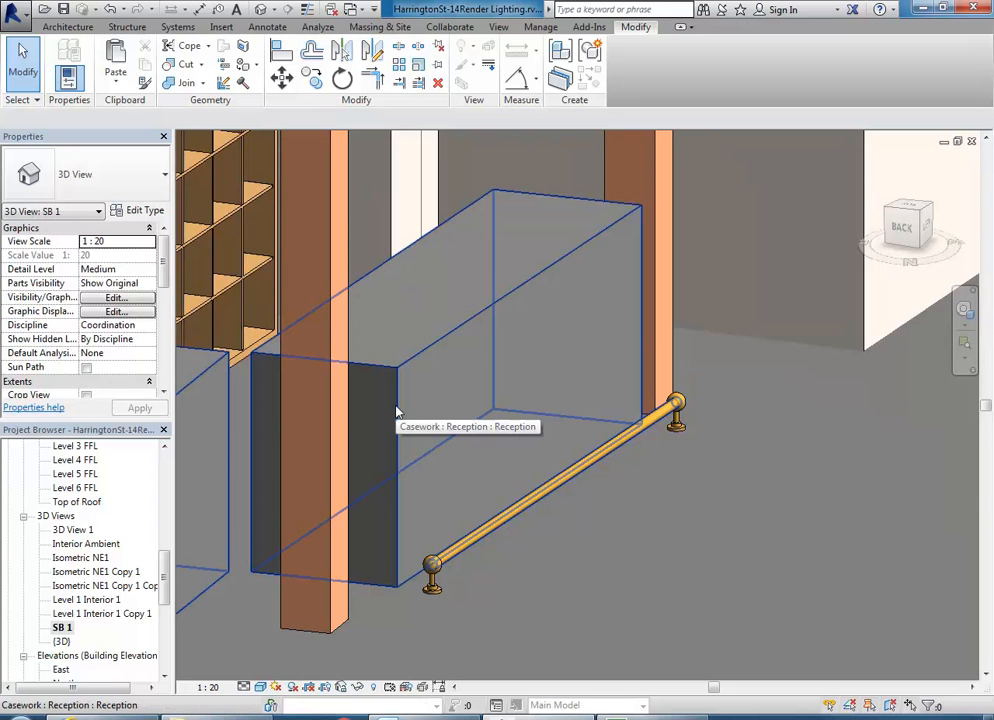
mouse_move(395, 415)
middle_down()
mouse_move(371, 395)
mouse_move(399, 423)
mouse_move(393, 402)
middle_up()
scroll(388, 419, up, 4)
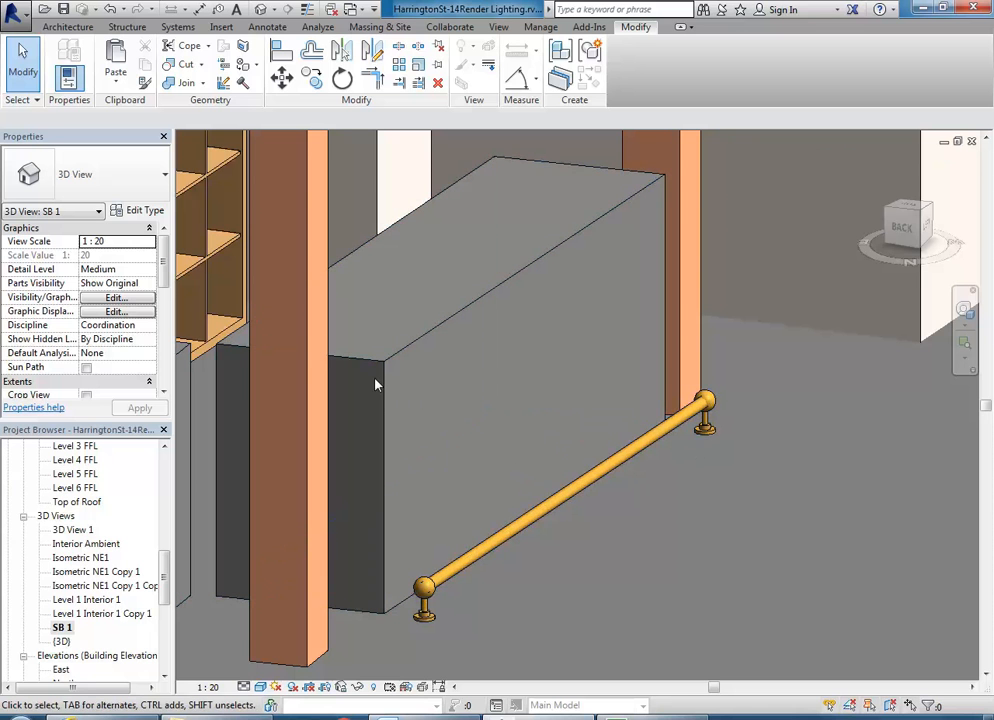
Open the Level 1 FFL floor plan and show the whole reception desk area with the footrest
drag(166, 588, 166, 512)
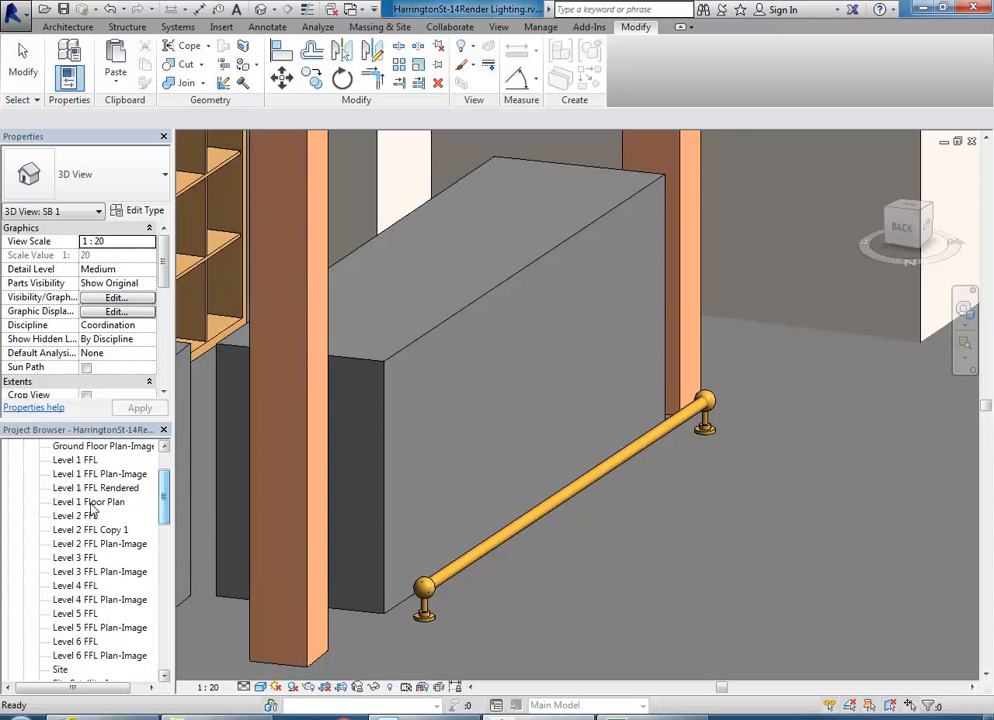
click(72, 460)
double_click(72, 460)
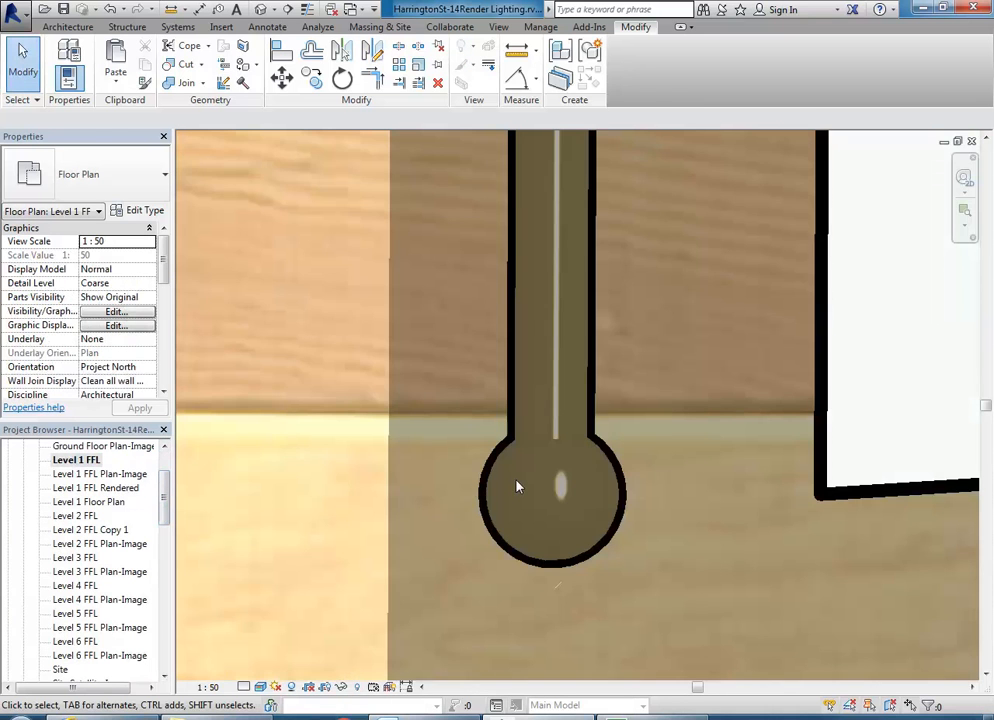
scroll(517, 484, down, 3)
middle_drag(555, 456, 308, 583)
scroll(310, 575, down, 2)
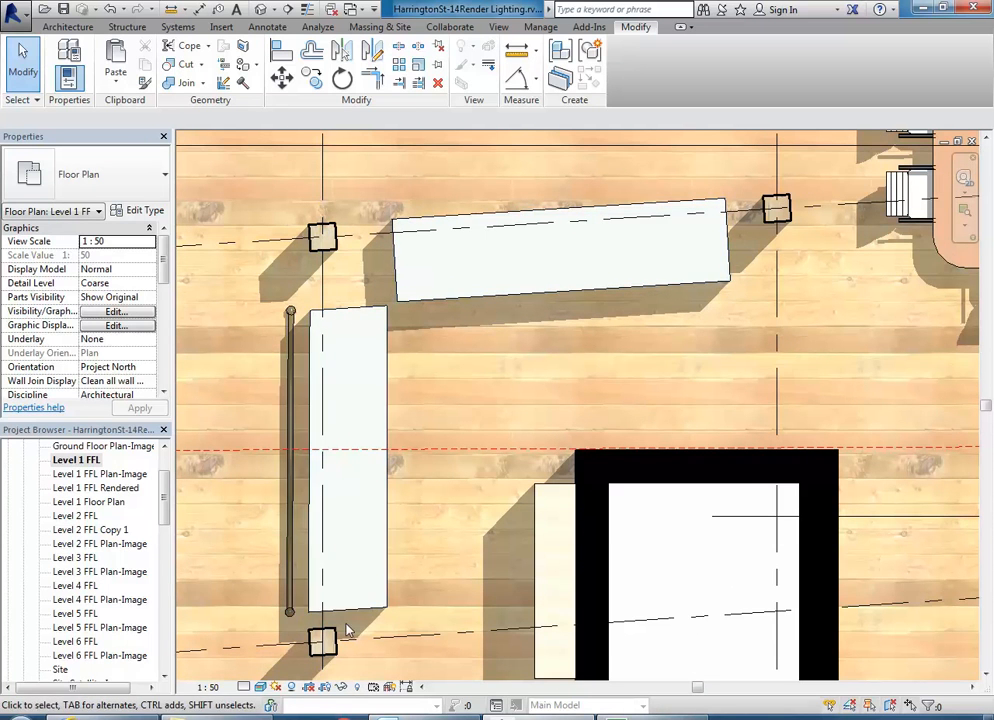
Edit the reception casework in place in the plan and start a new extrusion sketch
click(353, 317)
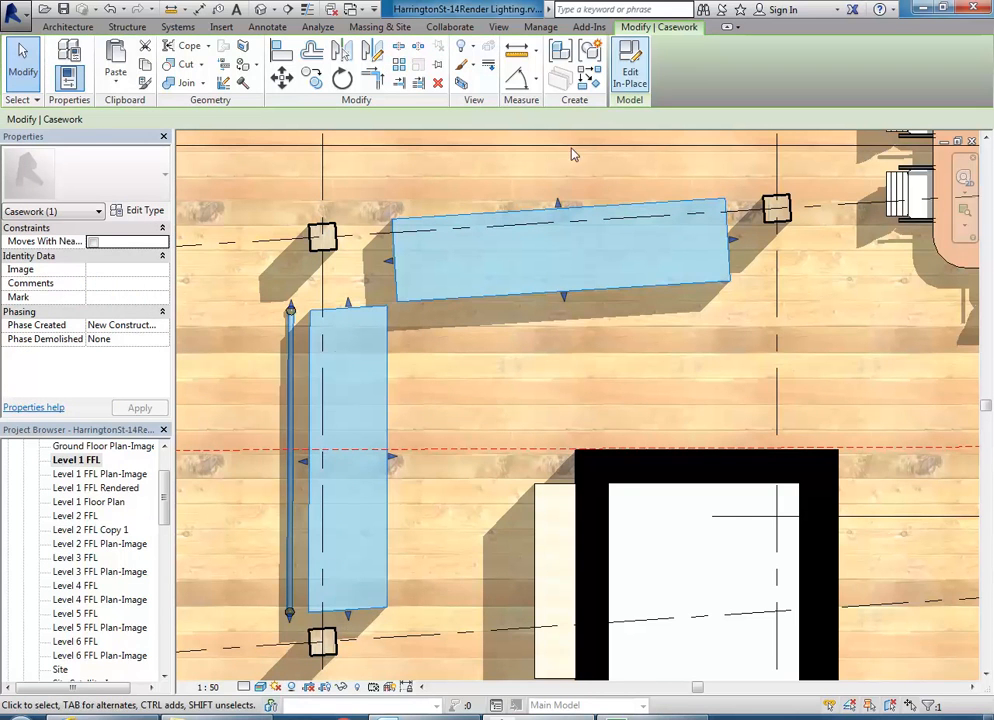
click(632, 75)
scroll(335, 315, up, 5)
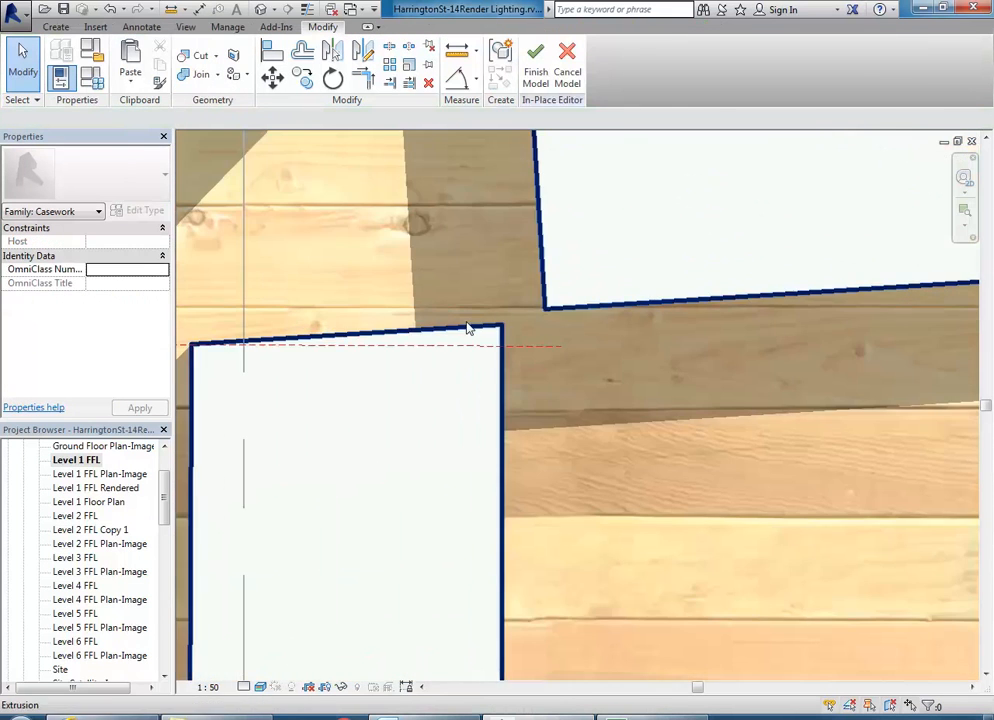
middle_drag(338, 360, 378, 296)
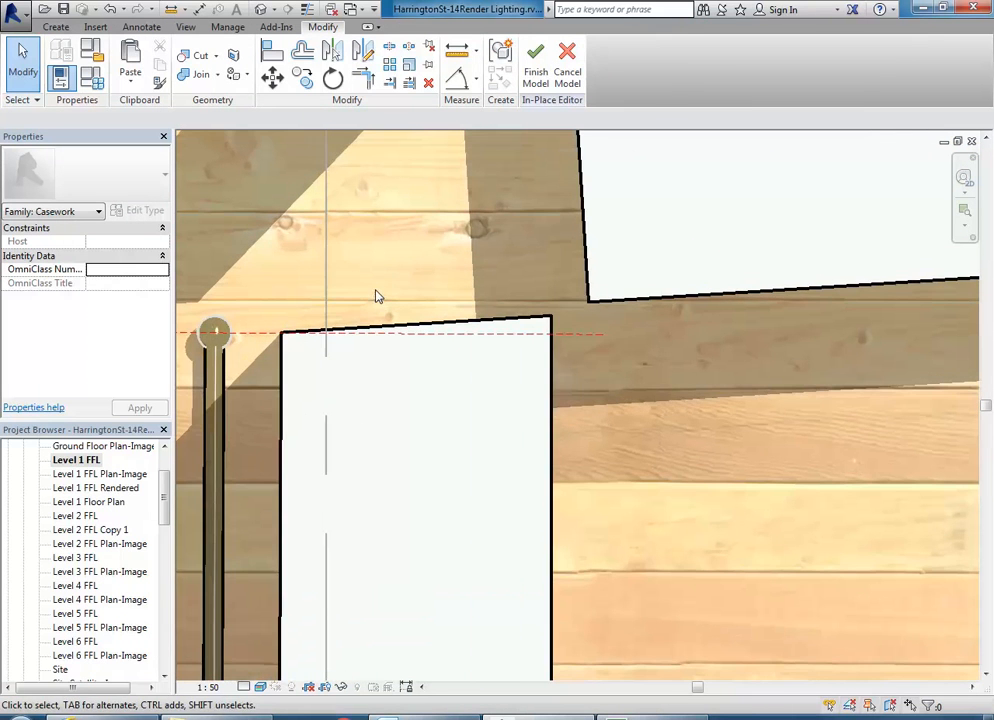
click(55, 29)
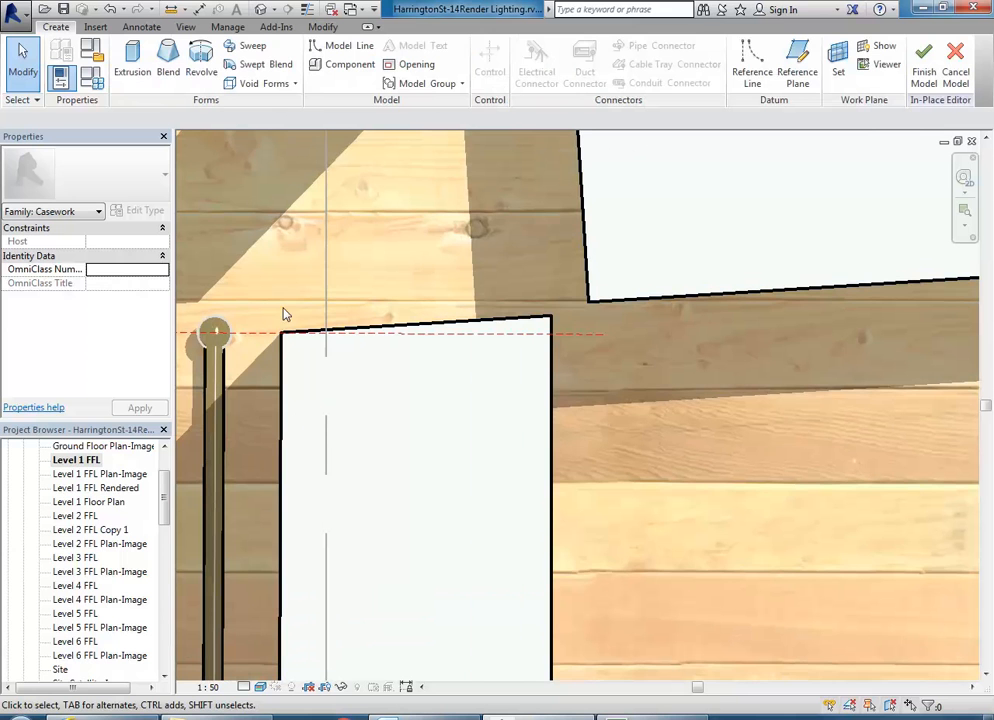
click(131, 68)
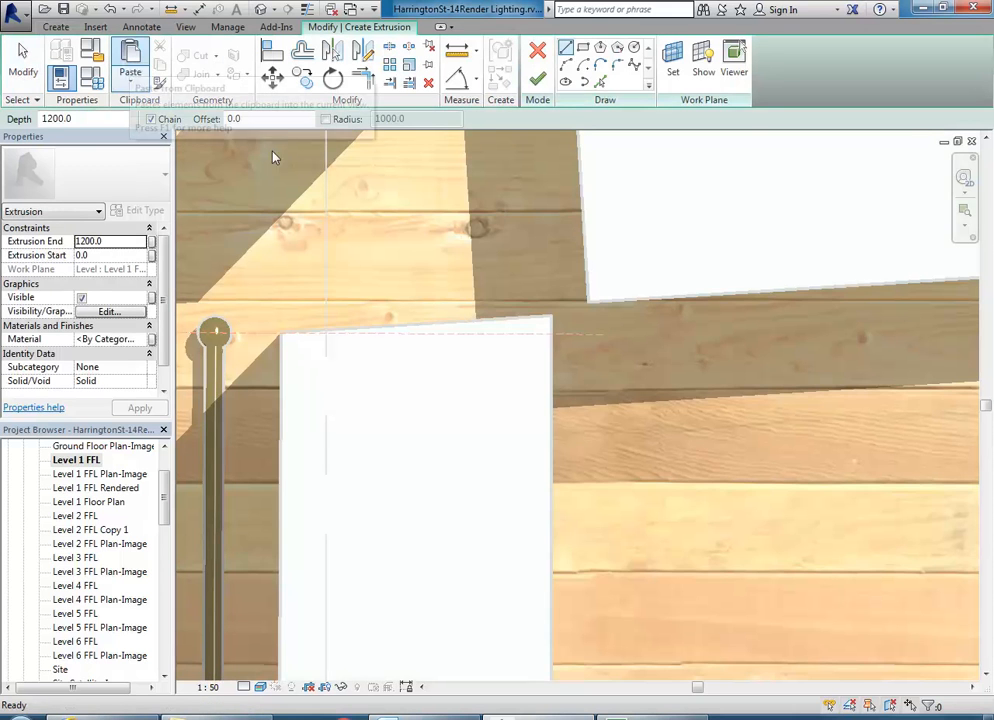
Trace the four edges of the long narrow desk block beside the footrest as the extrusion sketch outline
click(604, 88)
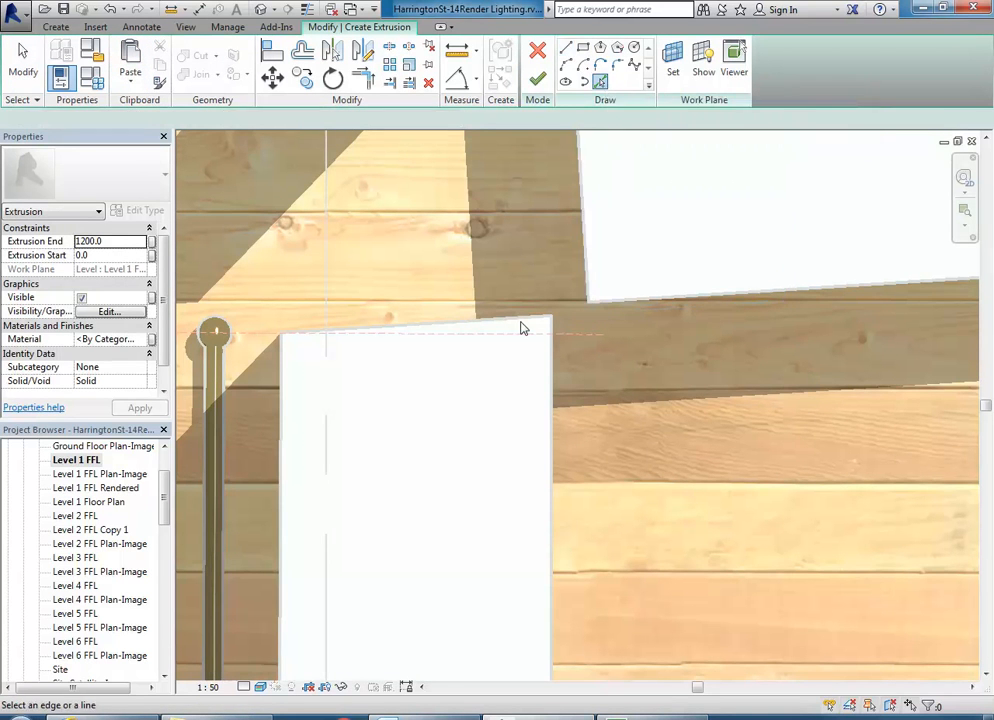
click(497, 325)
click(551, 405)
click(283, 443)
scroll(394, 450, down, 5)
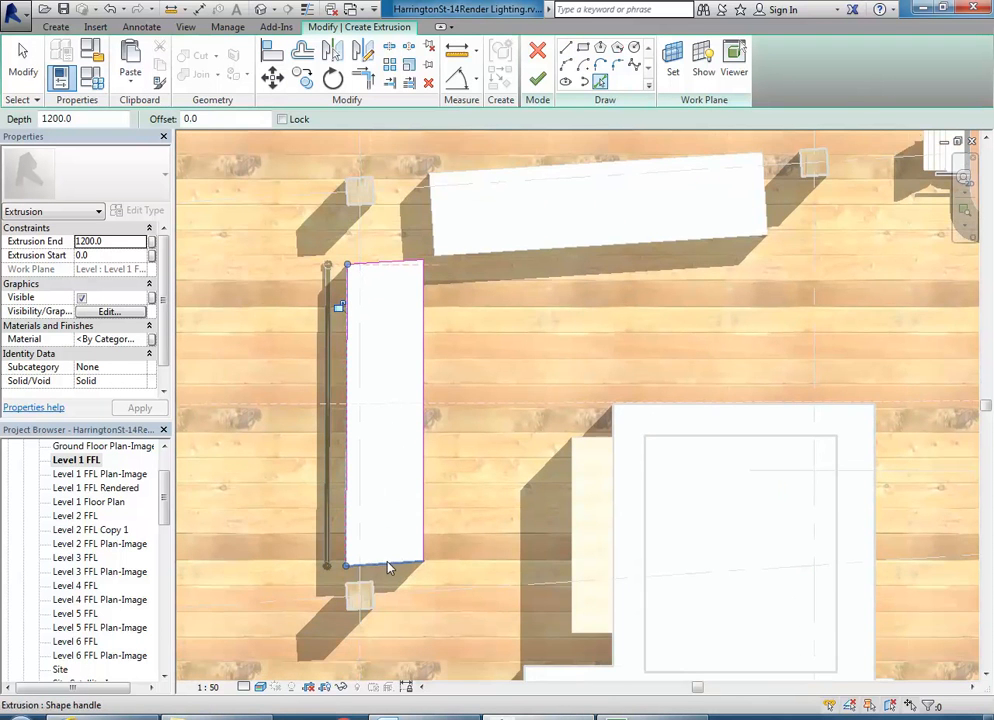
scroll(384, 238, up, 5)
scroll(408, 271, up, 3)
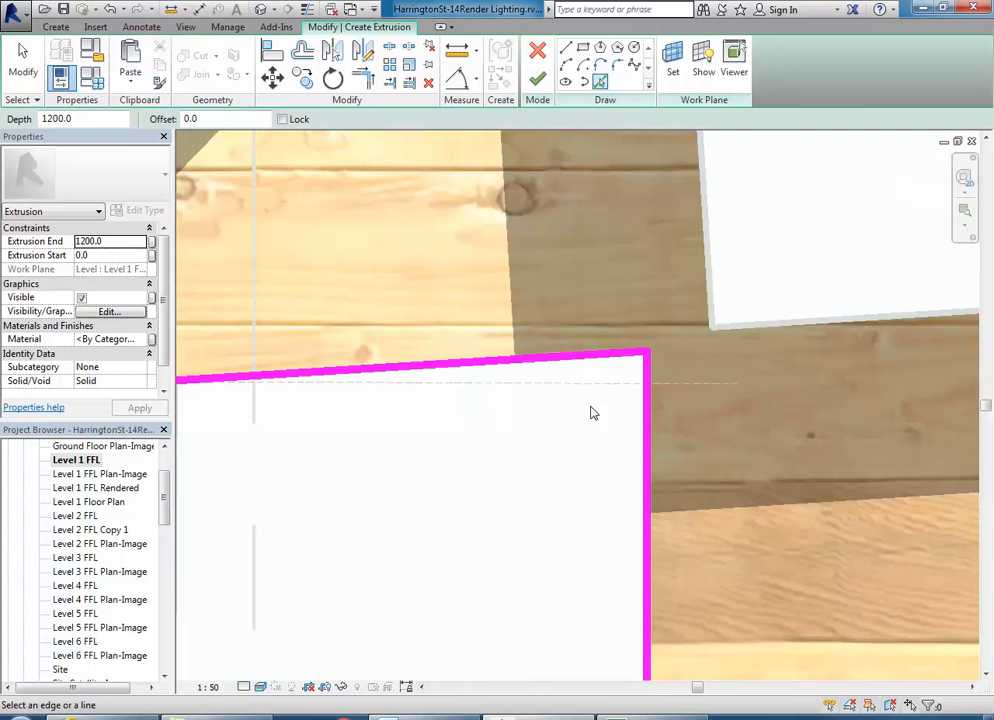
scroll(560, 420, down, 2)
middle_drag(465, 457, 477, 522)
scroll(482, 378, up, 2)
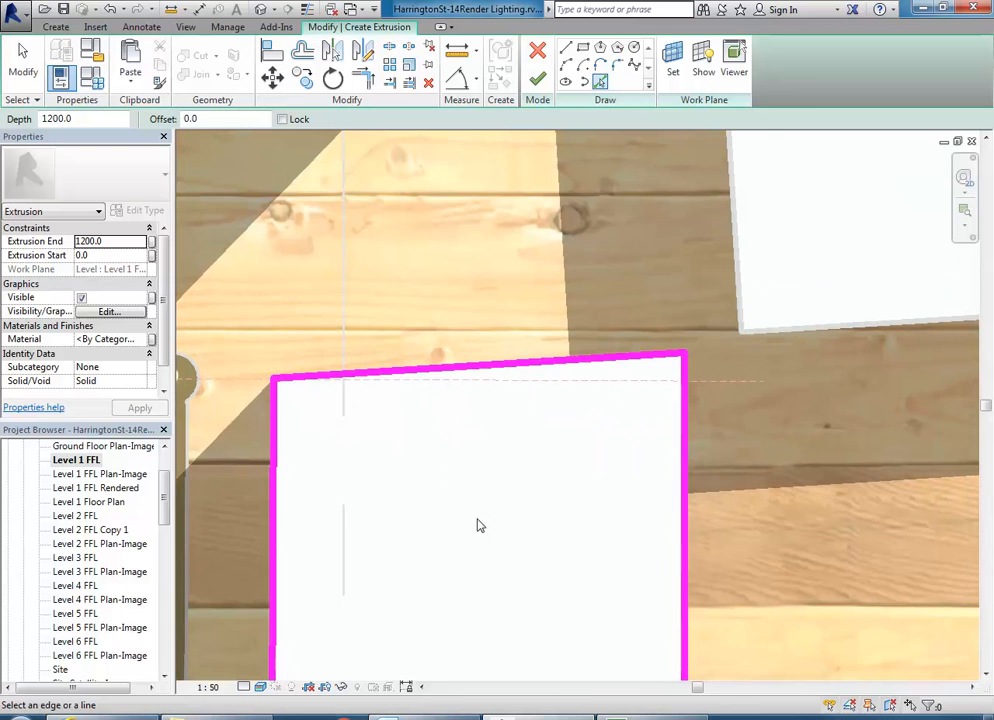
Fillet the upper right corner of the sketch outline with an 80 mm radius
click(618, 66)
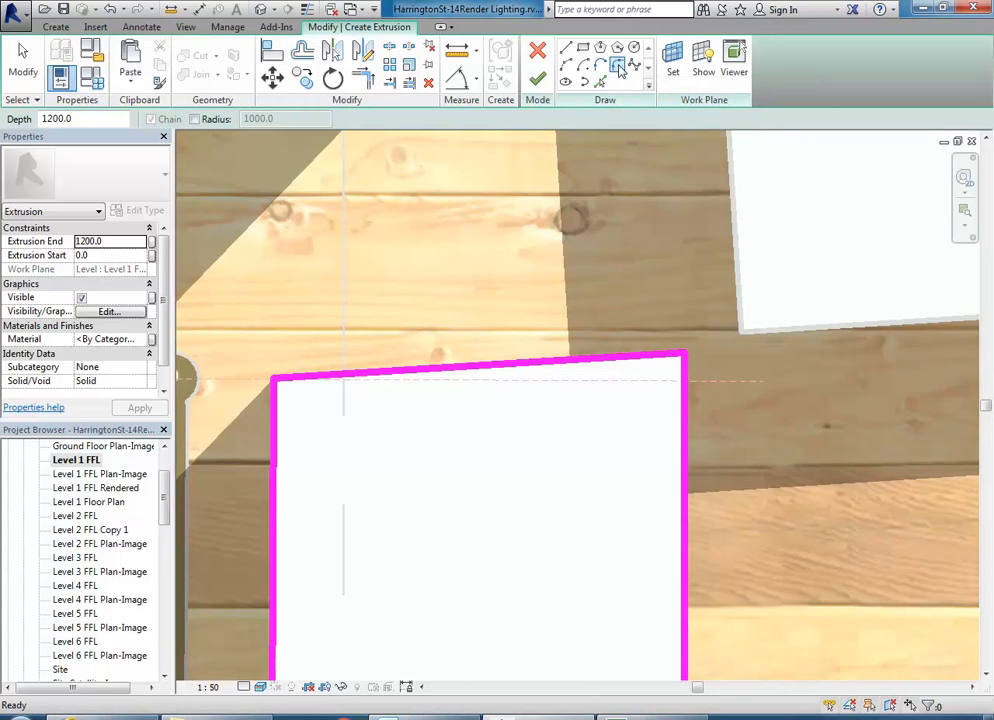
click(650, 358)
click(683, 390)
click(677, 381)
click(637, 378)
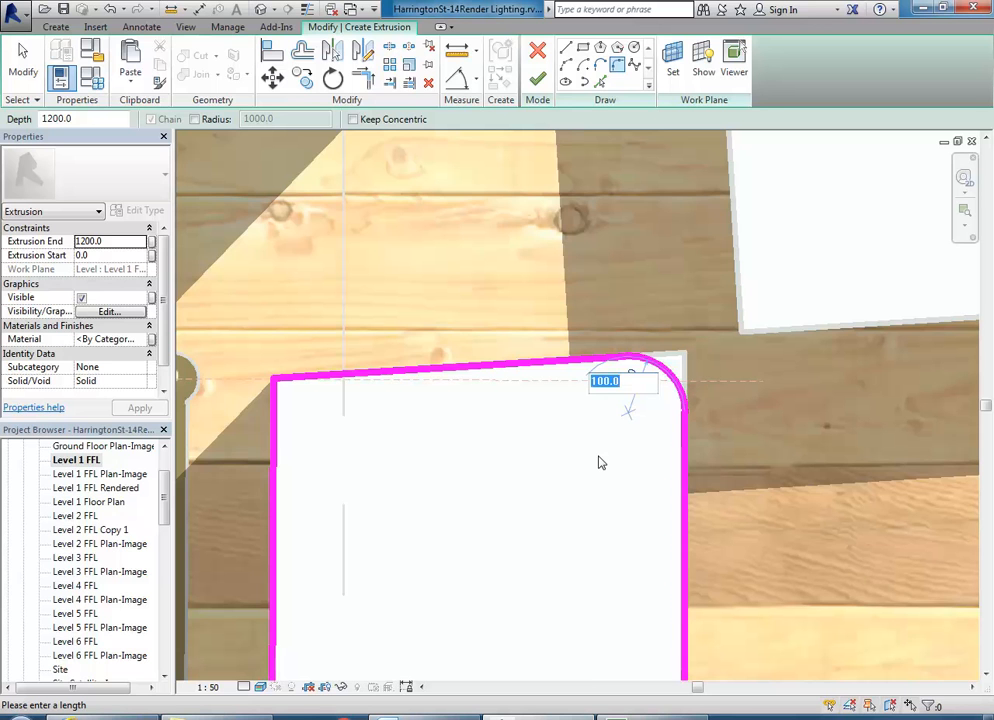
text(80)
key(Return)
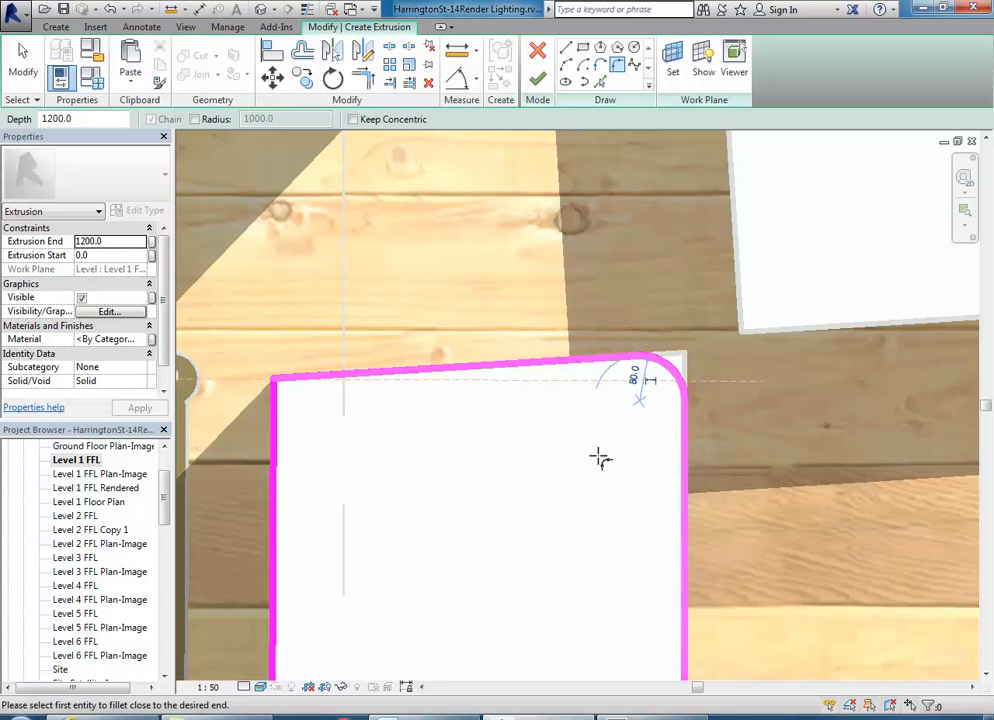
Round the outline's upper left corner, nearest the footrest, with an 80 mm fillet
click(312, 380)
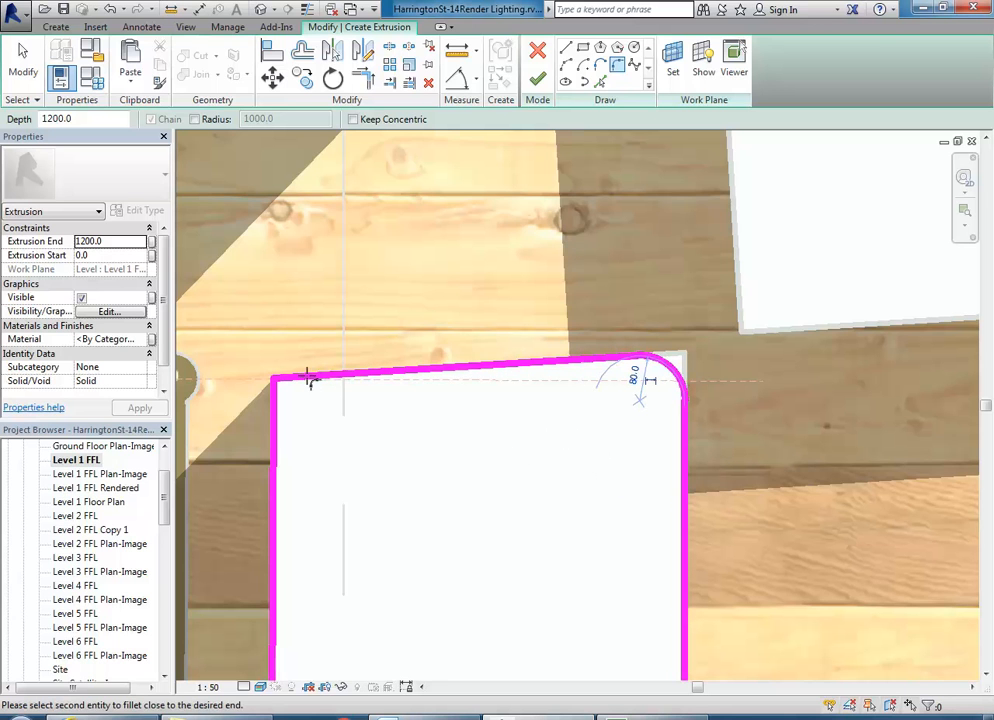
click(283, 403)
click(296, 404)
click(344, 413)
text(80)
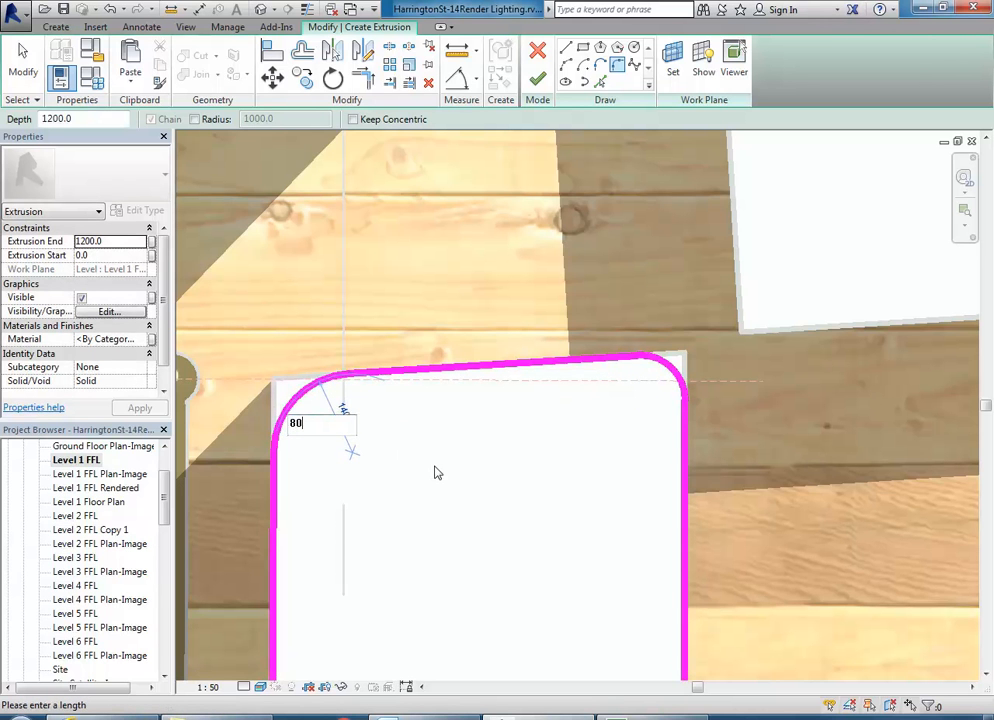
key(Return)
Fillet the outline's lower left corner, next to the footrest's lower end, with an 80 mm radius
scroll(437, 470, down, 4)
middle_drag(437, 543, 408, 368)
scroll(408, 368, down, 2)
middle_drag(386, 600, 382, 464)
scroll(371, 520, up, 3)
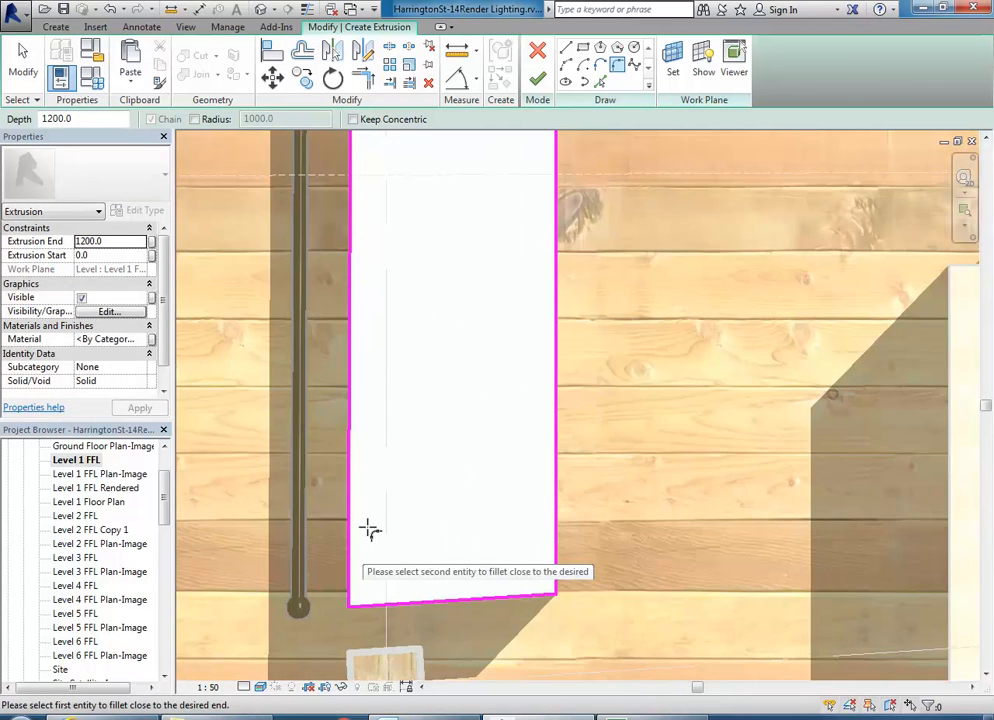
click(365, 602)
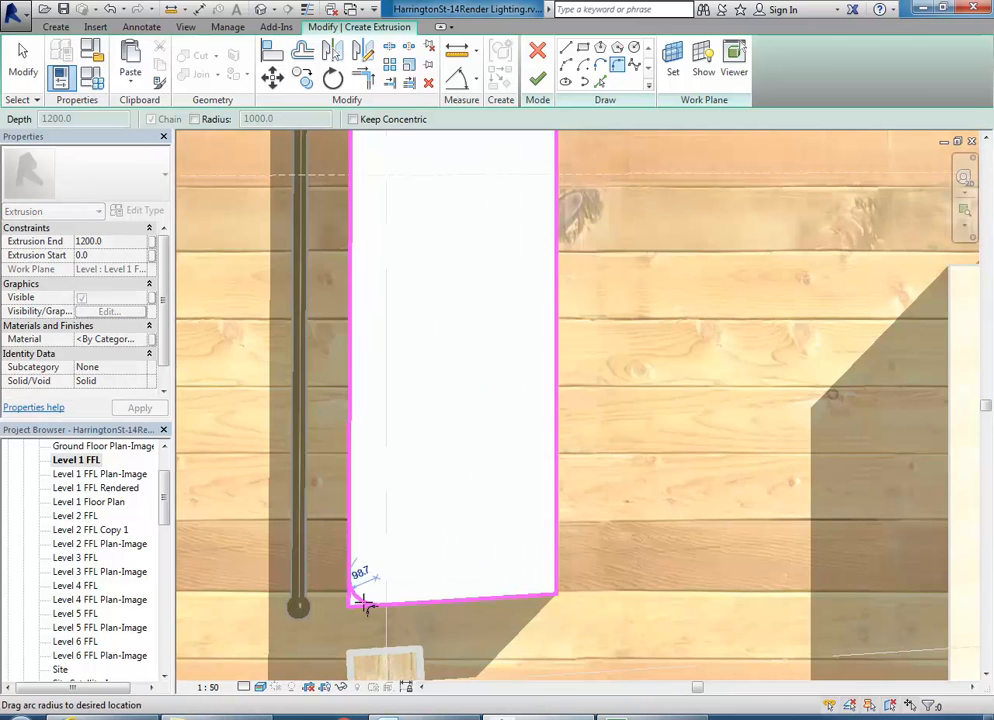
scroll(365, 602, up, 3)
click(349, 590)
click(367, 546)
text(80)
key(Return)
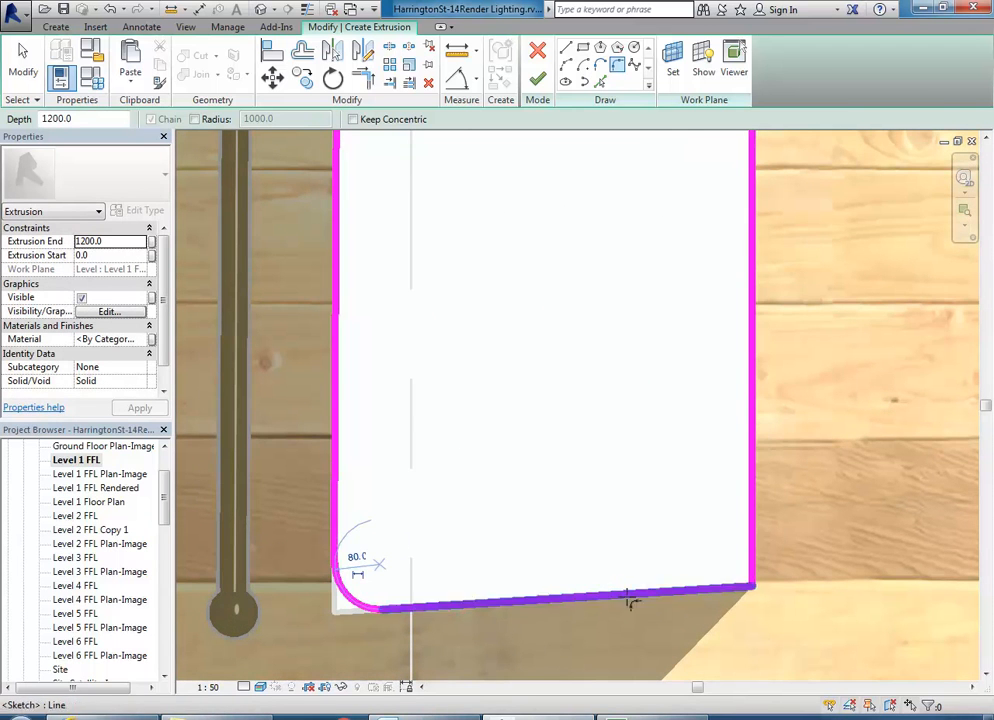
Fillet the remaining lower right corner of the outline with an 80 mm radius and leave the fillet command
click(720, 588)
click(750, 575)
click(734, 574)
click(716, 556)
text(80)
key(Return)
scroll(565, 507, down, 5)
mouse_move(565, 507)
middle_down()
mouse_move(475, 486)
mouse_move(475, 533)
middle_up()
key(Escape)
scroll(466, 533, down, 2)
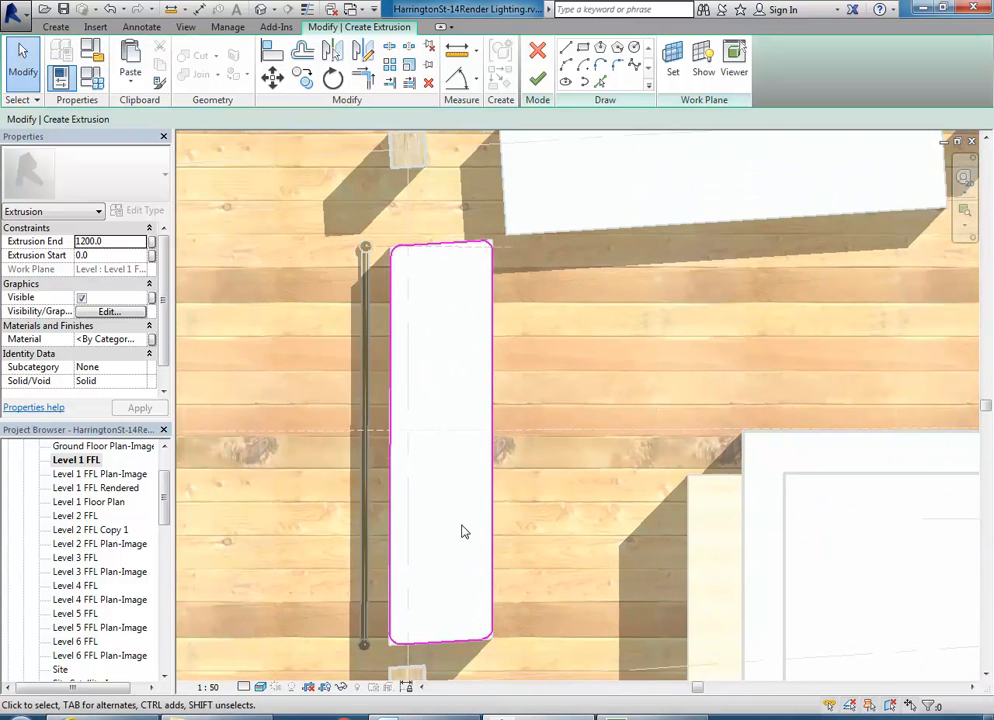
Finish the rounded extrusion, select it, and open the SB 1 3D view
click(537, 79)
click(444, 482)
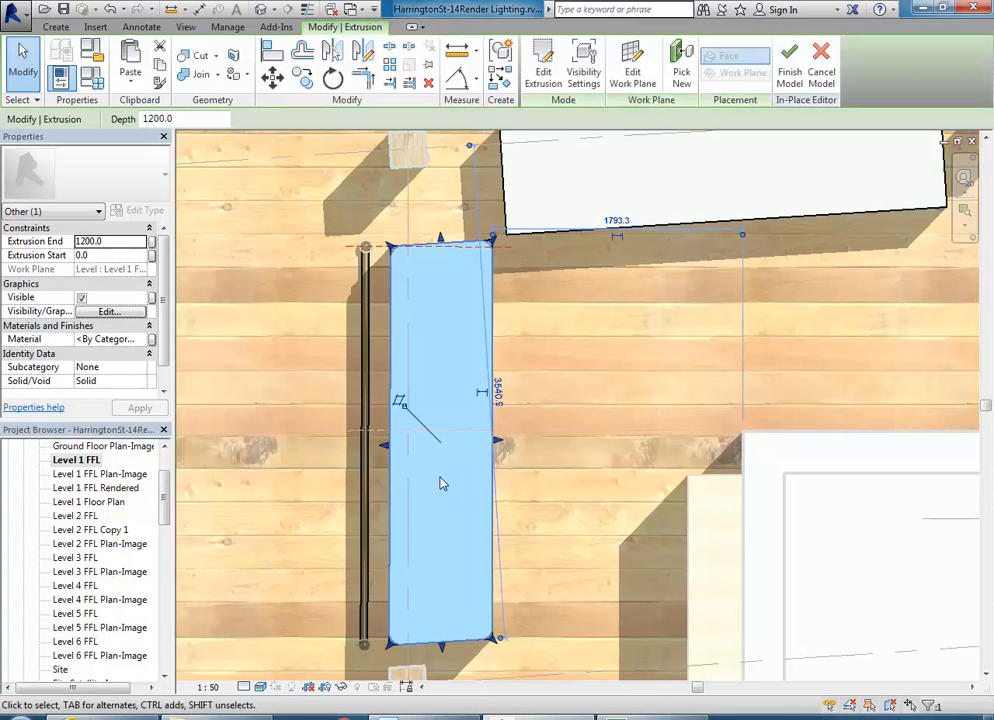
drag(160, 505, 157, 586)
double_click(62, 641)
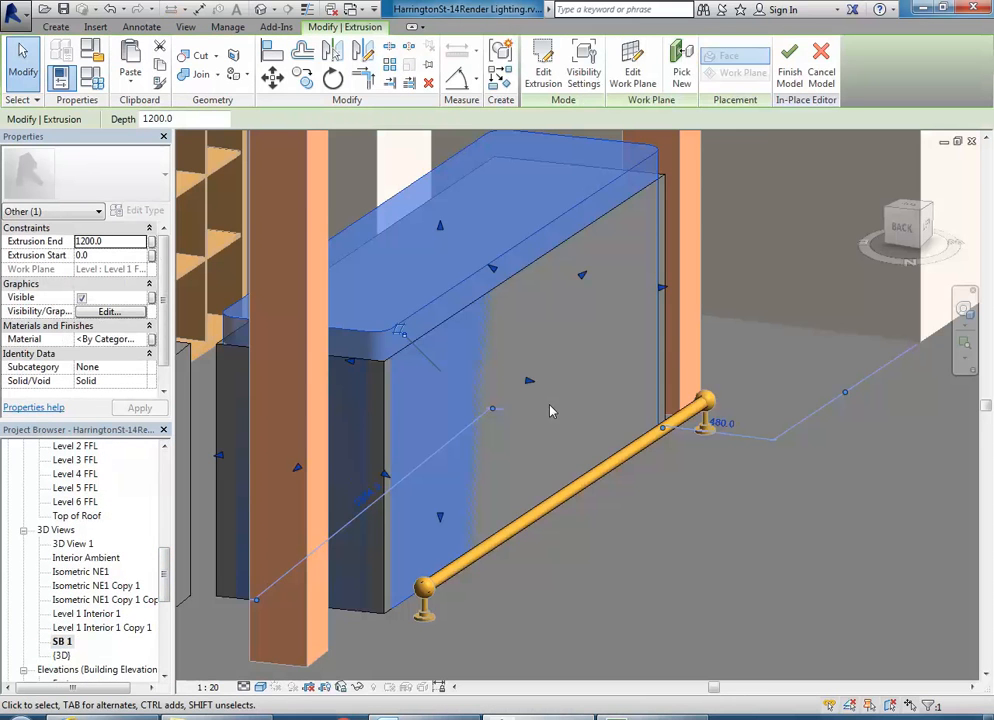
Raise the underside of the rounded extrusion so that it starts at about 834 mm
middle_drag(478, 426, 545, 435)
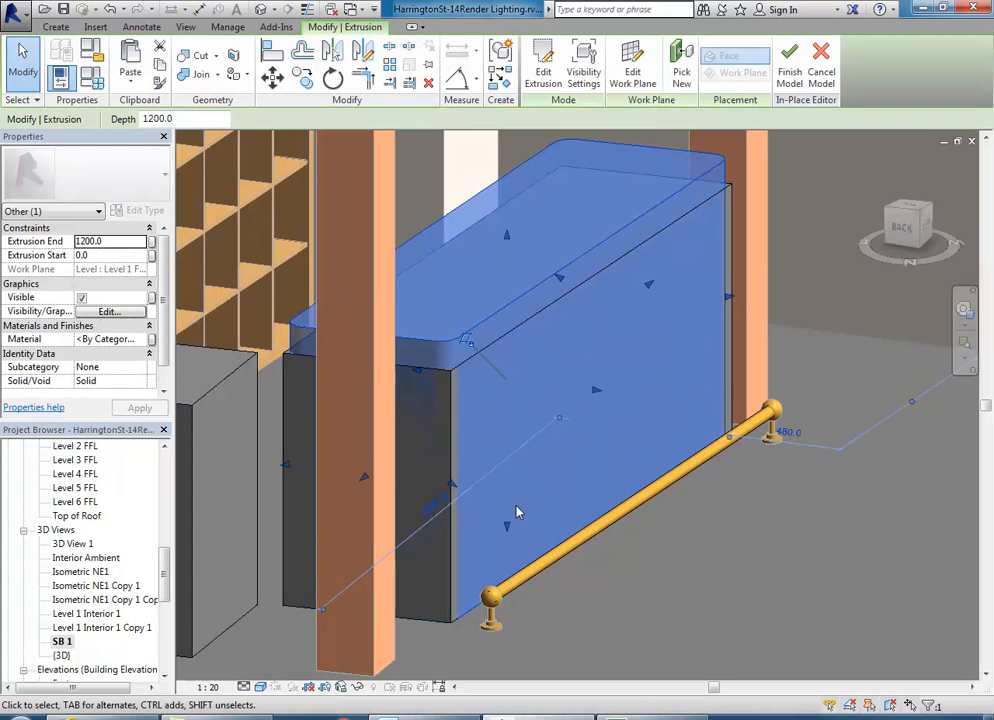
drag(506, 527, 508, 330)
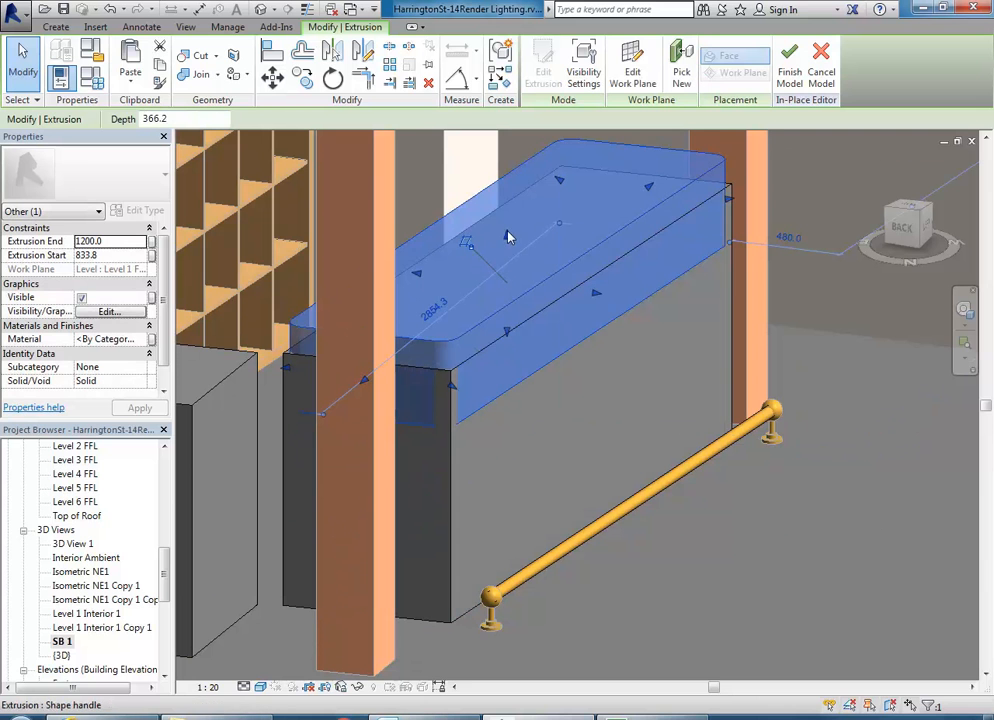
click(550, 417)
Edit the original desk extrusion and delete the rectangular sketch loop of the block behind the footrest, keeping the other block
scroll(617, 433, up, 5)
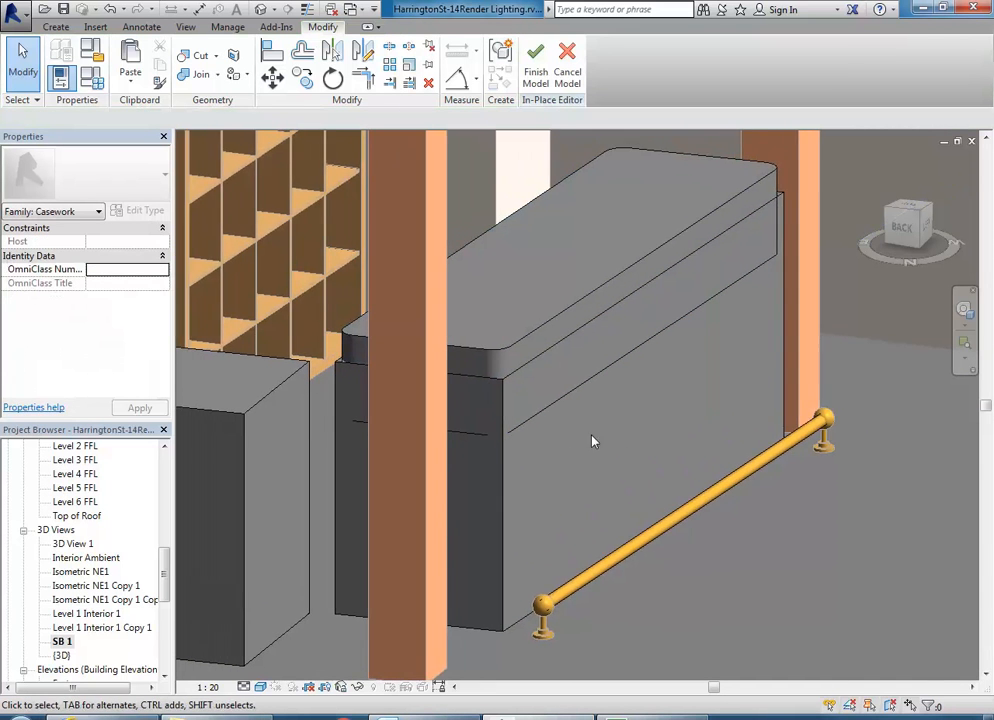
click(502, 480)
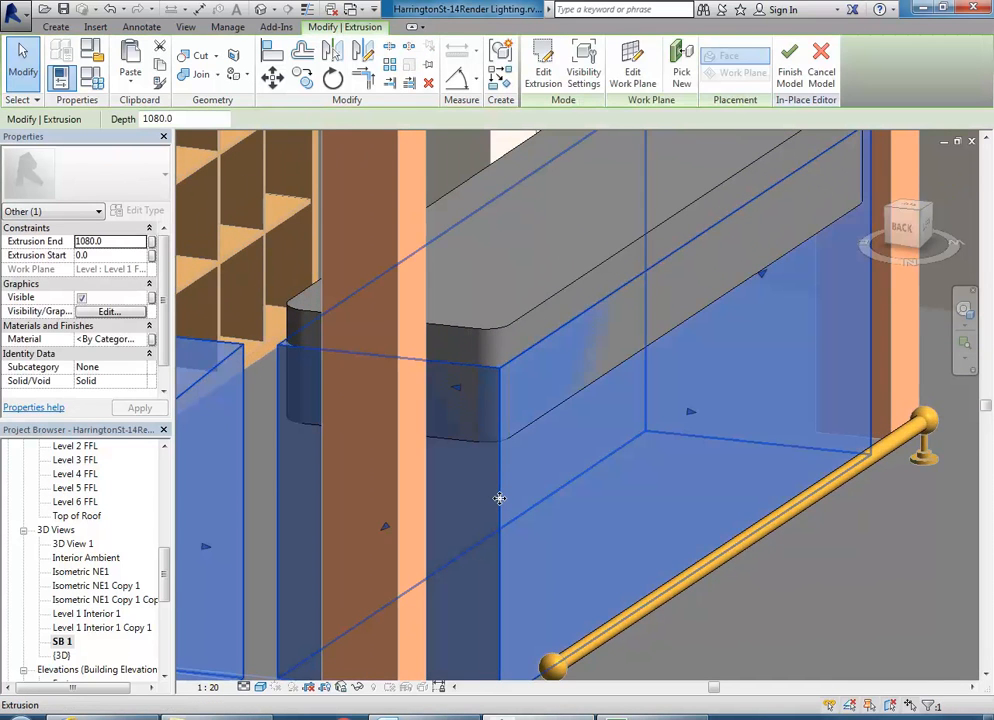
scroll(544, 482, down, 4)
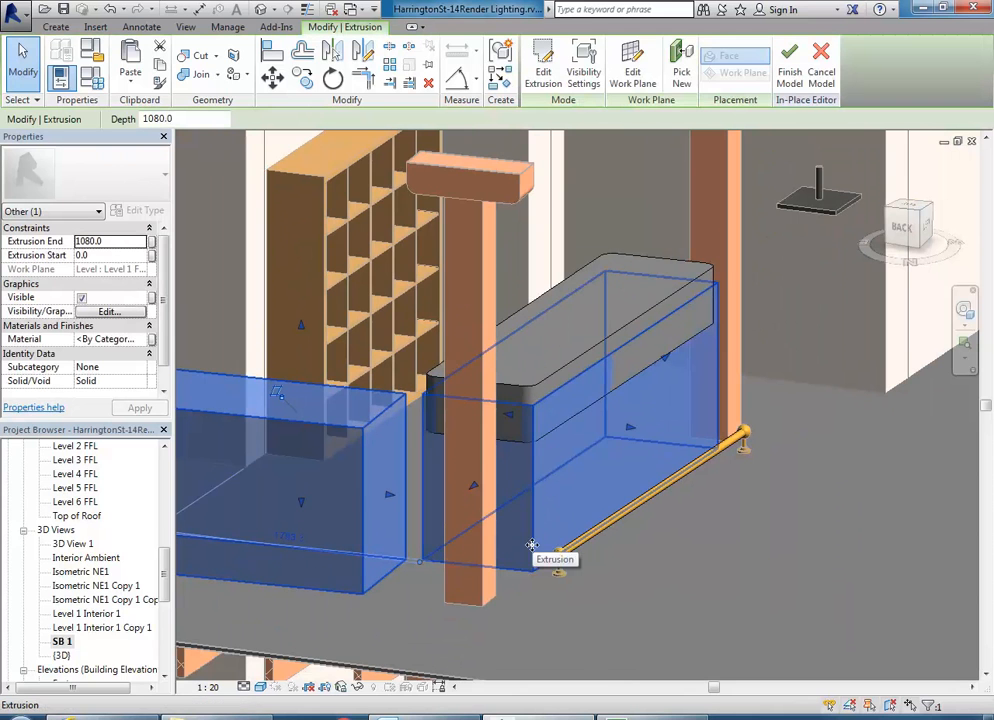
click(540, 68)
drag(414, 588, 754, 376)
key(Delete)
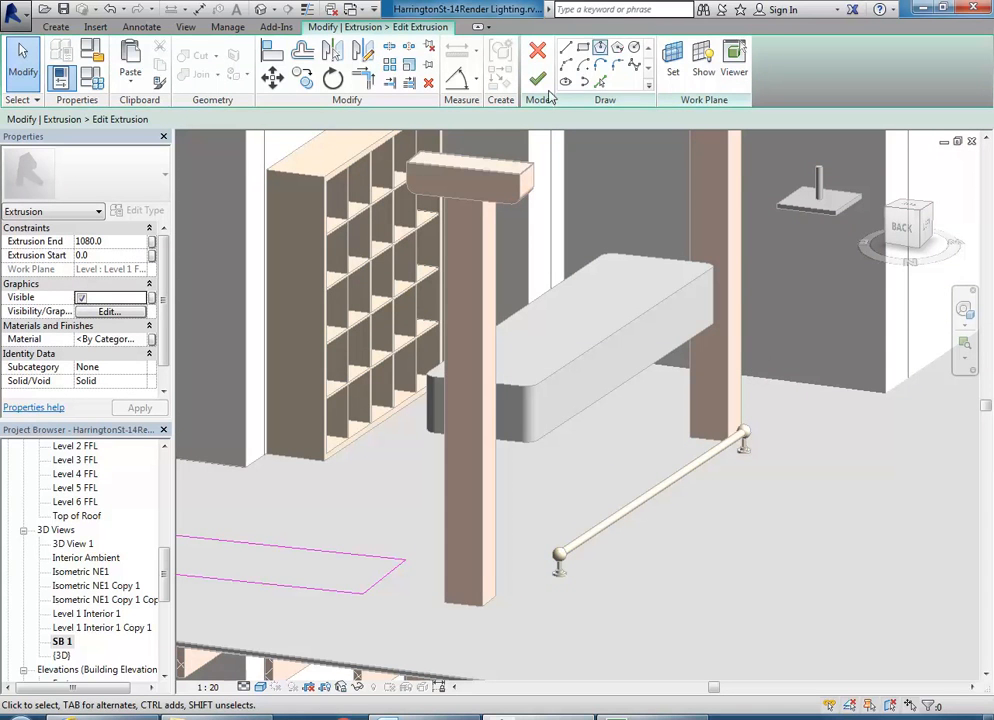
click(538, 80)
Set the rounded extrusion's end to 1100 mm and its start to 800 mm
scroll(524, 466, up, 5)
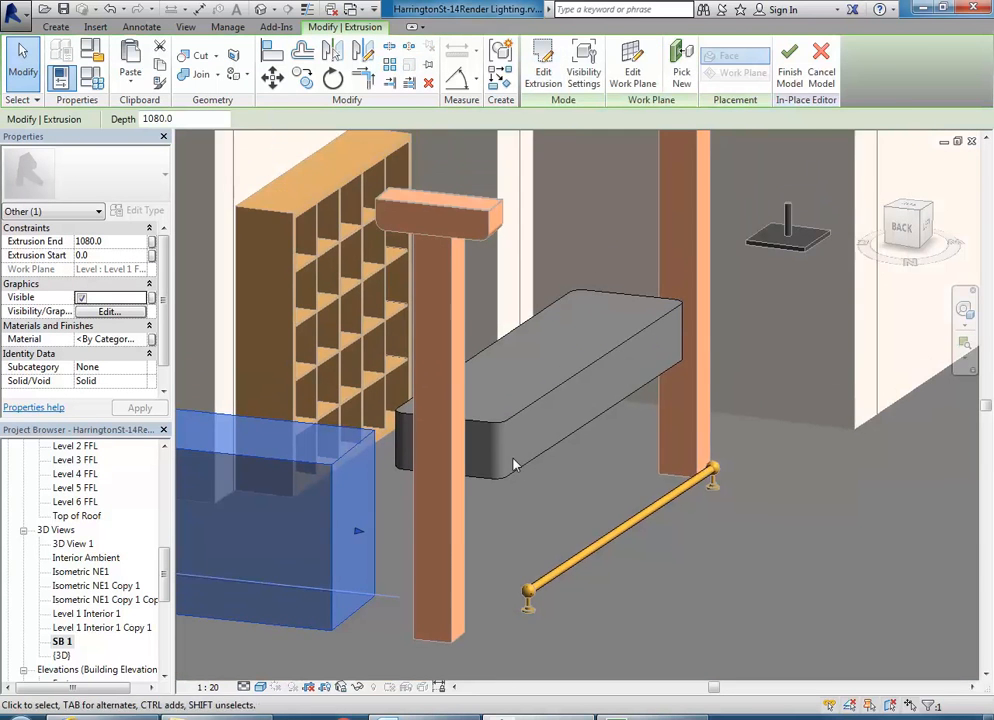
click(513, 489)
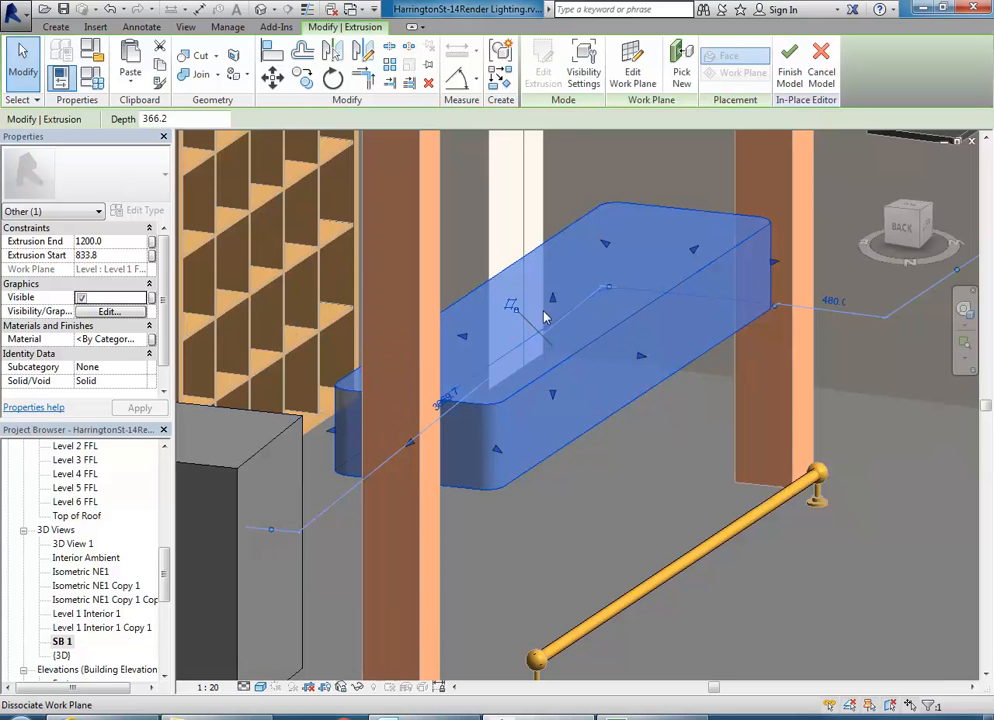
click(125, 242)
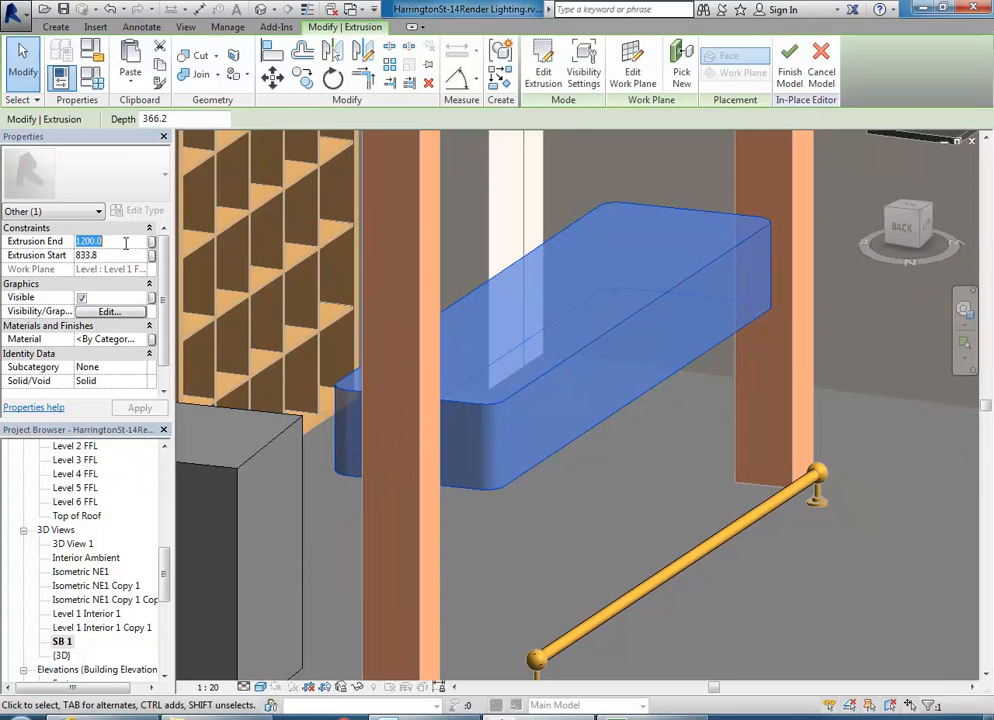
text(1100.0)
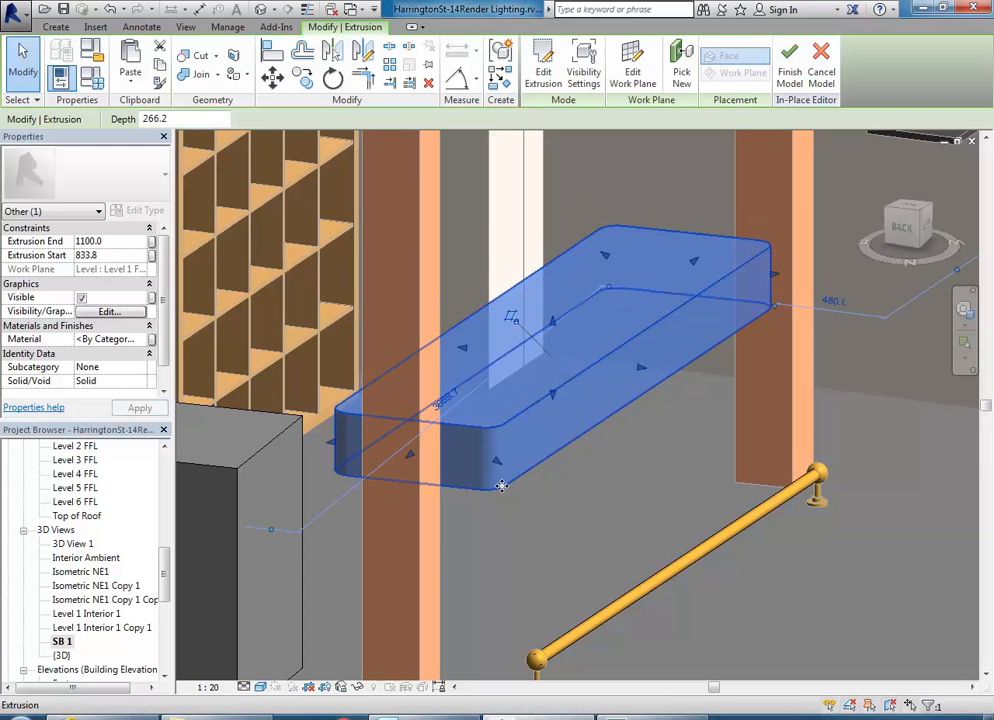
click(125, 256)
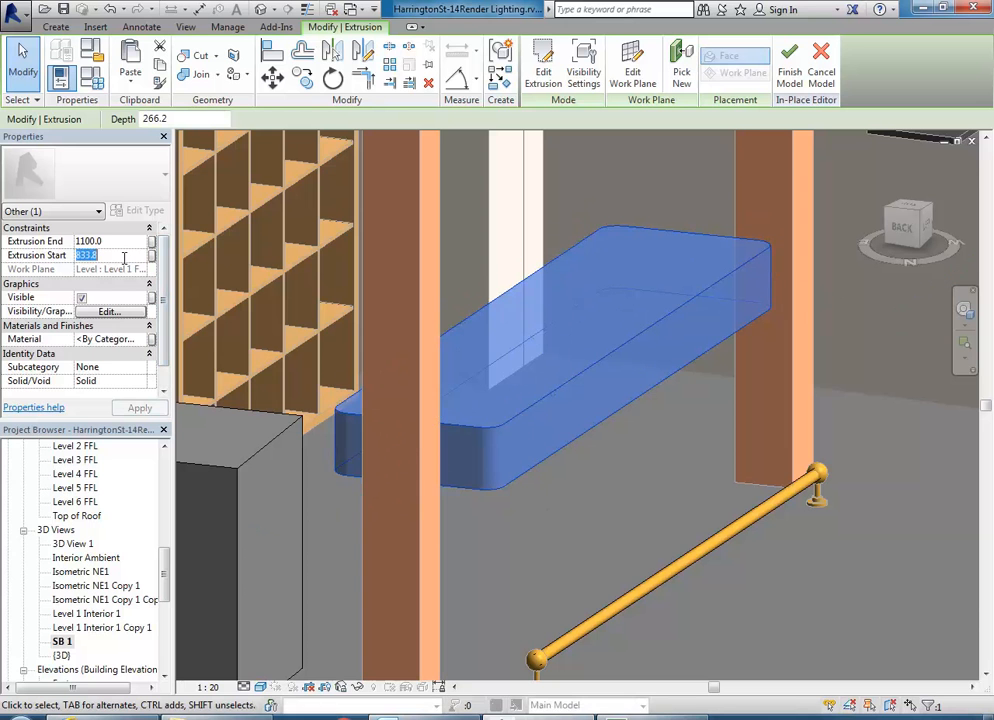
text(800)
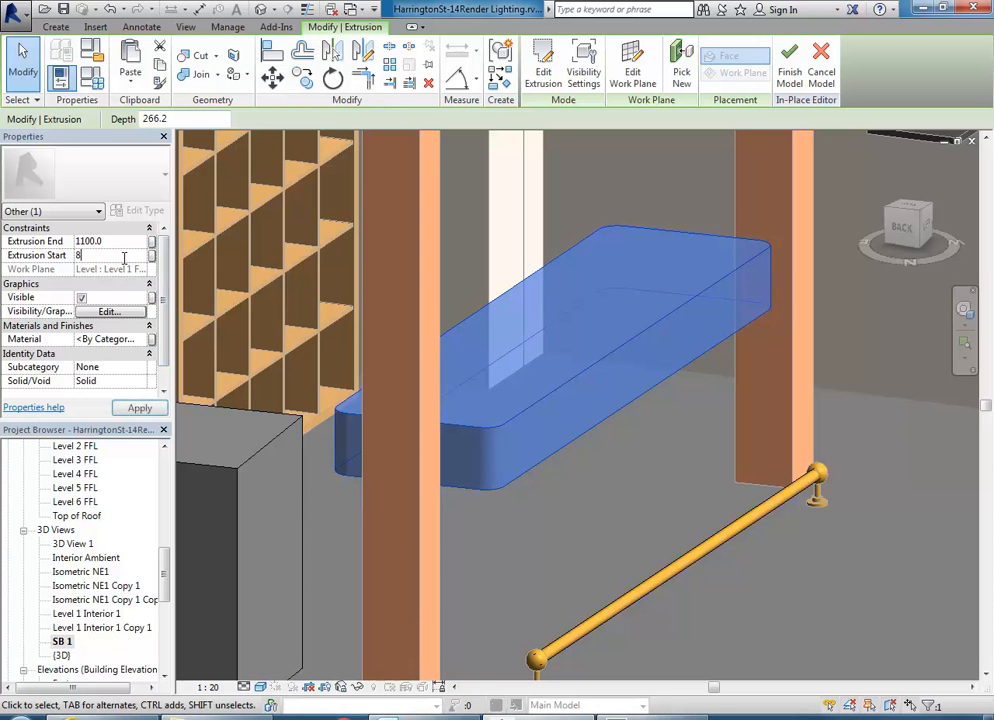
click(602, 522)
Examine the rounded front corner and top edge of the new extrusion in the 3D view
shift+middle_drag(597, 524, 546, 500)
scroll(540, 488, up, 3)
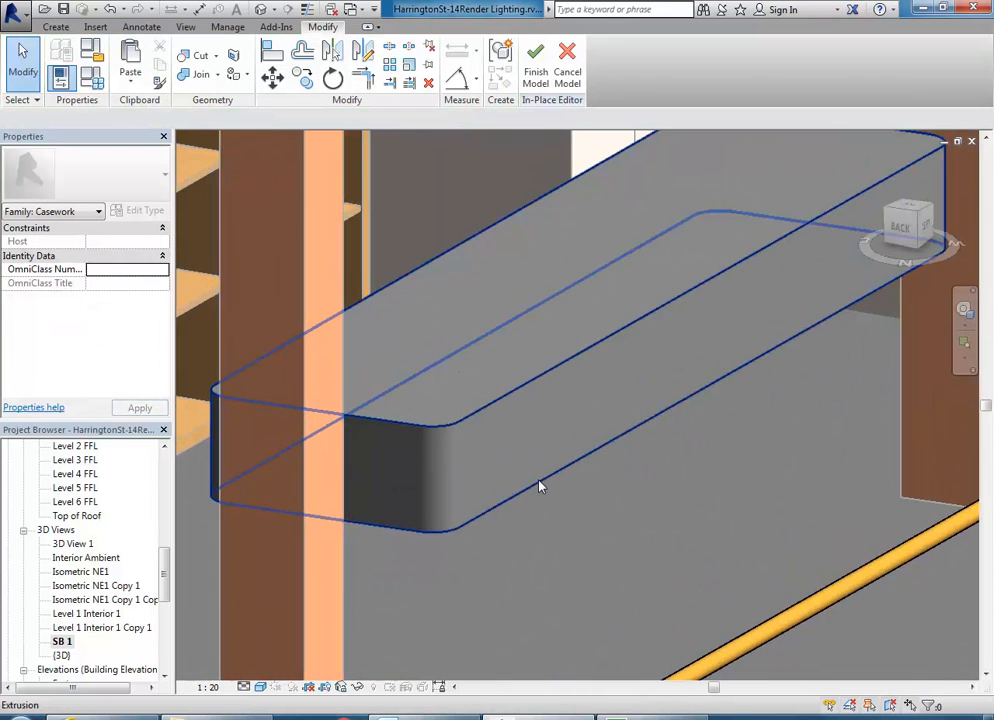
click(538, 485)
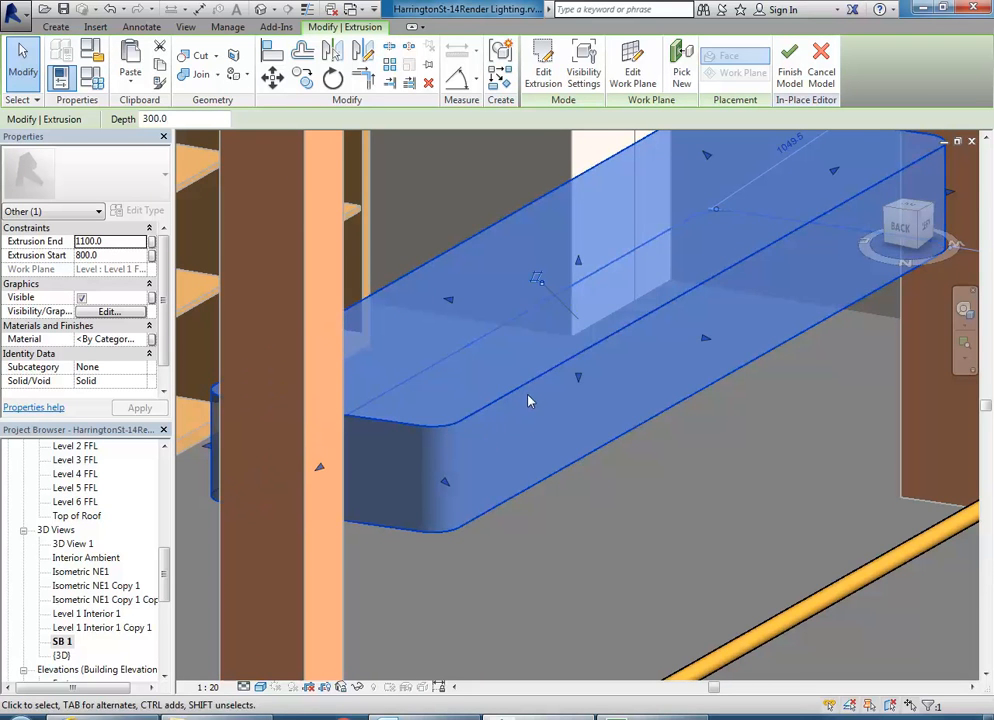
middle_drag(527, 404, 540, 446)
scroll(410, 481, up, 2)
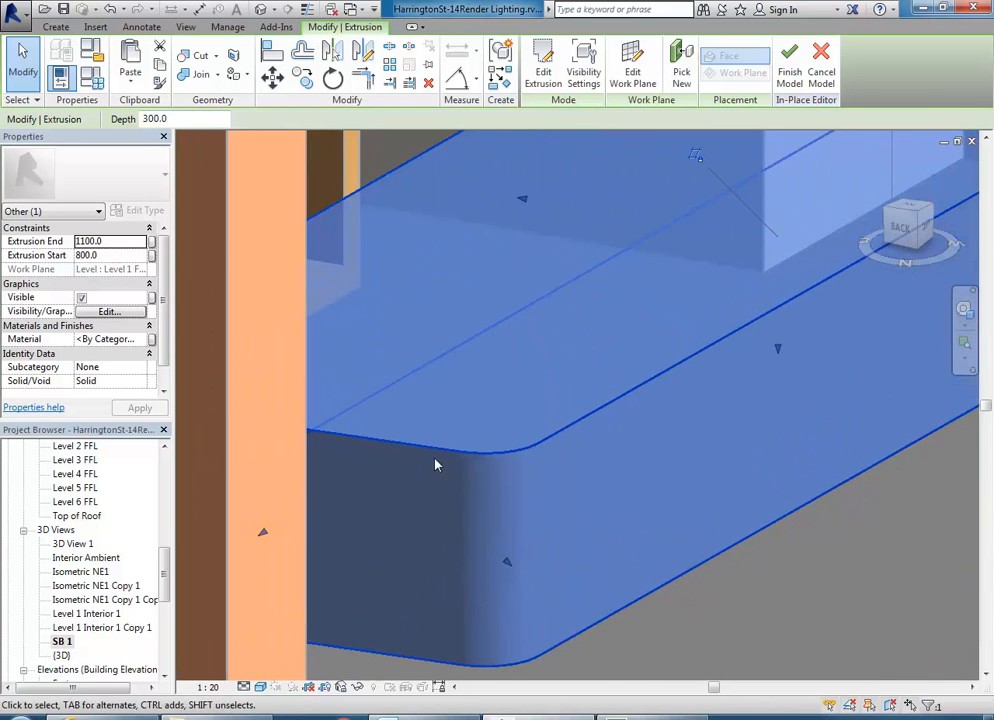
scroll(481, 453, down, 2)
scroll(492, 452, down, 2)
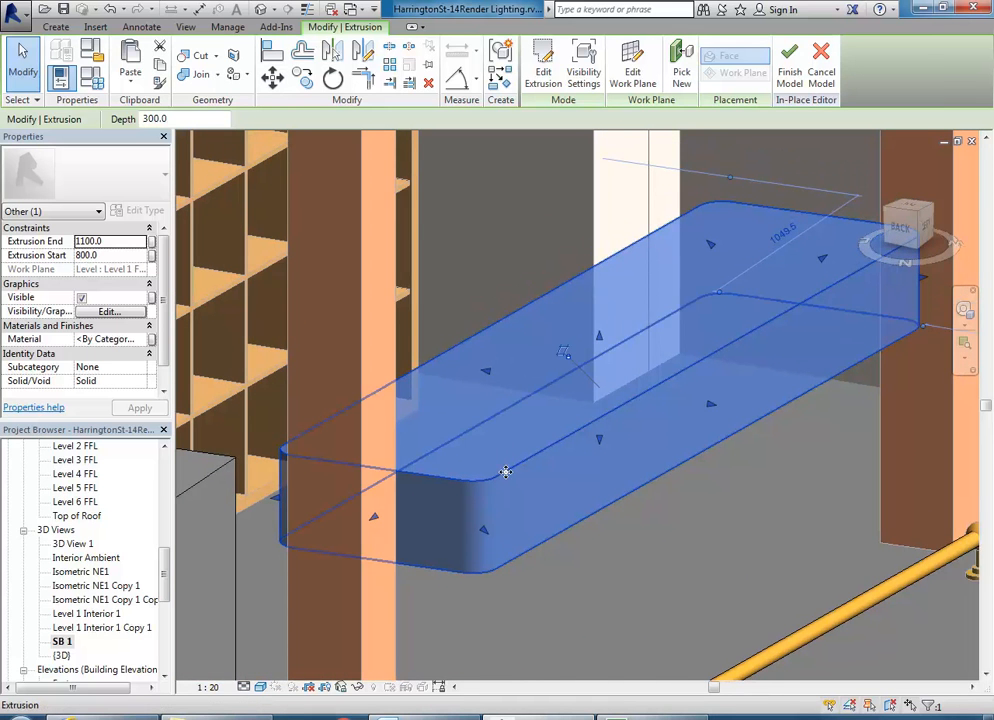
scroll(479, 483, up, 3)
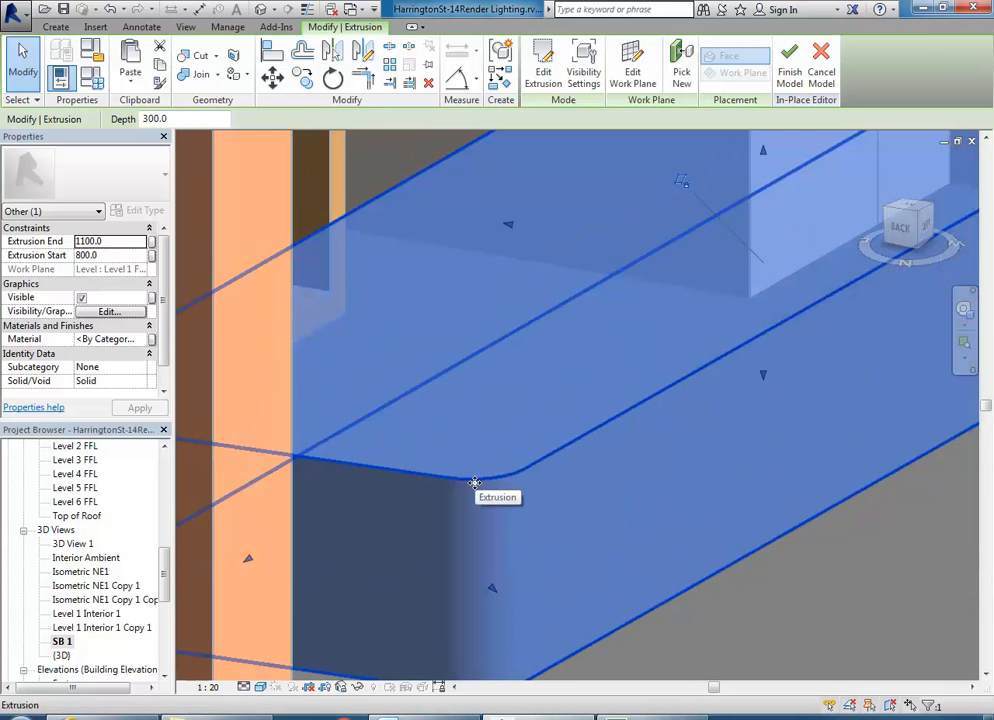
scroll(474, 476, down, 3)
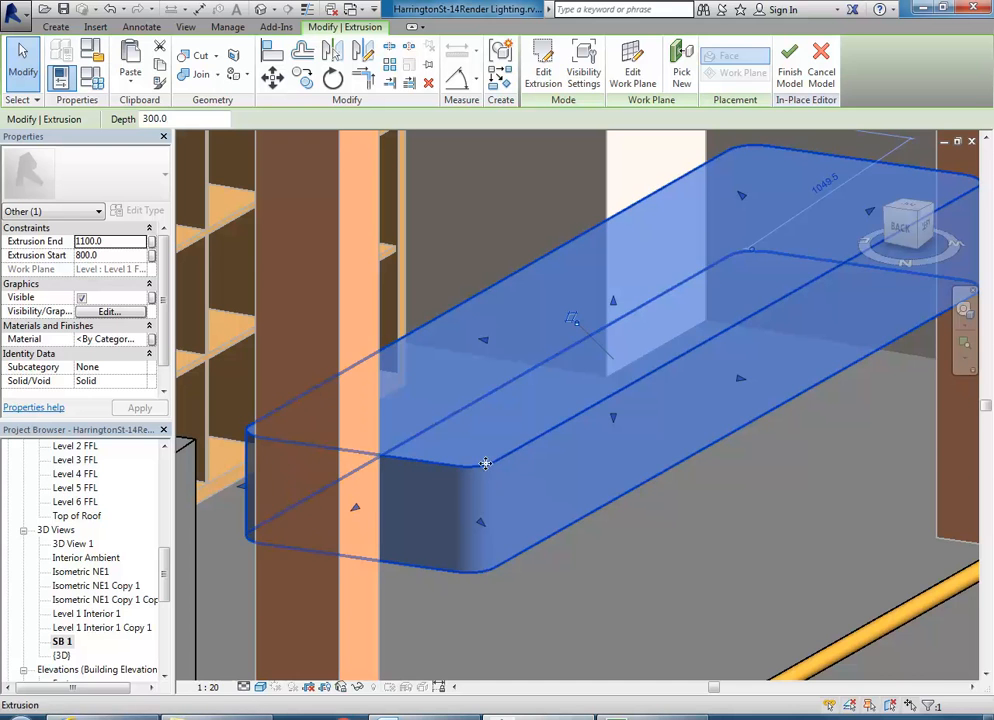
click(504, 430)
click(512, 446)
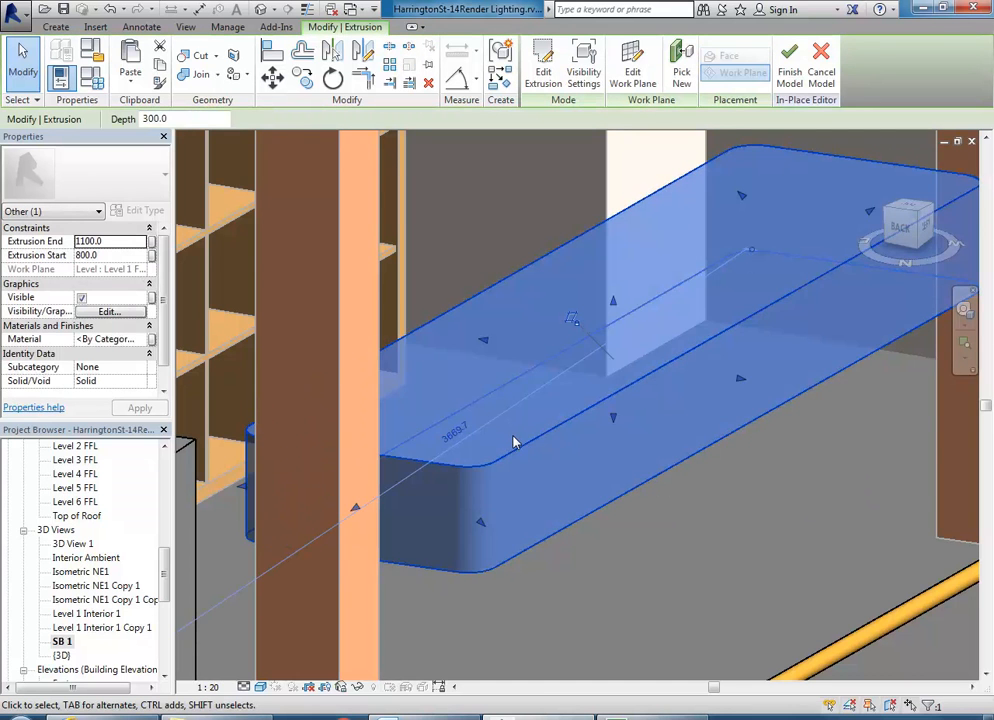
scroll(513, 440, up, 2)
scroll(513, 440, down, 3)
middle_drag(524, 448, 521, 475)
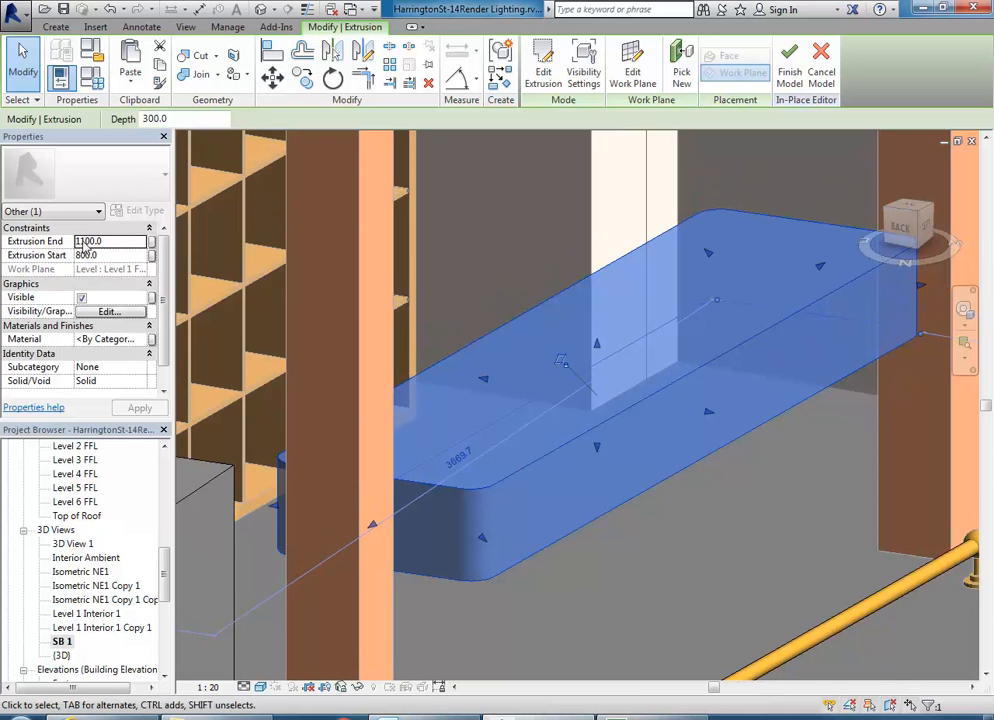
Set the rounded extrusion's end to 1020 mm and its start to 880 mm
click(114, 241)
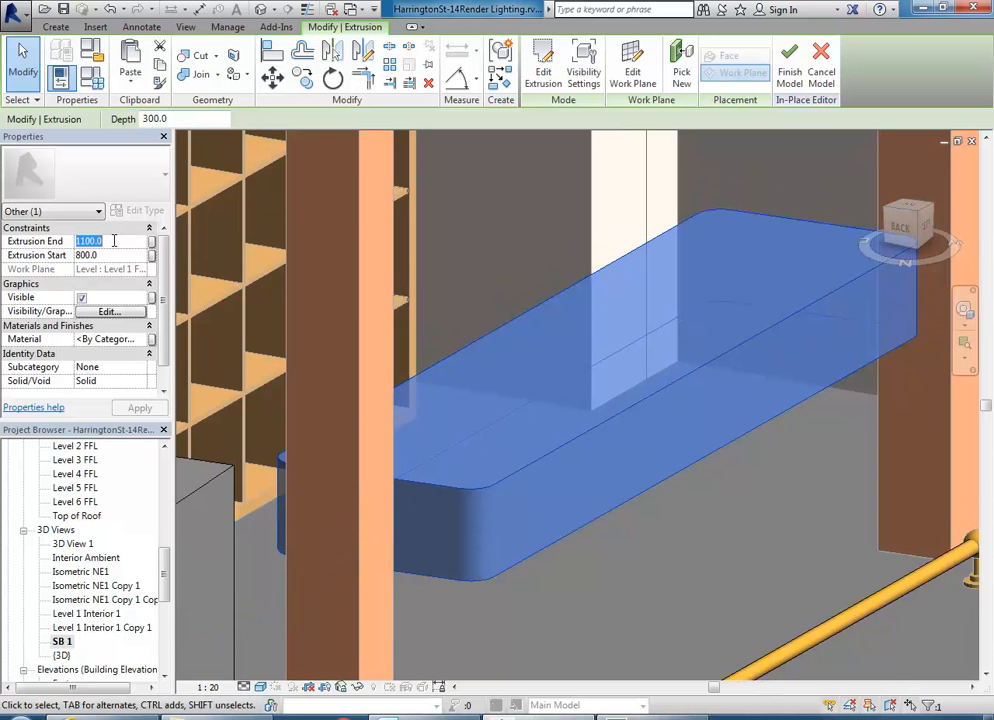
text(10)
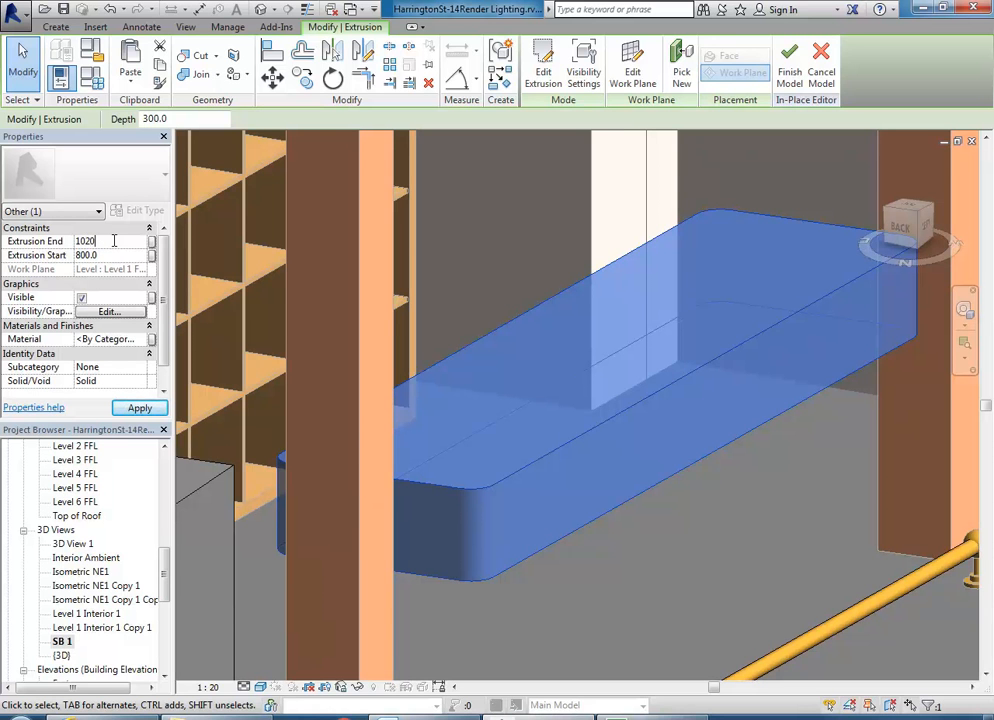
text(20)
key(Return)
click(450, 517)
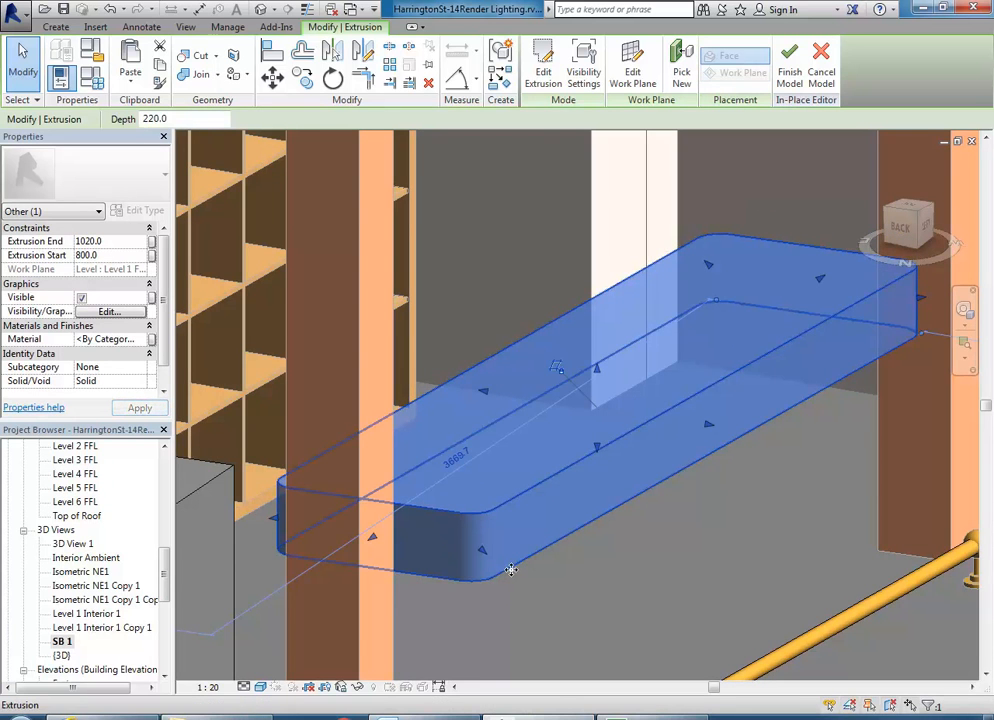
click(107, 254)
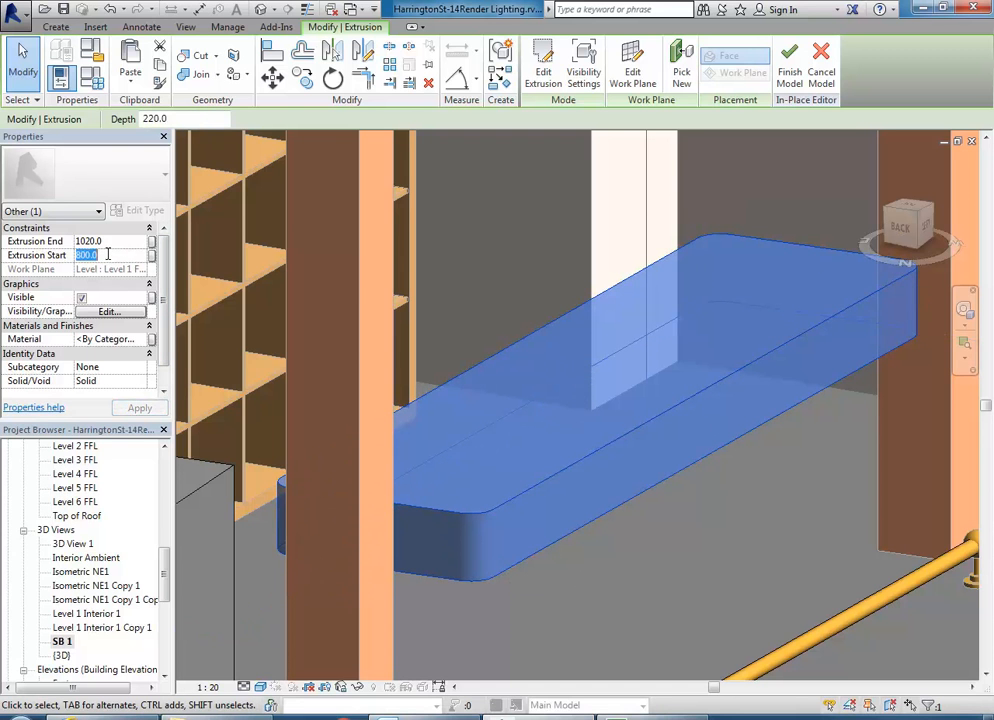
text(880)
key(Return)
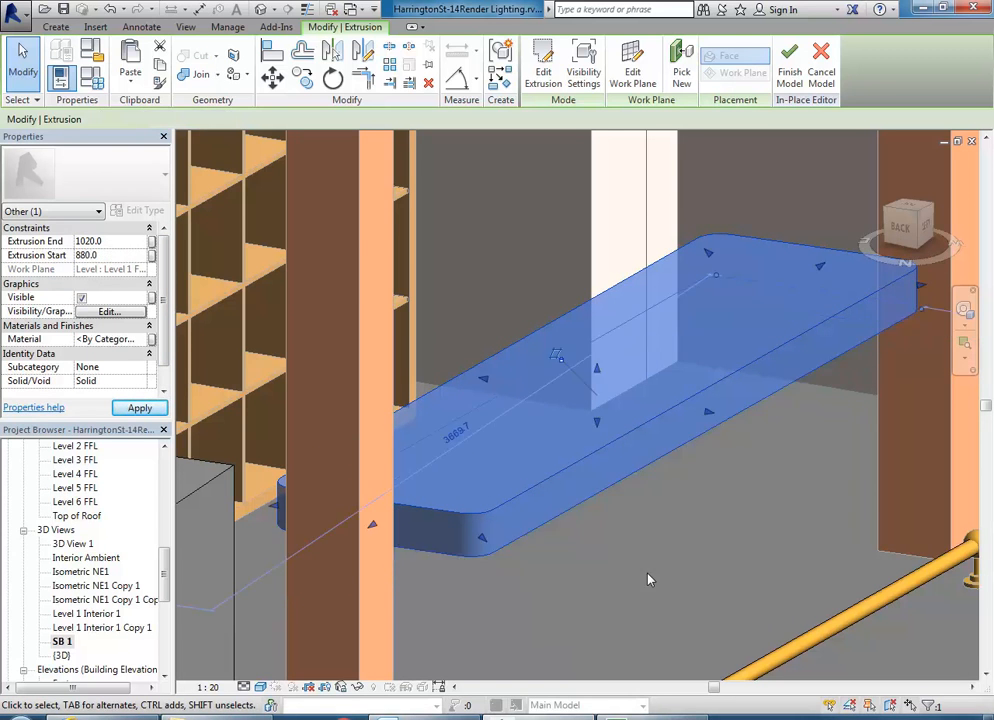
click(512, 463)
Start a new Sweep form in the in-place desk model
middle_drag(517, 461, 512, 475)
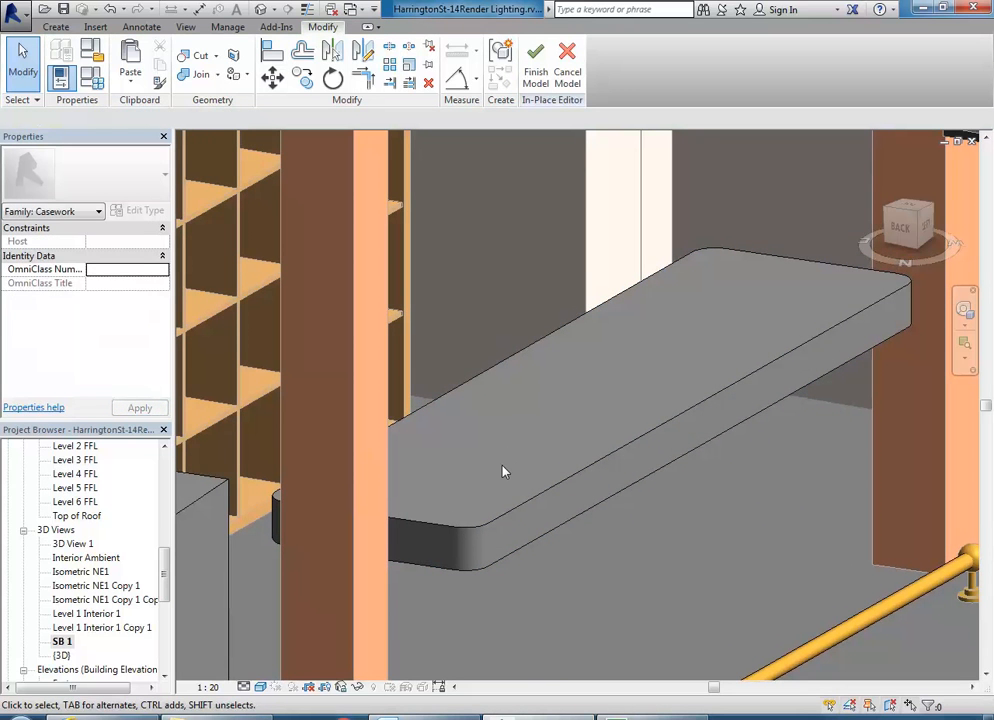
click(55, 26)
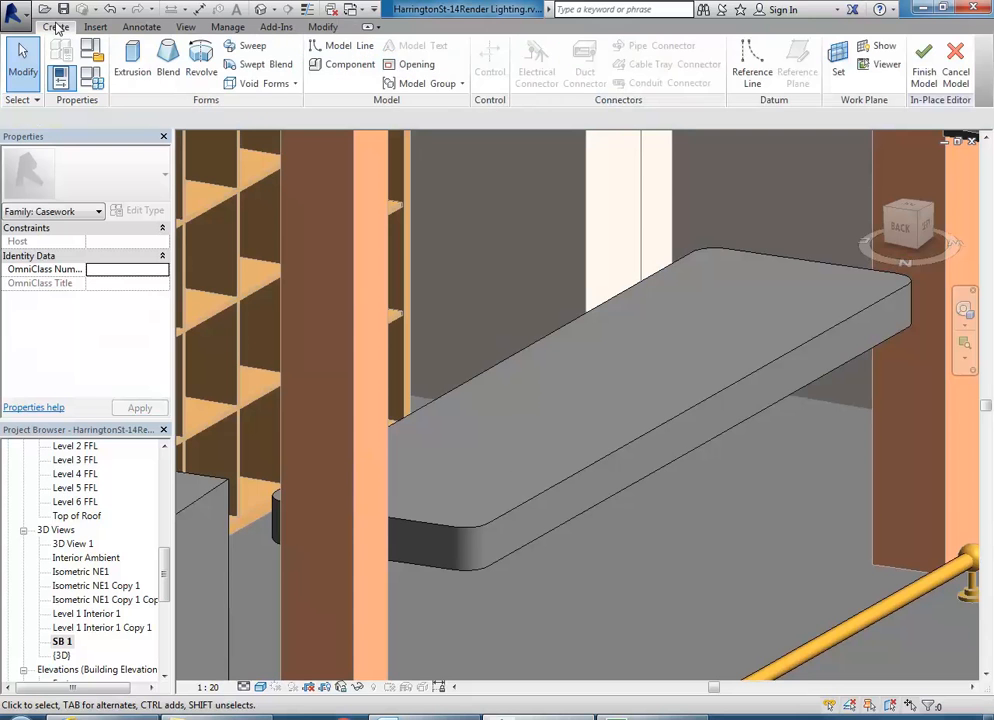
click(244, 51)
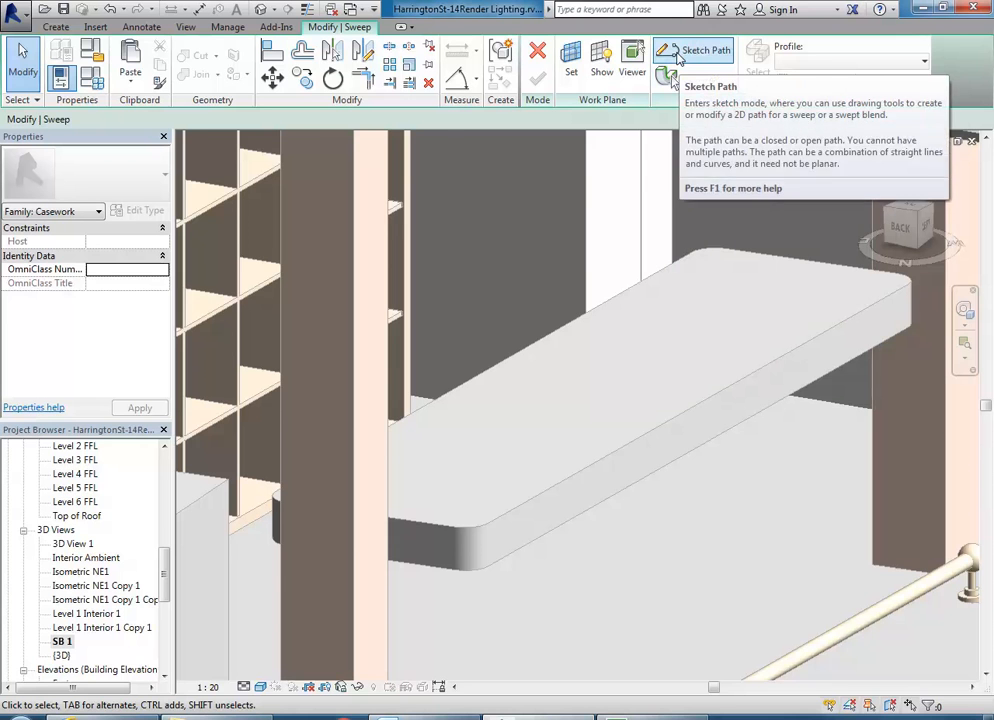
click(676, 56)
middle_drag(541, 485, 547, 422)
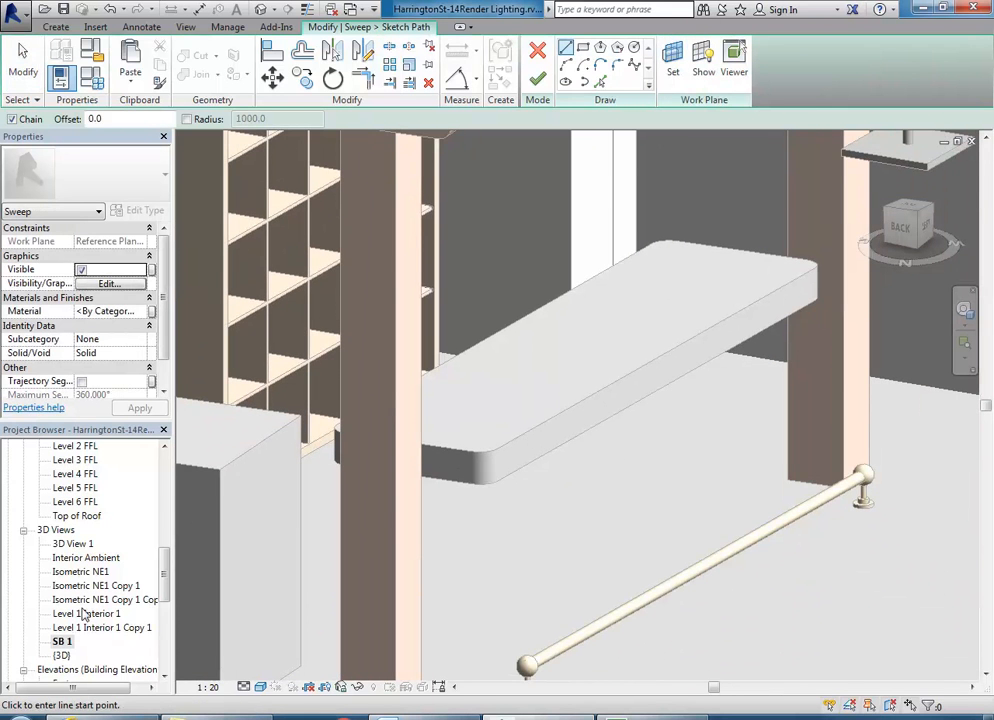
right_click(452, 358)
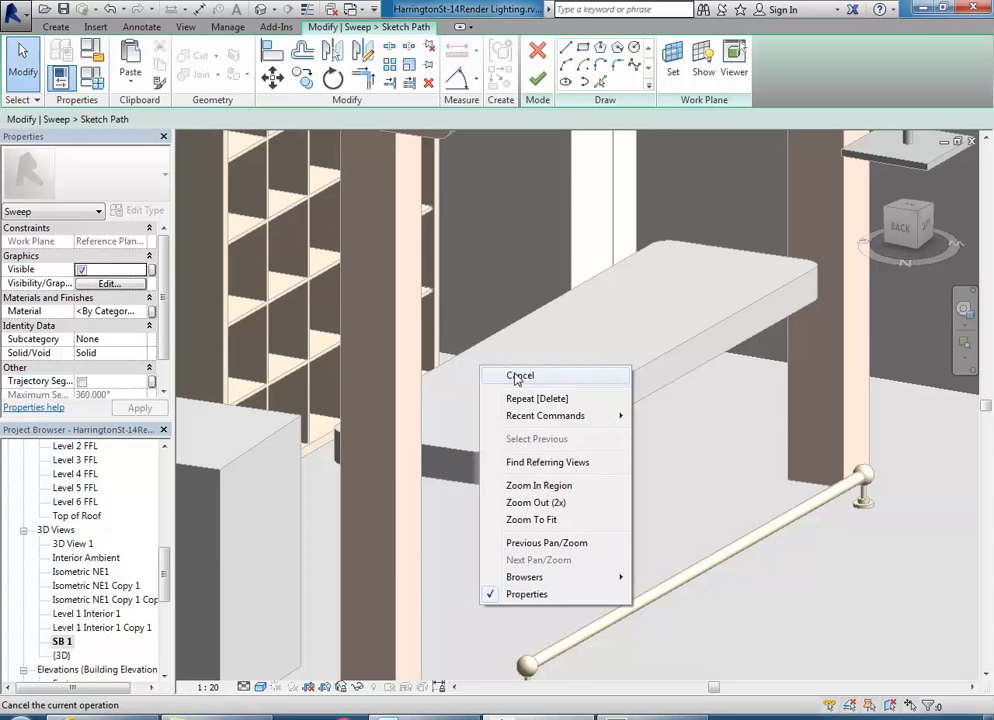
click(490, 372)
click(537, 55)
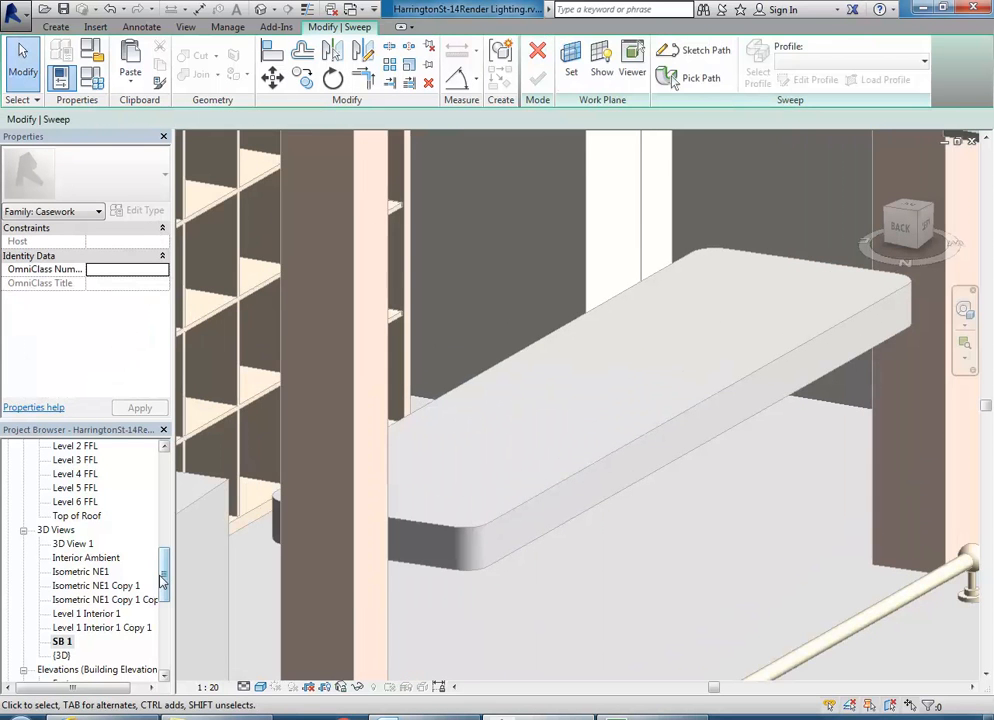
Open the Level 1 FFL floor plan and bring the rounded desk extrusion and footrest into view
drag(165, 585, 162, 520)
scroll(75, 547, up, 3)
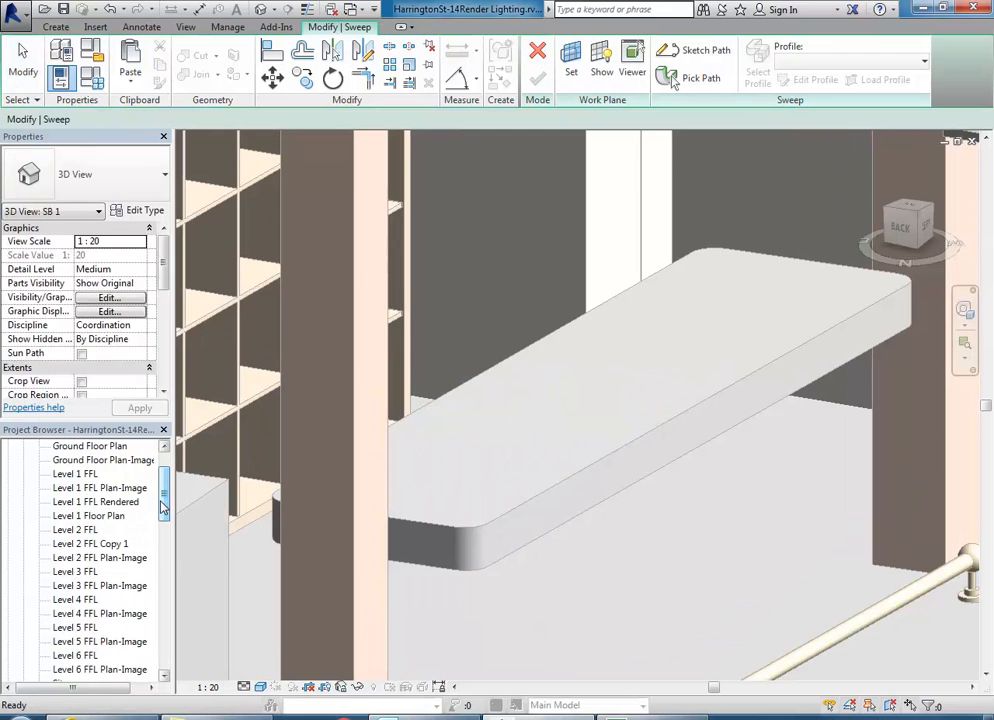
click(75, 544)
double_click(68, 473)
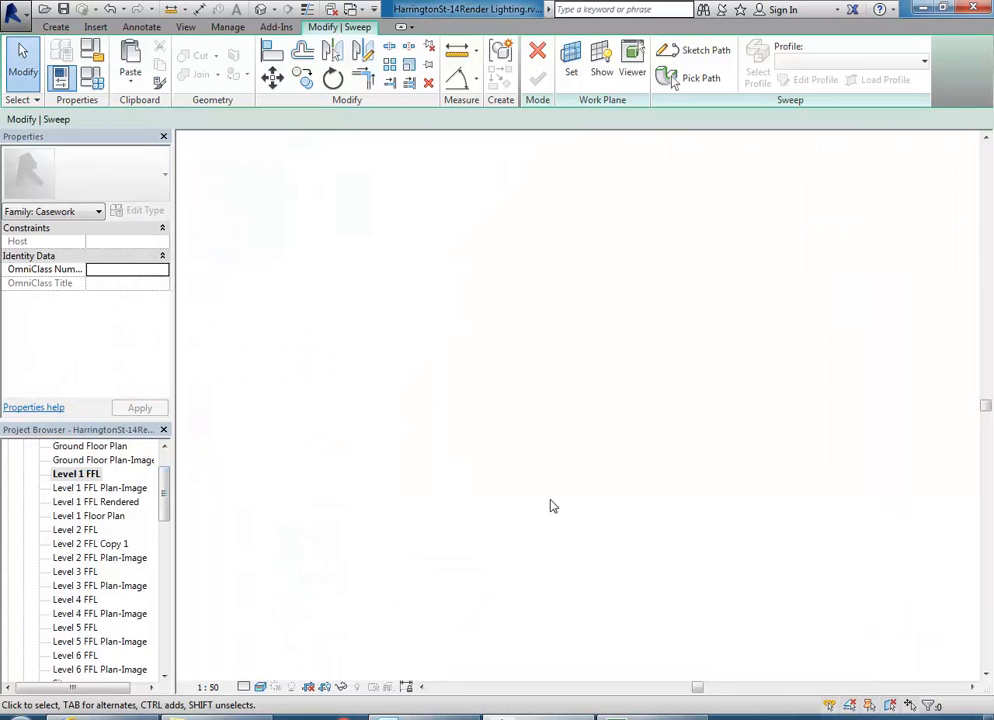
scroll(597, 485, down, 3)
scroll(517, 424, up, 2)
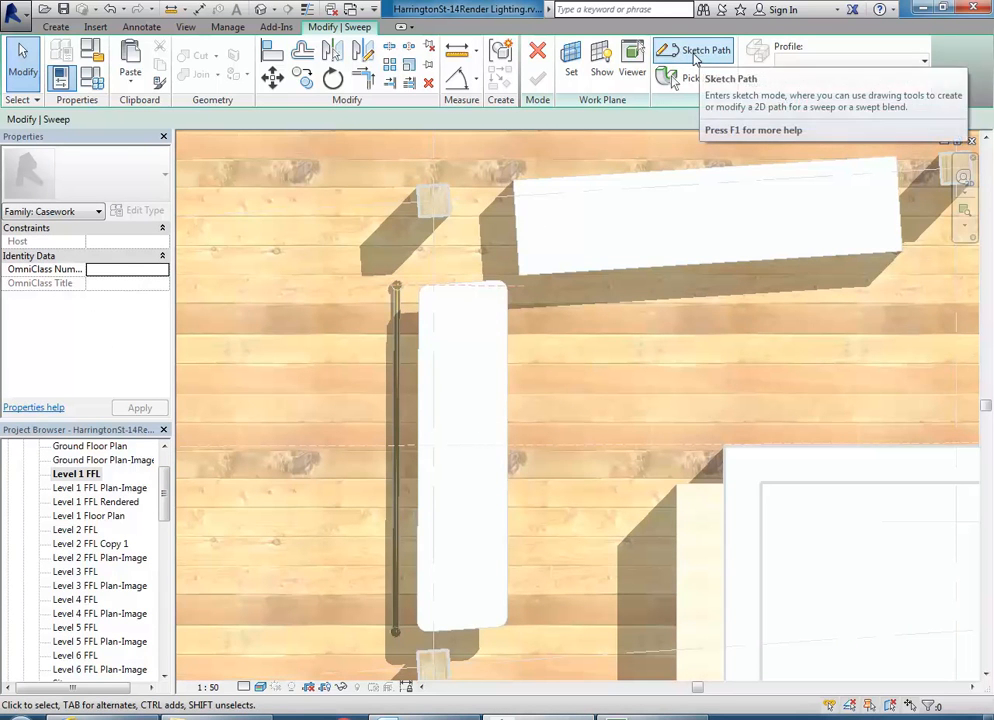
Sketch the sweep path by picking the complete rounded outline of the desk extrusion, and finish the path
click(702, 52)
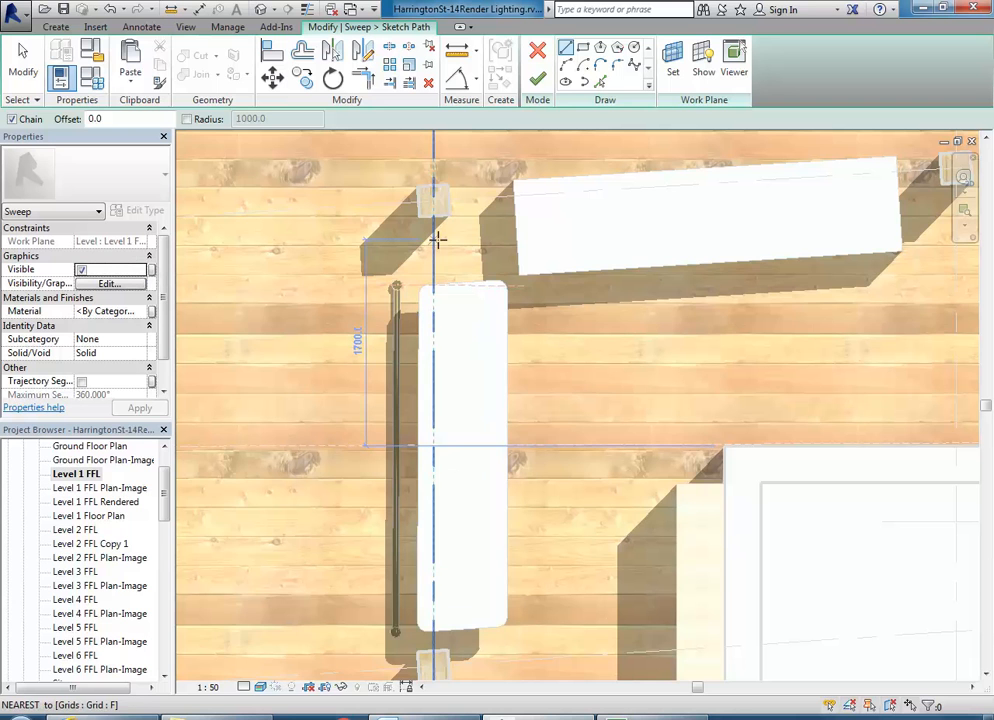
click(600, 80)
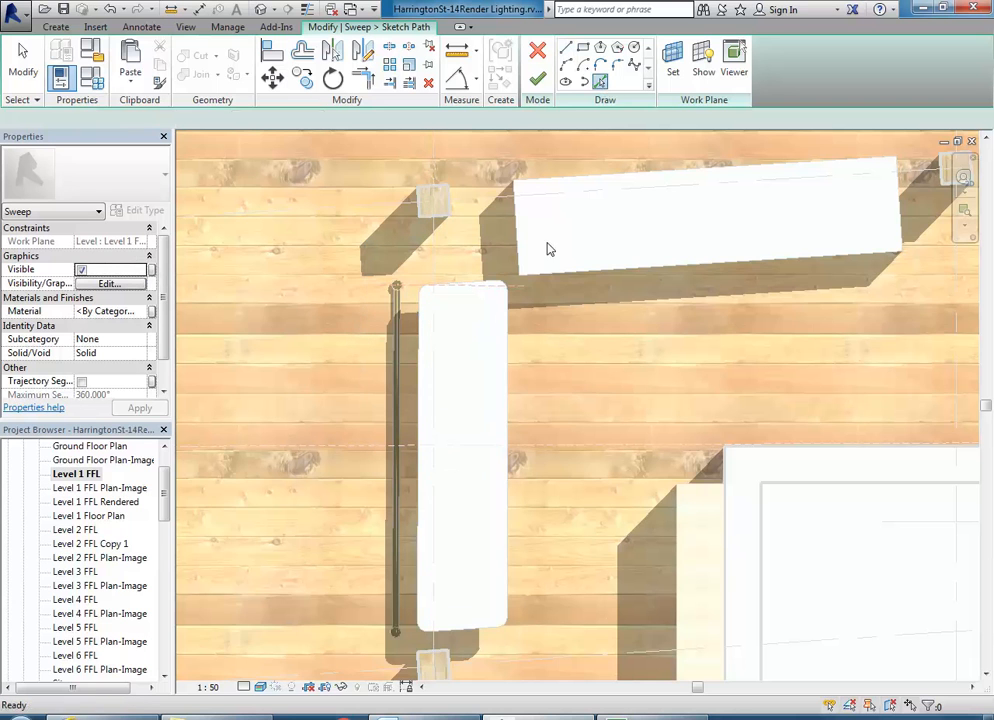
key(Tab)
key(Tab)
click(422, 374)
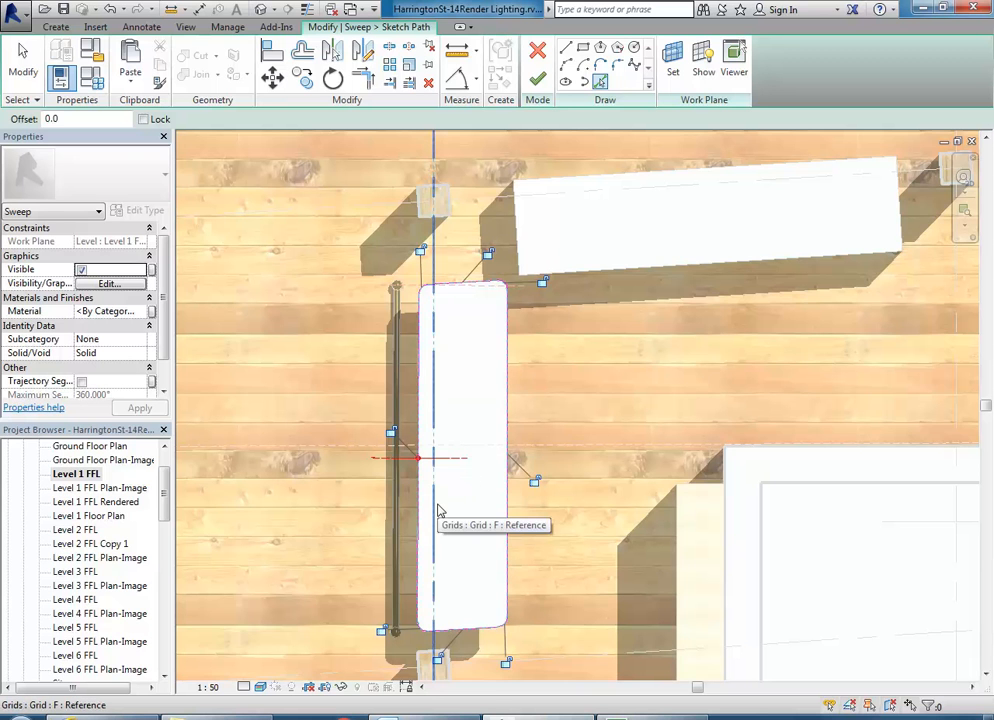
scroll(417, 473, up, 5)
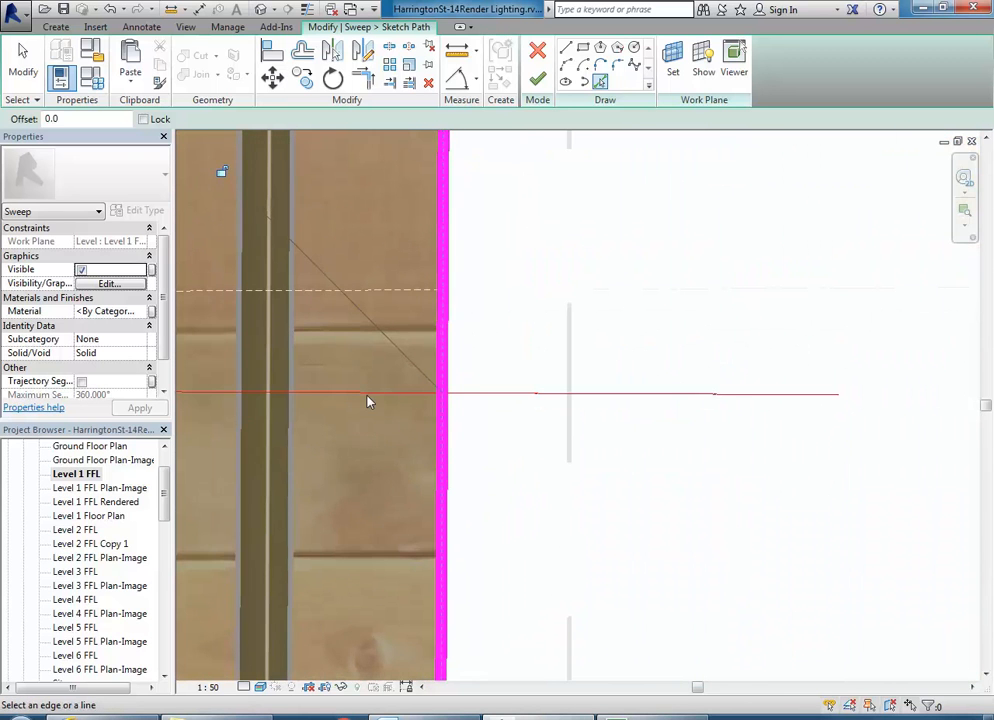
scroll(368, 401, down, 2)
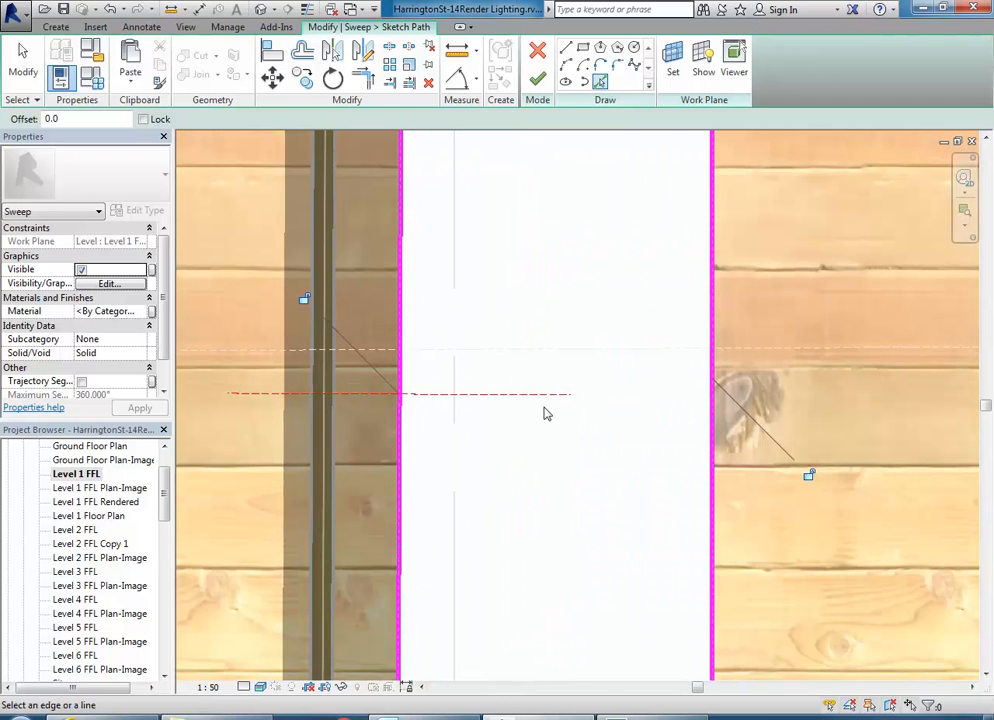
scroll(546, 413, down, 2)
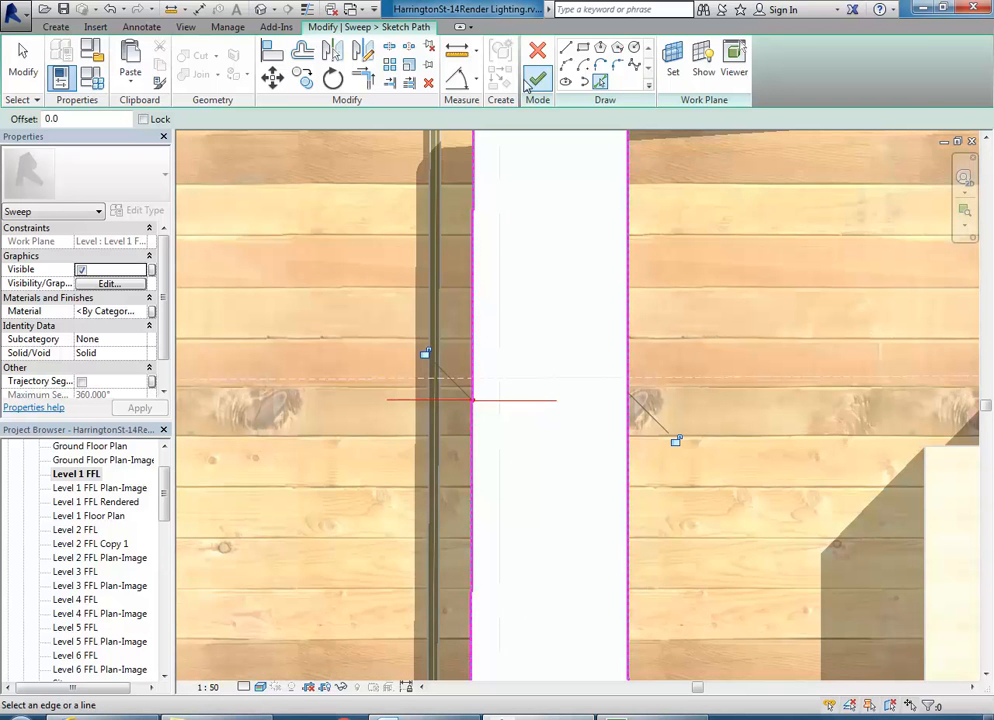
click(537, 79)
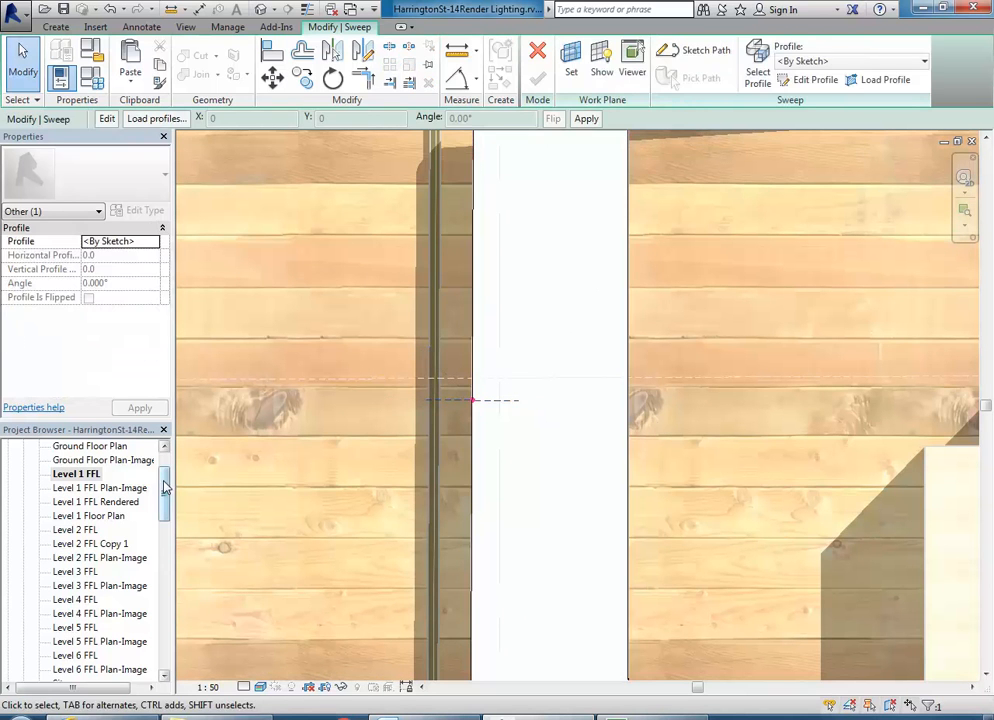
Return to the SB 1 3D view and frame the sweep path together with the desk extrusion
drag(168, 490, 162, 581)
double_click(62, 613)
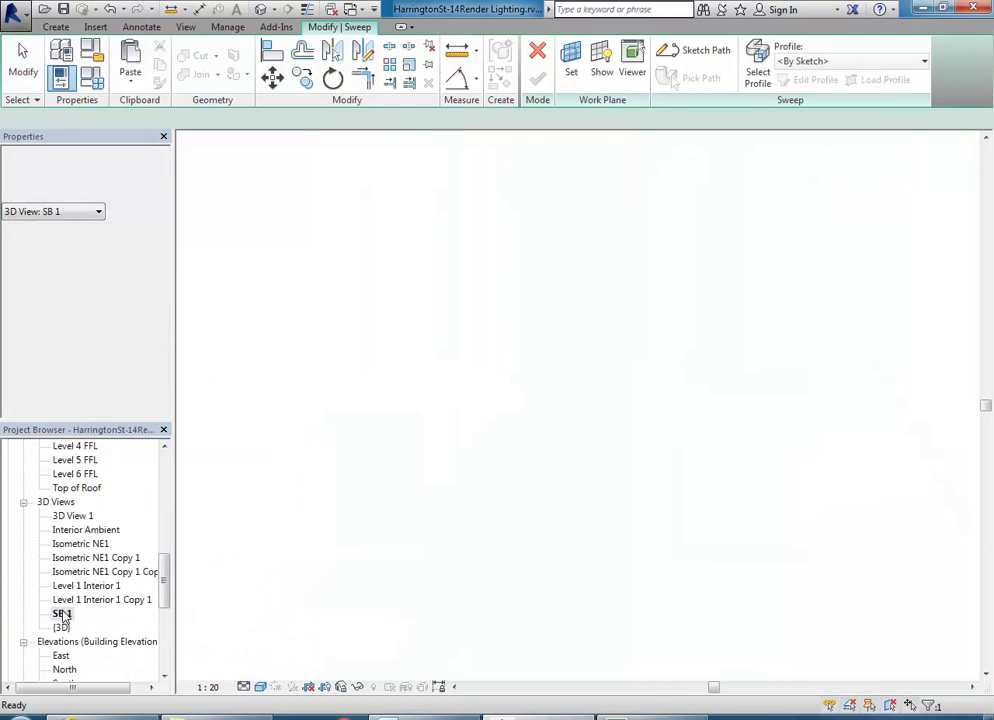
scroll(482, 492, down, 2)
middle_drag(481, 480, 444, 388)
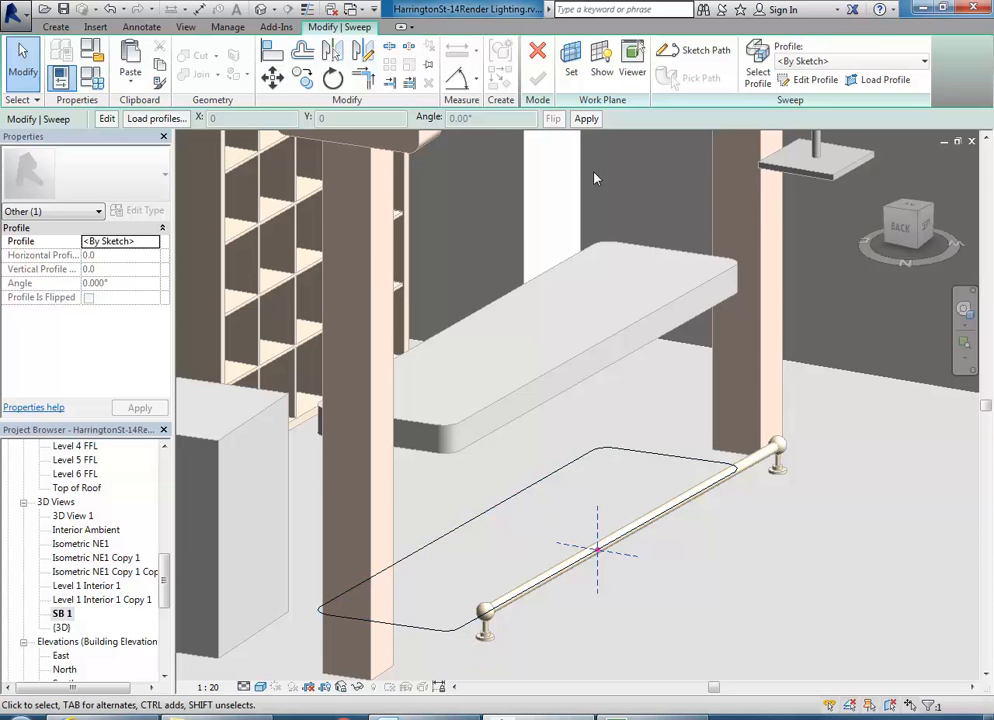
click(569, 70)
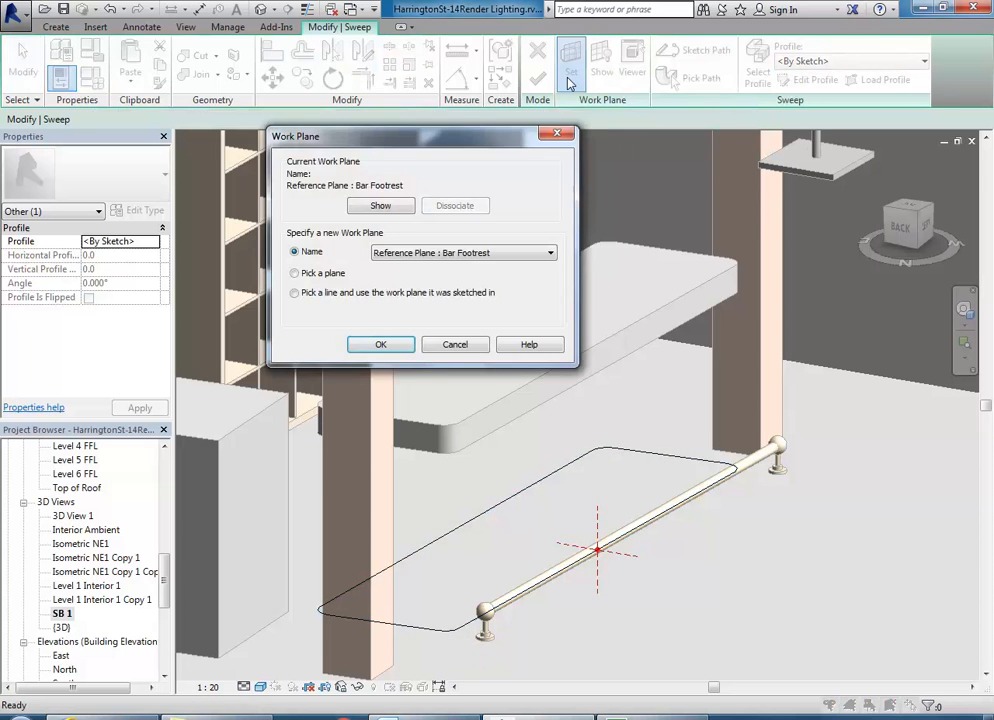
click(427, 255)
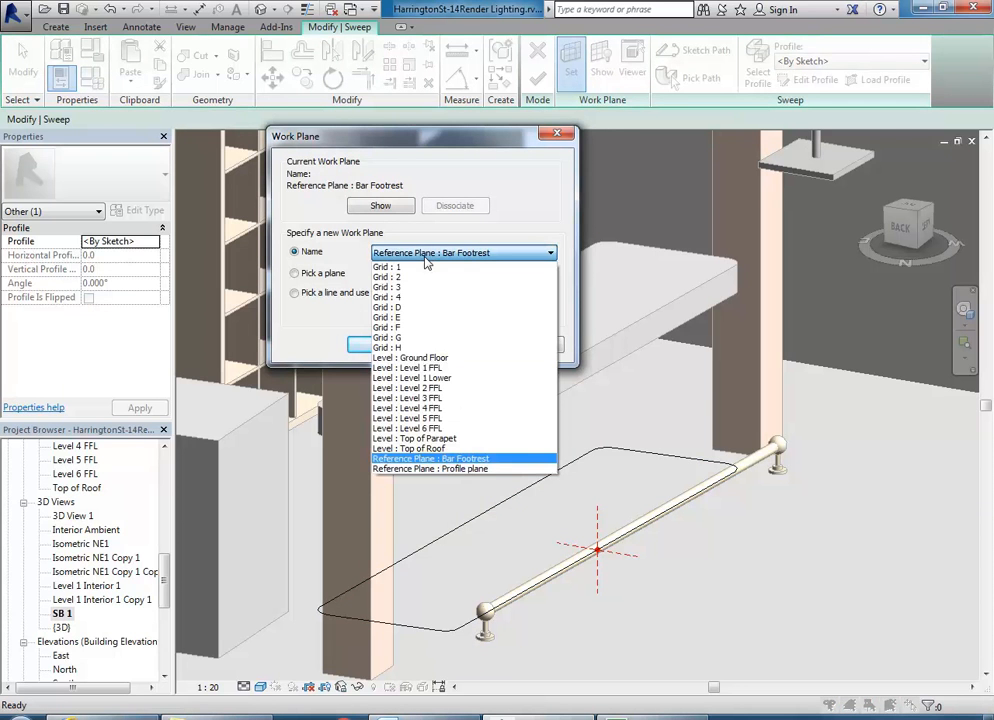
click(427, 255)
click(453, 343)
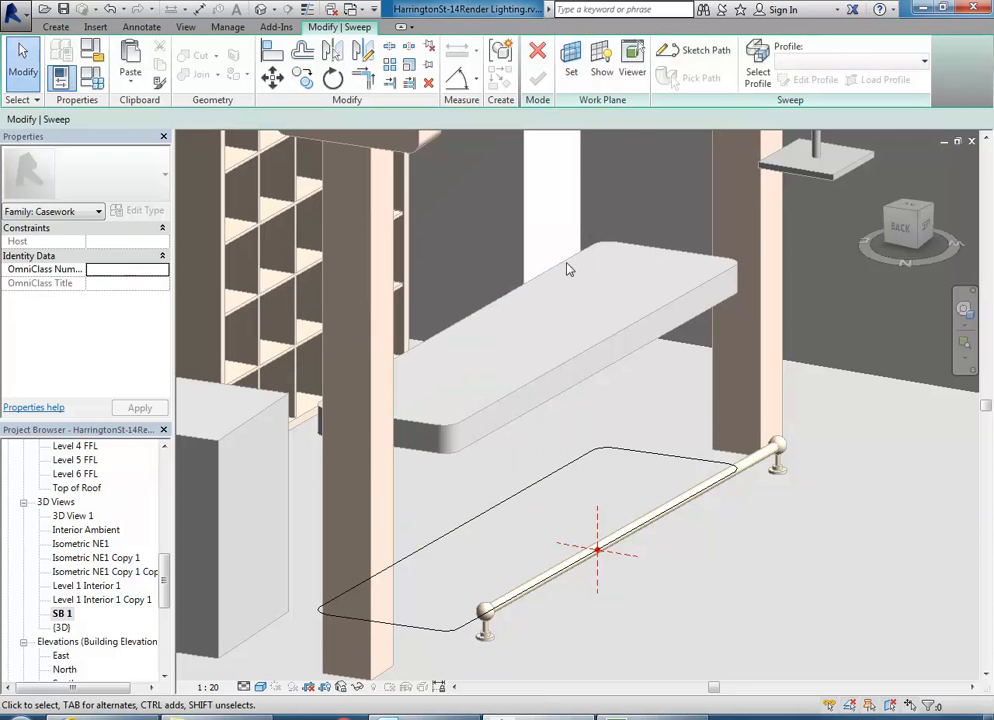
Edit the sweep path and change its work plane to the top face of the rounded extrusion by picking that plane
click(428, 628)
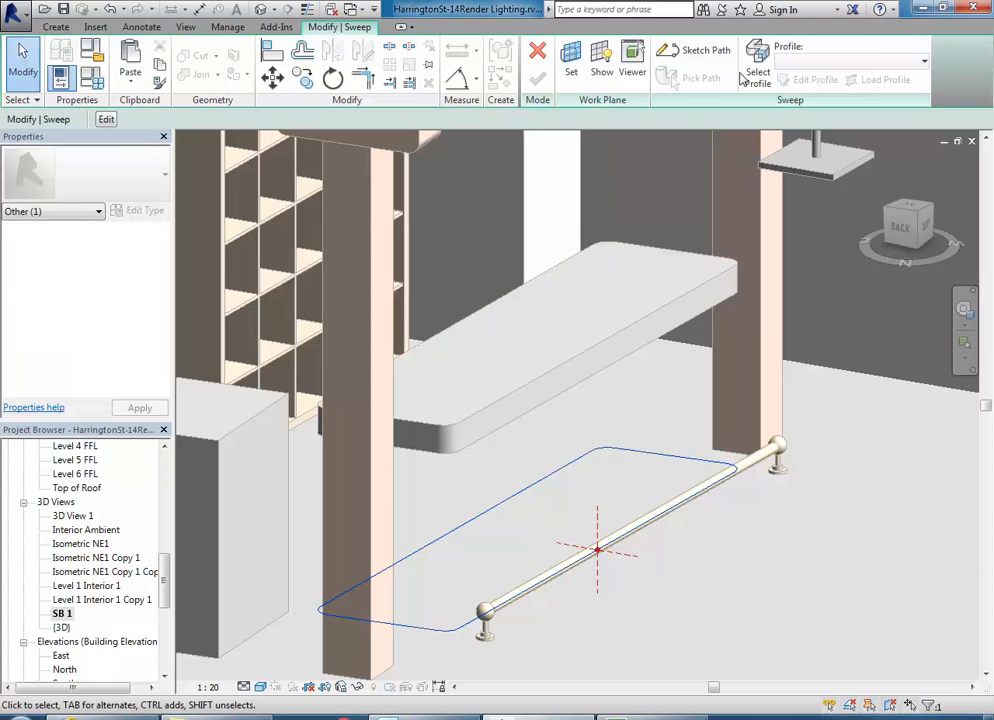
click(695, 50)
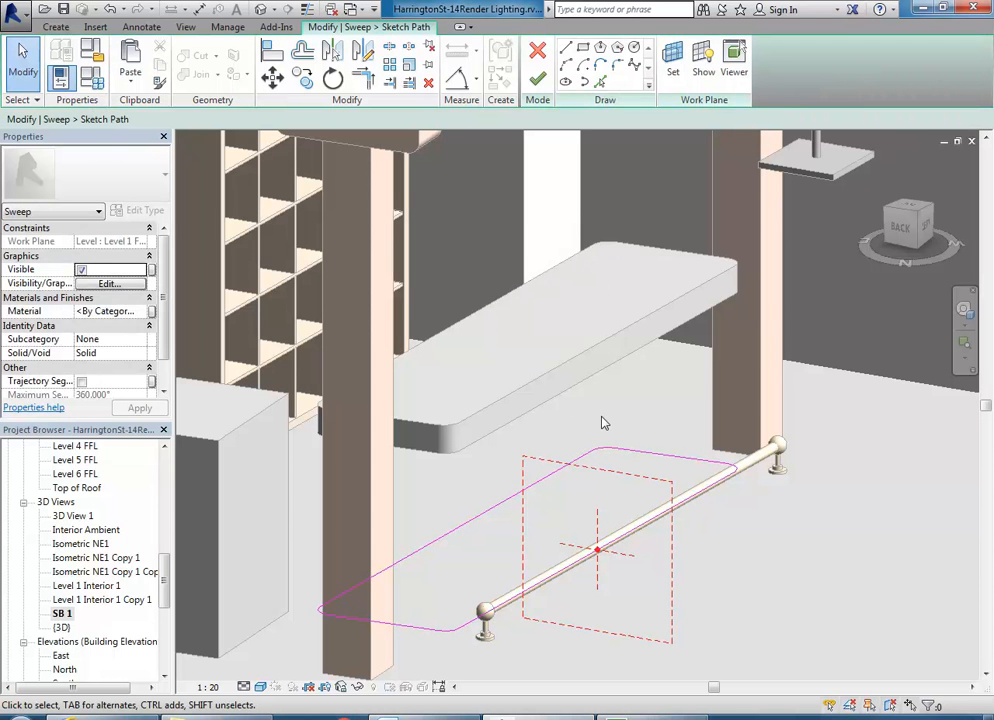
click(673, 60)
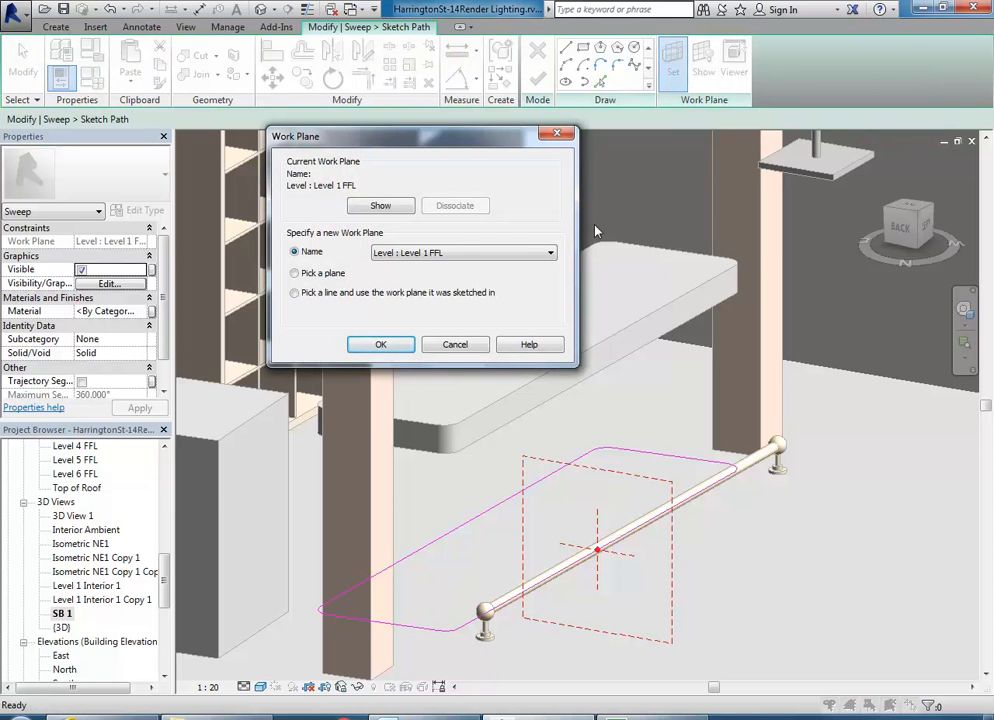
click(468, 256)
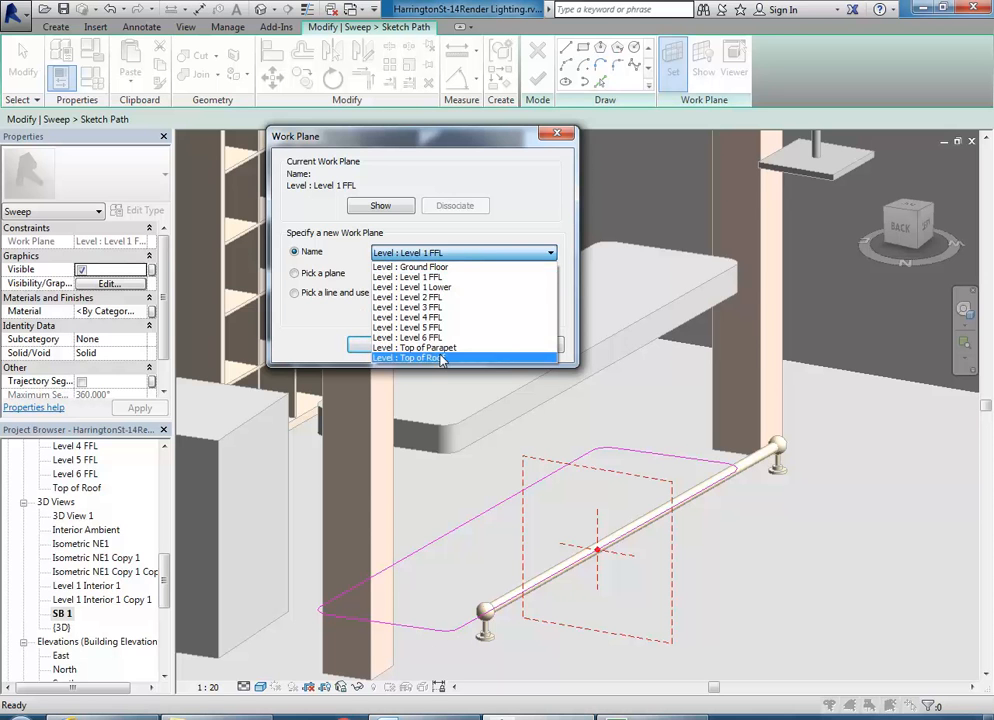
click(428, 256)
click(296, 275)
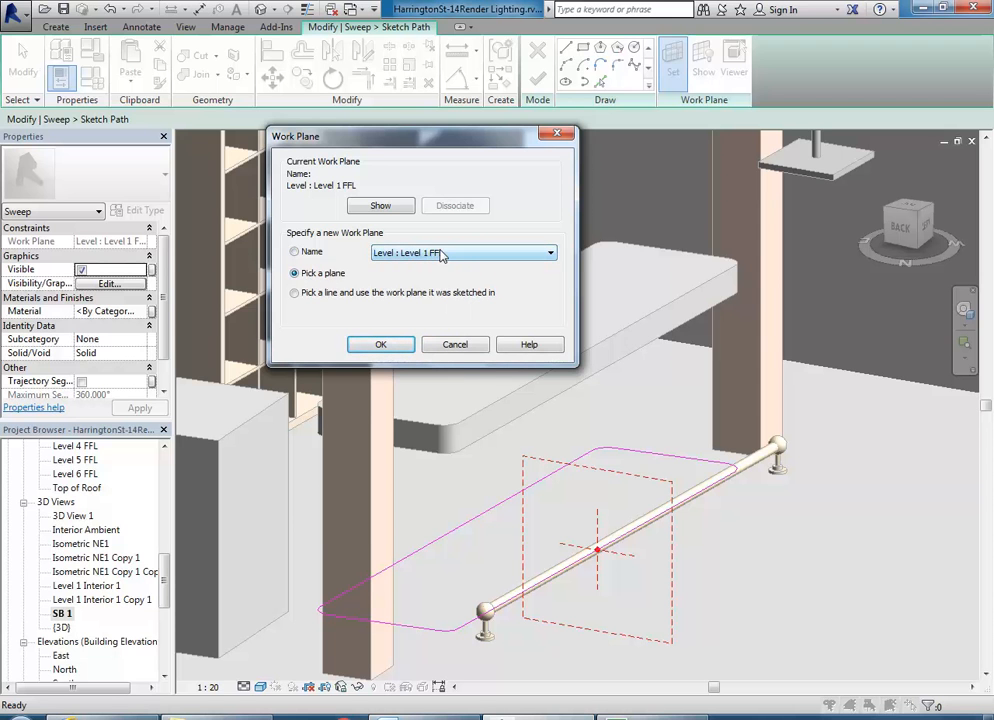
click(381, 345)
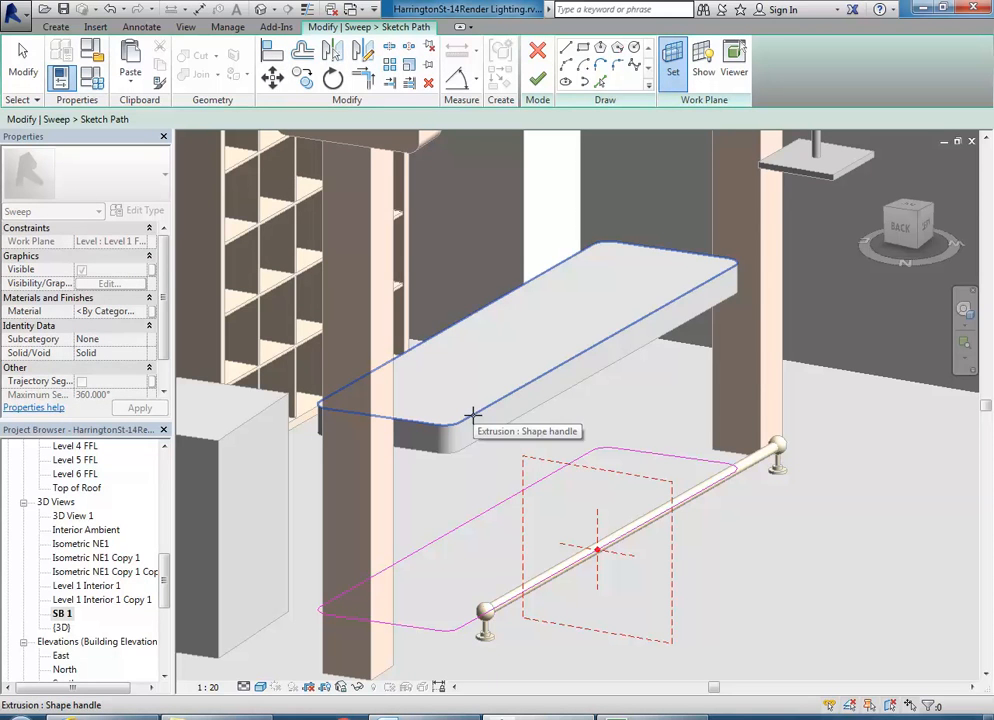
click(472, 414)
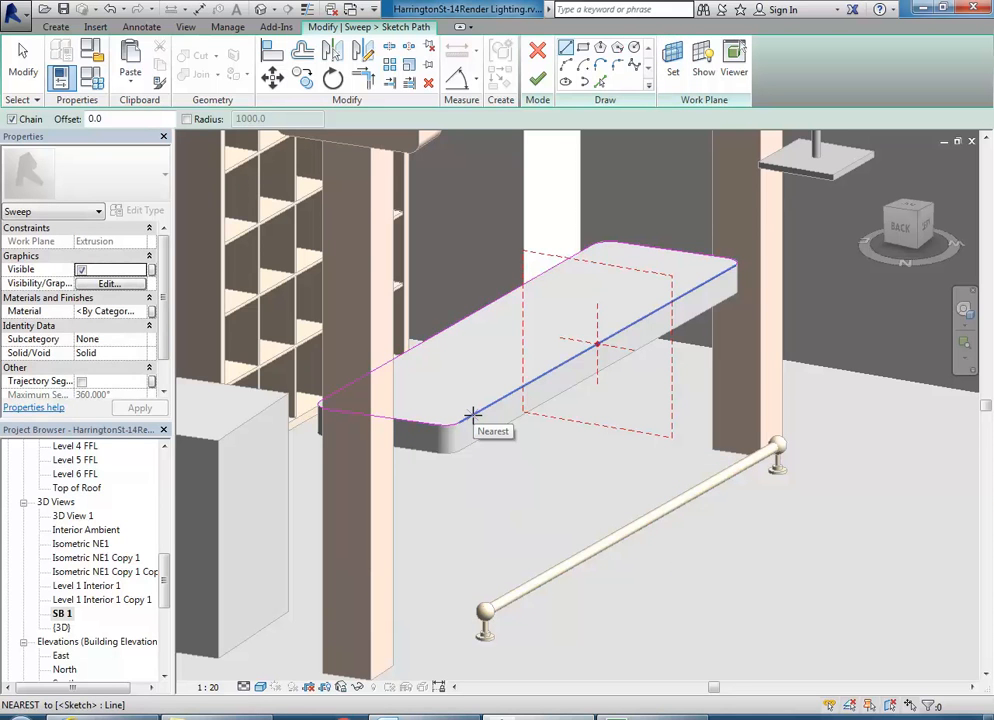
click(537, 82)
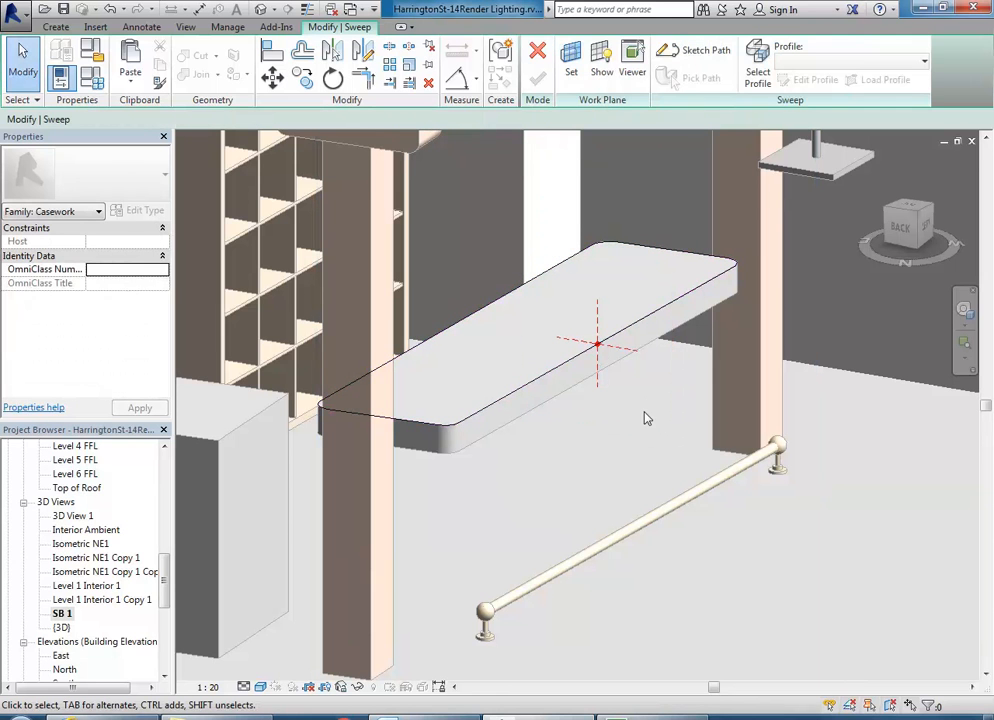
Check the sweep's work plane, keep its profile set to By Sketch, and open the profile for editing
click(571, 72)
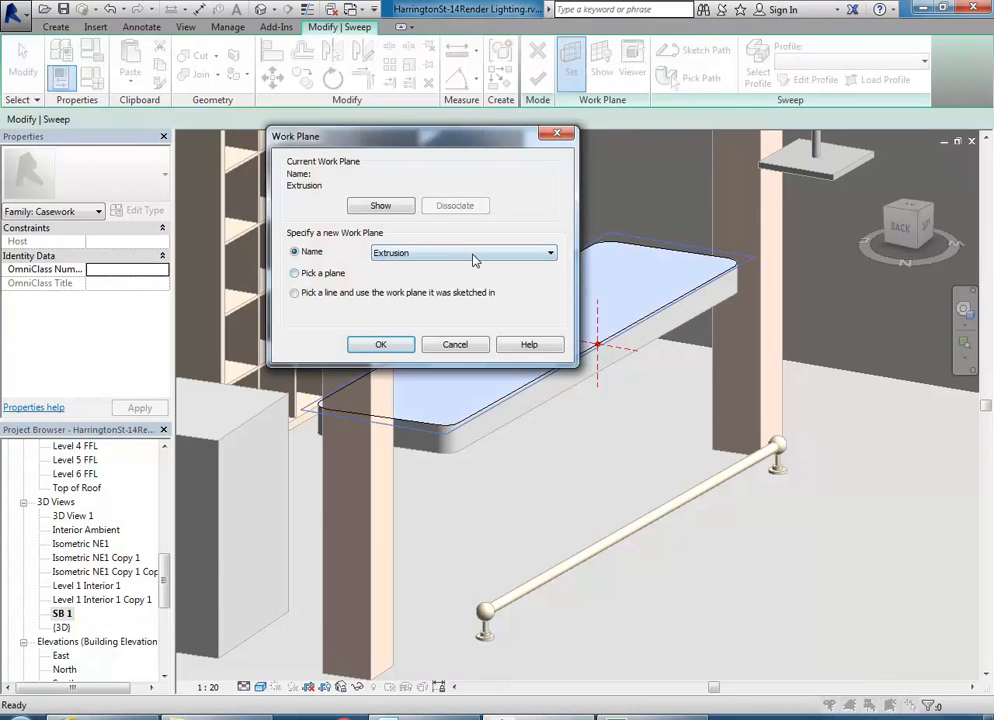
click(455, 346)
middle_drag(497, 359, 468, 381)
scroll(530, 366, up, 1)
scroll(575, 337, up, 5)
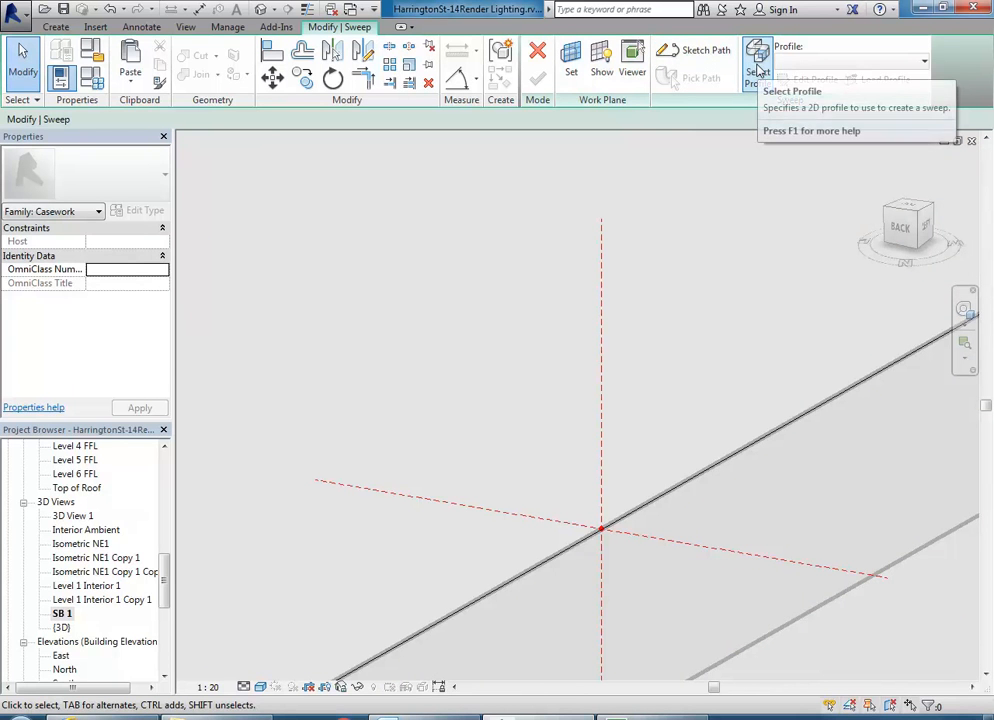
click(758, 68)
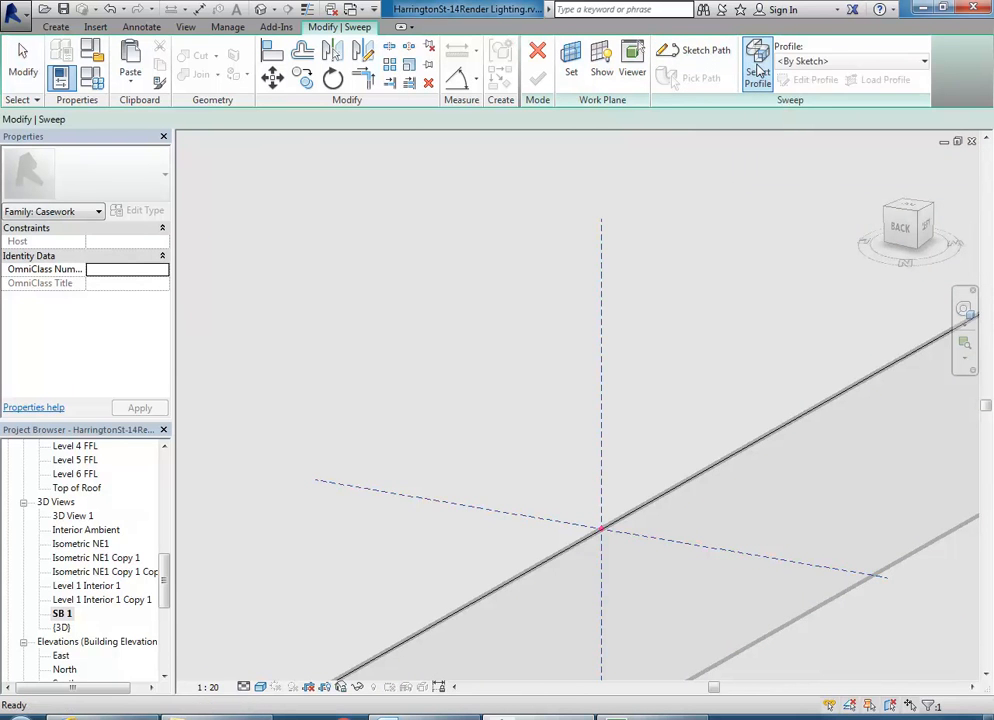
click(843, 62)
scroll(815, 240, down, 5)
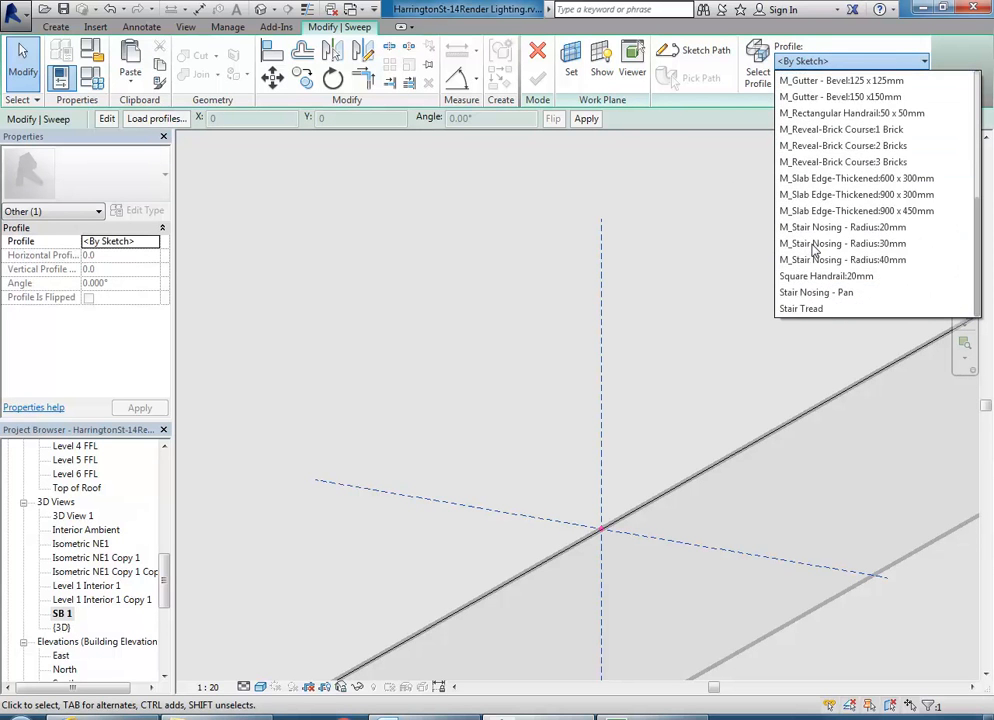
scroll(815, 277, up, 6)
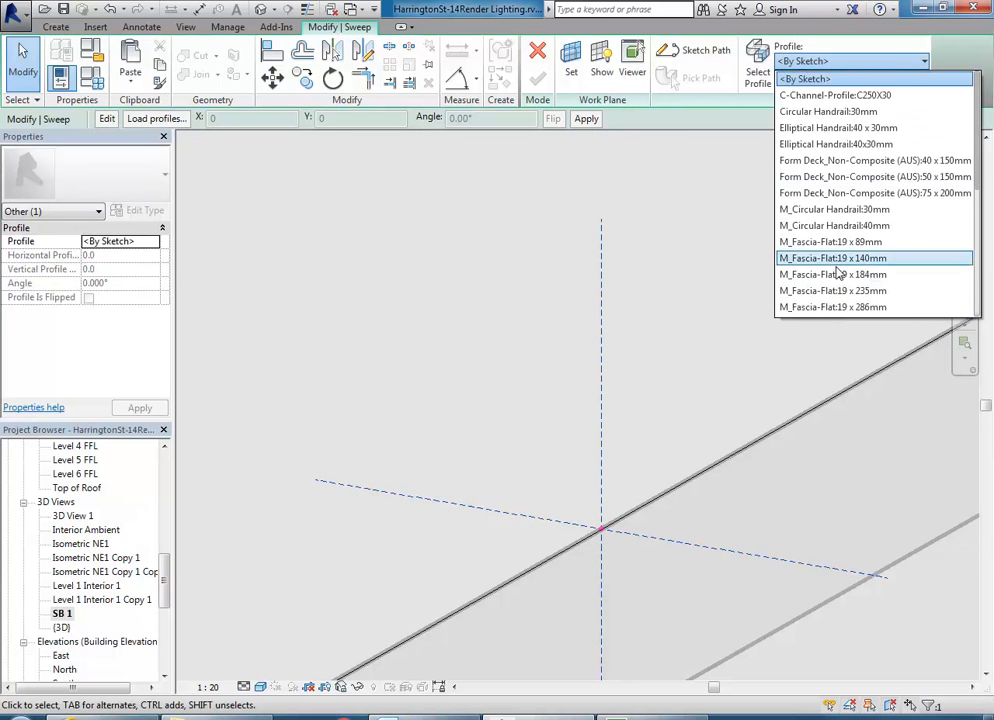
click(836, 61)
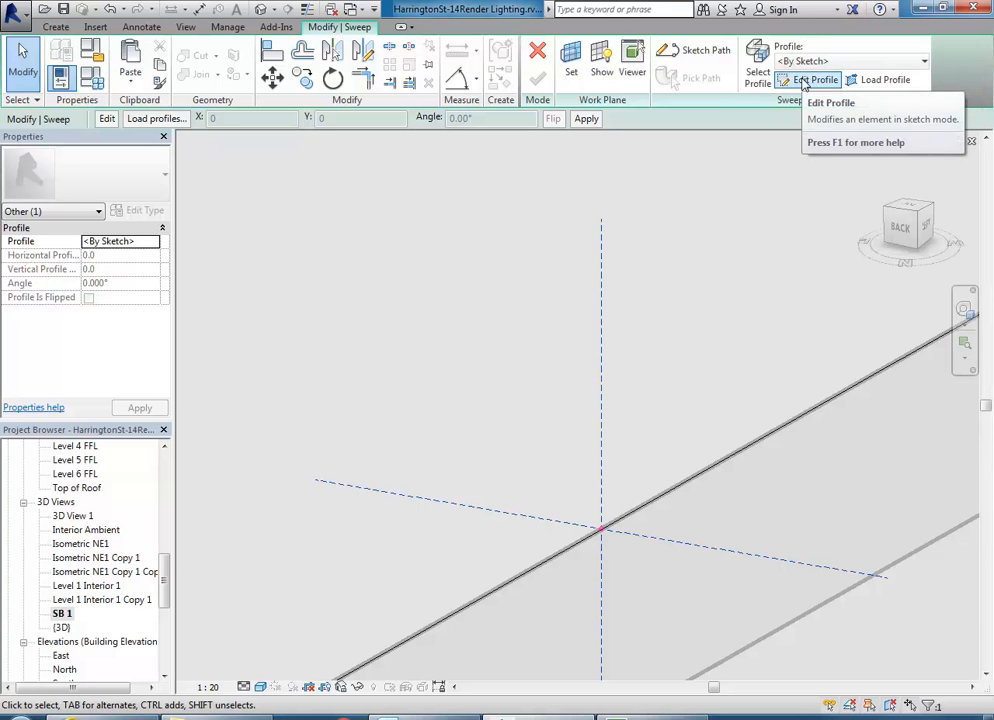
click(803, 82)
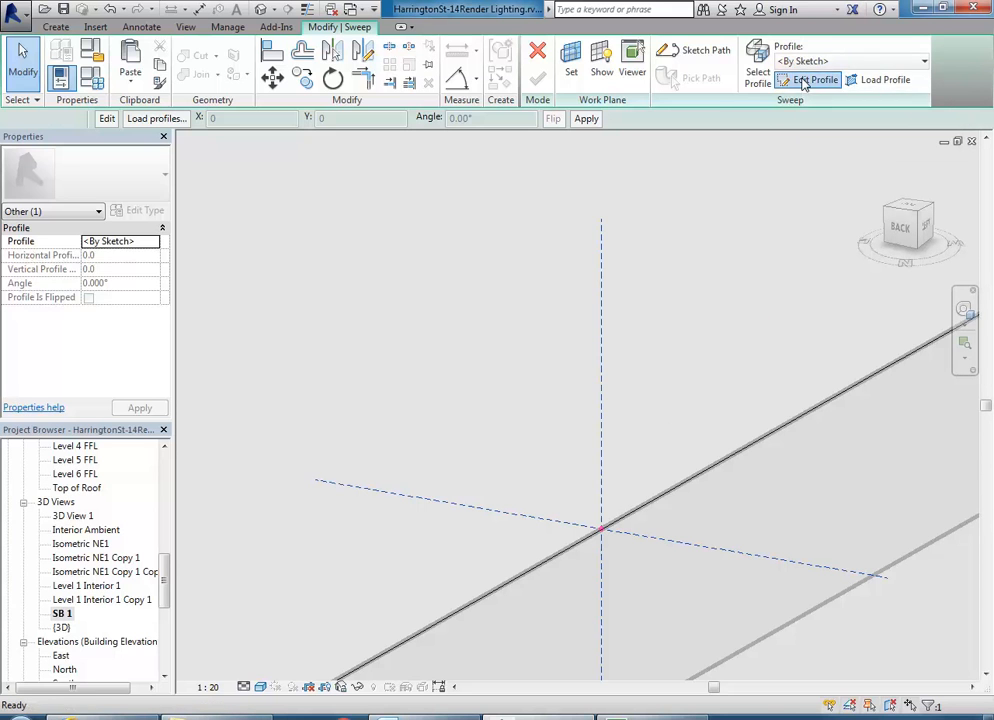
Sketch a closed quarter-circle profile from the path point with two 80 mm straight sides and an 80 mm radius arc
click(601, 528)
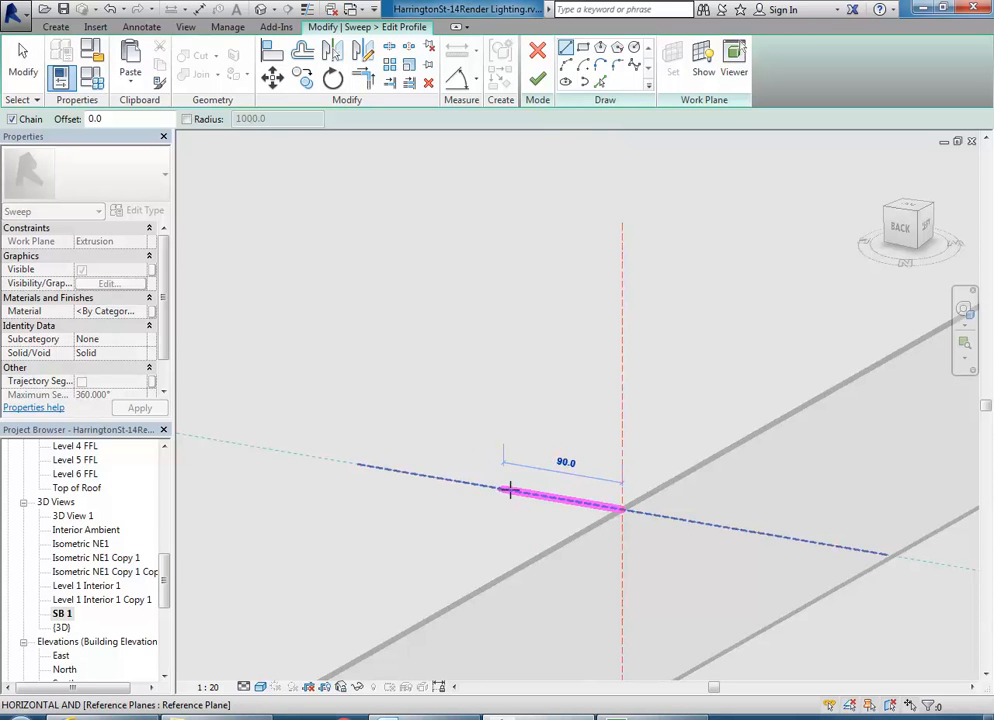
click(516, 490)
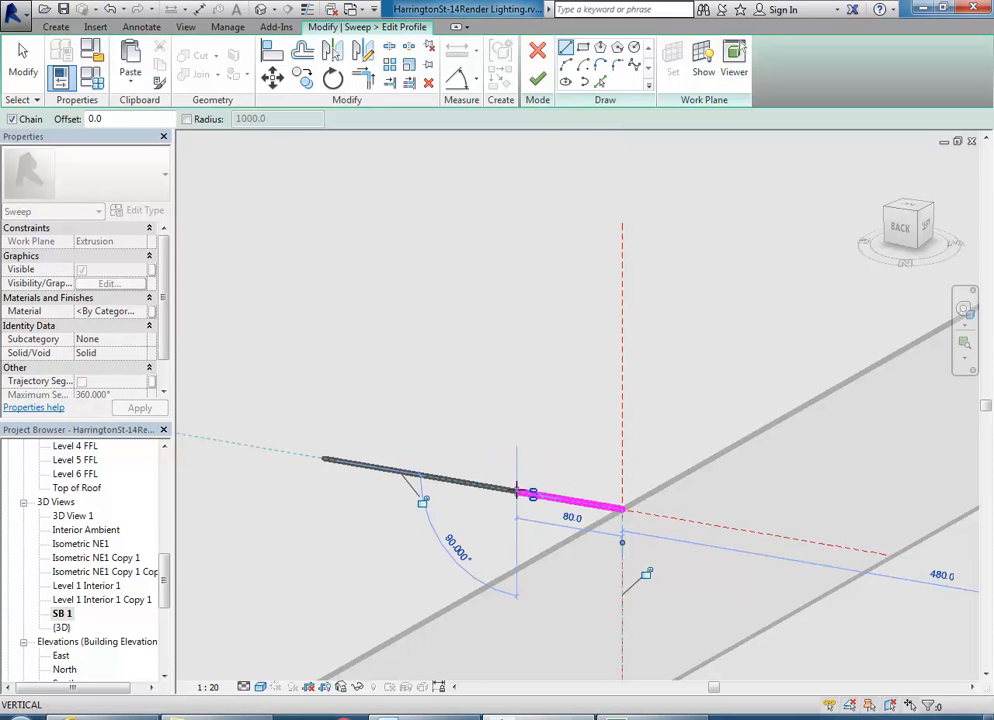
click(516, 376)
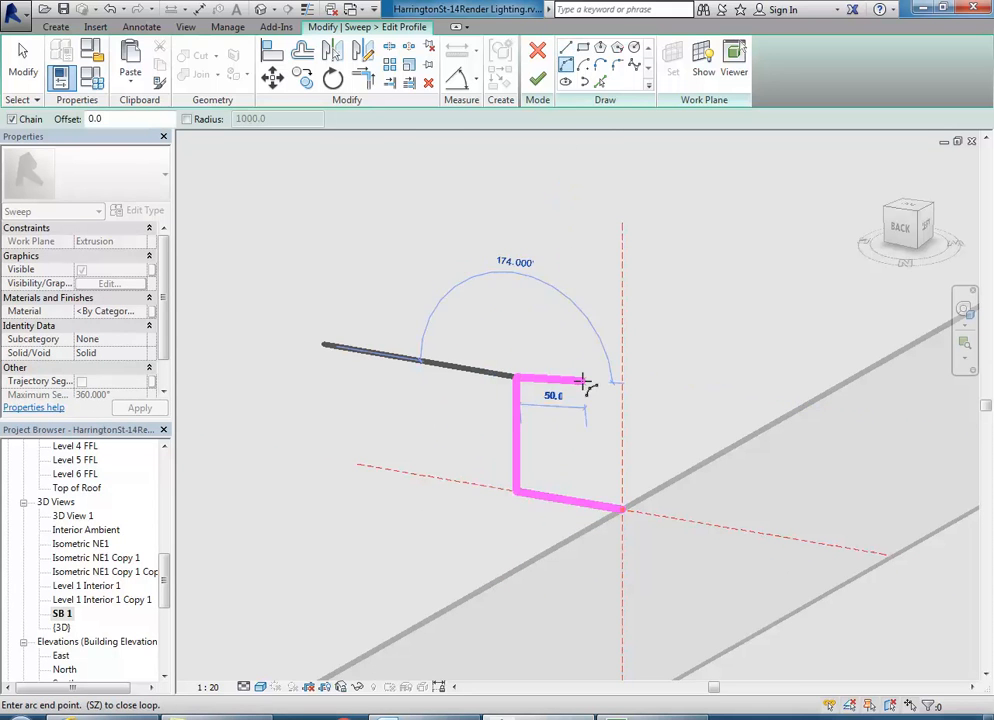
click(622, 509)
click(593, 425)
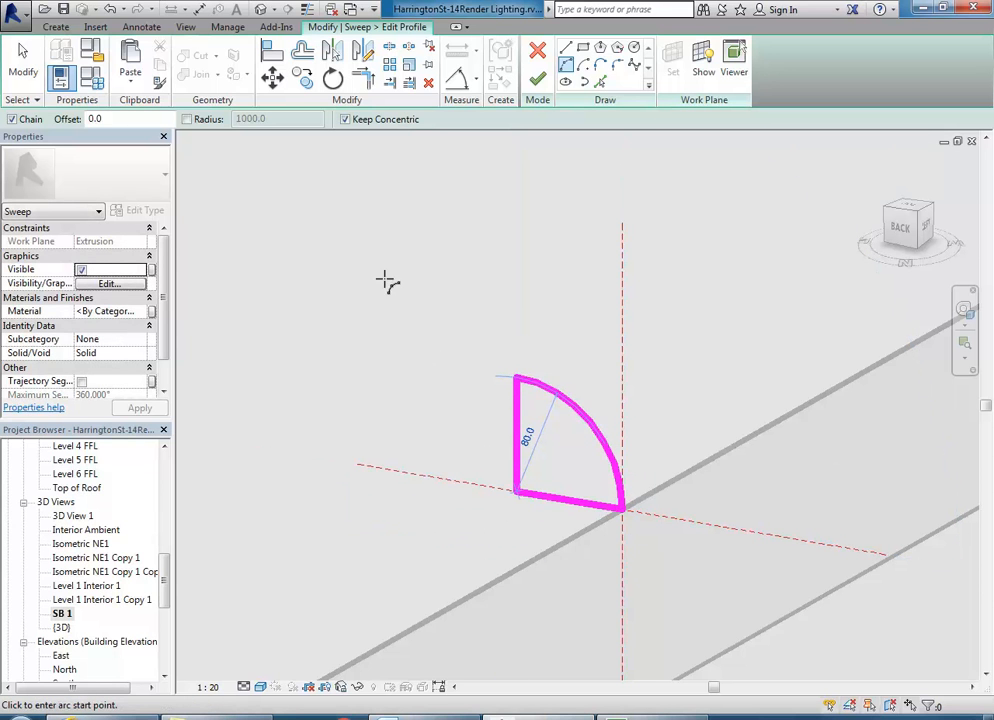
right_click(415, 295)
click(452, 302)
Finish the profile sketch and try to create the sweep around the desk's top edge
scroll(466, 317, down, 5)
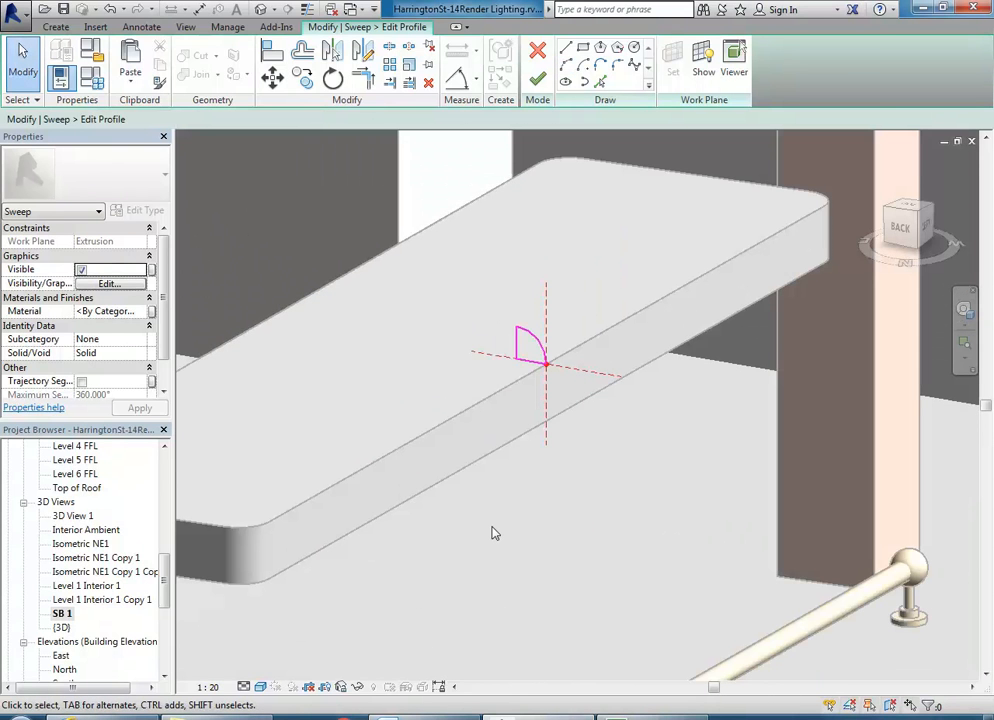
click(538, 82)
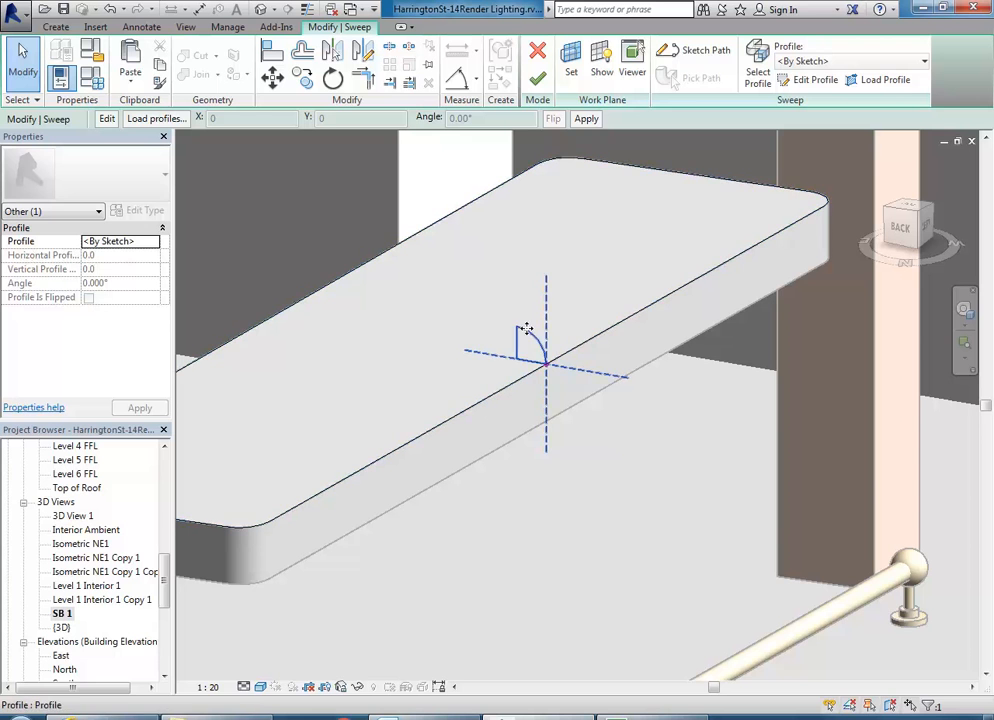
click(538, 82)
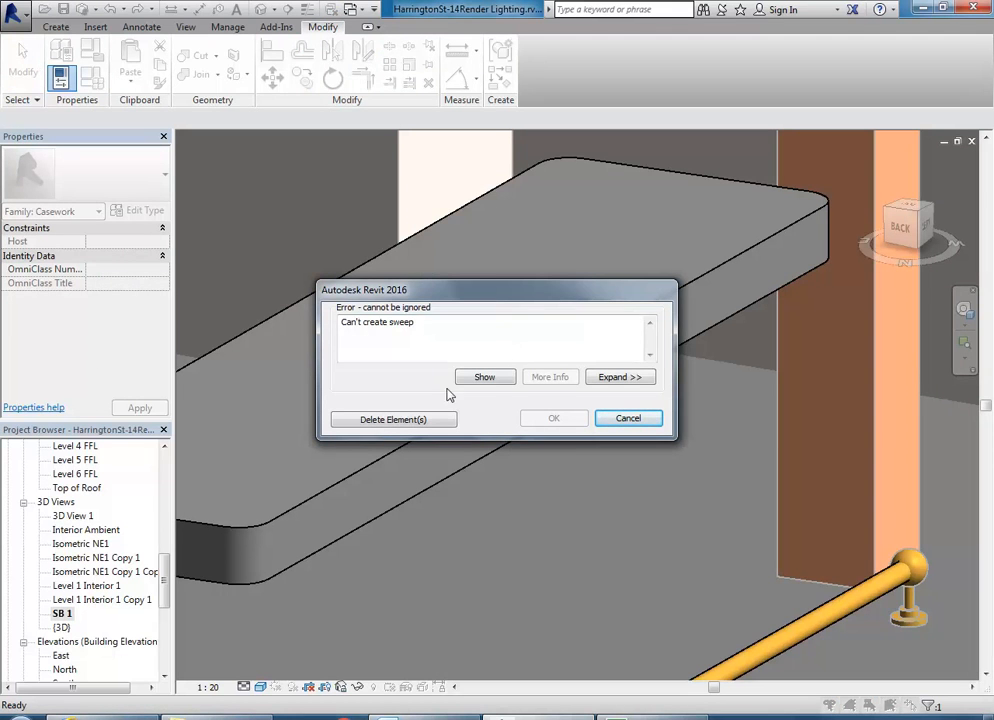
click(628, 419)
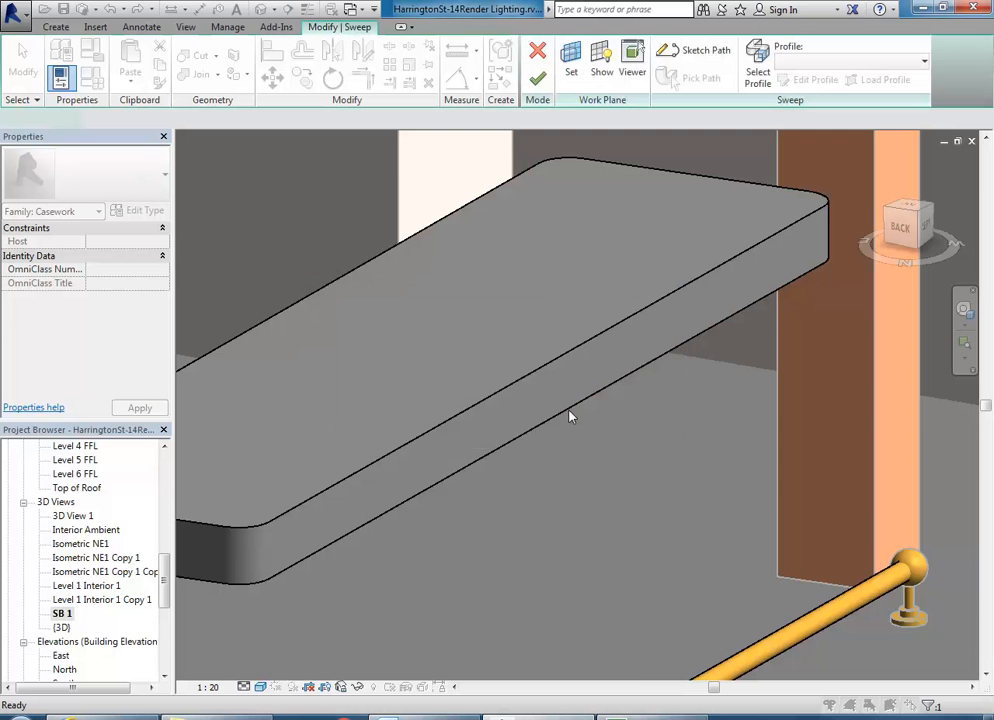
Select the quarter-circle profile of the sweep and reopen its sketch for editing
scroll(462, 477, up, 5)
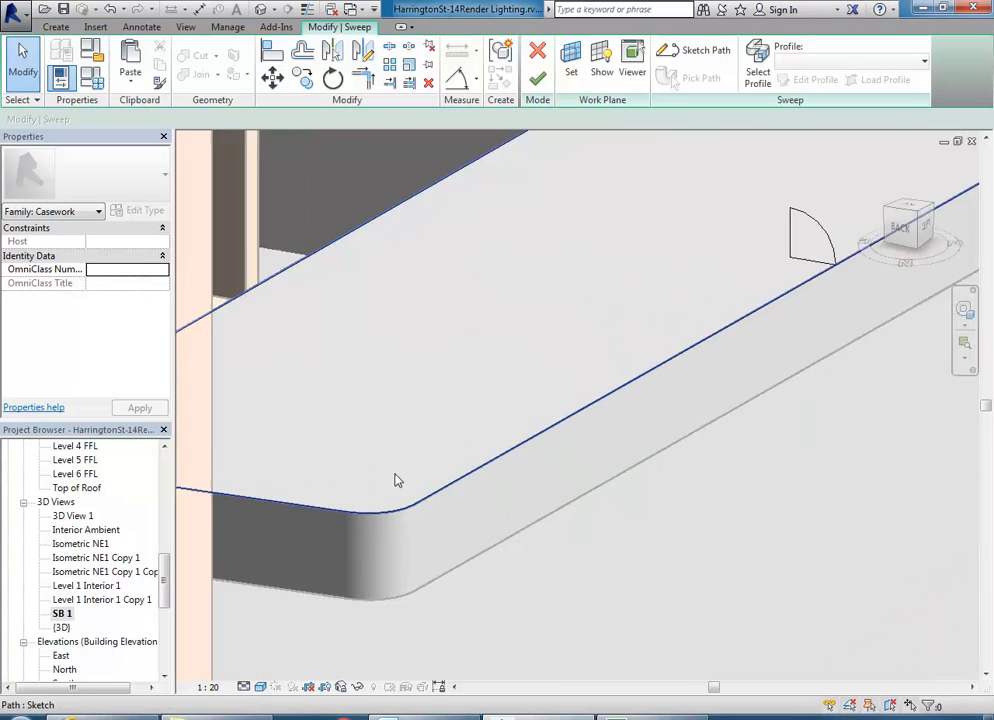
middle_drag(432, 517, 720, 315)
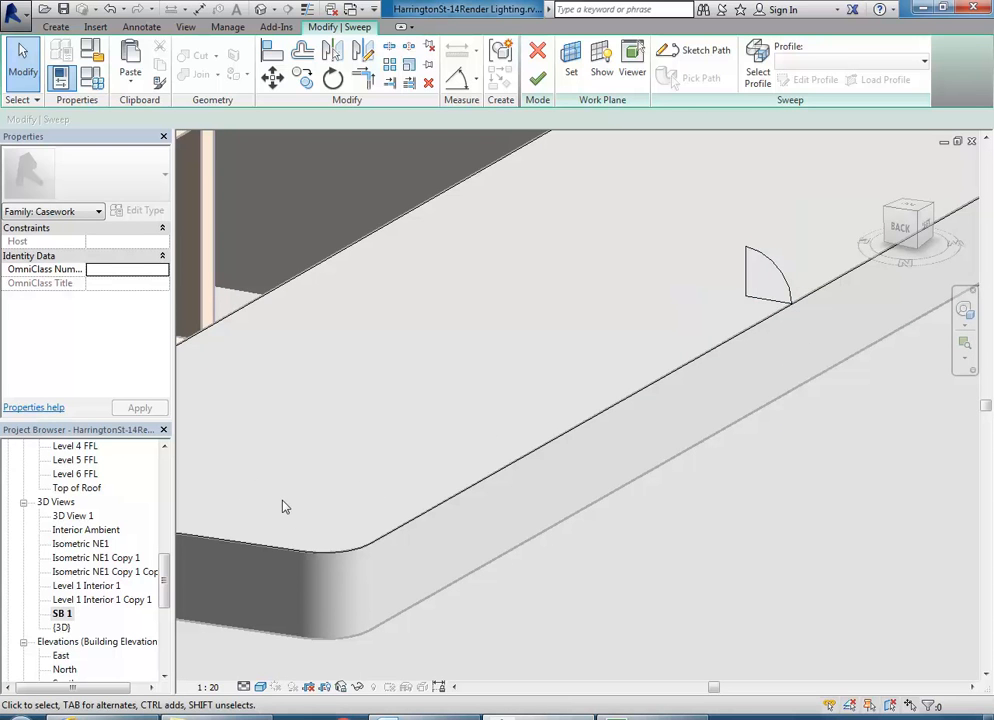
scroll(405, 408, down, 3)
scroll(543, 381, up, 6)
middle_drag(530, 377, 433, 492)
scroll(475, 410, up, 2)
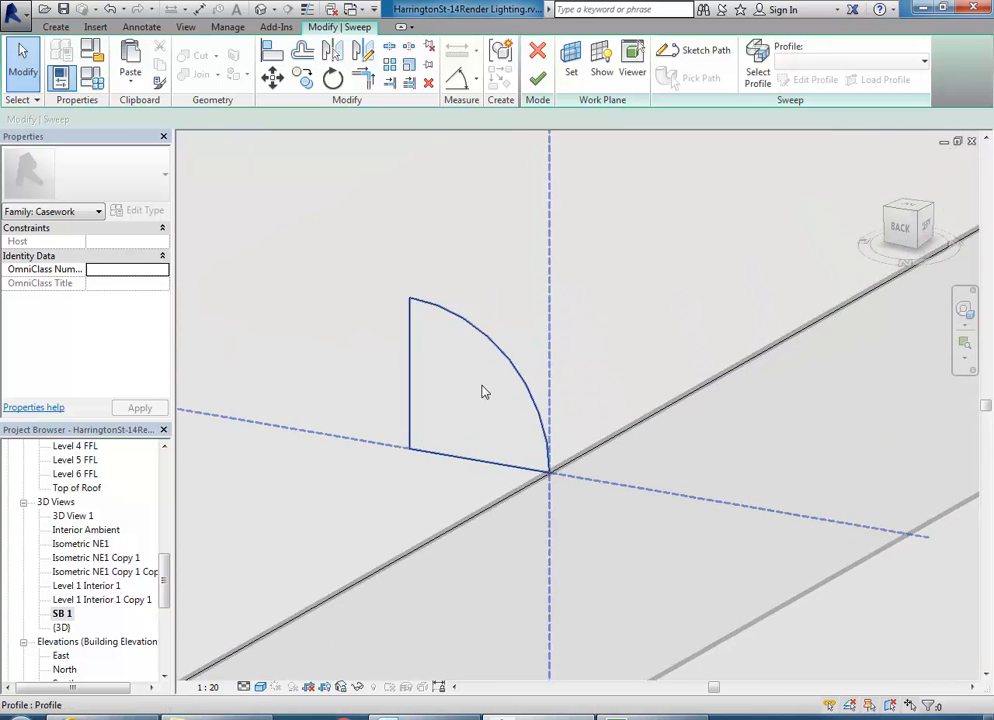
click(505, 338)
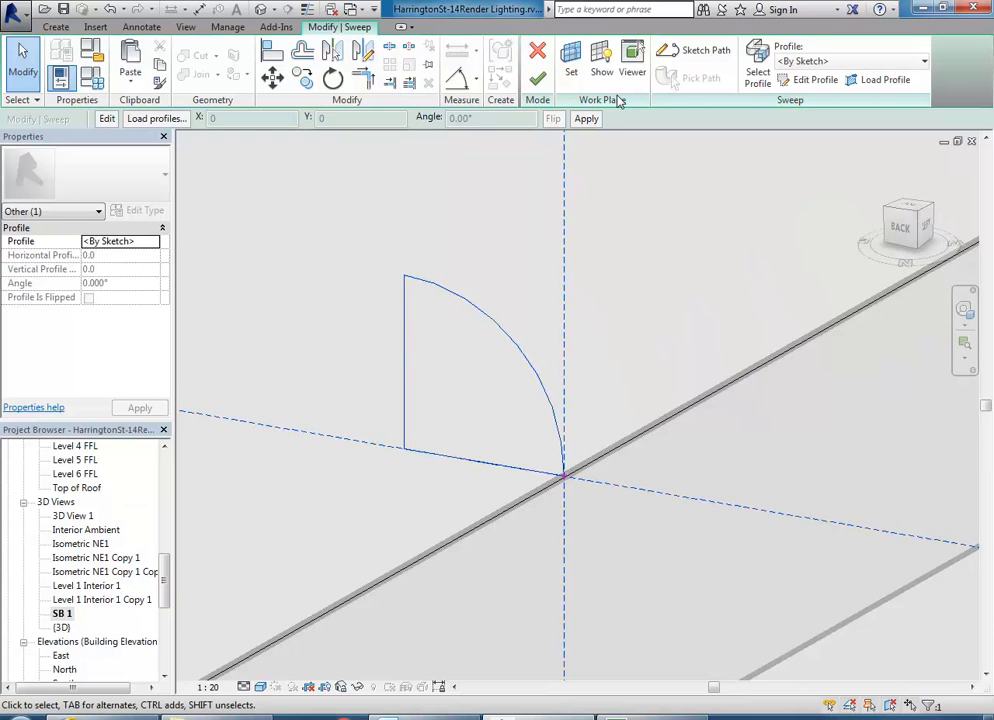
click(815, 79)
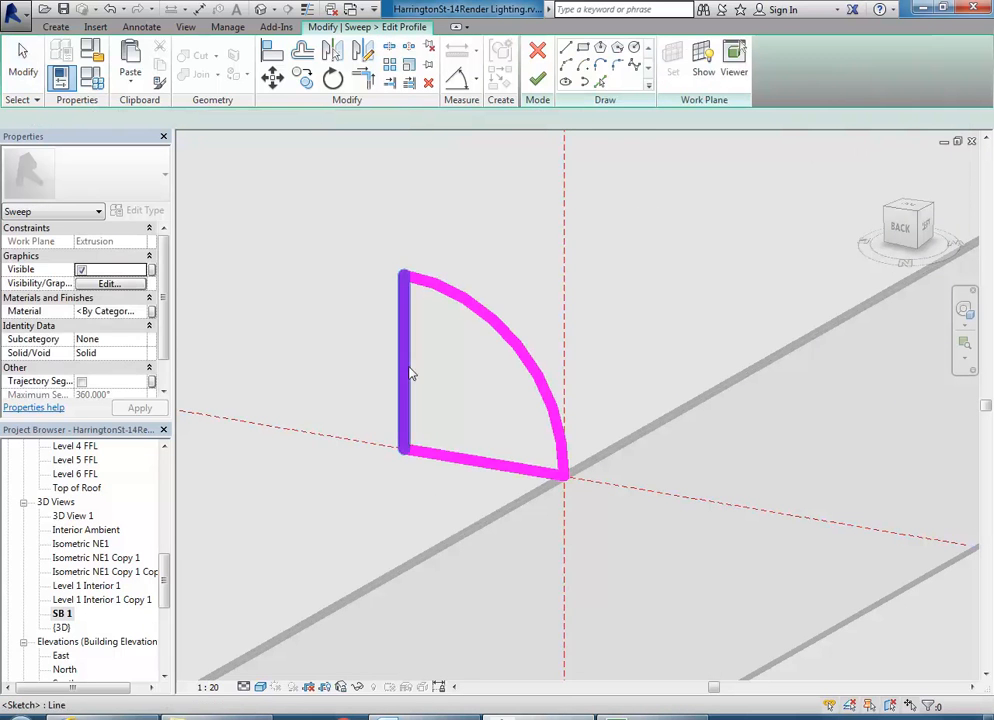
click(403, 373)
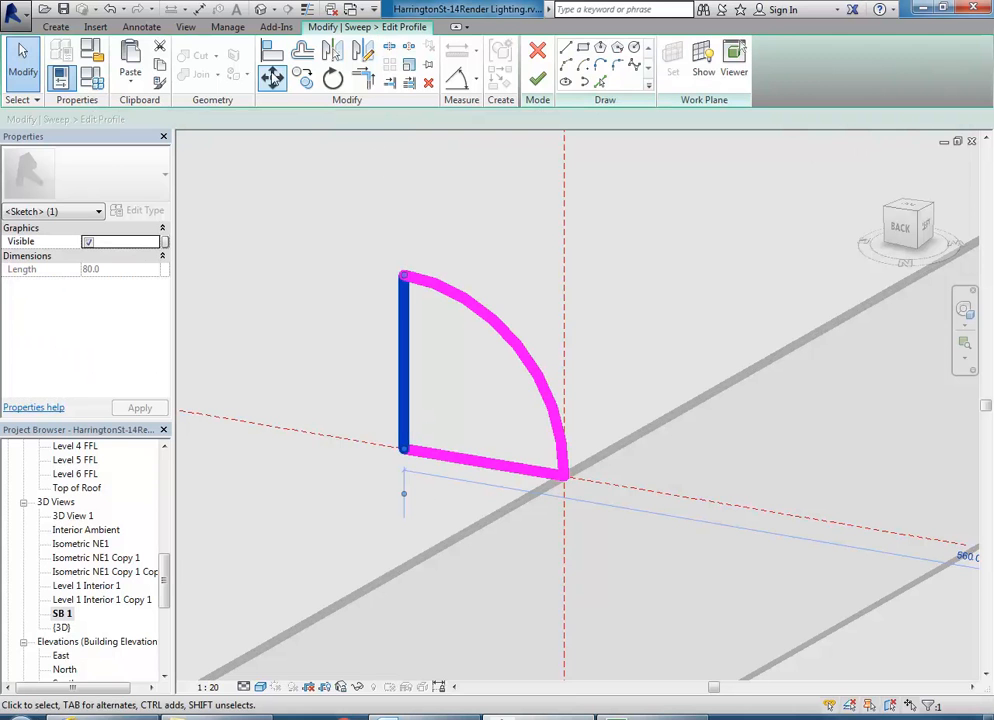
click(272, 77)
right_click(325, 215)
click(338, 223)
right_click(338, 222)
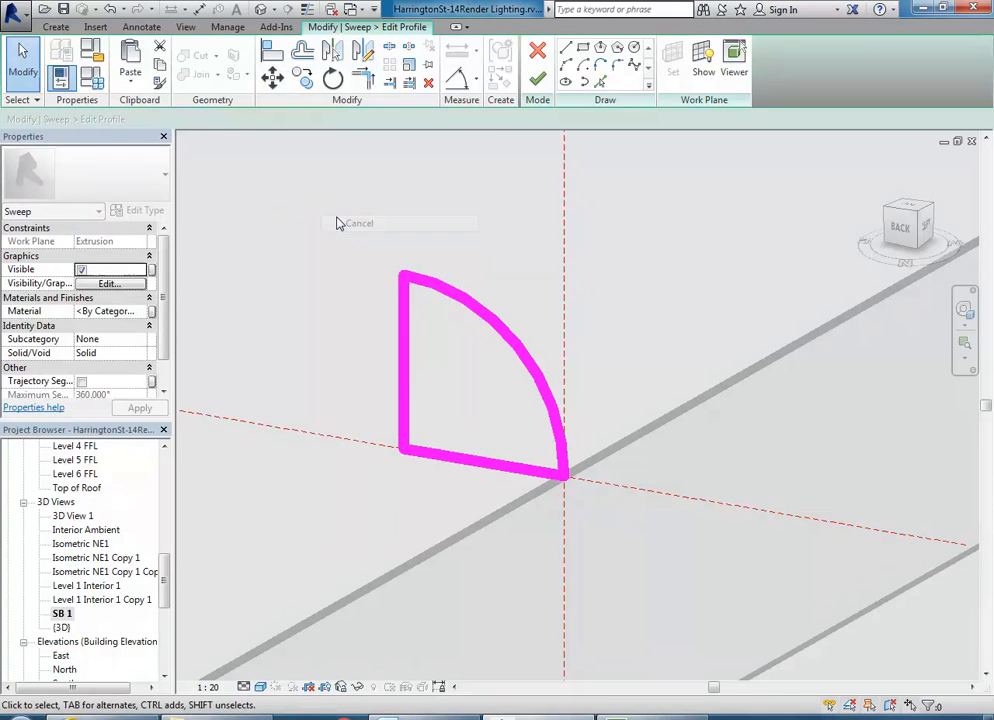
click(415, 226)
Delete the profile's arc and set the vertical line's distance from the vertical reference plane to 79 mm
click(462, 300)
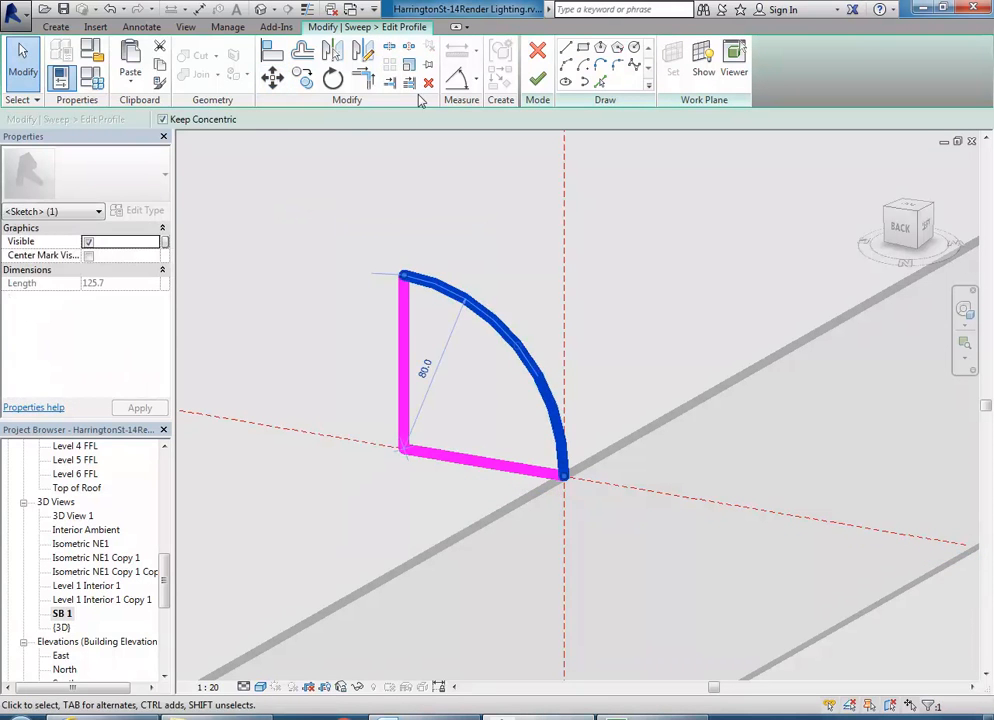
click(428, 83)
click(403, 318)
scroll(491, 418, down, 2)
scroll(491, 418, down, 2)
drag(617, 423, 510, 406)
scroll(504, 405, up, 2)
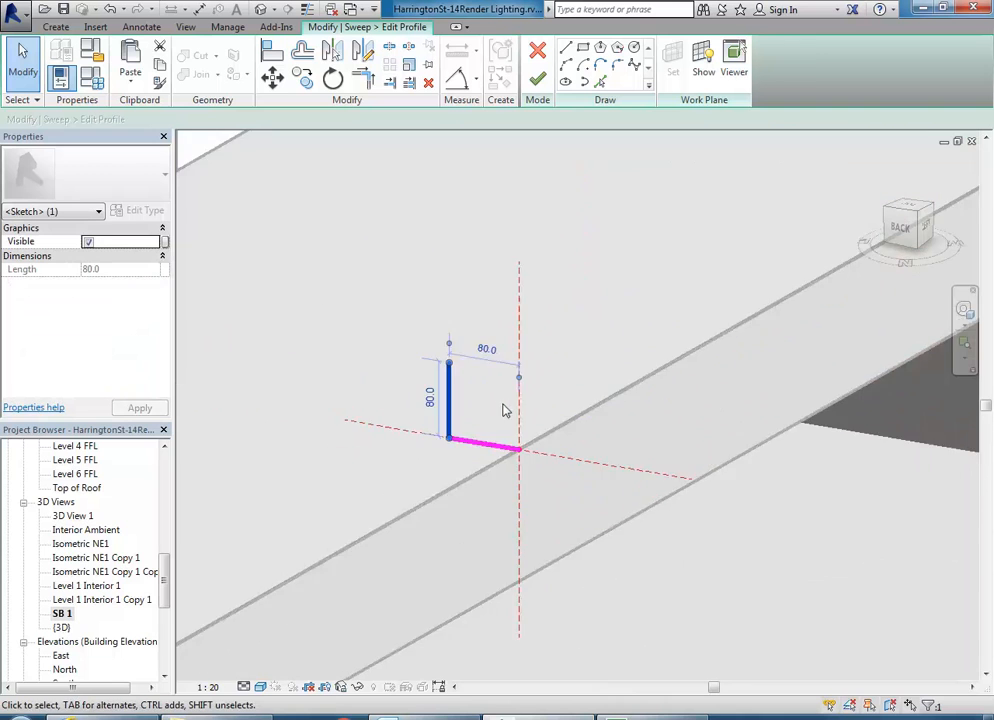
scroll(506, 410, up, 2)
click(466, 312)
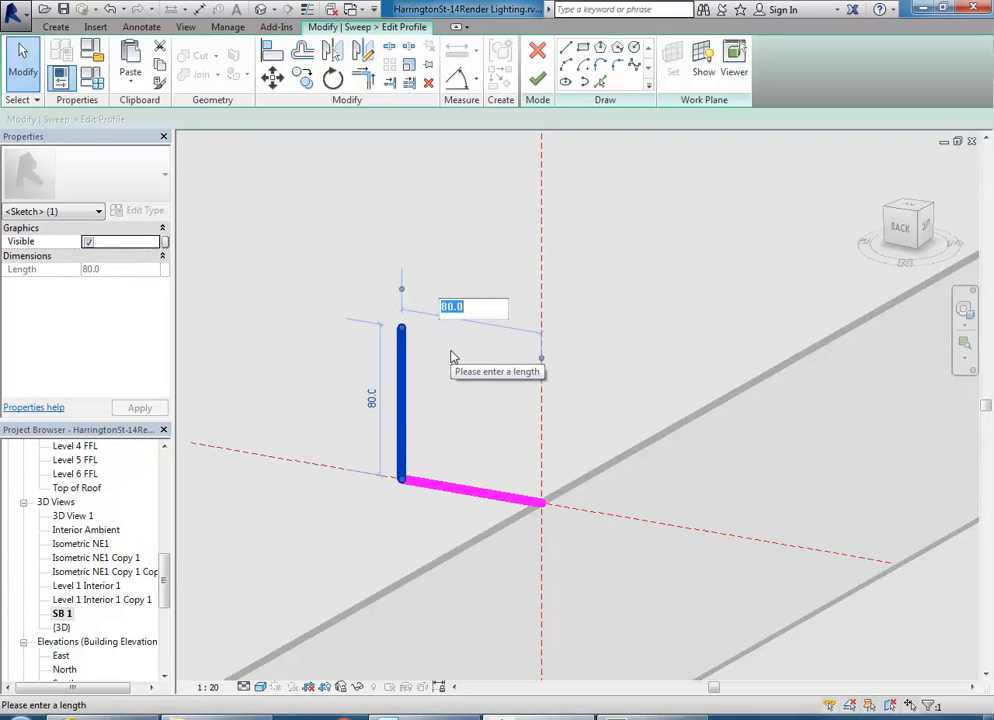
text(79)
key(Return)
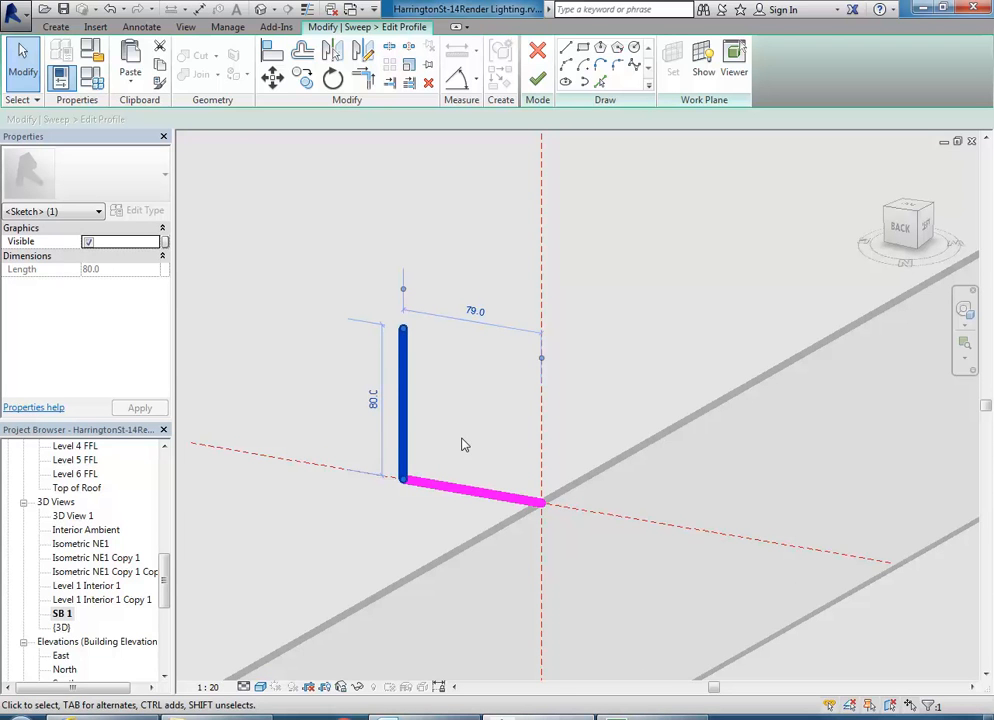
Set the length of the profile's vertical line to 79 mm
click(374, 403)
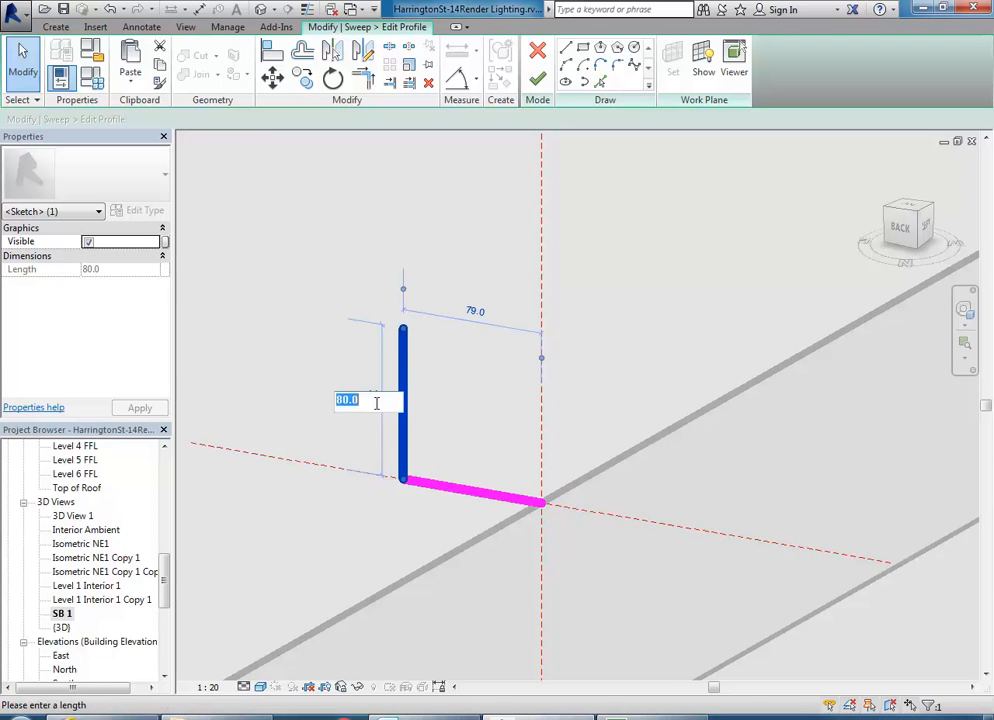
text(79)
key(Return)
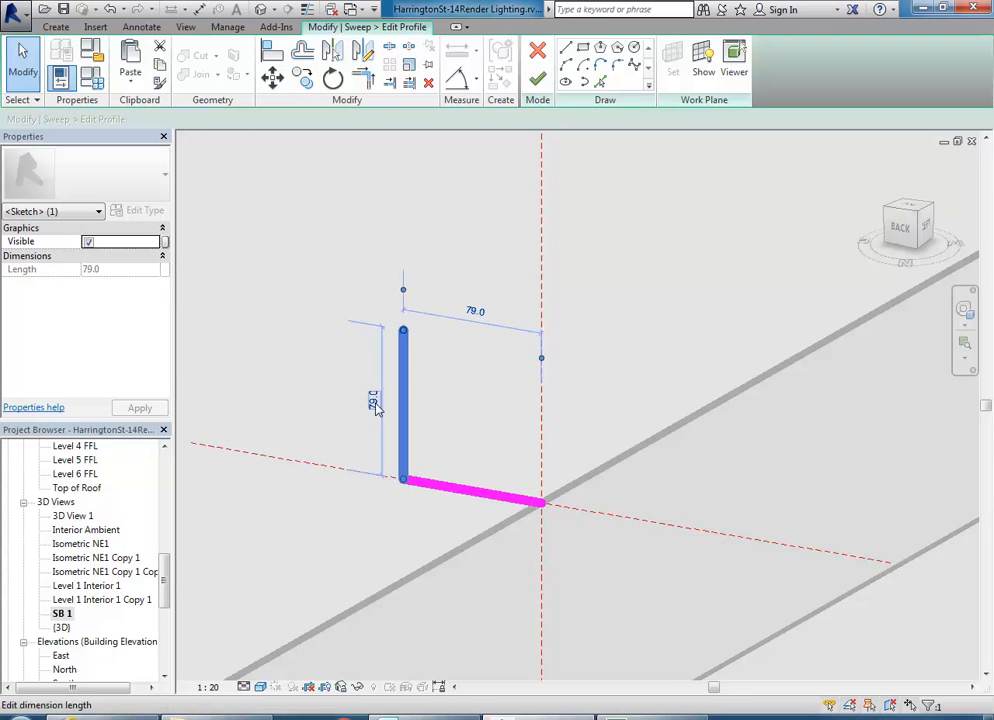
click(330, 398)
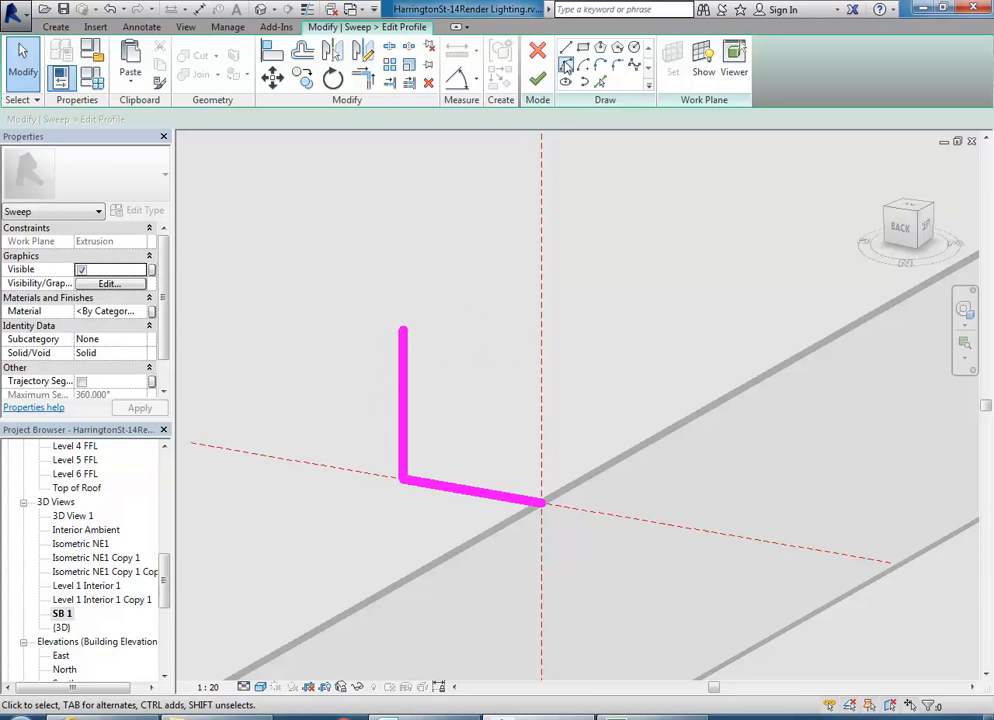
Close the profile with a three-point arc from the vertical line's upper end to the path point
click(566, 64)
click(402, 331)
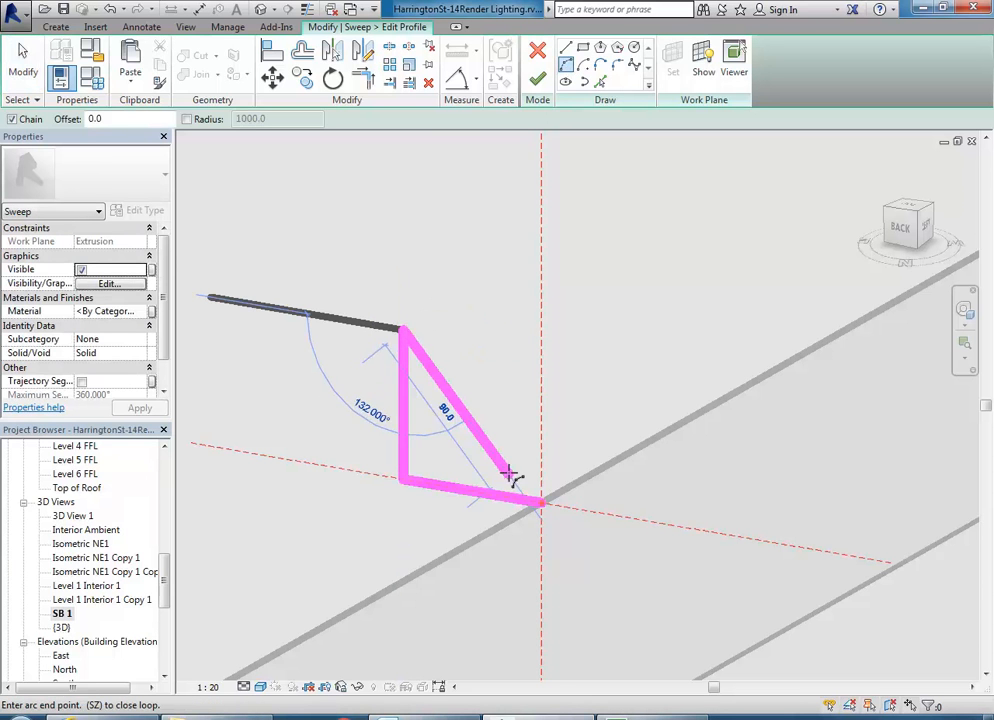
click(540, 501)
click(486, 384)
key(Escape)
key(Escape)
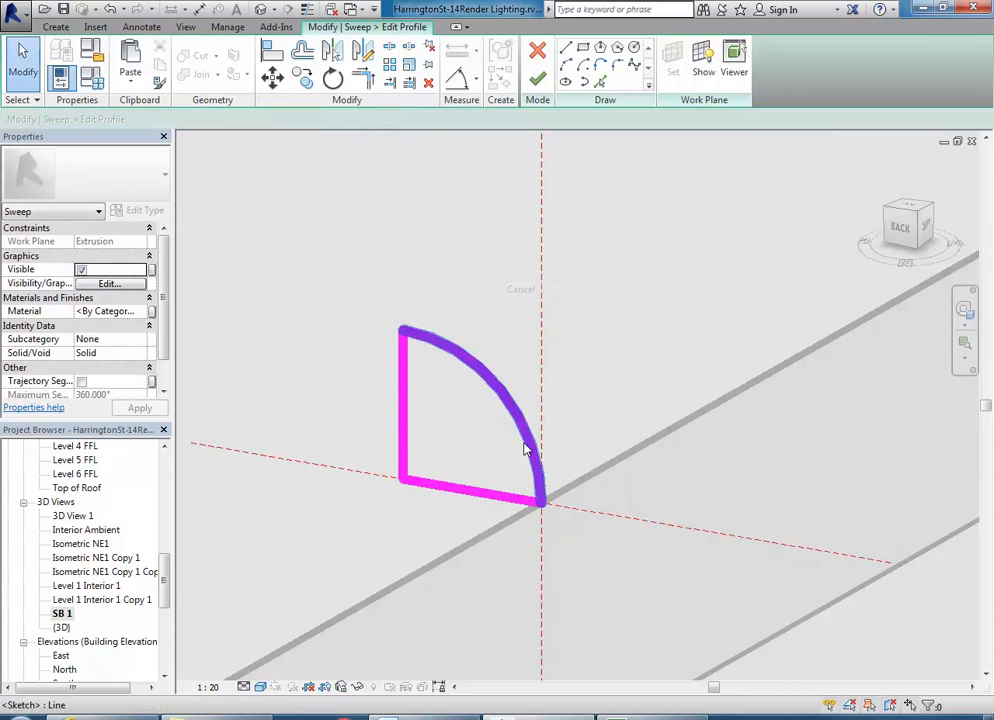
Finish the profile and the sweep, and view the result around the whole desk top
click(537, 80)
click(537, 80)
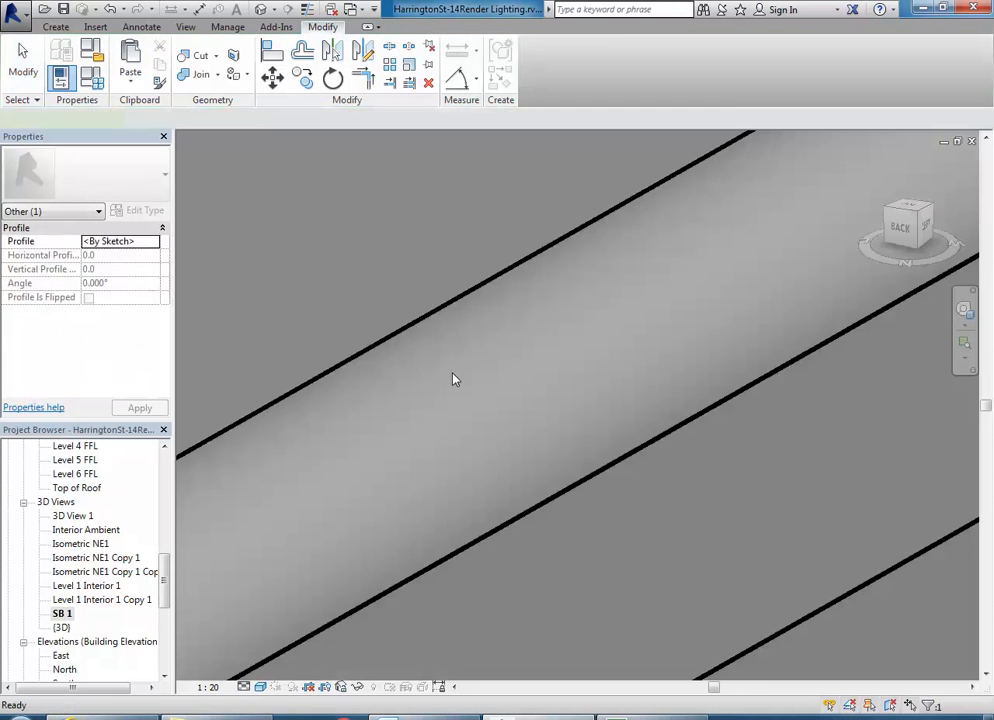
click(442, 344)
scroll(442, 344, down, 6)
key(Escape)
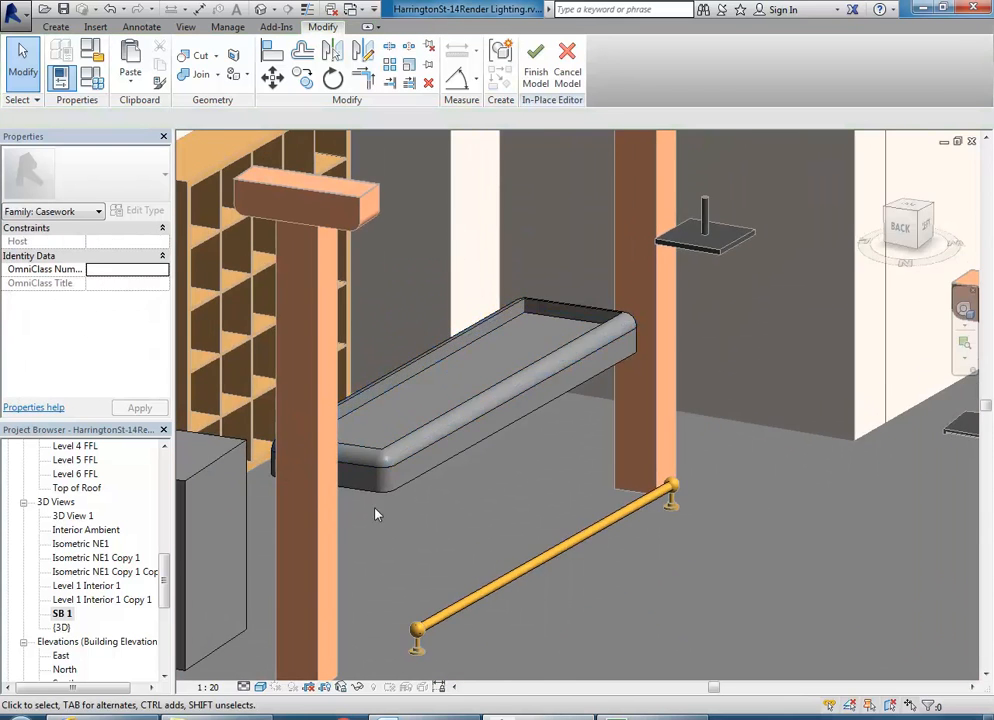
Turn on Thin Lines to examine the inner corner of the sweep up close
scroll(365, 467, up, 5)
scroll(365, 467, up, 3)
scroll(519, 418, up, 5)
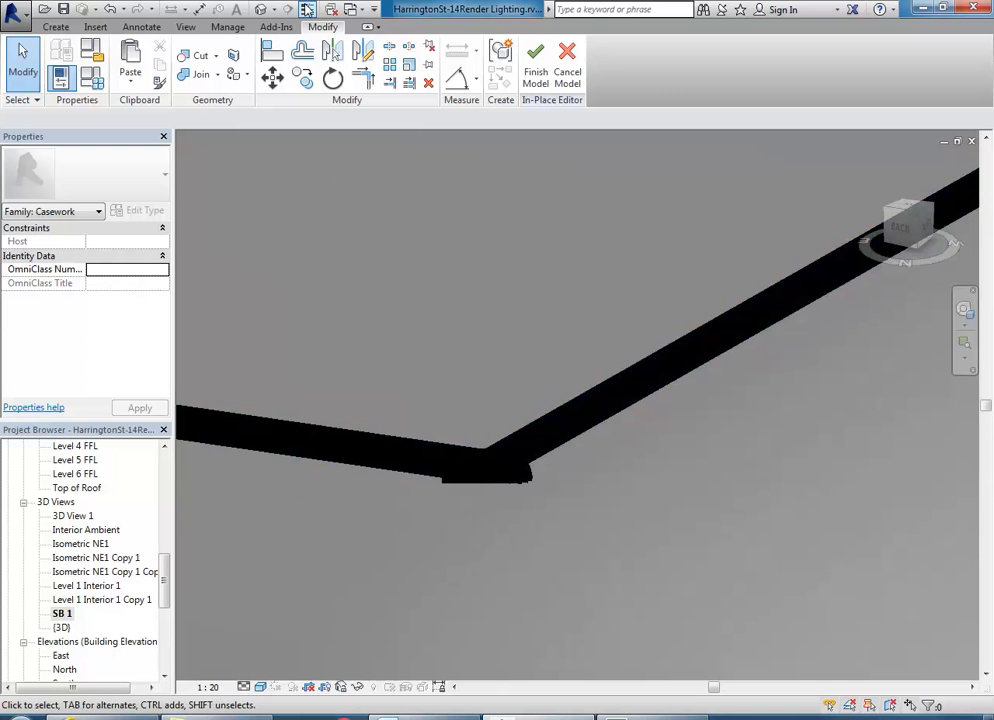
click(308, 9)
scroll(488, 484, down, 3)
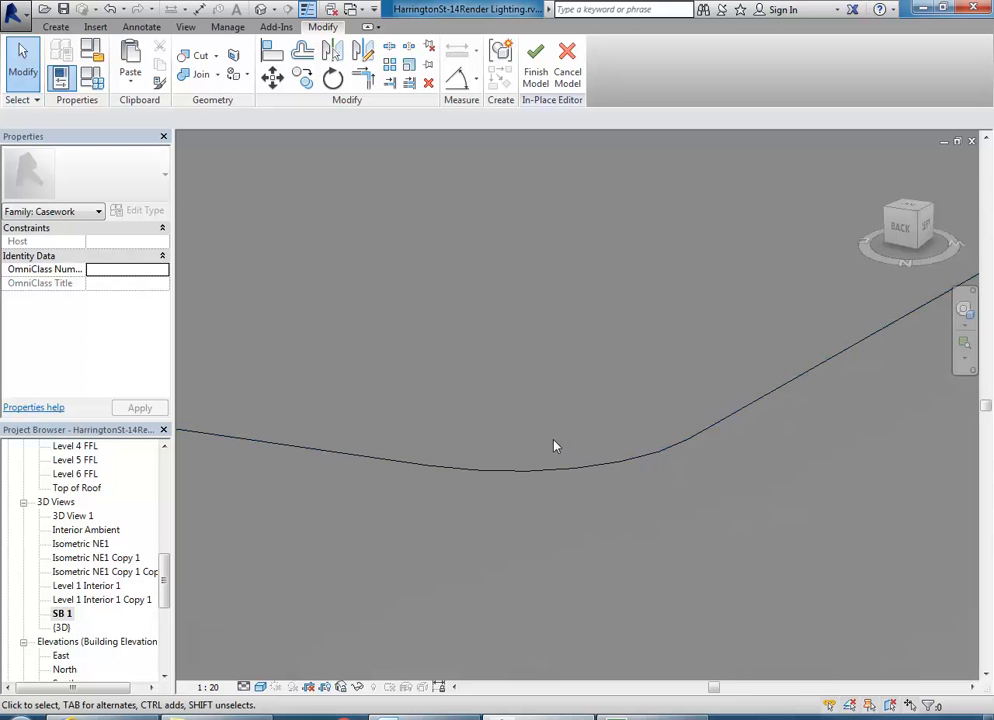
Open the top-edge sweep's profile for editing and delete its arc
scroll(556, 446, up, 5)
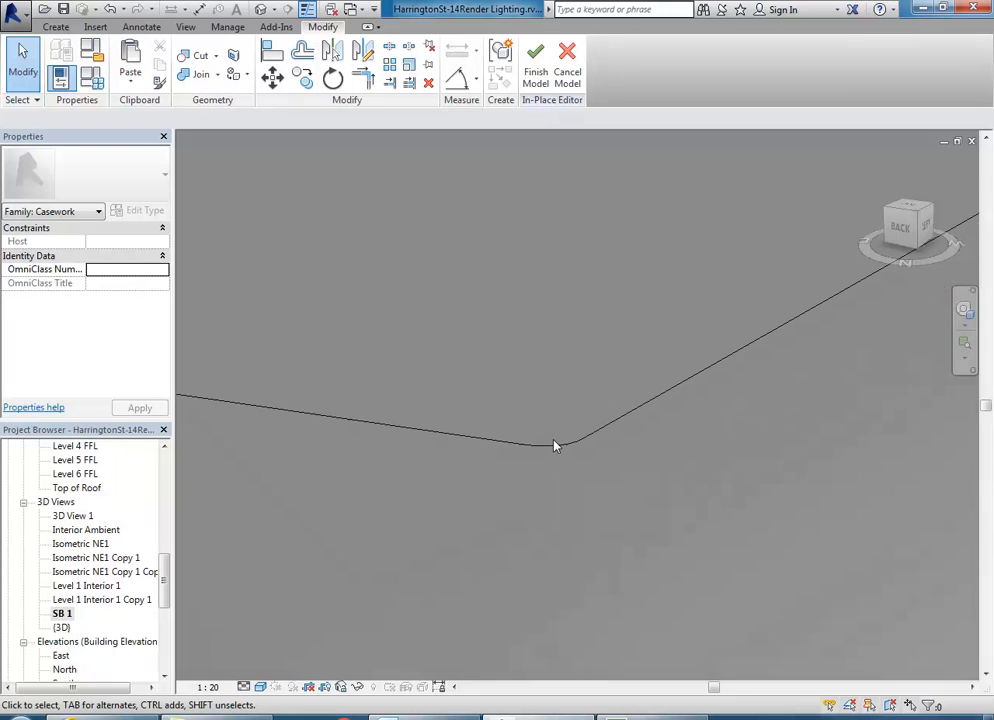
scroll(545, 522, down, 3)
scroll(563, 559, down, 4)
middle_drag(480, 472, 432, 470)
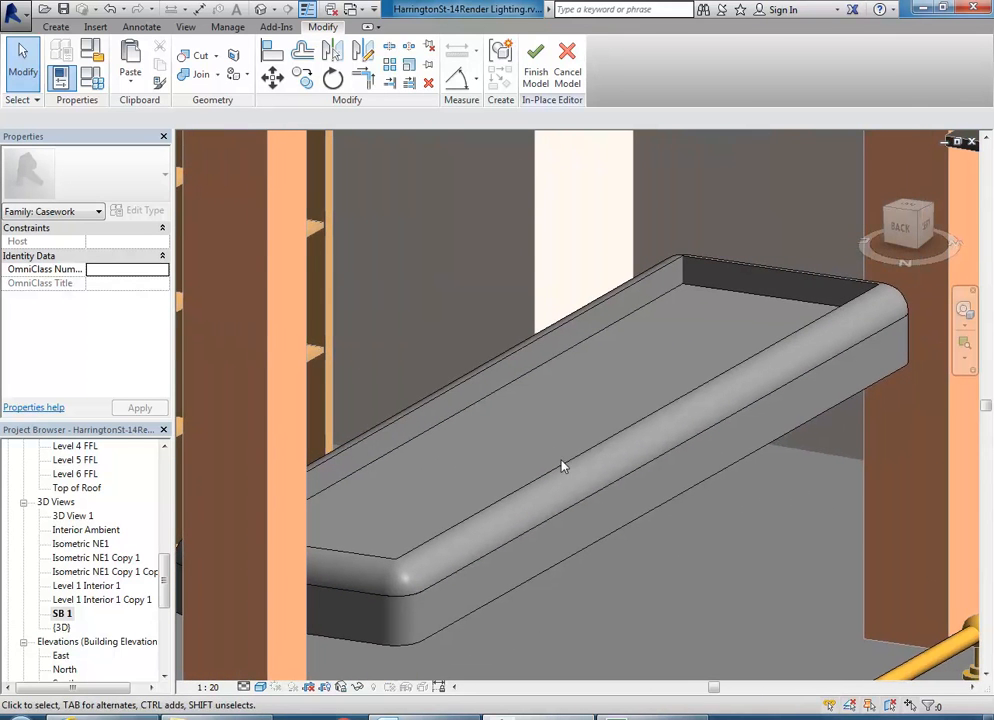
middle_drag(581, 474, 467, 364)
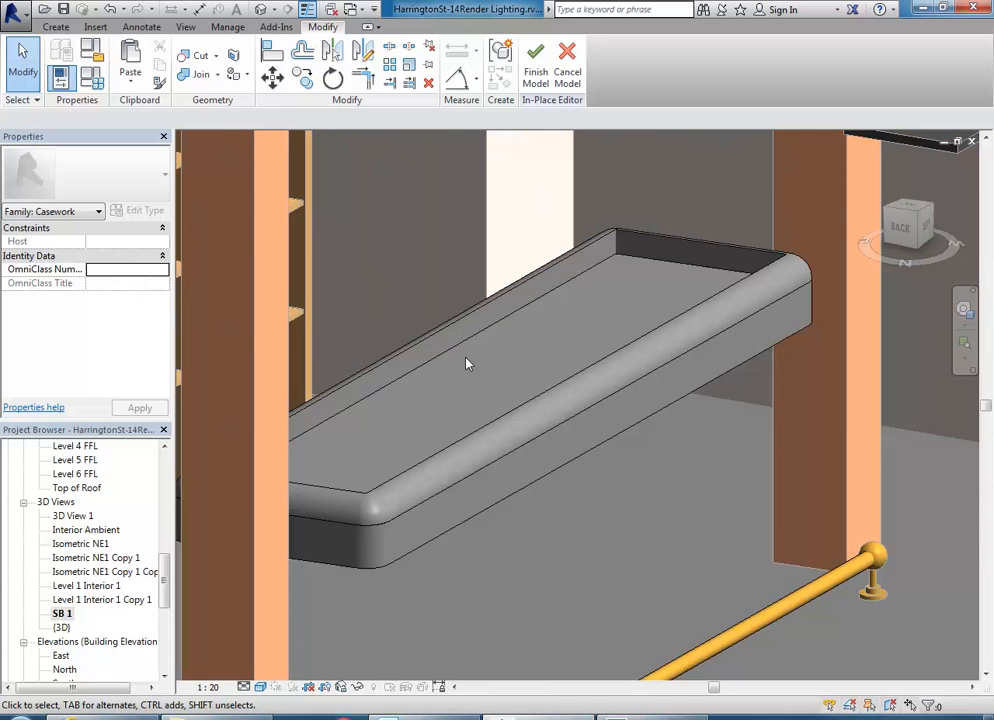
click(437, 462)
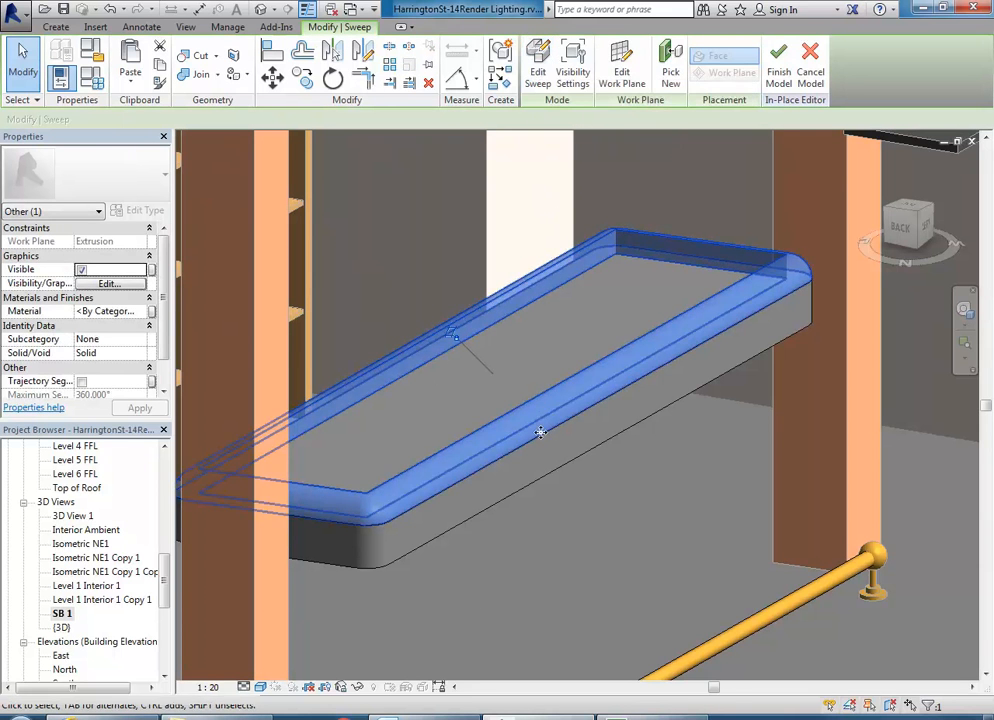
click(537, 70)
scroll(587, 386, up, 5)
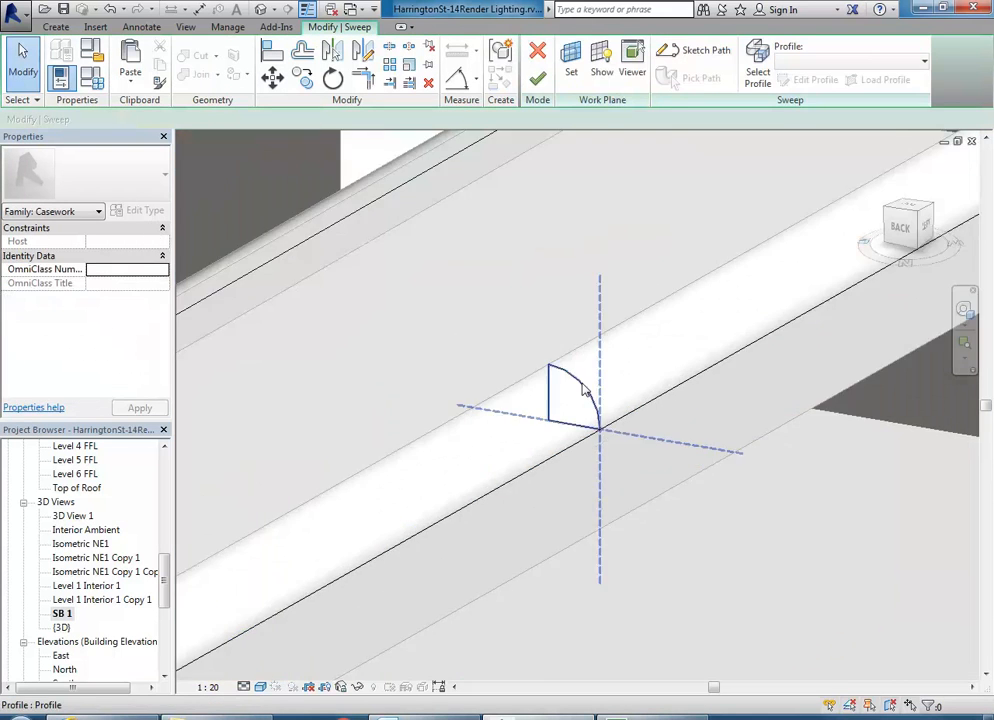
scroll(587, 390, up, 4)
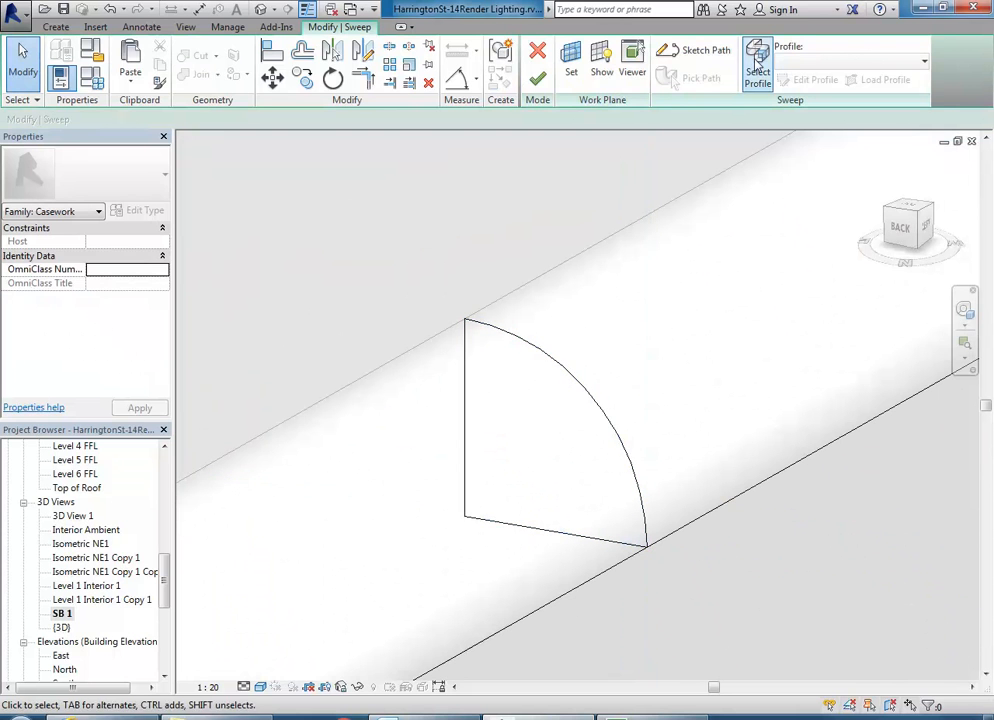
click(757, 66)
click(817, 79)
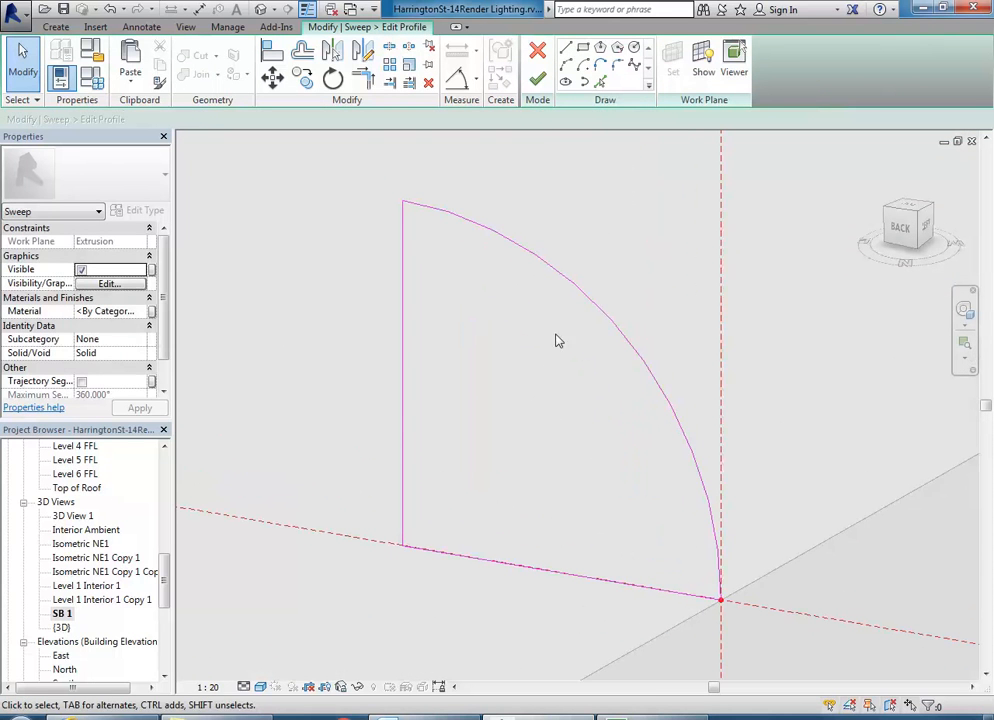
click(589, 304)
key(Delete)
Set the profile's vertical line to 50 mm from the path point and to a length of 50 mm
click(404, 372)
scroll(400, 520, down, 1)
click(526, 256)
text(50)
key(Return)
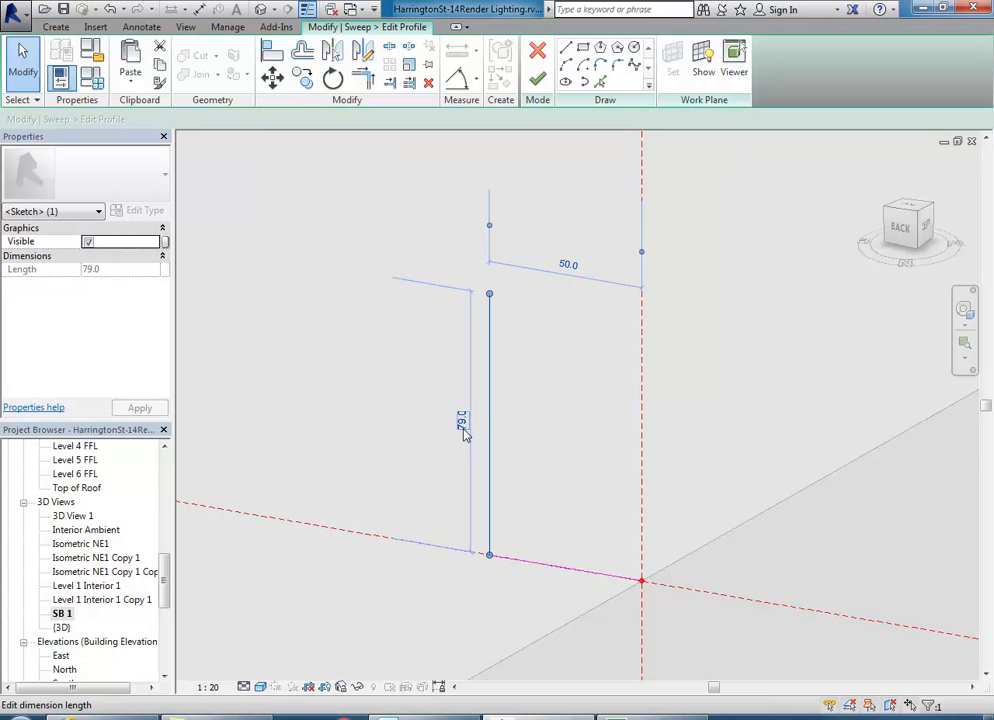
text(50)
key(Return)
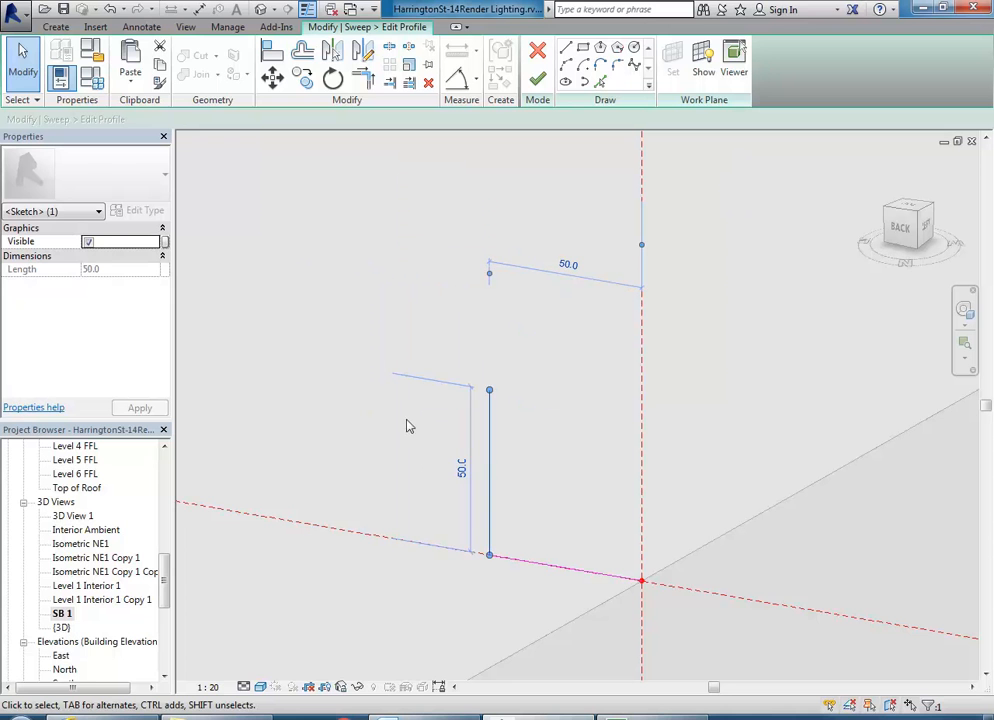
Close the profile with a 50 mm radius arc from the vertical line's upper end to the path point
click(567, 64)
middle_drag(524, 352, 495, 265)
scroll(497, 332, up, 2)
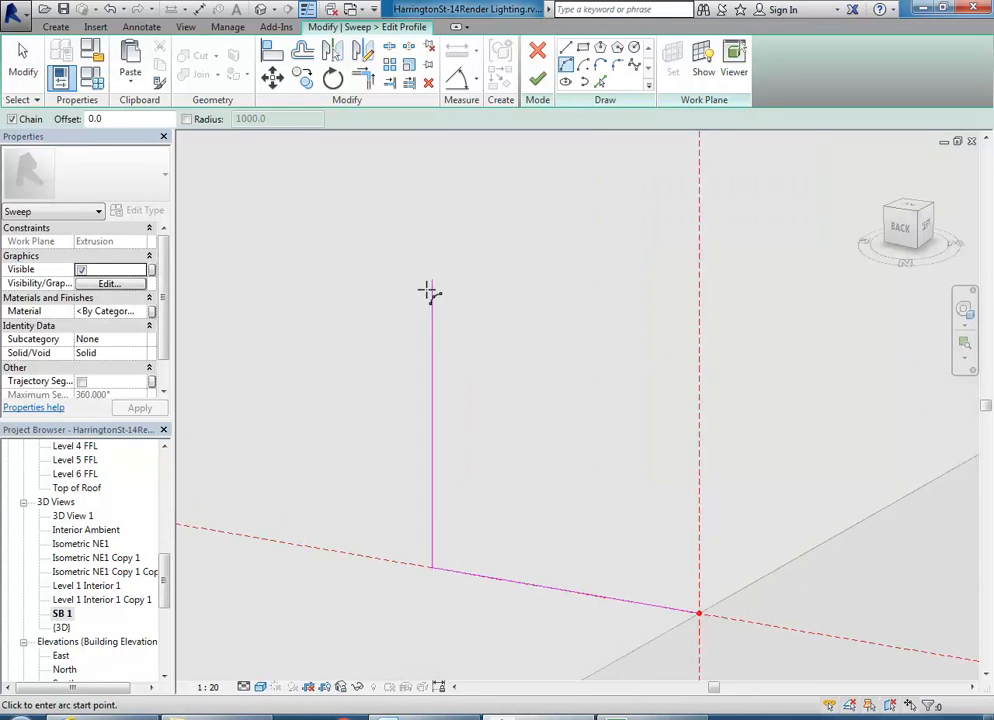
click(432, 280)
middle_drag(523, 423, 482, 328)
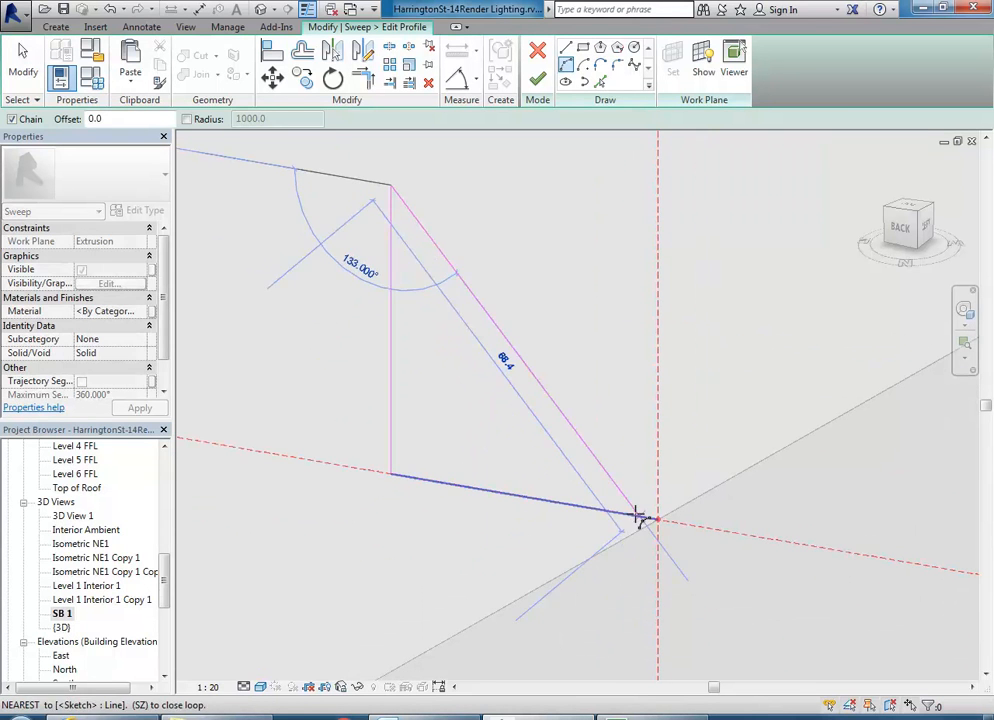
click(657, 519)
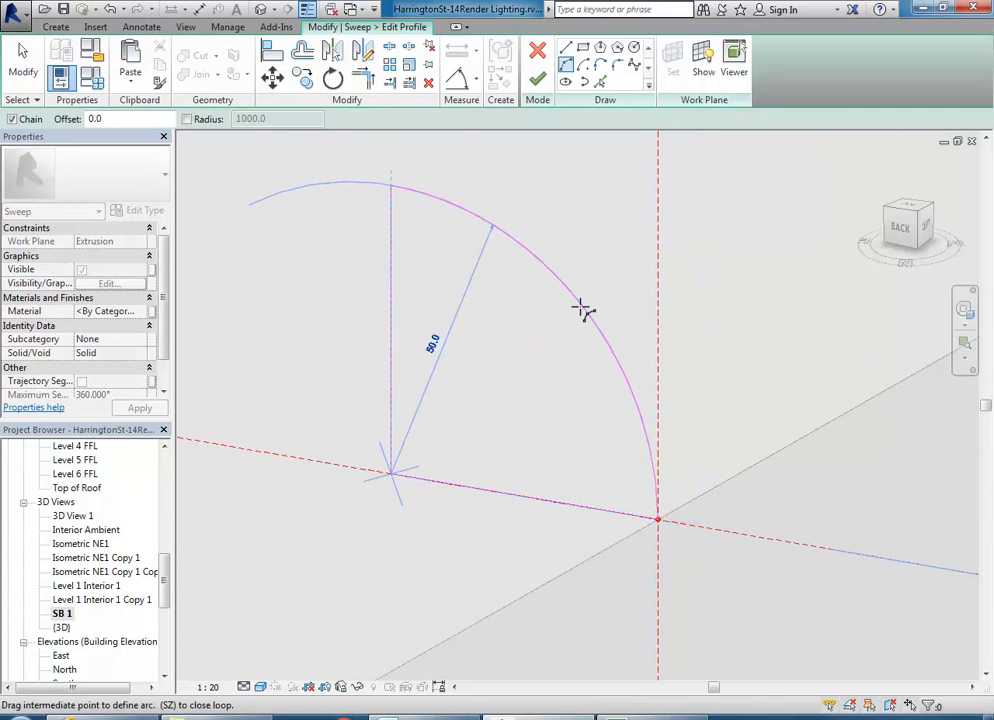
click(580, 312)
Finish the profile and the sweep, and examine the rounded inner corner of the desk top
scroll(376, 245, down, 3)
middle_drag(400, 260, 510, 328)
key(Escape)
key(Escape)
click(537, 79)
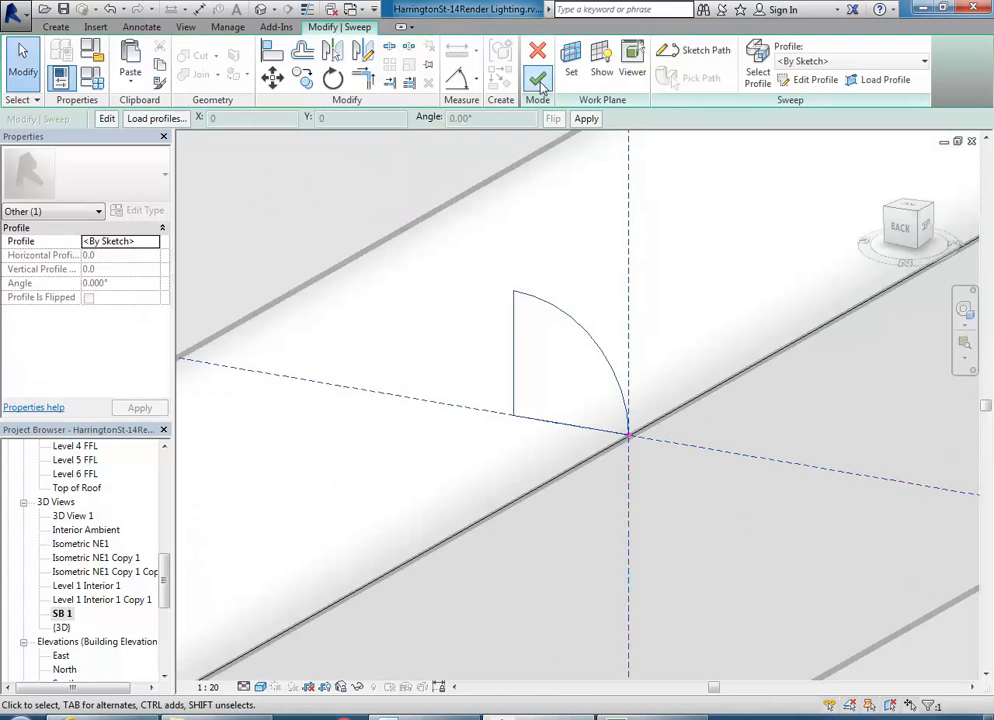
click(537, 79)
scroll(517, 340, down, 8)
key(Escape)
shift+middle_drag(420, 476, 402, 515)
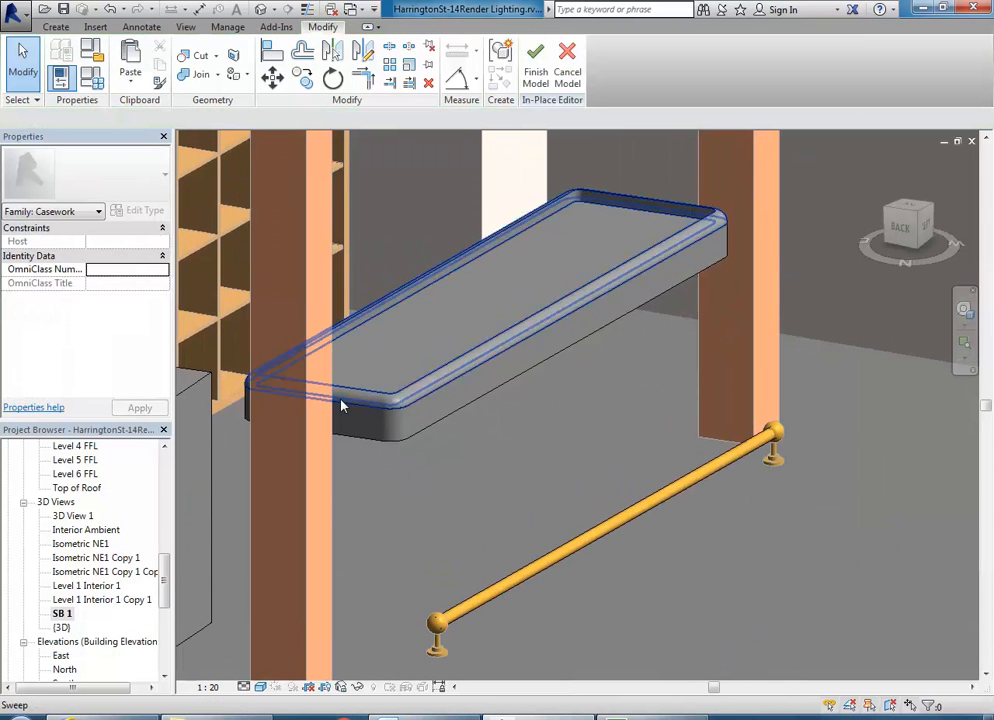
scroll(341, 405, up, 6)
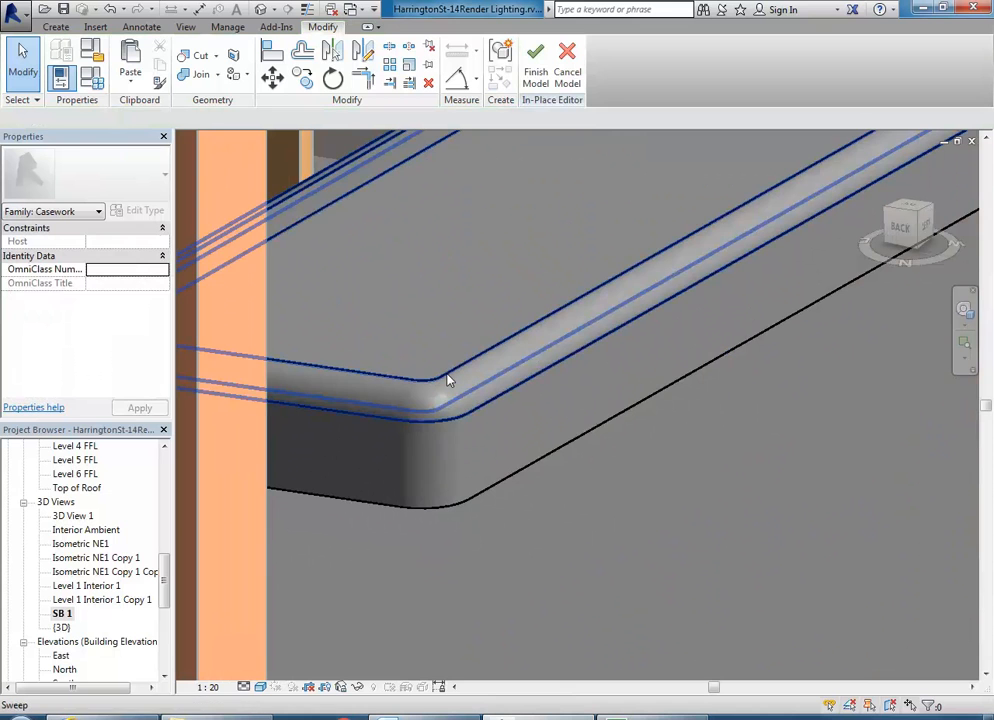
Copy the top-edge sweep and paste the copy aligned to the same place
click(448, 380)
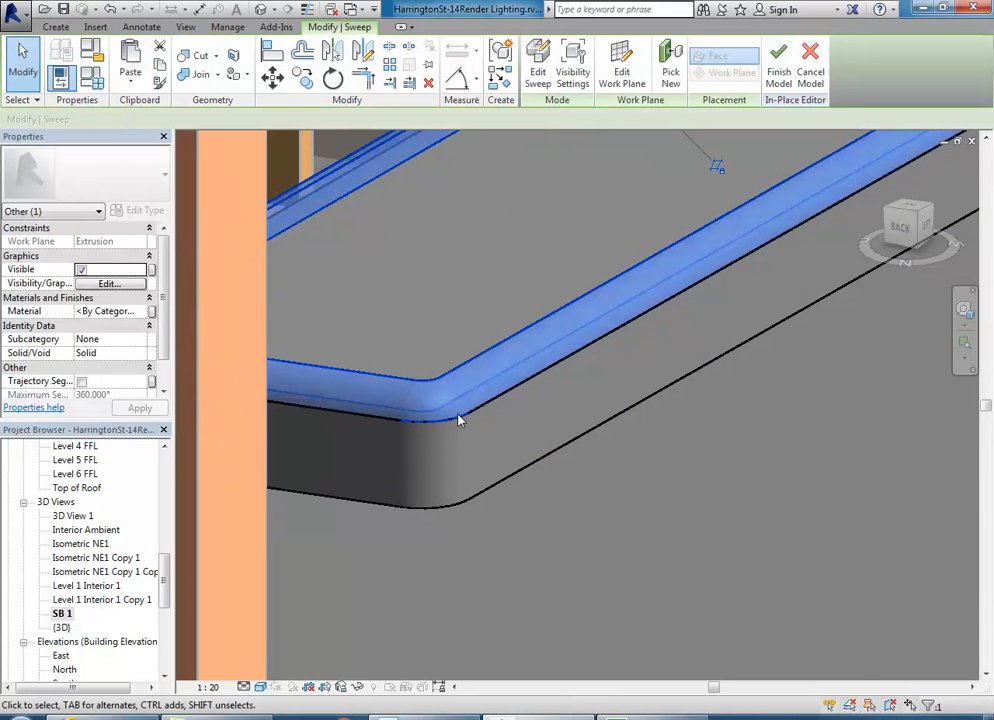
scroll(411, 402, down, 3)
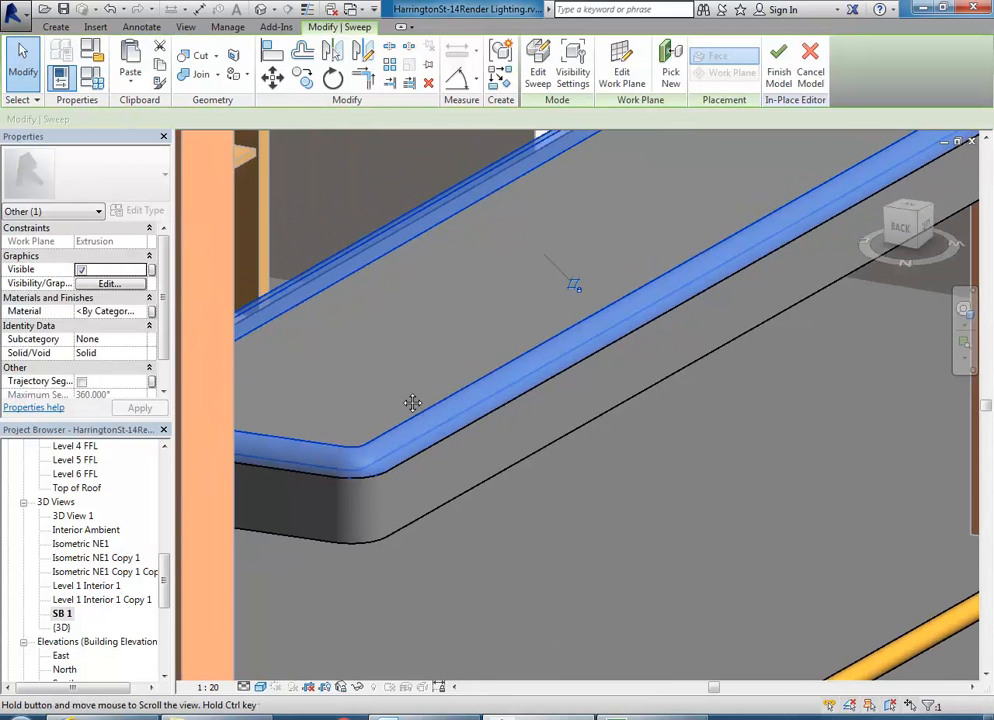
scroll(404, 400, down, 2)
scroll(400, 432, up, 1)
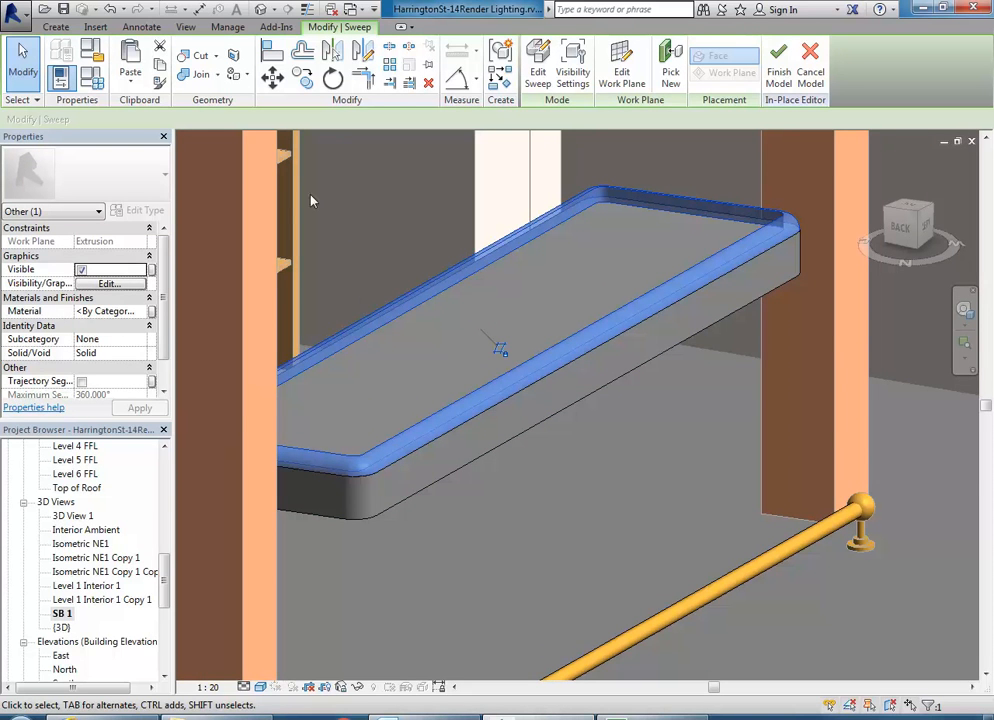
click(131, 86)
click(189, 231)
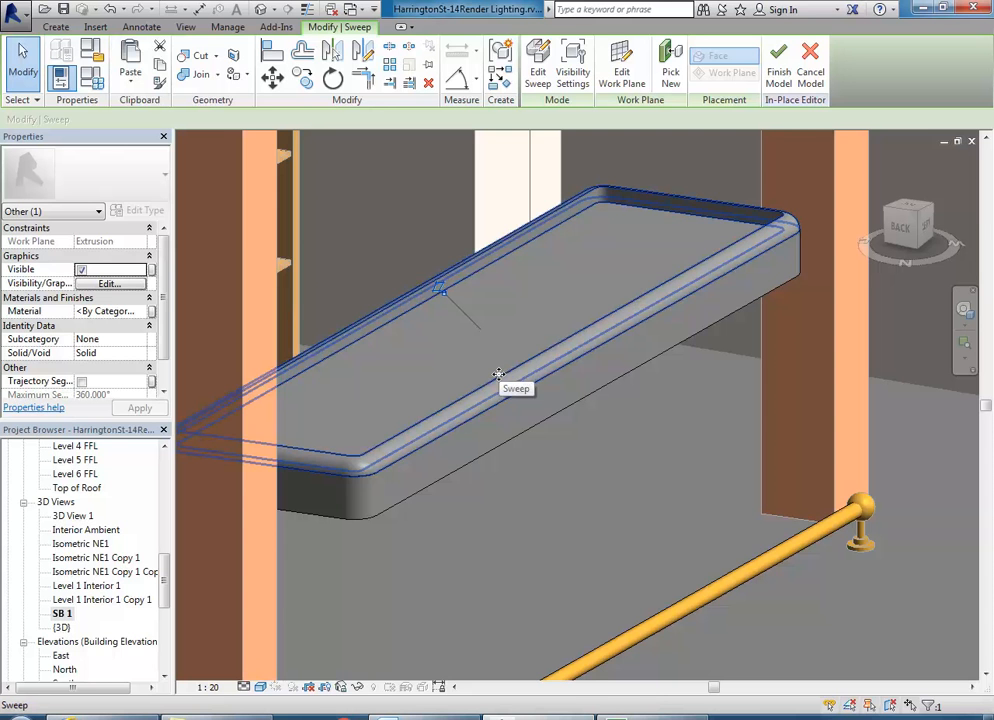
Open the pasted sweep's profile for editing
scroll(544, 313, up, 4)
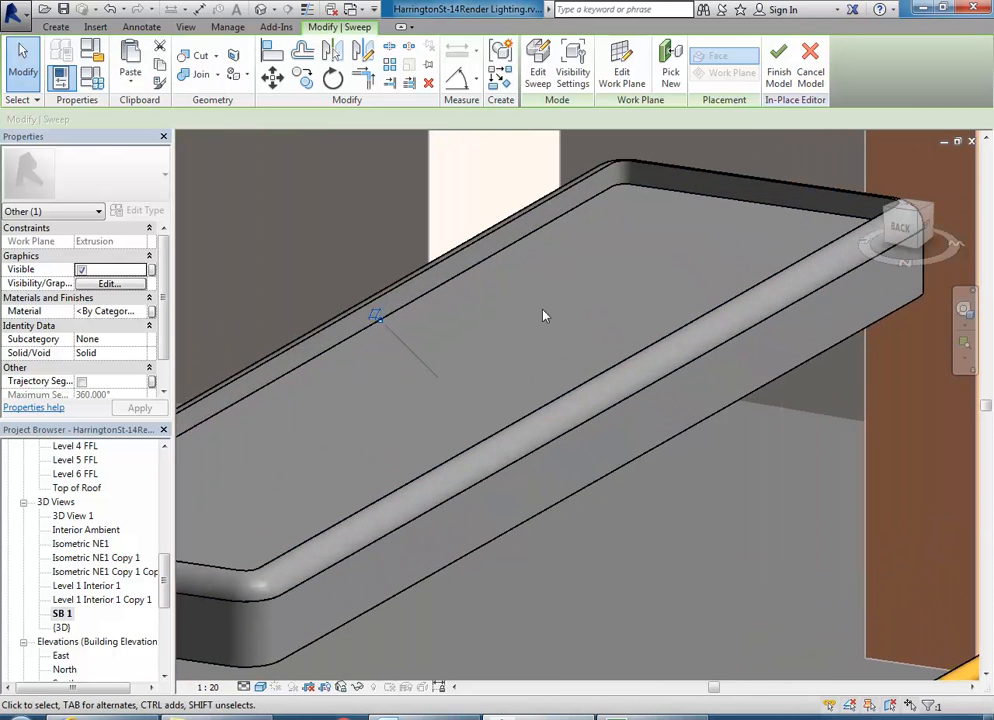
click(537, 65)
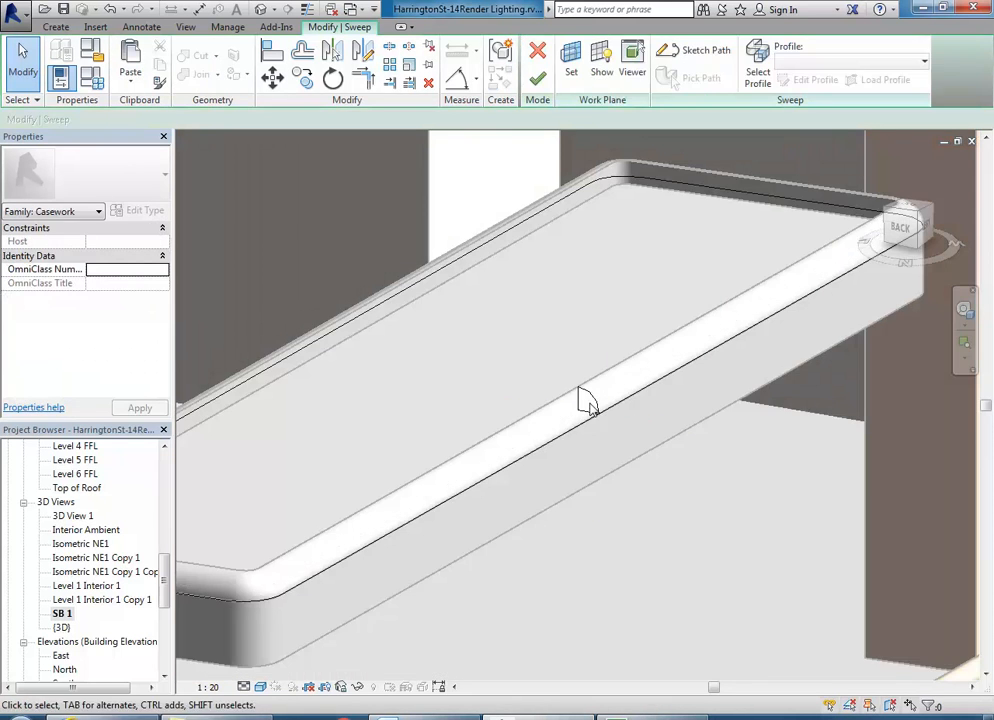
scroll(578, 420, up, 2)
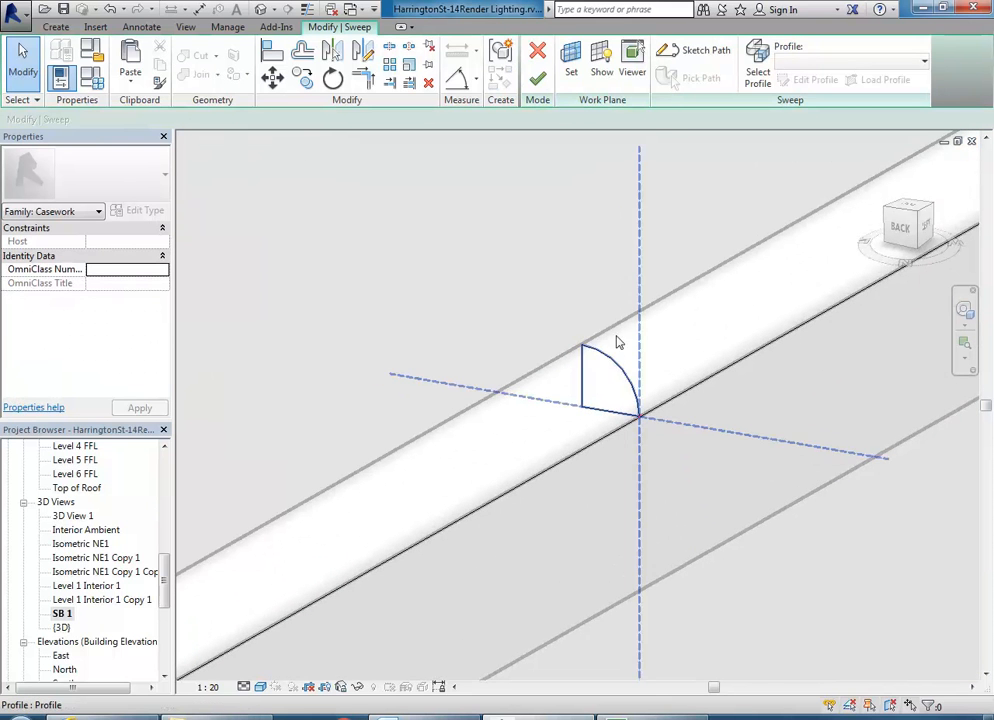
click(757, 65)
click(817, 79)
scroll(597, 465, down, 2)
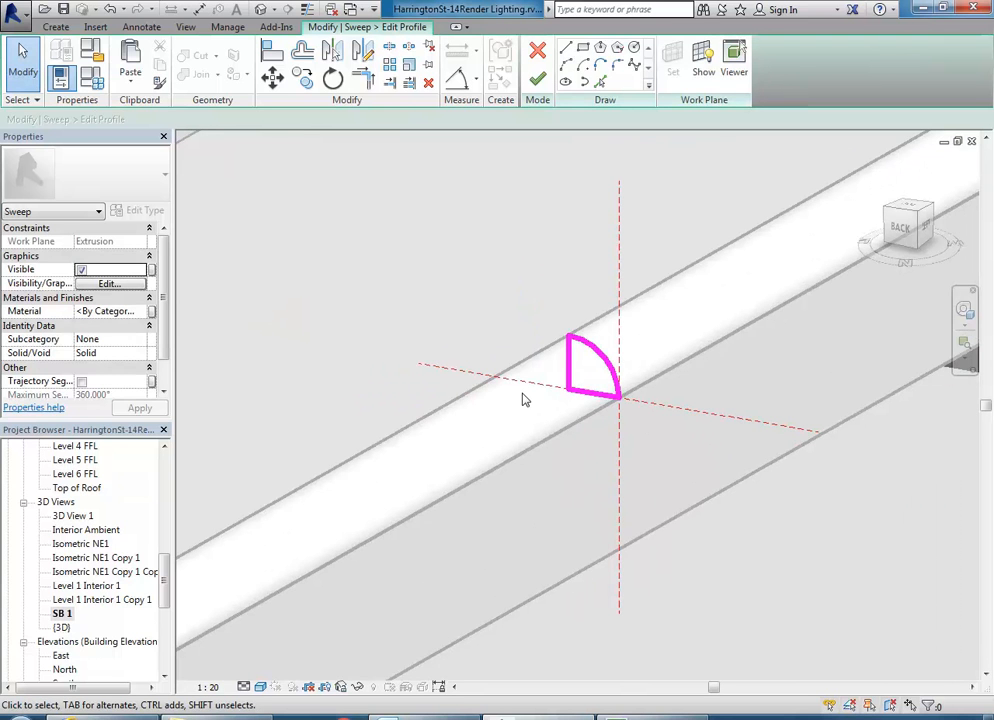
Mirror a copy of the quarter-round profile to the desk slab's lower edge about a horizontal axis at mid-thickness
drag(426, 288, 637, 458)
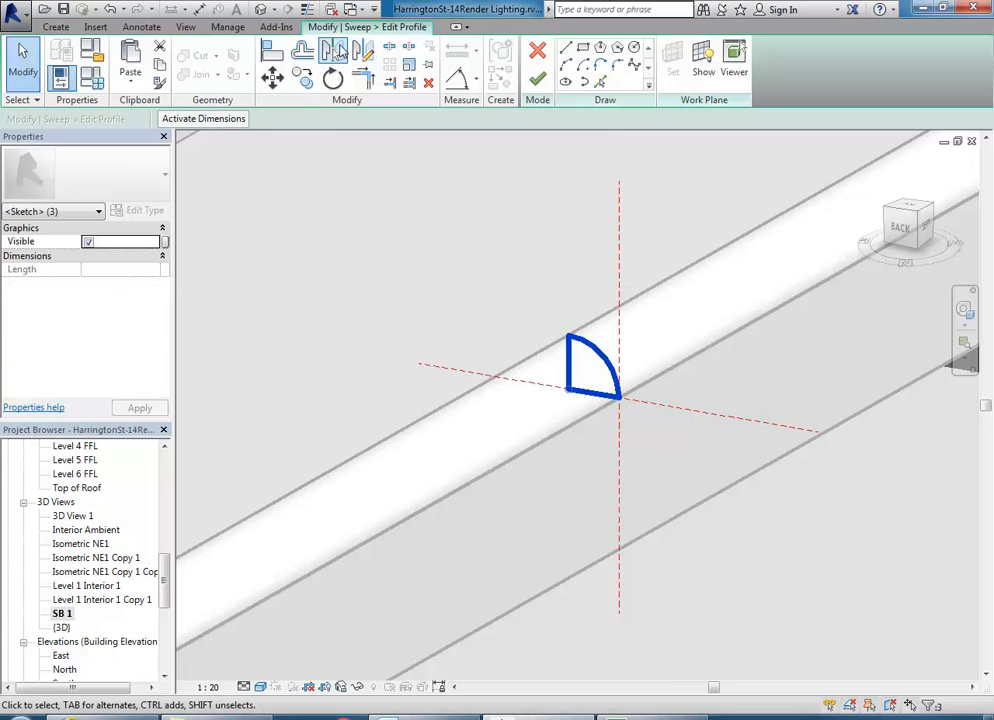
click(367, 48)
scroll(508, 423, down, 4)
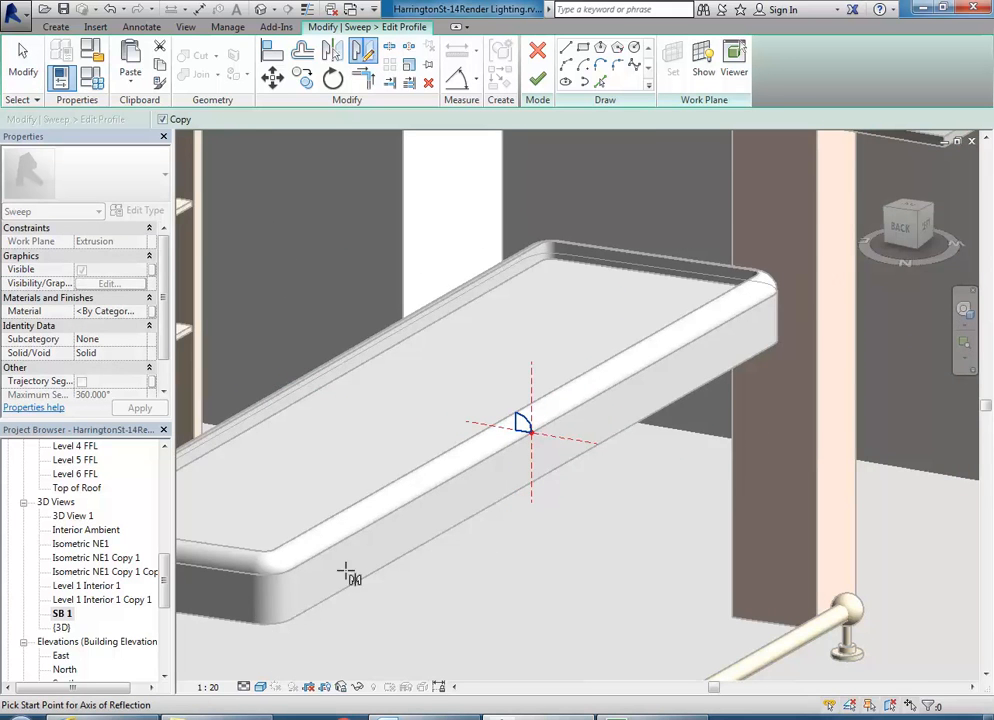
scroll(372, 612, down, 1)
scroll(450, 460, up, 2)
scroll(508, 552, up, 4)
scroll(550, 532, up, 2)
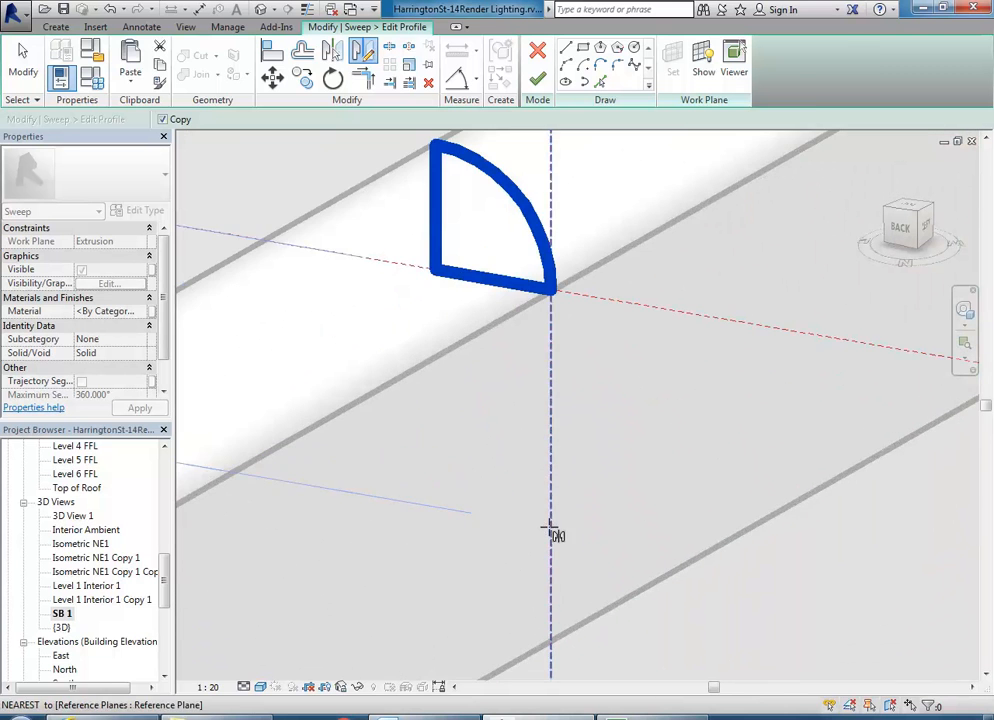
click(553, 461)
scroll(450, 445, down, 1)
middle_drag(450, 445, 562, 425)
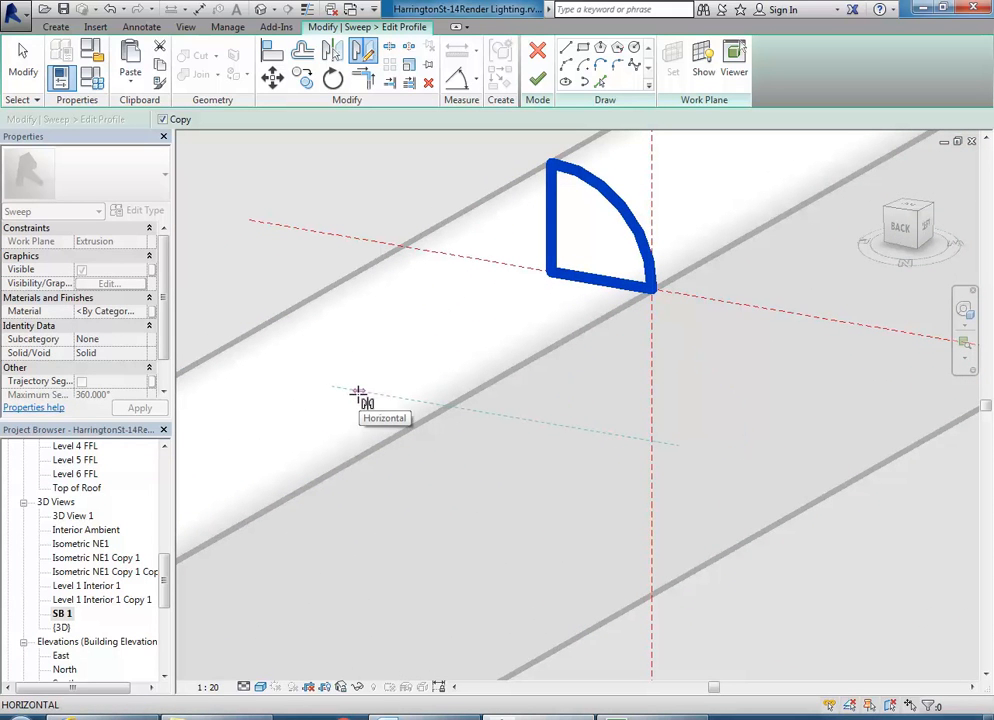
click(302, 383)
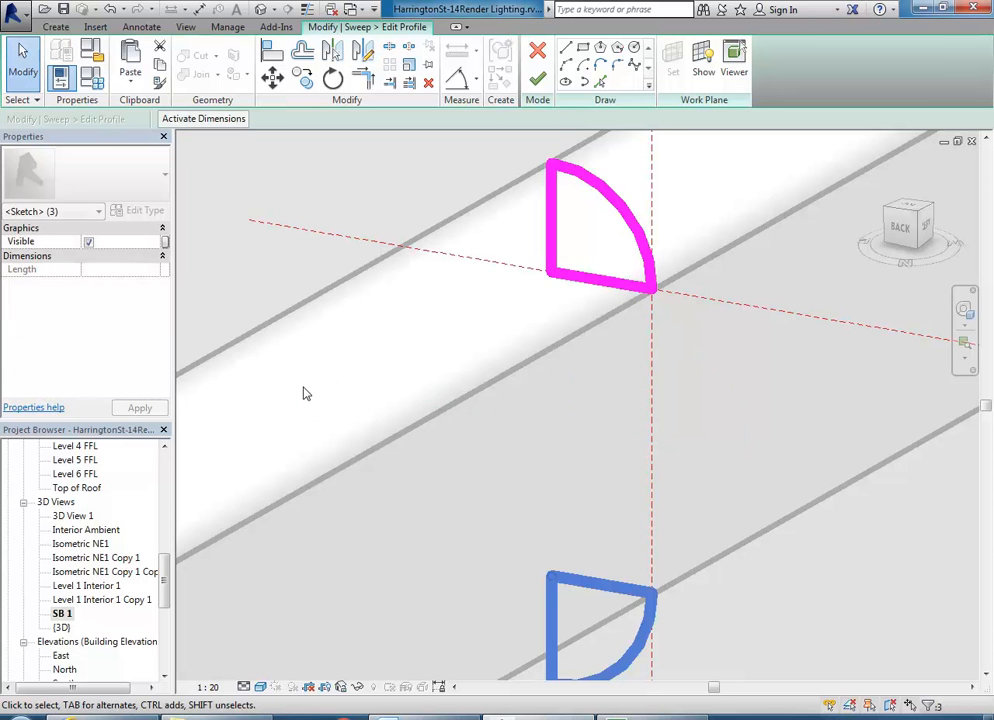
Delete the original upper quarter-round from the profile sketch
scroll(304, 395, down, 1)
middle_drag(304, 395, 445, 518)
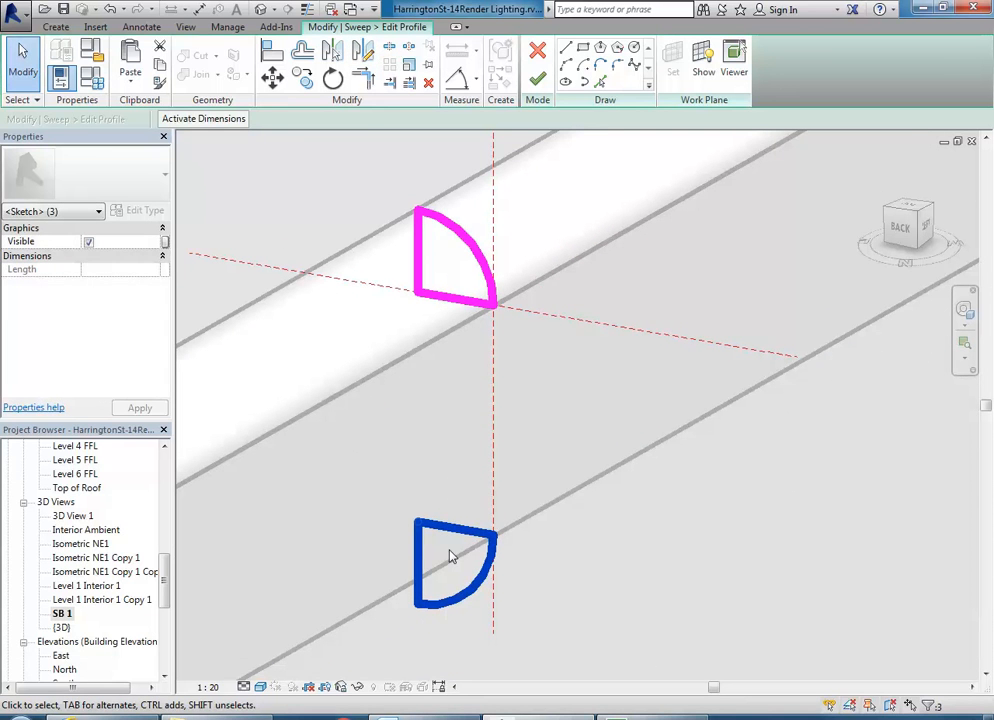
drag(359, 173, 542, 343)
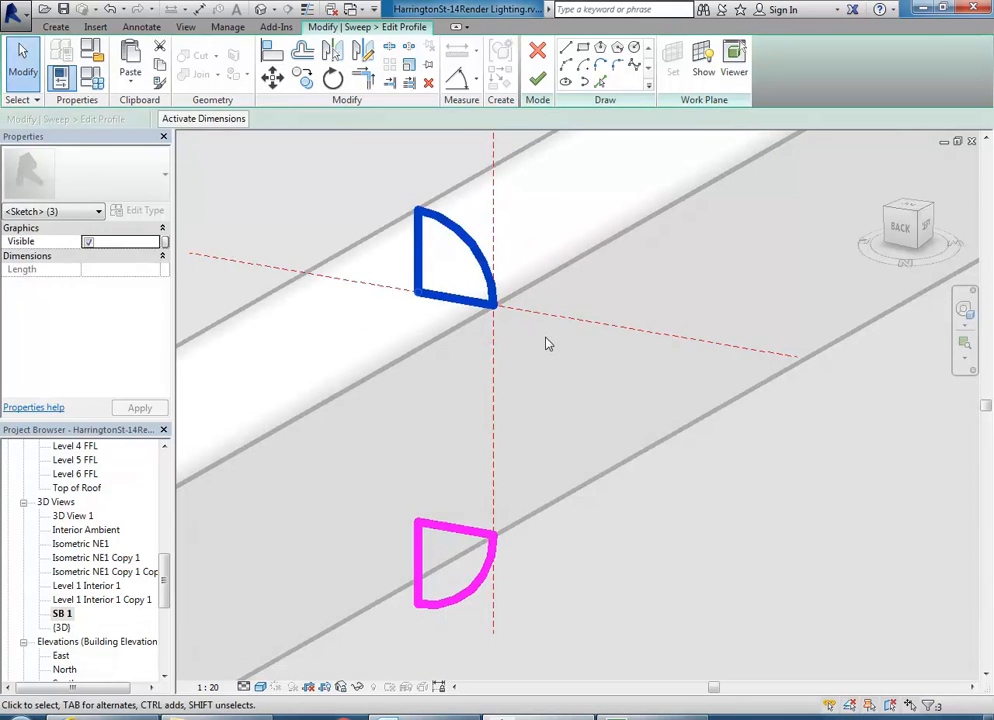
click(429, 83)
Turn on Thin Lines to show where the mirrored profile's corner meets the slab's lower edge
middle_drag(418, 466, 393, 322)
scroll(393, 322, up, 3)
drag(330, 320, 528, 588)
scroll(355, 337, down, 2)
scroll(466, 510, up, 3)
click(279, 84)
scroll(495, 395, up, 3)
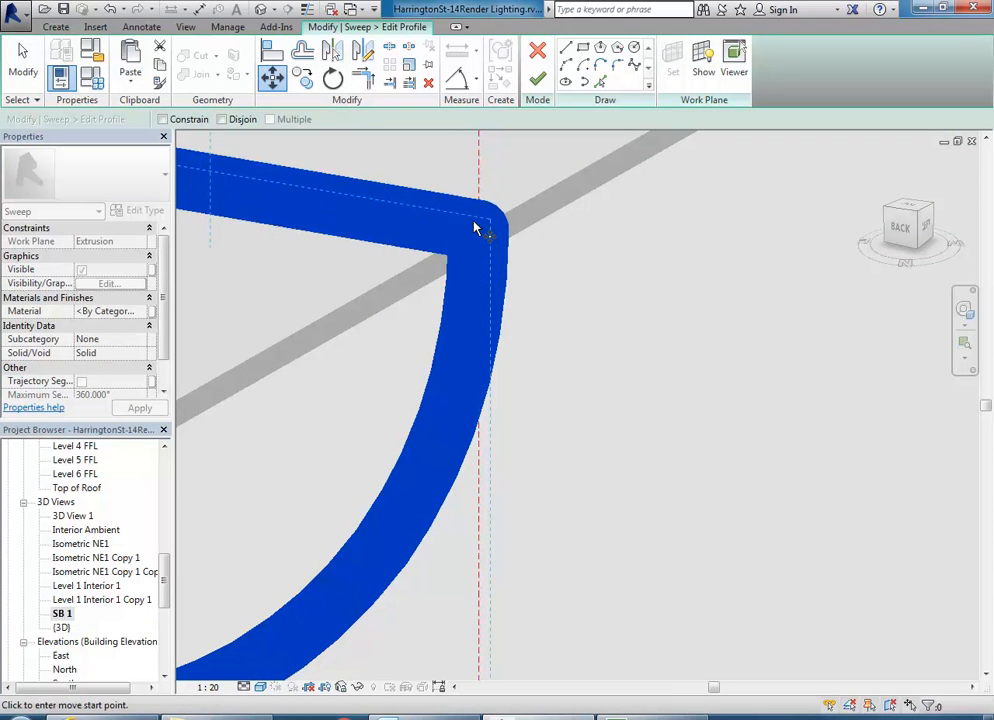
click(308, 9)
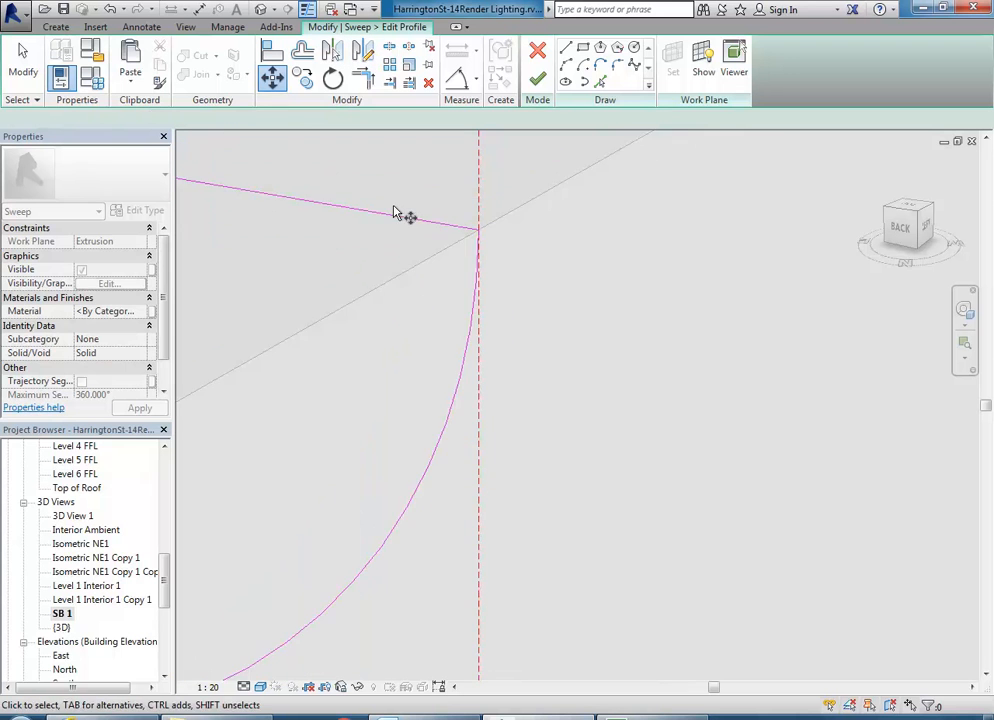
middle_drag(421, 236, 468, 302)
scroll(469, 302, down, 3)
drag(268, 233, 554, 542)
scroll(504, 308, up, 4)
scroll(478, 279, up, 2)
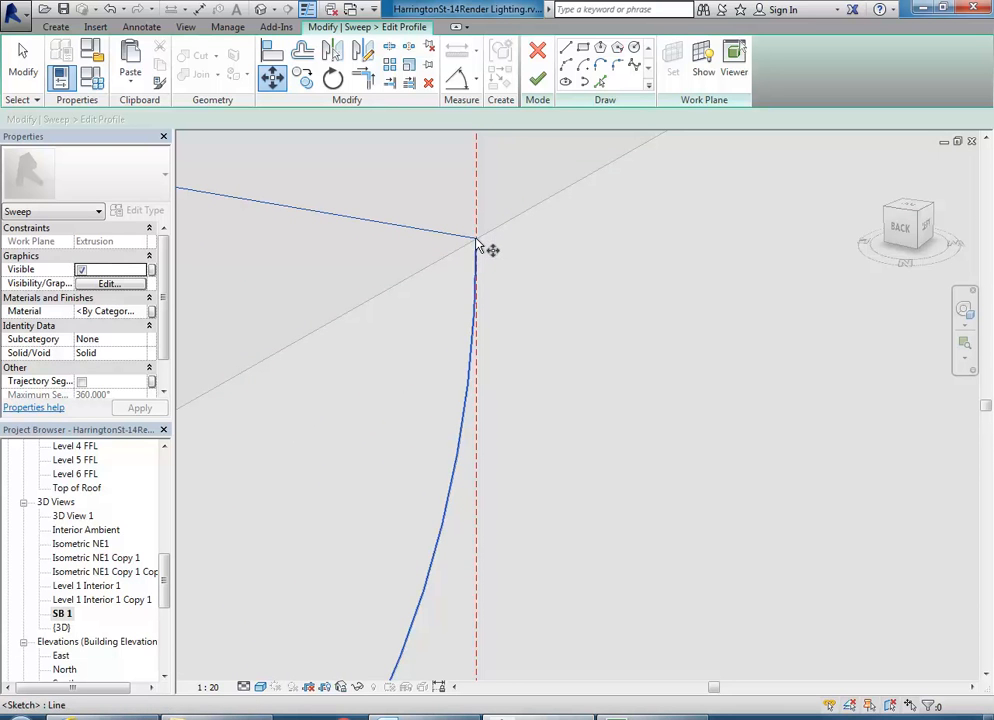
shift+click(477, 241)
right_click(439, 203)
click(457, 215)
right_click(463, 213)
click(475, 228)
Move the quarter-round profile so its outer upper corner snaps to the desk slab's lower edge
scroll(476, 217, down, 2)
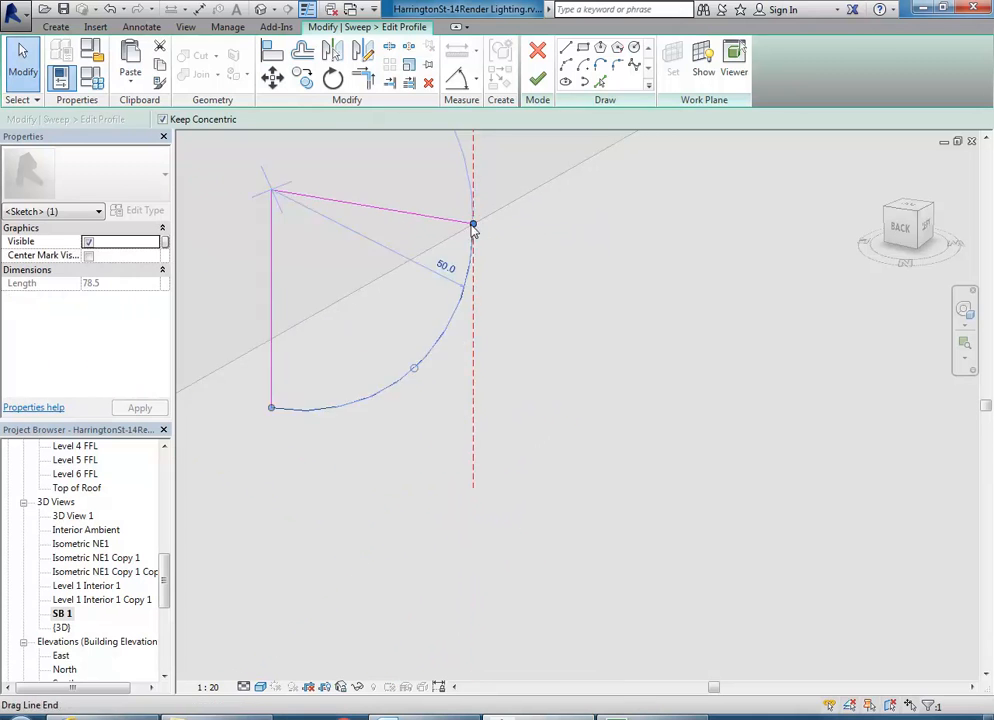
scroll(475, 228, down, 3)
drag(340, 193, 568, 420)
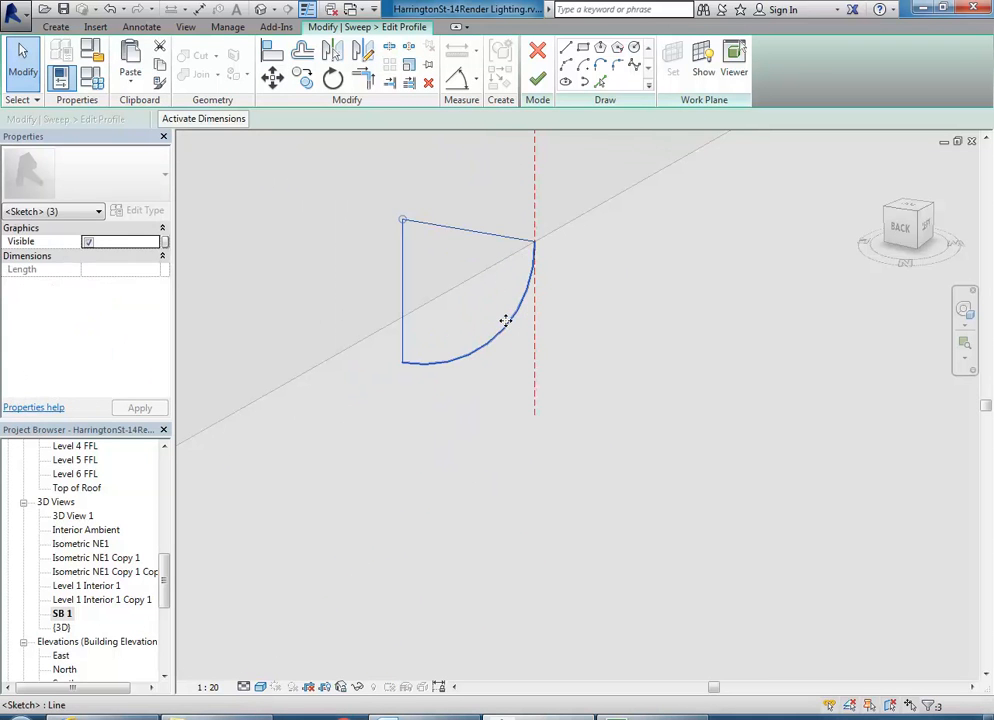
drag(506, 320, 501, 202)
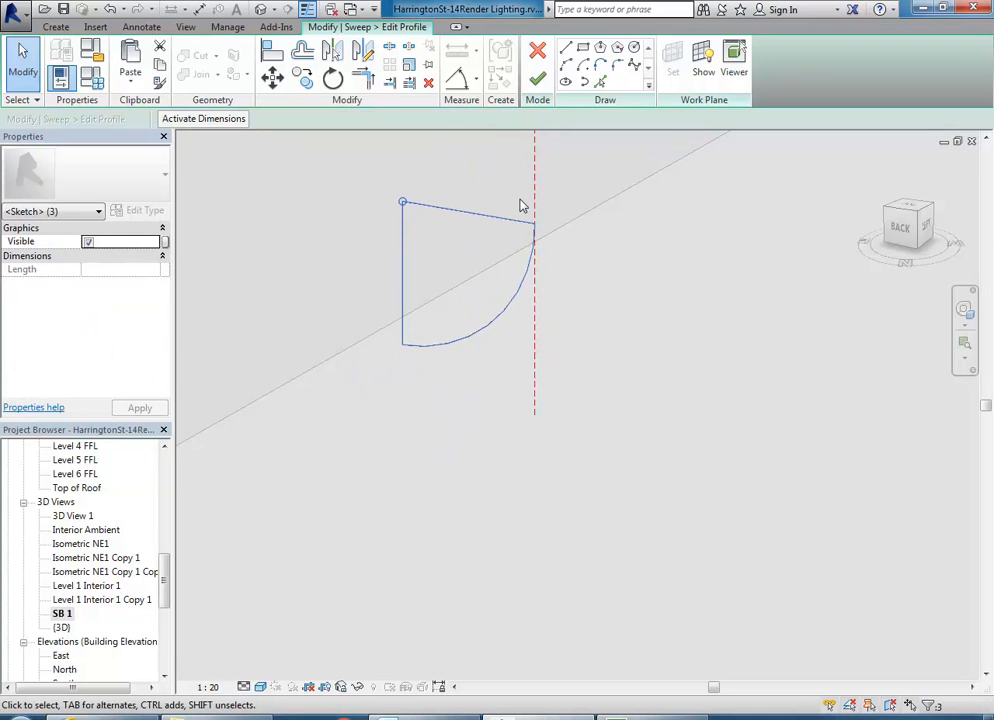
click(272, 78)
scroll(545, 233, up, 3)
scroll(540, 230, up, 2)
click(570, 233)
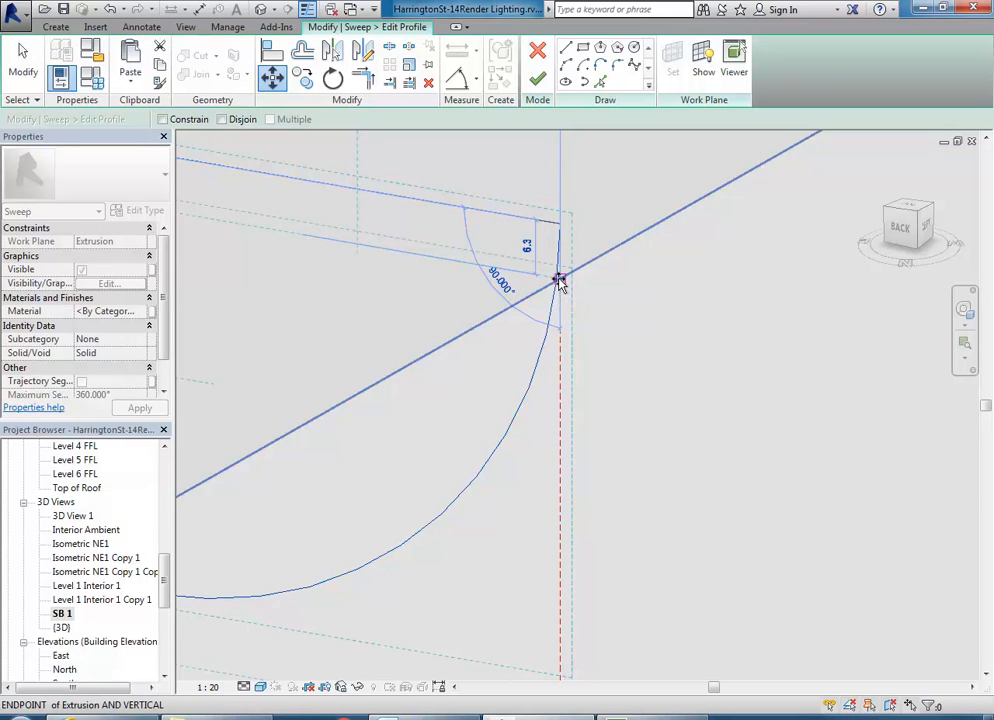
click(560, 282)
scroll(499, 326, down, 4)
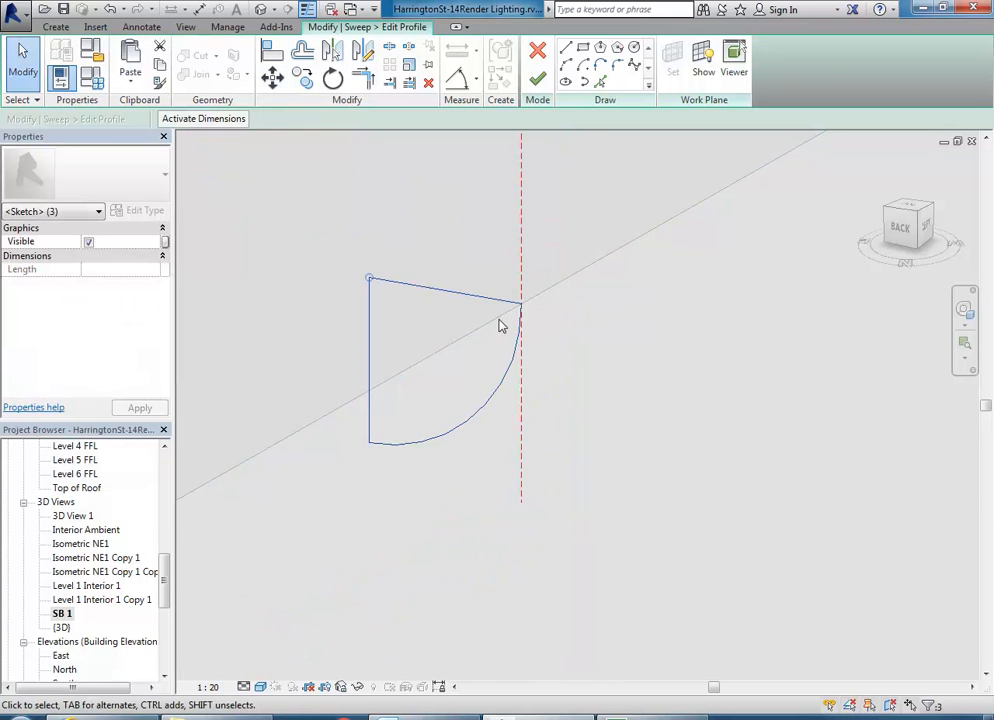
click(420, 270)
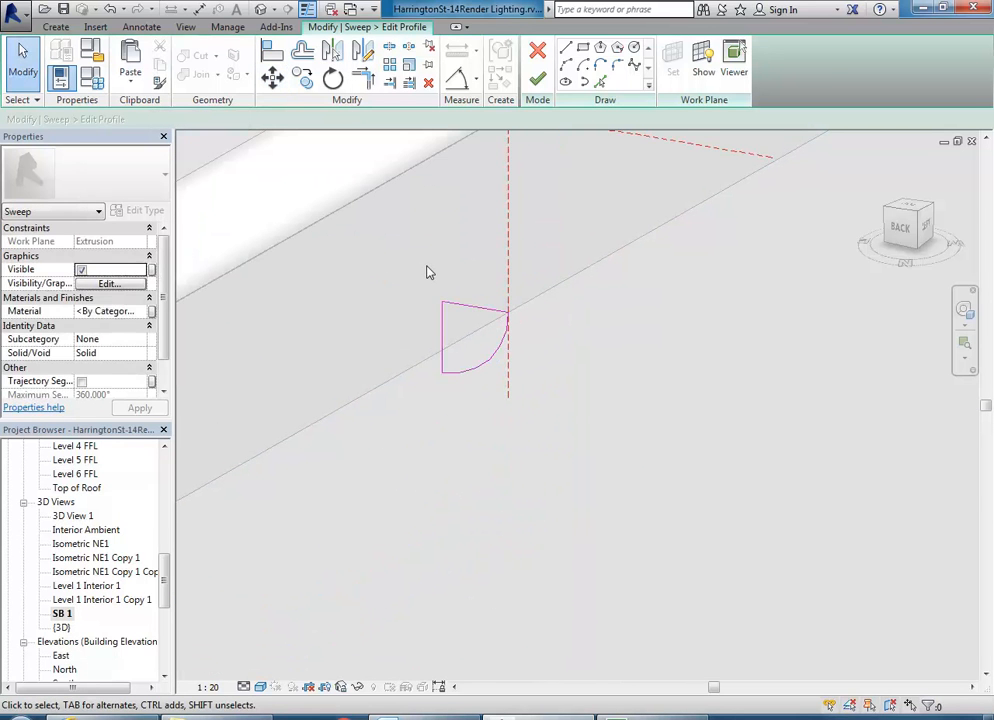
Turn off Thin Lines, and finish the profile sketch together with the lower-edge sweep
click(308, 10)
click(537, 80)
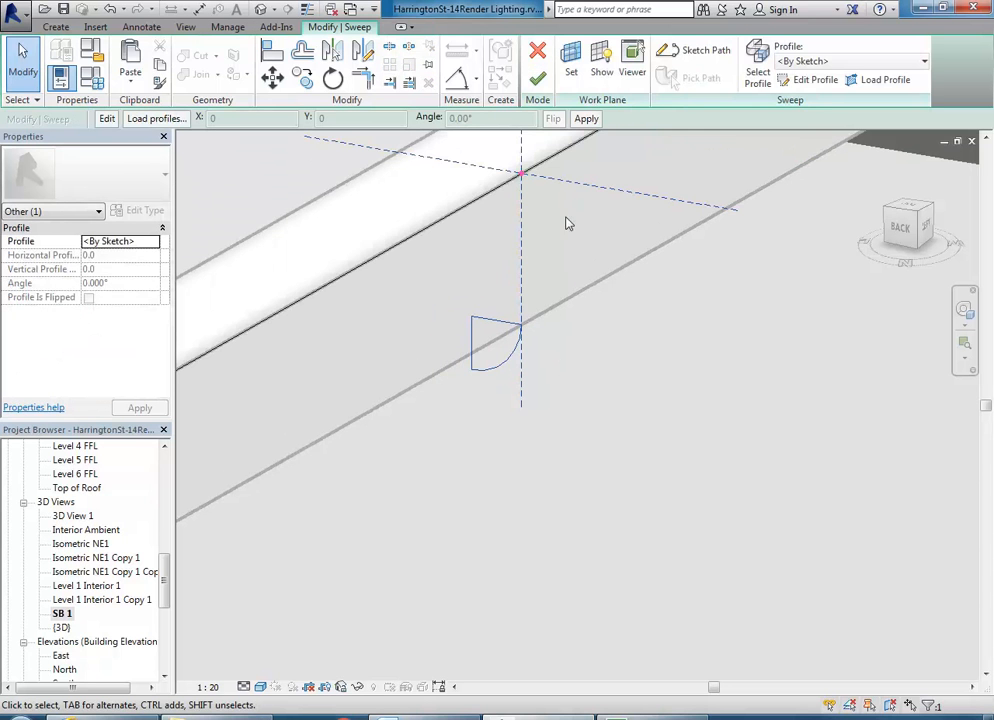
click(537, 77)
scroll(545, 437, down, 5)
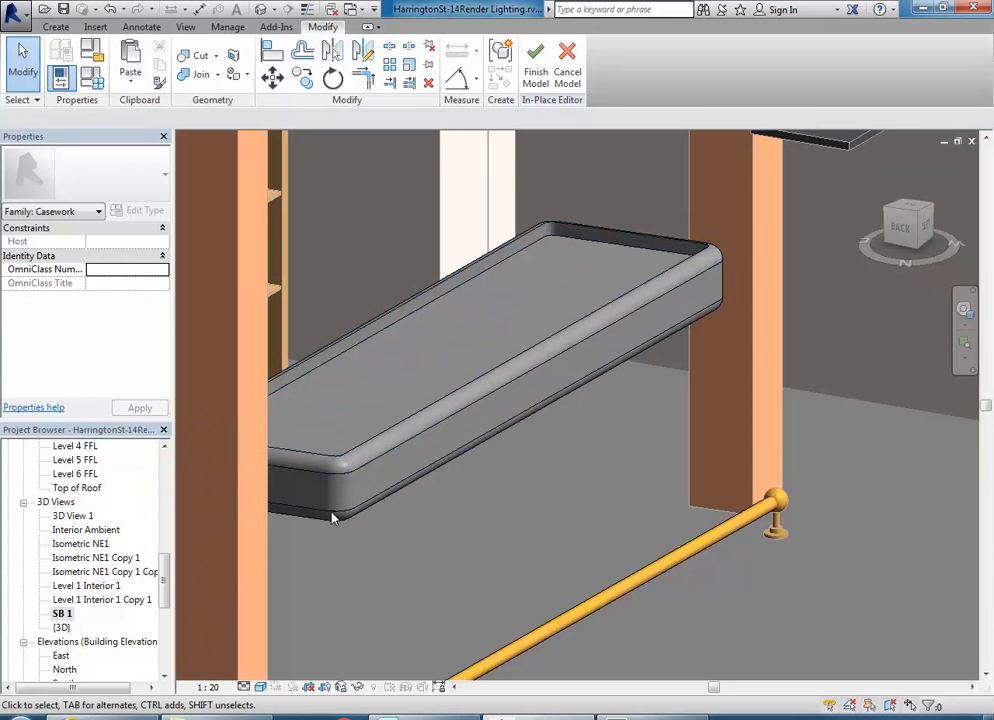
Copy the desk slab extrusion and paste the copy aligned to the same place
scroll(343, 457, up, 5)
middle_drag(408, 510, 525, 439)
click(452, 413)
scroll(430, 391, down, 2)
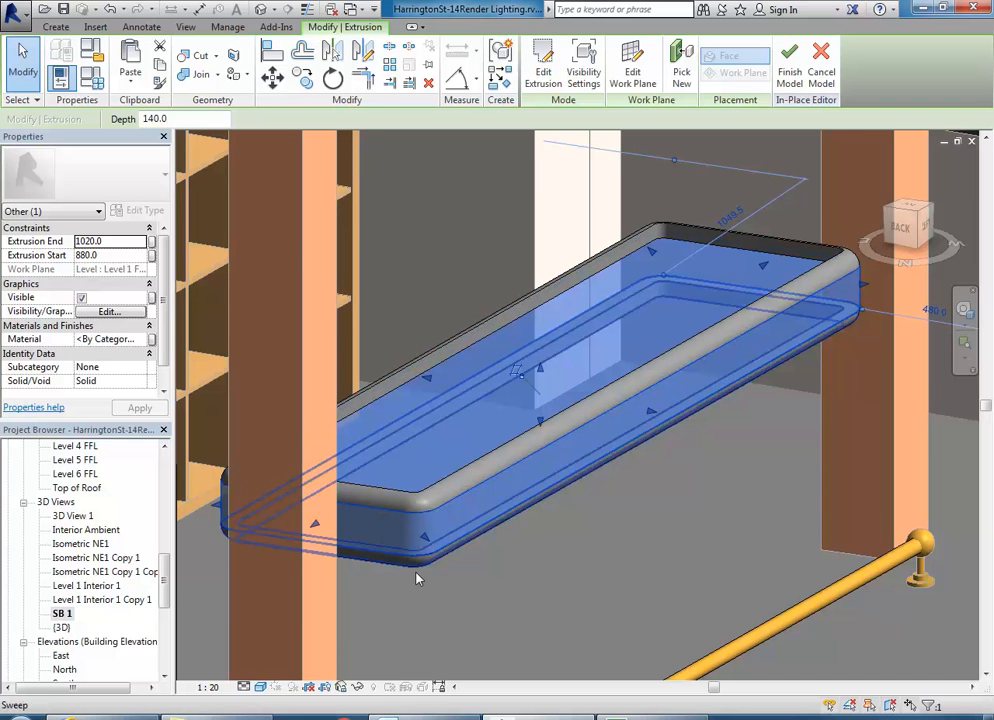
drag(167, 594, 160, 490)
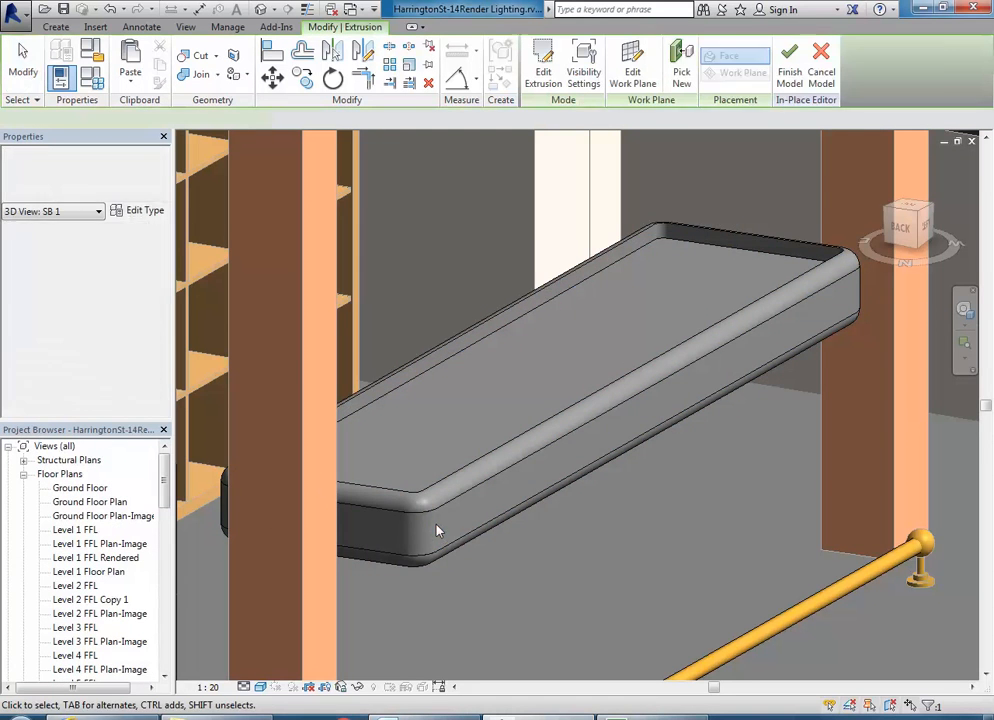
click(428, 523)
scroll(437, 490, up, 4)
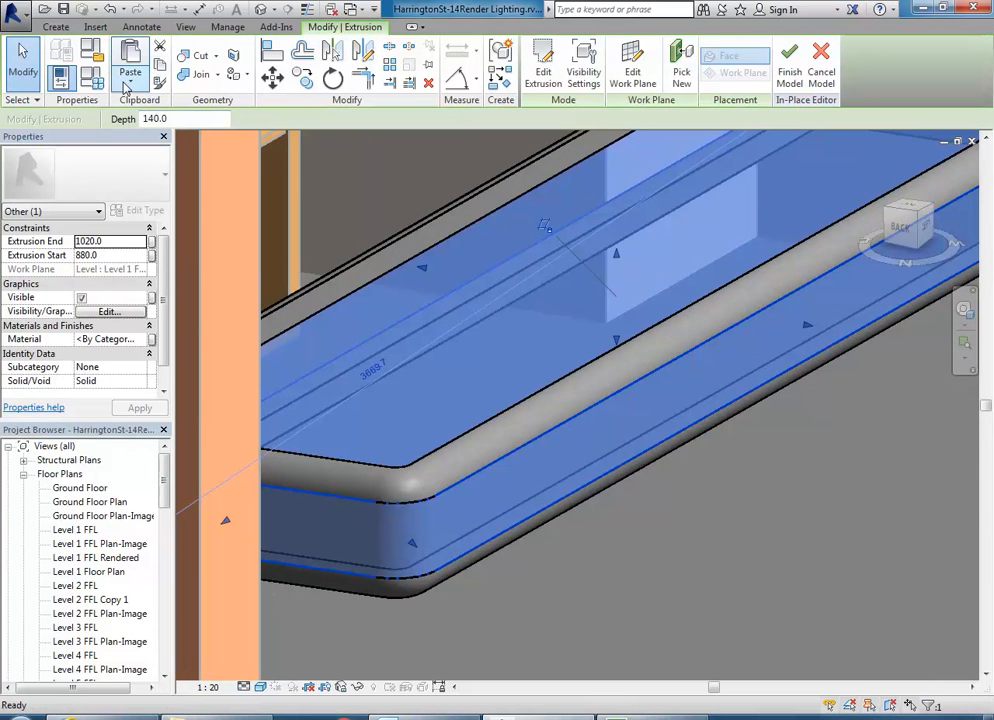
click(126, 88)
click(160, 236)
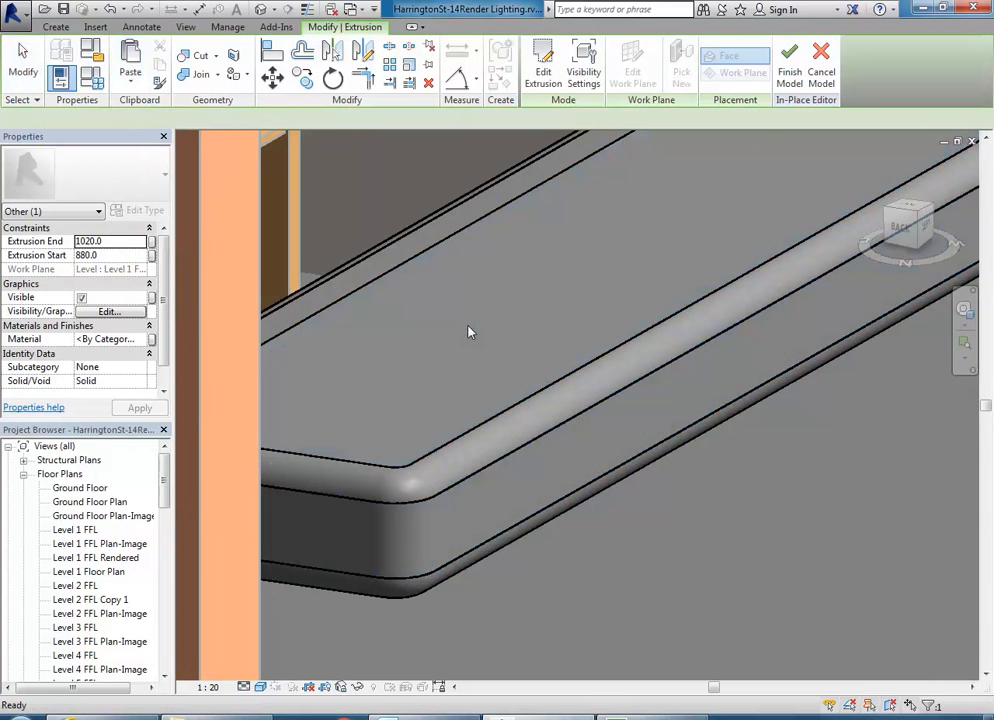
Open the pasted extrusion's sketch for editing in the Level 1 FFL floor plan
scroll(470, 370, down, 3)
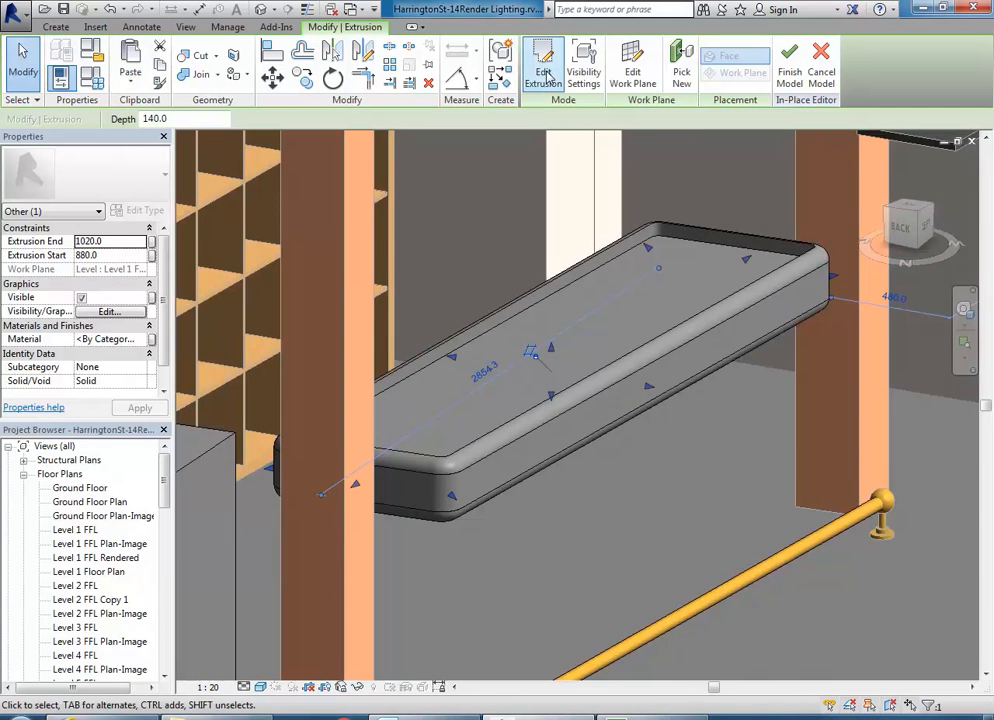
scroll(535, 372, up, 5)
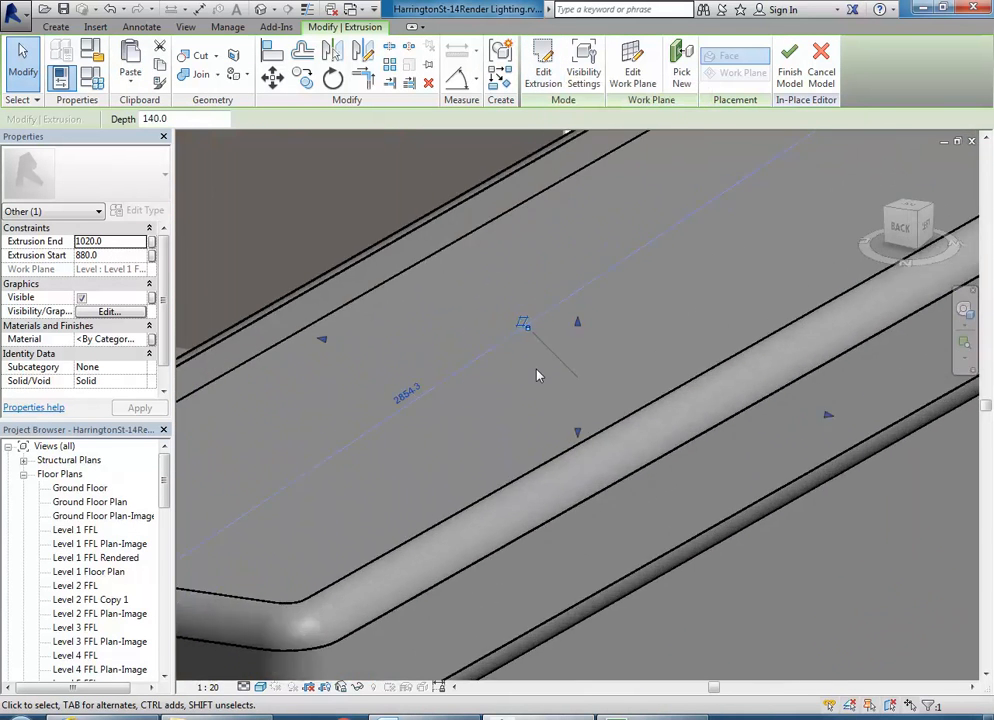
scroll(535, 372, down, 4)
click(543, 75)
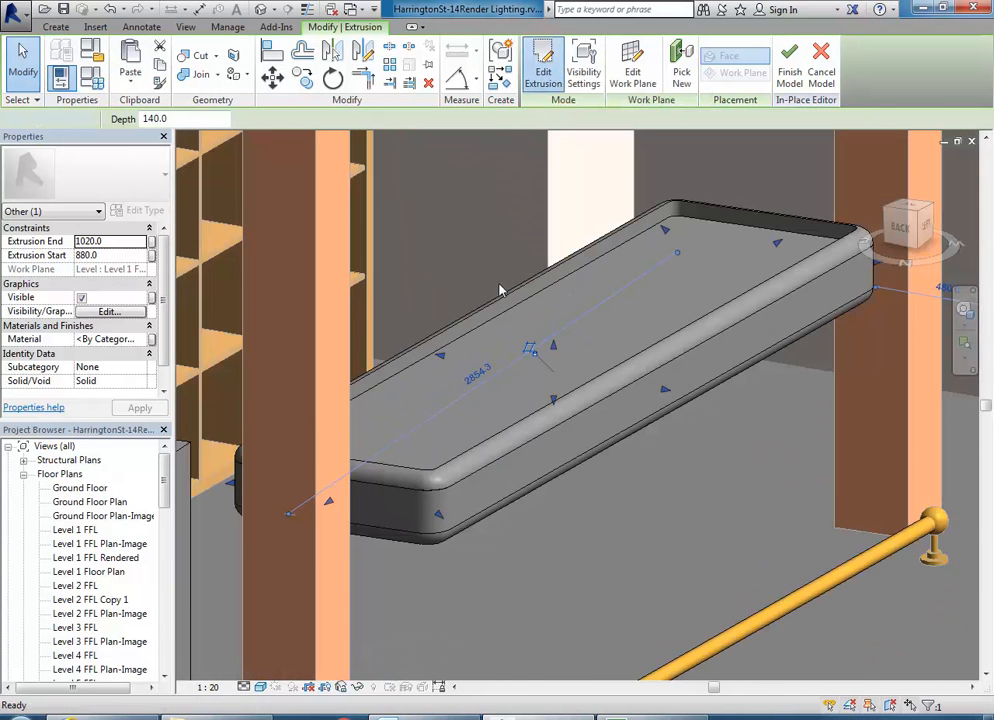
double_click(75, 530)
mouse_move(551, 397)
middle_down()
mouse_move(457, 540)
mouse_move(457, 564)
middle_up()
scroll(428, 349, up, 3)
scroll(417, 242, up, 1)
middle_drag(417, 242, 399, 262)
scroll(418, 280, up, 1)
middle_drag(418, 280, 372, 268)
Align the sketch's upper short edge and left long edge with the inner outline of the top sweep
click(272, 52)
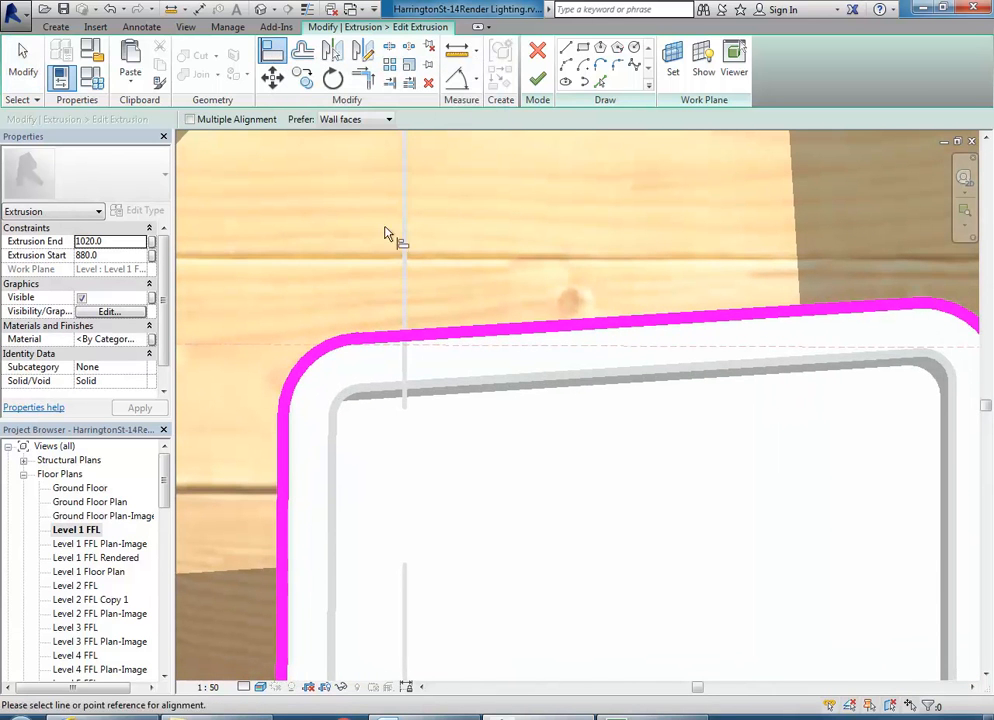
click(493, 386)
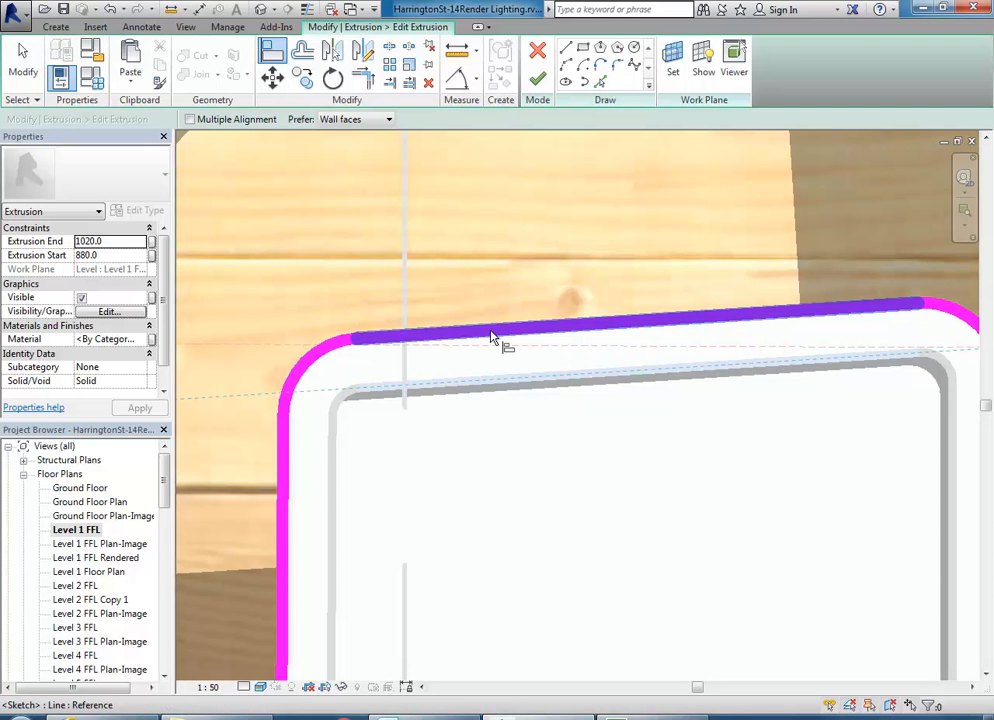
click(493, 338)
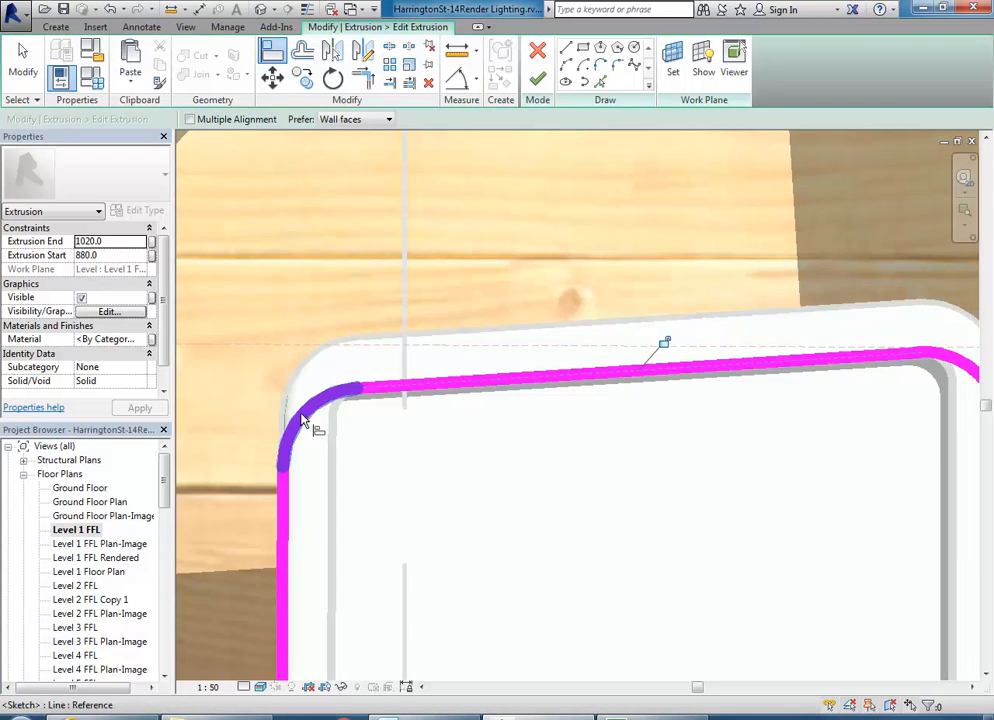
scroll(320, 420, up, 4)
click(415, 395)
click(346, 393)
Align the sketch's lower short edge and lower-left corner arc with the inner outline of the top sweep
scroll(283, 313, down, 2)
scroll(282, 311, down, 5)
mouse_move(373, 510)
middle_down()
mouse_move(331, 332)
mouse_move(338, 150)
middle_up()
scroll(302, 420, up, 1)
scroll(302, 420, down, 1)
middle_drag(338, 606, 329, 424)
scroll(320, 450, down, 2)
scroll(326, 484, up, 5)
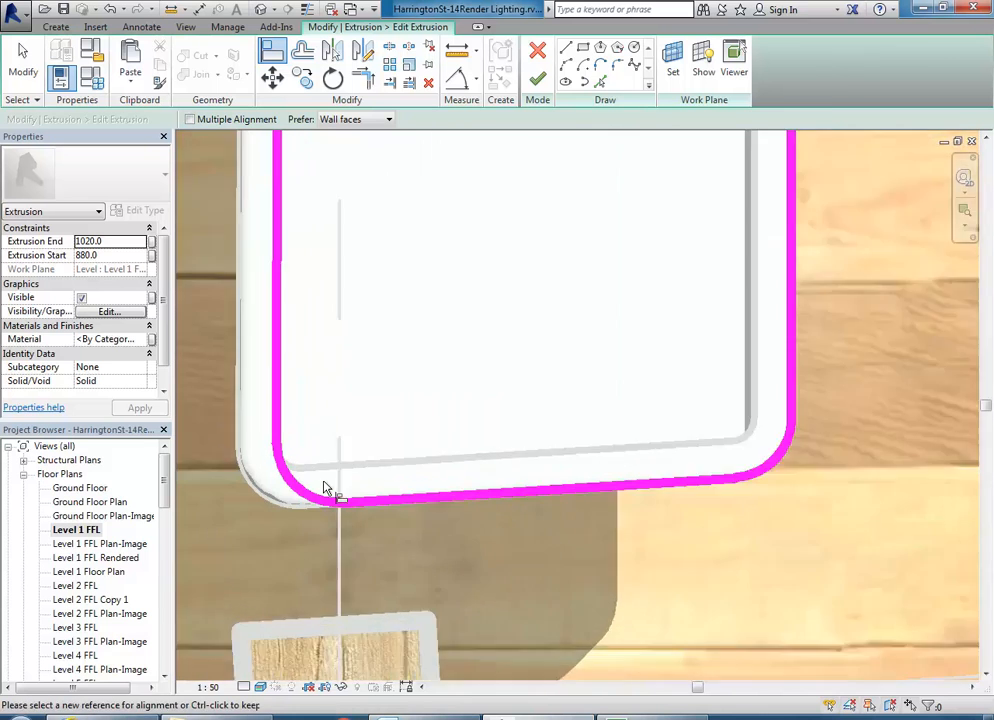
click(379, 462)
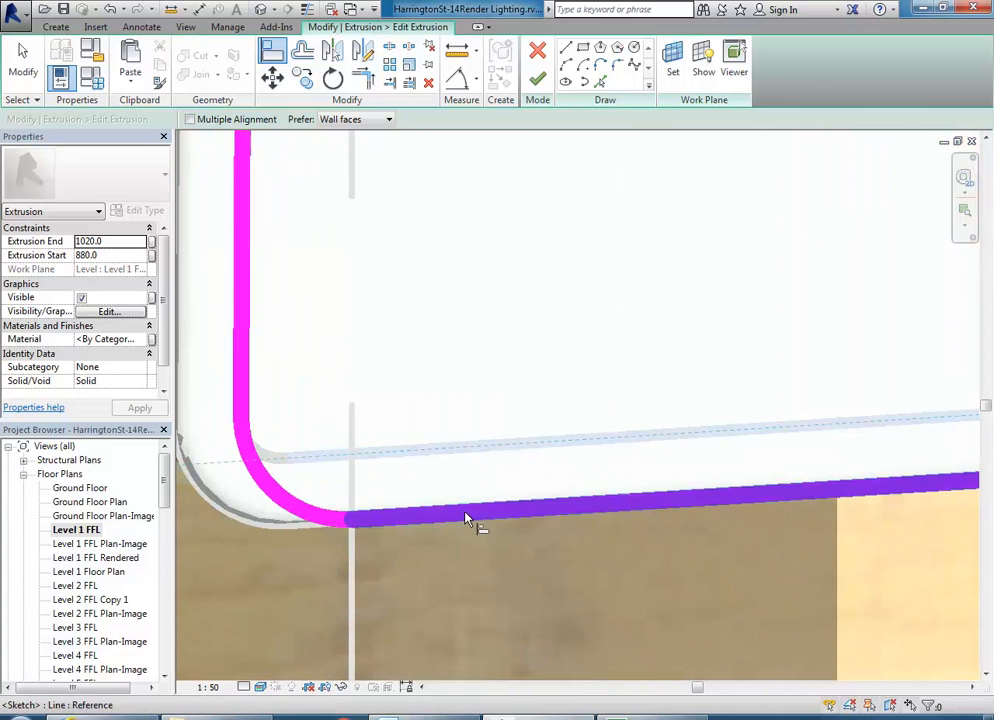
click(467, 518)
scroll(278, 465, up, 2)
click(255, 456)
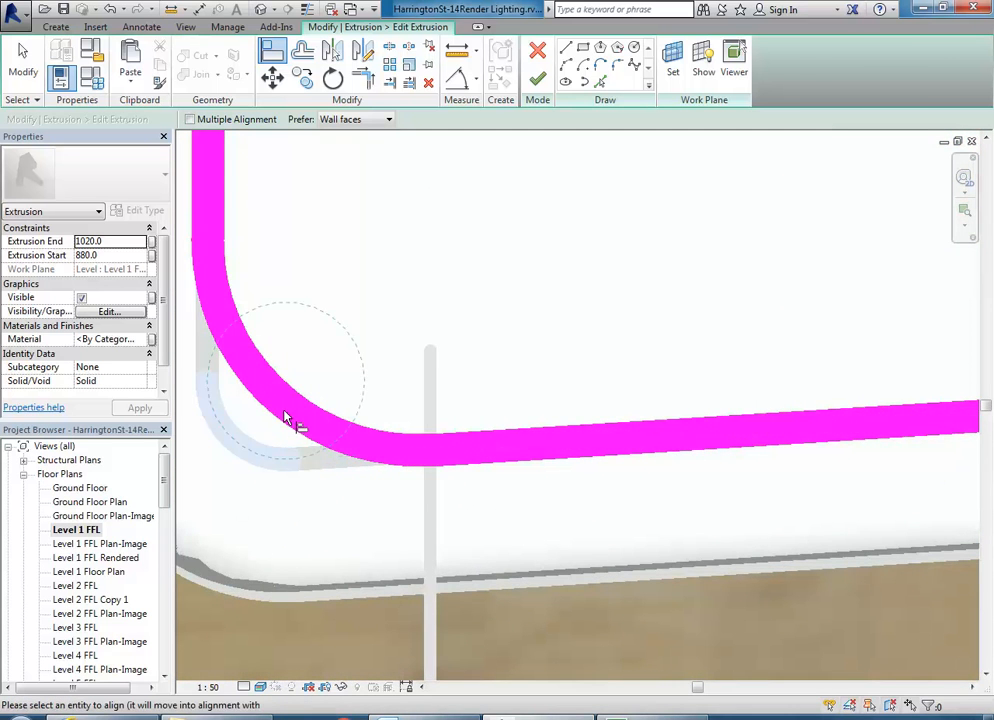
click(300, 417)
Align the sketch's right long edge and lower-right corner arc with the inner outline of the top sweep
scroll(328, 414, down, 3)
scroll(435, 436, up, 5)
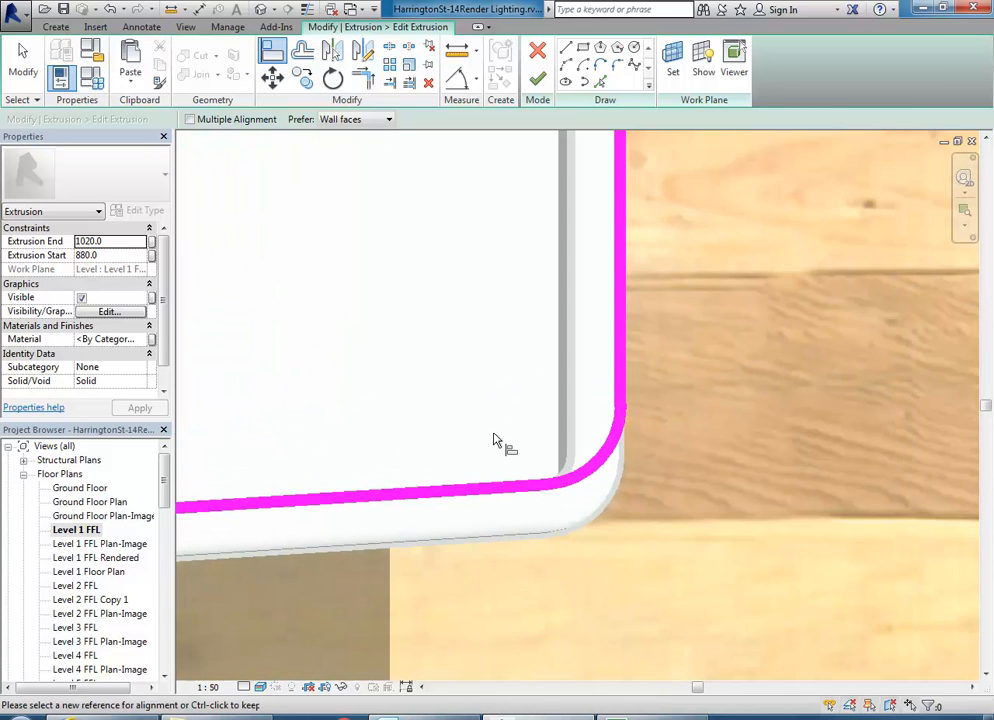
click(628, 405)
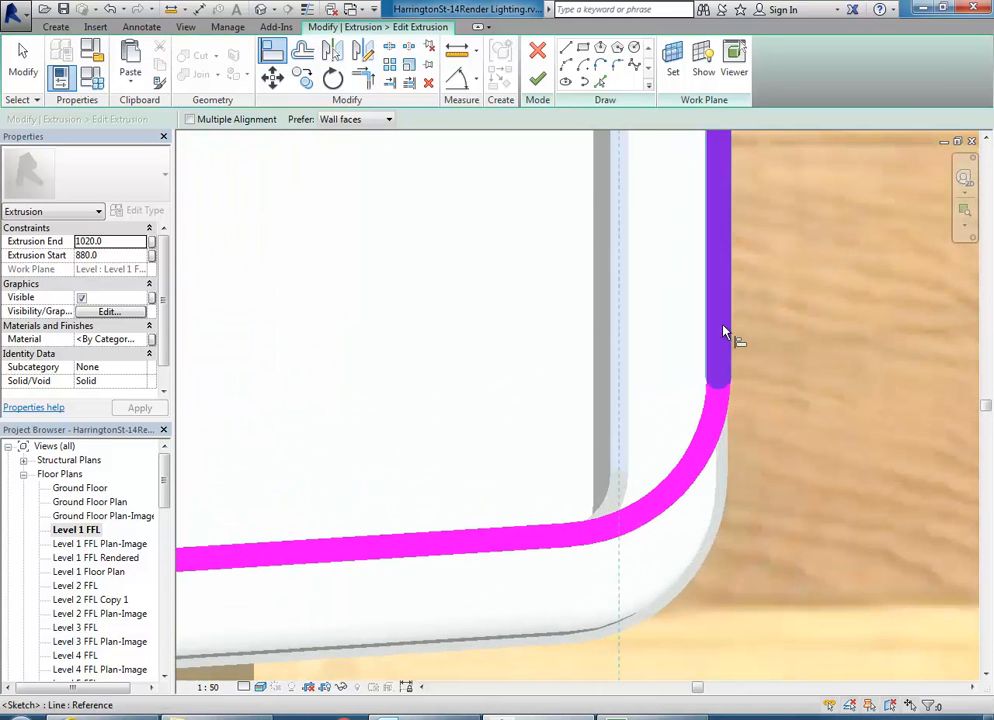
click(721, 333)
click(600, 497)
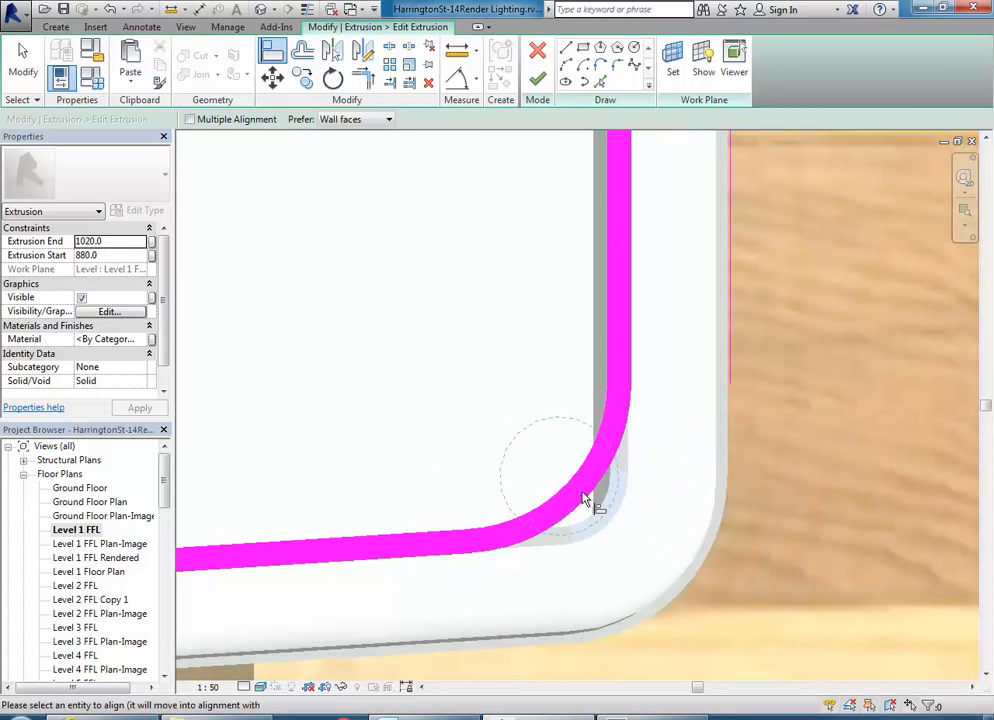
click(580, 500)
Align the upper-right corner arc with the top sweep's inner corner and finish the extrusion sketch
scroll(493, 430, down, 3)
mouse_move(493, 430)
middle_down()
mouse_move(462, 422)
mouse_move(495, 577)
mouse_move(508, 283)
mouse_move(490, 560)
middle_up()
scroll(500, 287, up, 8)
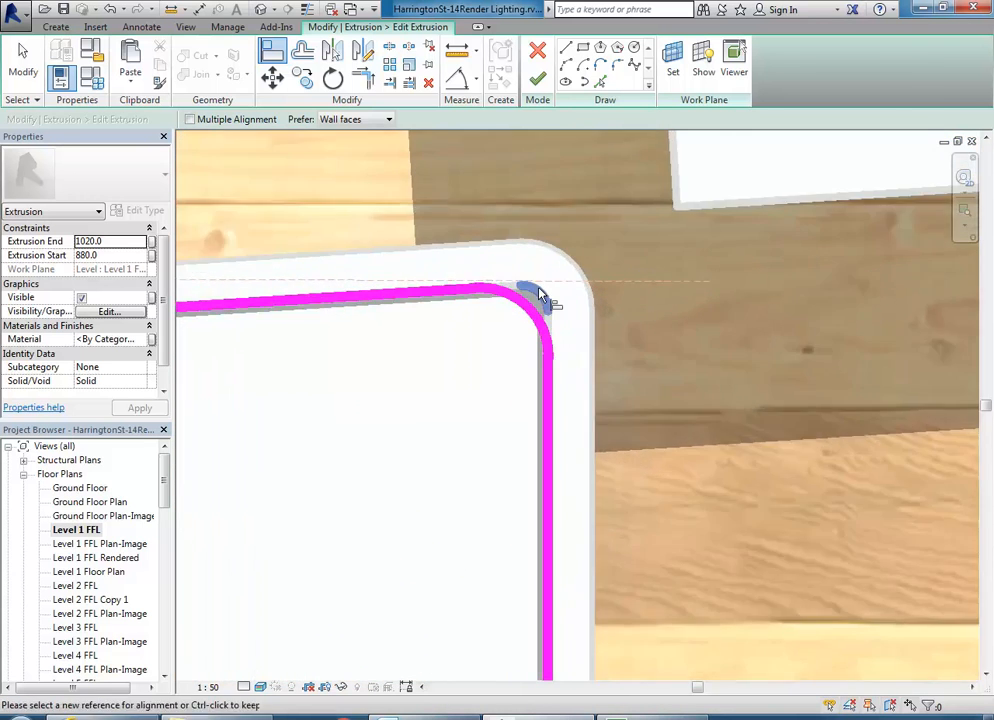
click(531, 290)
click(517, 343)
scroll(522, 344, down, 6)
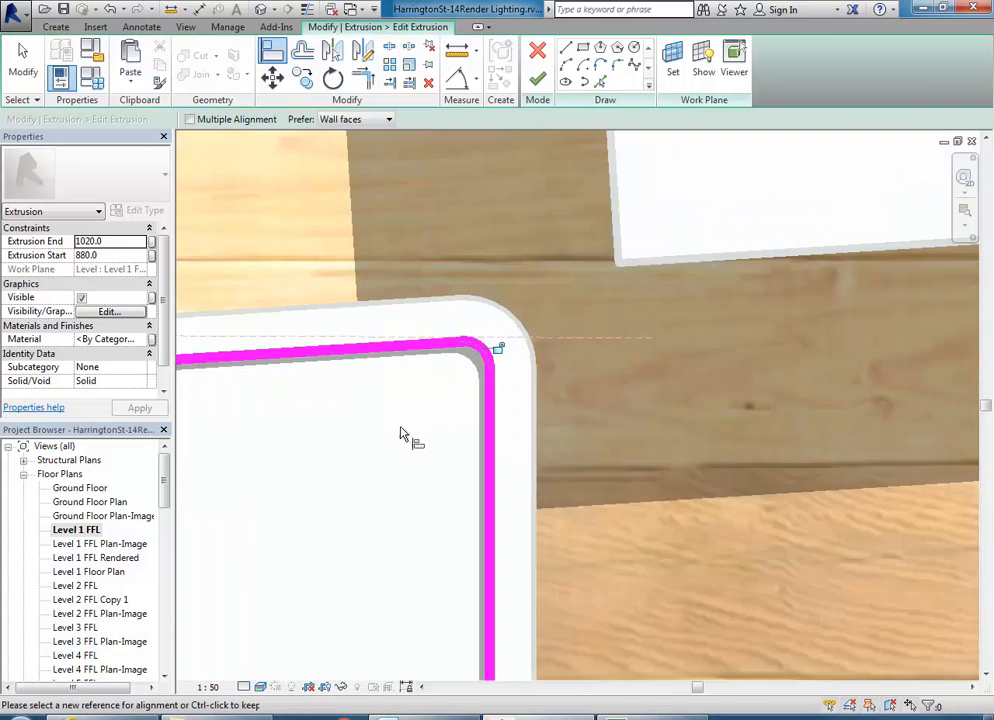
mouse_move(517, 308)
middle_down()
mouse_move(480, 270)
mouse_move(470, 161)
middle_up()
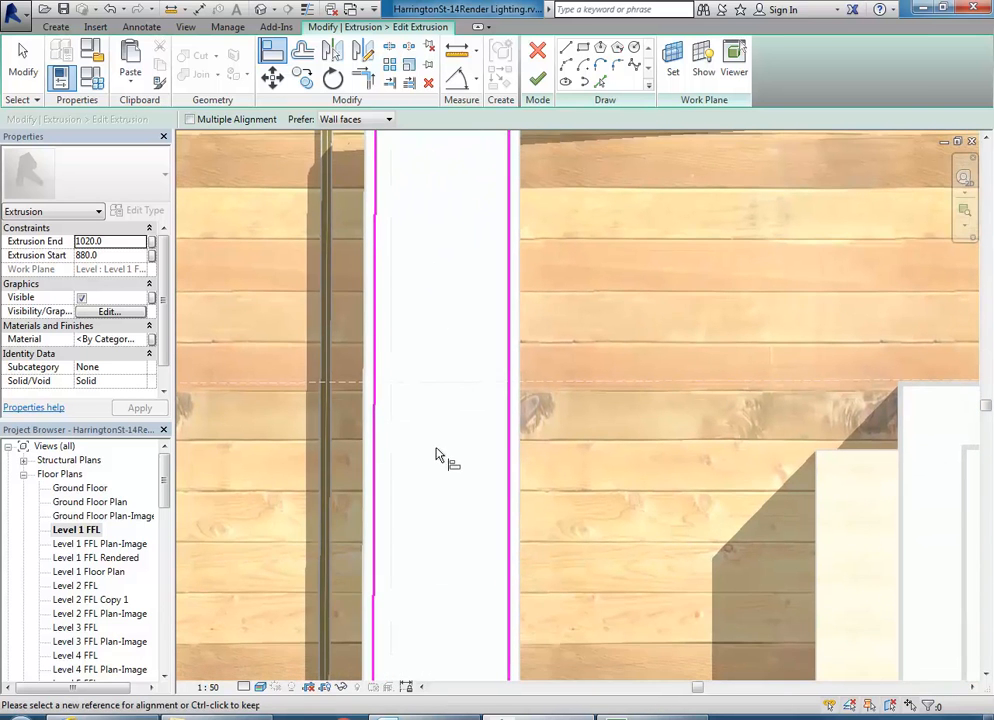
scroll(437, 455, down, 1)
middle_drag(437, 455, 374, 406)
click(537, 78)
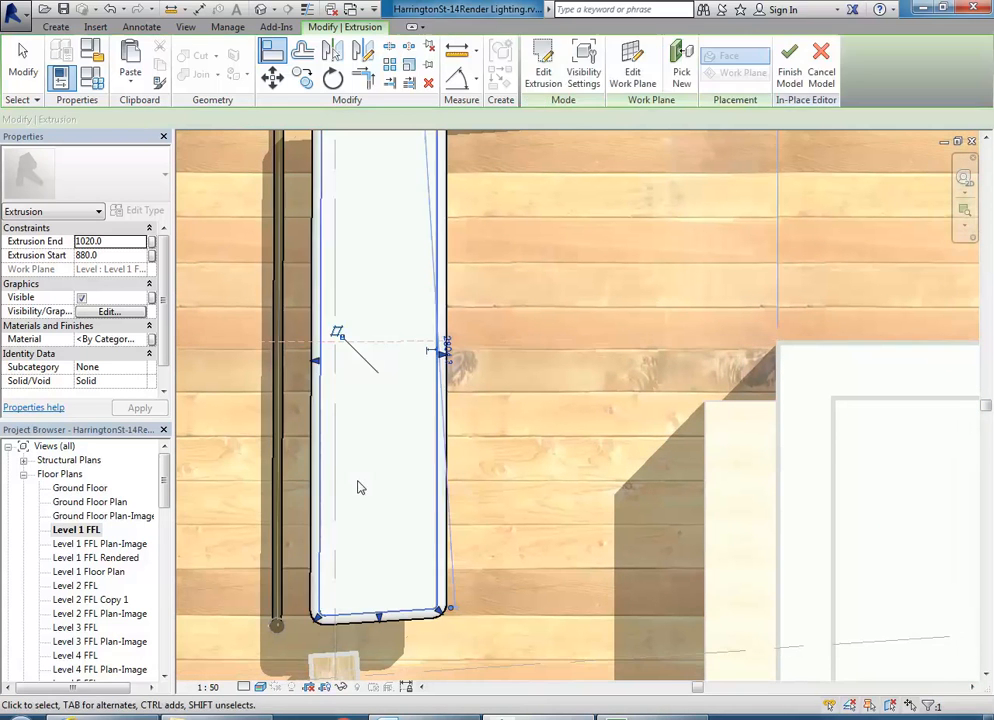
In the SB 1 view, stretch the copied extrusion's upper face to the sweep's top, with an extrusion end of 1070
drag(165, 494, 156, 590)
double_click(58, 627)
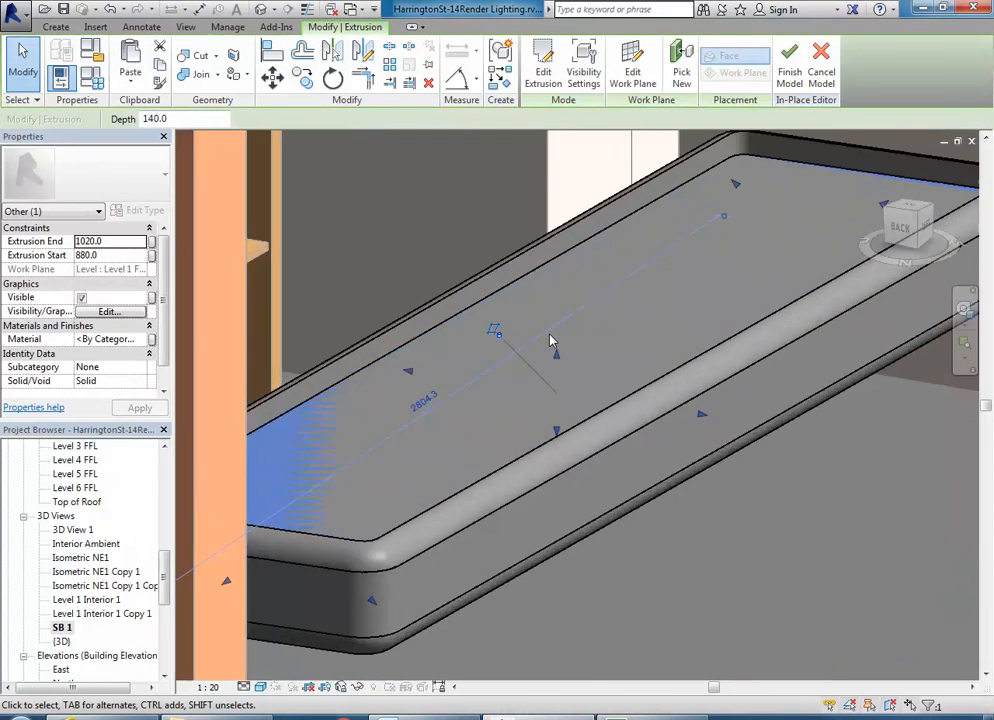
scroll(550, 342, up, 3)
drag(564, 375, 545, 342)
scroll(499, 434, down, 1)
middle_drag(499, 434, 515, 326)
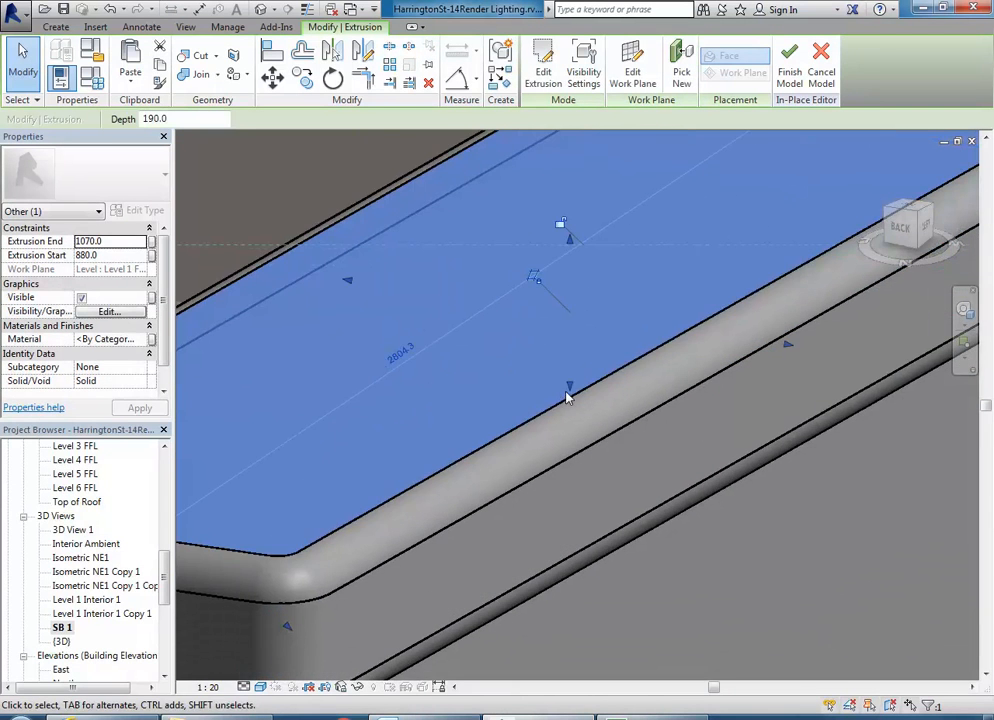
Pull the copied extrusion's underside up to an extrusion start of about 987.7
drag(567, 388, 552, 308)
scroll(493, 351, down, 5)
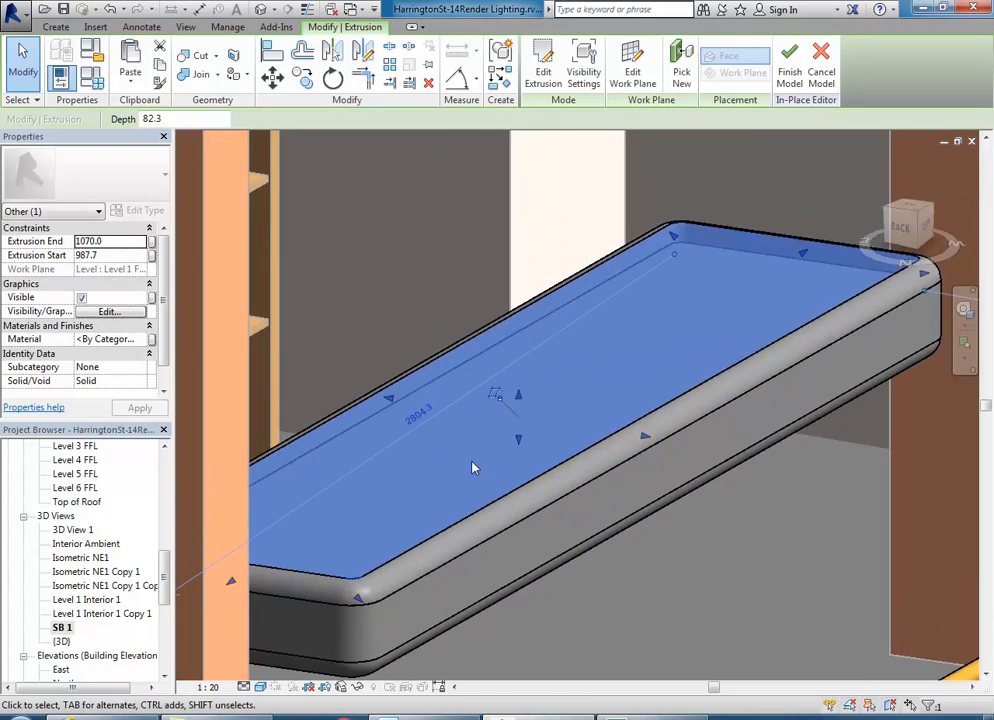
click(603, 543)
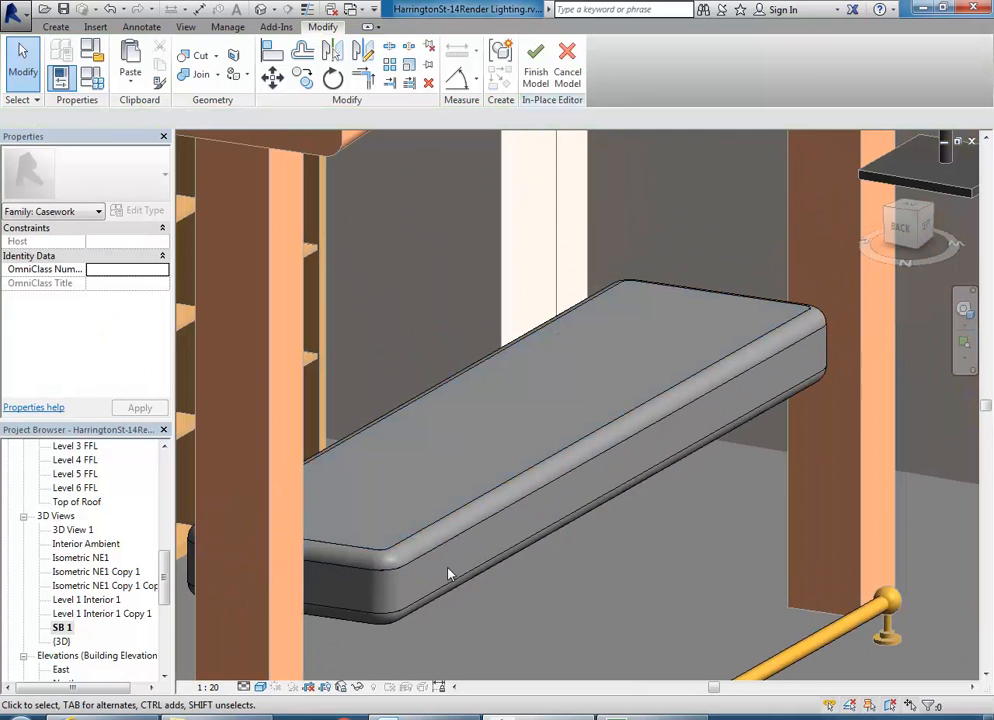
Raise the infill extrusion's underside to the desk slab's upper face, with an extrusion start of 1020
click(418, 537)
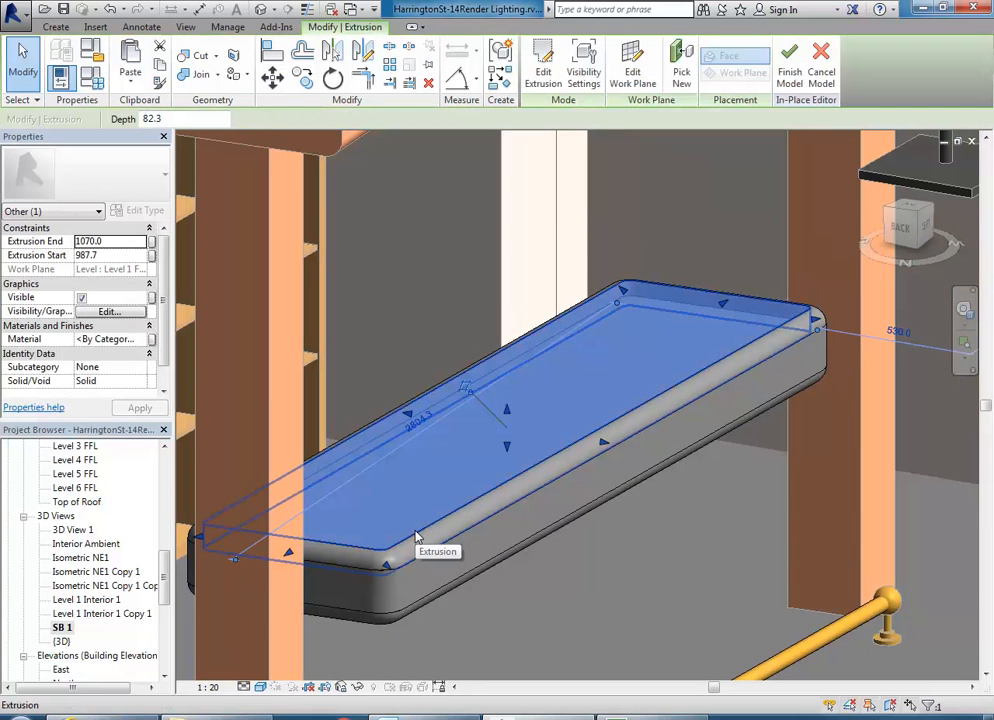
shift+middle_drag(430, 594, 528, 421)
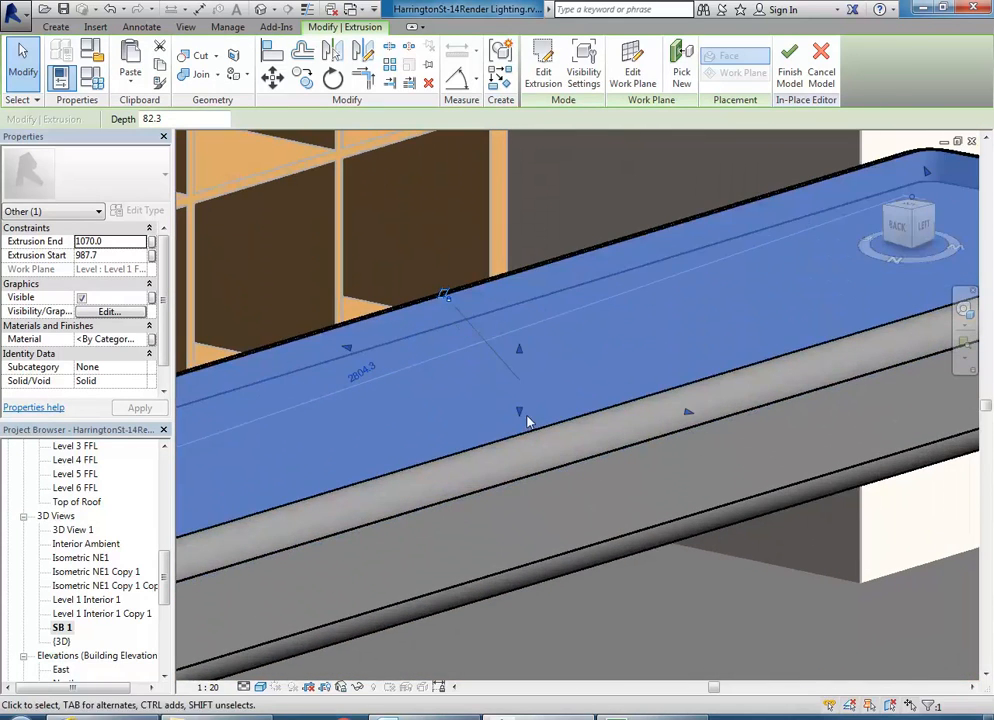
drag(519, 413, 512, 388)
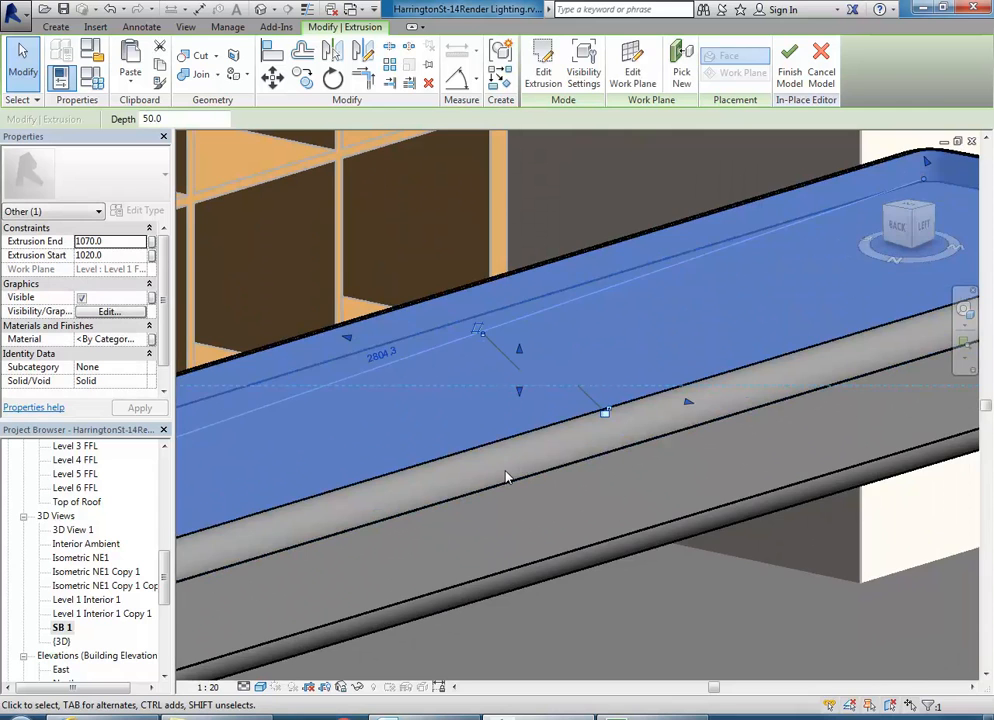
Deselect the infill extrusion and examine the desk slab with its edge sweeps from several angles
scroll(506, 474, down, 3)
shift+middle_drag(459, 513, 501, 530)
scroll(501, 530, down, 3)
click(594, 574)
scroll(594, 574, down, 3)
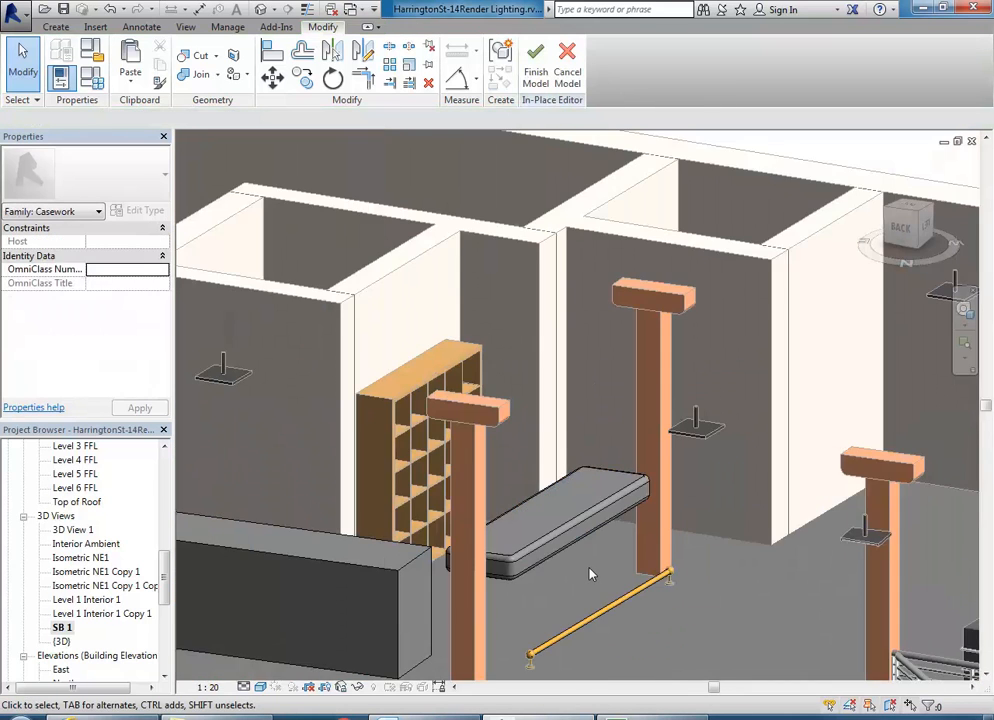
middle_drag(585, 521, 595, 443)
scroll(594, 443, down, 5)
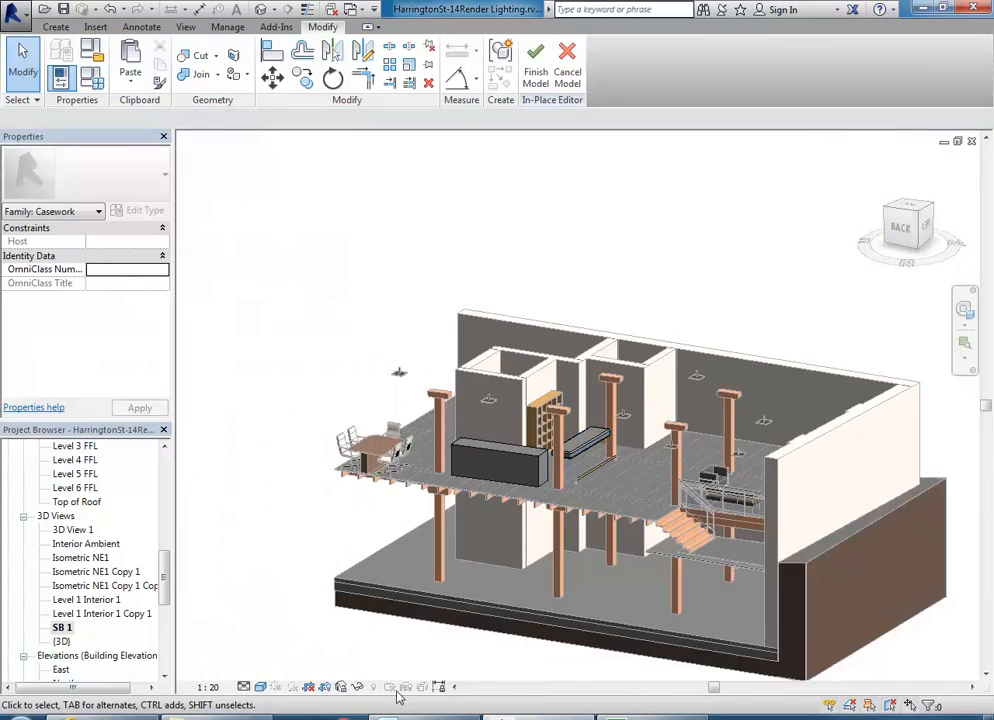
scroll(528, 440, up, 8)
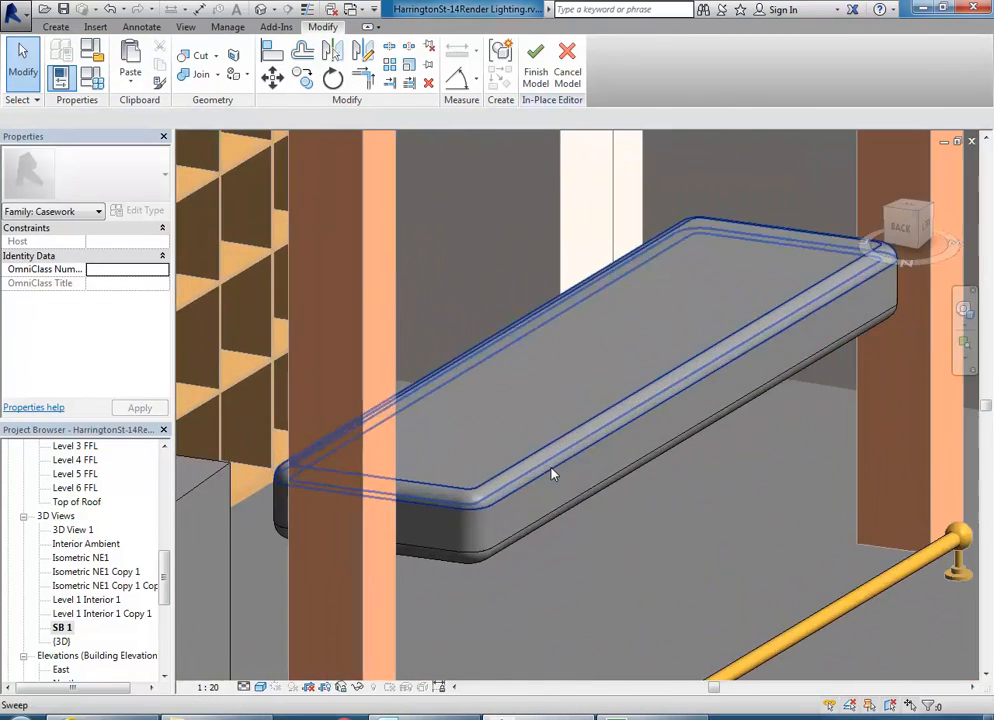
shift+middle_drag(551, 474, 522, 545)
scroll(573, 392, down, 4)
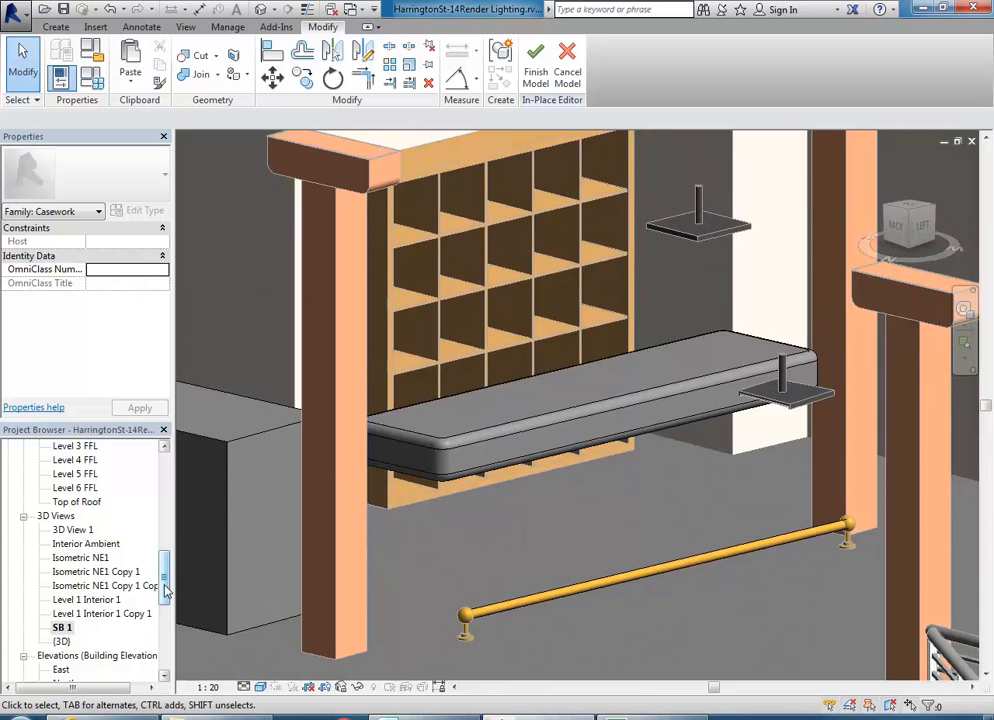
Check the desk's outline in the Level 1 FFL floor plan and return to the SB 1 view
scroll(163, 540, up, 10)
double_click(72, 502)
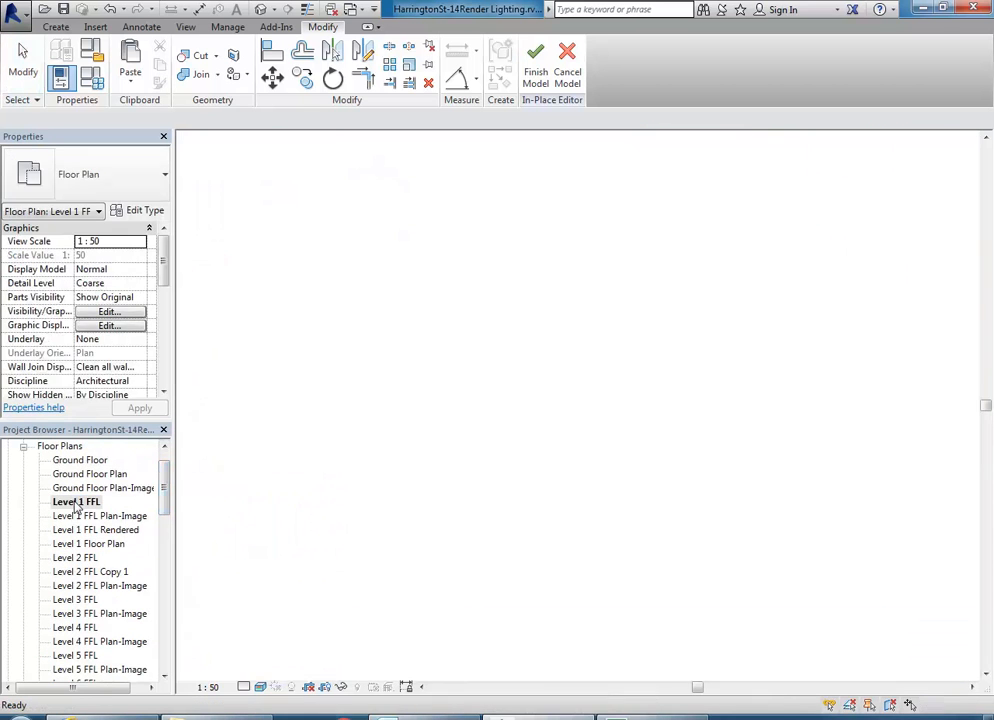
scroll(578, 445, down, 3)
scroll(448, 402, up, 2)
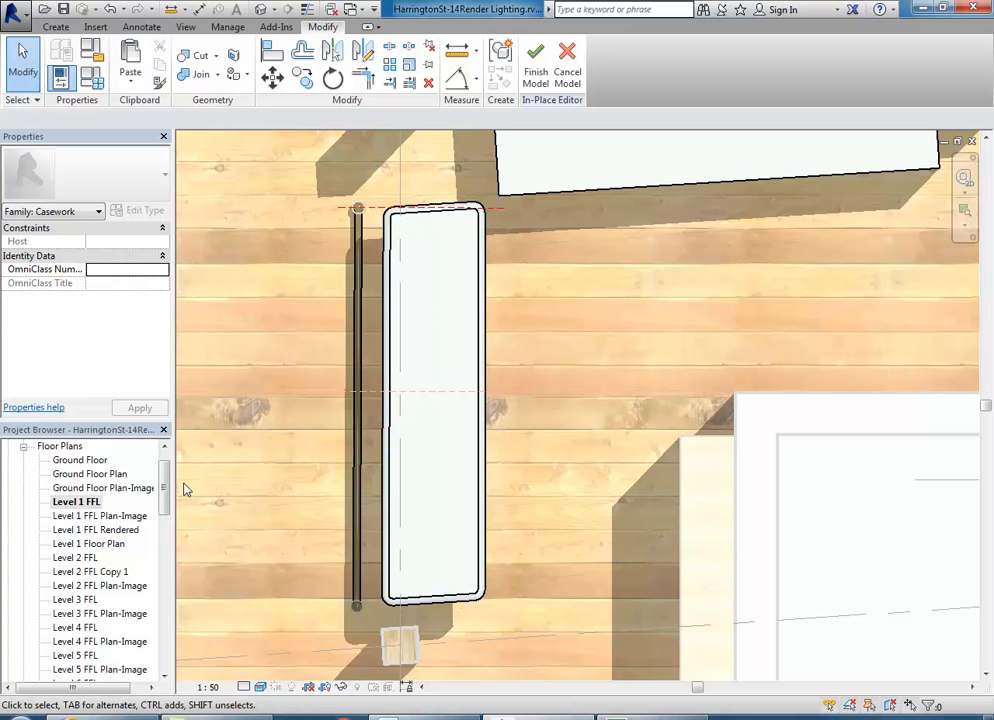
drag(165, 492, 160, 584)
double_click(61, 627)
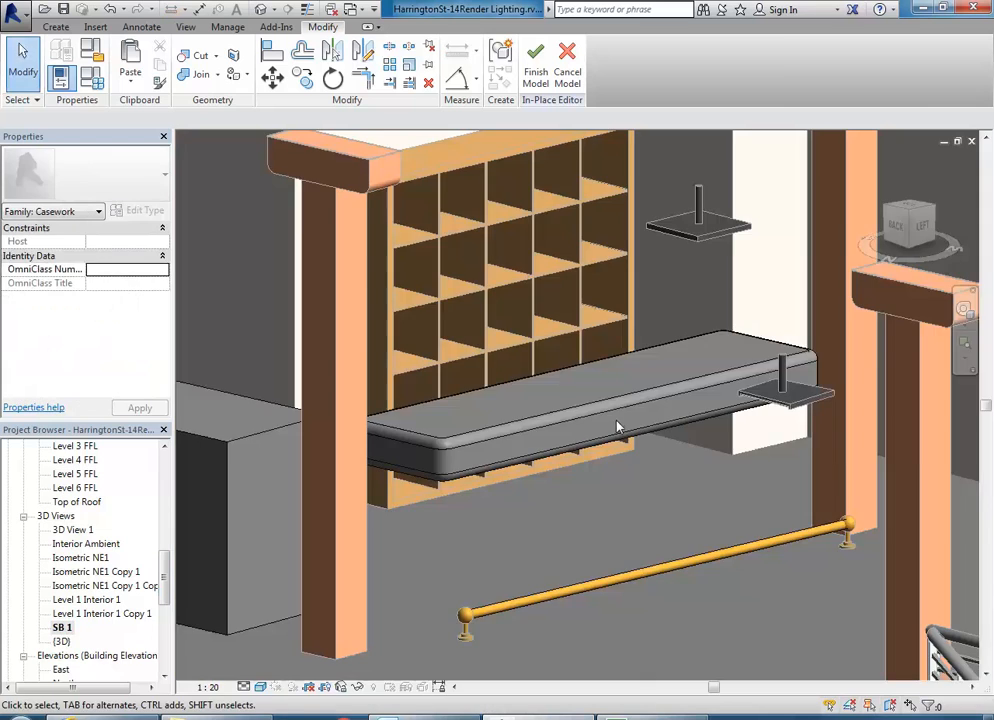
Copy the desk's main slab extrusion and paste the copy aligned to the same place
shift+middle_drag(567, 521, 619, 437)
scroll(619, 437, up, 5)
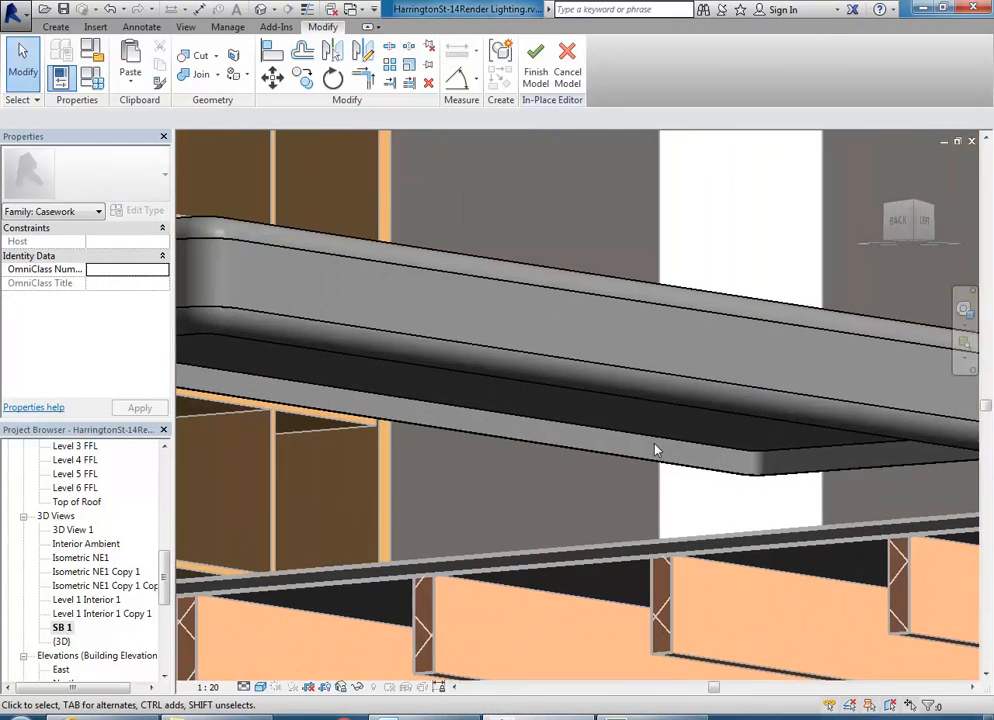
click(718, 454)
click(685, 517)
scroll(715, 468, up, 2)
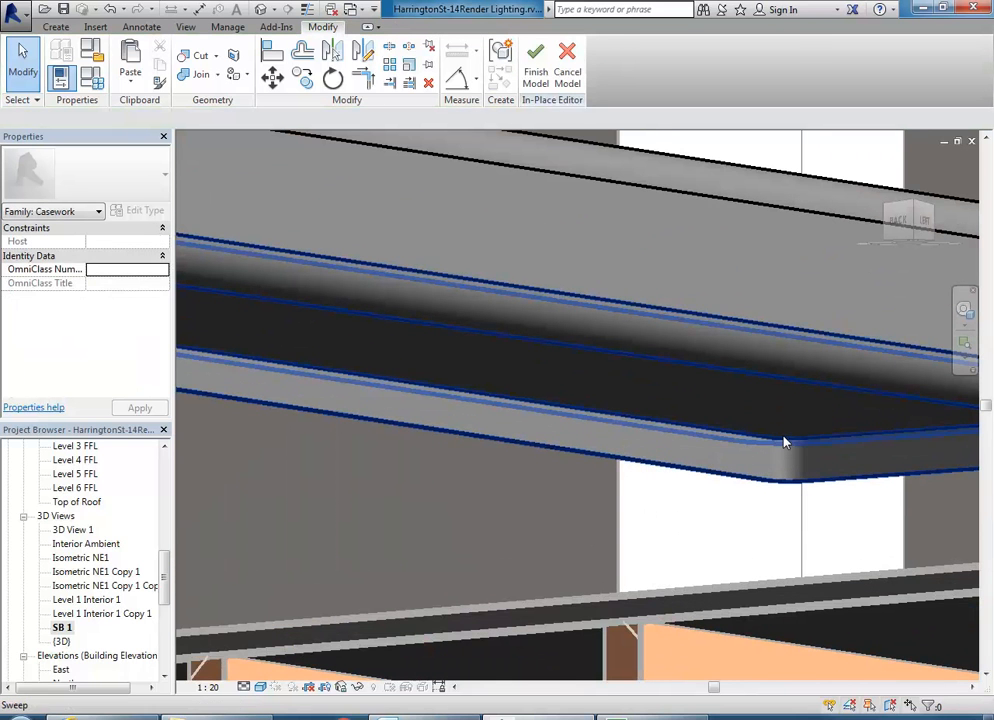
scroll(790, 333, down, 5)
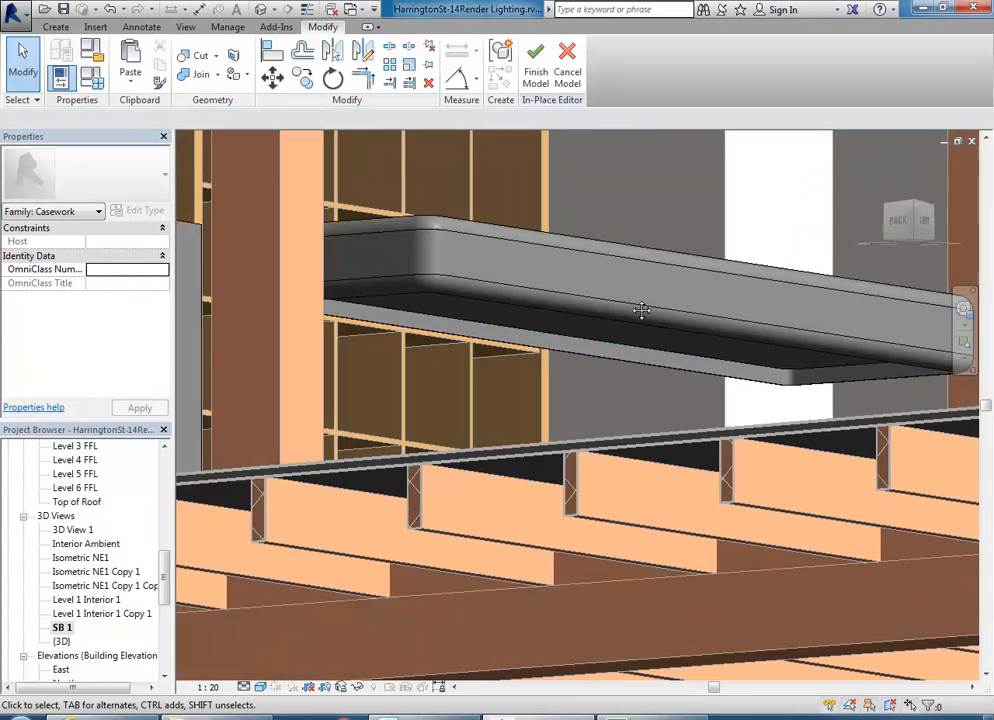
middle_drag(436, 241, 499, 317)
click(510, 315)
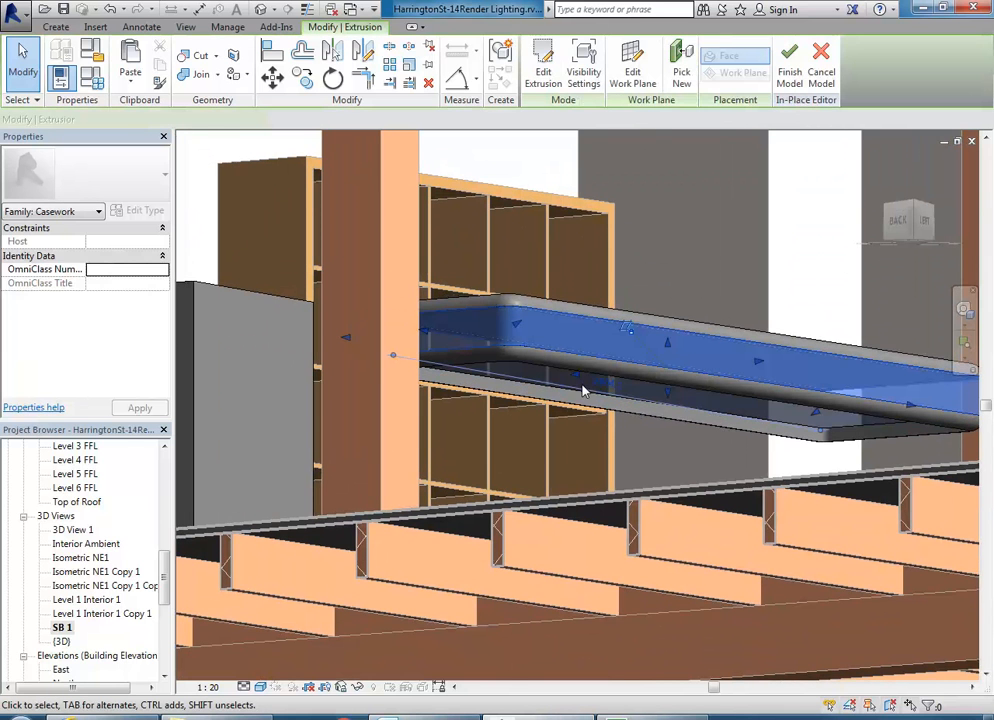
click(127, 88)
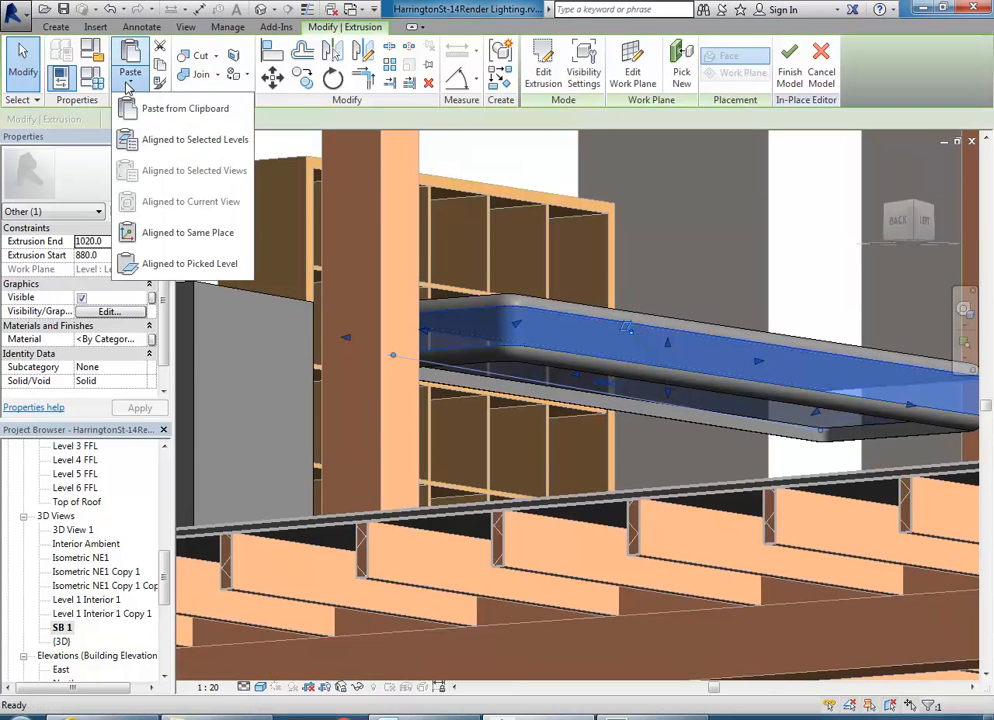
click(168, 229)
Stretch the pasted extrusion's underside down to the floor, with an extrusion start of 0
shift+middle_drag(638, 383, 619, 366)
drag(615, 342, 600, 435)
mouse_move(600, 435)
shift+middle_down()
mouse_move(587, 437)
mouse_move(598, 444)
shift+middle_up()
scroll(606, 442, up, 2)
drag(619, 434, 555, 516)
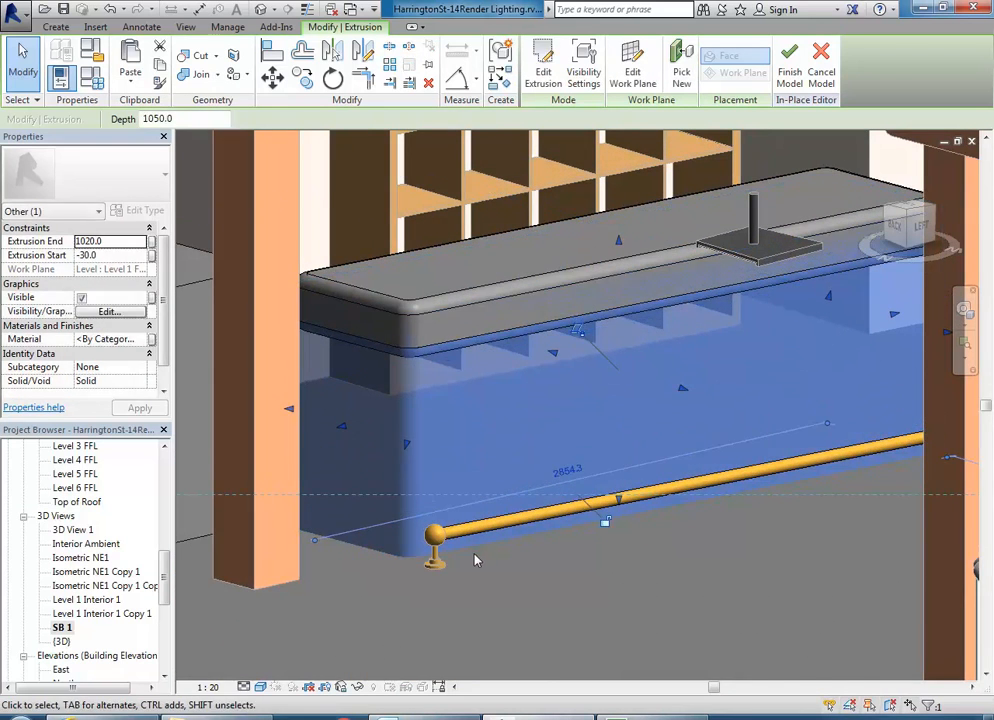
shift+middle_drag(558, 548, 600, 500)
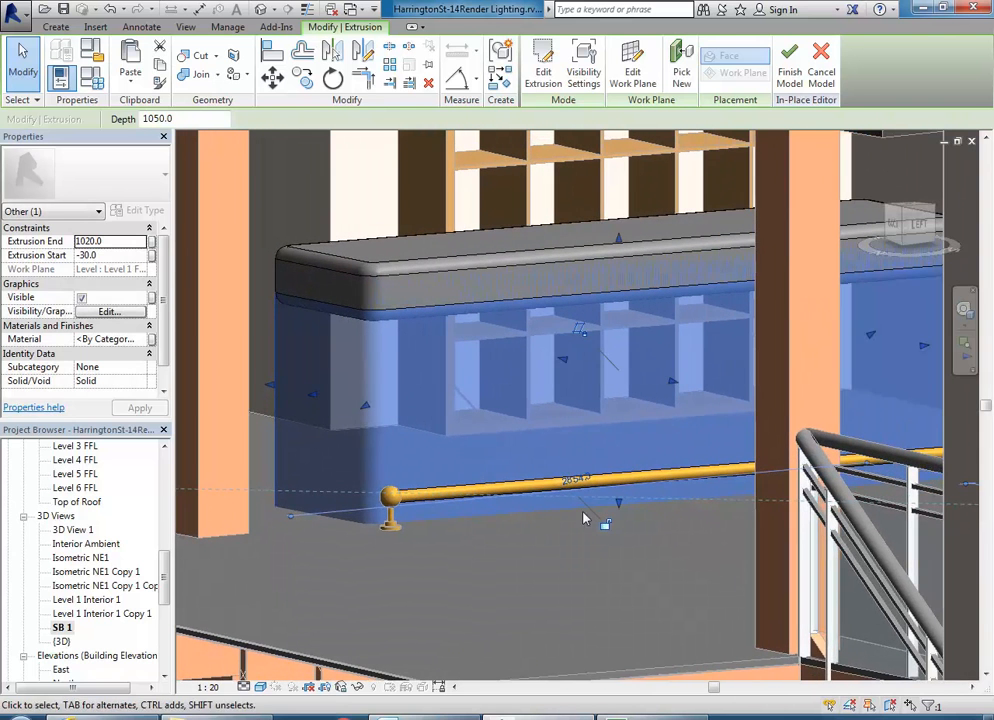
mouse_move(619, 504)
mouse_down()
mouse_move(612, 484)
mouse_move(615, 497)
mouse_up()
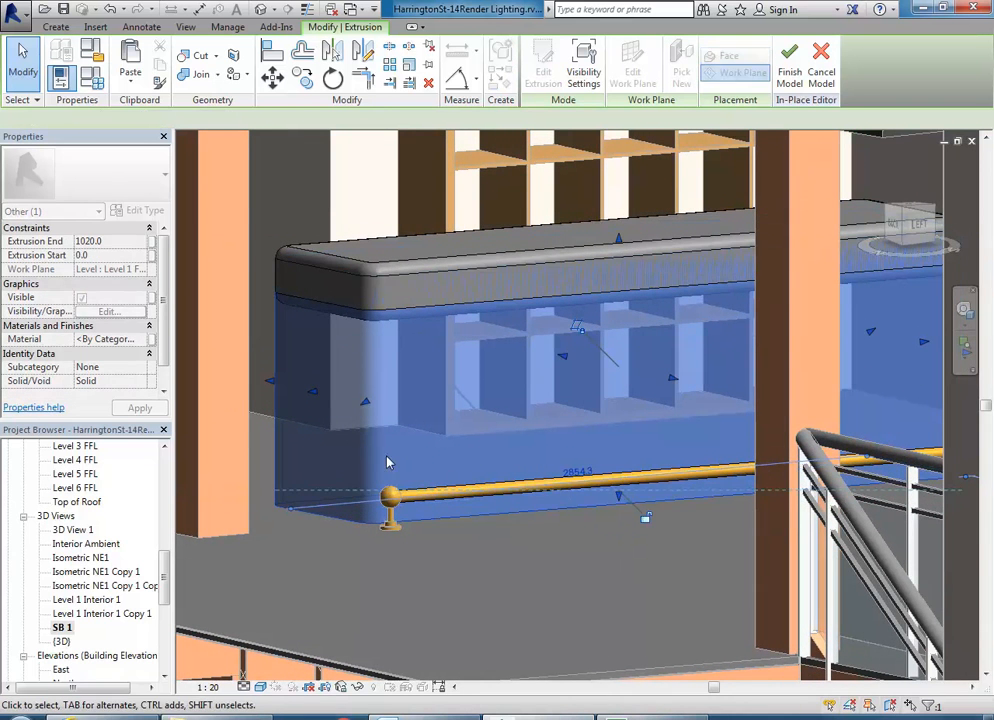
Pull the side faces of the base extrusion inward so the desk top overhangs it all round, and deselect it
drag(317, 402, 358, 400)
shift+middle_drag(406, 416, 716, 395)
shift+middle_drag(464, 428, 577, 426)
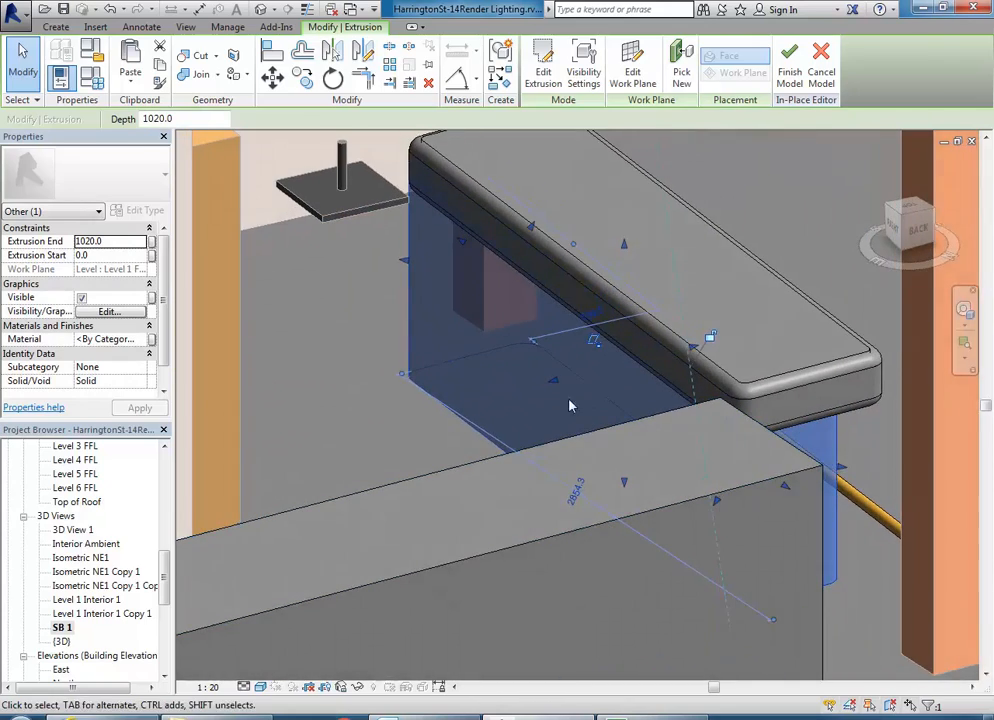
shift+middle_drag(444, 348, 660, 388)
drag(947, 411, 905, 416)
shift+middle_drag(410, 517, 320, 407)
drag(362, 408, 397, 413)
shift+middle_drag(397, 413, 700, 445)
drag(729, 450, 740, 452)
scroll(539, 470, down, 2)
shift+middle_drag(539, 470, 575, 602)
click(535, 554)
Join the desk top's infill extrusion with the upper edge sweep using Join Geometry
scroll(552, 523, up, 2)
scroll(373, 467, up, 4)
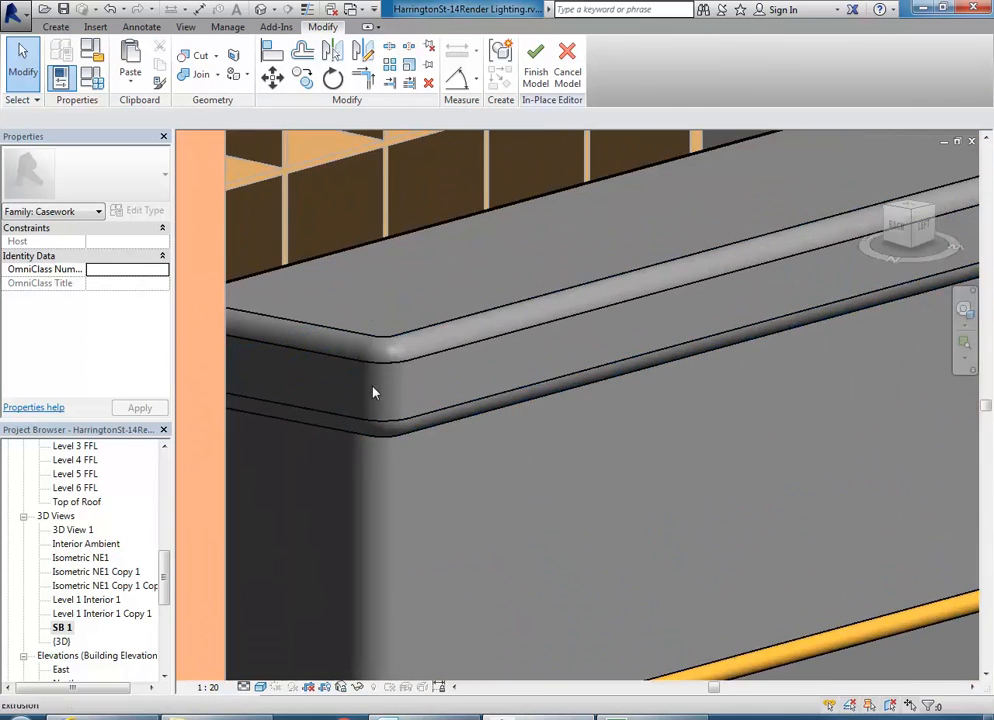
scroll(362, 396, down, 1)
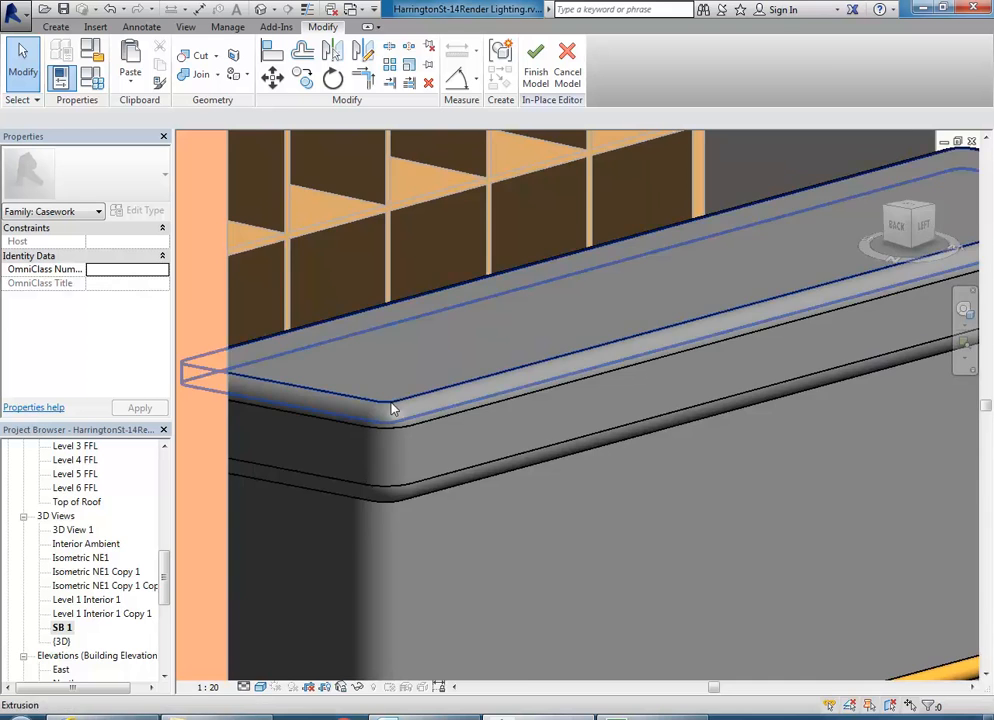
scroll(395, 408, down, 2)
scroll(377, 355, up, 3)
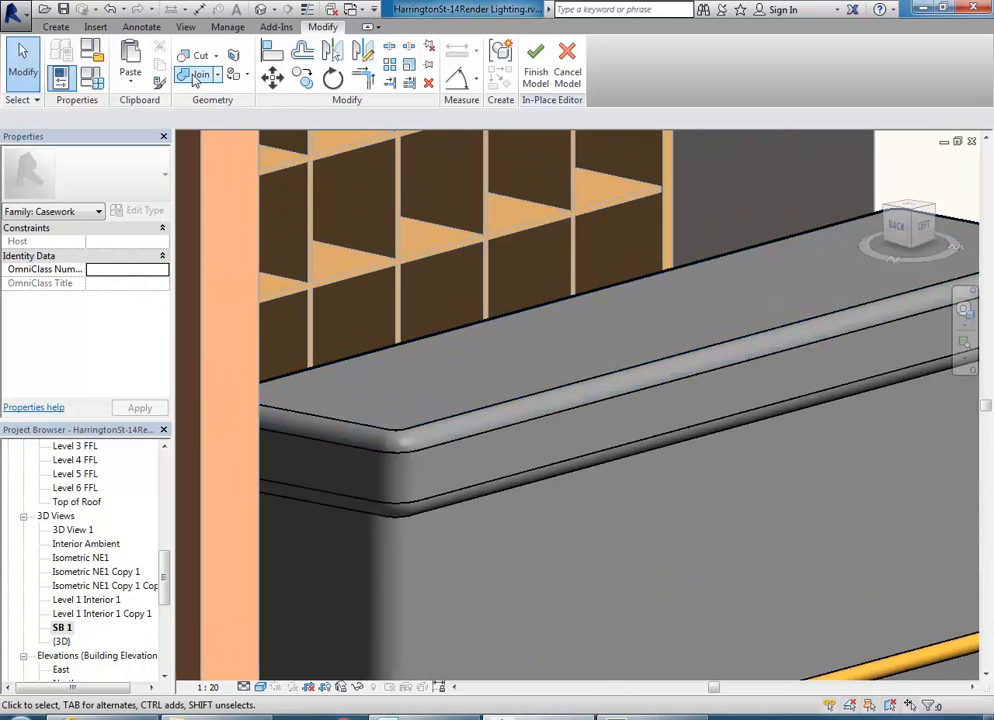
click(195, 74)
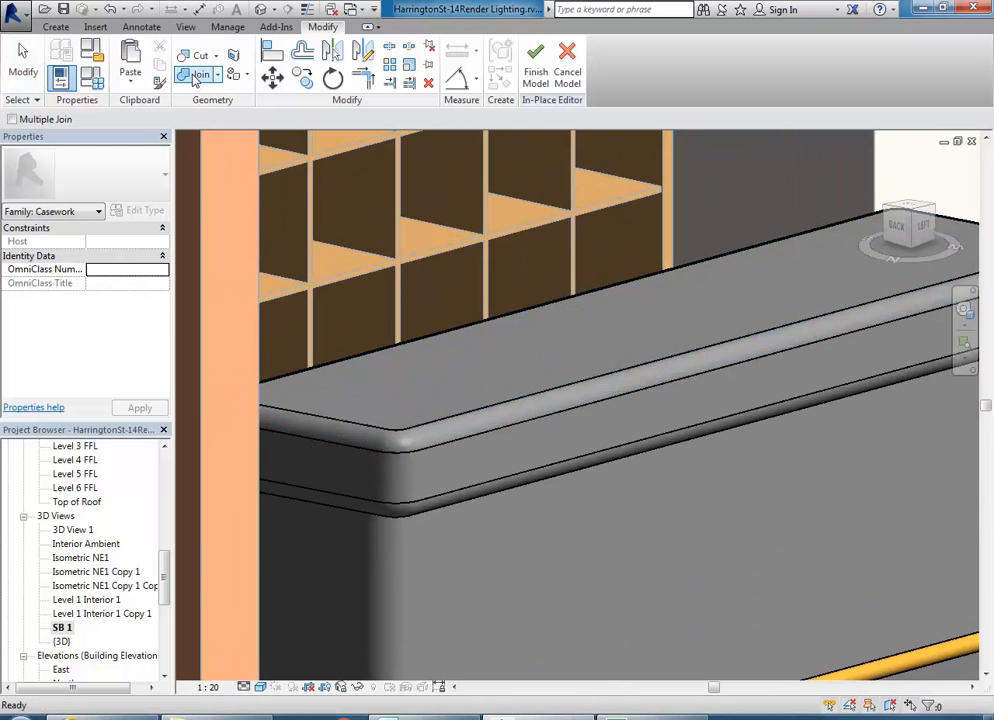
click(380, 431)
click(368, 425)
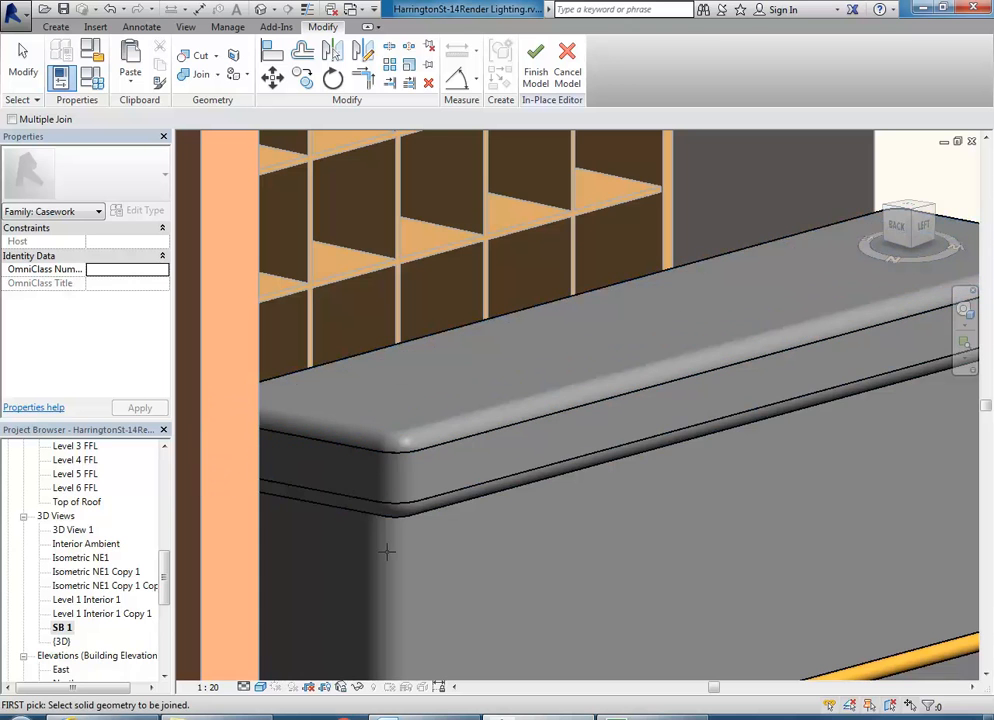
Join the slab extrusion with the upper and lower edge sweeps and end the Join command
scroll(450, 455, up, 2)
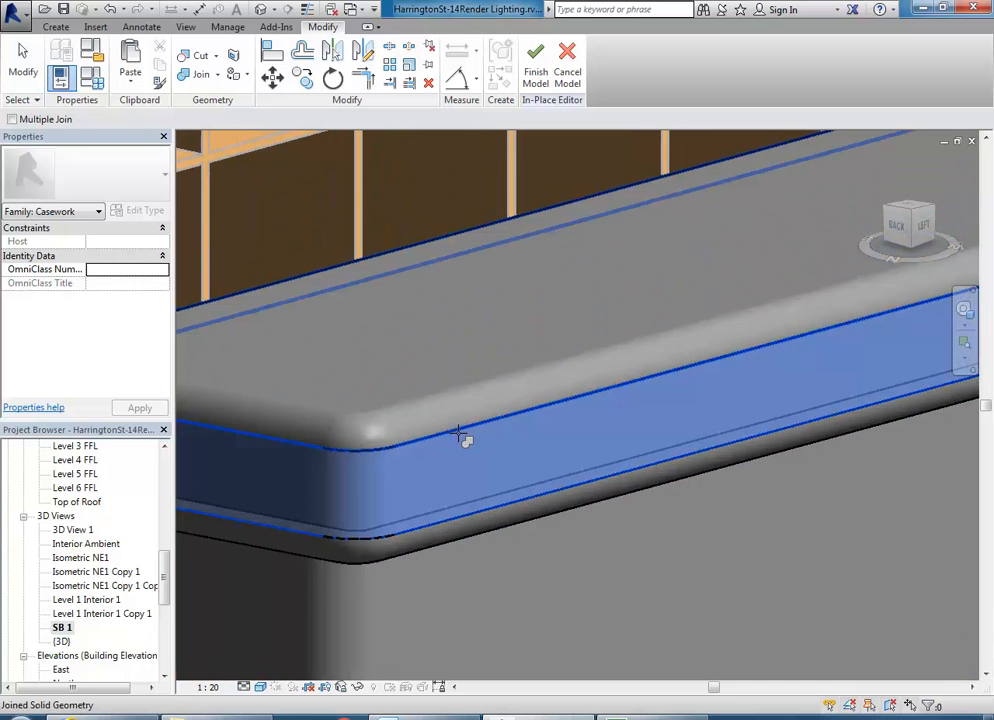
click(458, 518)
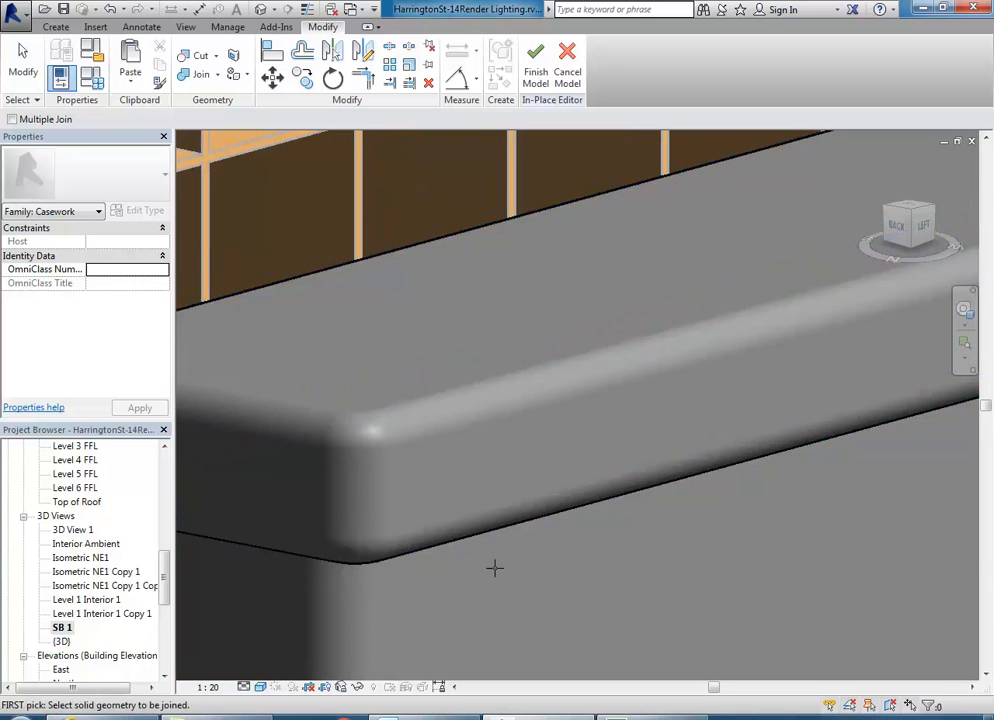
scroll(426, 460, down, 3)
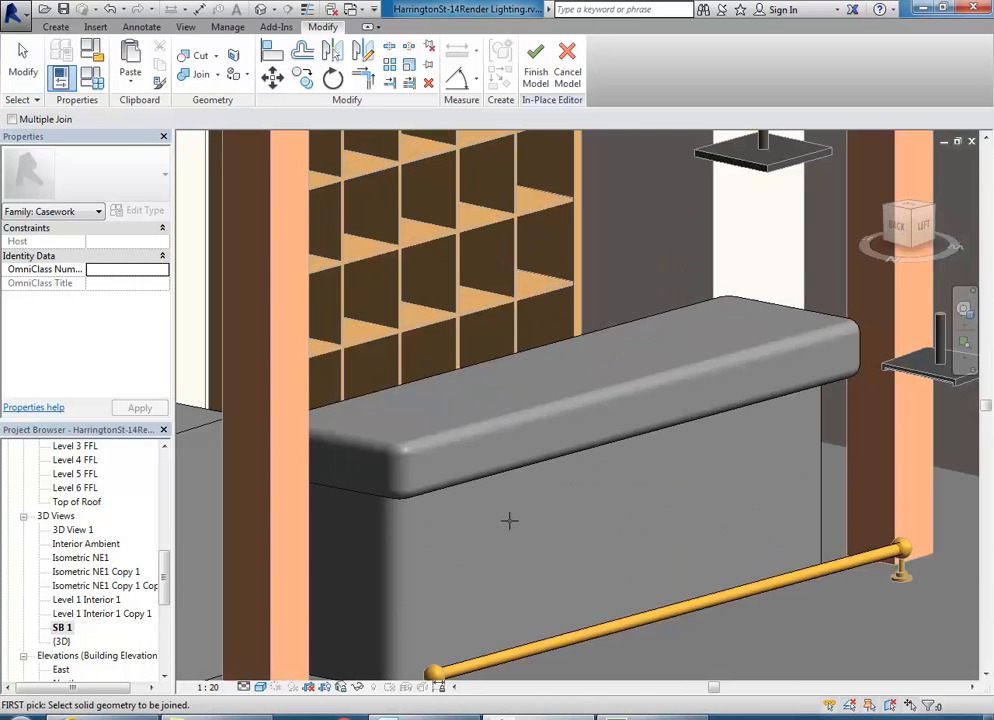
shift+middle_drag(532, 528, 480, 612)
click(197, 75)
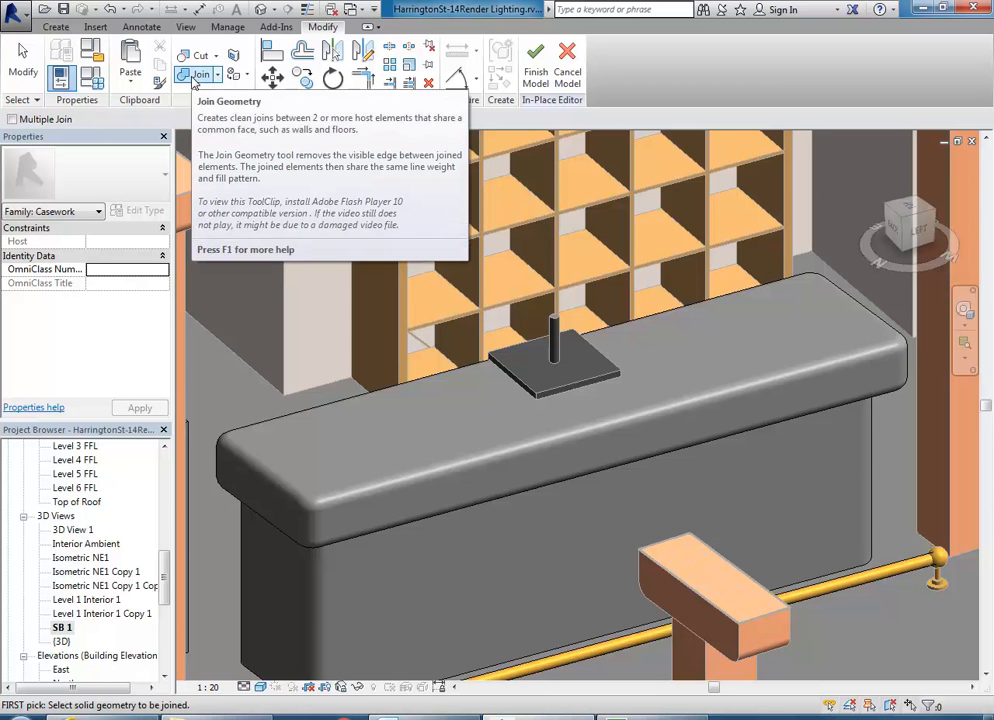
key(Escape)
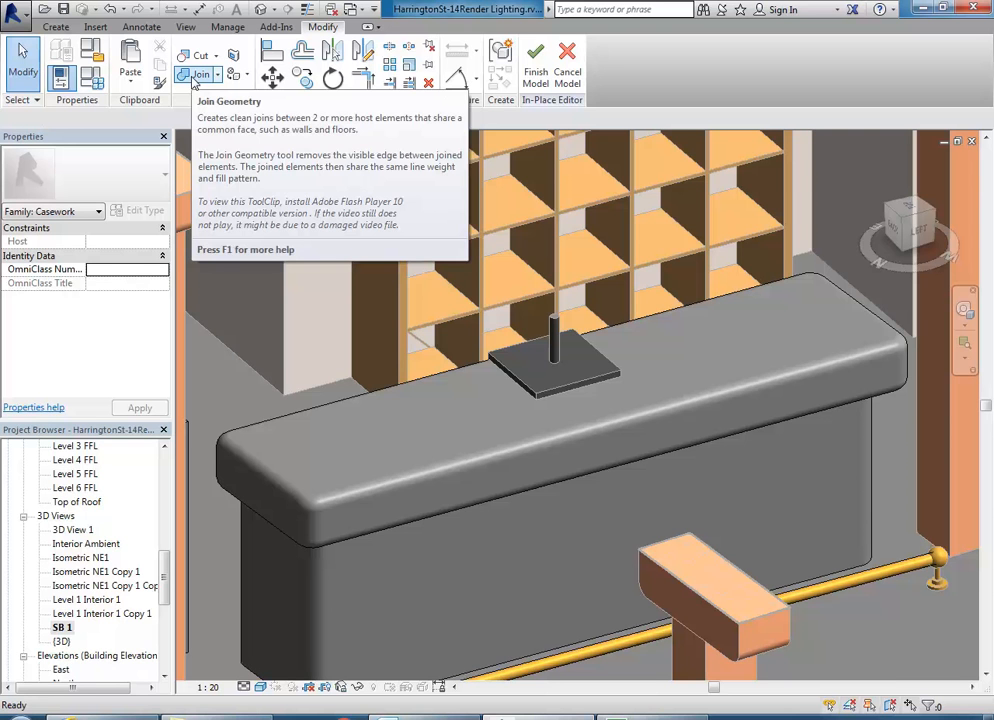
Check the joined desk top and base, and finish the in-place reception model
scroll(437, 352, down, 4)
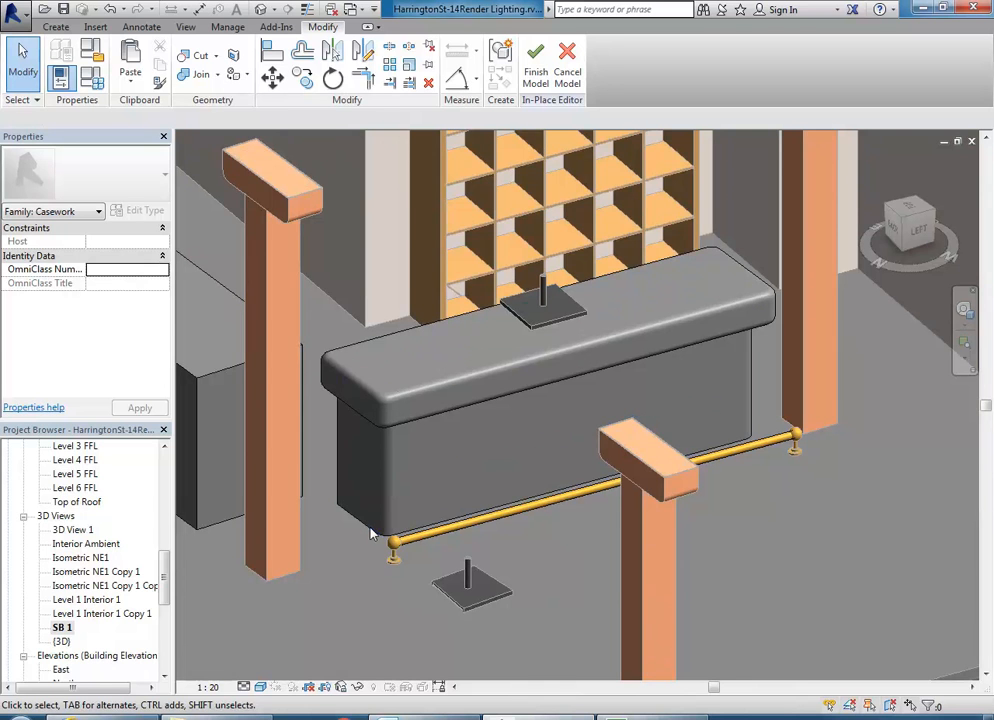
scroll(325, 518, up, 4)
scroll(325, 513, down, 5)
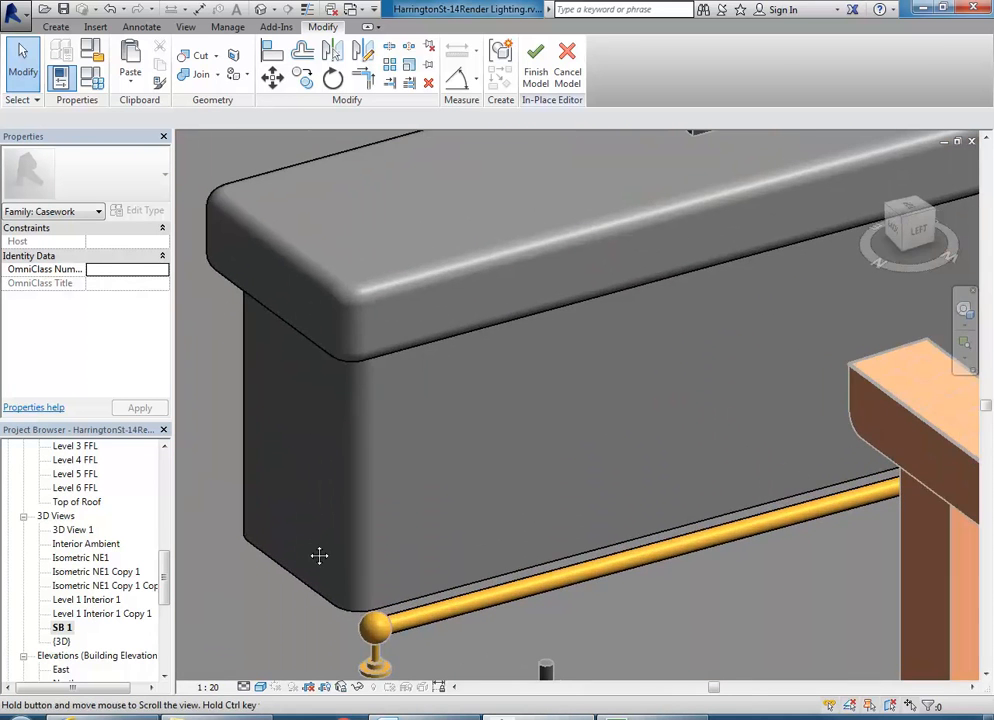
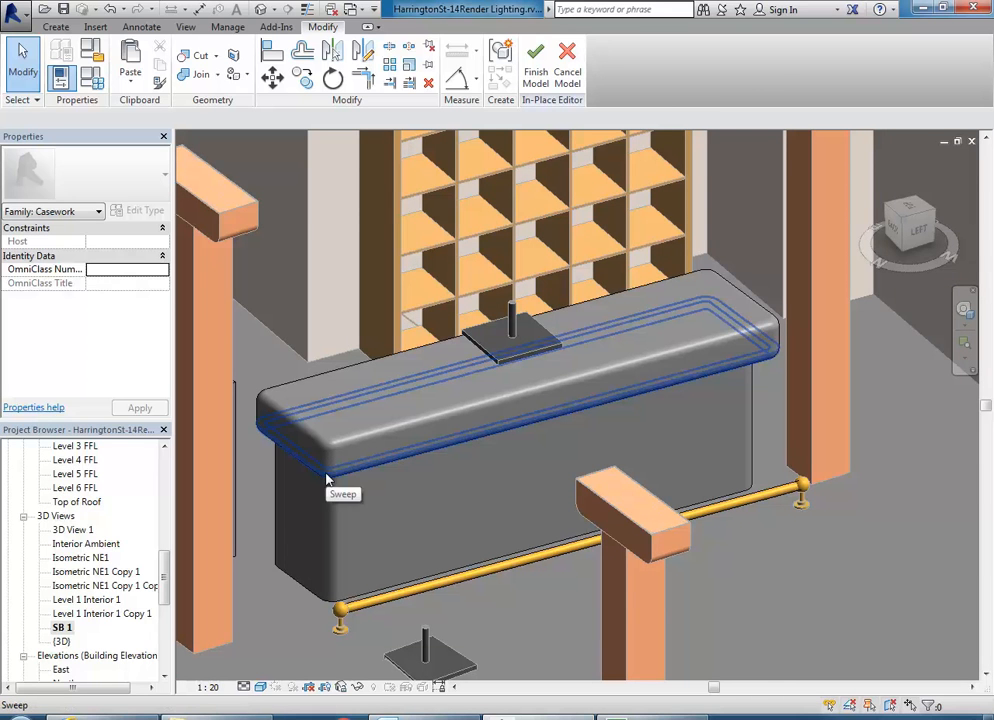
click(535, 63)
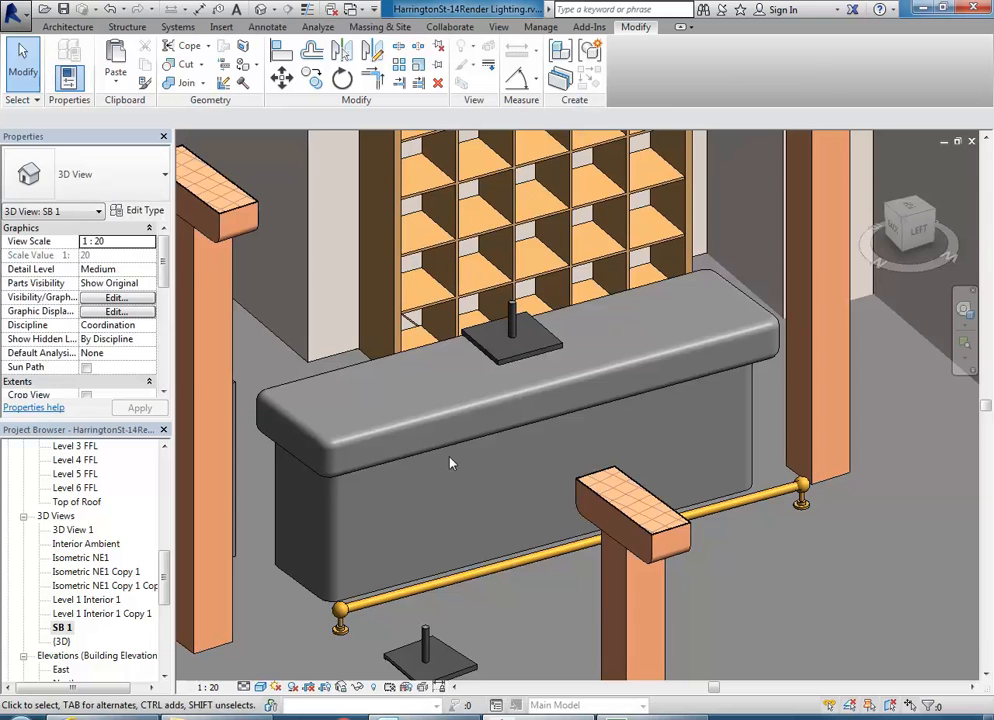
Open the Level 1 FFL floor plan and go from its section mark to the Section 1 view through the reception desk
scroll(368, 479, up, 3)
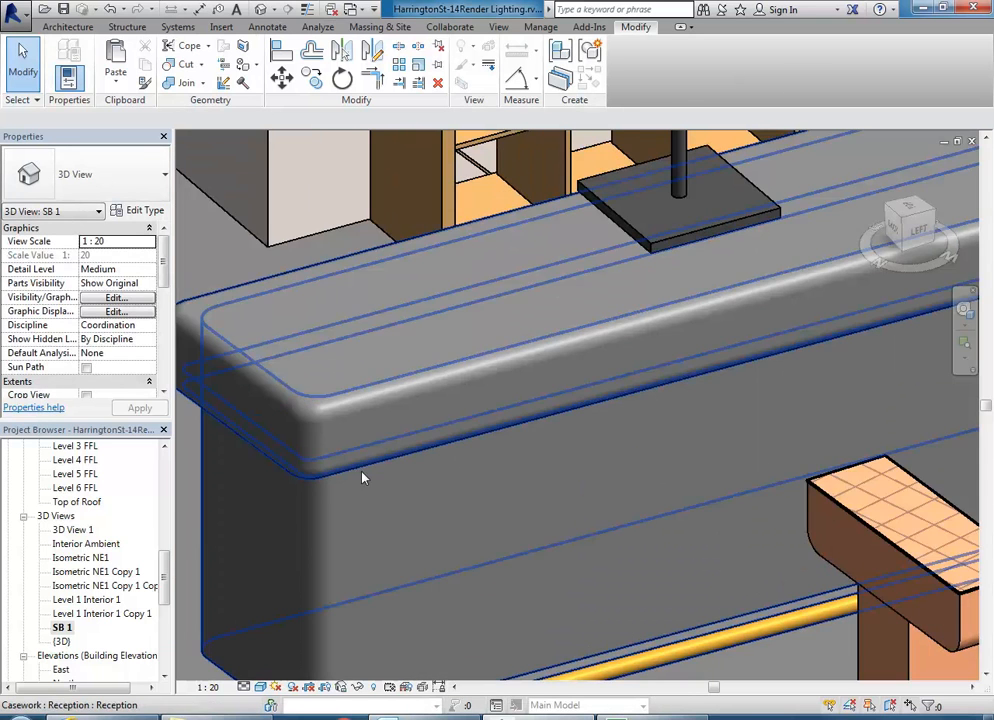
scroll(344, 399, down, 5)
scroll(349, 398, down, 3)
drag(163, 580, 165, 491)
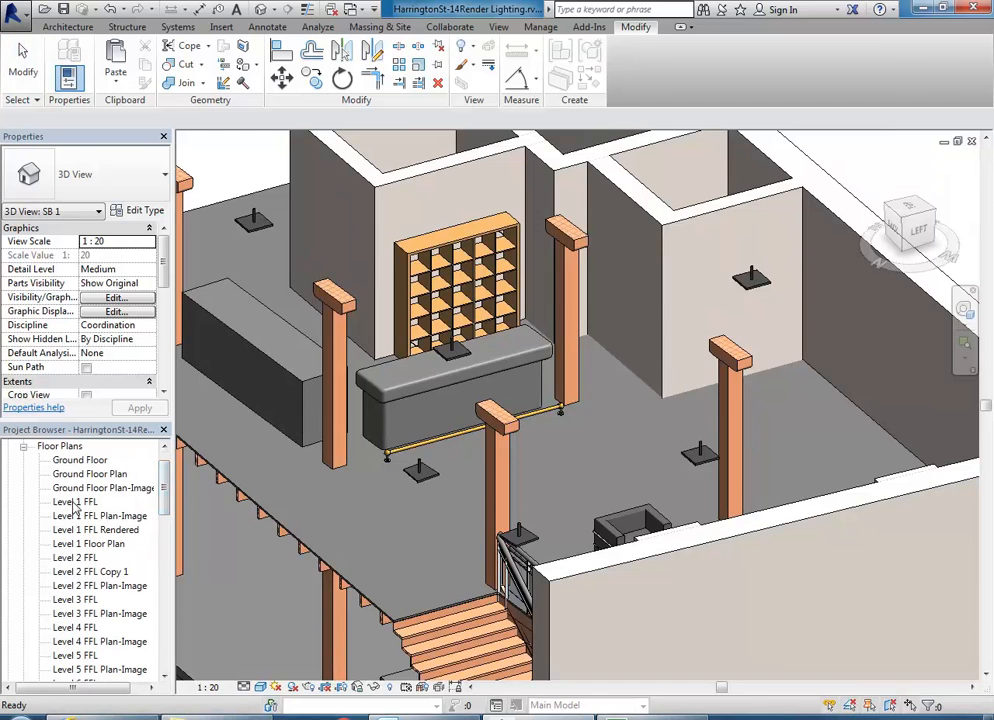
double_click(75, 502)
scroll(532, 388, down, 5)
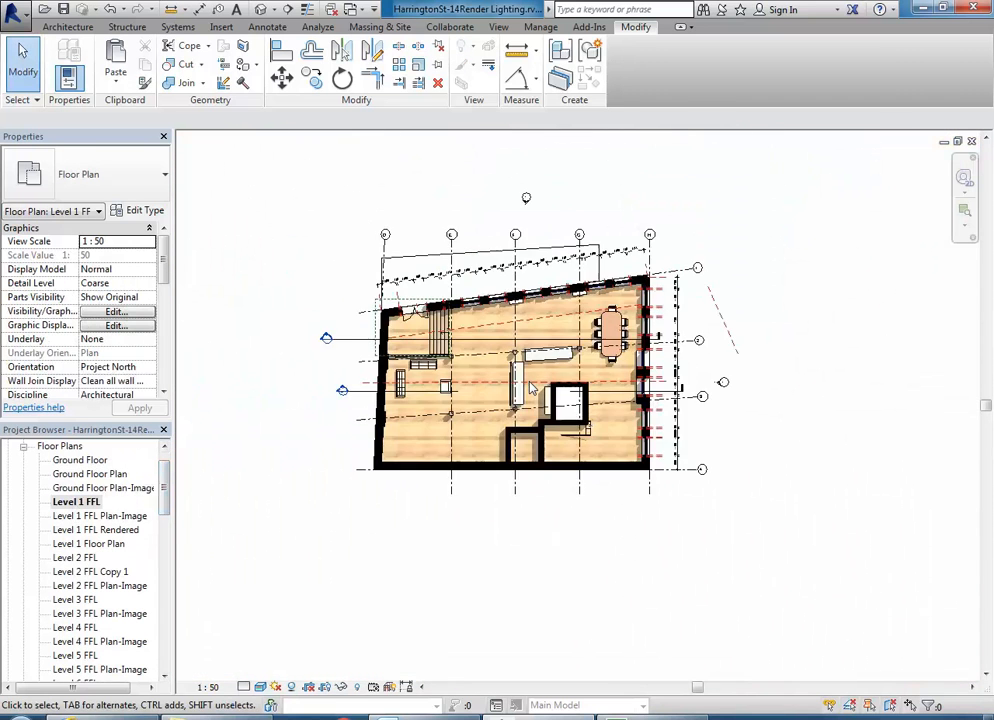
scroll(532, 388, up, 2)
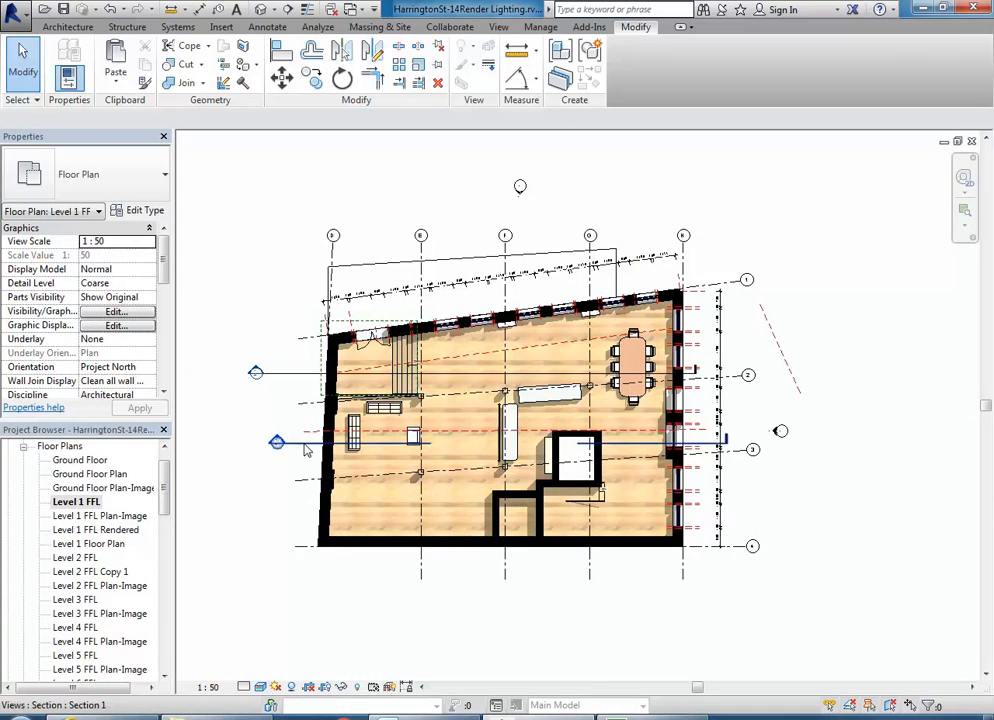
click(316, 443)
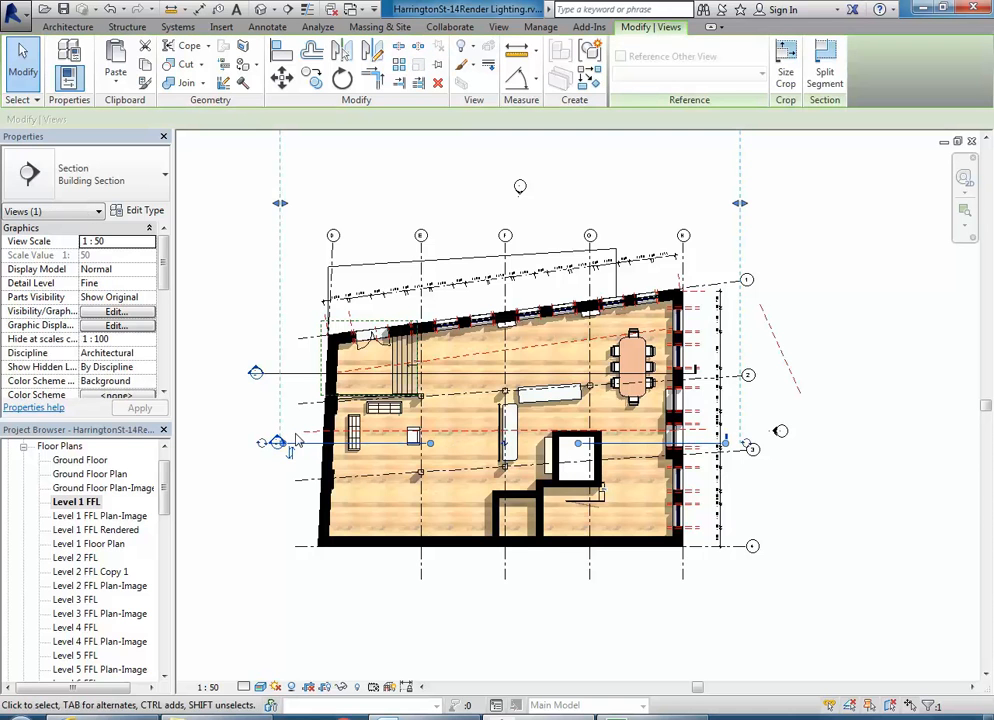
click(270, 429)
double_click(277, 442)
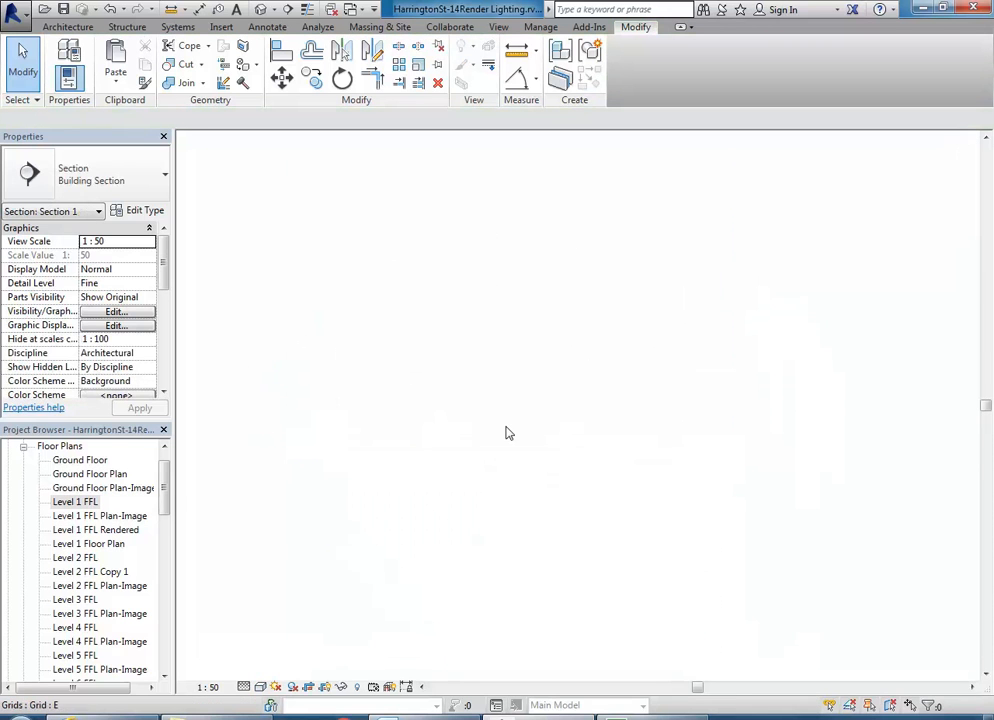
Lower the top of the reception desk's base to the underside of the desk top and pull its right side face inward
scroll(595, 418, up, 10)
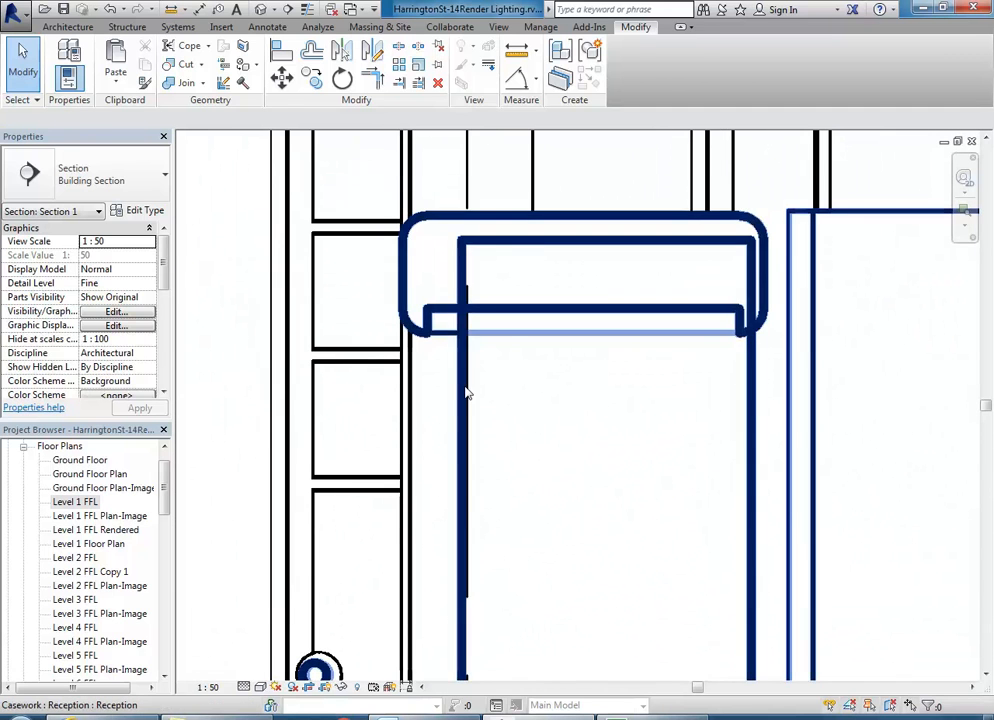
click(477, 393)
scroll(597, 246, up, 5)
drag(617, 216, 617, 353)
scroll(660, 386, down, 2)
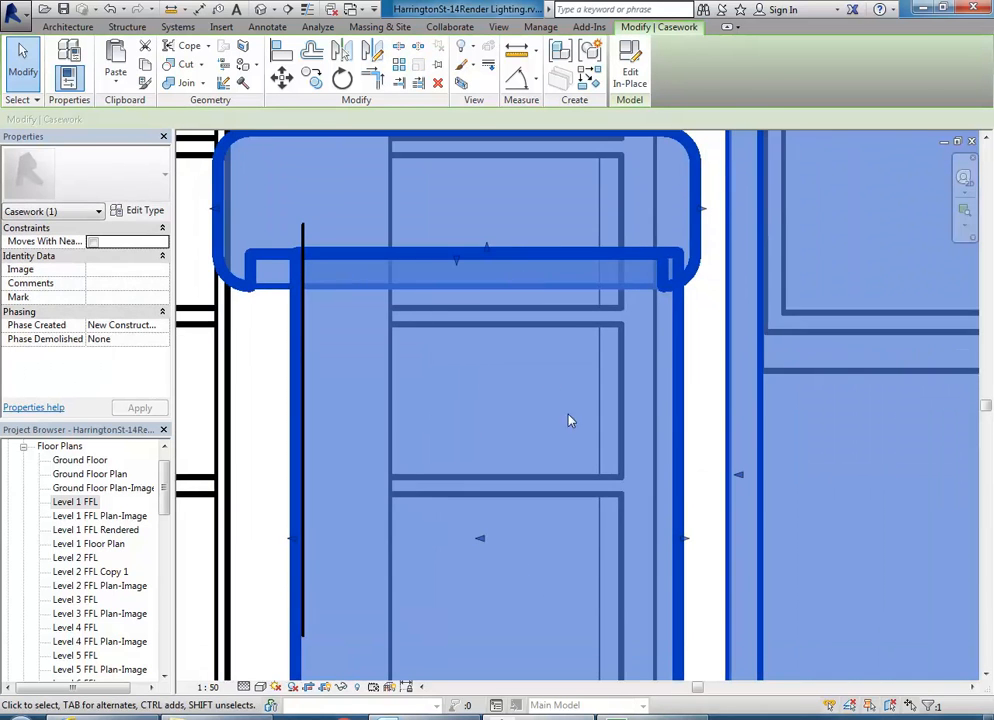
middle_drag(564, 410, 587, 344)
drag(682, 458, 641, 456)
Examine in section how the desk's base meets the underside of the rounded top, and deselect the desk
middle_drag(275, 286, 410, 313)
scroll(410, 313, down, 2)
scroll(408, 250, up, 3)
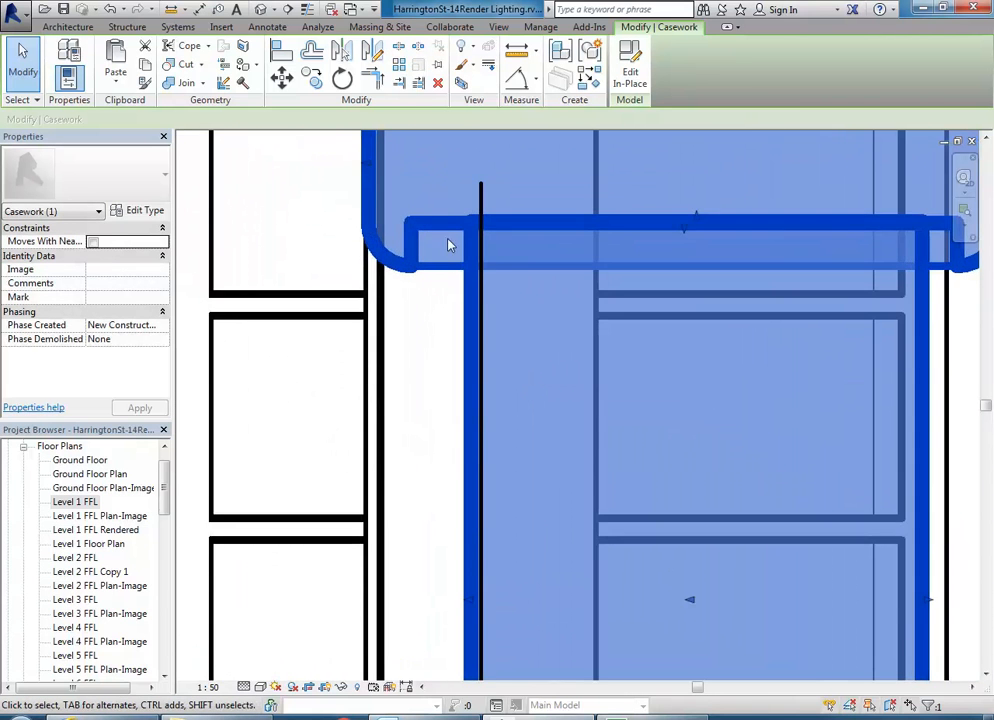
scroll(415, 255, up, 3)
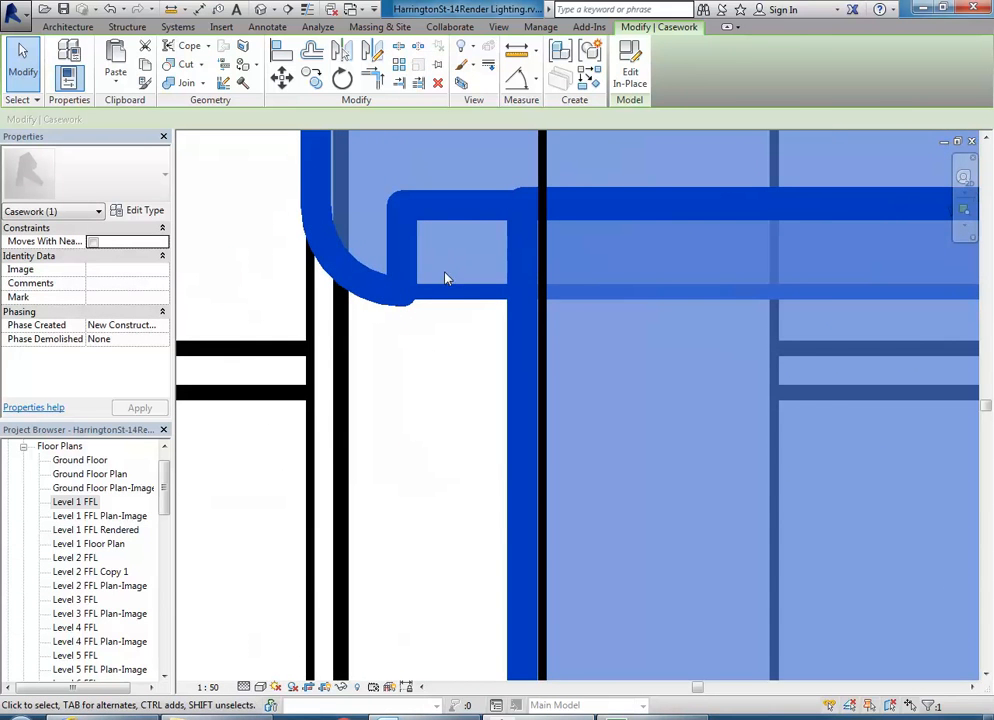
click(424, 364)
scroll(424, 364, down, 3)
scroll(420, 360, down, 1)
scroll(442, 336, down, 5)
middle_drag(505, 390, 479, 390)
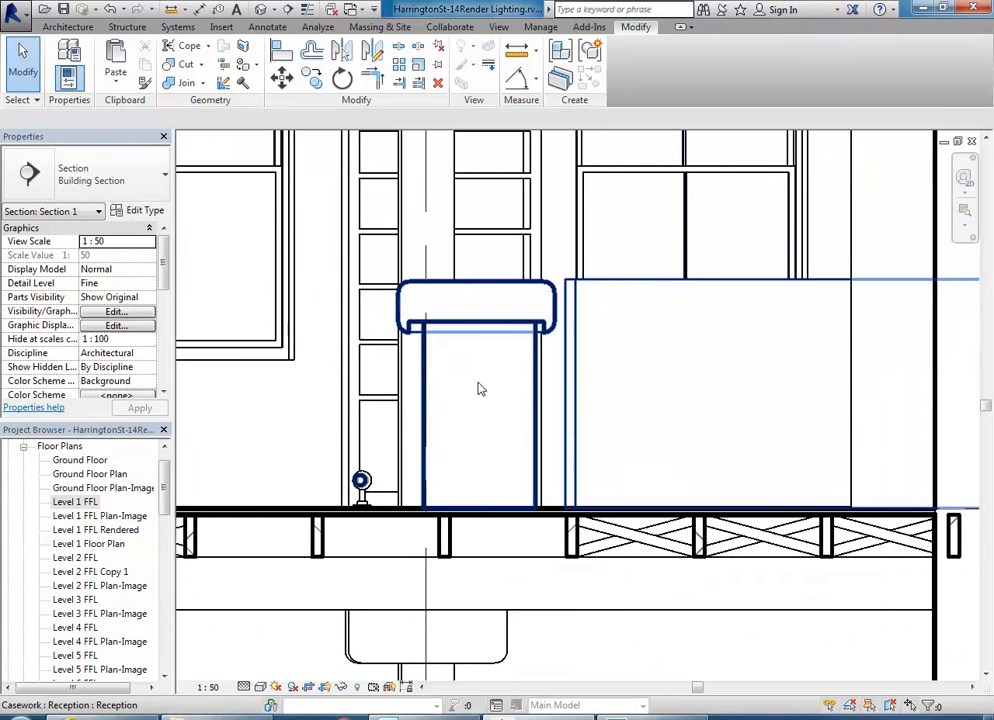
Return to the Level 1 FFL floor plan around the reception desks and bring up the file commands
double_click(88, 503)
scroll(420, 435, up, 8)
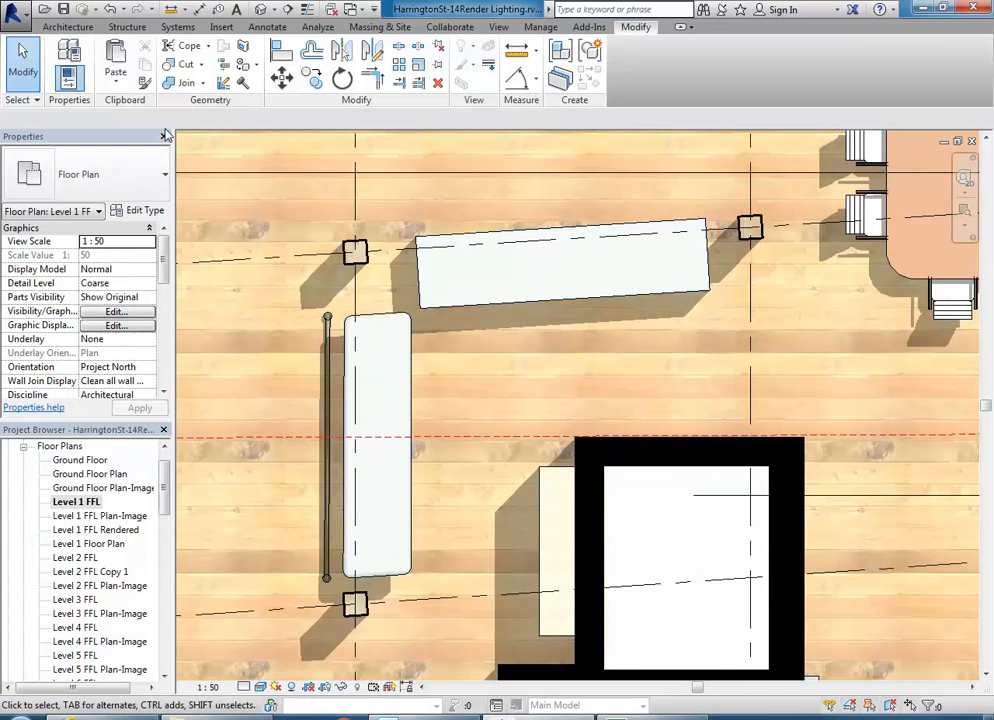
click(14, 26)
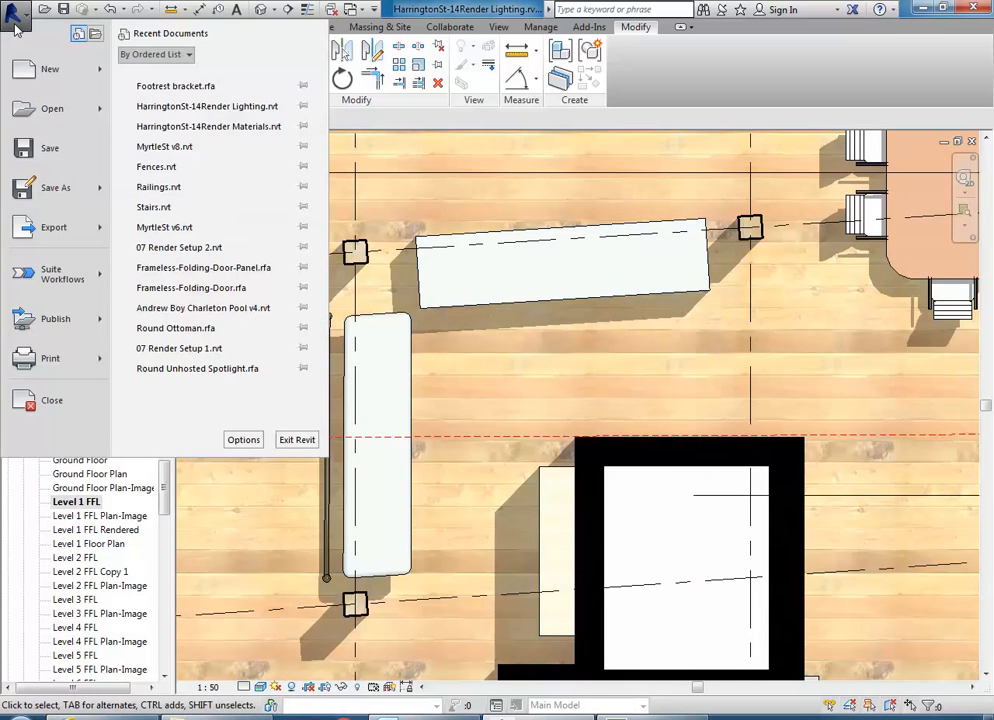
Browse the Lighting Fixtures folder of the Revit Library for a suitable linear light family
click(46, 107)
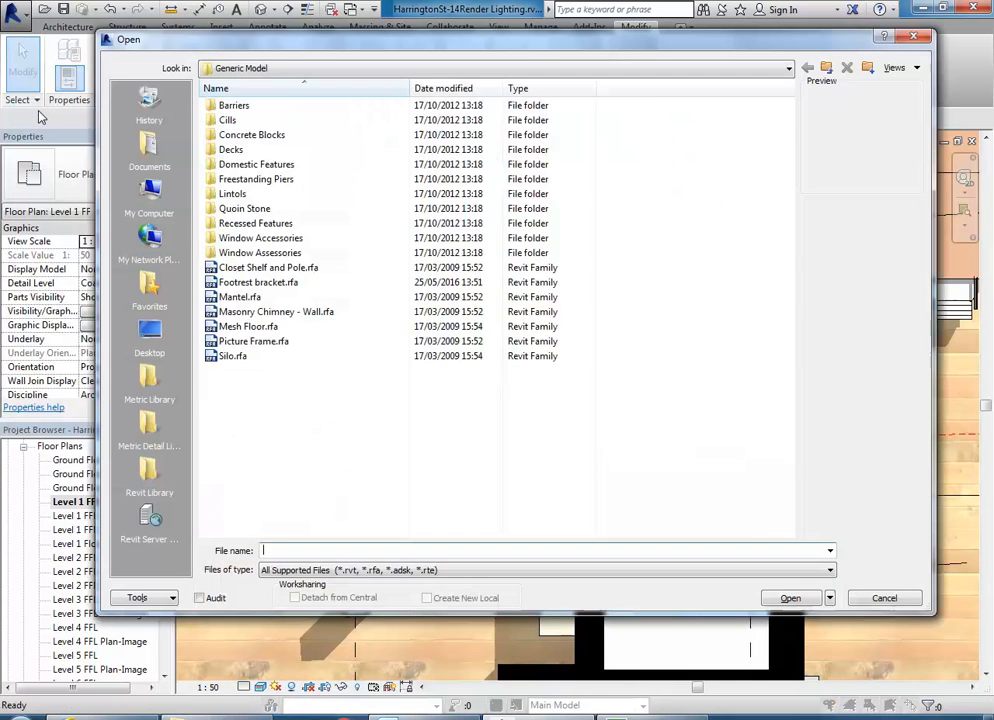
click(145, 475)
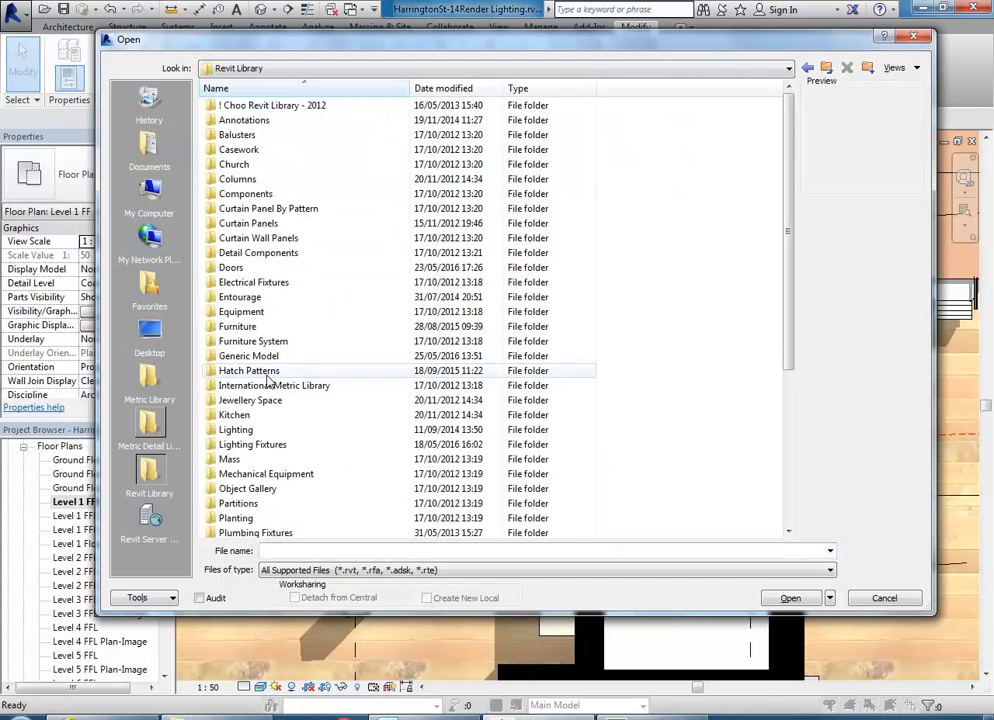
click(256, 432)
double_click(256, 444)
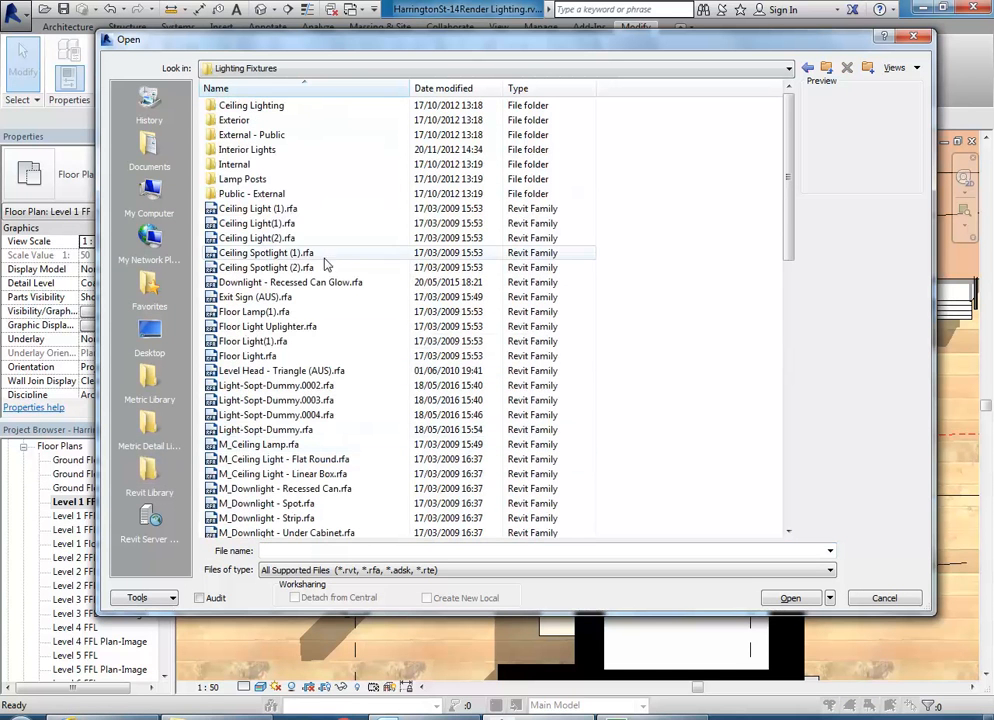
click(294, 372)
scroll(294, 376, down, 15)
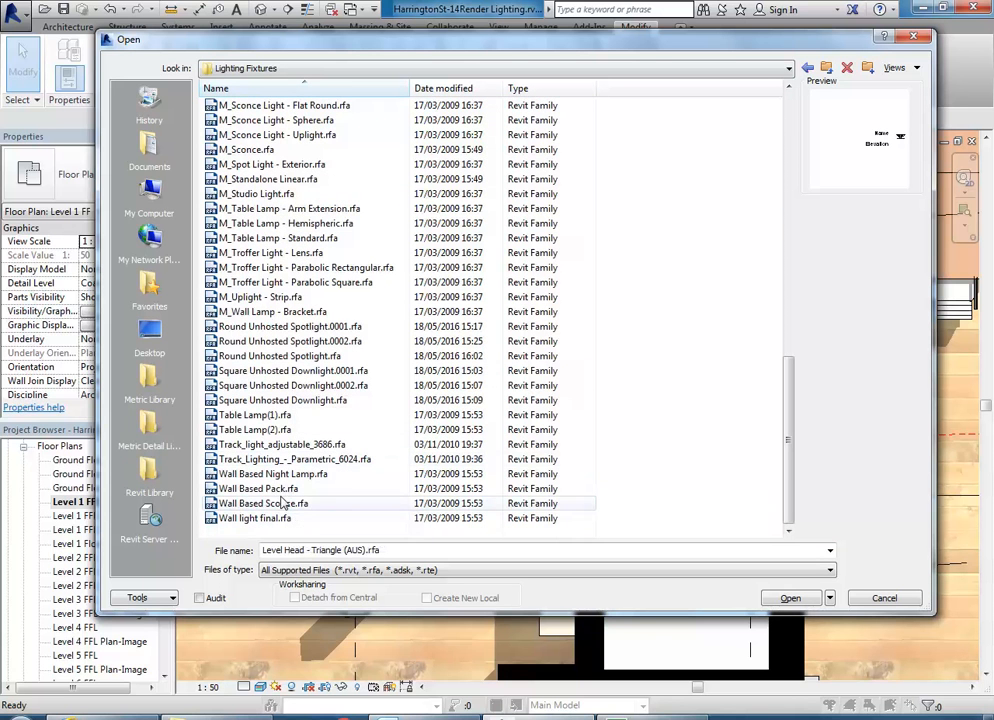
scroll(257, 318, up, 12)
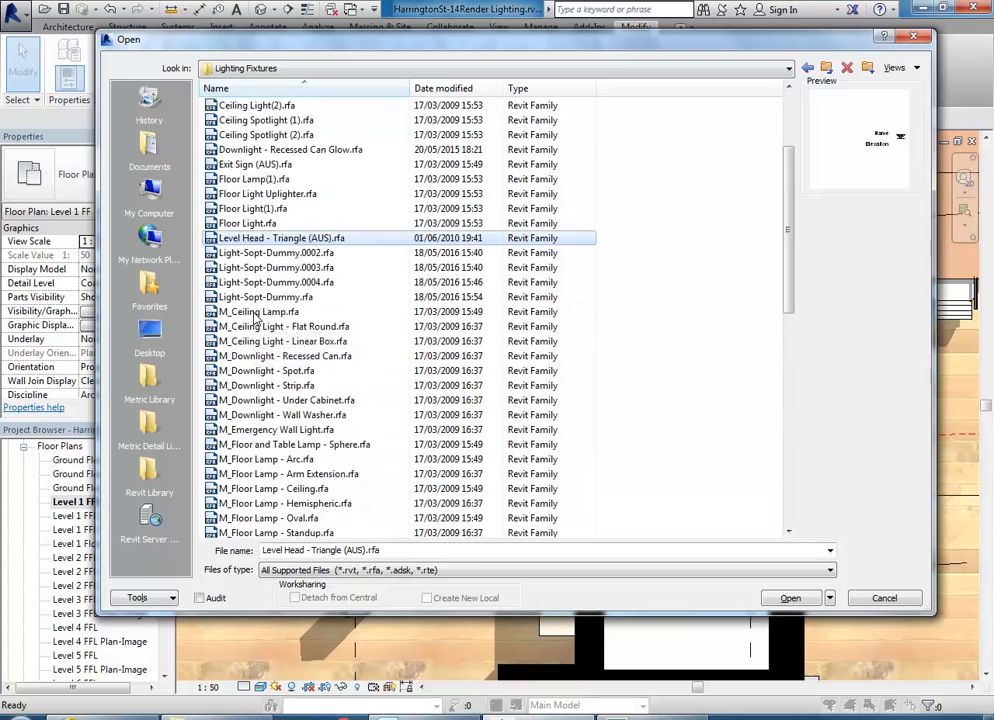
scroll(257, 318, up, 2)
scroll(257, 318, down, 6)
scroll(257, 318, down, 8)
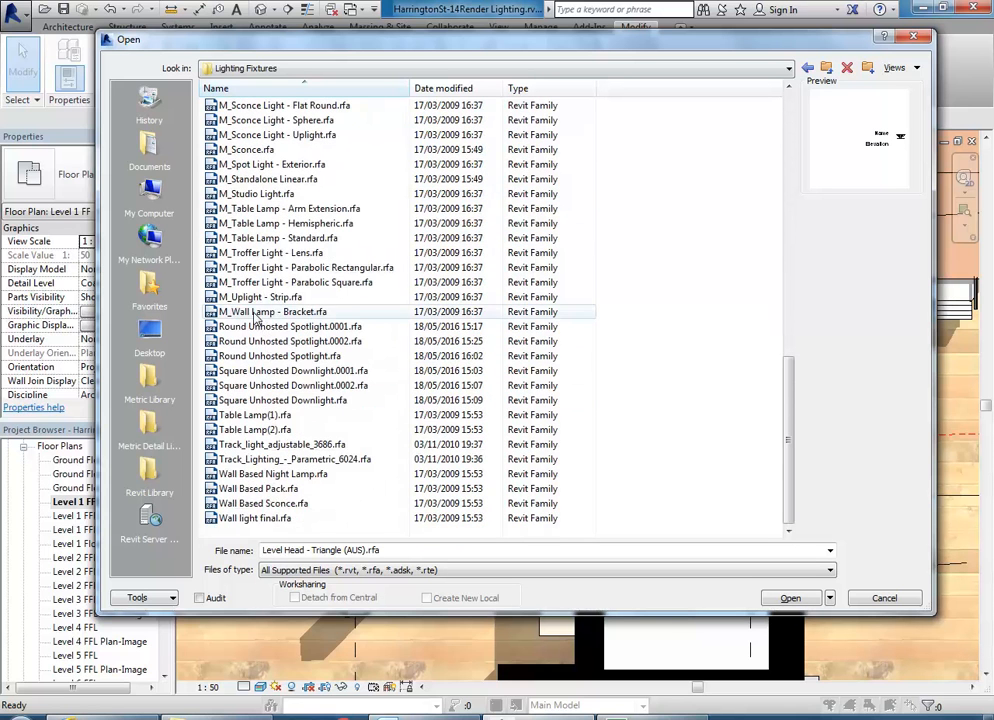
scroll(249, 374, up, 14)
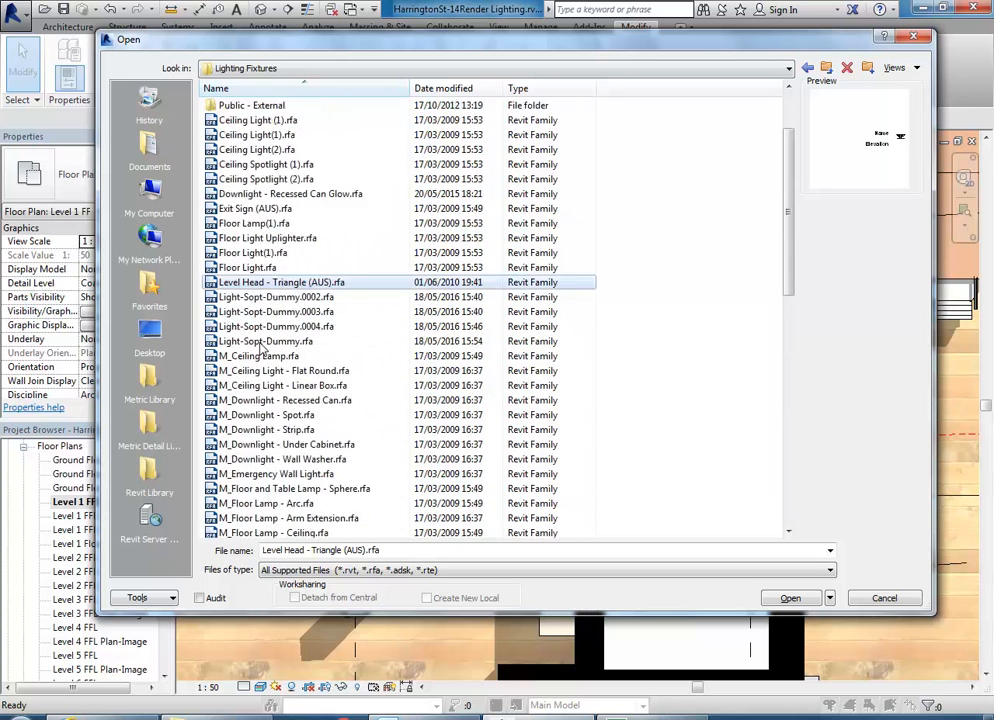
Open the family Standalone Linear.rfa from the Lighting folder of the Revit Library
click(826, 67)
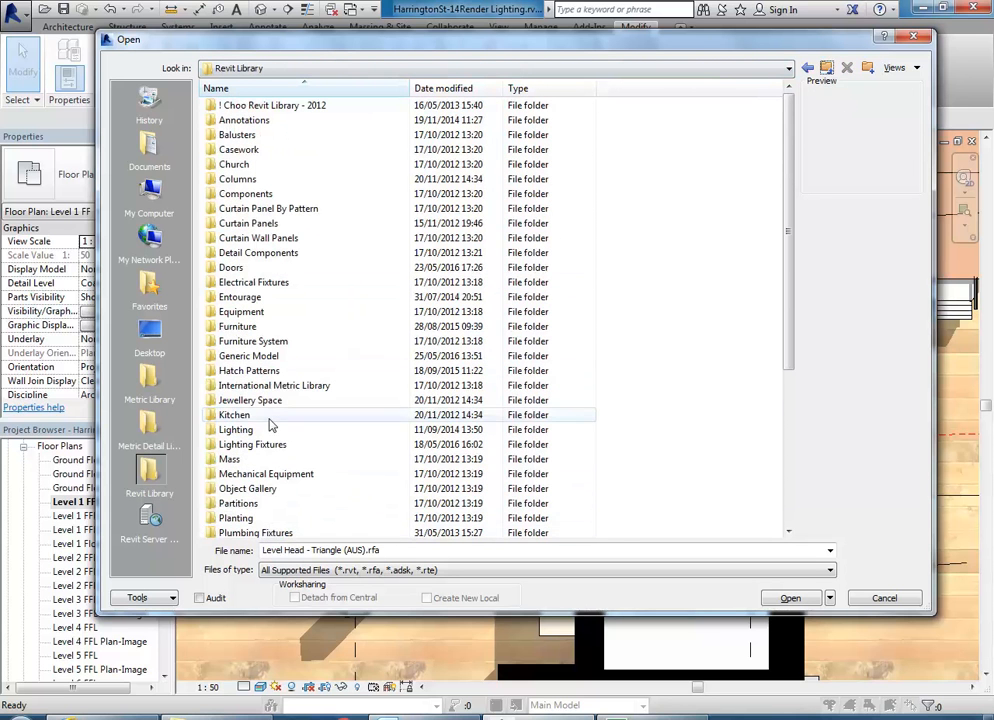
double_click(255, 431)
click(253, 430)
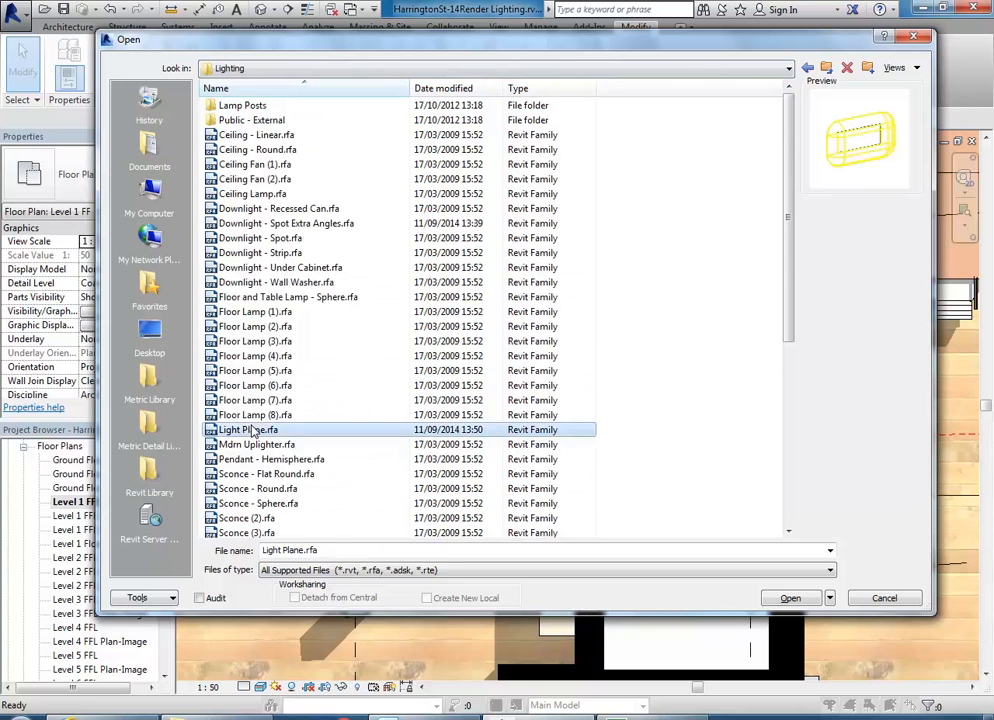
scroll(253, 430, down, 2)
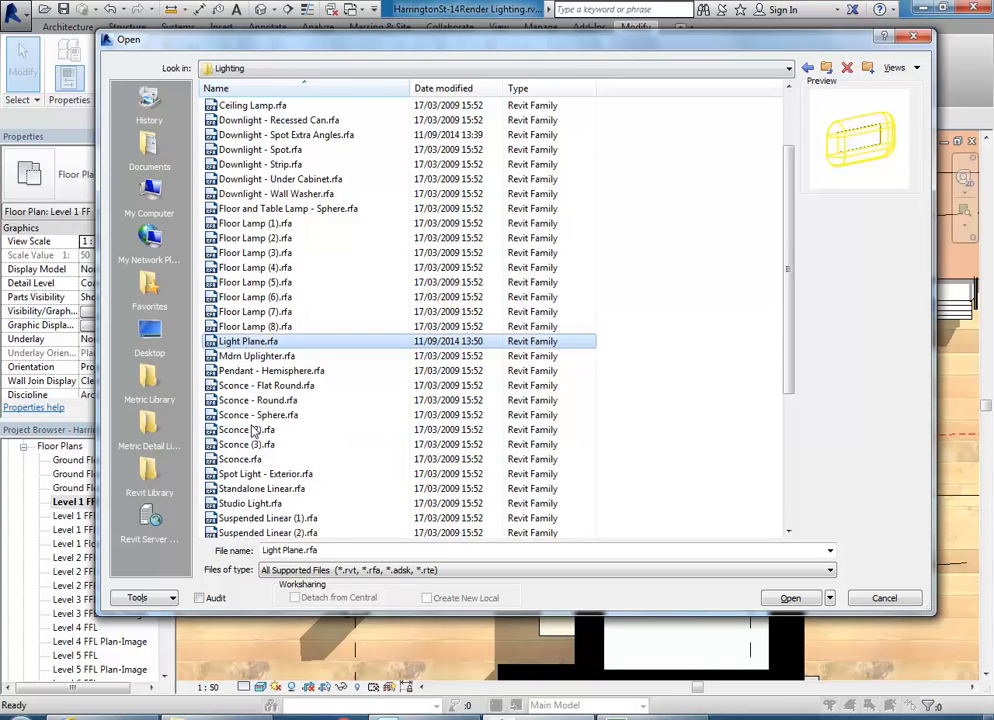
click(245, 490)
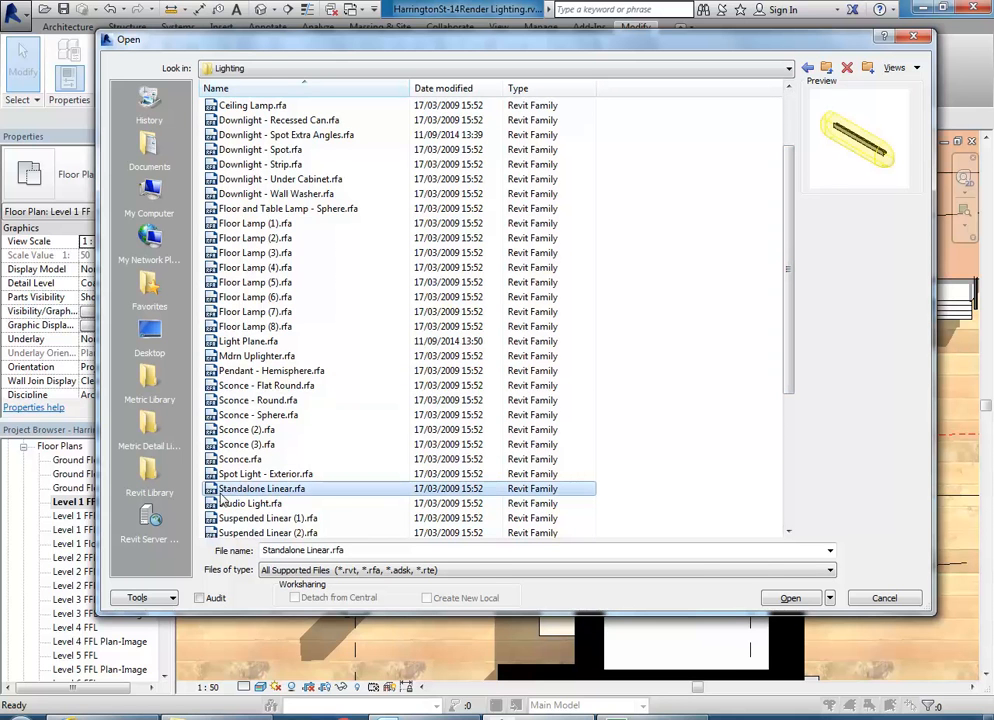
double_click(250, 488)
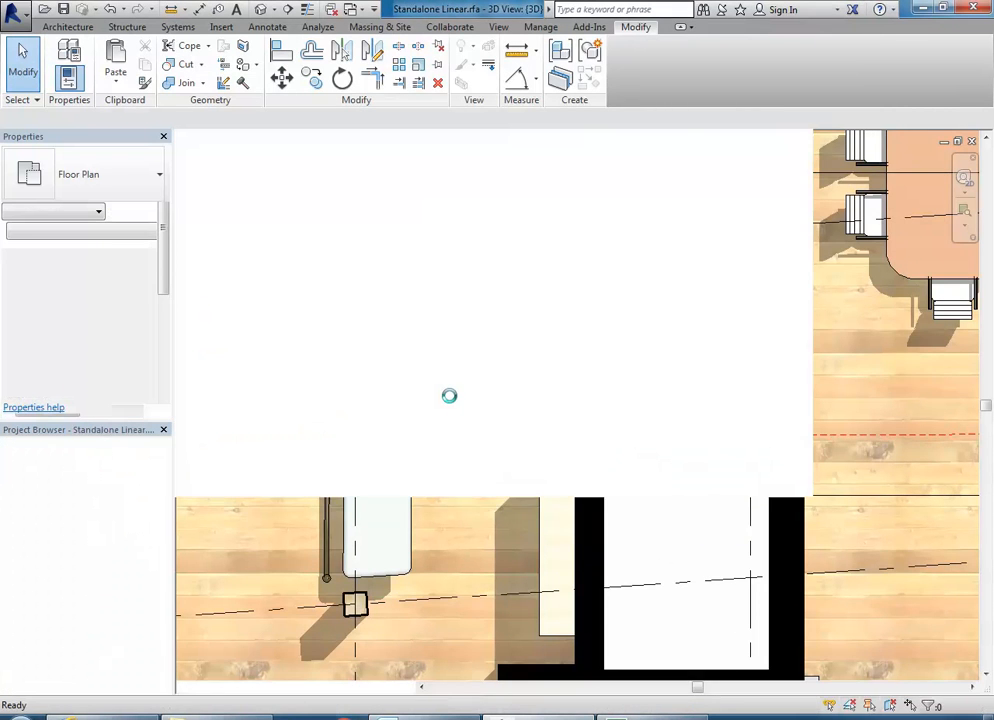
Delete the flat cover panel and the curved reflector pieces of the fixture, keeping only the long channel housing
shift+middle_drag(493, 483, 435, 481)
scroll(437, 390, up, 3)
scroll(547, 531, up, 3)
click(500, 507)
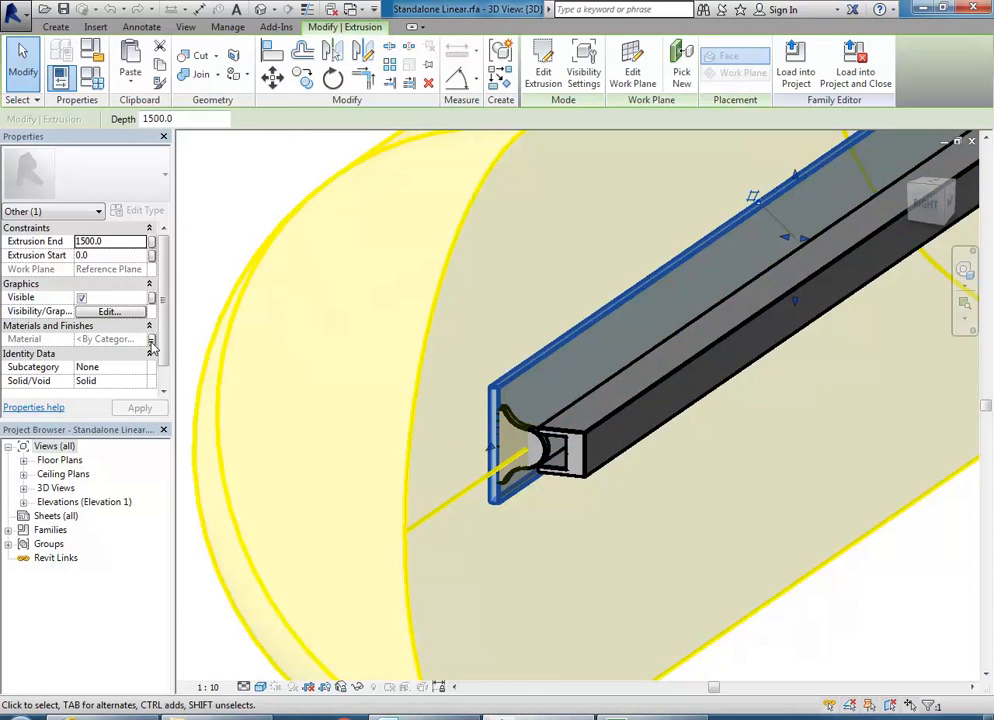
click(476, 511)
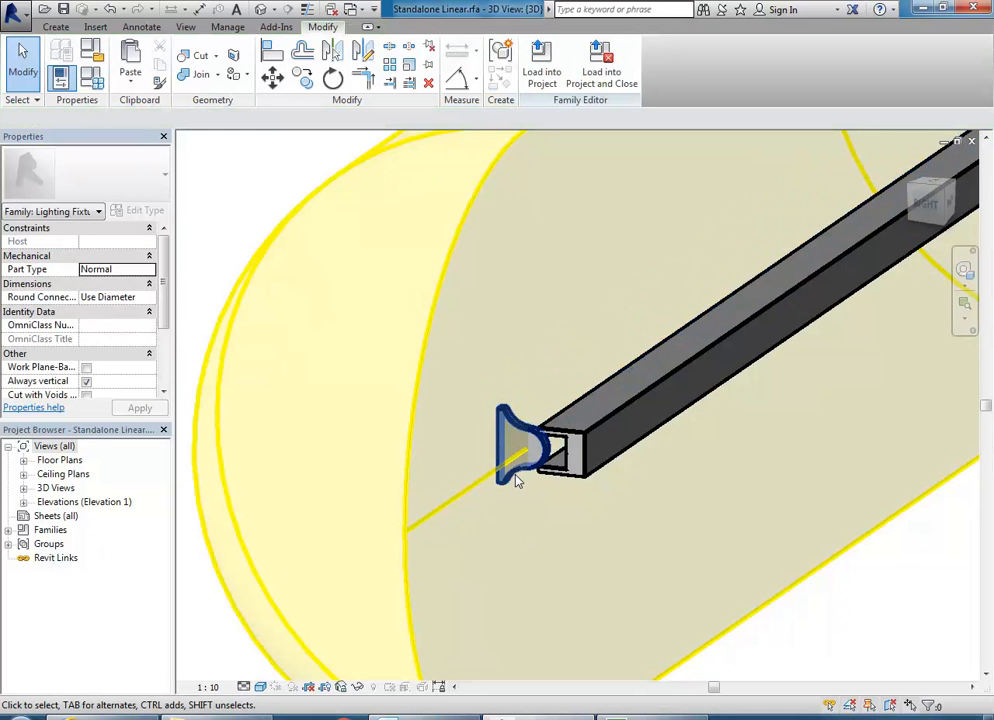
click(510, 477)
click(550, 531)
scroll(556, 546, down, 3)
middle_drag(556, 546, 378, 596)
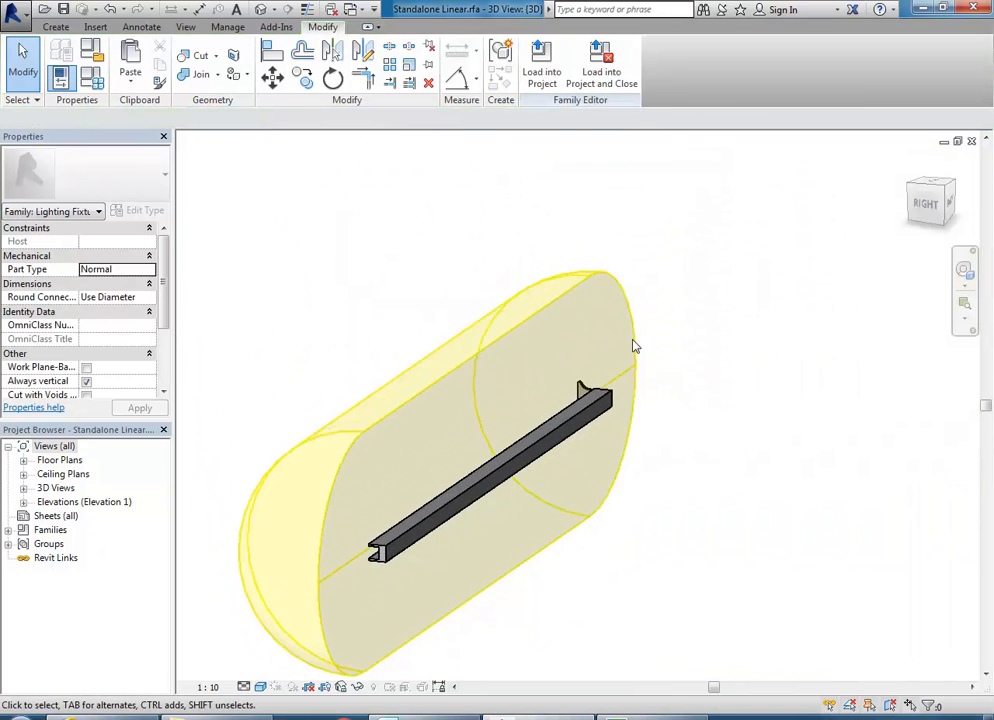
scroll(615, 350, up, 3)
scroll(457, 519, down, 5)
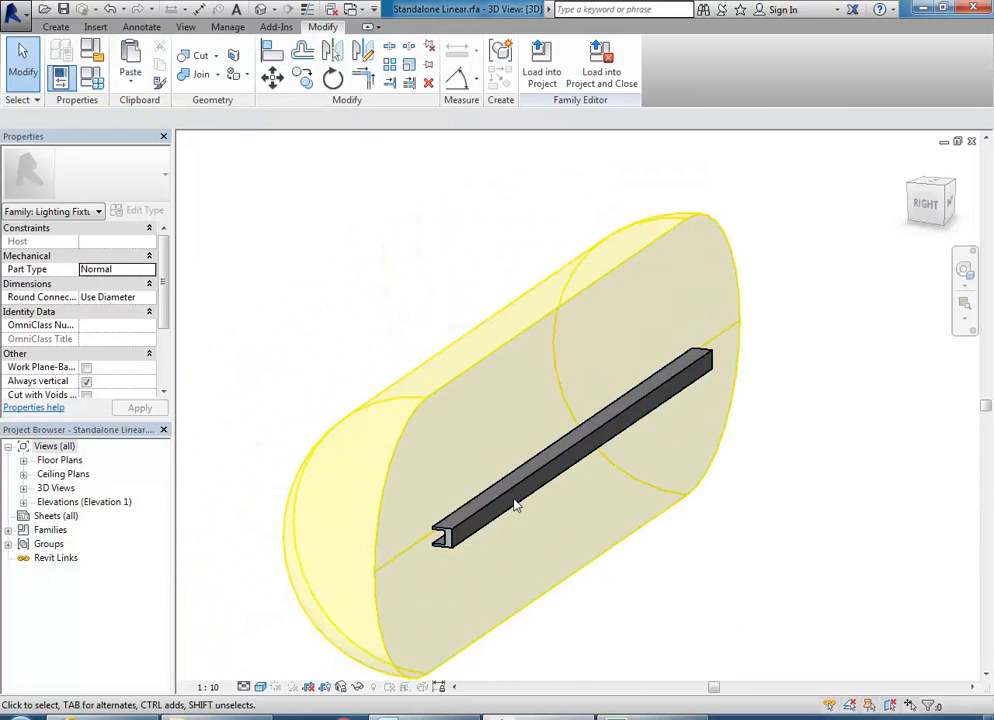
Check which family parameter drives the channel housing's material and review the family's type parameters
click(505, 499)
scroll(460, 515, up, 2)
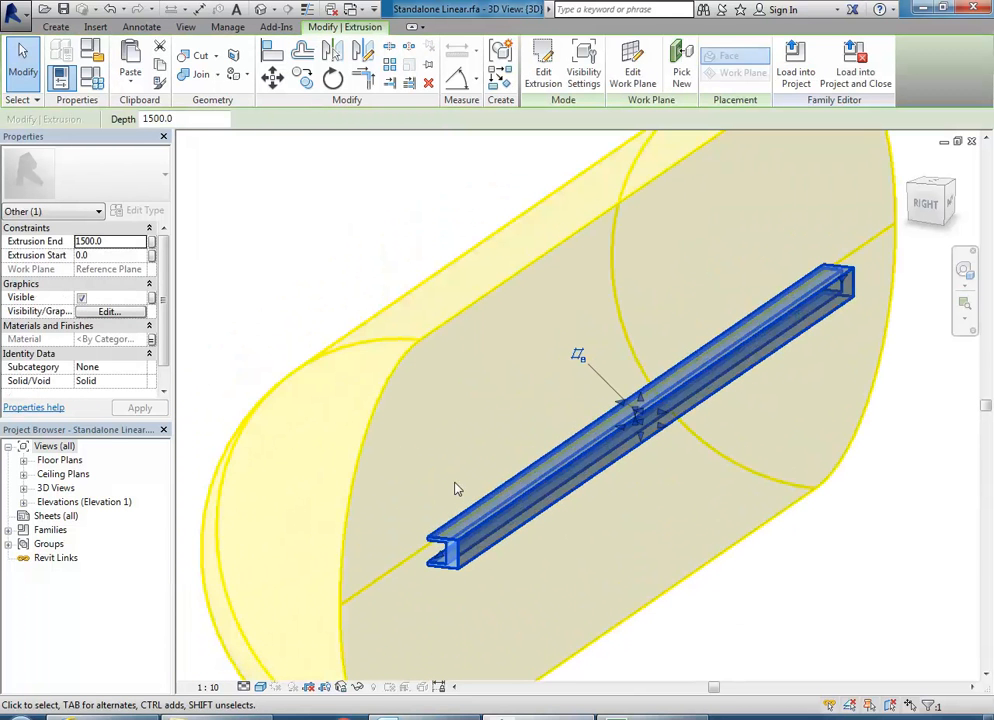
click(151, 341)
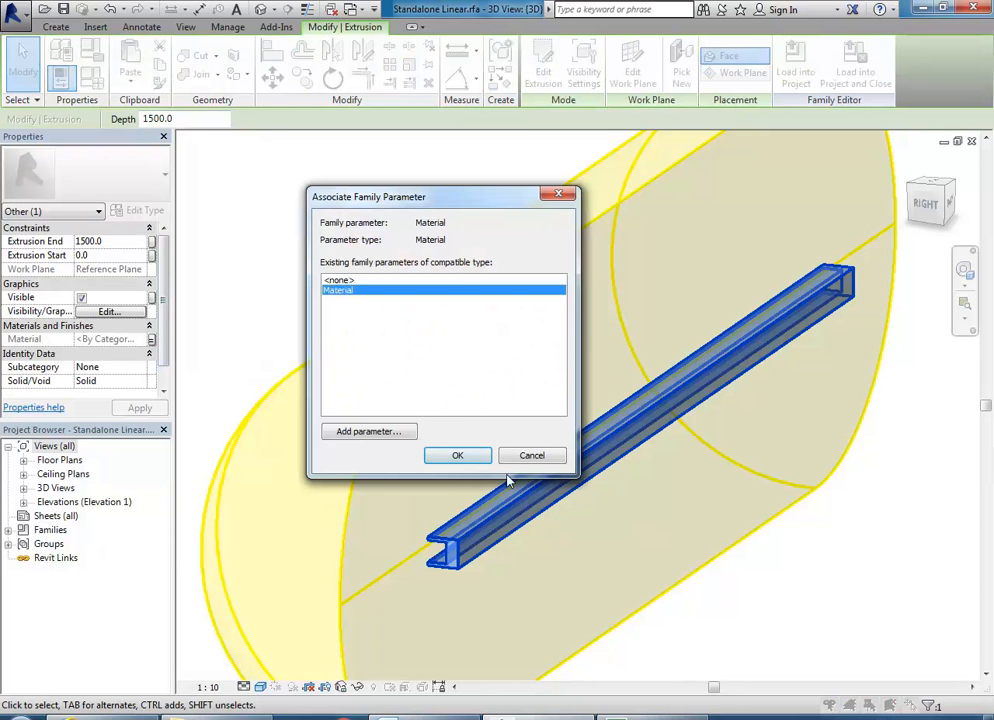
click(535, 462)
scroll(344, 259, down, 2)
click(328, 264)
scroll(329, 270, down, 2)
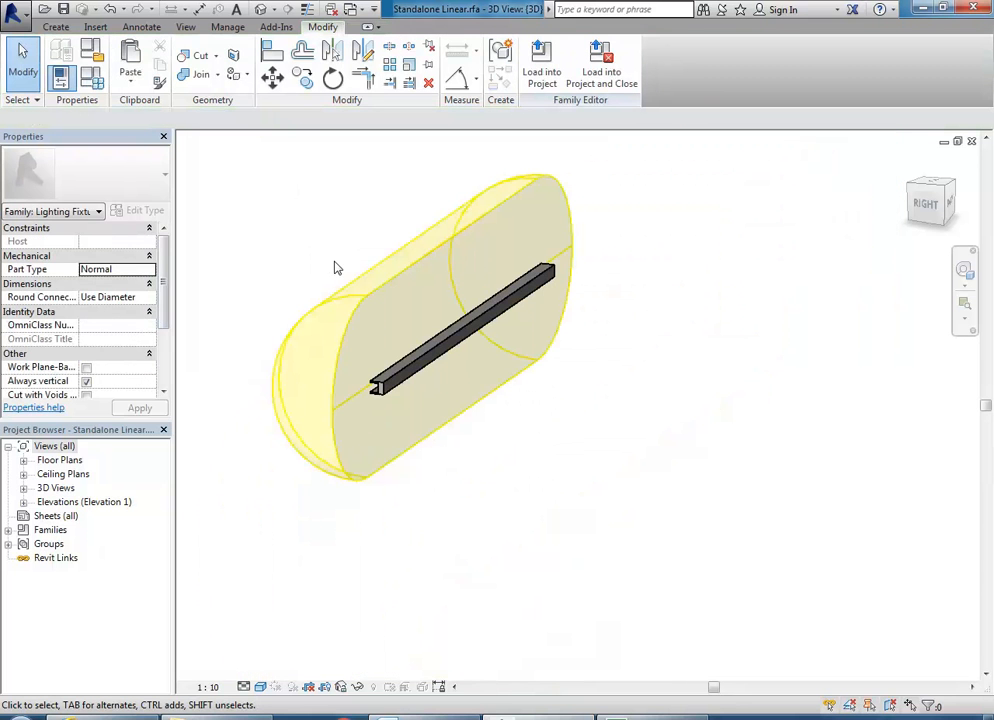
click(95, 82)
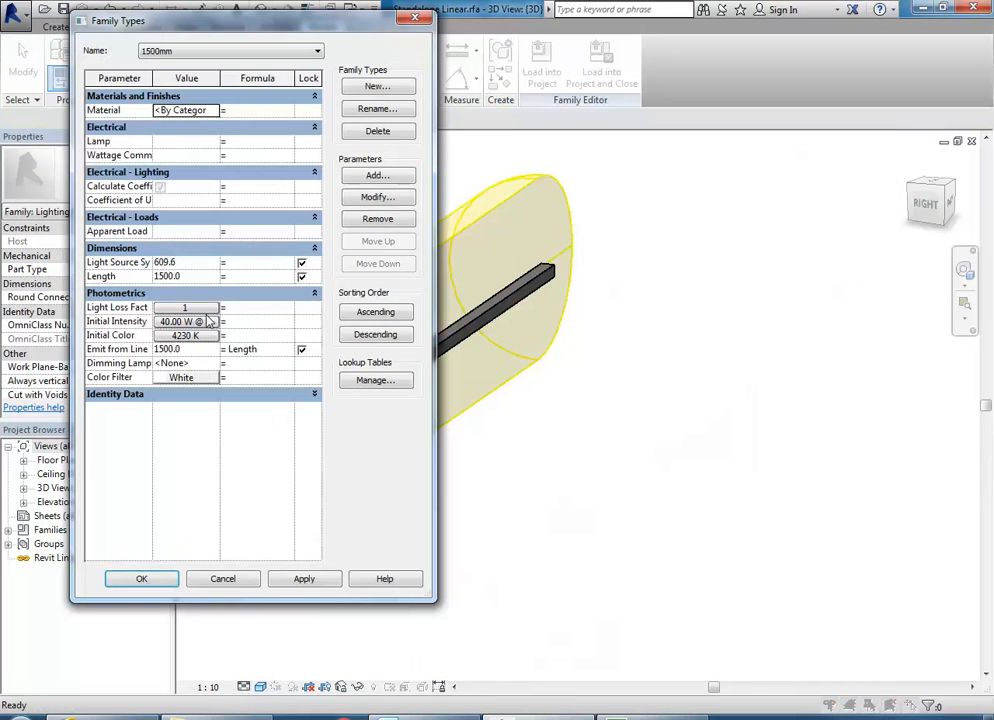
click(242, 580)
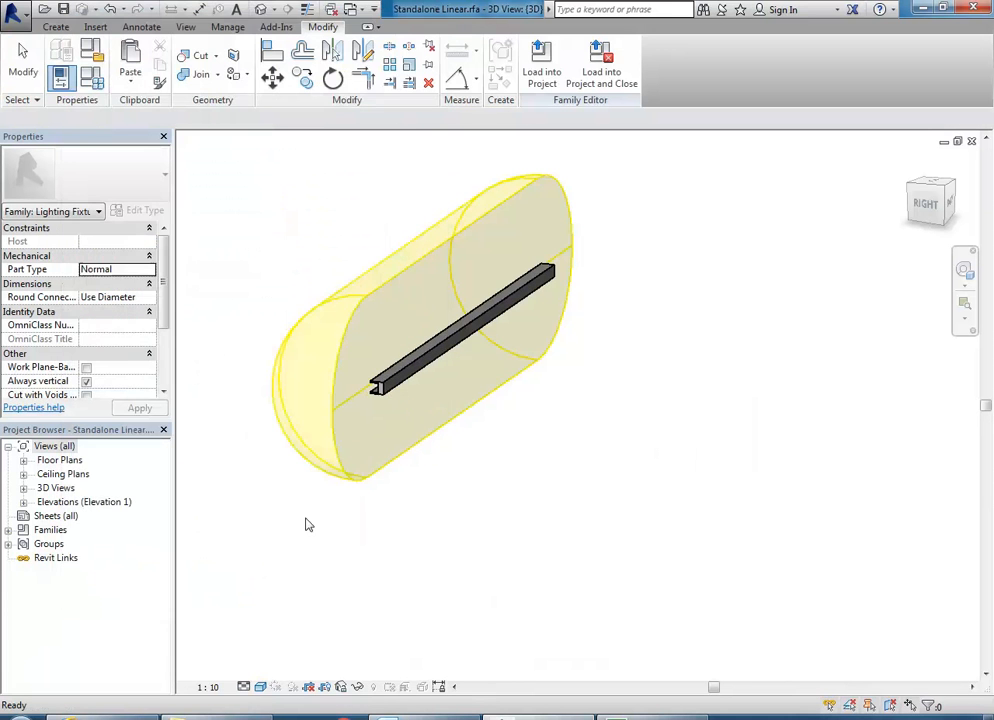
Select the channel housing extrusion and show its end profile in the Left elevation
shift+middle_drag(315, 410, 522, 451)
shift+middle_drag(344, 430, 278, 407)
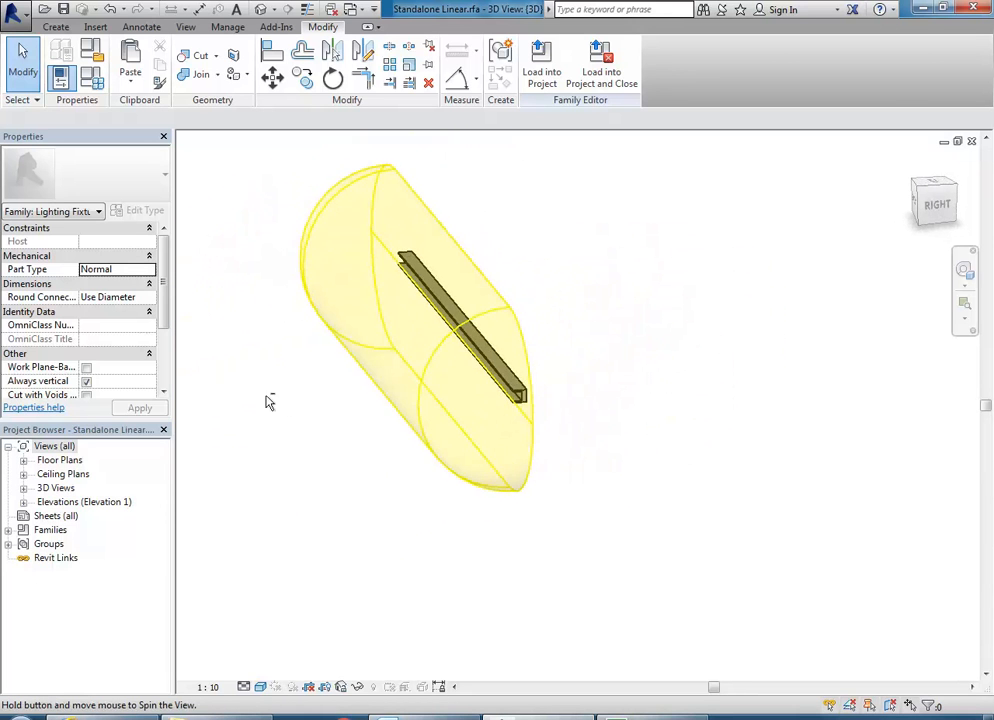
scroll(490, 416, up, 2)
shift+middle_drag(507, 413, 470, 413)
scroll(397, 413, up, 3)
click(405, 416)
shift+middle_drag(344, 421, 400, 365)
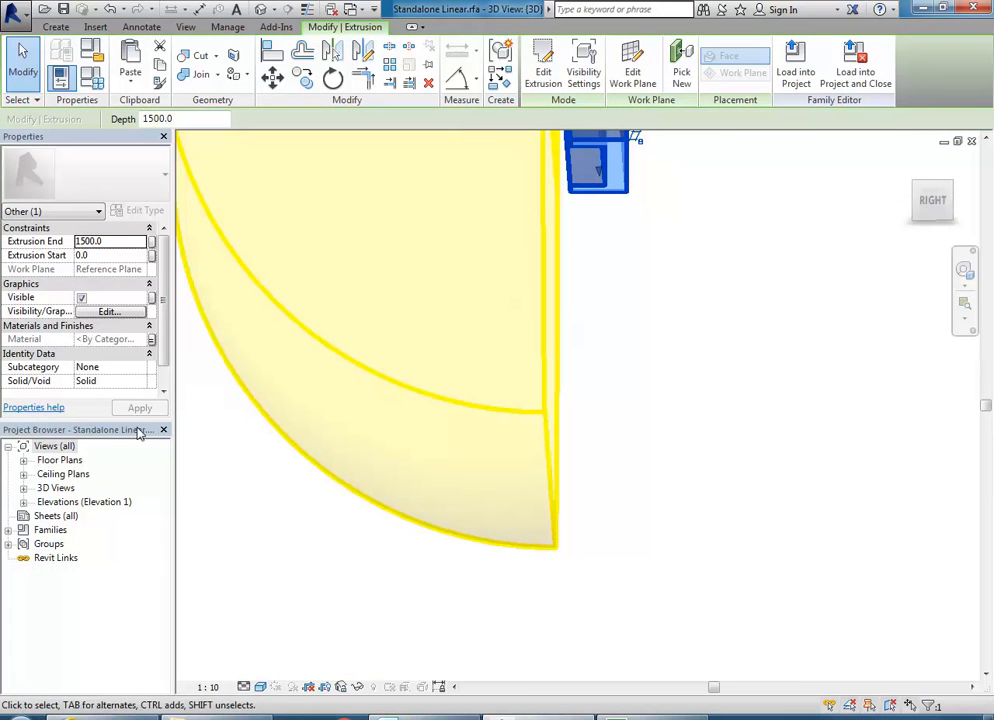
double_click(66, 503)
double_click(64, 530)
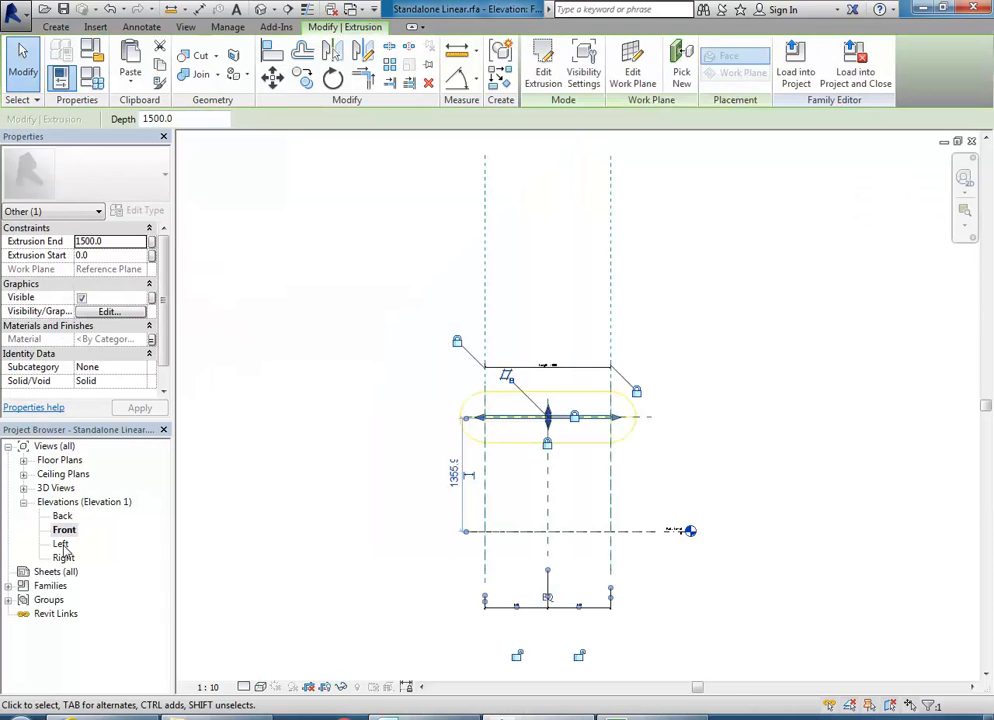
double_click(61, 544)
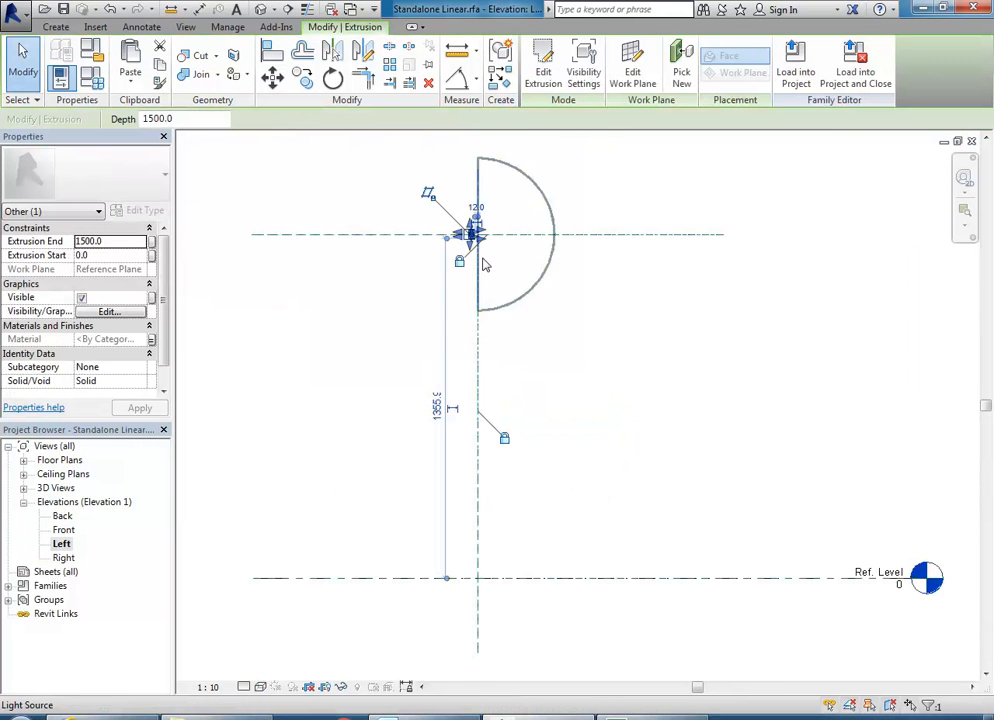
scroll(484, 270, up, 6)
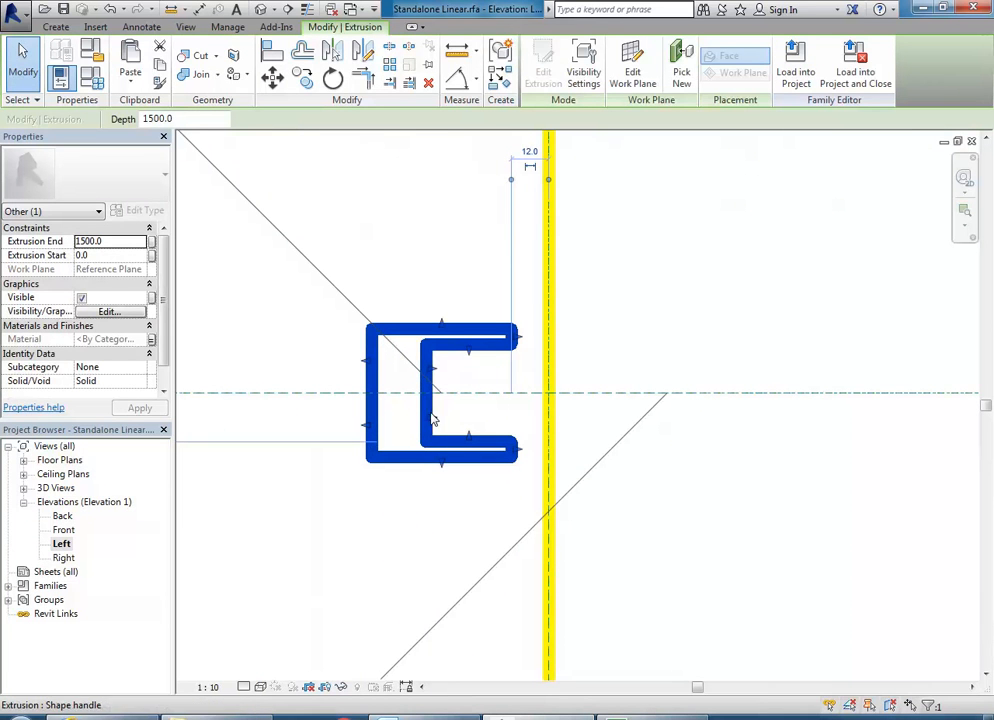
Edit the housing extrusion's sketch and delete all lines of its C-shaped profile
click(541, 77)
drag(336, 335, 550, 550)
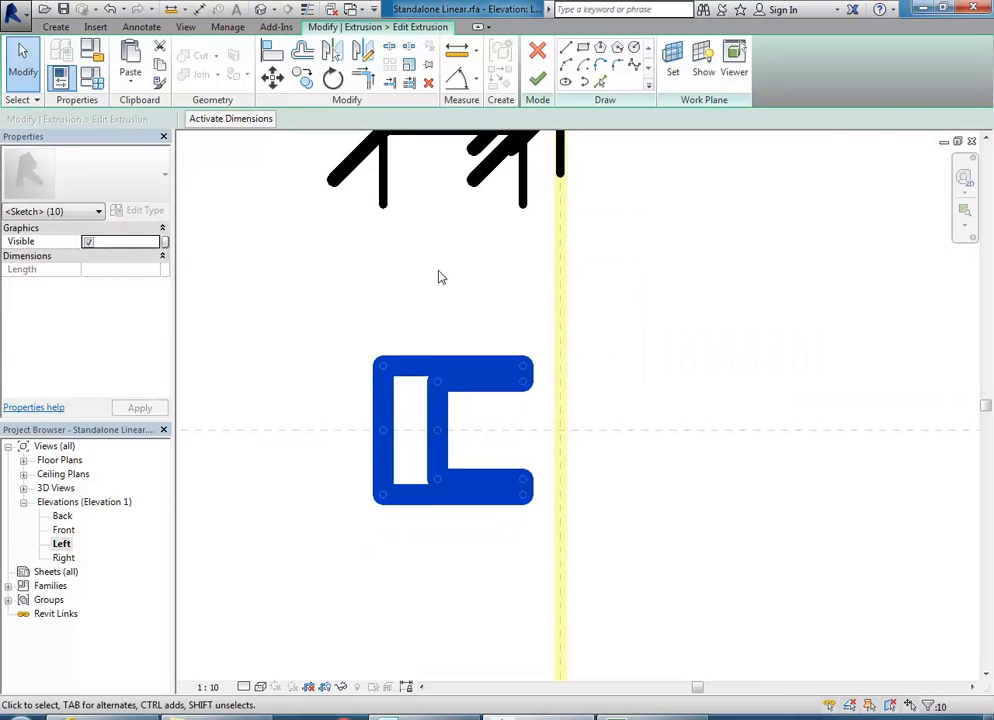
scroll(428, 406, down, 3)
key(Delete)
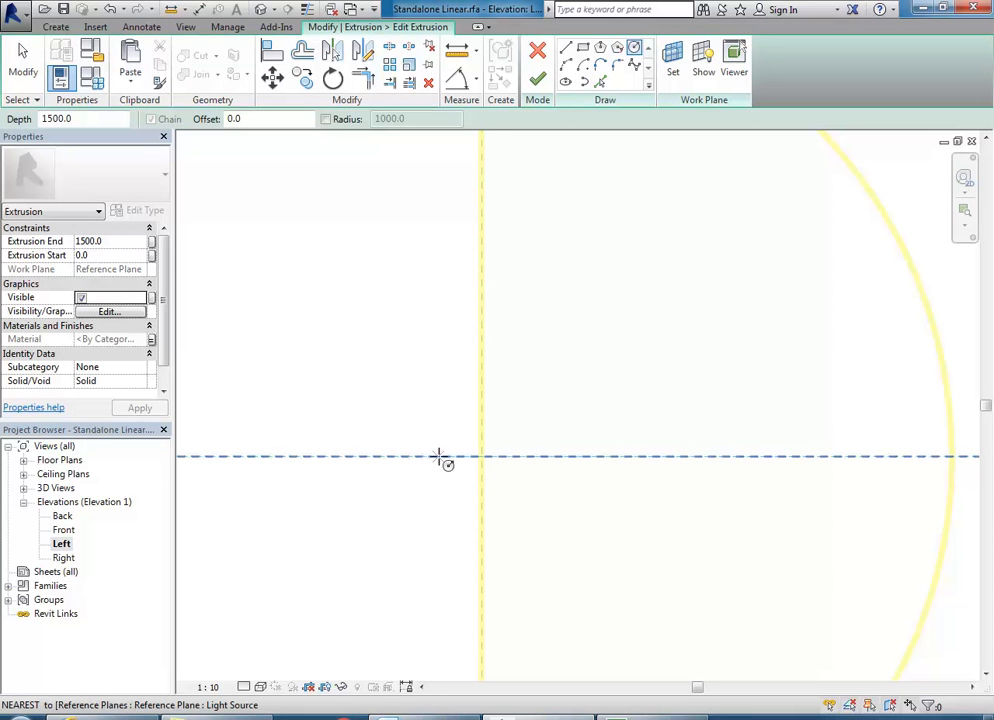
Sketch a circle of 20 mm radius on the horizontal reference plane, just outside the light source's flat face, and finish the extrusion
click(437, 457)
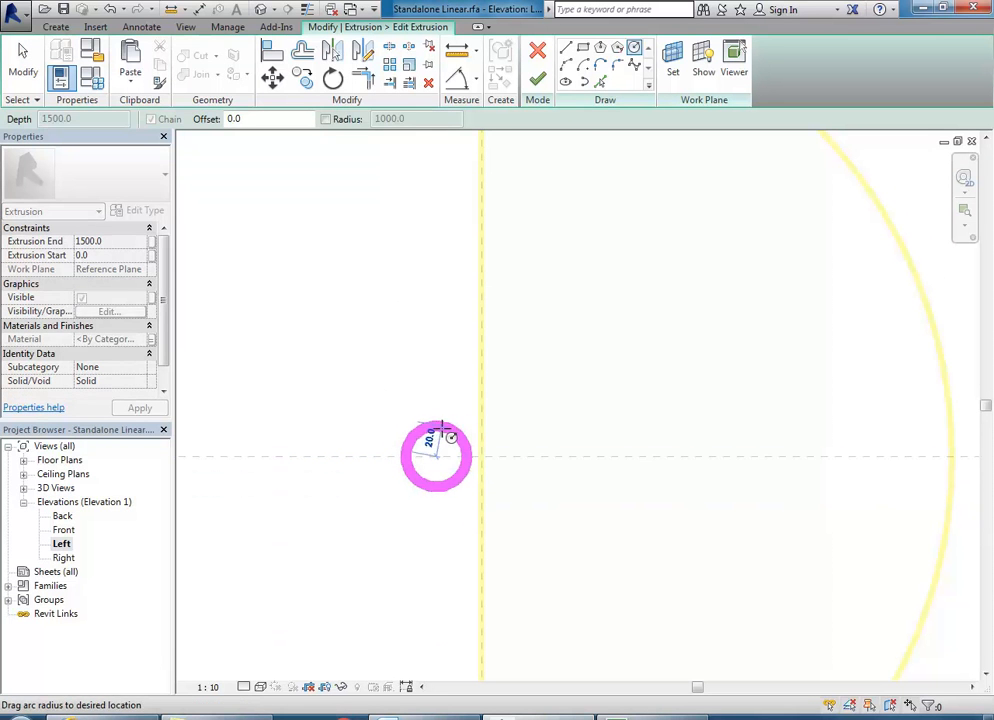
click(441, 428)
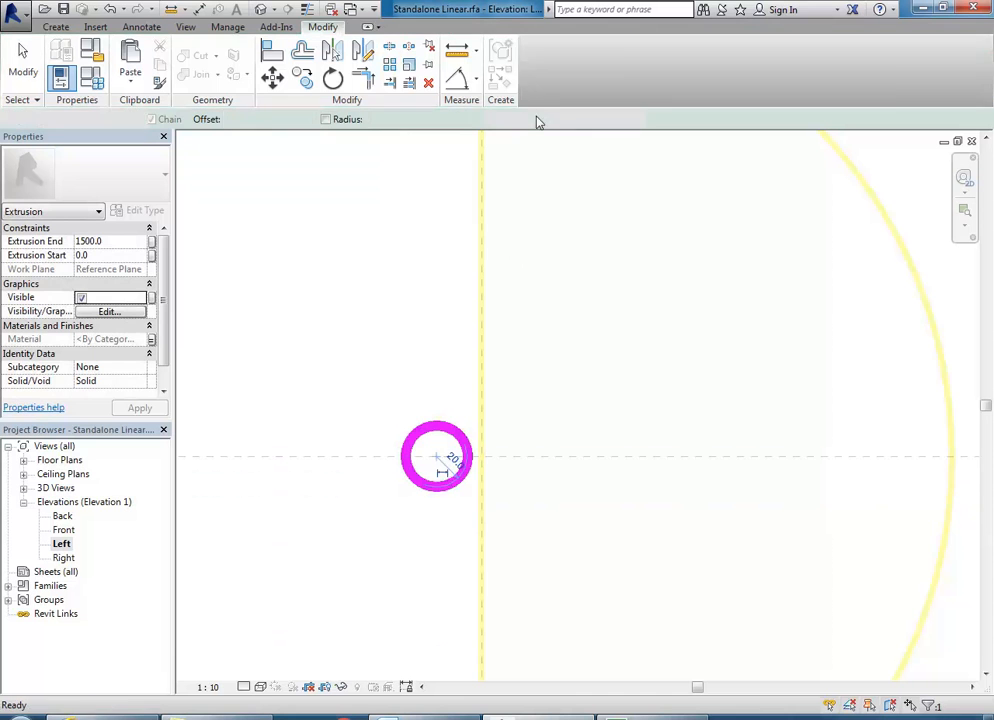
click(538, 79)
click(343, 533)
scroll(344, 532, down, 4)
middle_drag(382, 452, 441, 453)
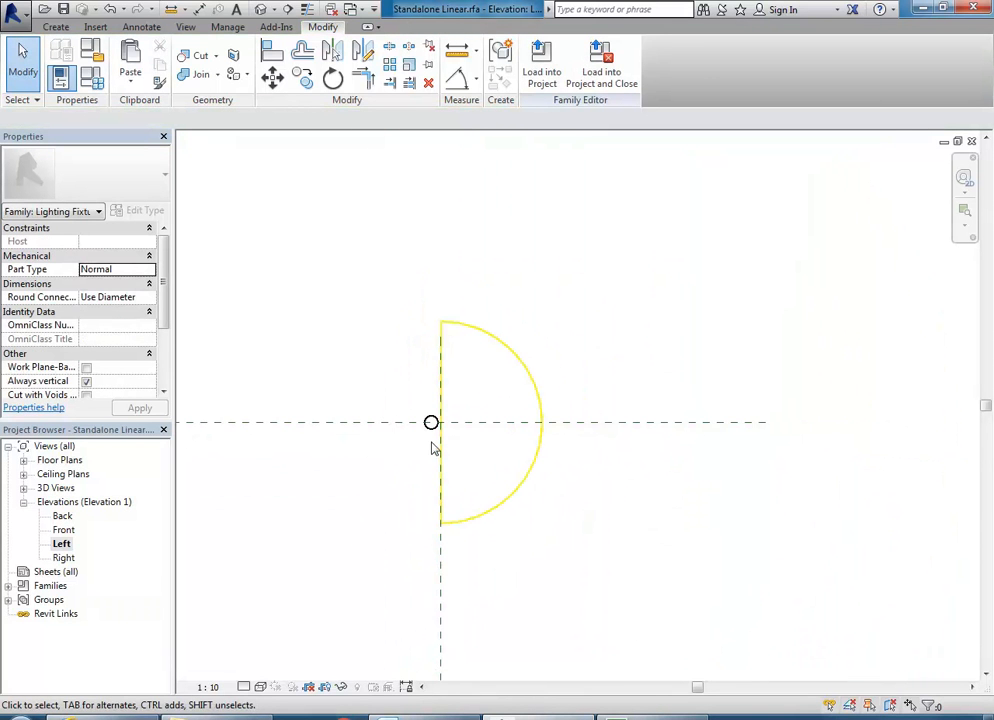
Select the light source in the 3D view and review its light source definition without changing it
double_click(60, 488)
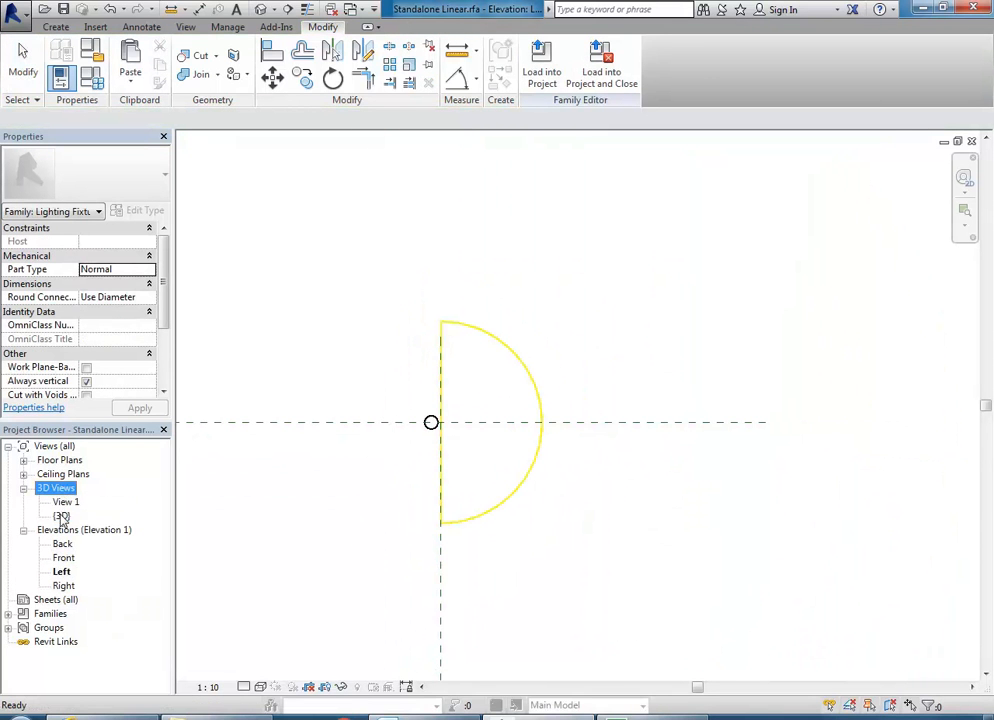
double_click(62, 516)
scroll(524, 470, down, 4)
shift+middle_drag(452, 460, 547, 516)
click(552, 515)
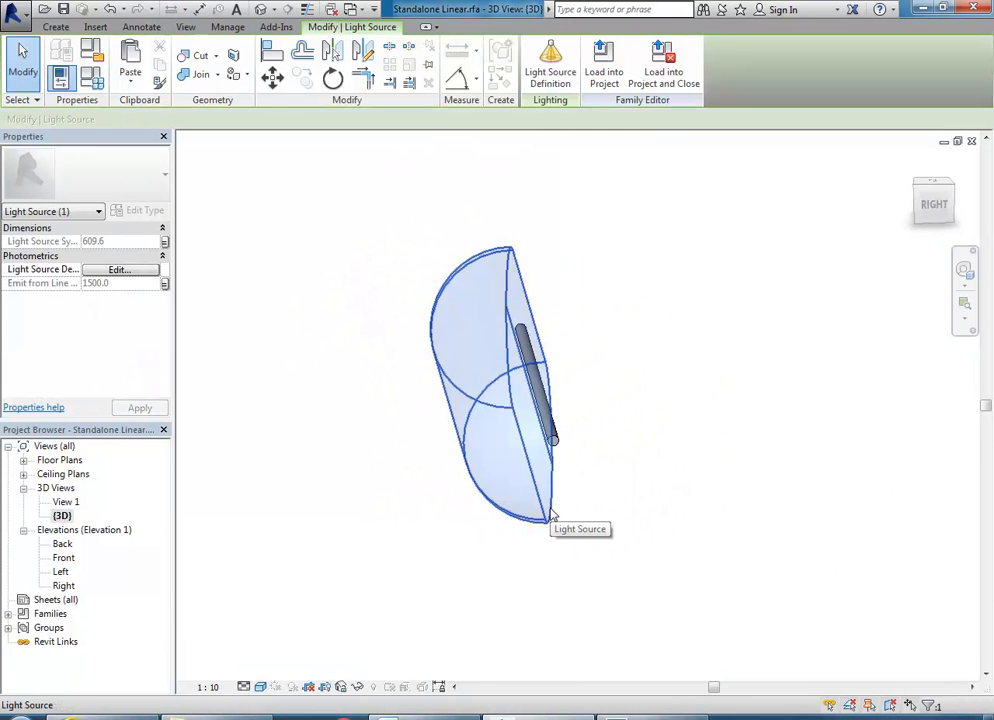
scroll(550, 514, up, 2)
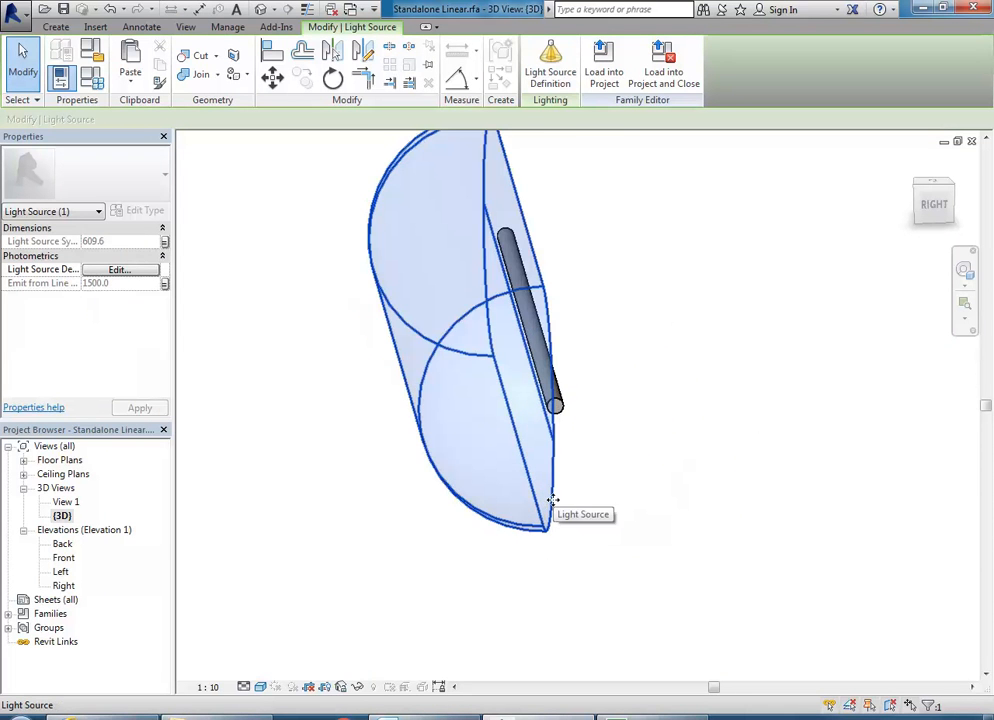
click(550, 68)
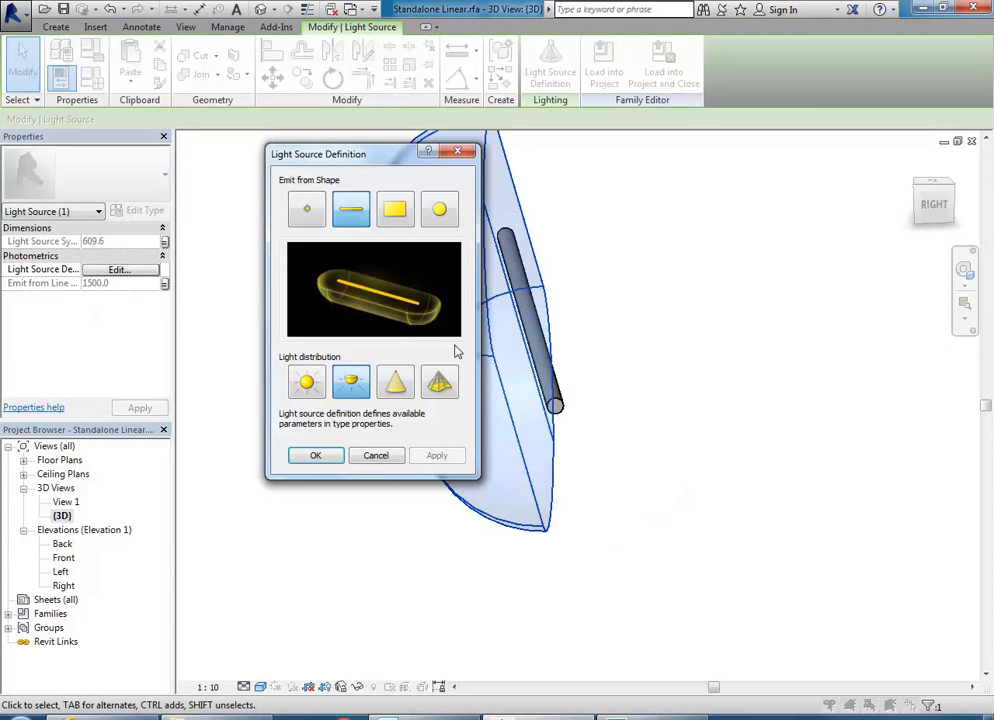
click(362, 457)
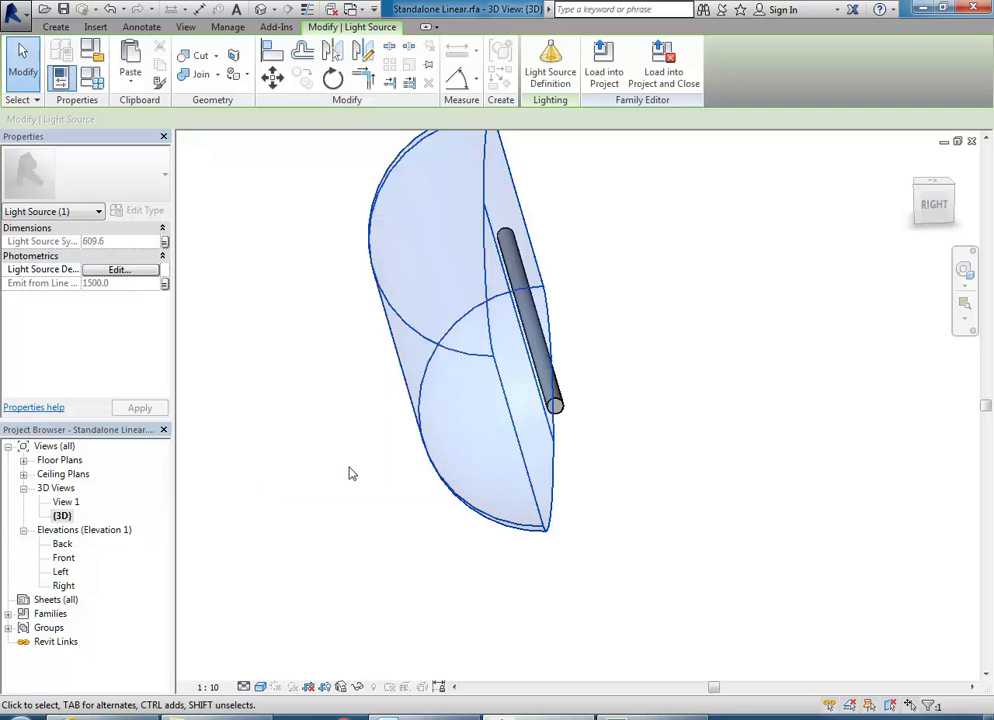
In the Left elevation, unlock the light source's two alignment constraints and rotate it 90° clockwise so its dome faces downward
double_click(63, 557)
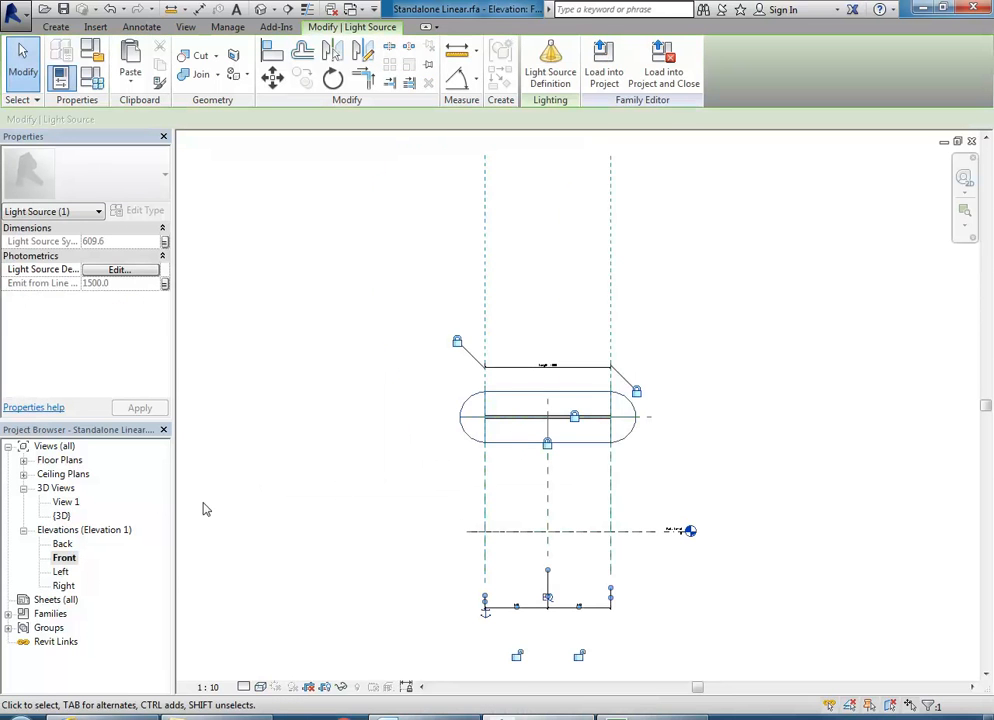
double_click(68, 572)
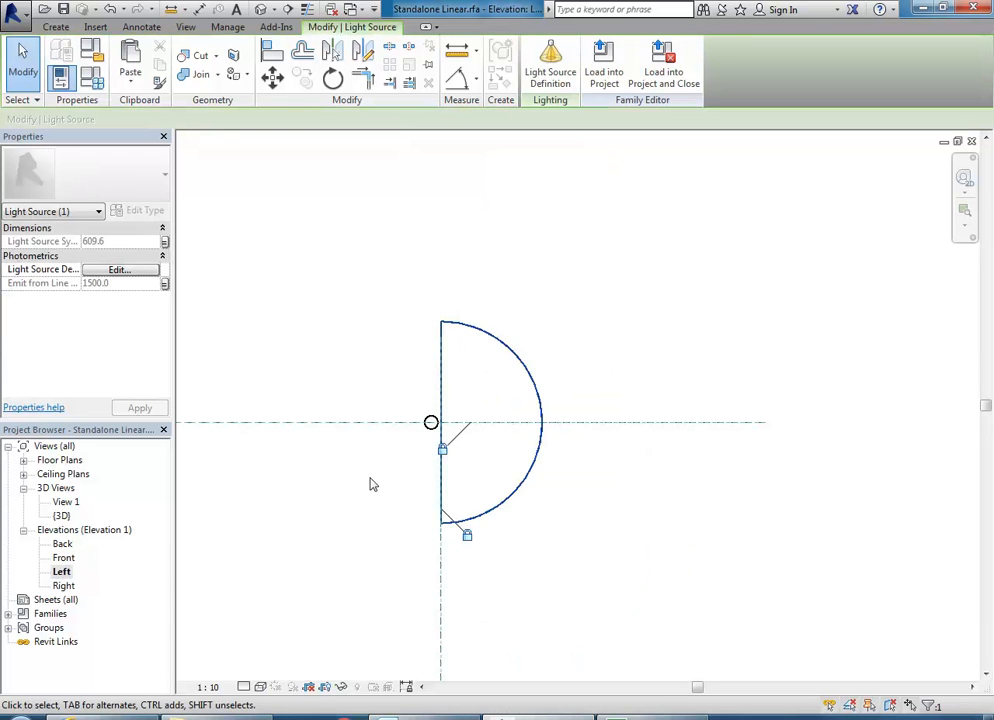
scroll(378, 479, down, 3)
mouse_move(385, 479)
middle_down()
mouse_move(395, 382)
mouse_move(393, 479)
mouse_move(398, 460)
middle_up()
scroll(406, 426, up, 4)
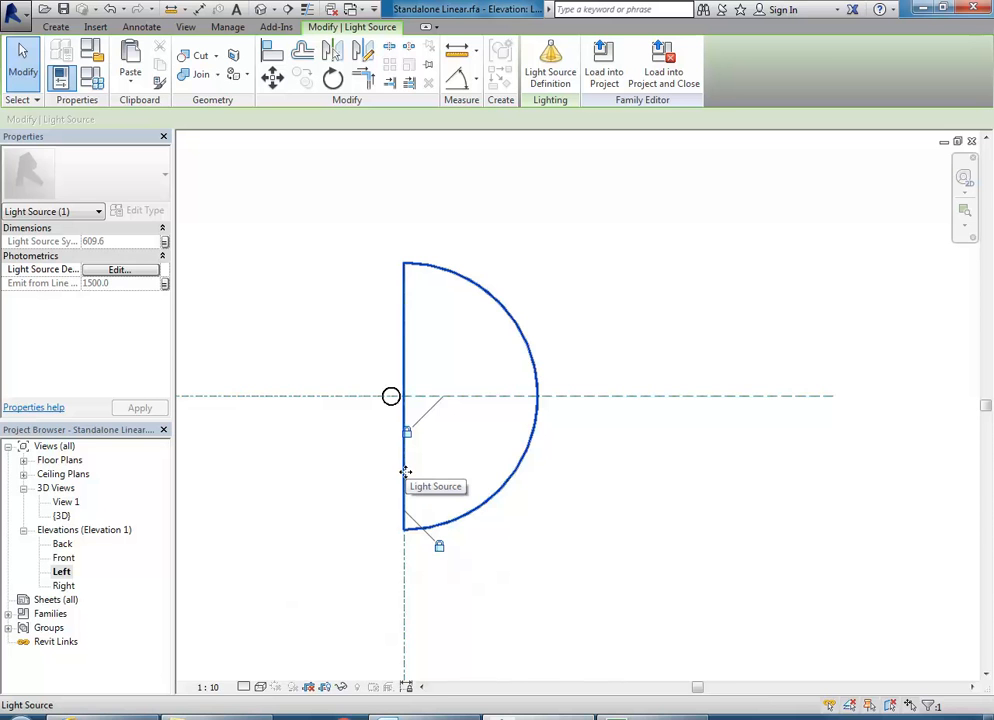
scroll(388, 463, down, 3)
click(338, 478)
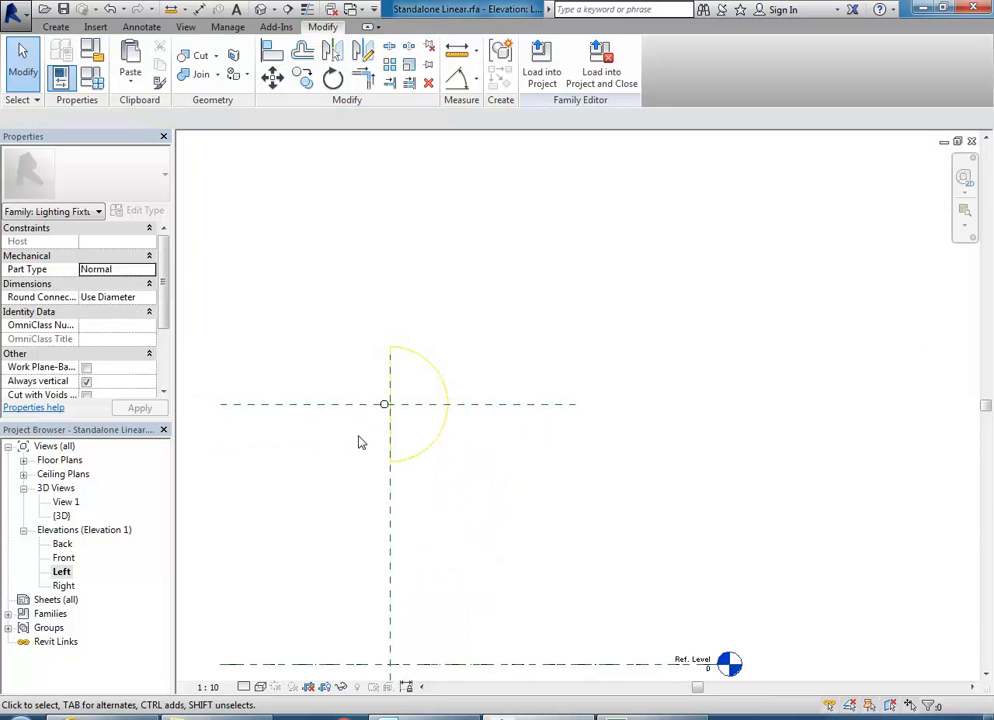
scroll(380, 425, up, 2)
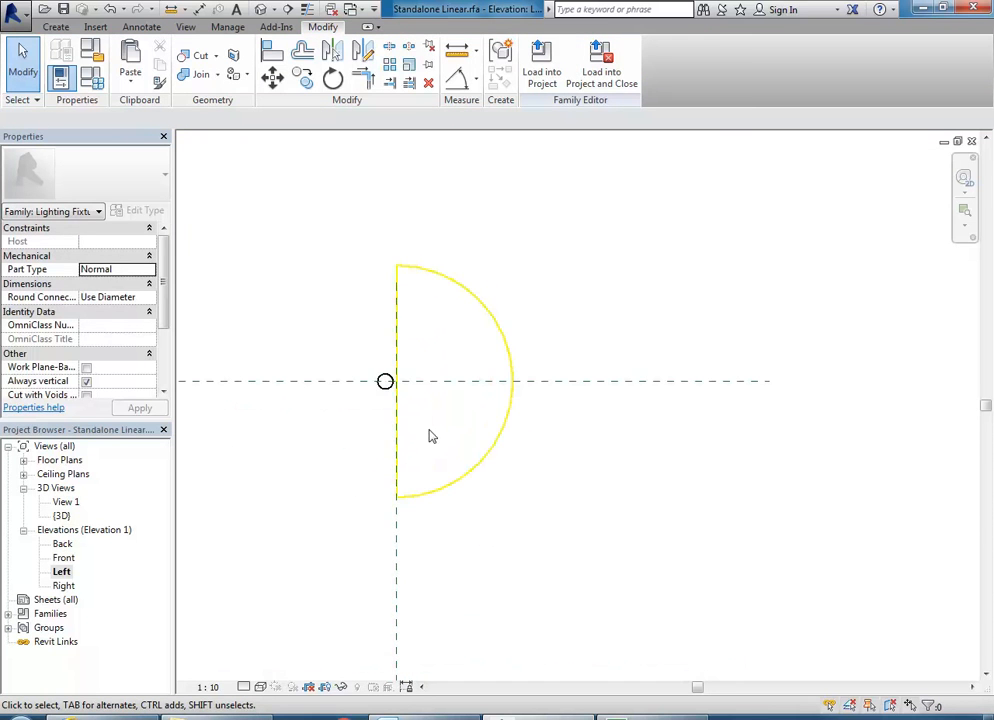
click(449, 491)
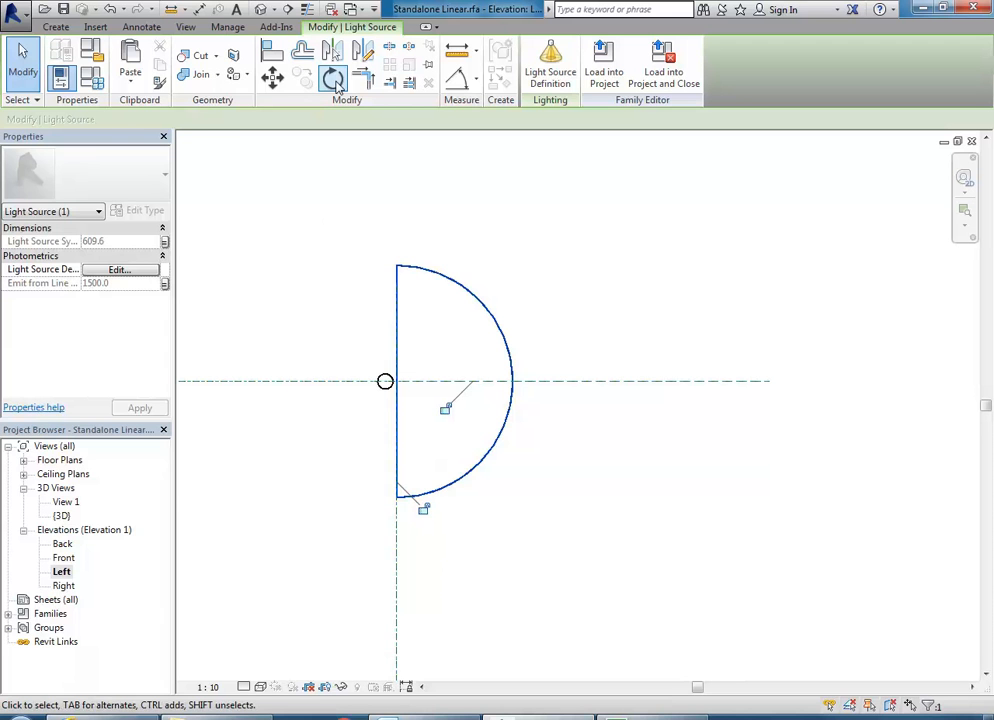
click(334, 80)
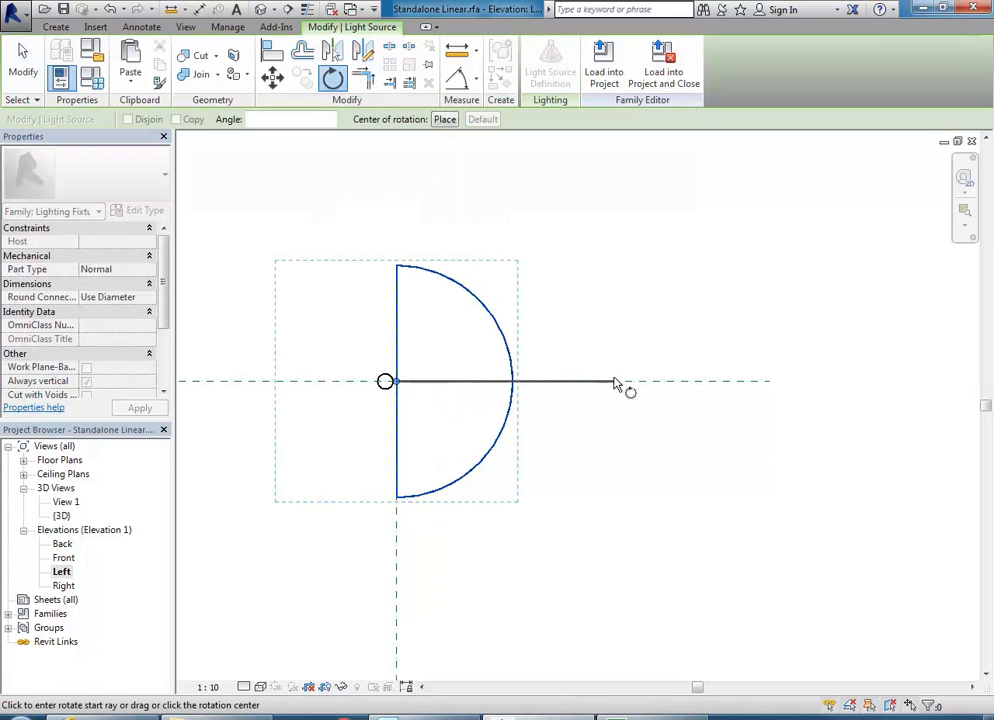
click(398, 553)
Align the rotated light source to the vertical and horizontal reference planes and lock both alignments
click(278, 56)
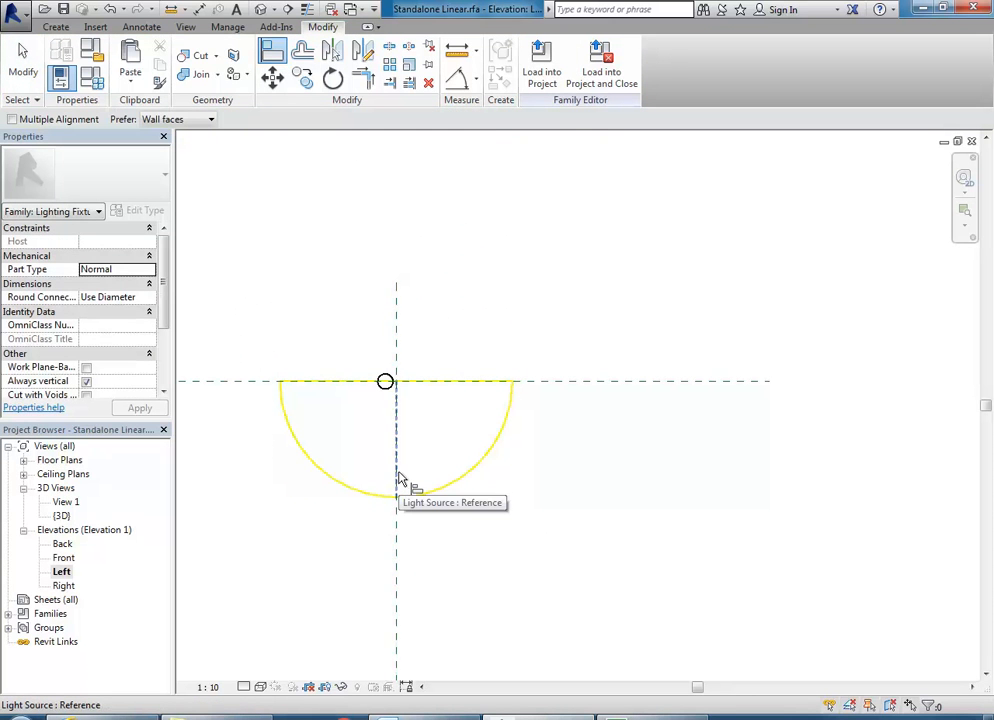
click(399, 479)
click(399, 533)
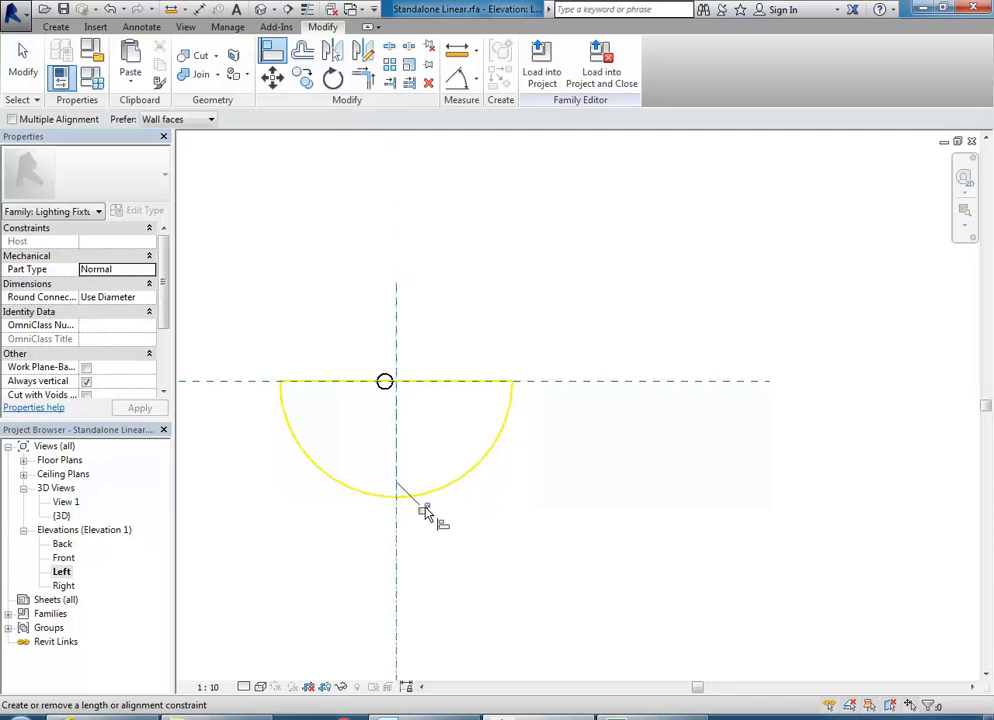
click(557, 392)
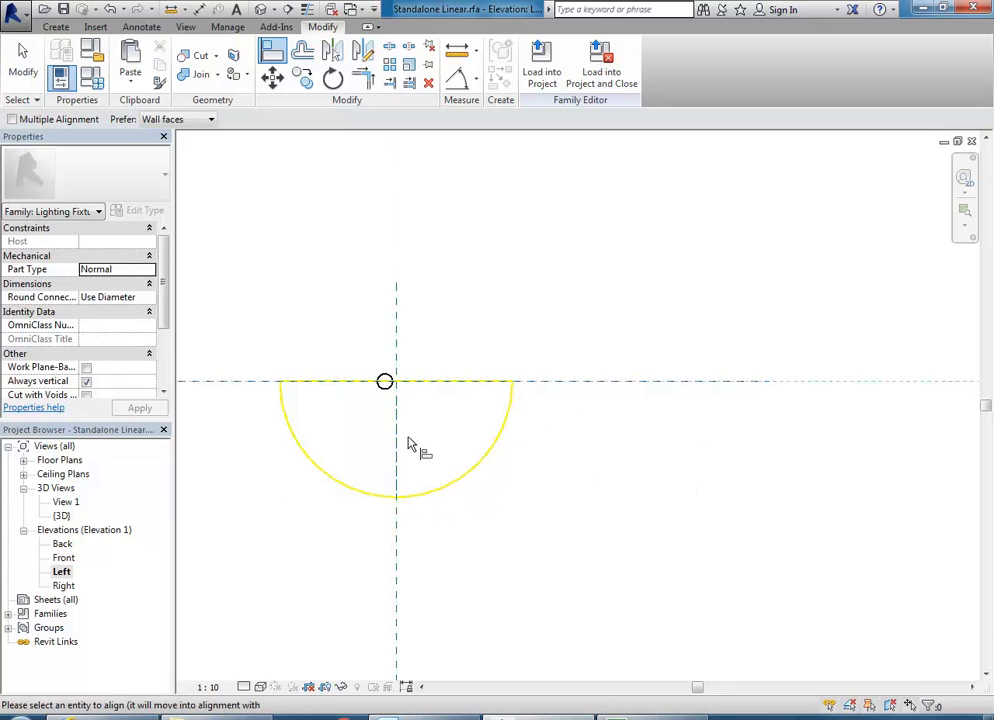
click(323, 387)
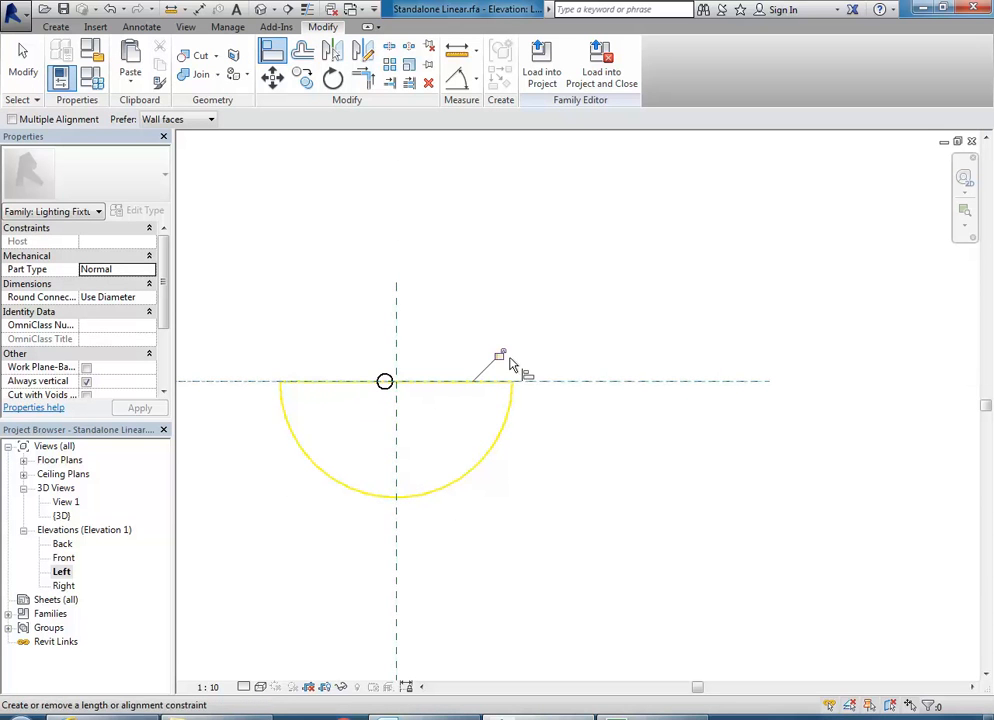
right_click(307, 256)
right_click(340, 260)
click(362, 282)
click(455, 500)
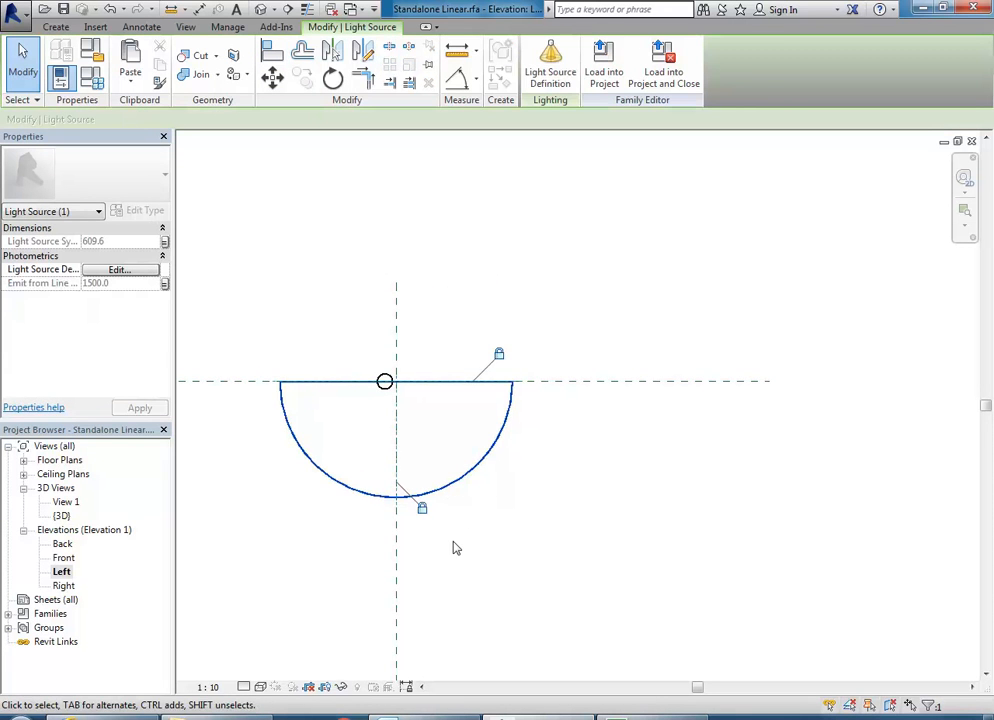
click(585, 457)
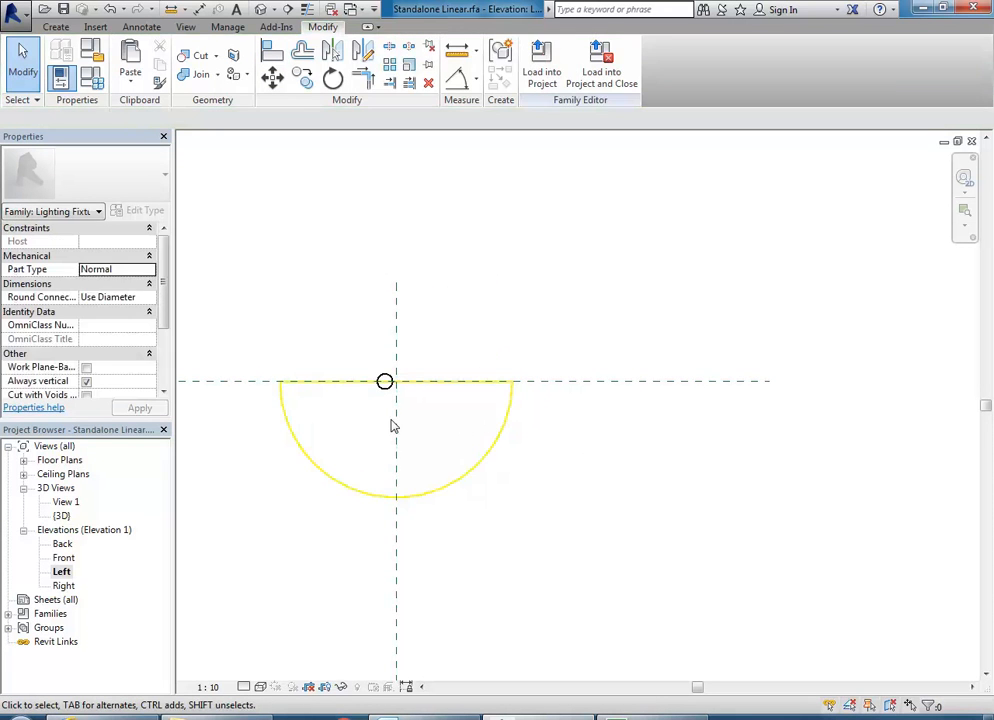
Move the round tube extrusion onto the vertical reference plane, resting just above the light source's flat face
scroll(370, 395, up, 2)
click(397, 356)
scroll(397, 350, up, 2)
drag(397, 352, 444, 314)
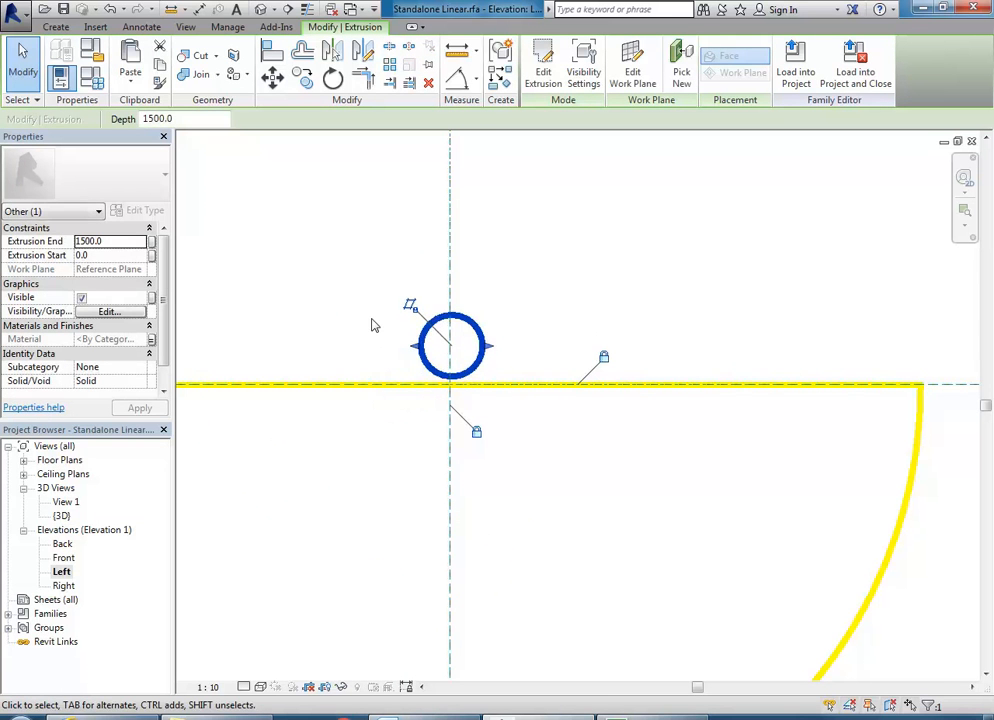
scroll(370, 325, down, 2)
click(348, 328)
scroll(420, 327, down, 2)
middle_drag(420, 327, 413, 323)
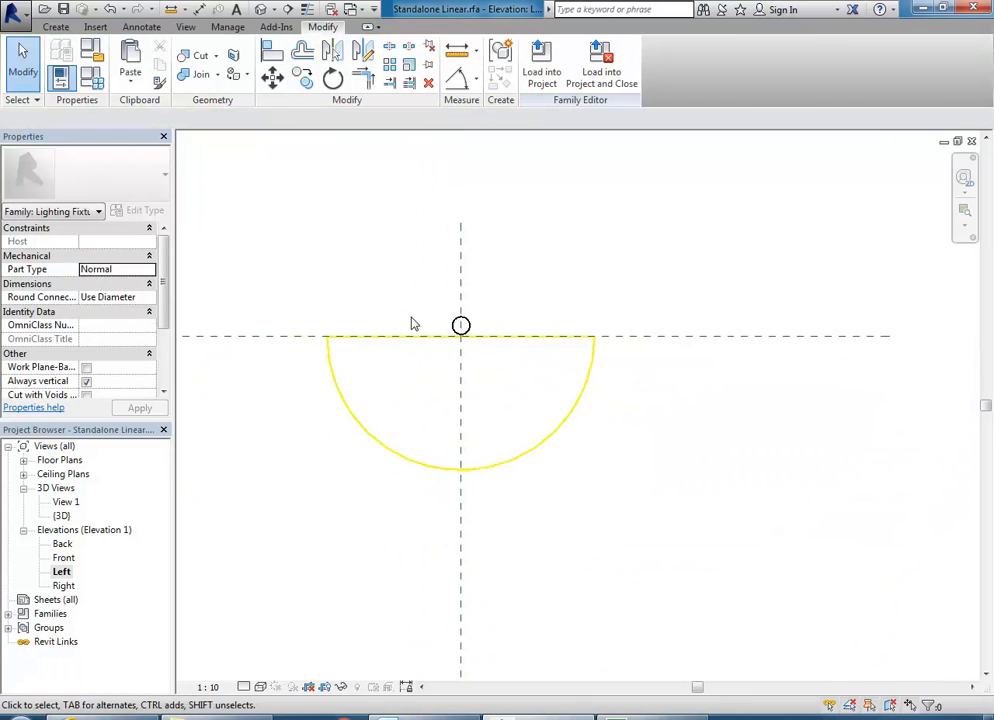
Inspect the tube above the light source in the 3D view and check the tube extrusion's material property
double_click(61, 516)
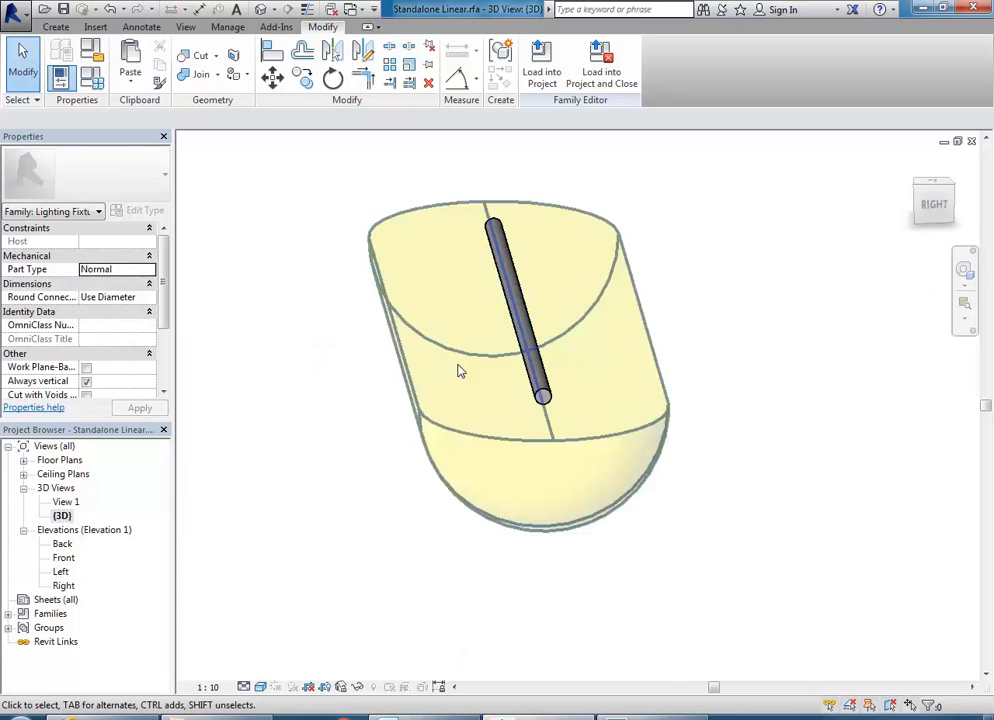
shift+middle_drag(389, 475, 413, 355)
scroll(340, 420, up, 2)
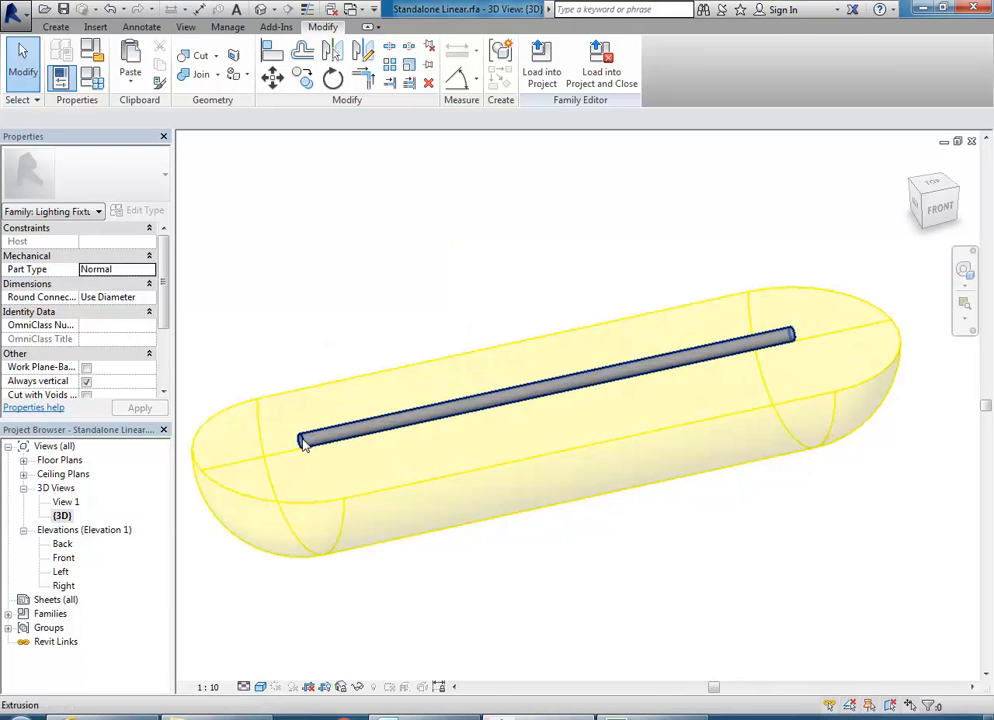
click(303, 443)
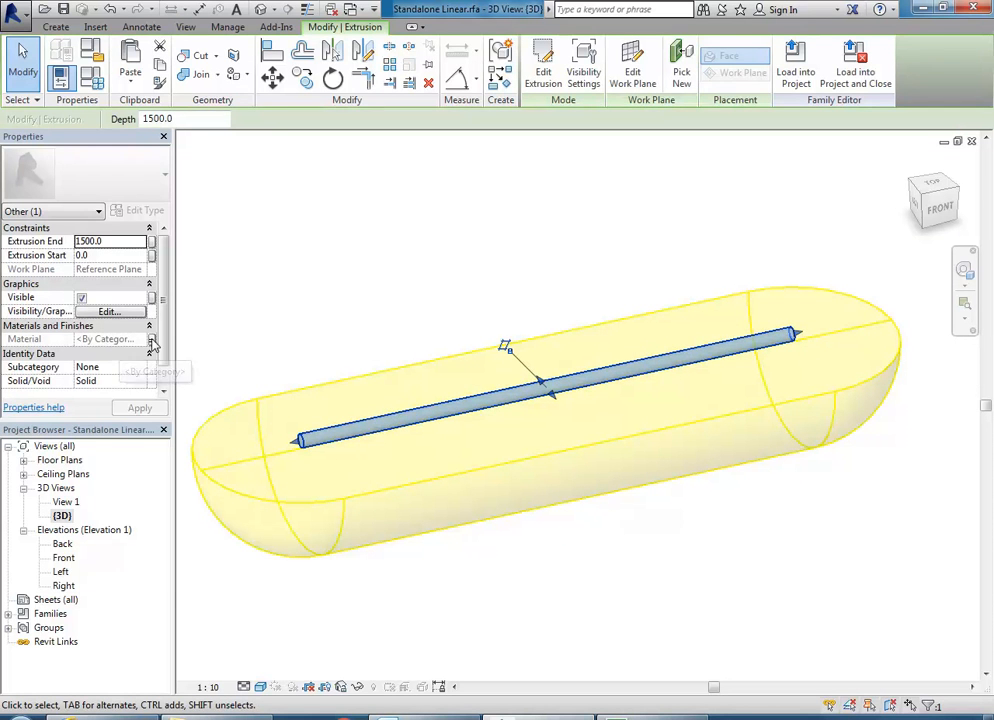
click(360, 322)
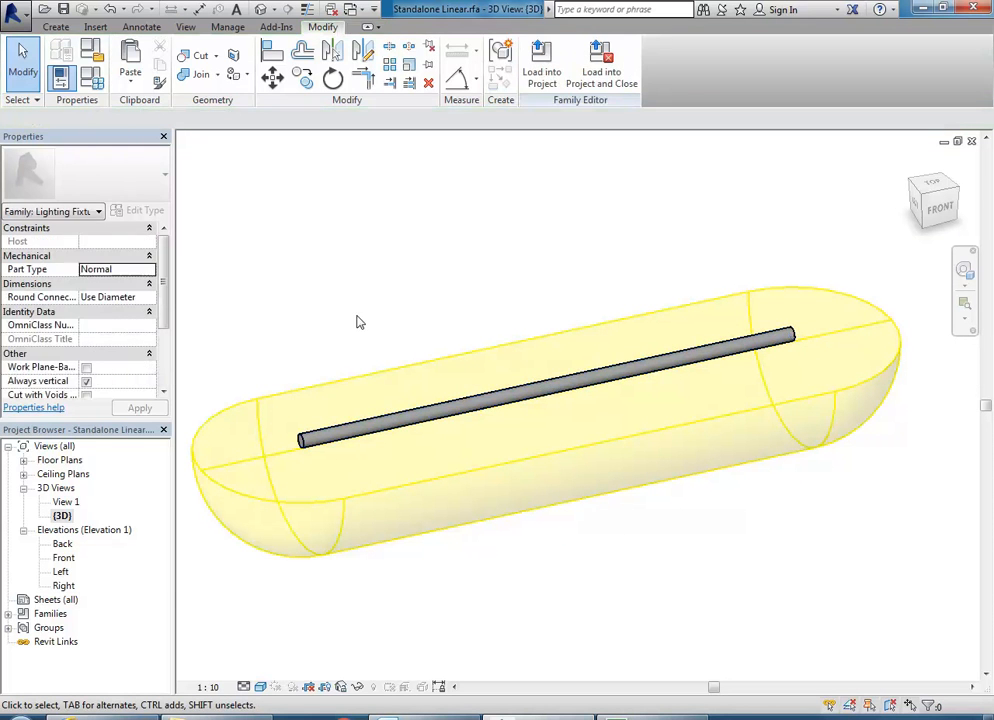
Rename the family's Material parameter as "Light bulb material" in the family types
click(90, 81)
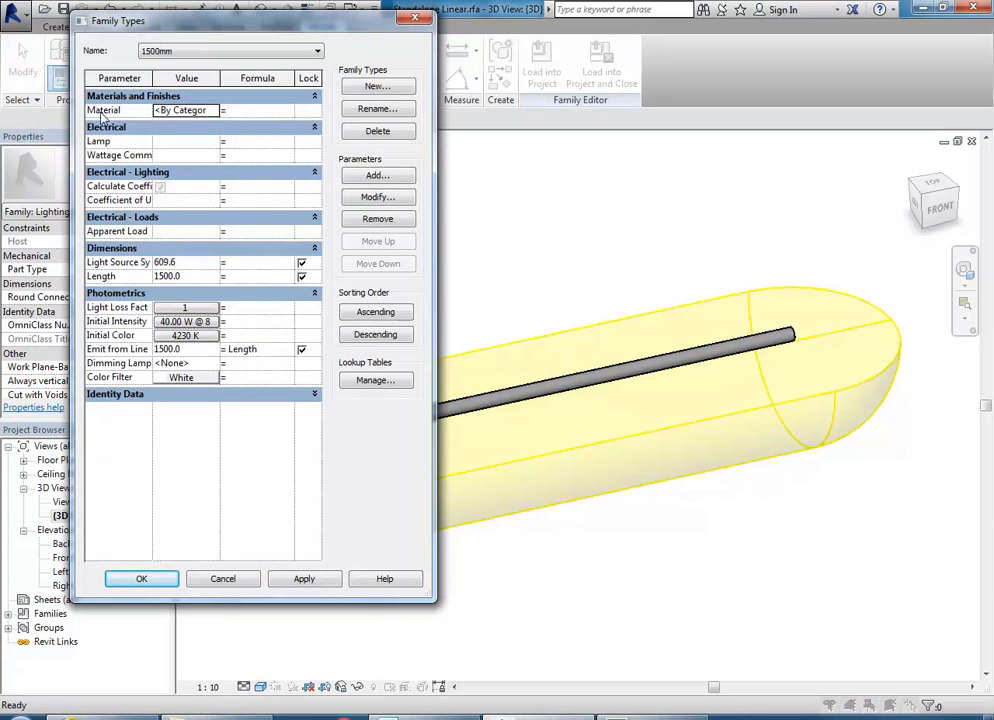
click(180, 111)
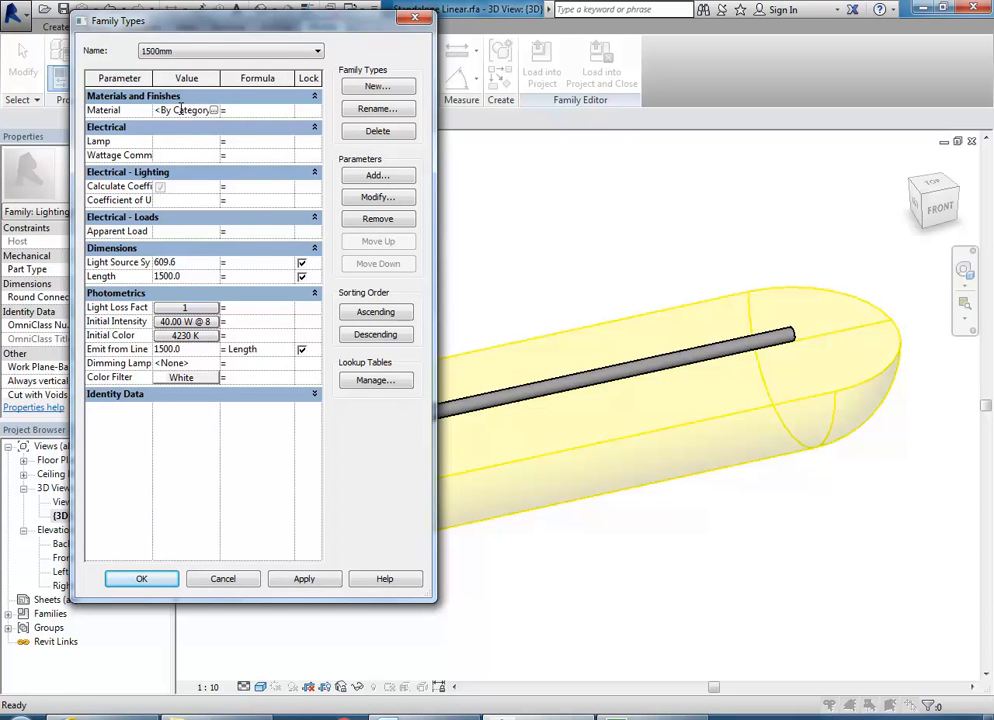
click(139, 112)
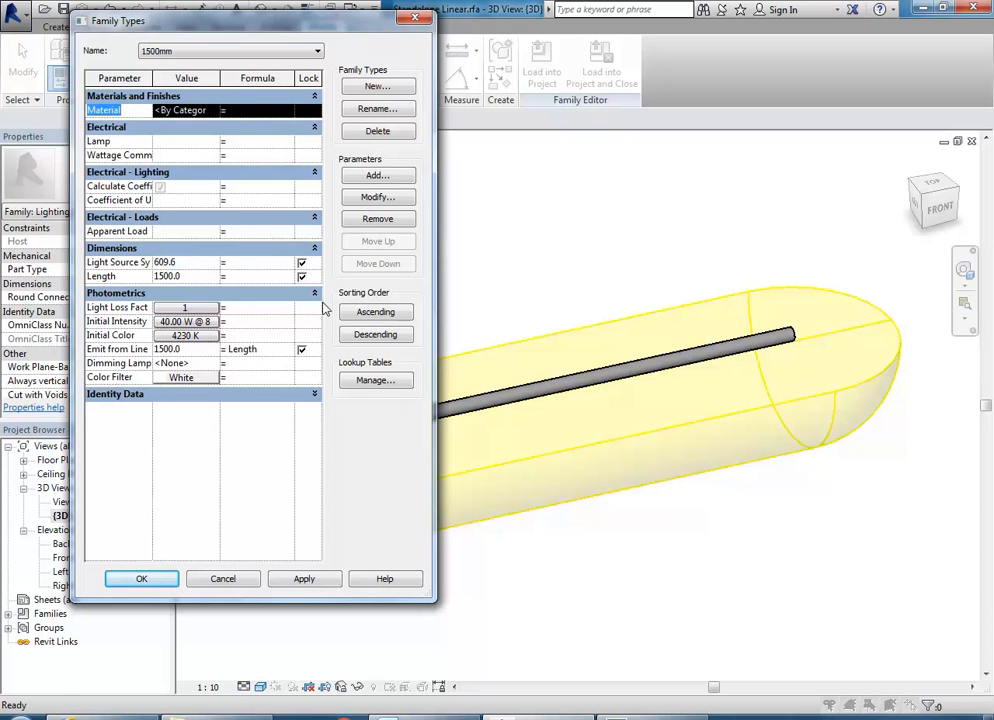
click(379, 110)
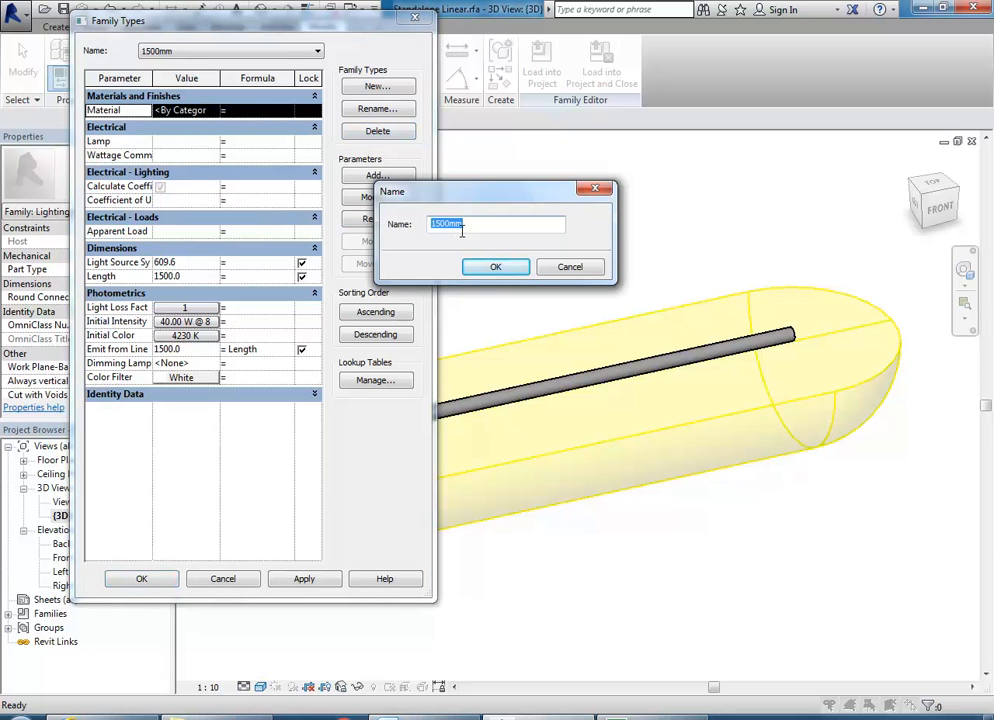
click(555, 268)
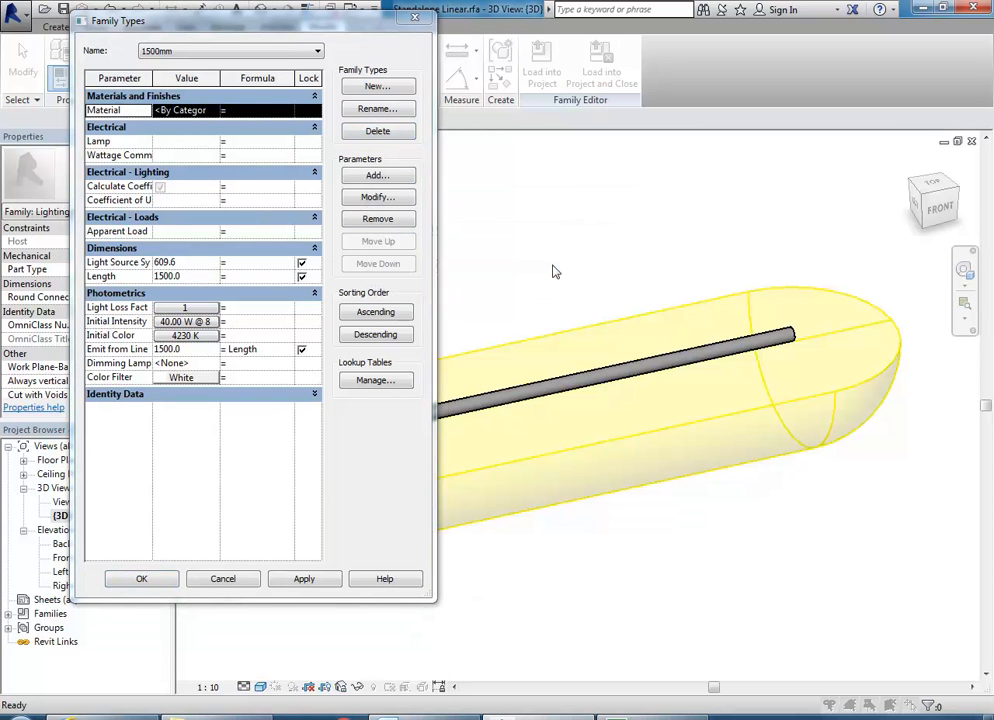
drag(222, 22, 291, 43)
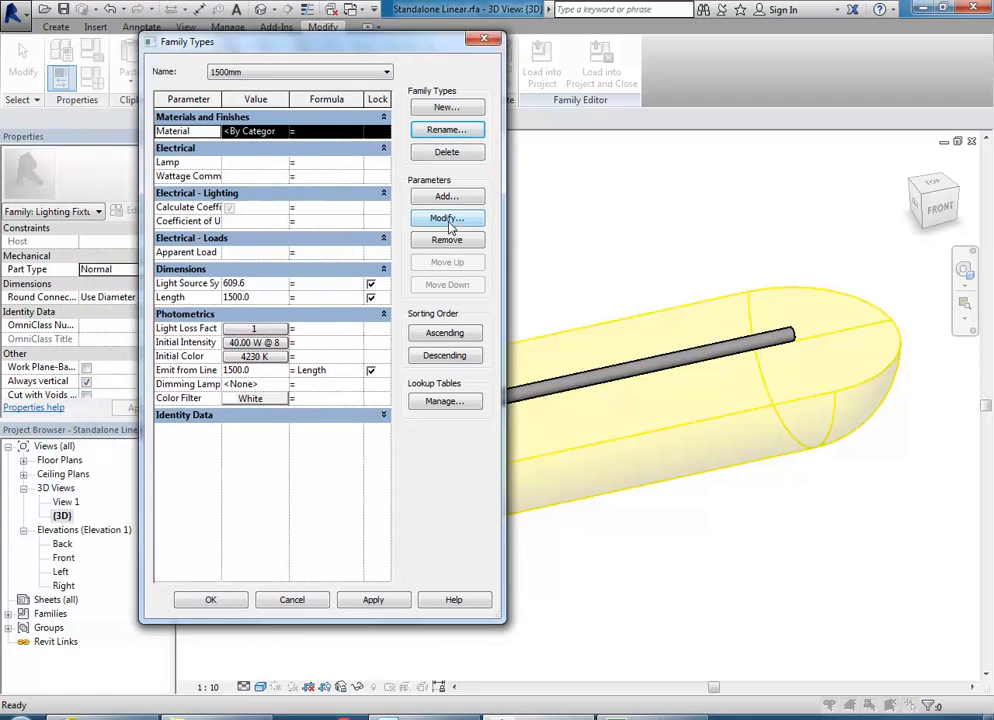
click(199, 130)
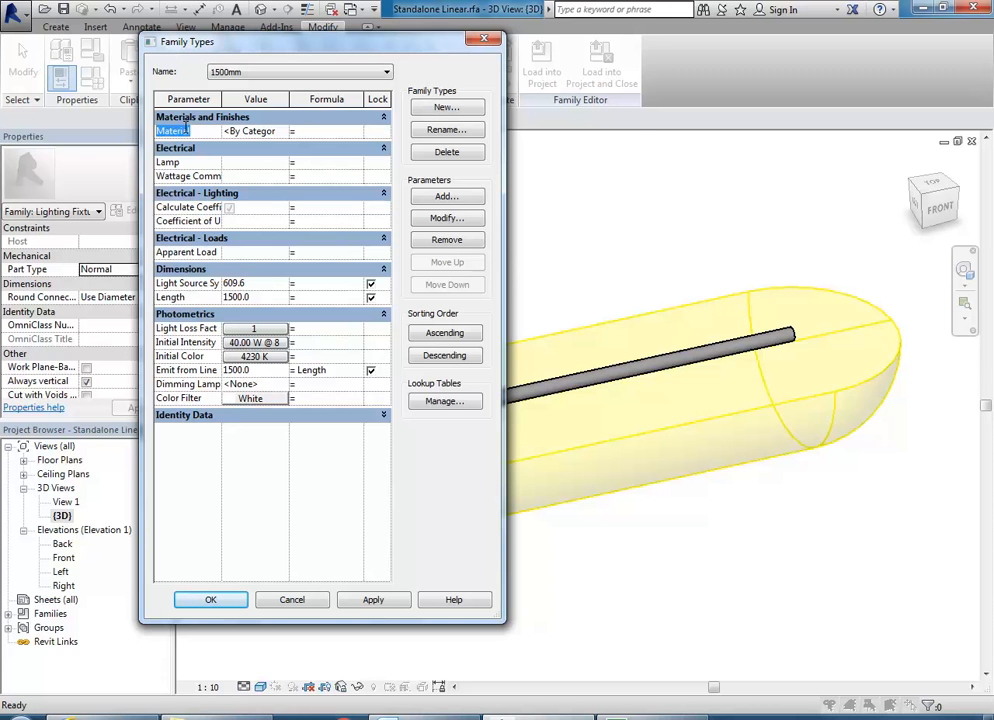
click(442, 217)
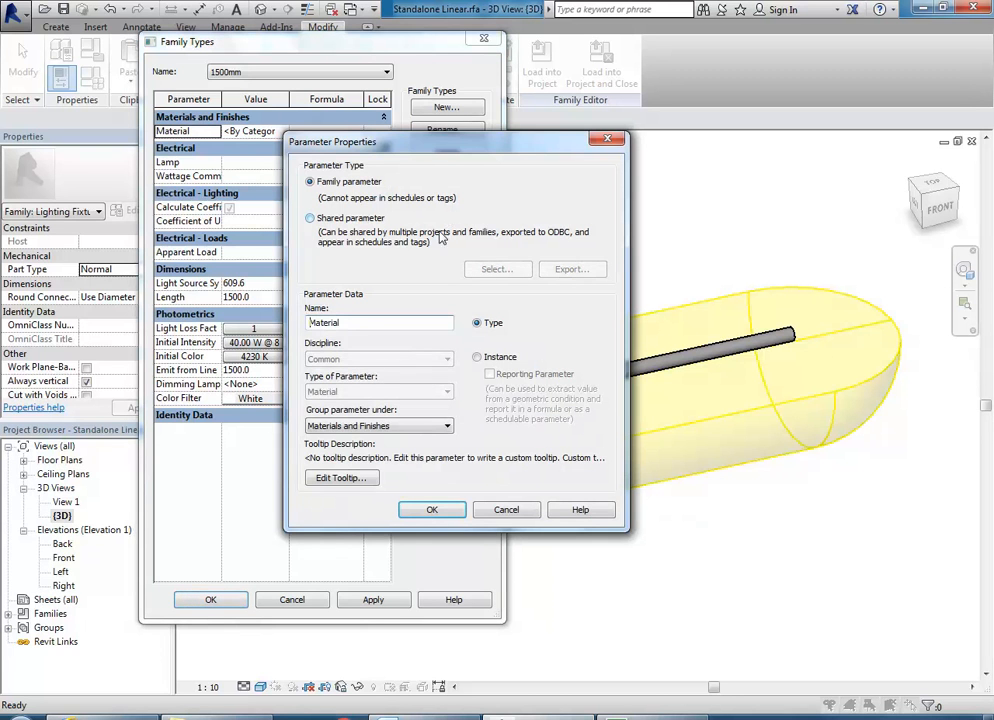
double_click(351, 322)
text(Light bulb m)
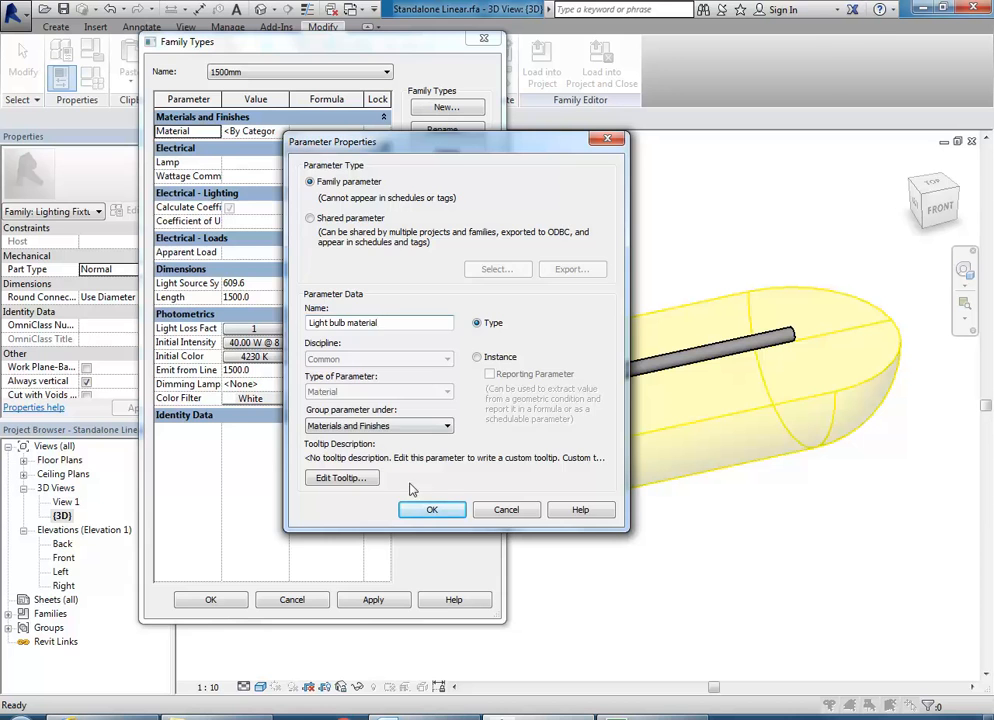
click(430, 510)
Add Glass, White, High Luminance from the AEC glass materials to the project materials for the Light bulb material parameter
click(255, 131)
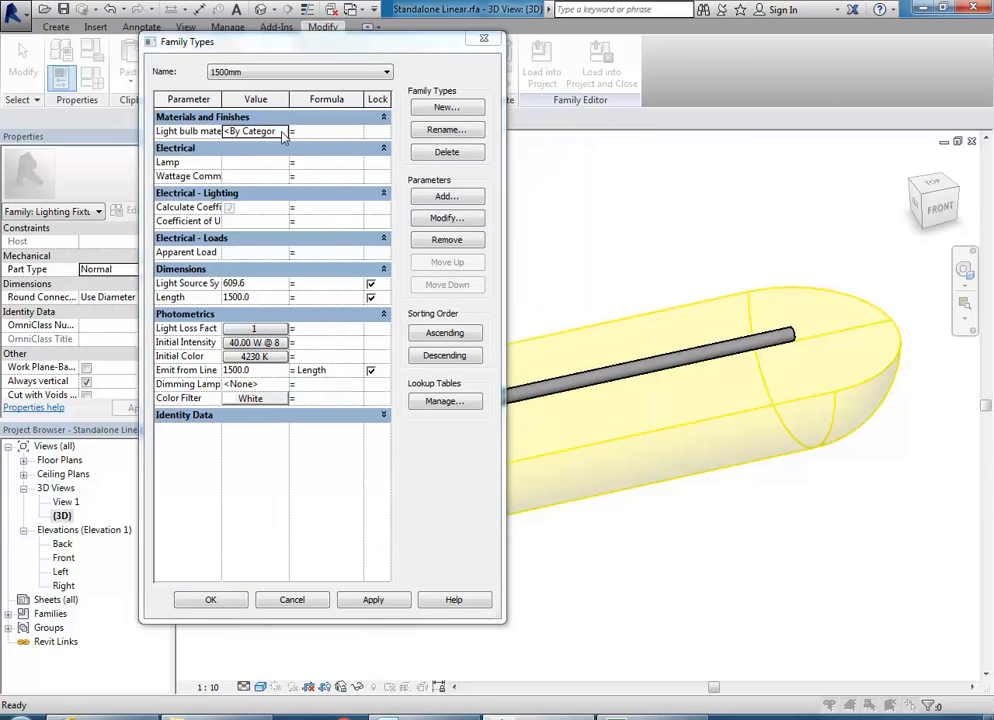
click(283, 131)
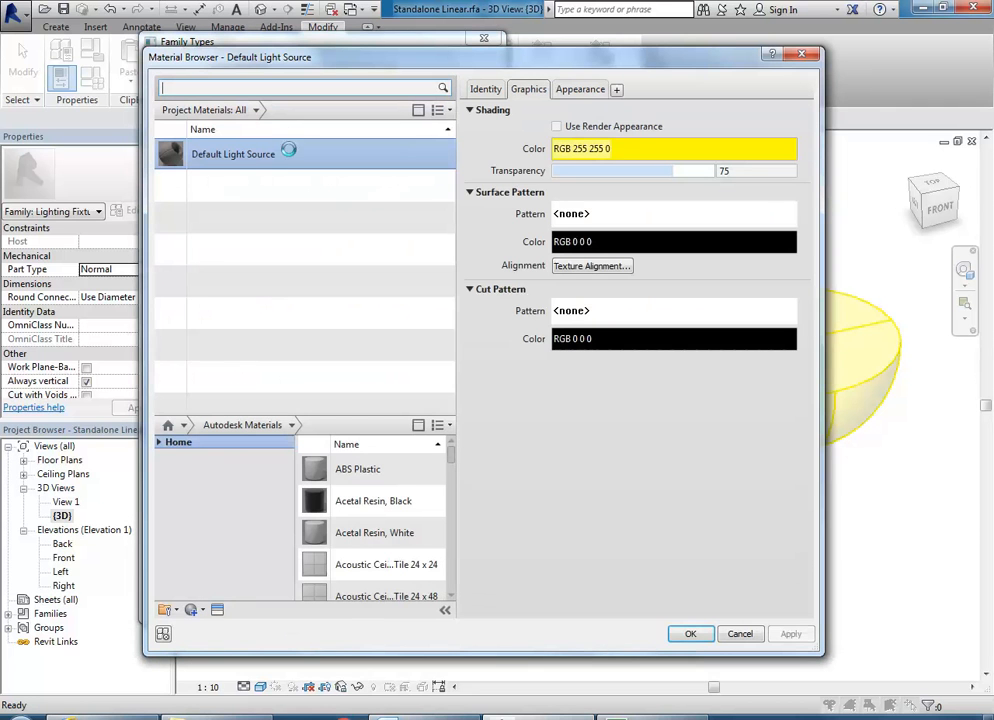
click(158, 442)
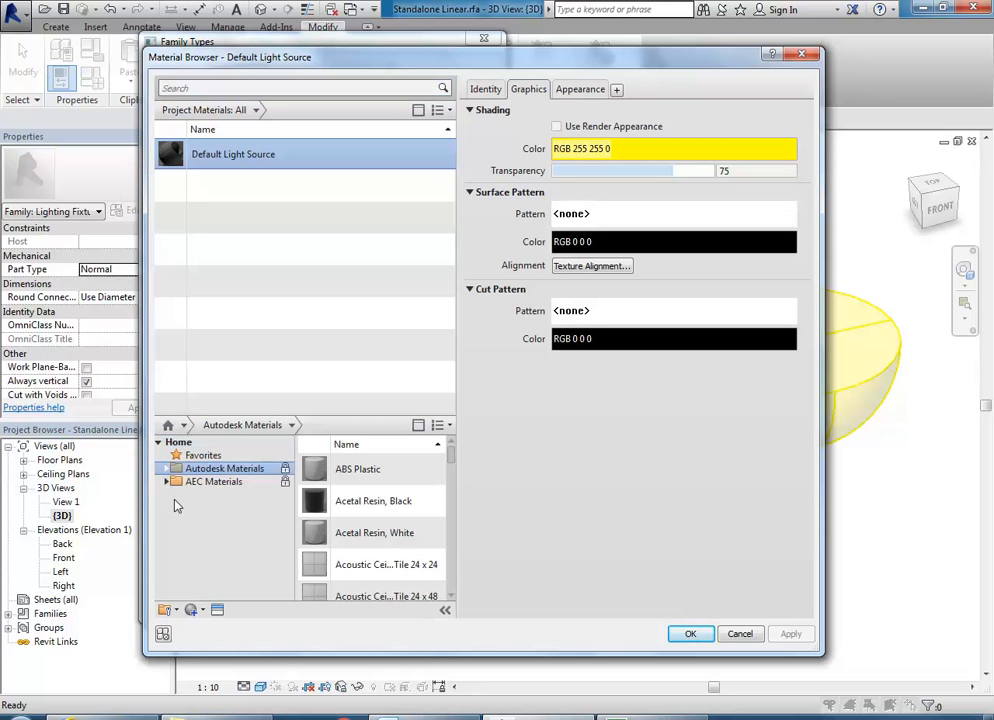
click(167, 482)
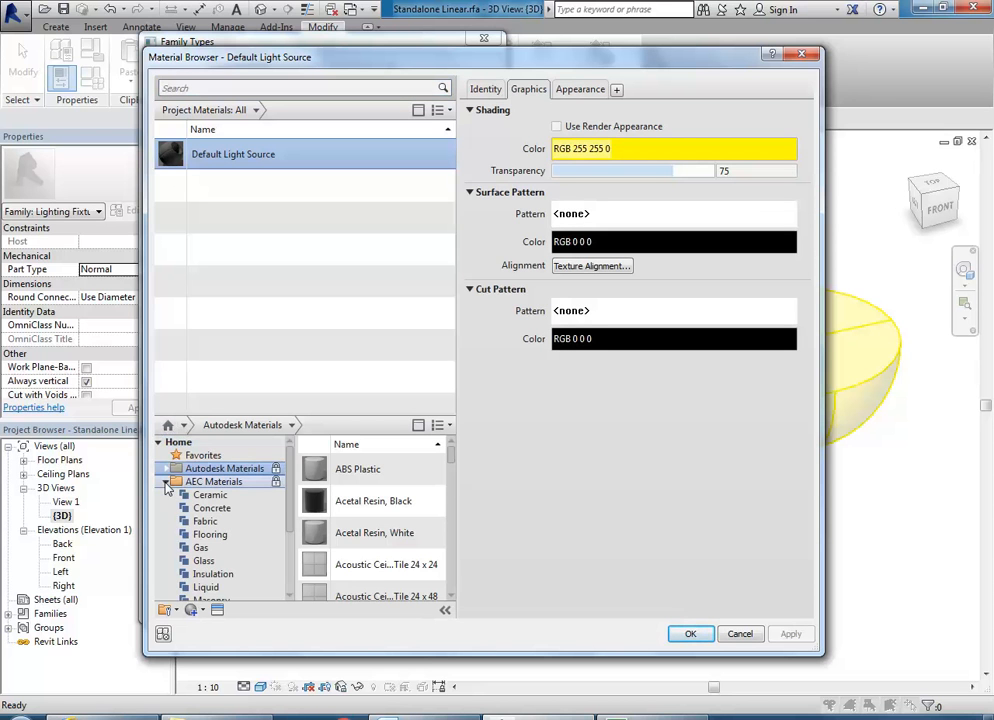
click(204, 562)
scroll(450, 563, down, 3)
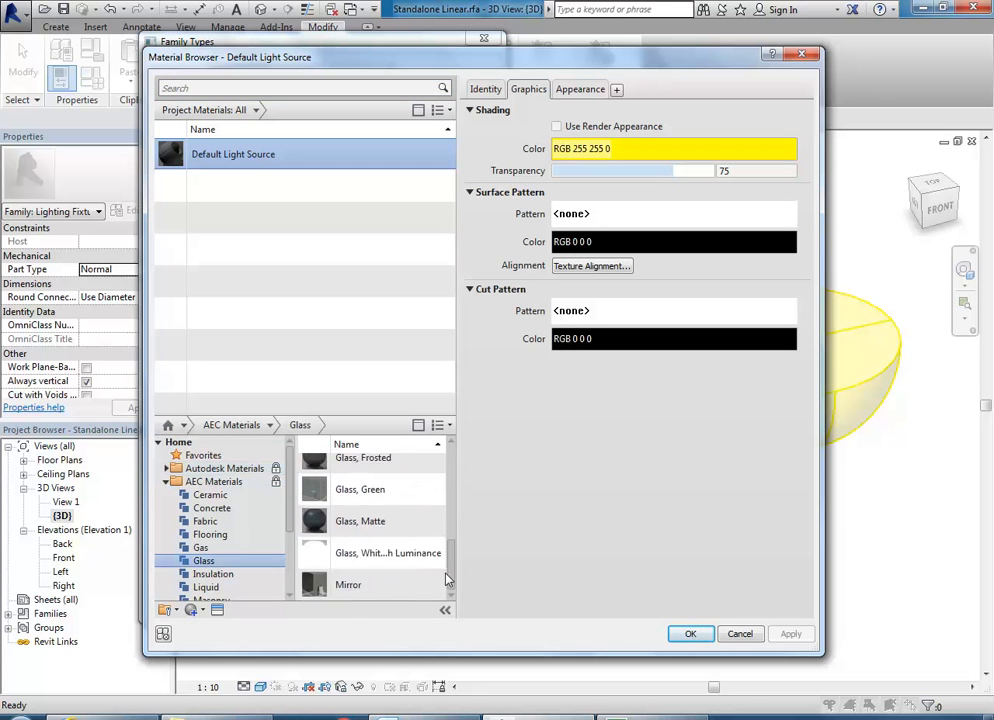
click(422, 557)
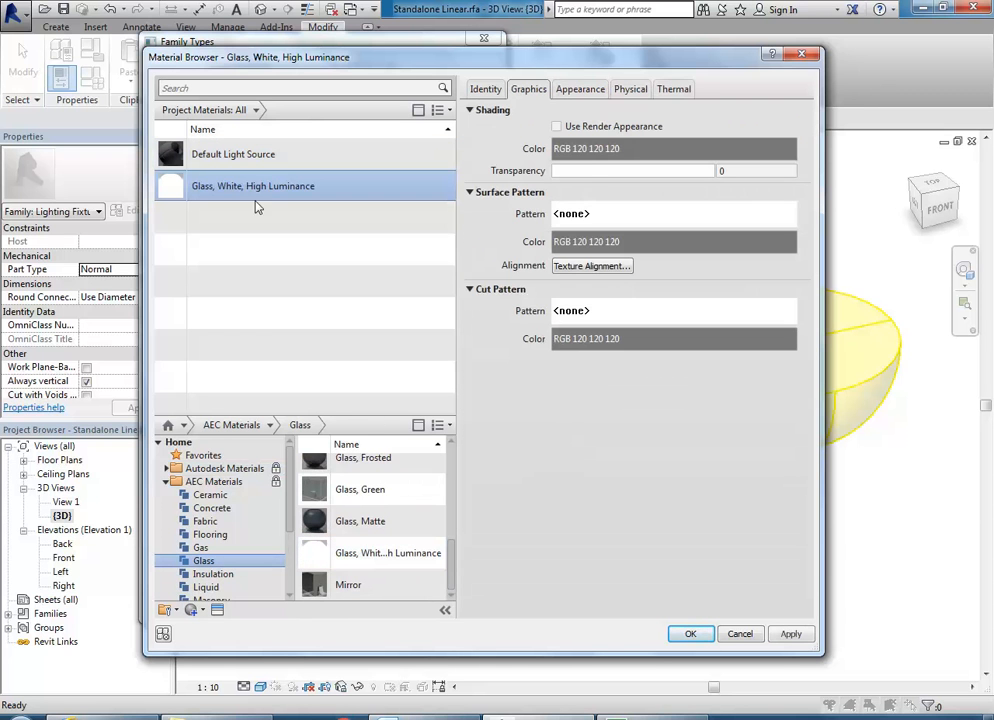
Check the glass material's appearance, turn on Use Render Appearance for its shading, and assign it to the 1500mm family type
click(580, 89)
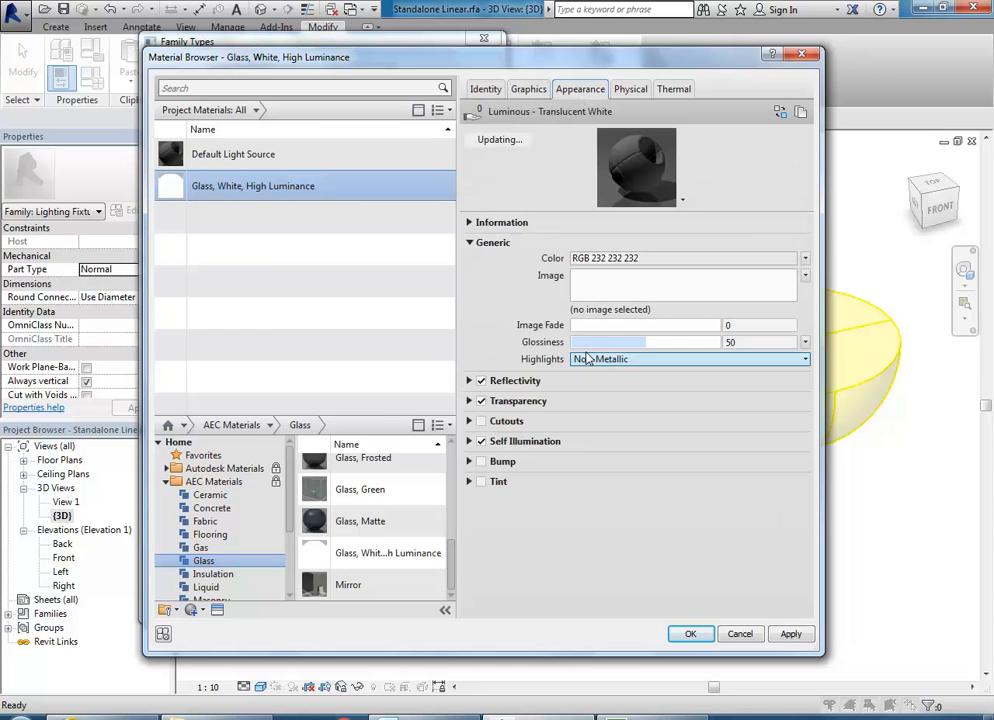
click(528, 89)
click(557, 126)
click(690, 634)
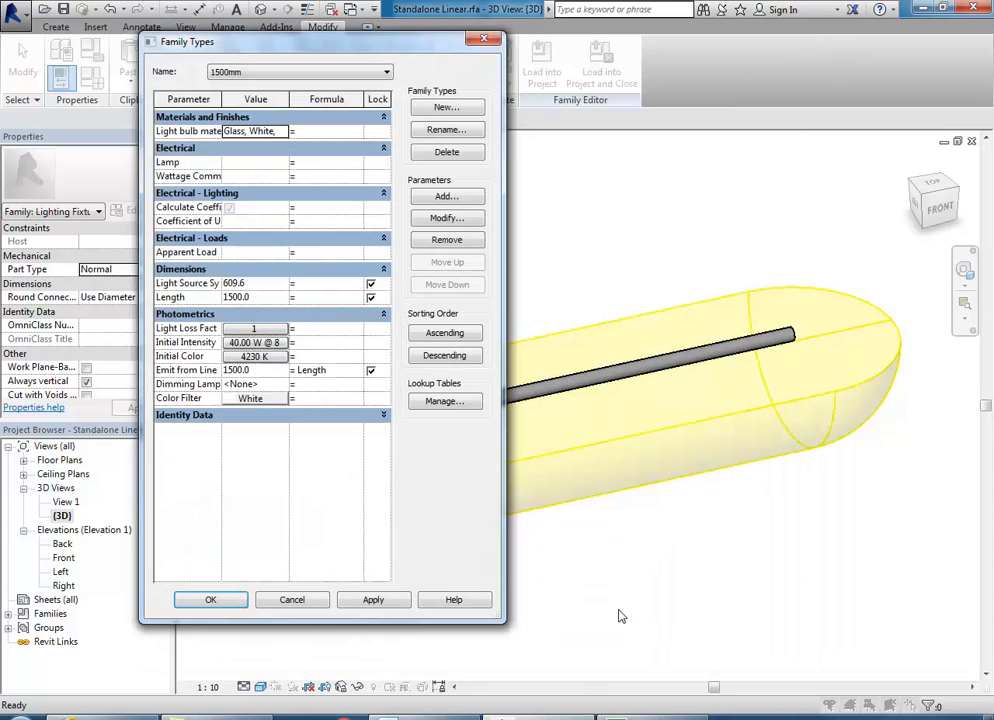
click(228, 601)
shift+middle_drag(288, 245, 407, 338)
Save the family as "Standalone Bulb Linear" in the Revit Library's Lighting Fixtures folder
click(12, 12)
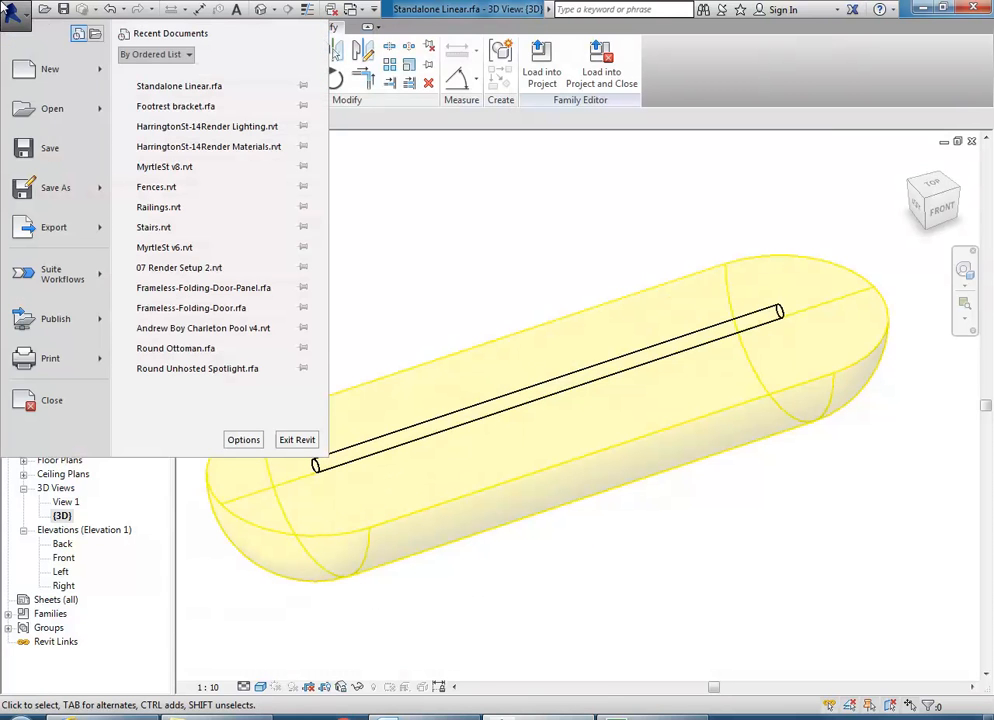
mouse_move(55, 193)
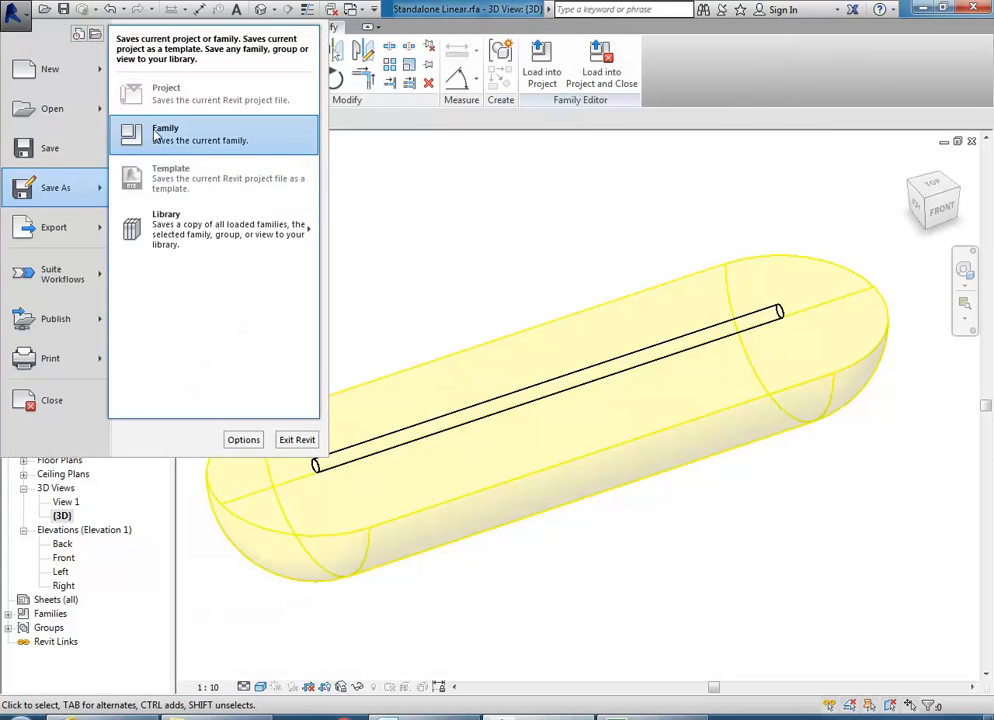
click(155, 135)
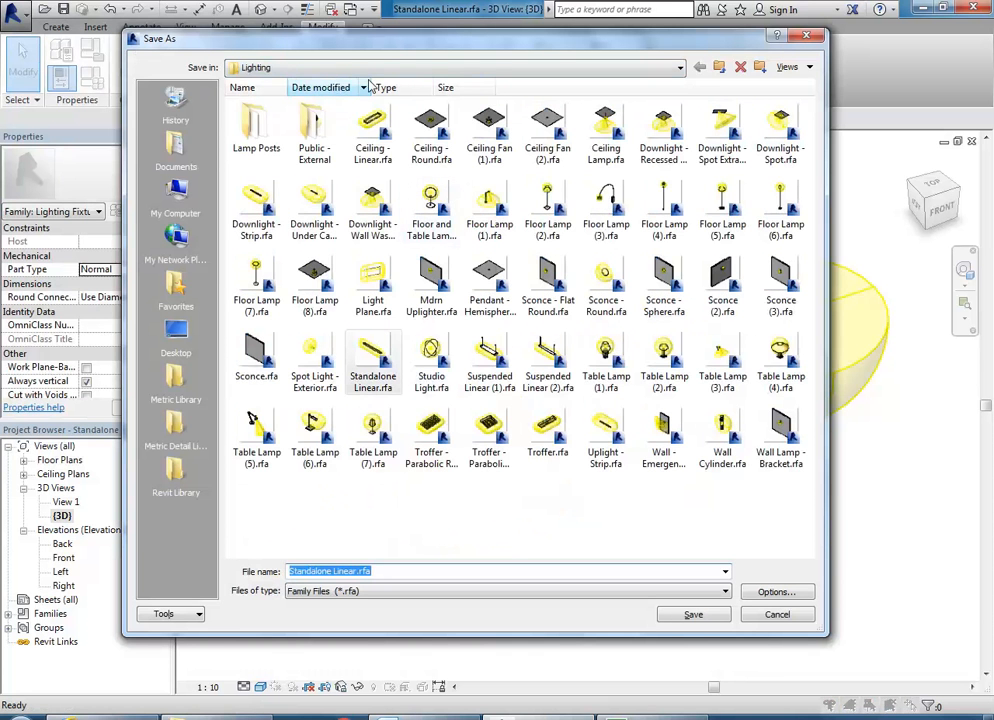
click(720, 67)
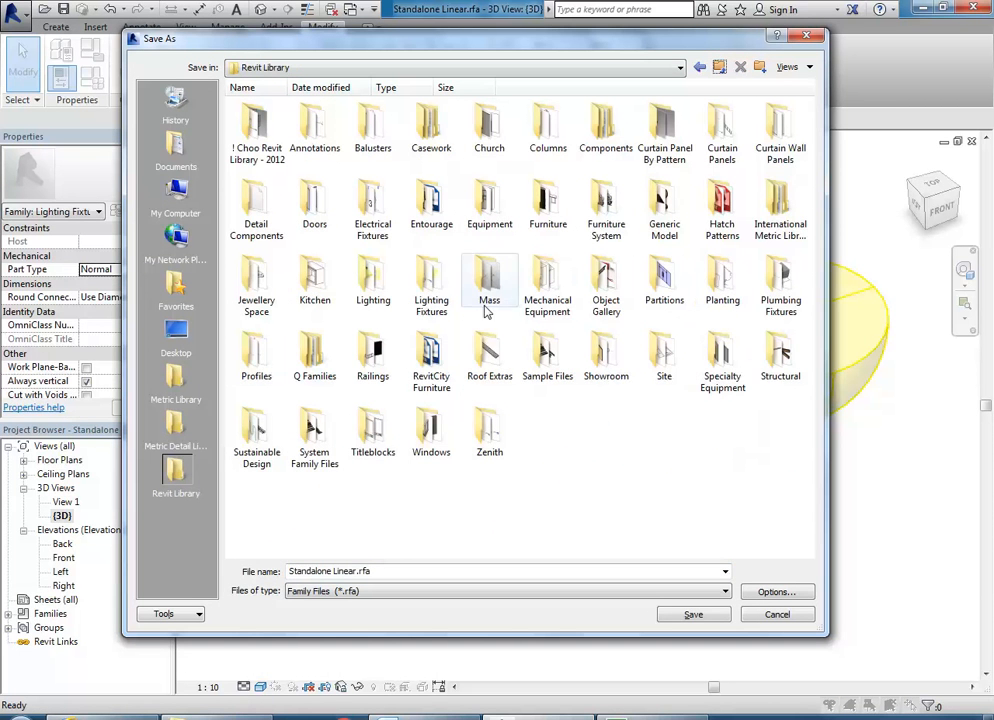
double_click(433, 284)
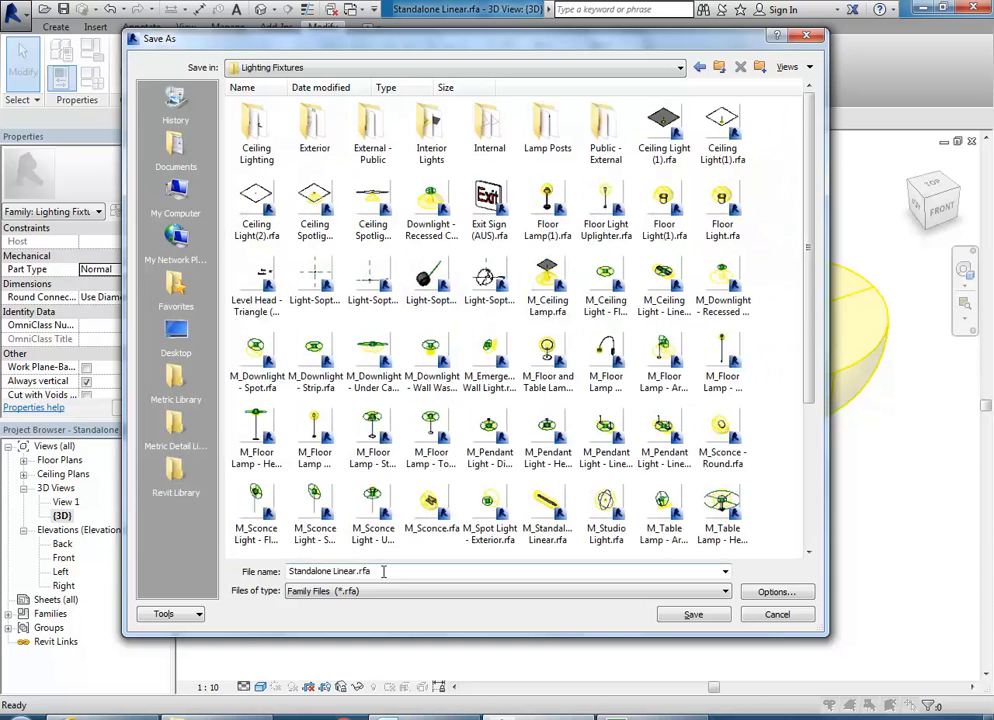
click(326, 570)
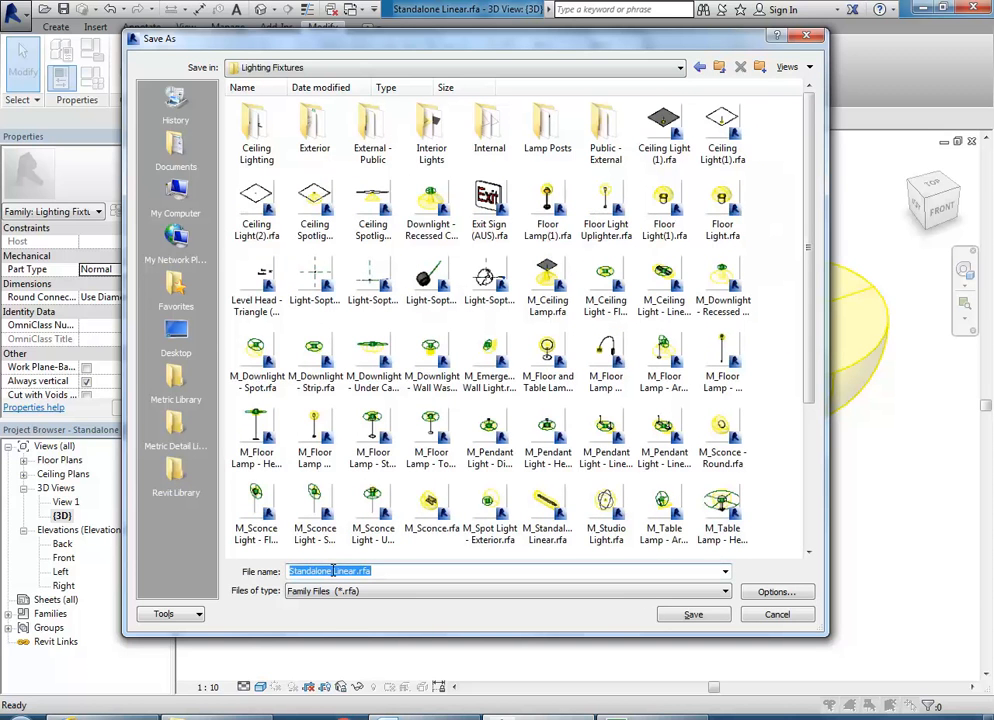
click(330, 571)
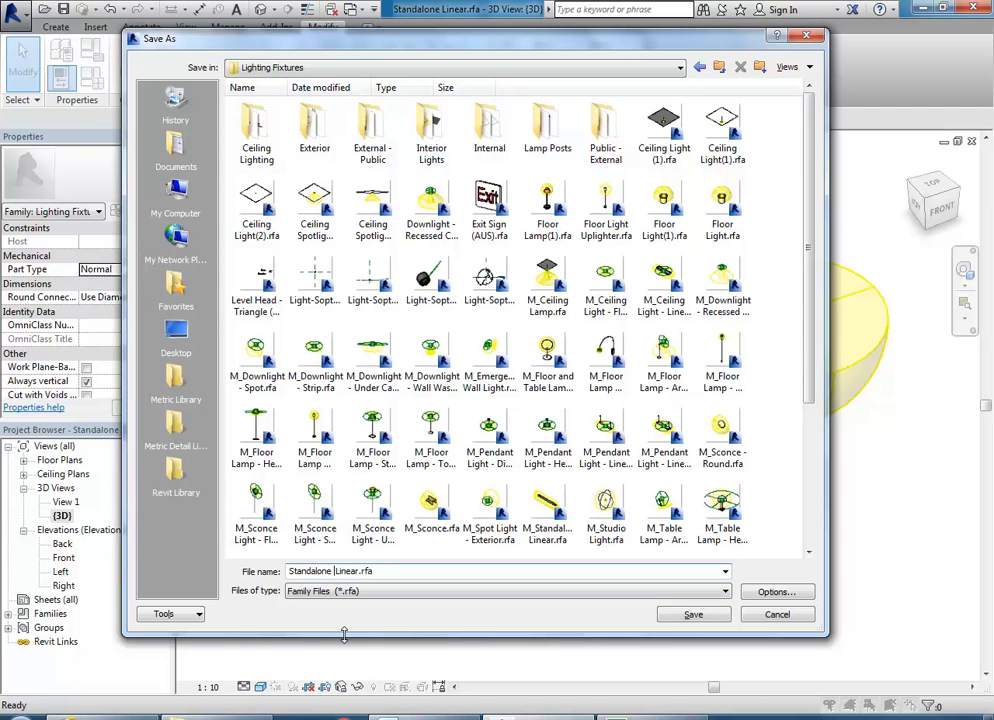
text(Bulb)
click(693, 615)
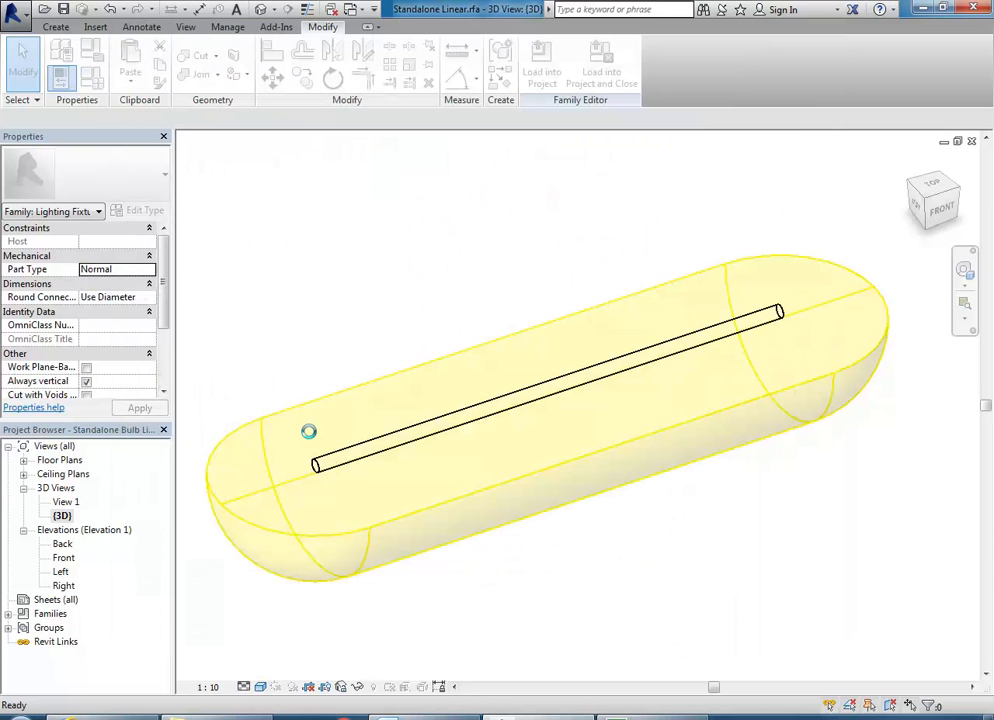
Flex the 1500mm type in the Ref. Level floor plan by applying a Length of 3000
double_click(59, 461)
double_click(66, 475)
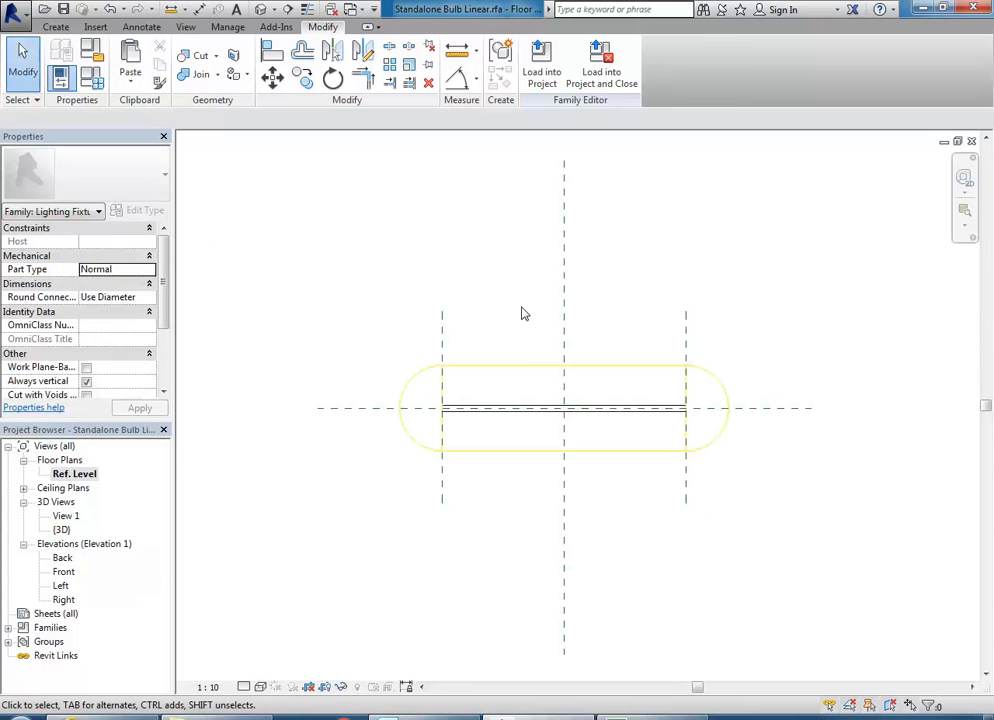
click(91, 55)
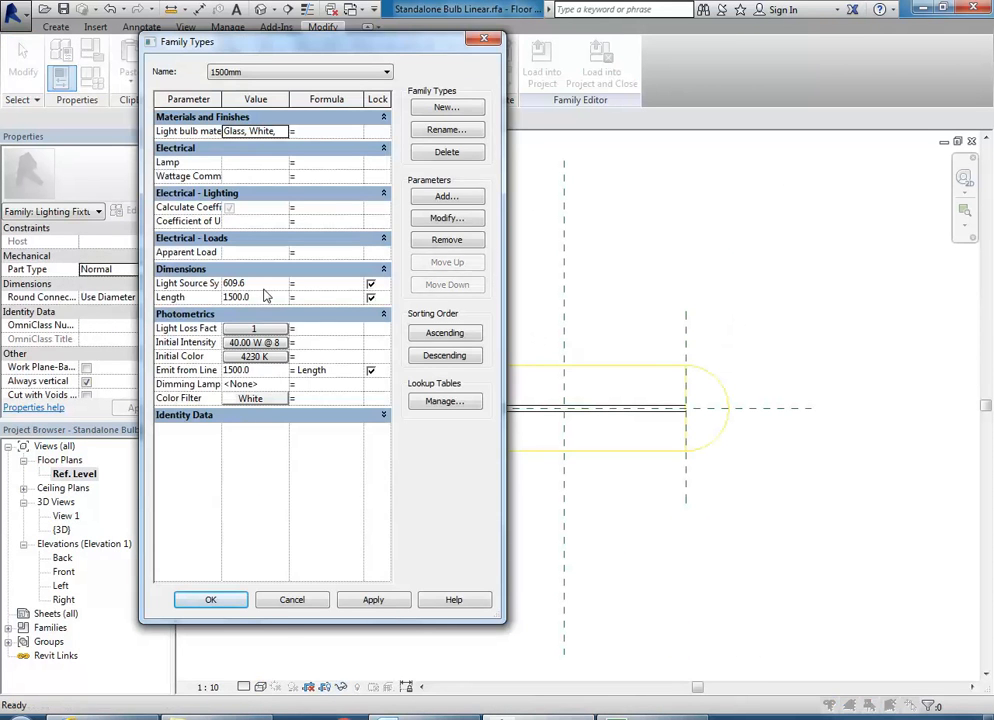
click(258, 299)
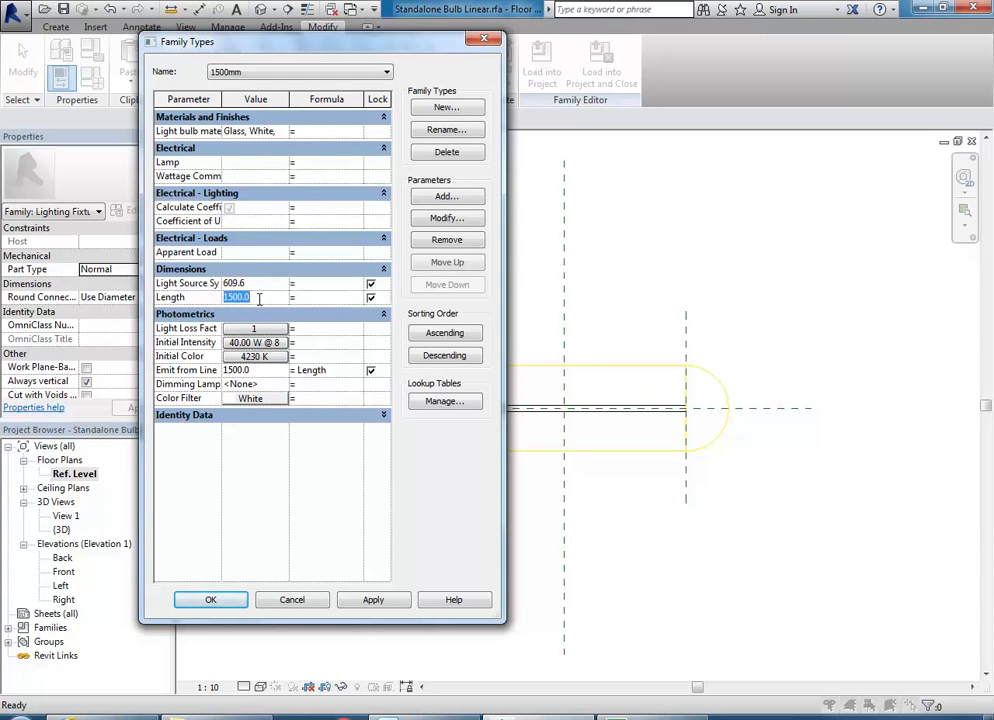
text(3)
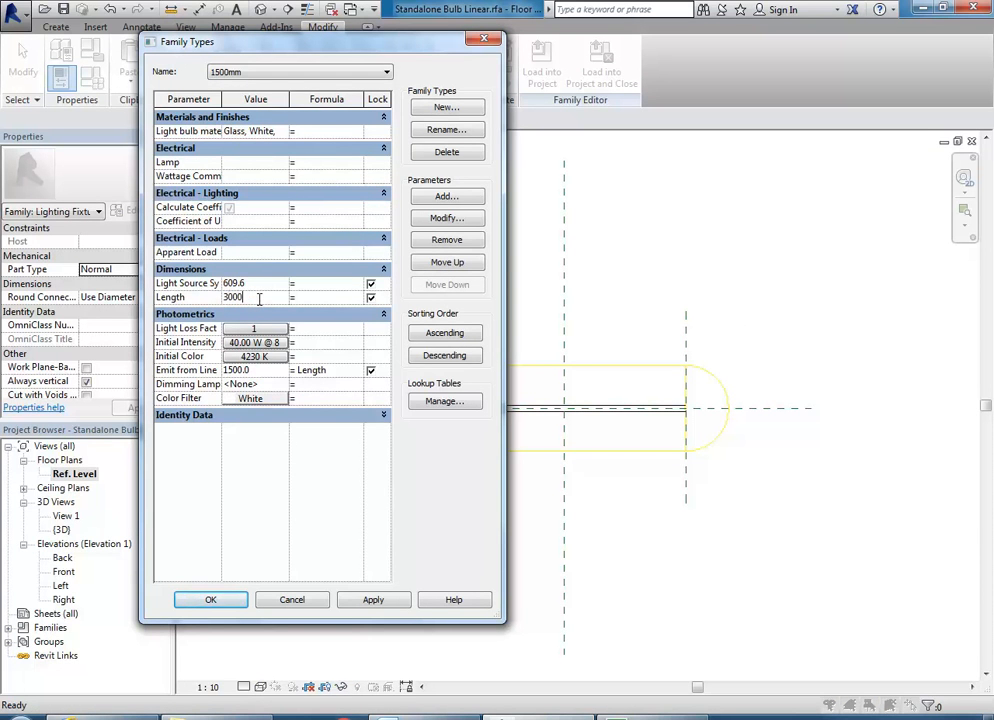
click(375, 603)
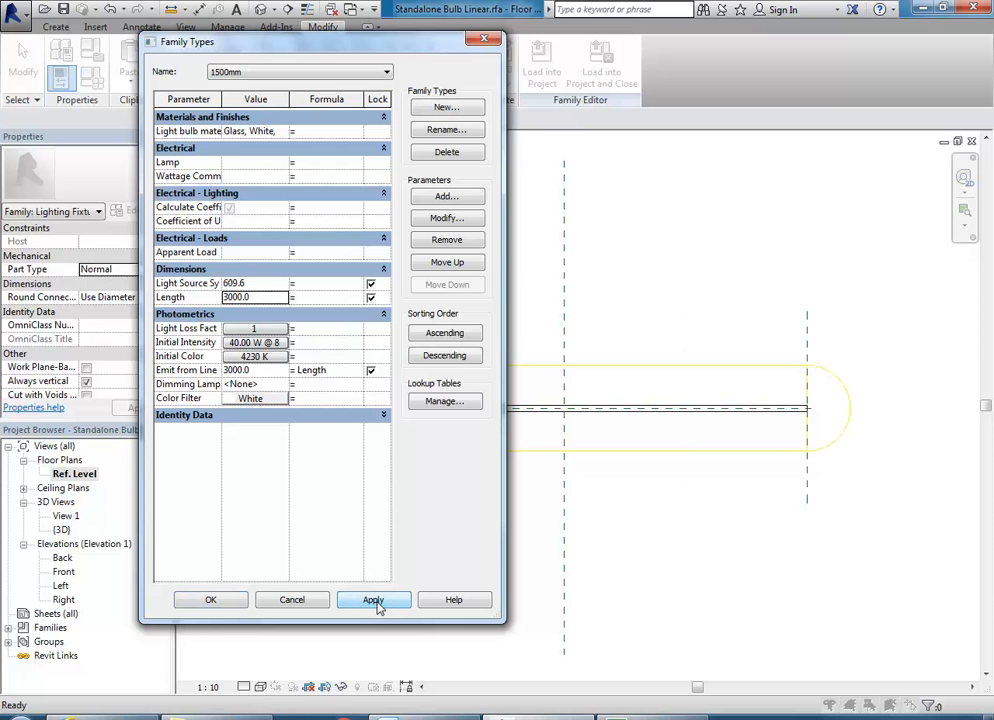
drag(313, 50, 283, 106)
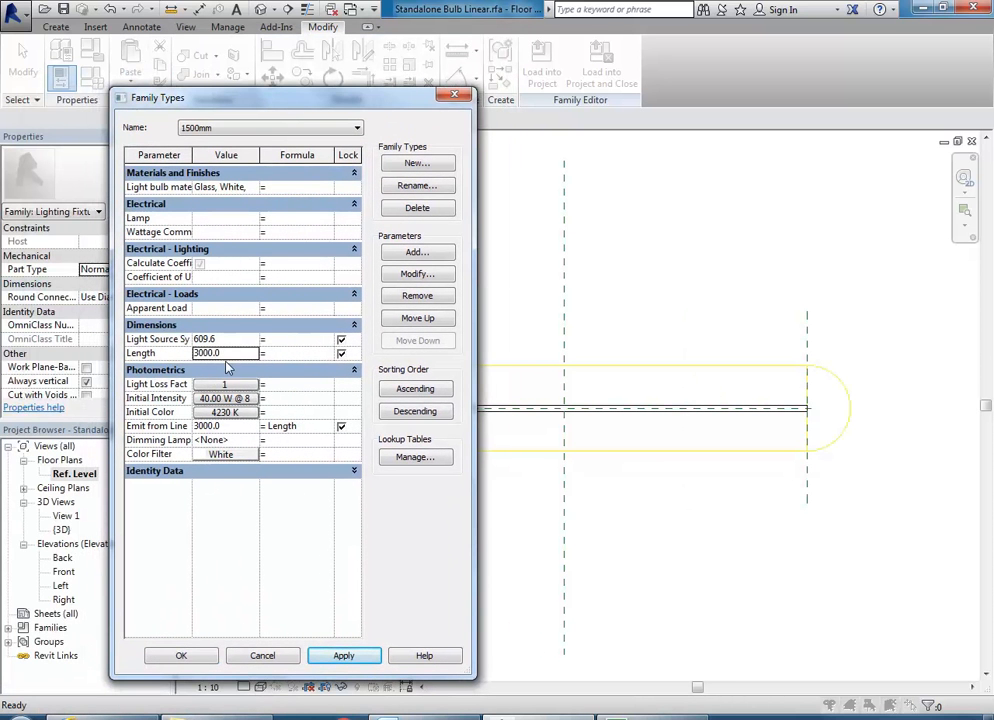
Set the 1500mm type's Length back to 1500 and apply it
click(226, 353)
text(1500)
click(343, 655)
Make 2000mm the active family type, apply it to the plan and close the family types
click(279, 127)
click(260, 151)
click(343, 655)
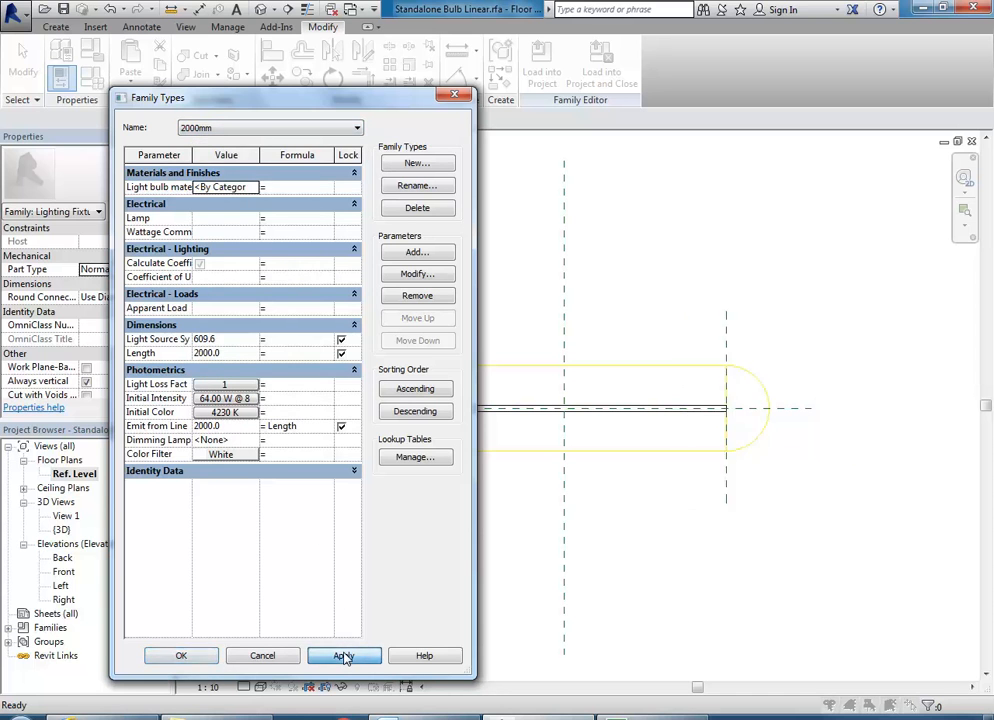
click(181, 655)
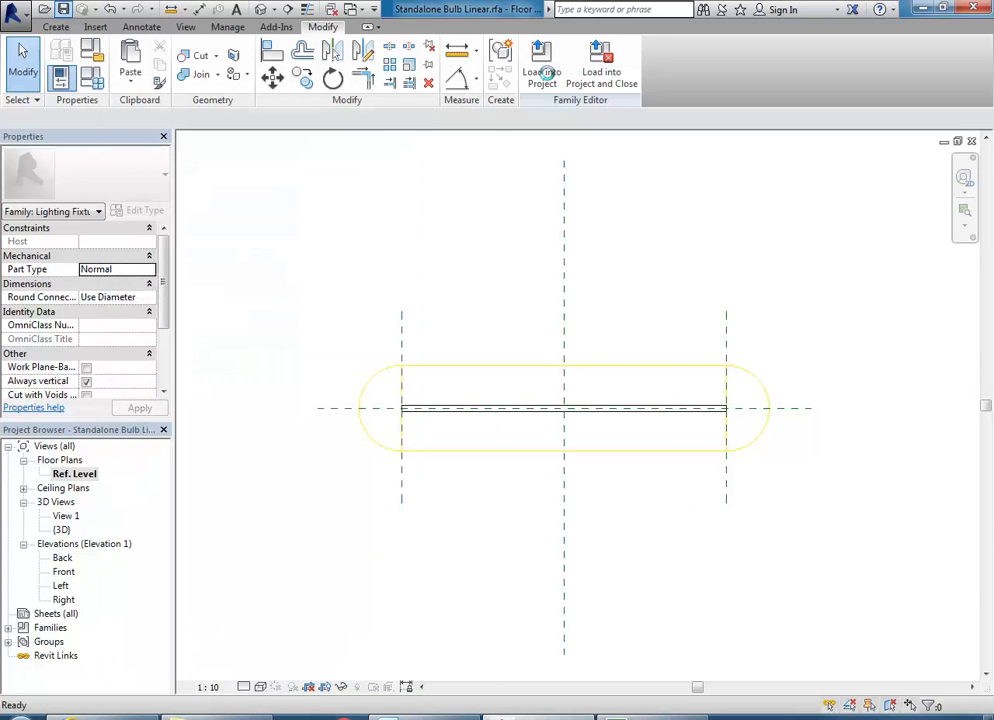
Load the family into HarringtonSt-14Render Lighting.rvt and place one 1500mm bulb light vertically along the reception counter's long edge
click(538, 77)
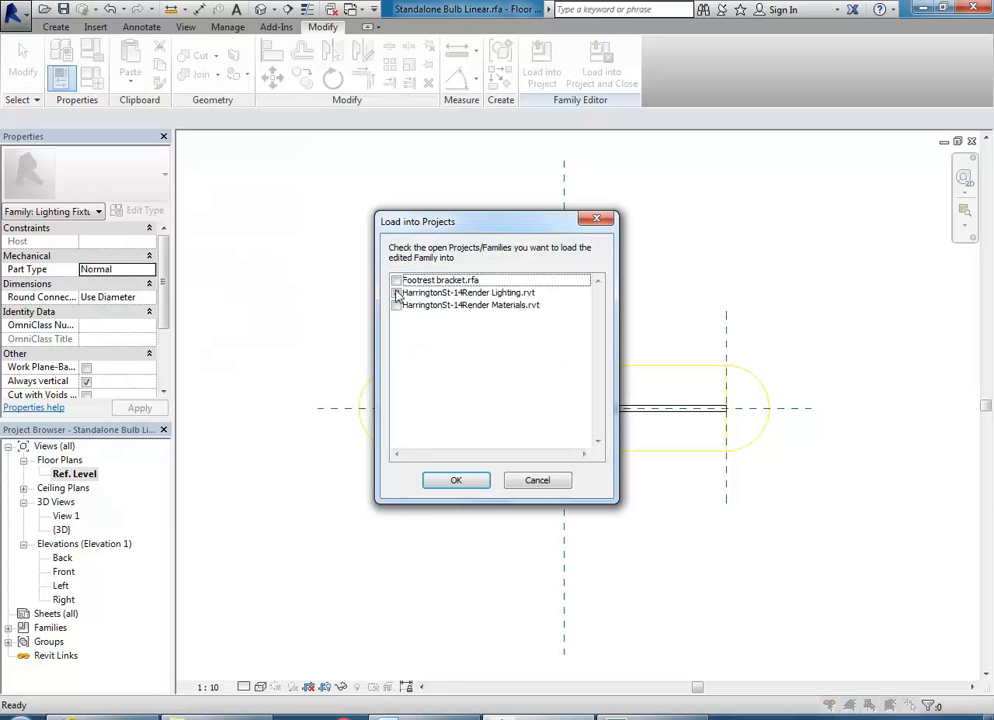
click(452, 482)
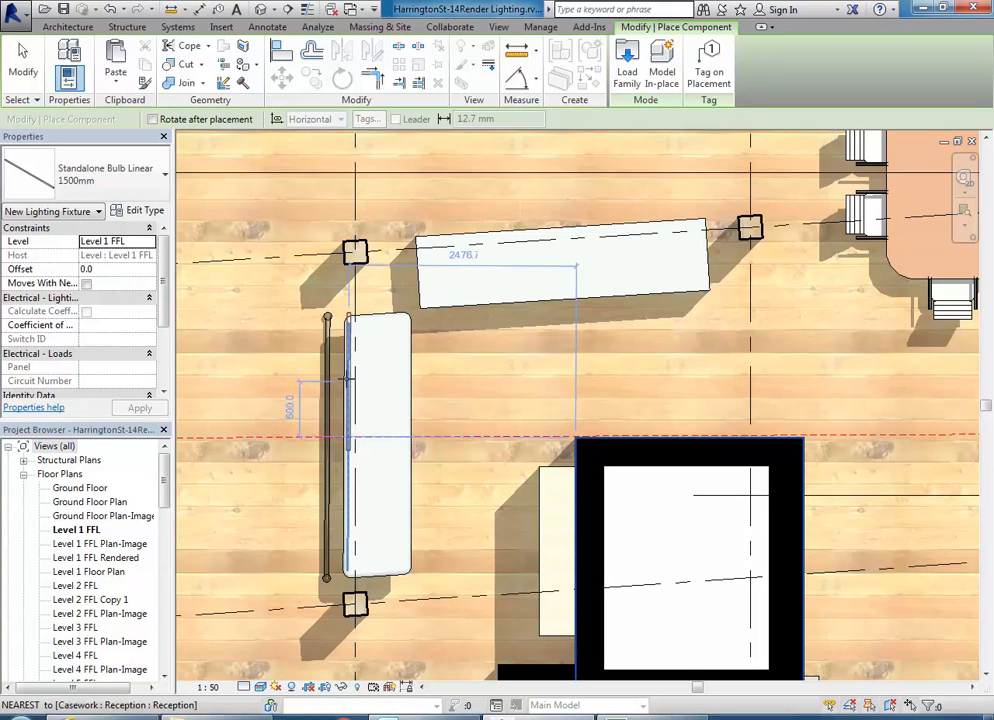
scroll(348, 382, up, 5)
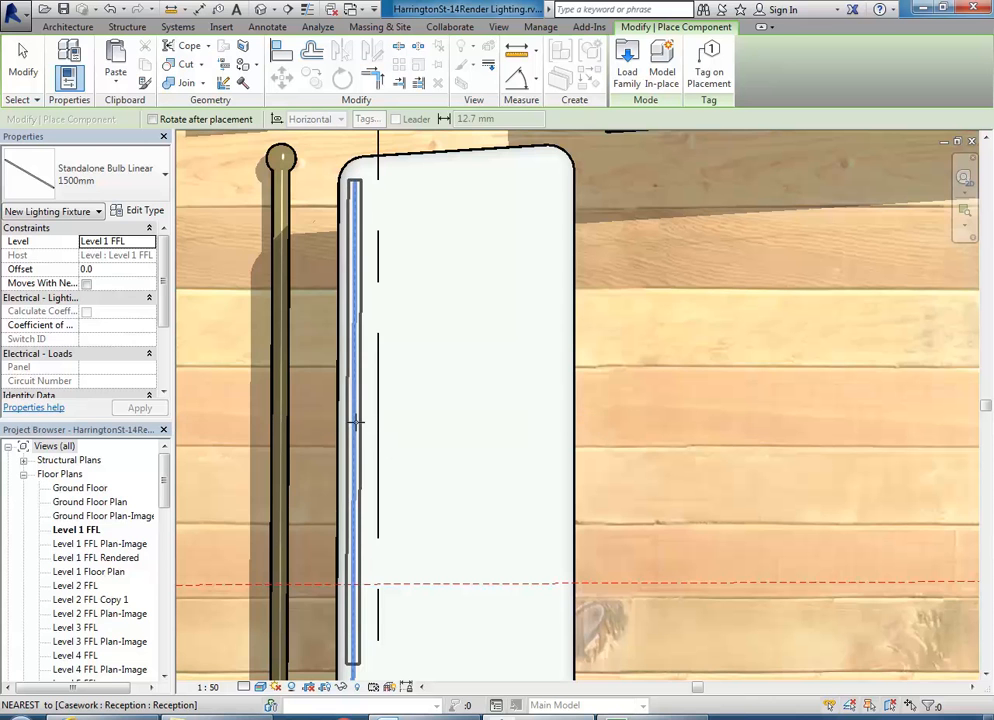
click(356, 421)
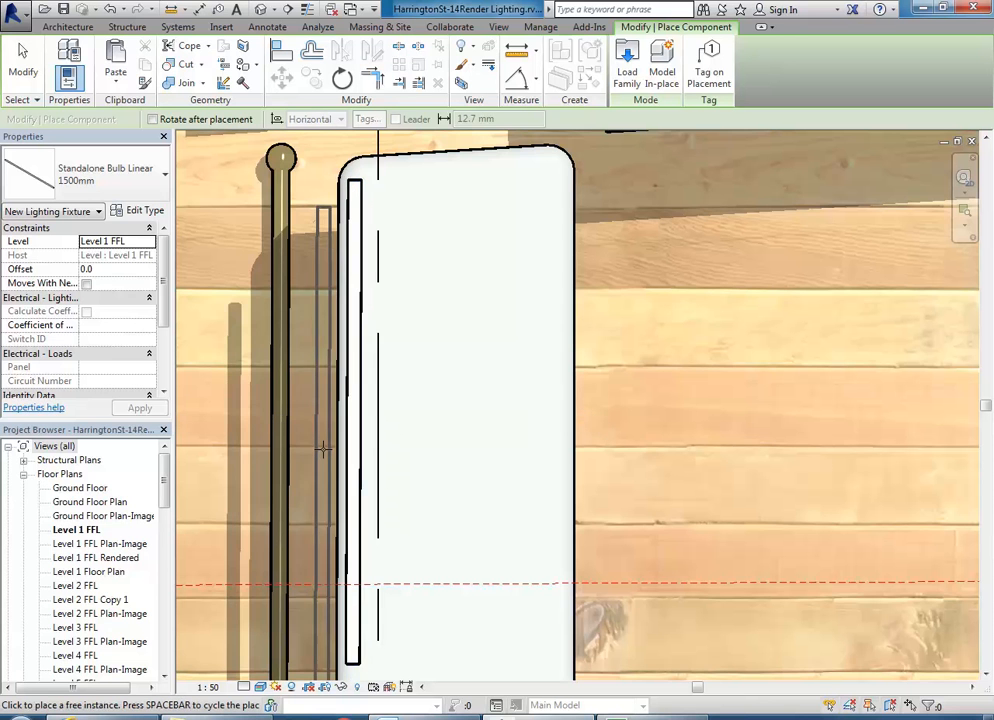
scroll(348, 428, down, 3)
key(Escape)
scroll(311, 467, down, 3)
middle_drag(322, 467, 415, 400)
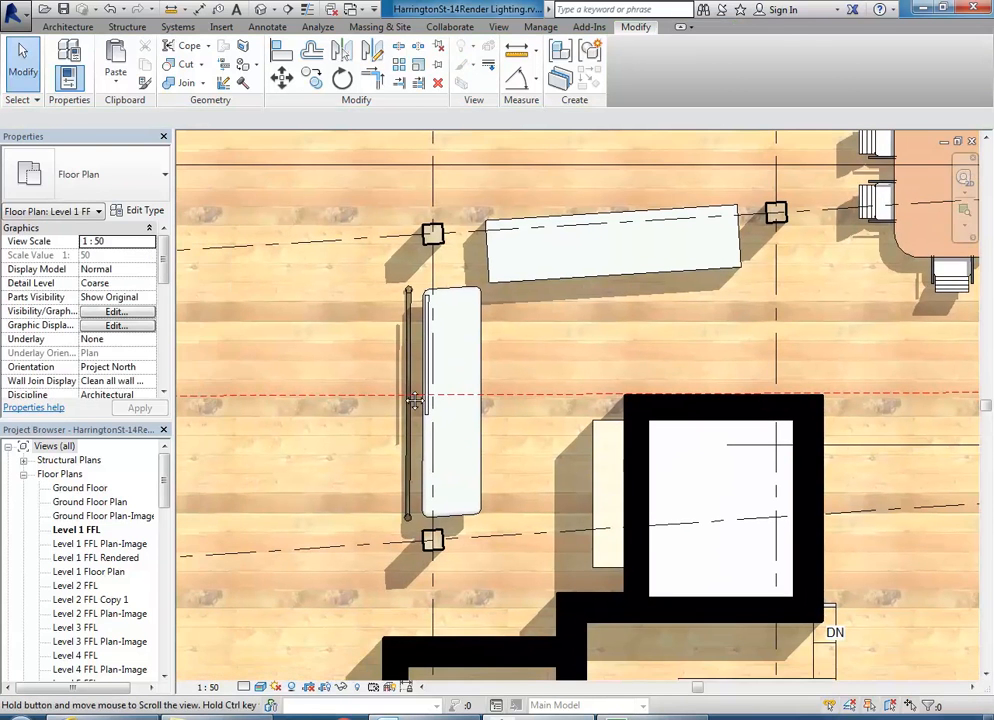
Move the placed bulb light down along the reception counter's edge to about its mid-length
scroll(420, 415, up, 3)
click(434, 420)
middle_drag(328, 443, 292, 453)
drag(394, 488, 398, 490)
key(Down)
key(Down)
key(Down)
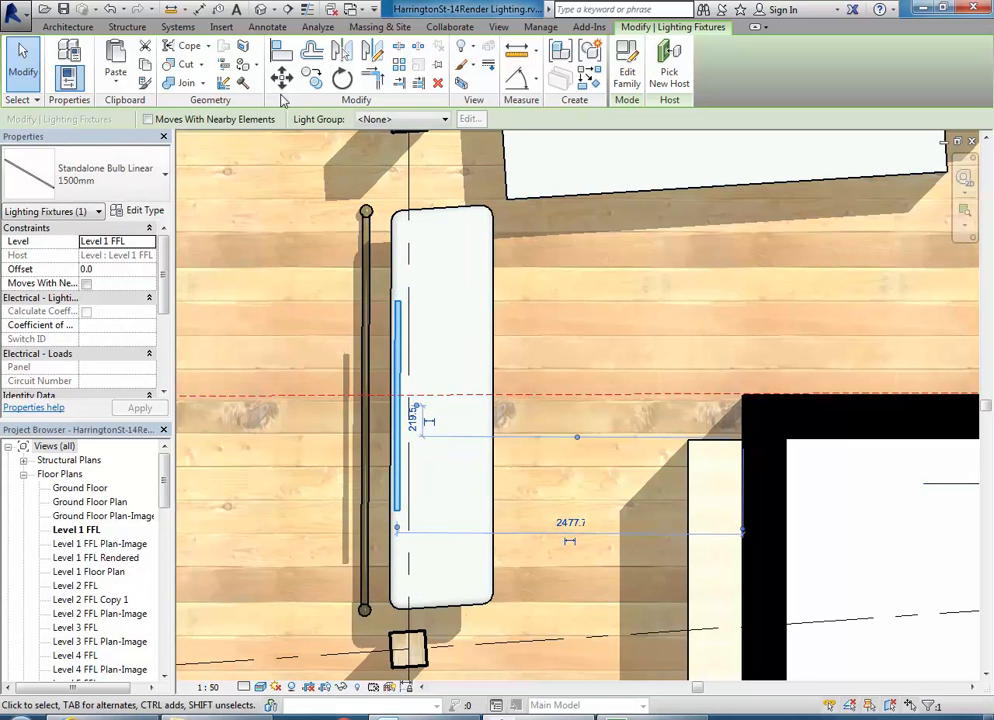
Measure from the middle of the bulb light to the upper end of the reception counter's inner edge
click(517, 50)
click(397, 396)
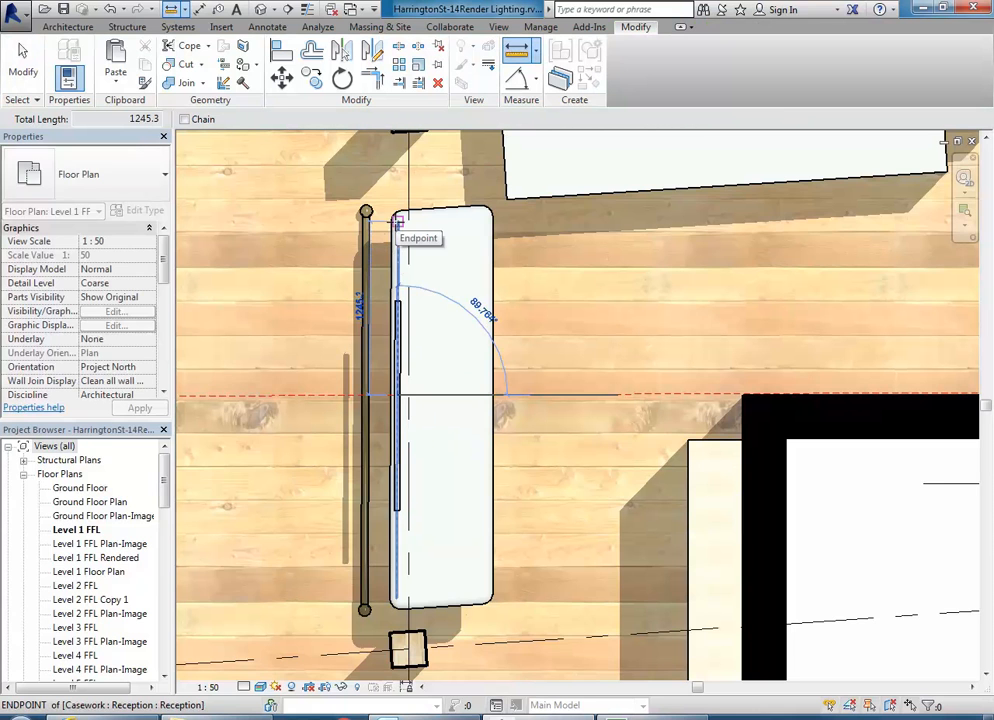
key(Escape)
key(Escape)
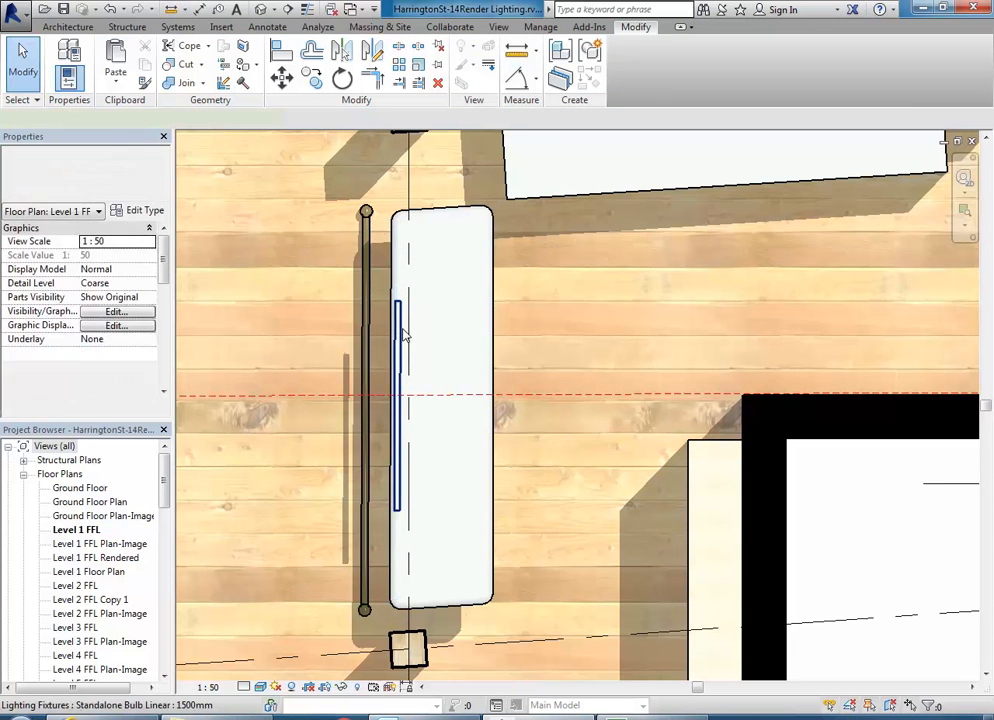
Duplicate the counter bulb light's type as 2400mm and set its length to 2400
click(404, 336)
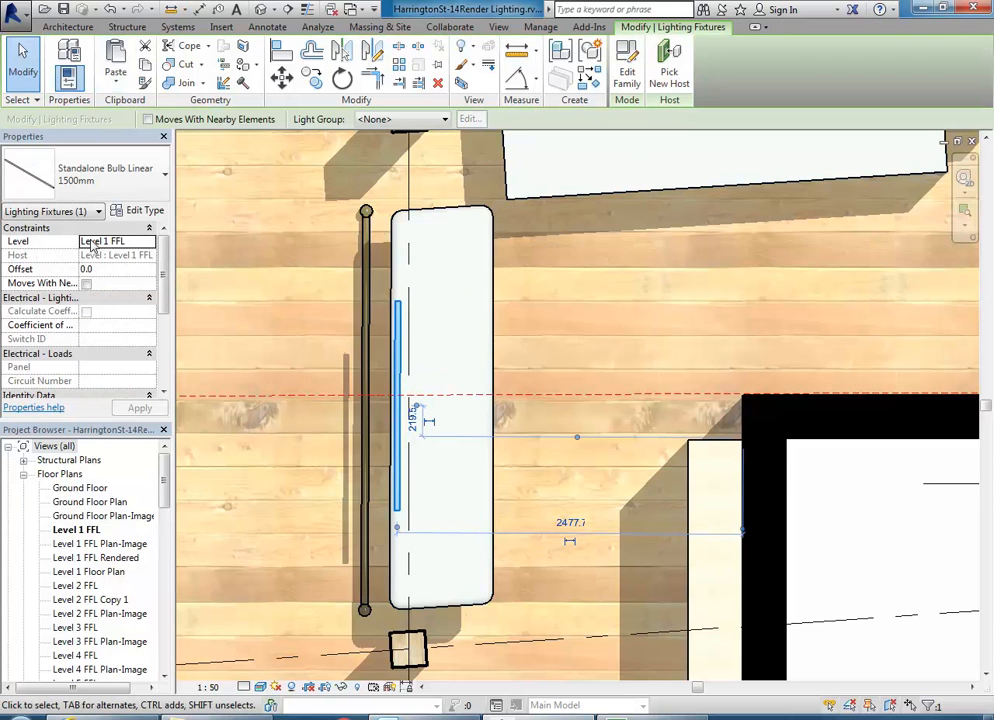
click(139, 210)
click(437, 122)
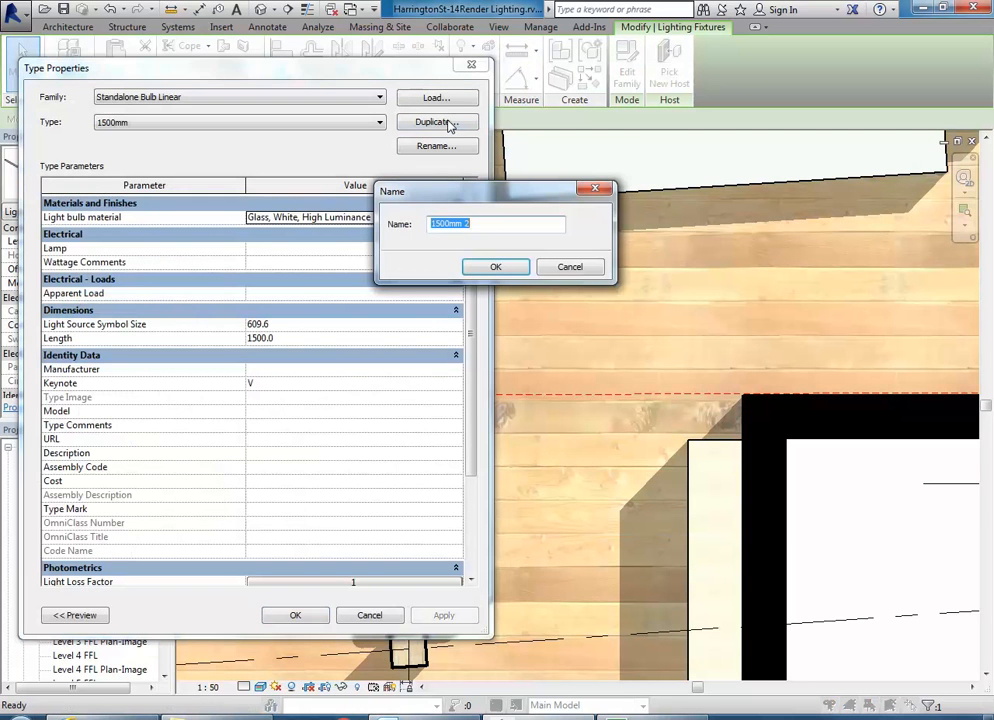
text(2400)
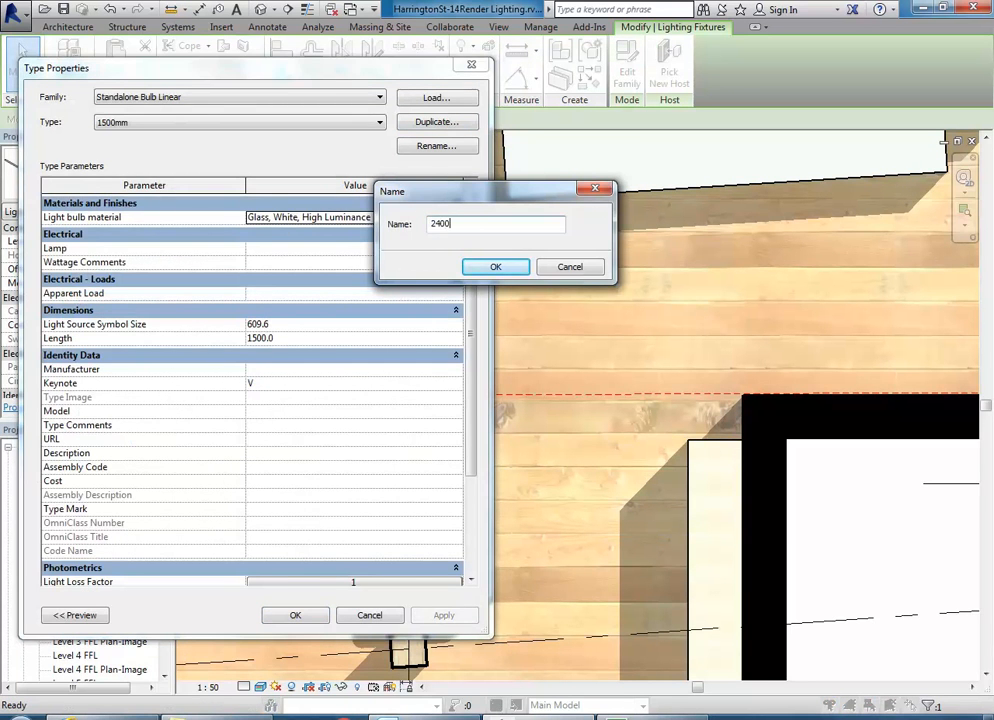
text(mm)
click(486, 266)
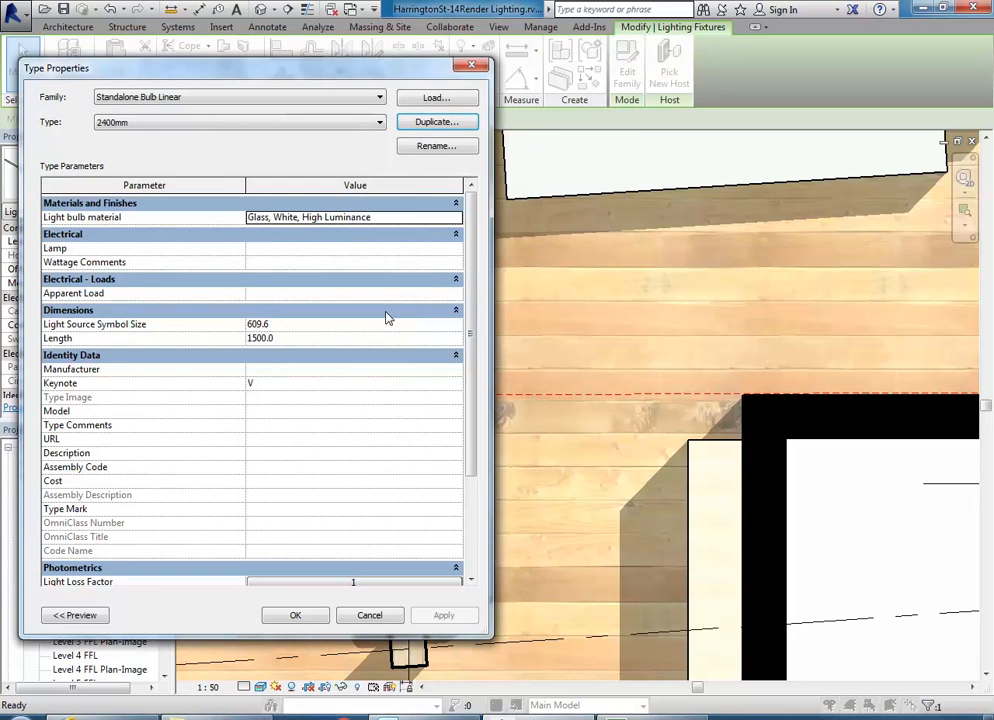
click(350, 338)
text(2400)
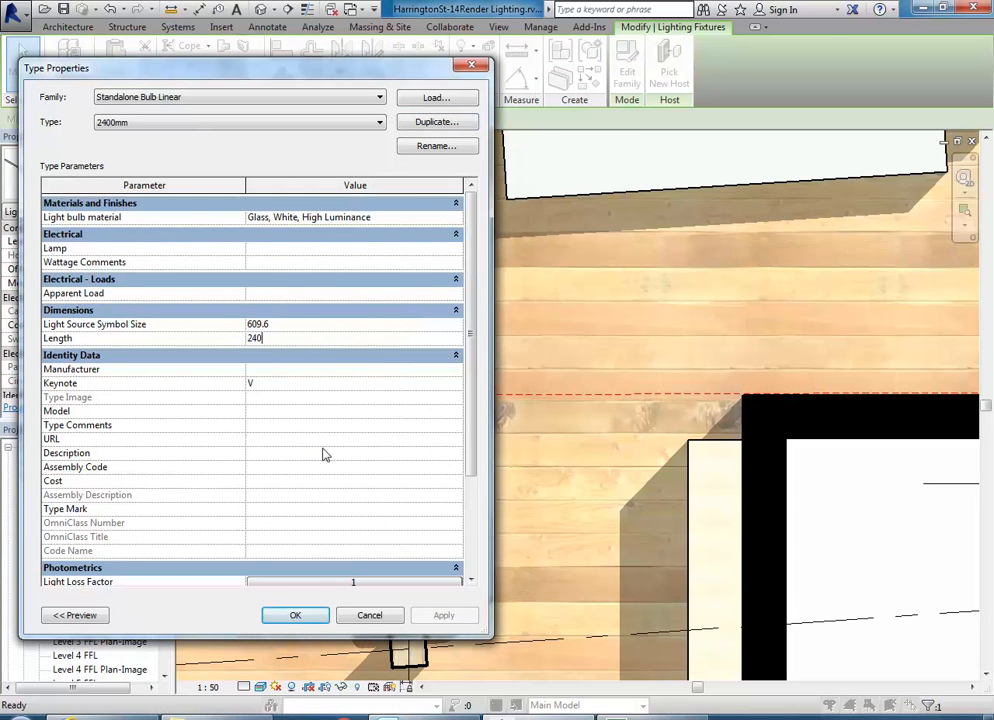
click(296, 615)
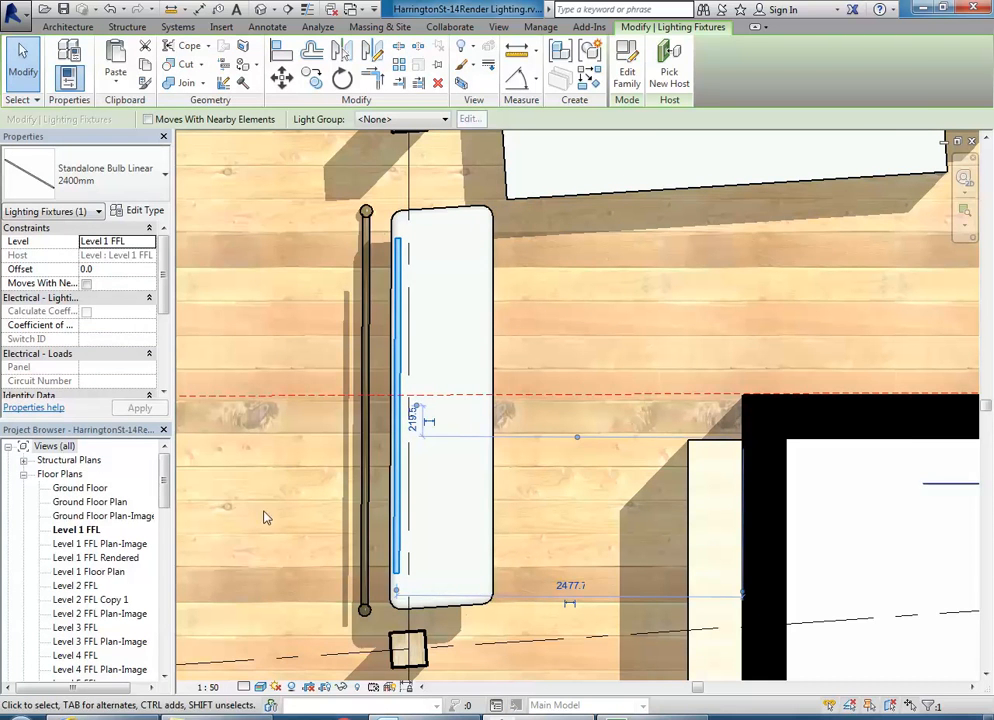
In Section 1, lower the 2400mm bulb light to an offset of -550, into the recess beneath the reception counter top's edge
drag(166, 484, 143, 627)
double_click(72, 571)
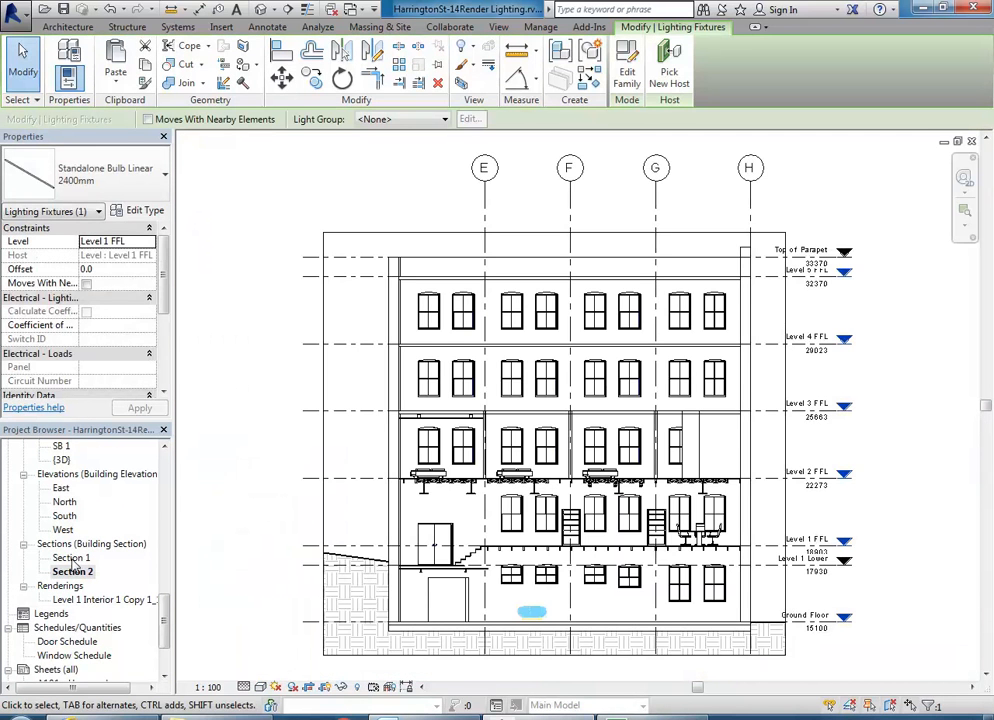
double_click(71, 558)
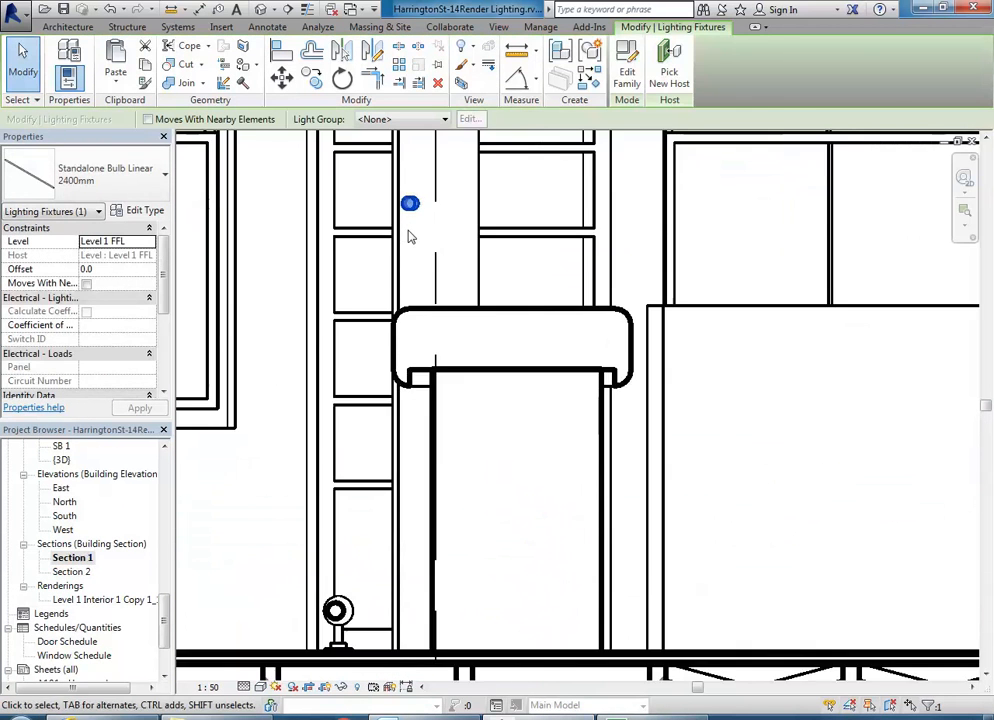
scroll(408, 231, up, 2)
key(shift+Down)
key(shift+Down)
key(shift+Down)
key(shift+Down)
key(shift+Down)
key(shift+Down)
key(shift+Down)
key(shift+Down)
key(shift+Down)
key(shift+Down)
key(shift+Down)
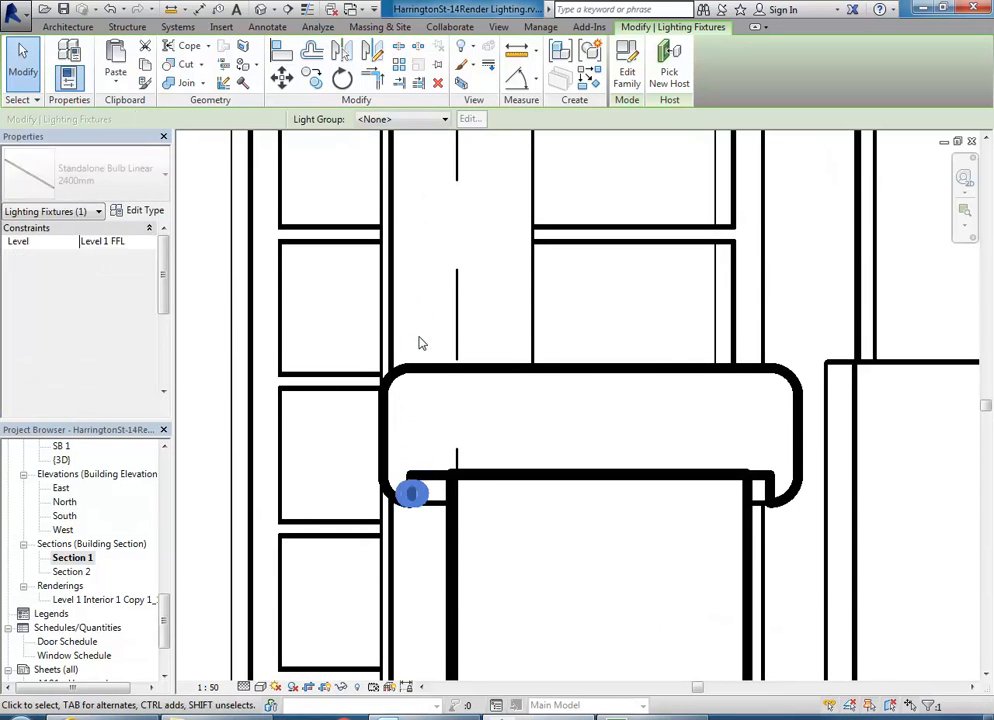
scroll(421, 365, down, 2)
scroll(422, 433, down, 2)
In the Level 1 FFL floor plan, place a camera beside the armchair, aimed across the reception counter toward the shelving by the core wall
drag(166, 634, 163, 498)
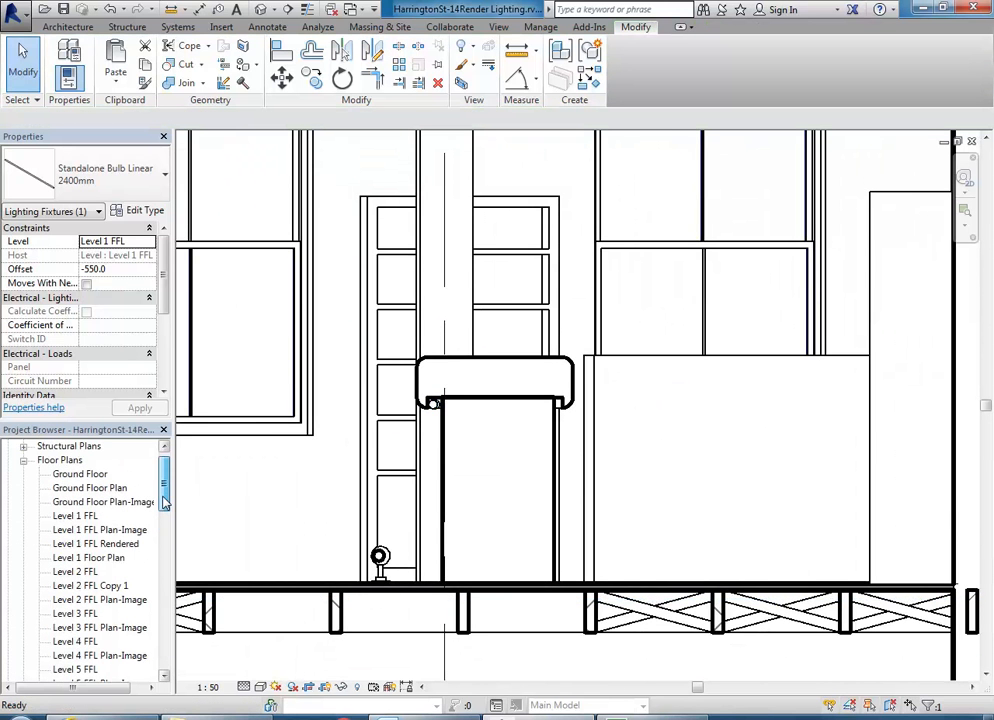
scroll(370, 582, up, 3)
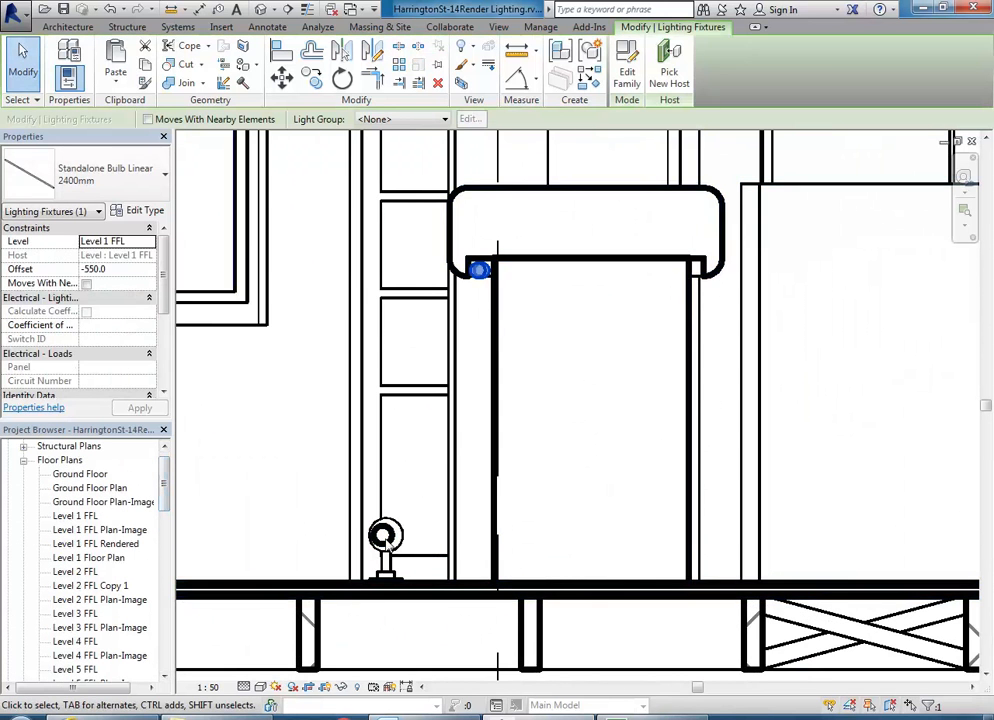
double_click(75, 516)
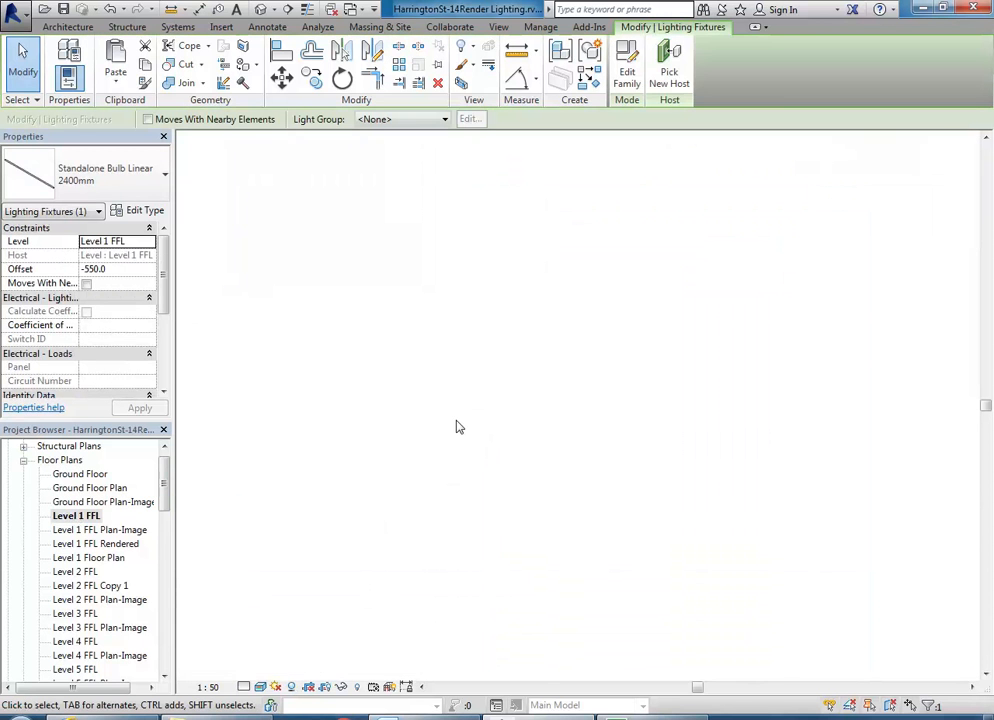
scroll(455, 428, down, 3)
scroll(476, 473, up, 1)
middle_drag(476, 473, 568, 503)
scroll(566, 503, down, 1)
middle_drag(380, 470, 484, 499)
scroll(484, 499, down, 1)
click(236, 242)
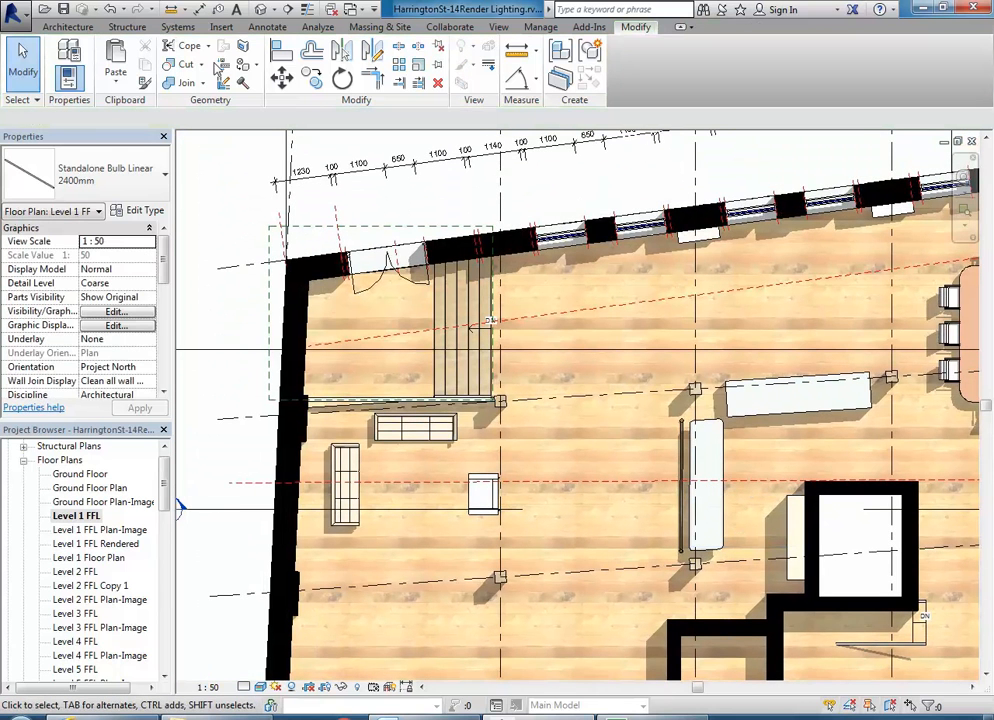
click(271, 9)
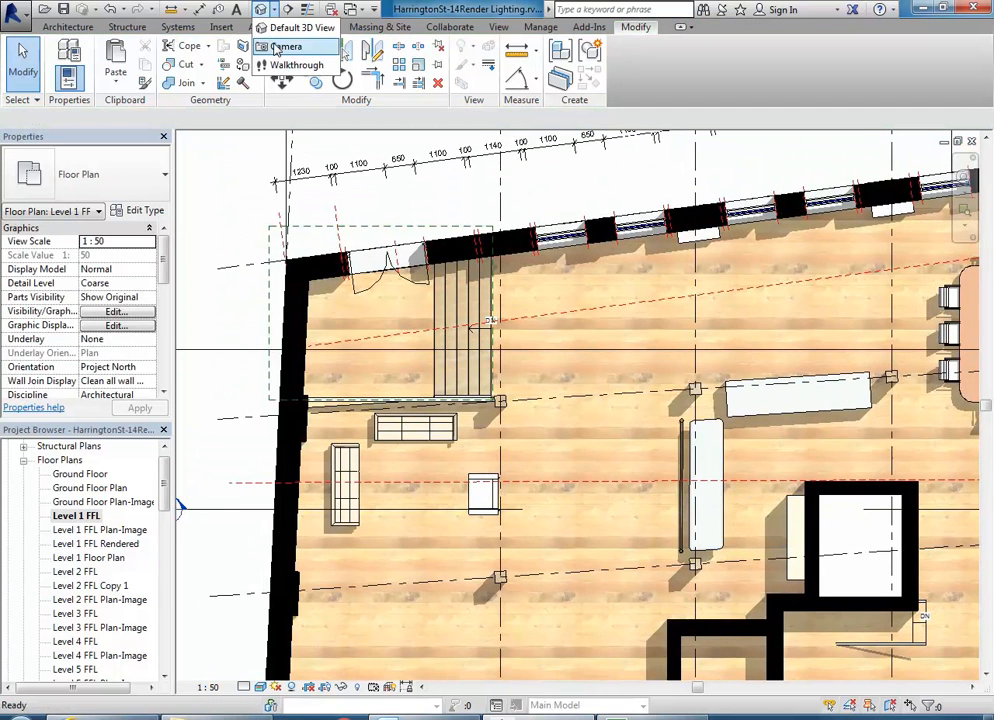
click(285, 46)
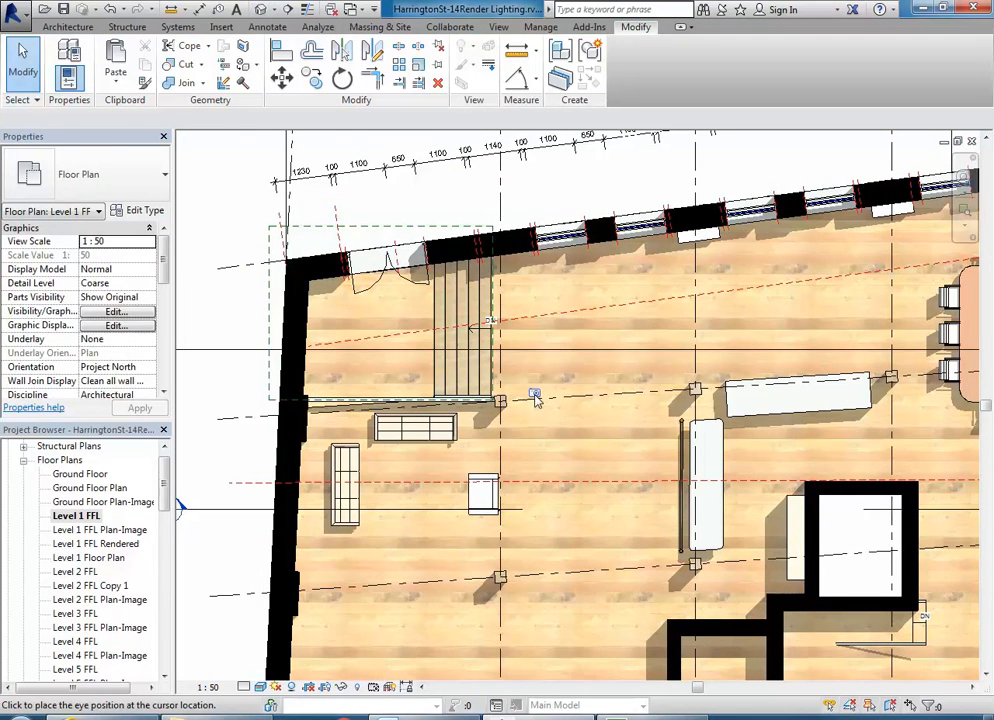
click(510, 497)
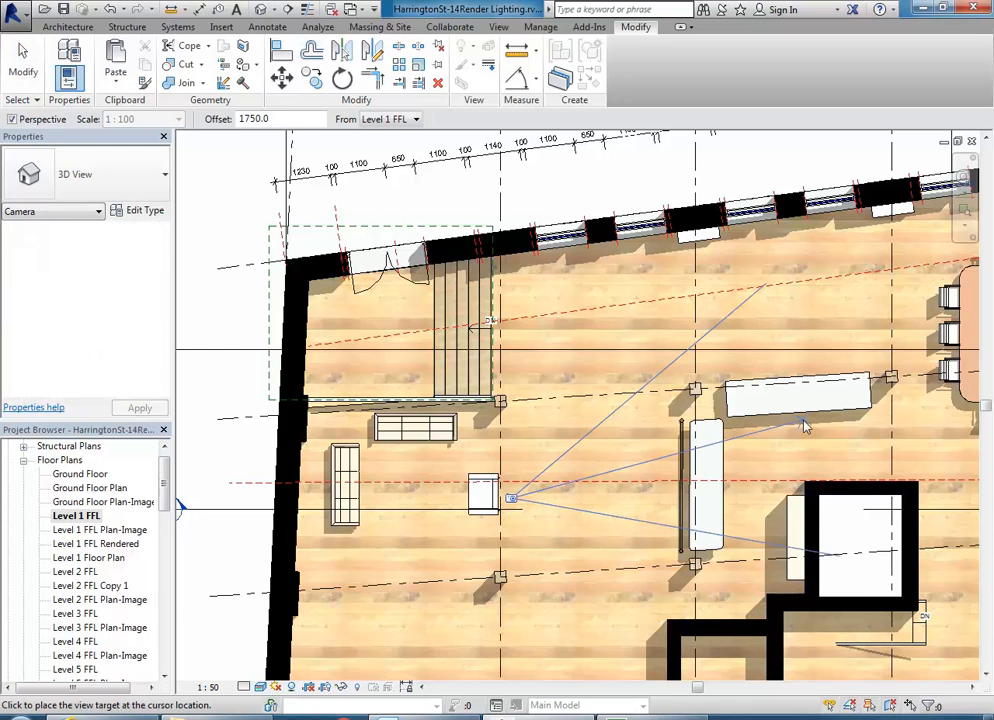
click(839, 458)
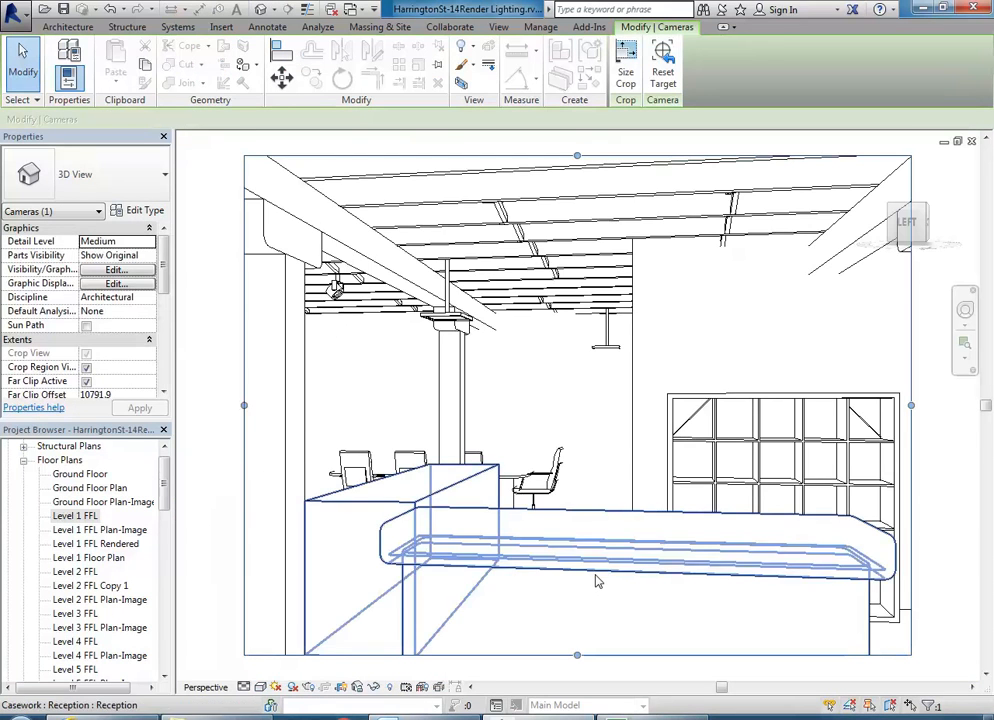
Extend the camera view's crop region downward and to the right to include the full footrest rail and the neighbouring column
scroll(595, 581, down, 1)
middle_drag(597, 583, 601, 532)
drag(577, 581, 577, 645)
scroll(556, 586, down, 1)
middle_drag(556, 580, 563, 512)
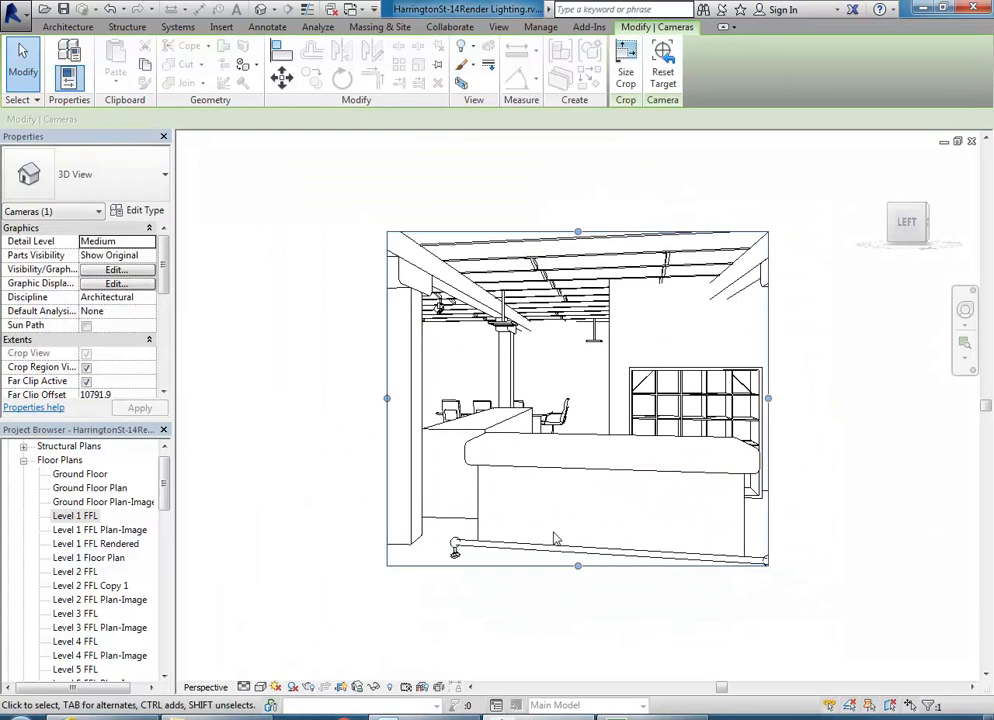
drag(578, 568, 577, 622)
drag(760, 444, 826, 426)
scroll(563, 530, up, 2)
scroll(576, 513, down, 1)
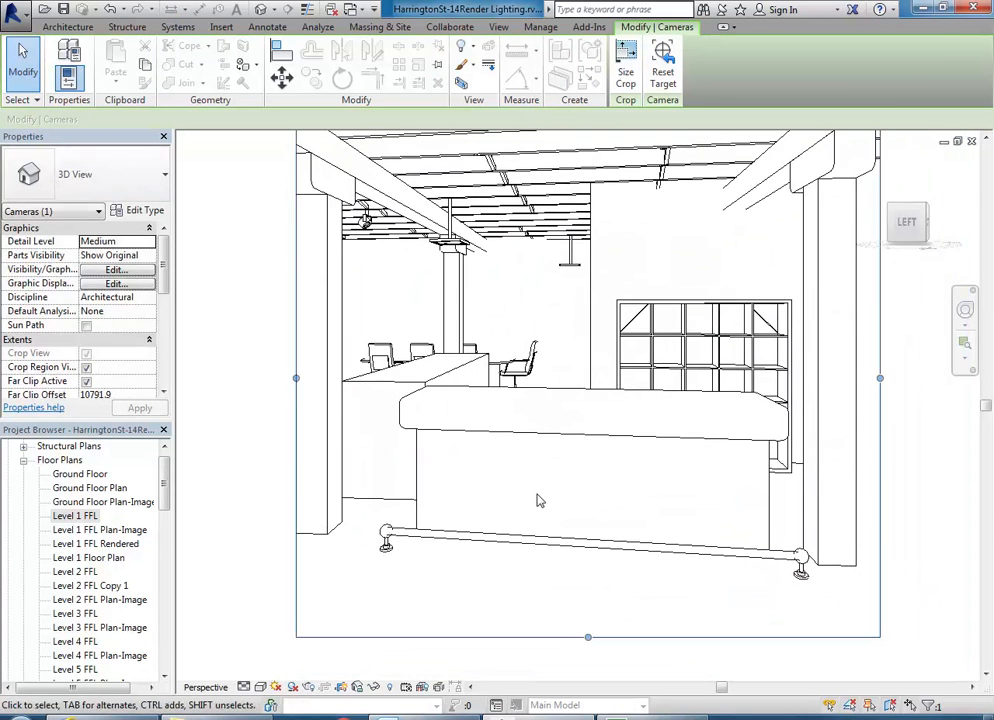
Set the new camera view's visual style to Realistic
key(Escape)
click(260, 686)
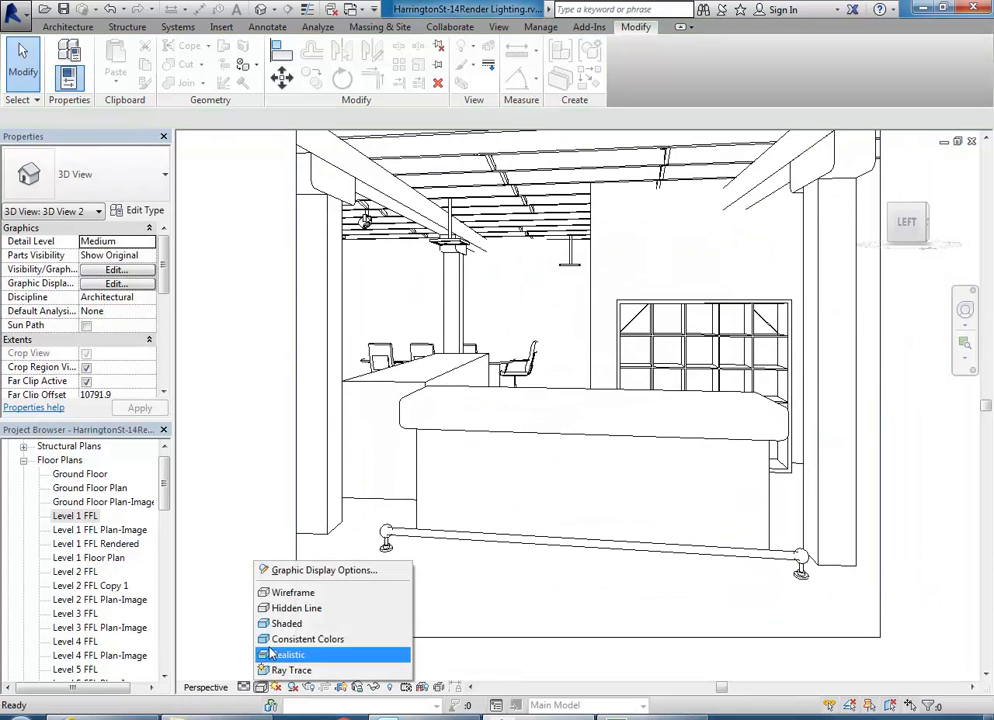
click(290, 654)
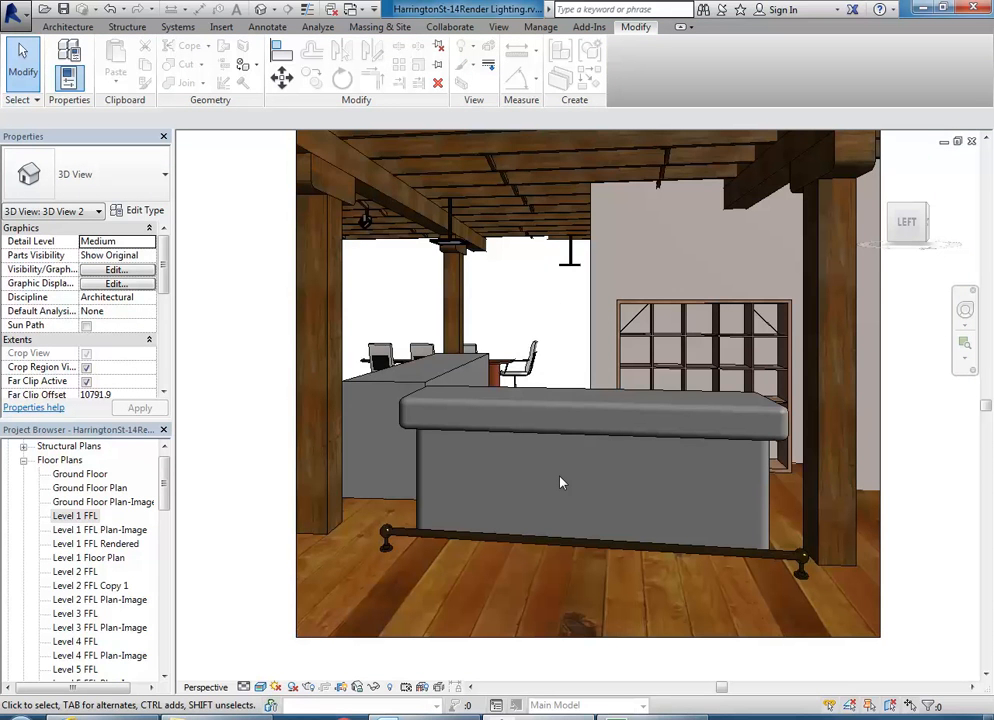
click(308, 686)
click(211, 9)
Save the project under the new name HarringtonSt-15 Modelling andr Lighting.rvt in the Harrington folder
click(15, 10)
mouse_move(24, 192)
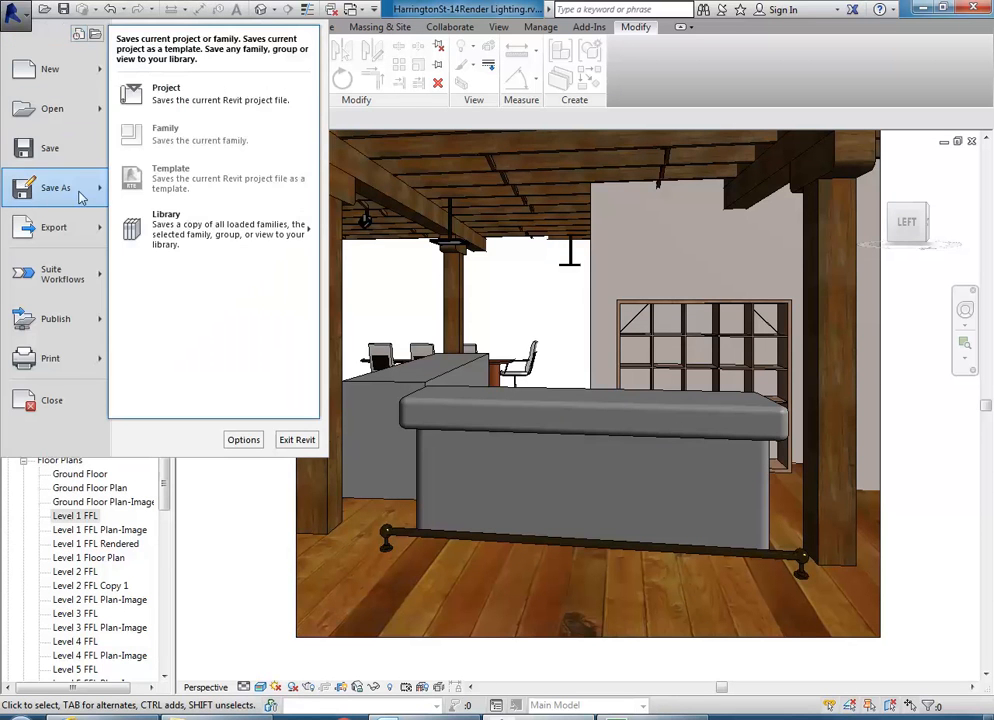
click(131, 94)
click(341, 571)
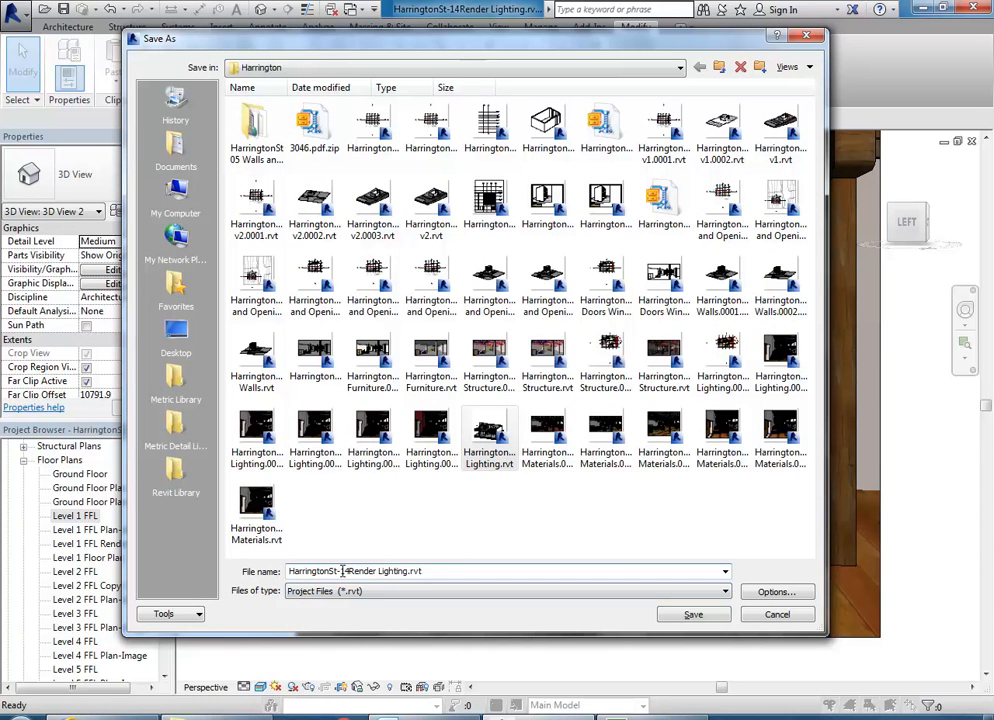
drag(346, 571, 377, 571)
text(5 Modelling and)
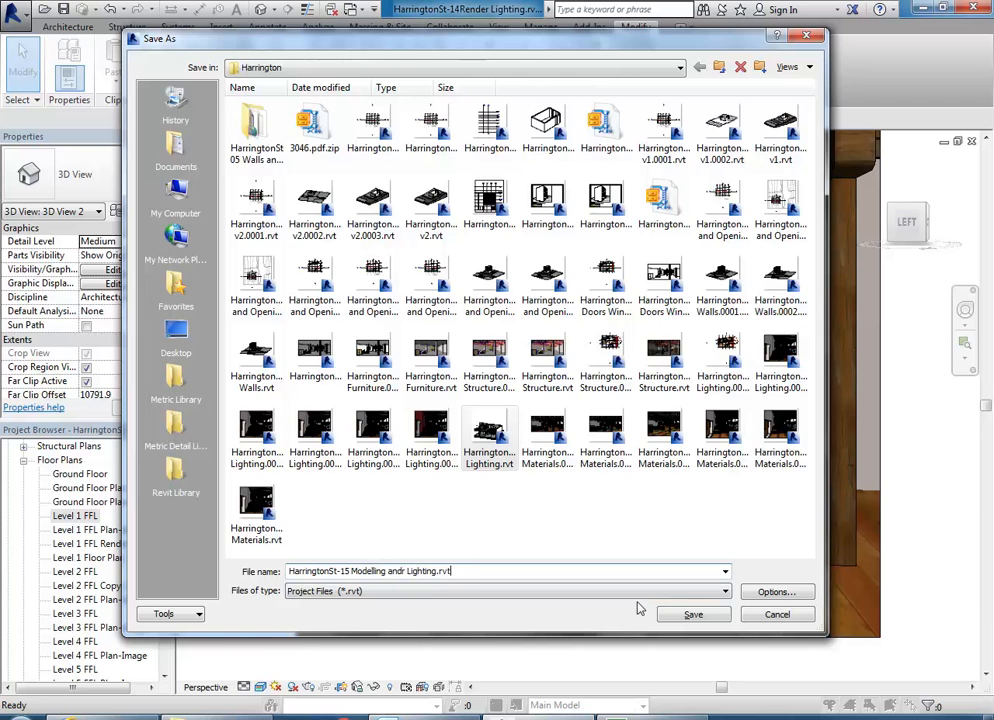
click(693, 614)
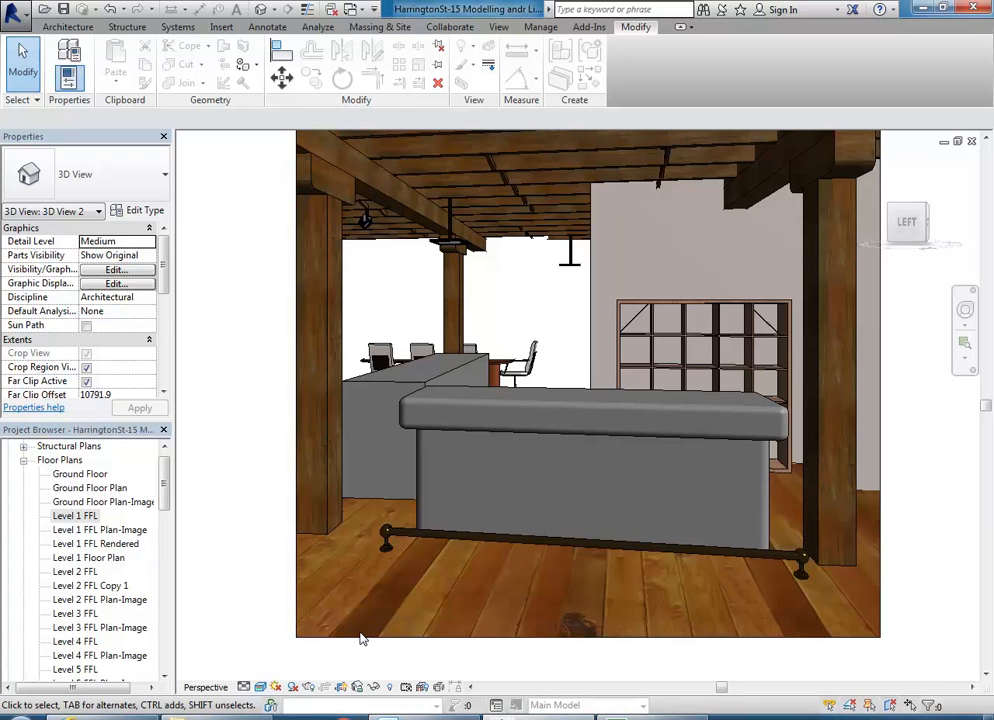
Render the camera view at draft quality with the Interior: Artificial only lighting scheme, and close the rendering settings
click(308, 687)
click(145, 262)
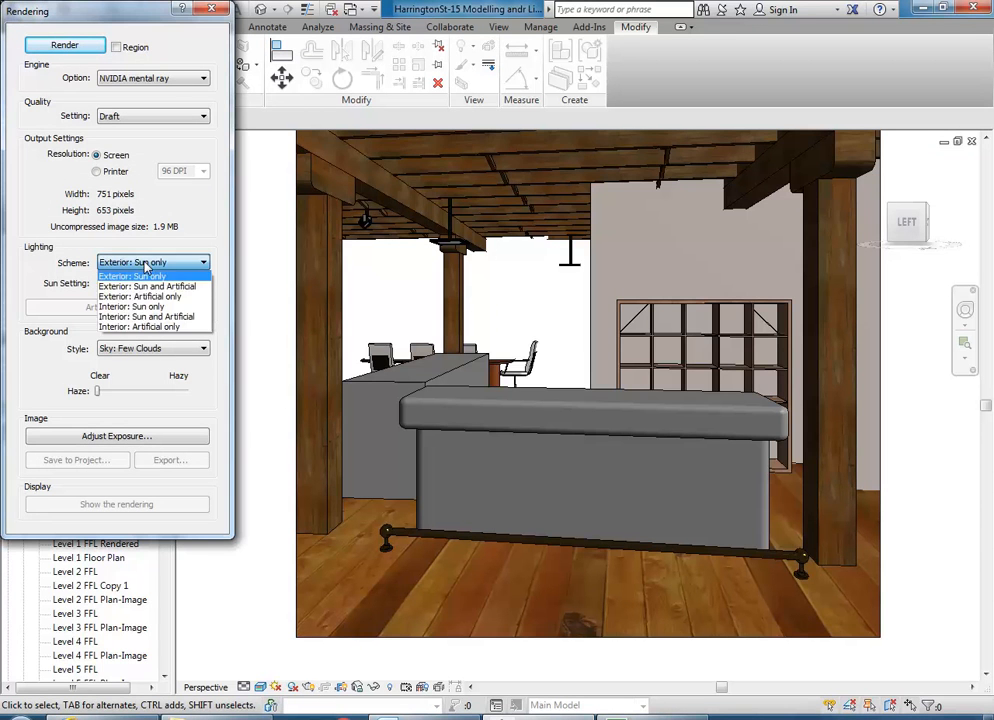
click(138, 326)
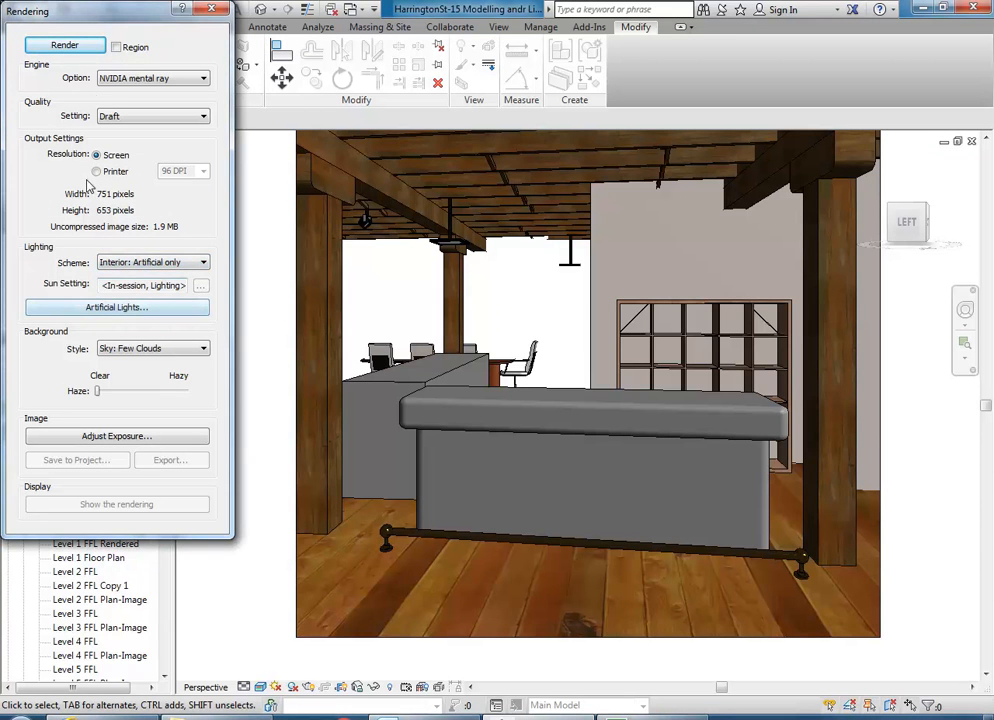
click(63, 46)
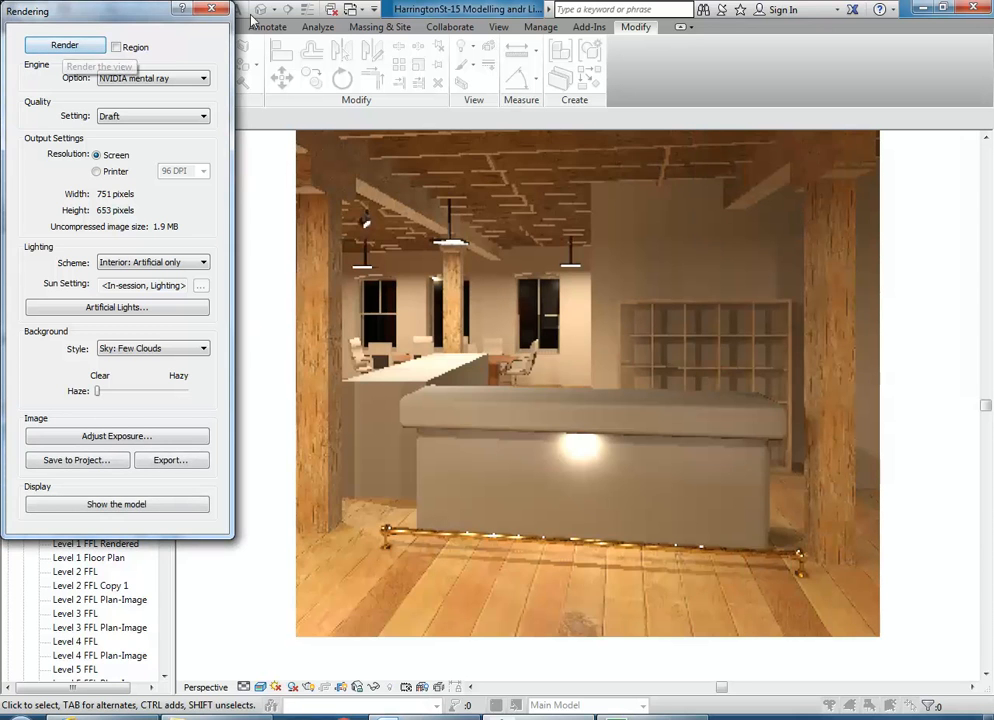
click(211, 9)
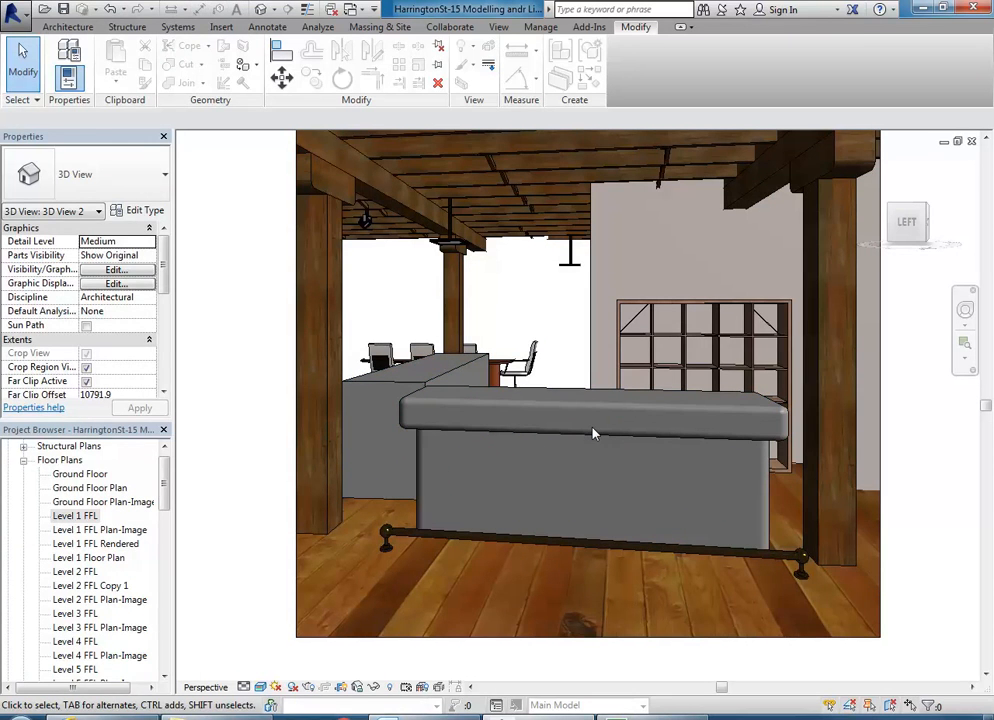
Check the type list in the already open Standalone Bulb Linear family, view it in 3D, and close that family file
click(354, 10)
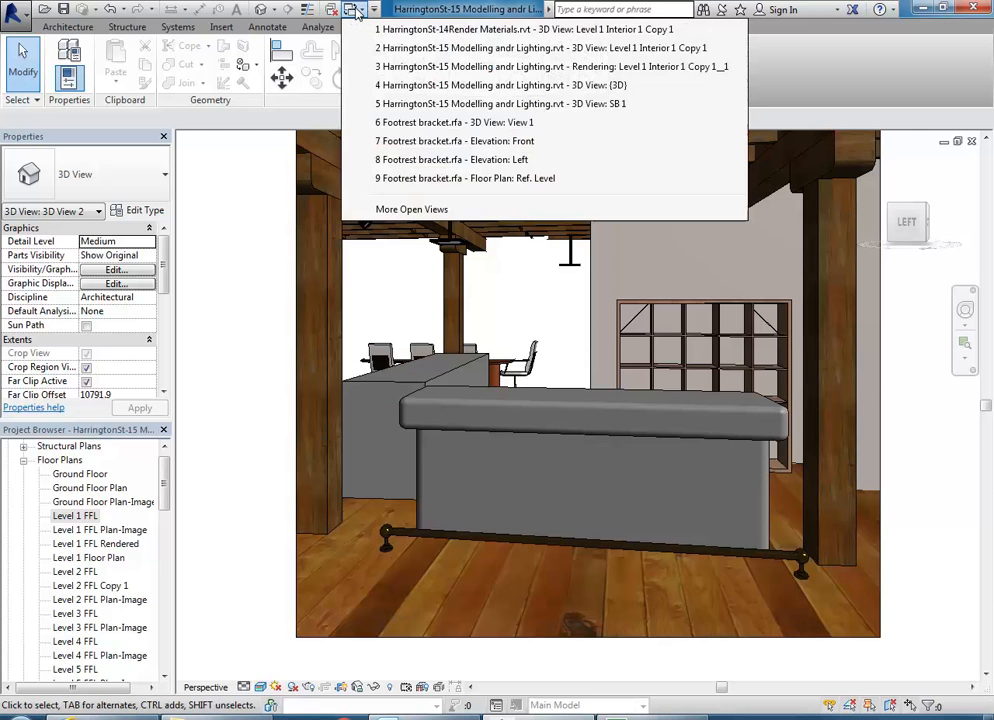
click(355, 11)
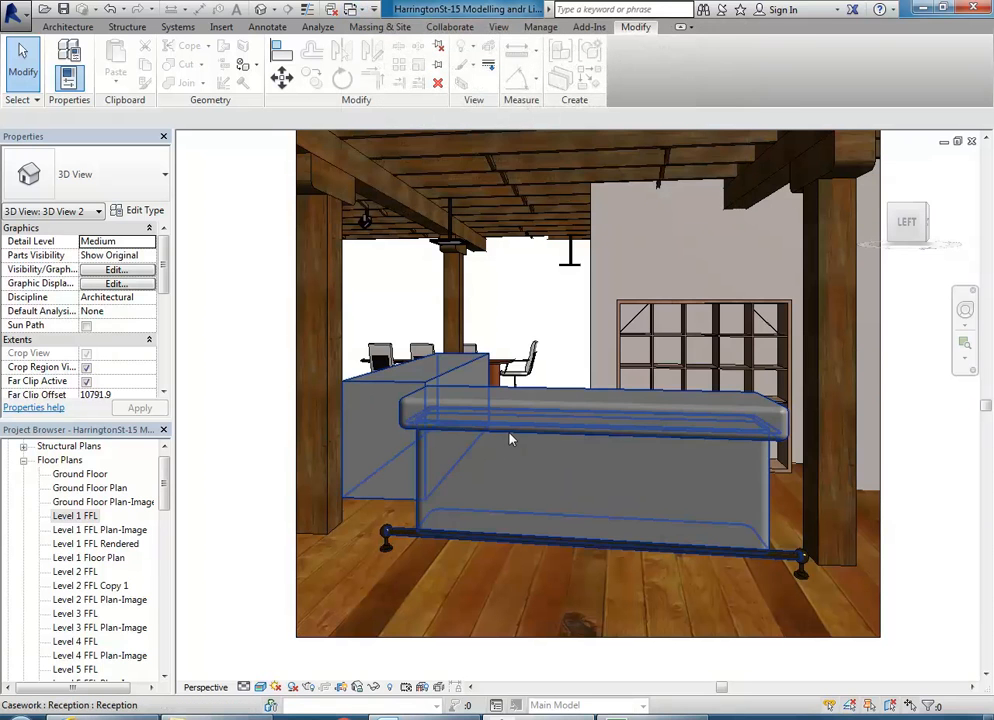
click(510, 438)
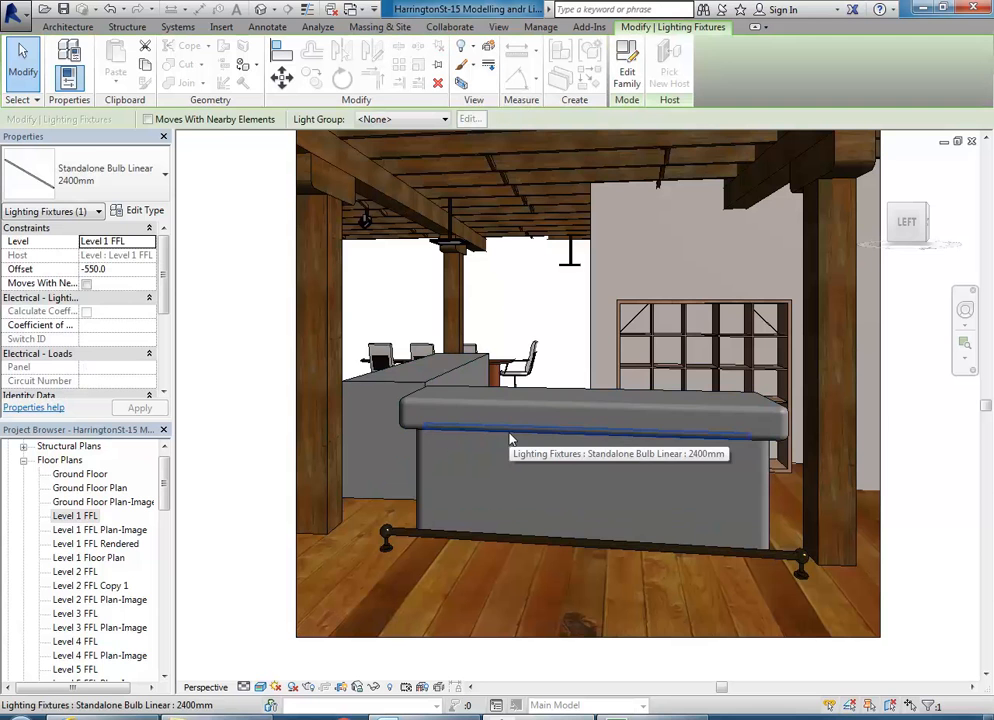
click(624, 72)
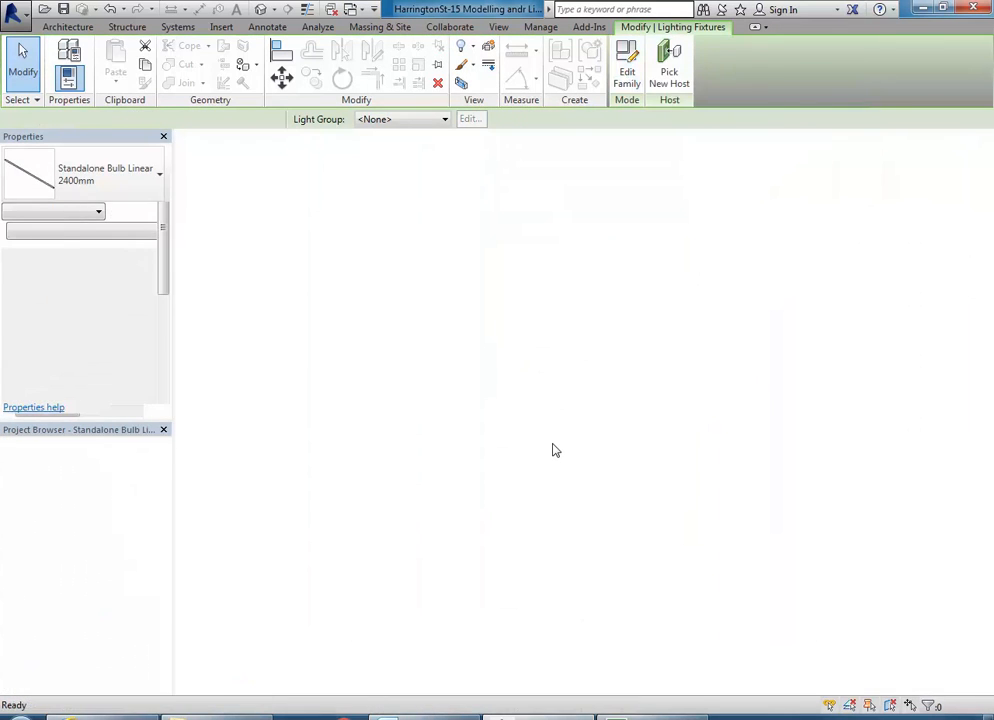
click(92, 80)
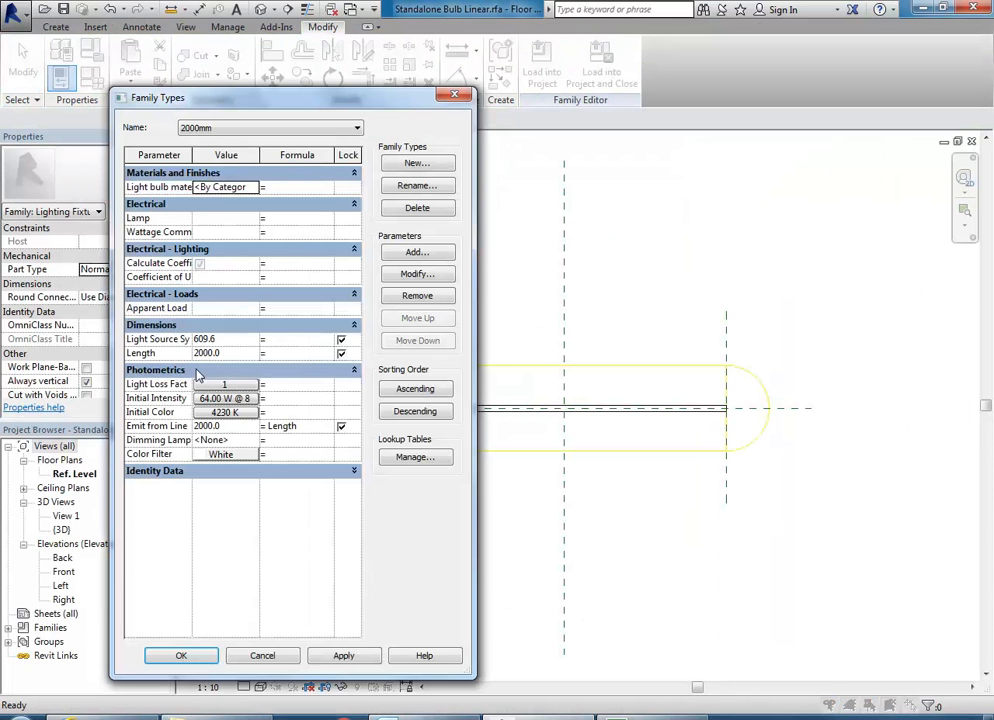
click(224, 131)
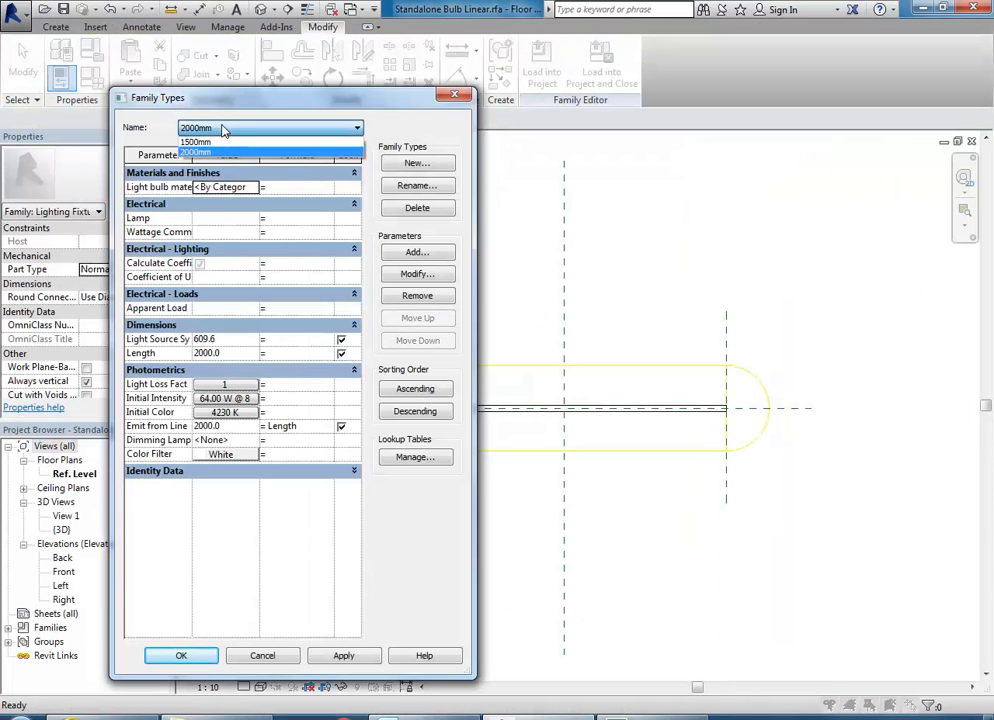
click(226, 130)
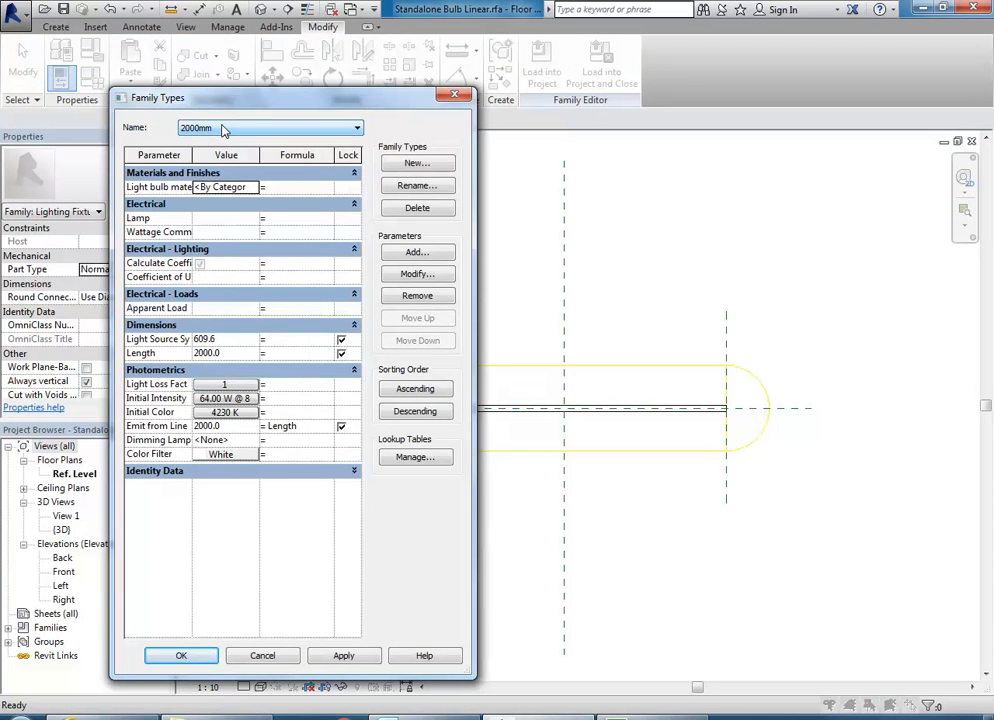
click(263, 656)
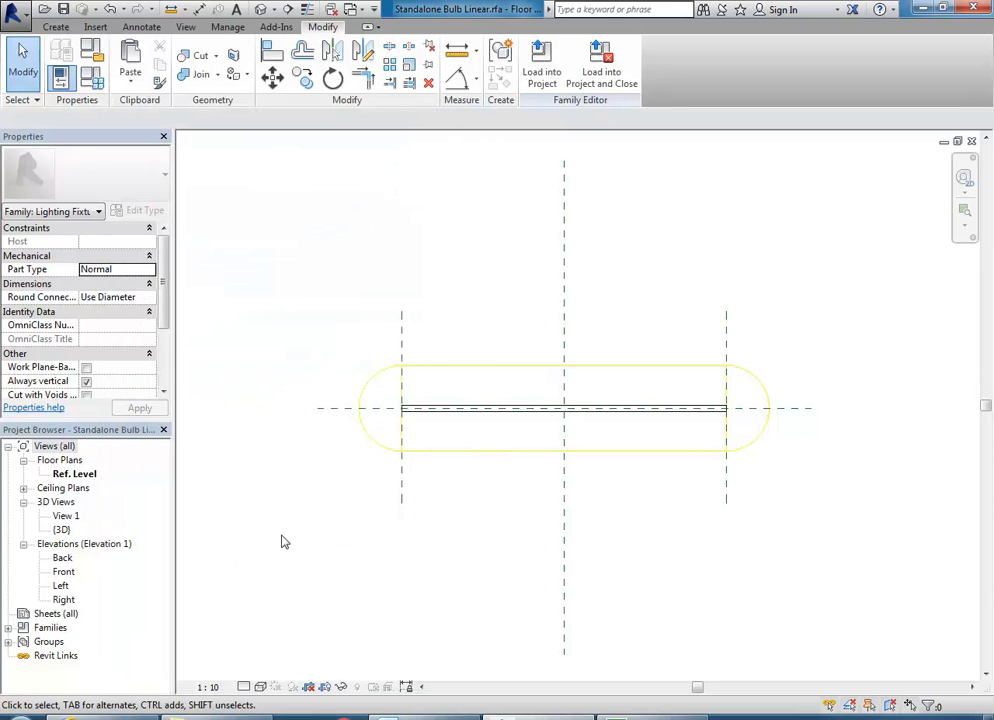
double_click(61, 529)
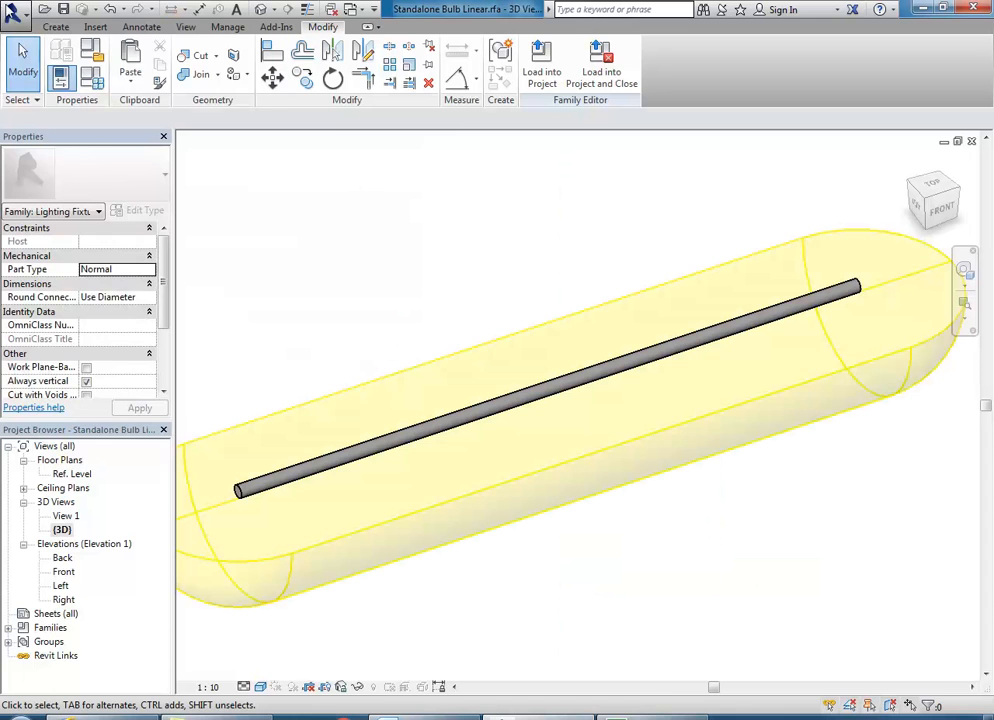
click(12, 12)
click(22, 410)
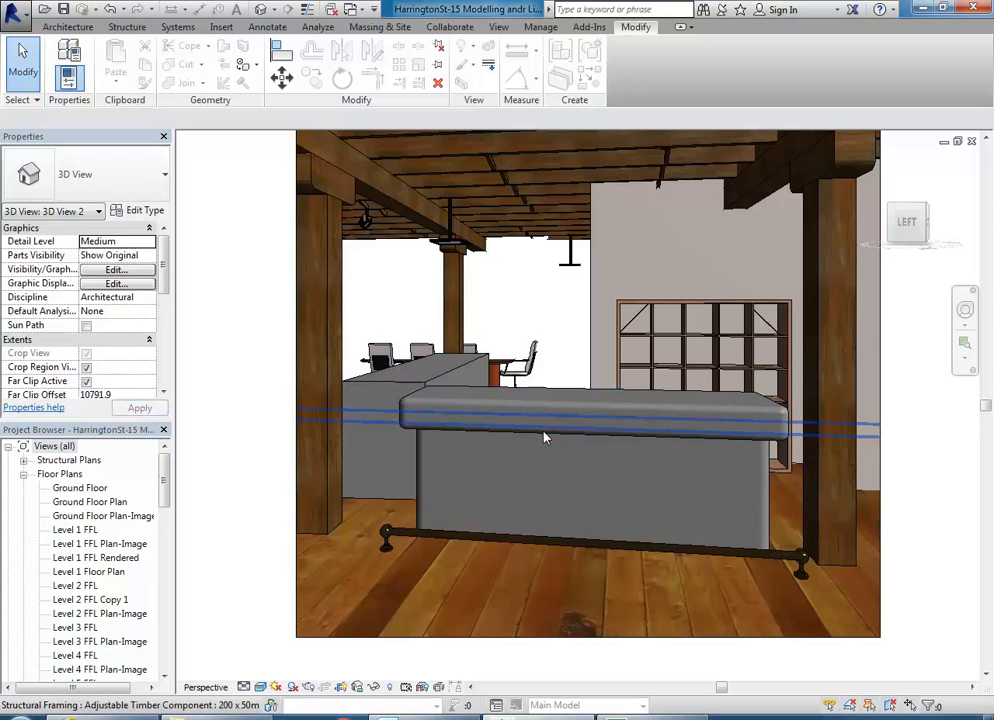
Reopen the Standalone Bulb Linear family from the counter's 2400mm light and check its list of types
click(543, 440)
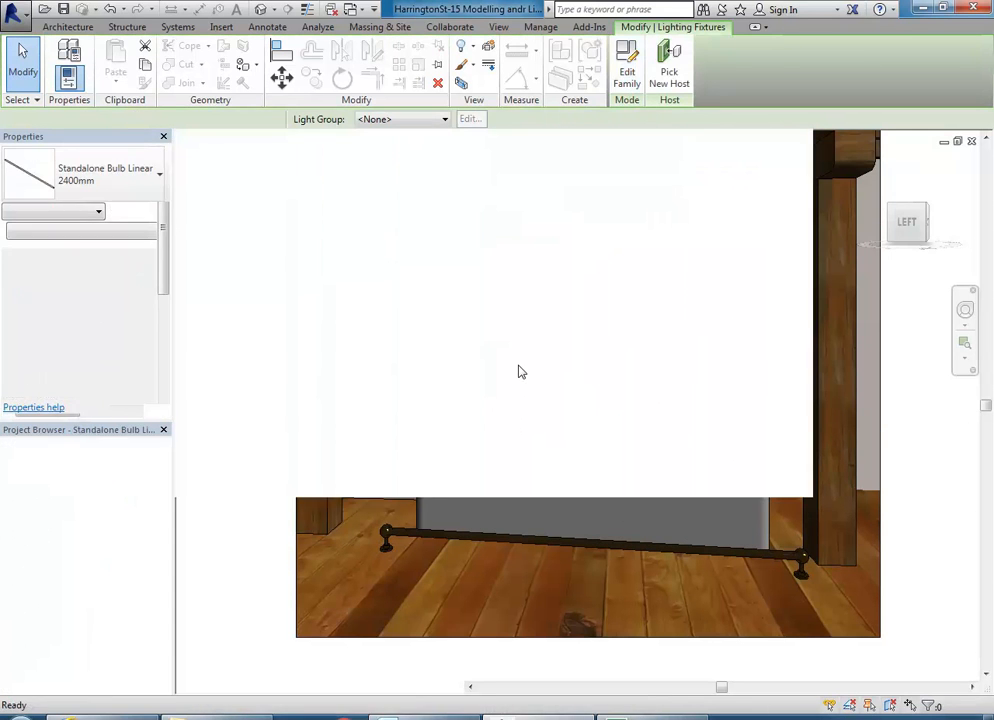
key(f)
key(t)
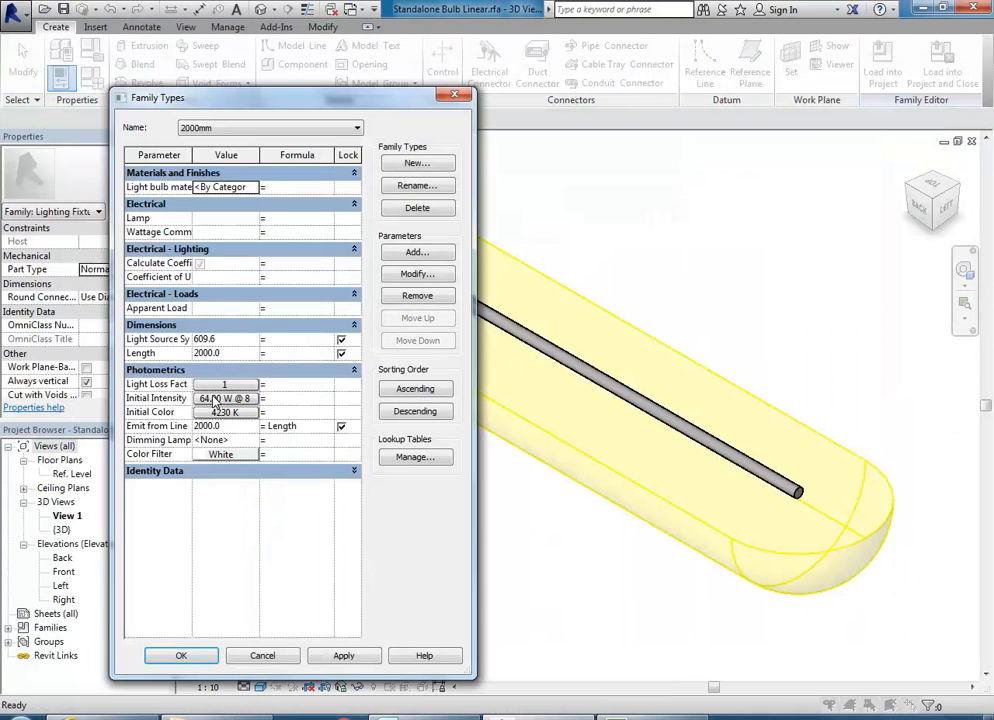
click(224, 129)
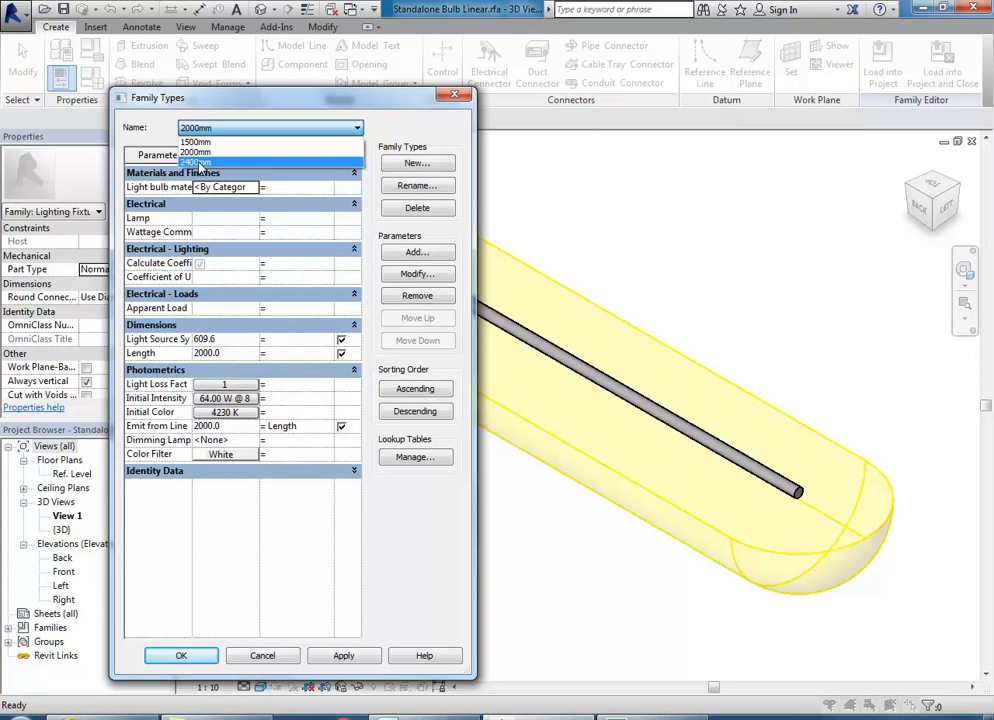
click(283, 149)
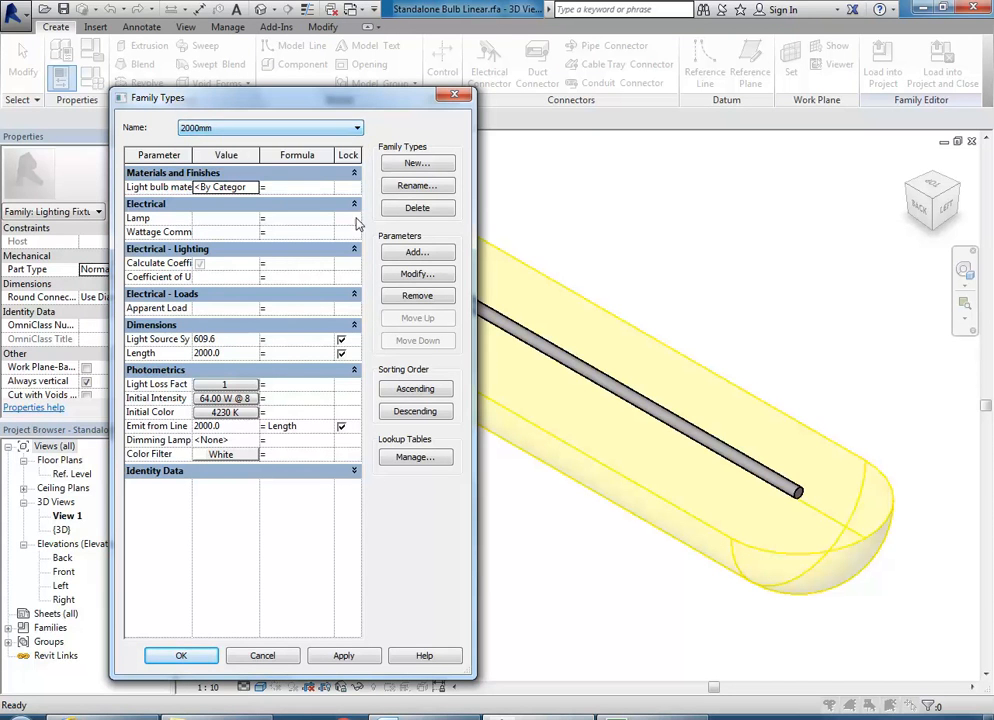
click(266, 657)
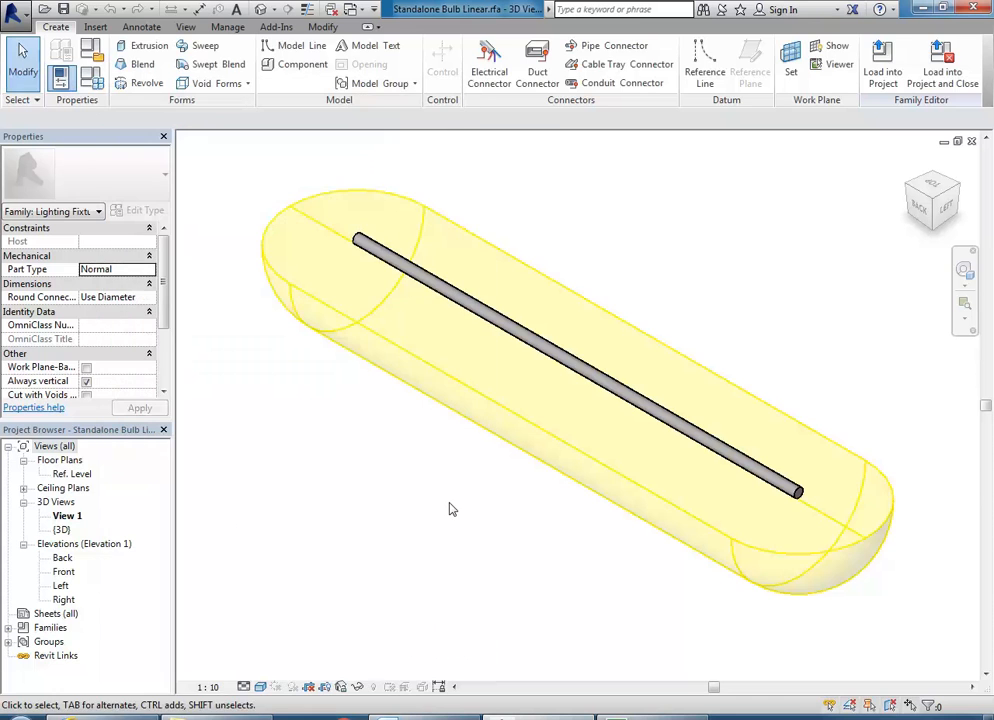
Change the family's light source definition so that it emits from a rectangle shape
click(500, 397)
click(550, 70)
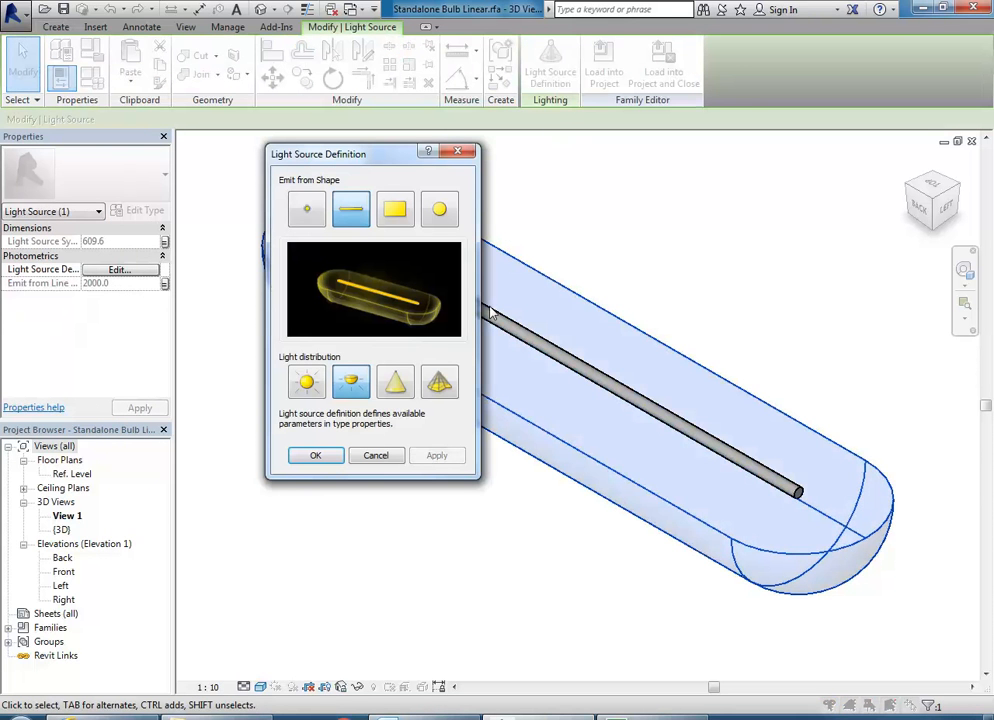
click(389, 212)
click(358, 212)
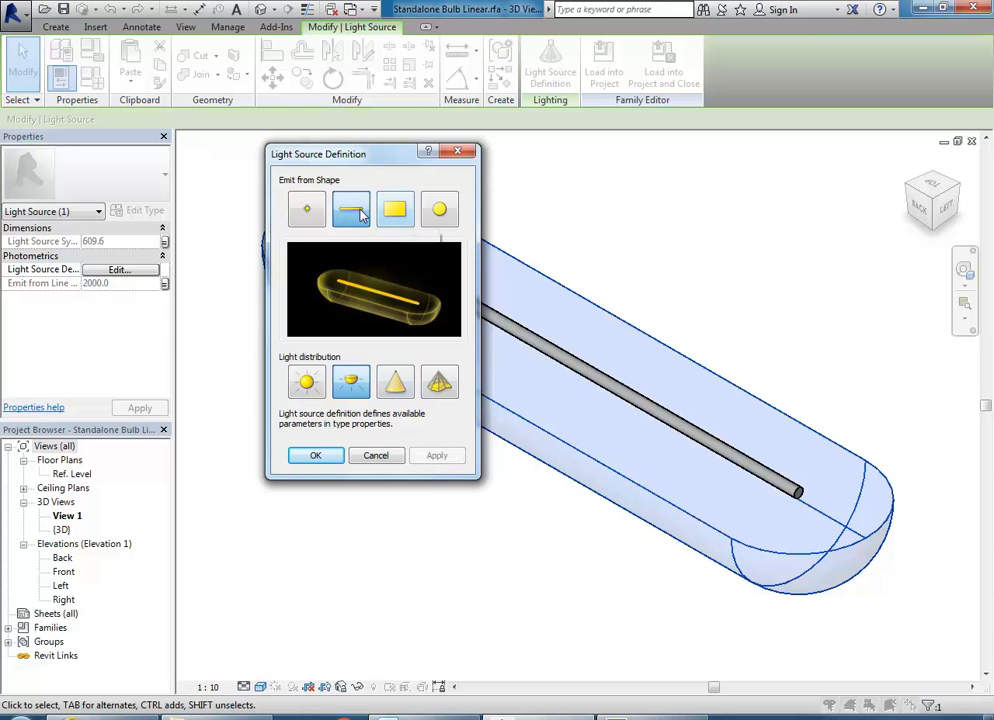
click(390, 214)
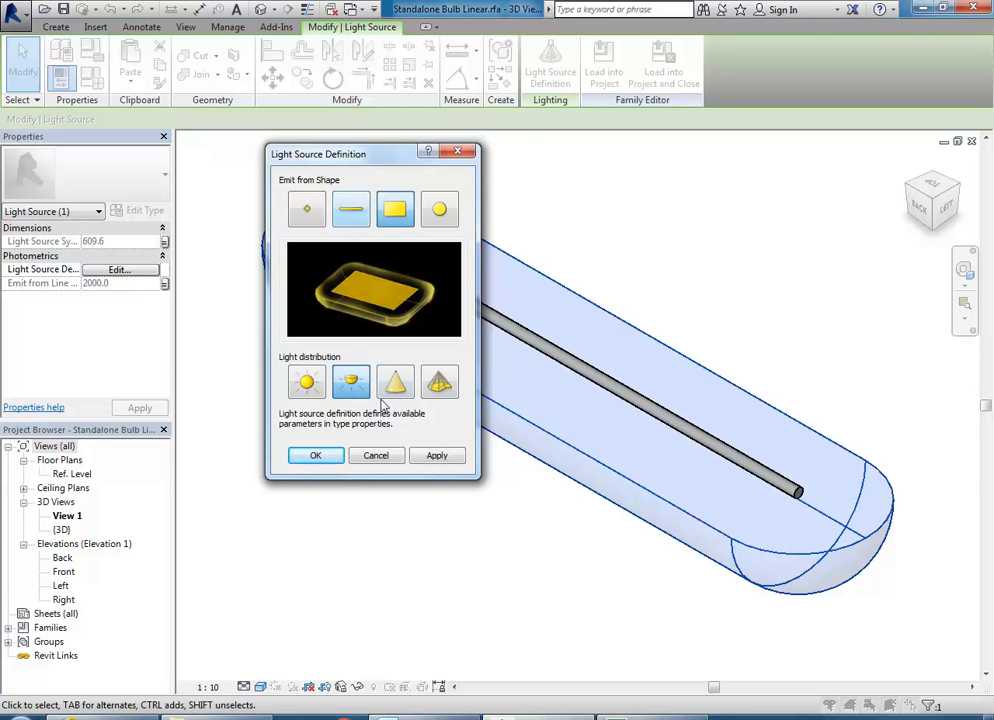
click(313, 455)
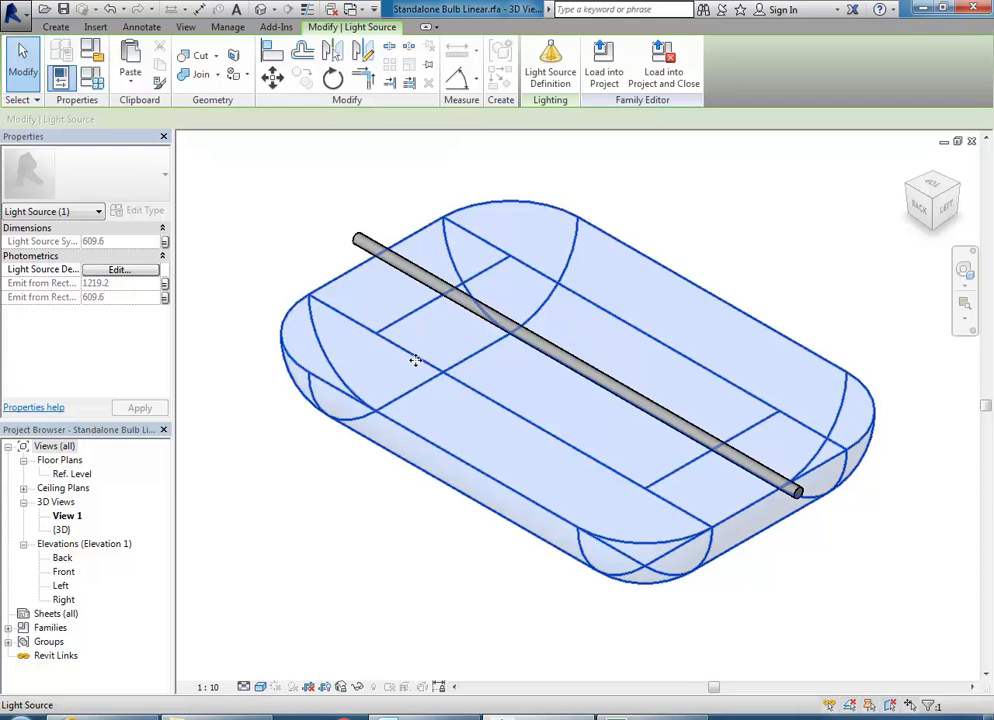
In the Ref. Level plan, set the light source's Emit from Rectangle Width to 10 in the family types
double_click(72, 473)
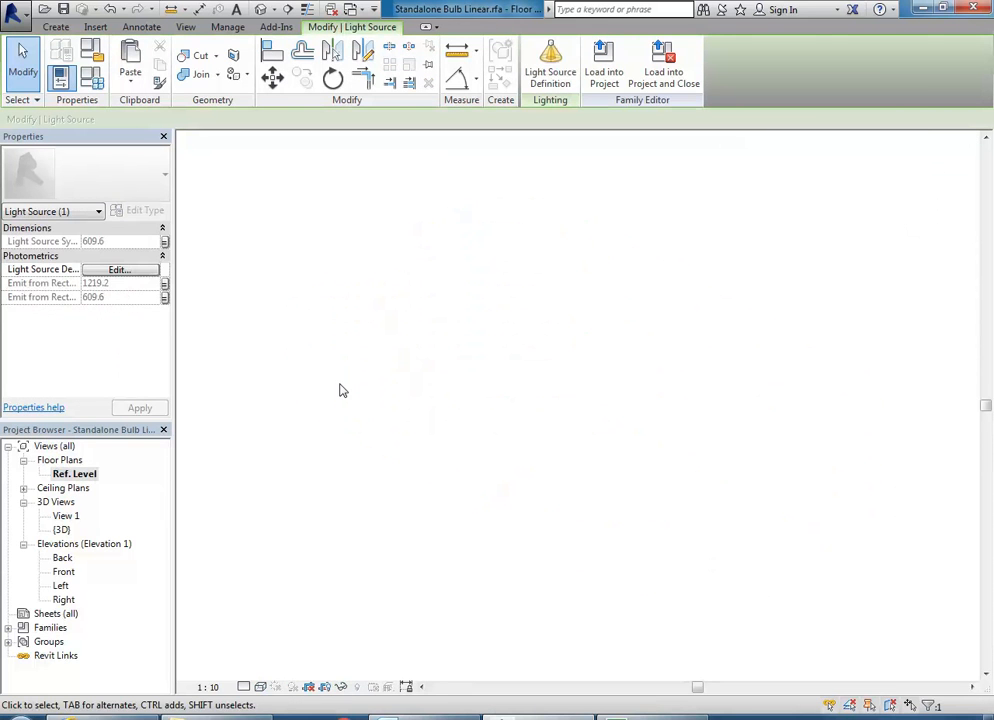
middle_drag(373, 406, 301, 423)
scroll(344, 406, up, 2)
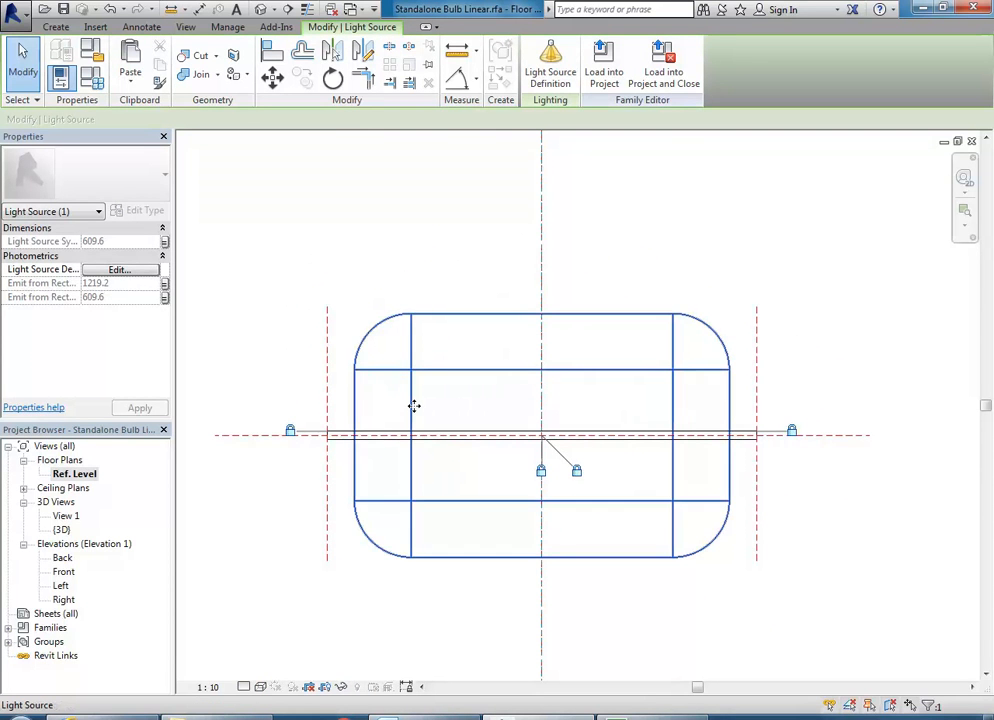
click(91, 55)
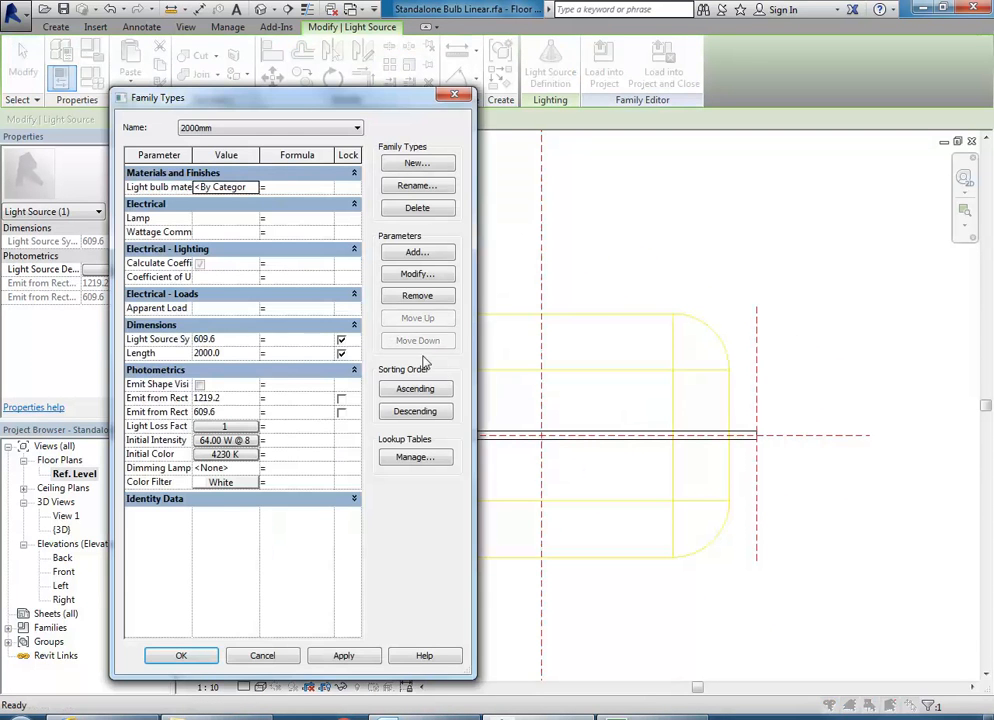
click(228, 412)
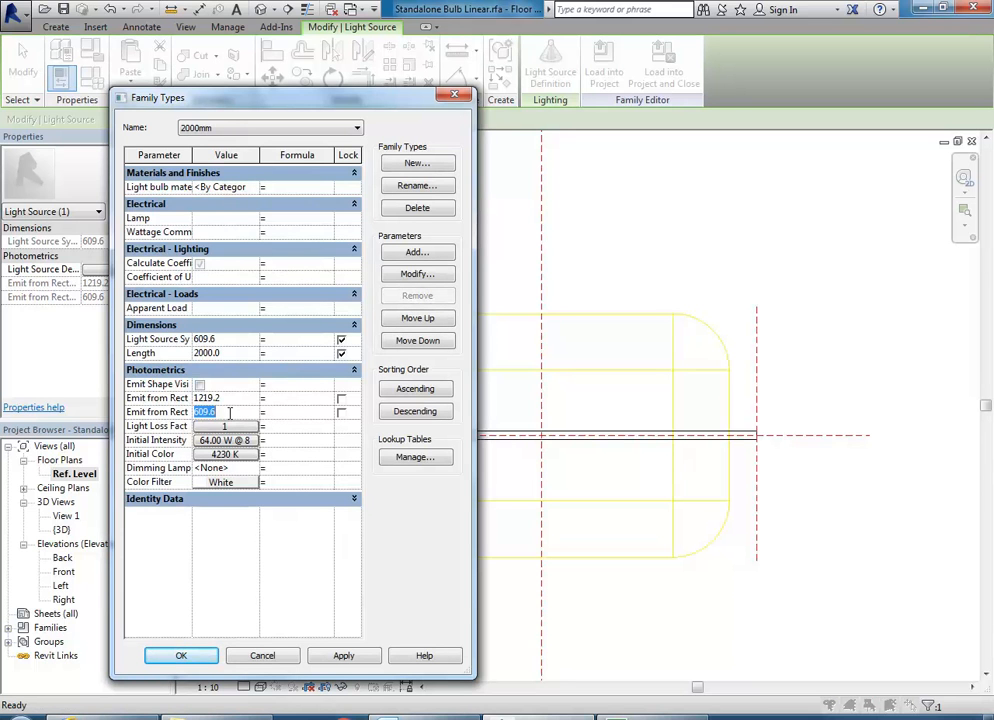
text(10)
Drive the Emit from Rectangle Length parameter with the formula Length and apply the family type changes
click(230, 398)
drag(191, 154, 223, 155)
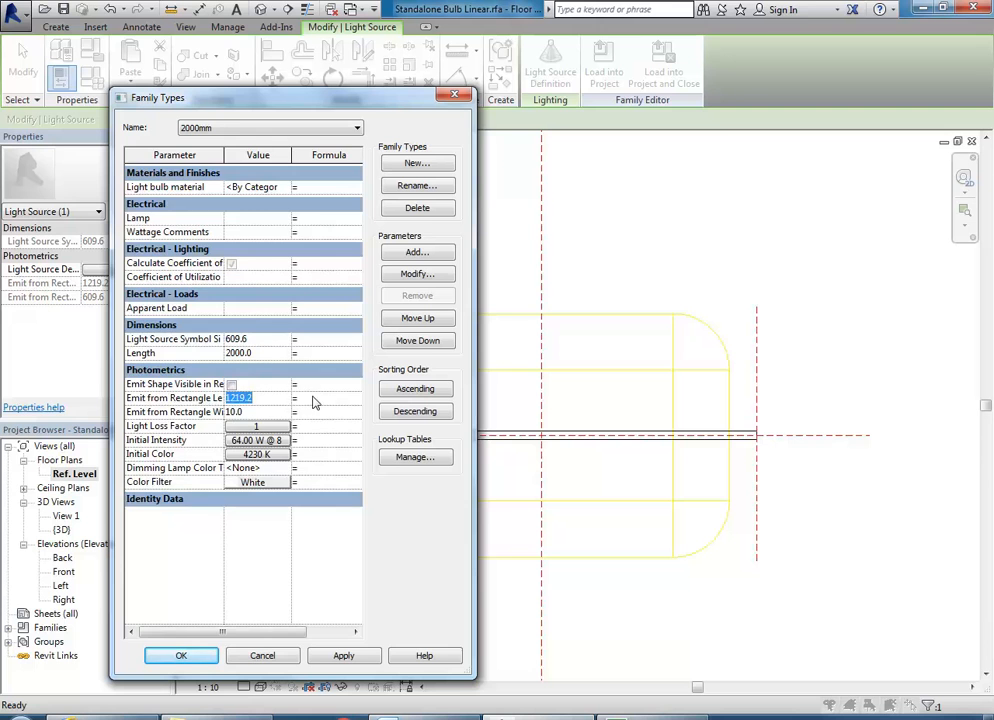
key(Tab)
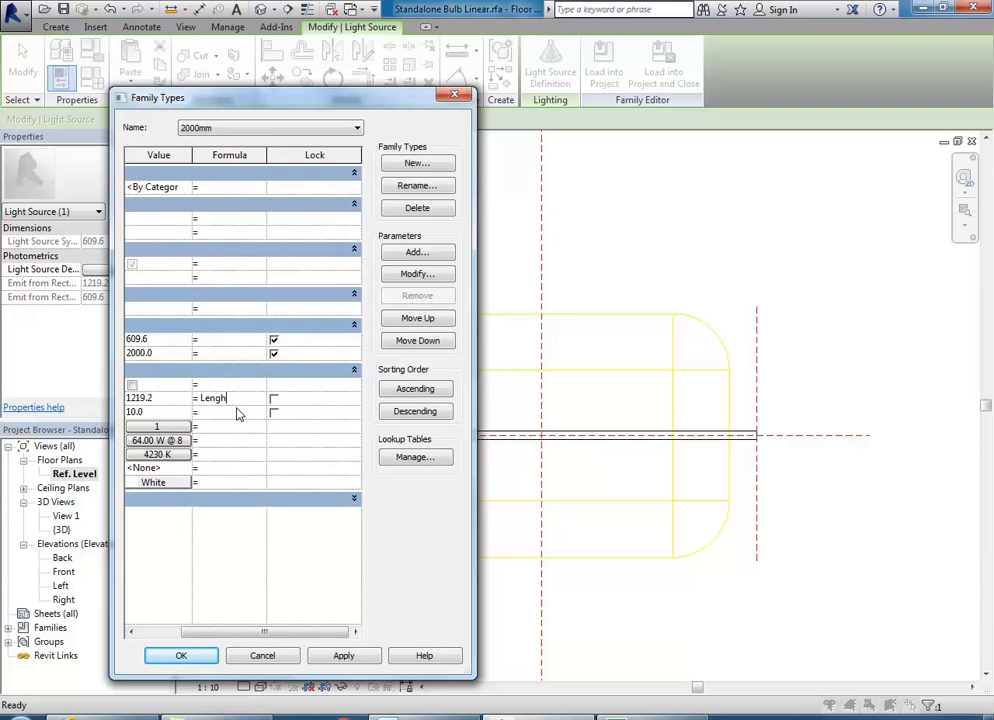
text(Length)
click(155, 397)
click(162, 355)
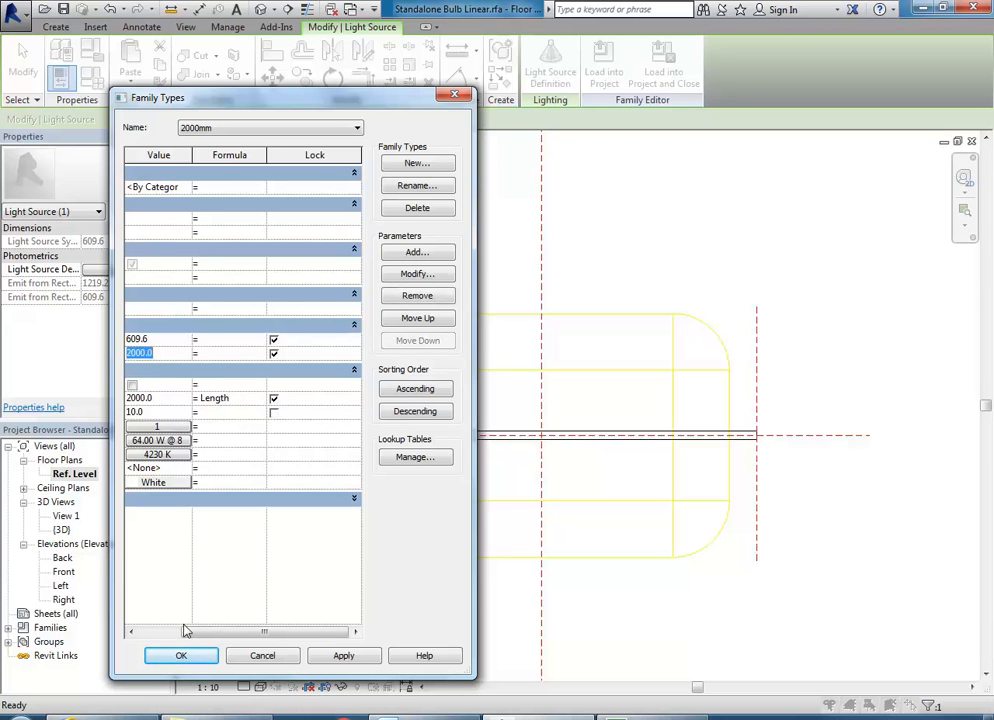
click(181, 655)
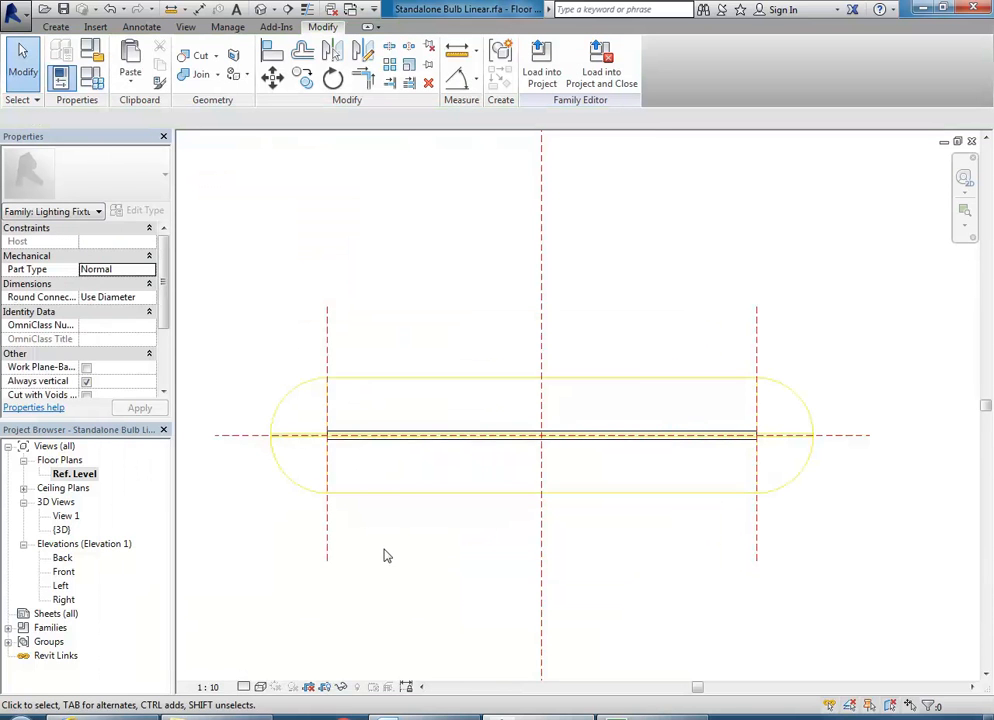
Save the family and load it into HarringtonSt-15 Modelling andr Lighting.rvt, overwriting the existing version and its parameter values
scroll(366, 362, down, 2)
middle_drag(366, 362, 384, 382)
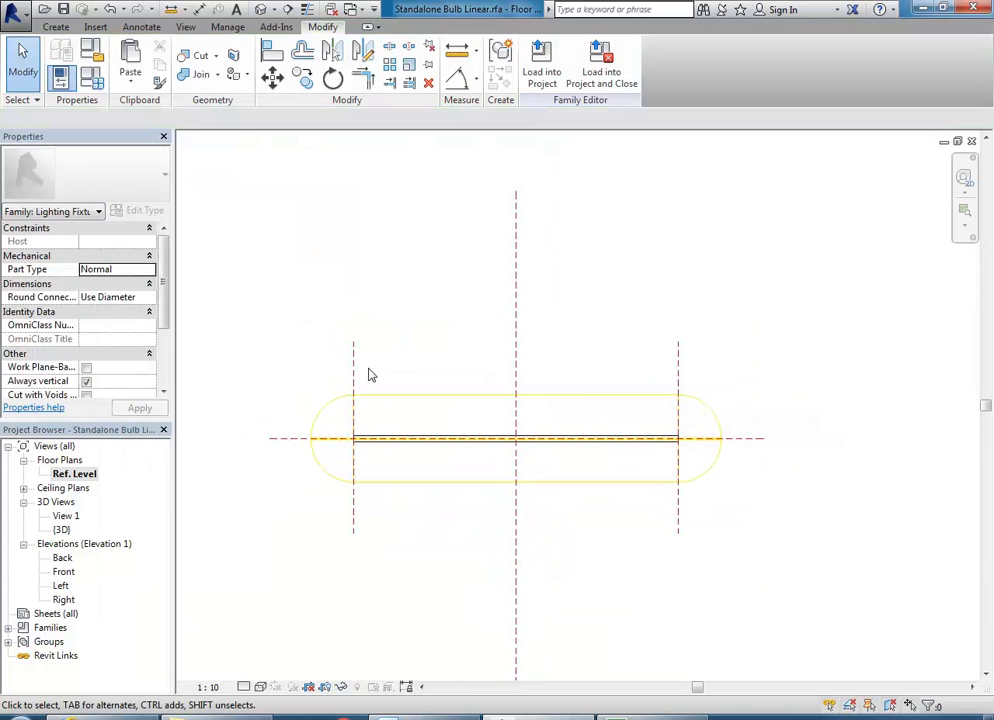
click(63, 10)
click(476, 375)
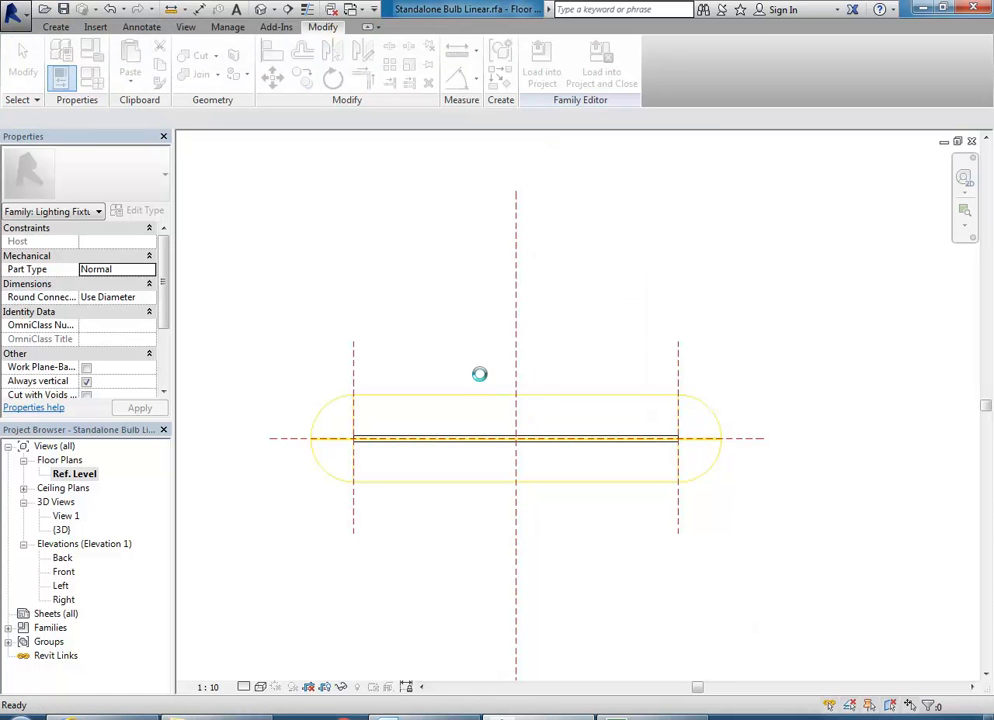
click(540, 62)
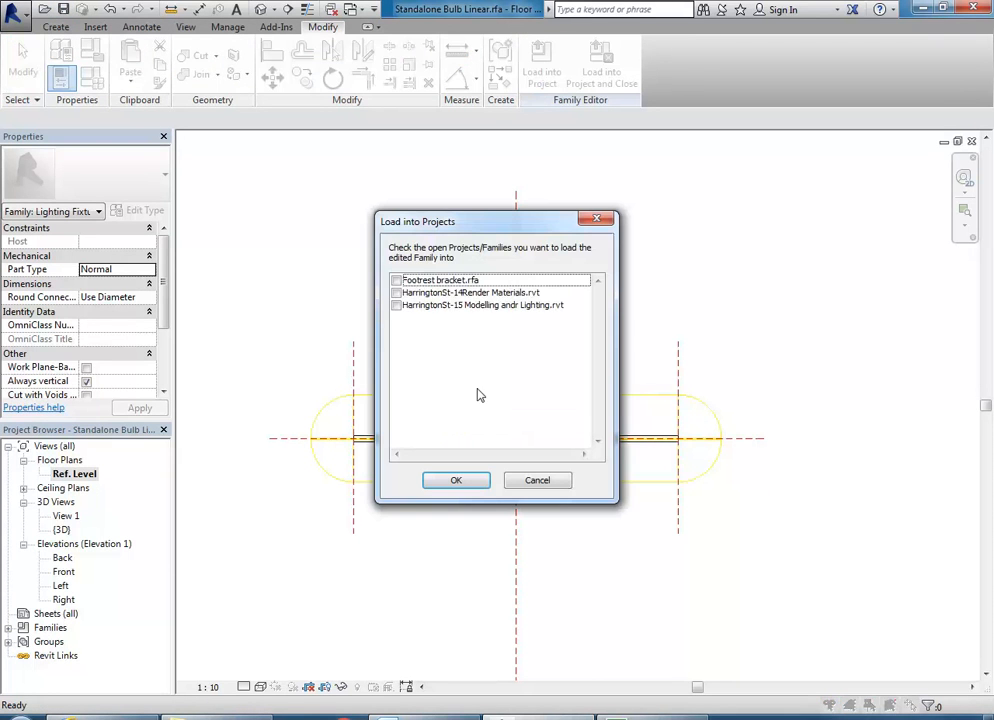
click(396, 305)
click(437, 481)
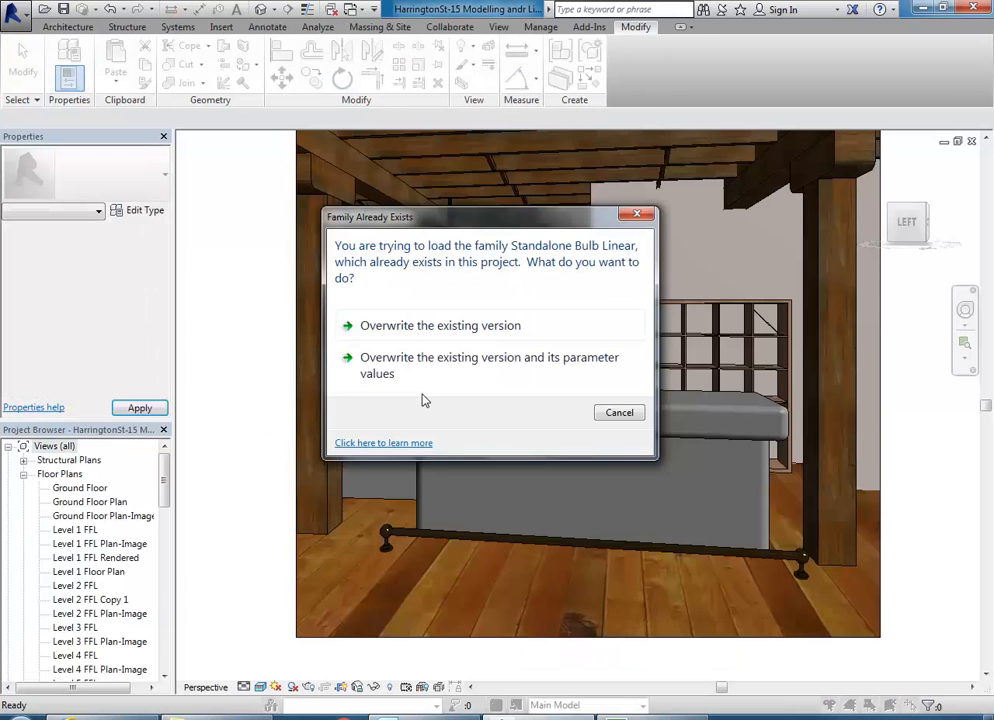
click(448, 362)
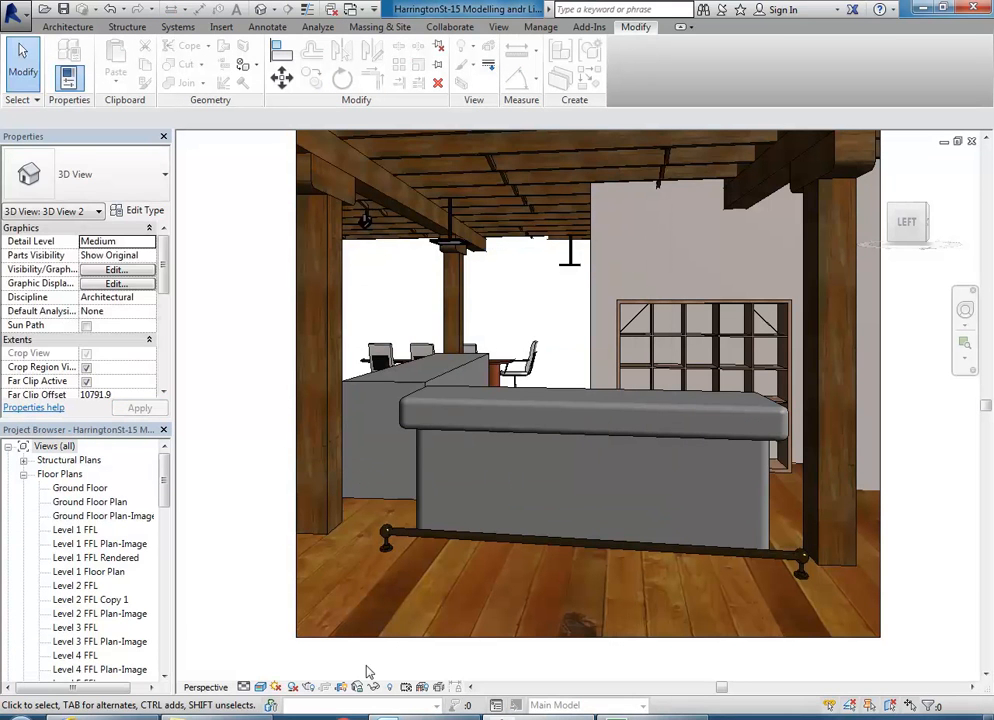
Render the reception camera view again at draft quality with the Interior: Artificial only scheme, and close the rendering settings
click(308, 687)
click(64, 45)
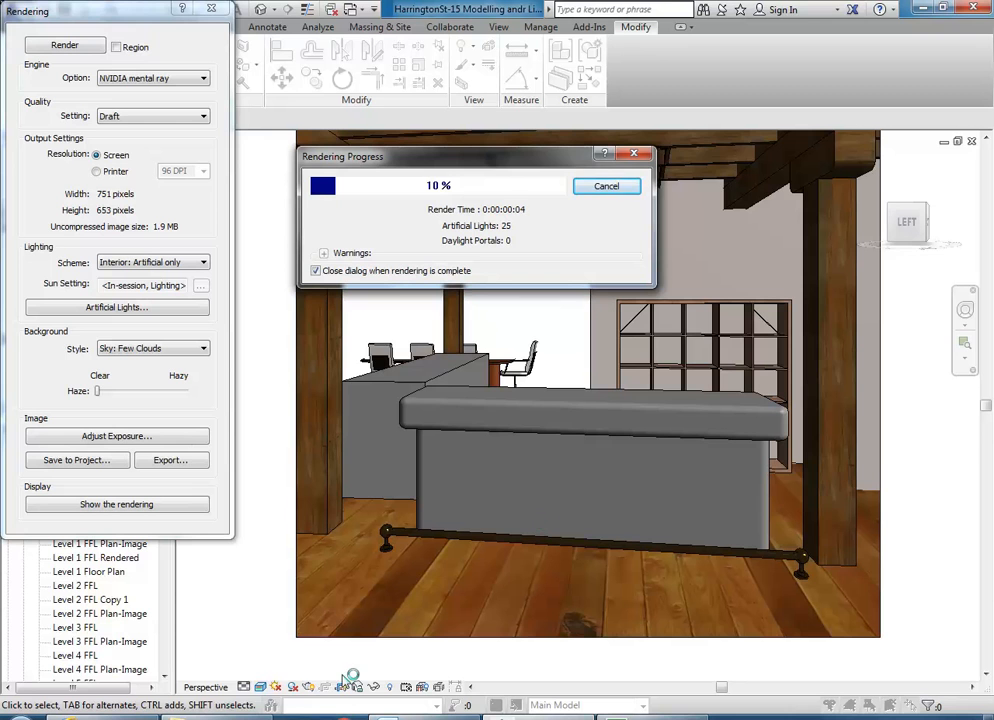
mouse_move(215, 714)
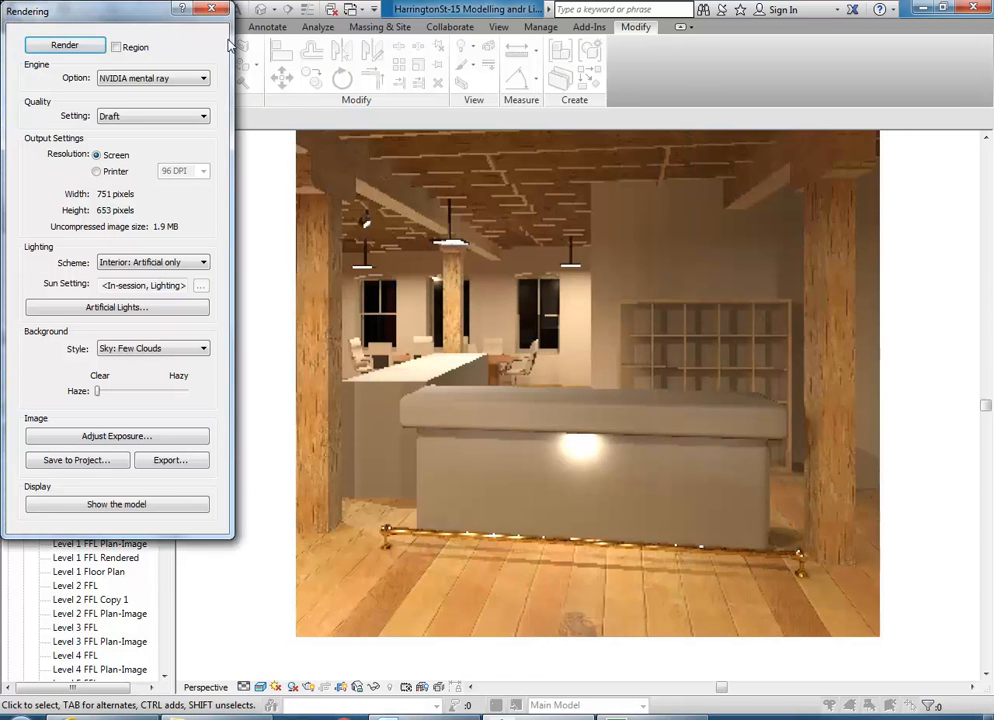
click(211, 9)
Select the Standalone Bulb Linear fixture under the reception counter, open its family for editing, and switch to the {3D} view
key(Tab)
key(Tab)
key(Tab)
key(Tab)
key(Tab)
key(Tab)
key(Tab)
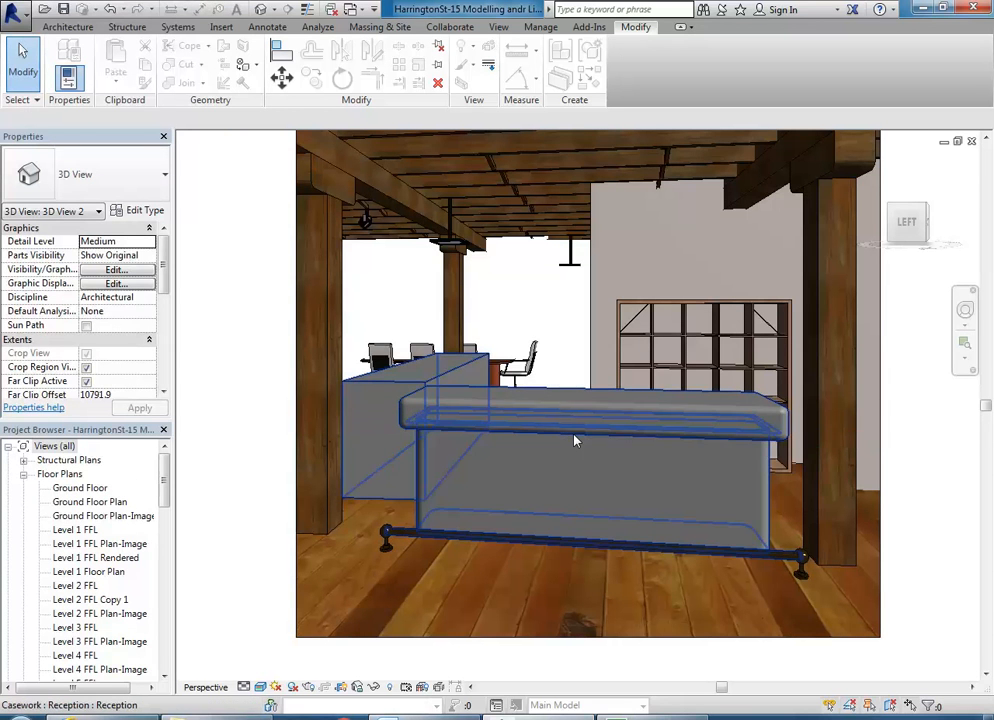
key(Tab)
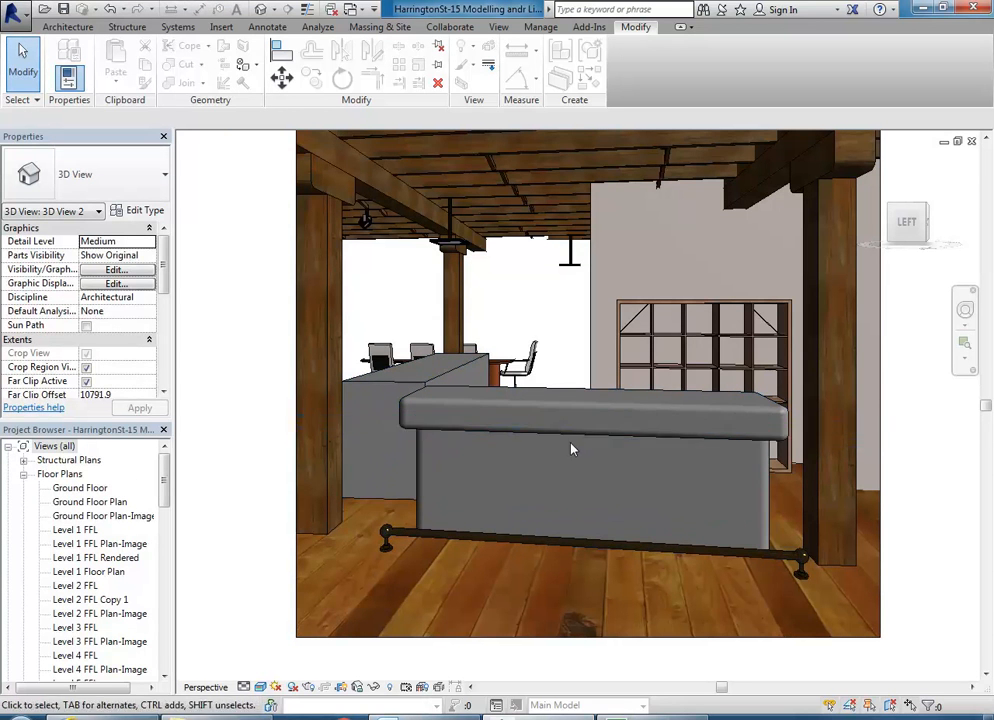
key(Tab)
click(568, 444)
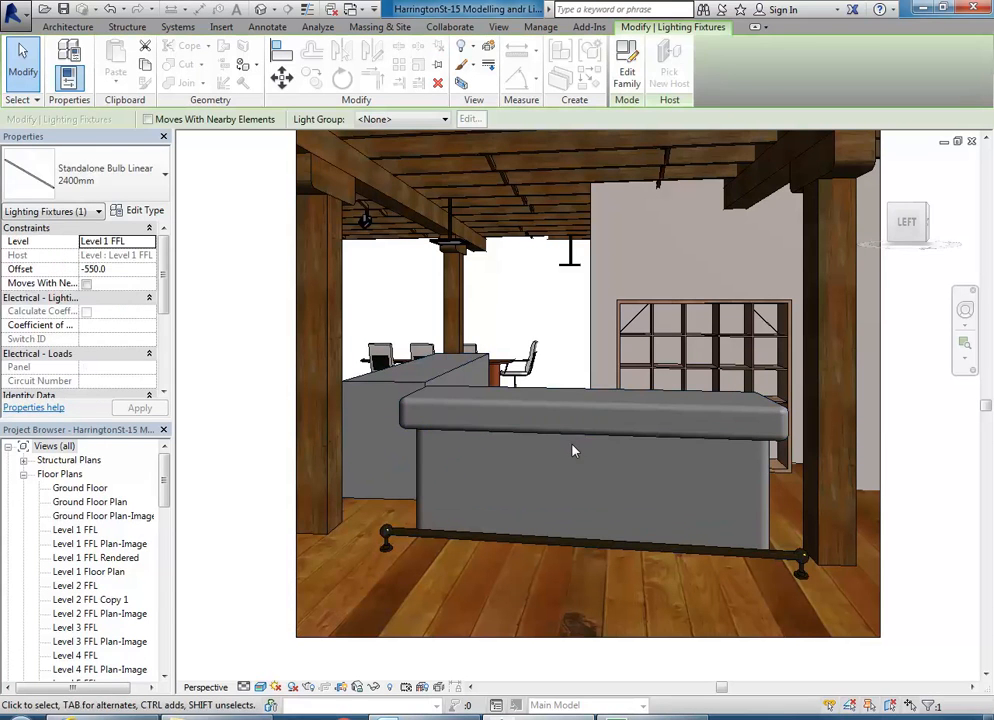
click(627, 65)
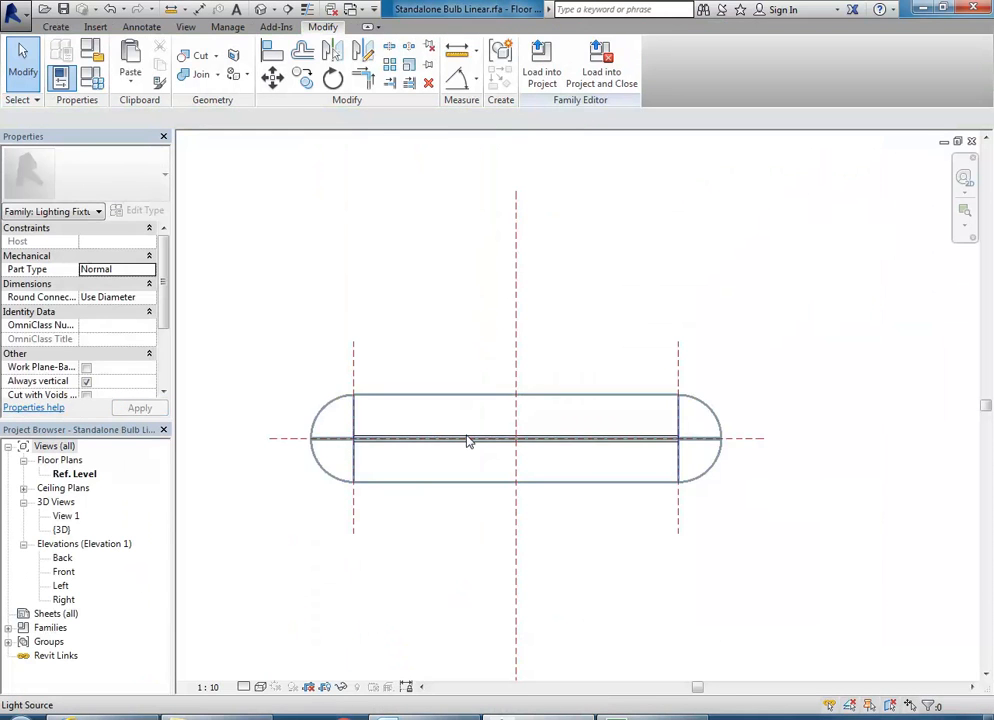
double_click(60, 530)
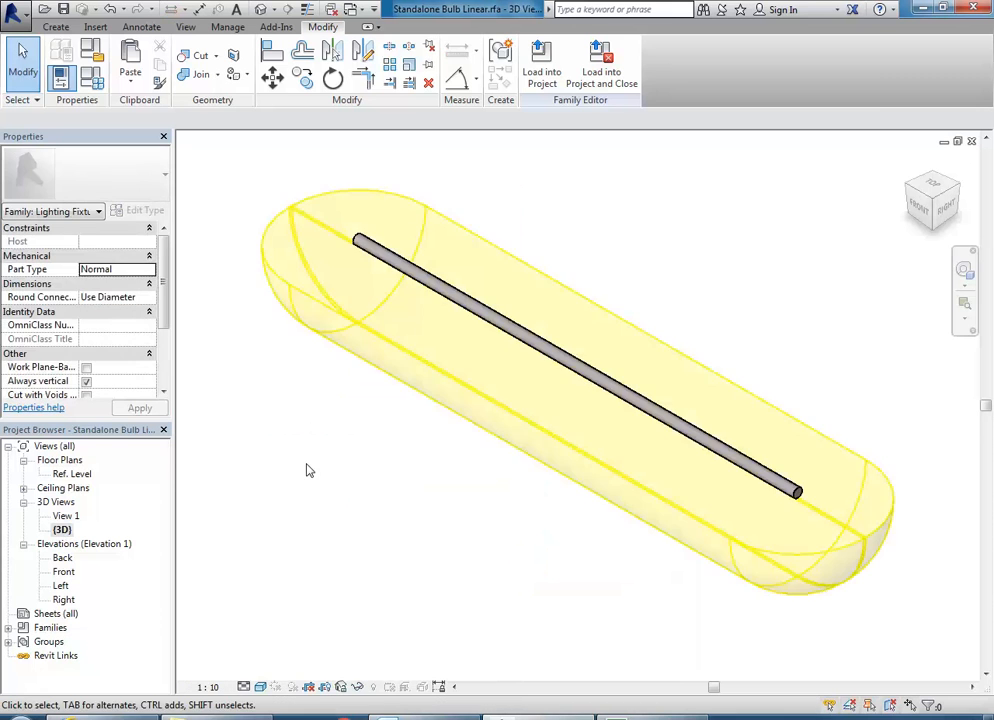
Try changing the light source's distribution to Photometric Web while keeping the rectangle emission shape
click(538, 434)
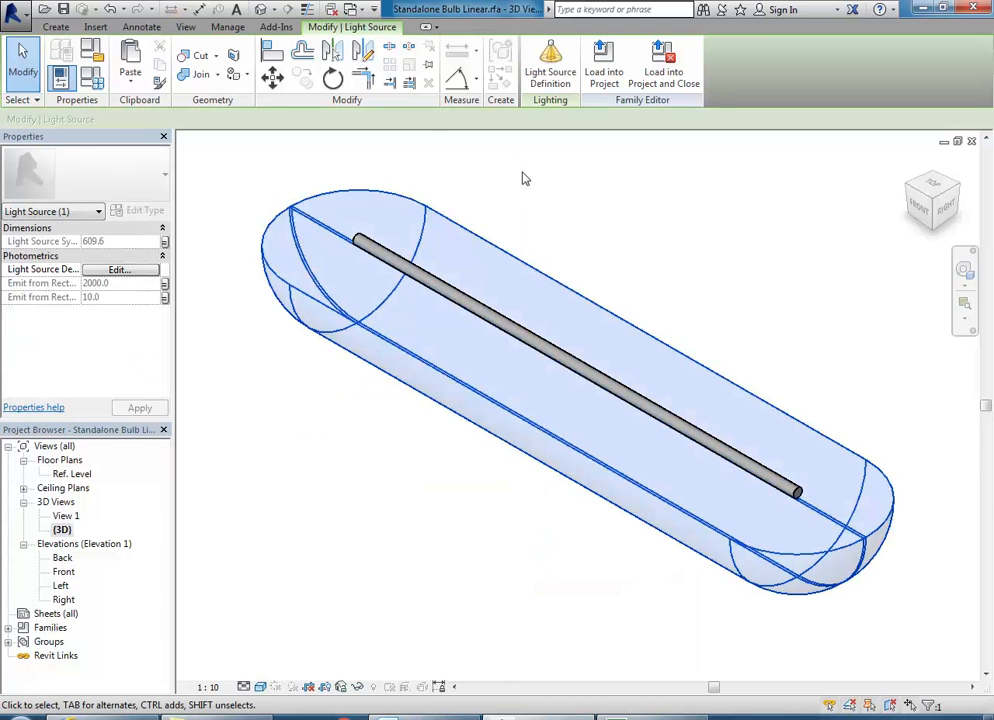
click(549, 78)
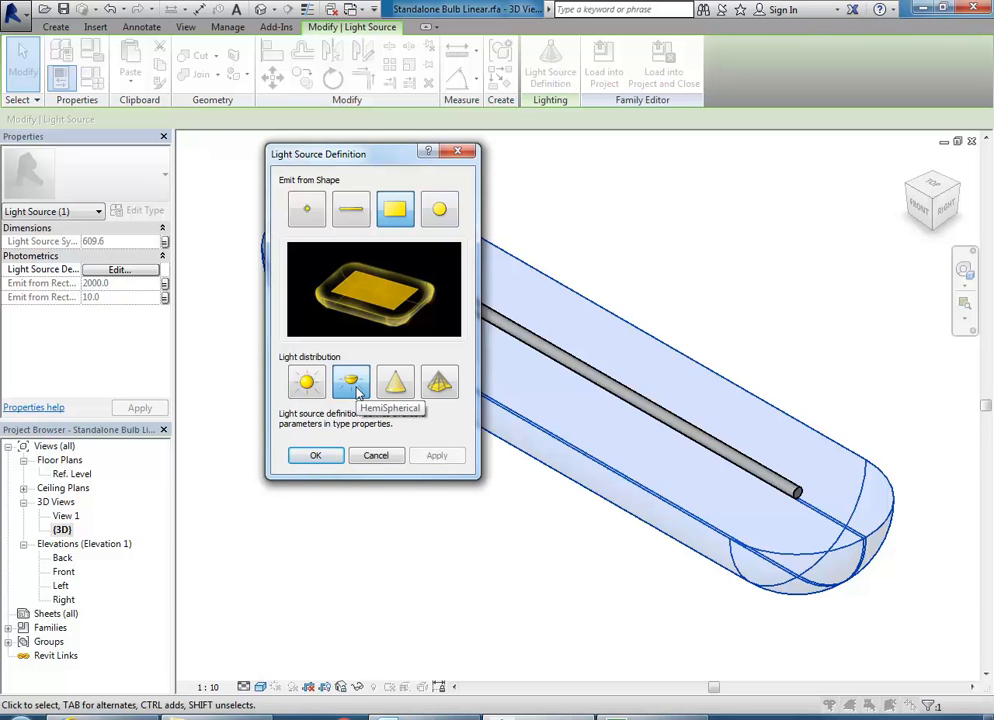
click(433, 391)
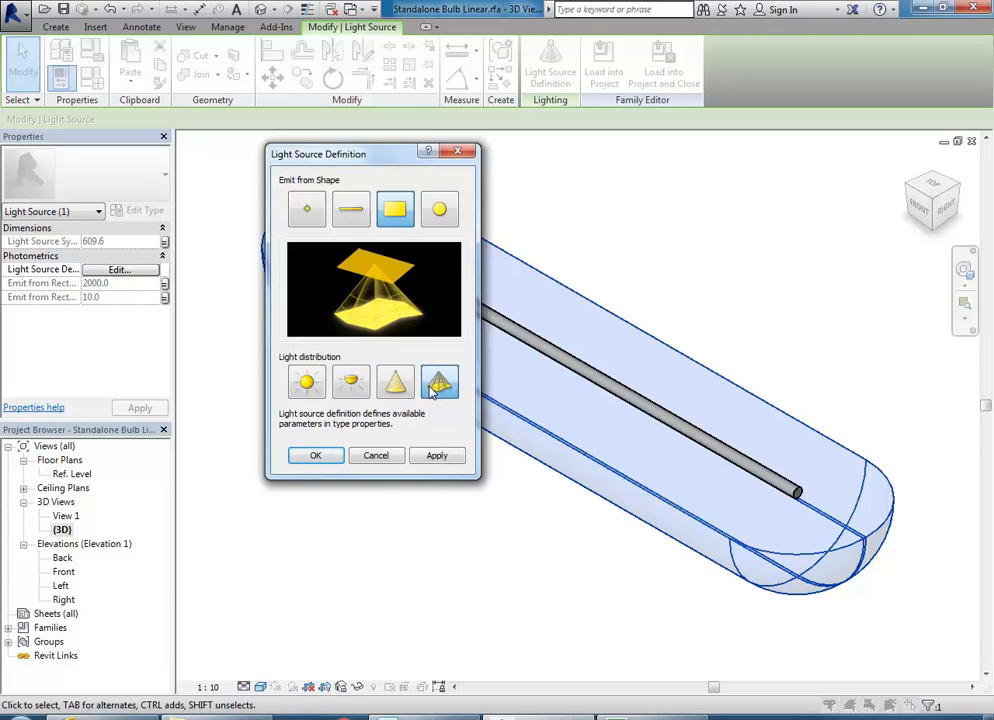
click(316, 456)
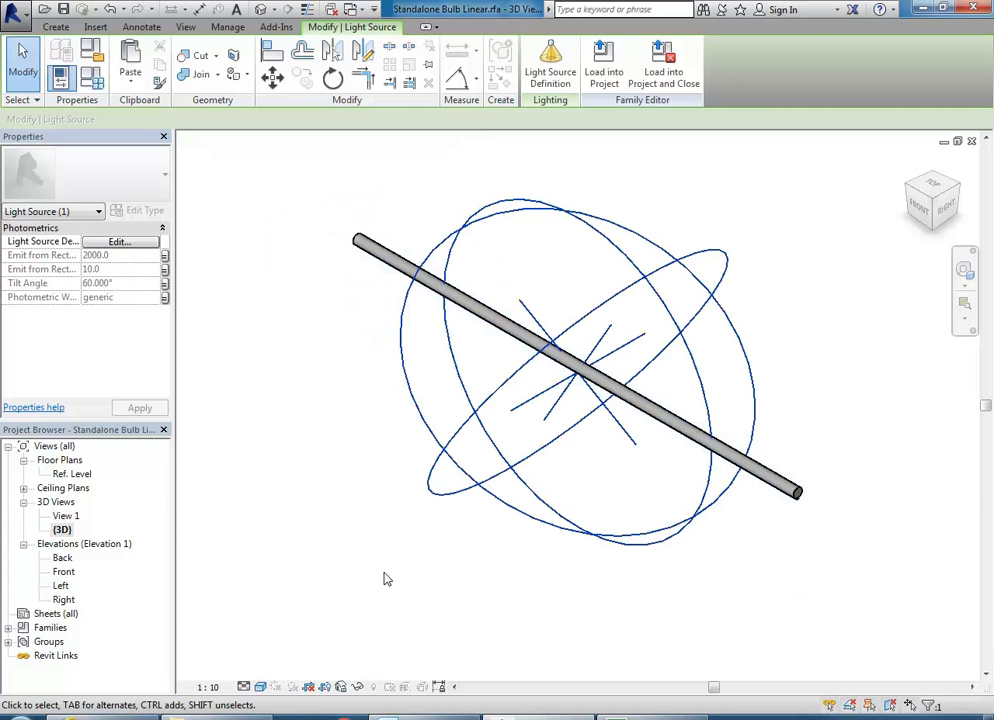
click(446, 459)
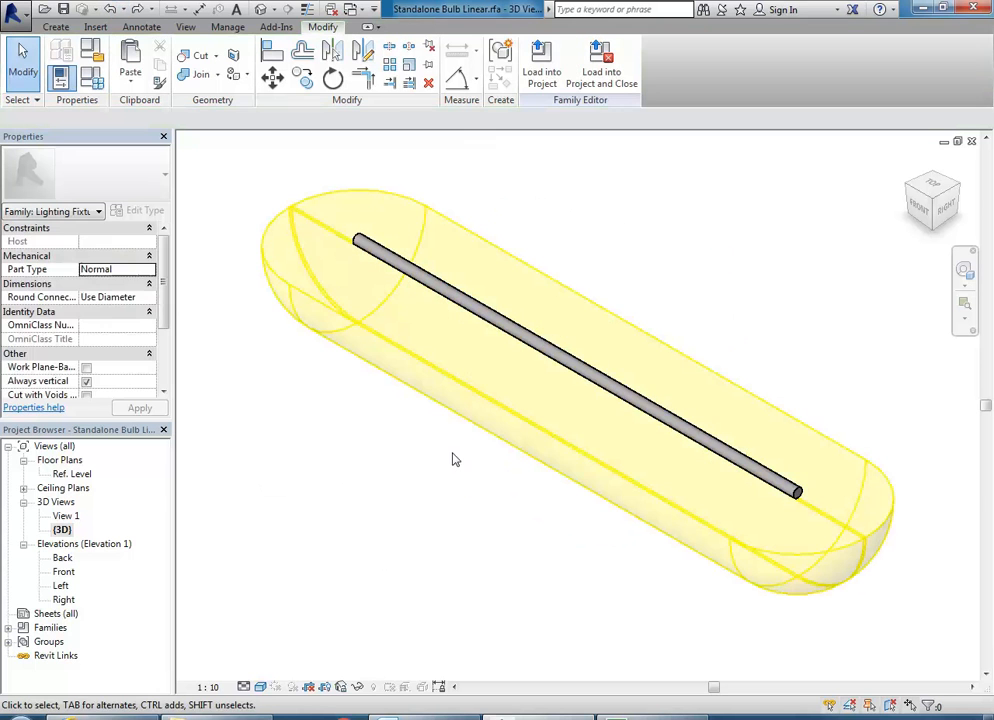
Preview the alternative light distributions and the circle, rectangle and line emission shapes in the light source definition, then cancel
click(471, 393)
click(550, 62)
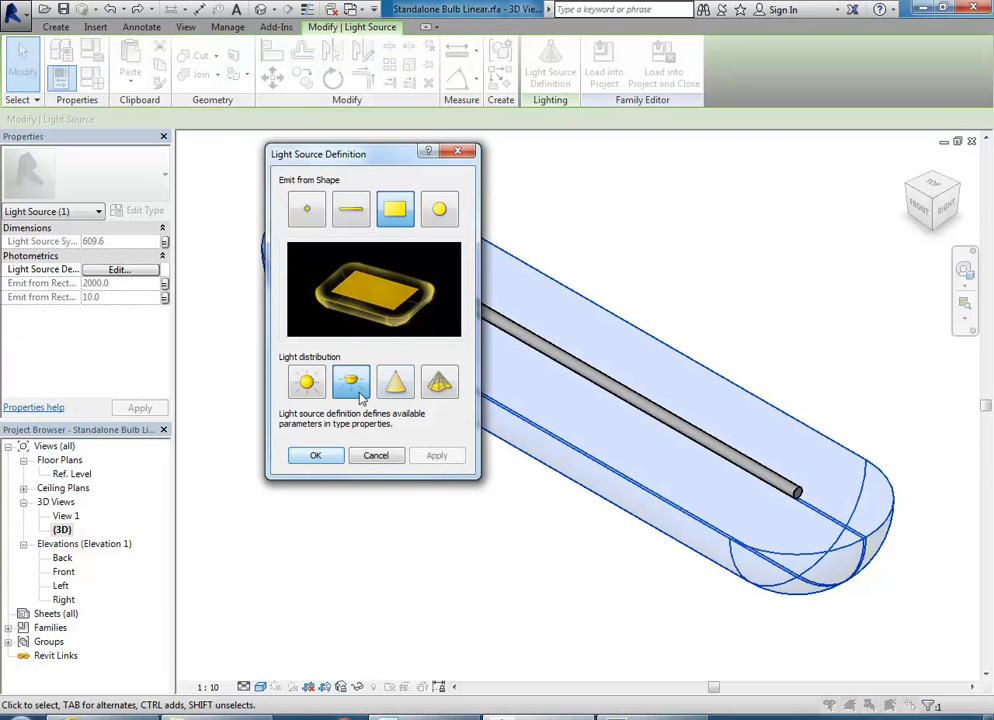
click(405, 386)
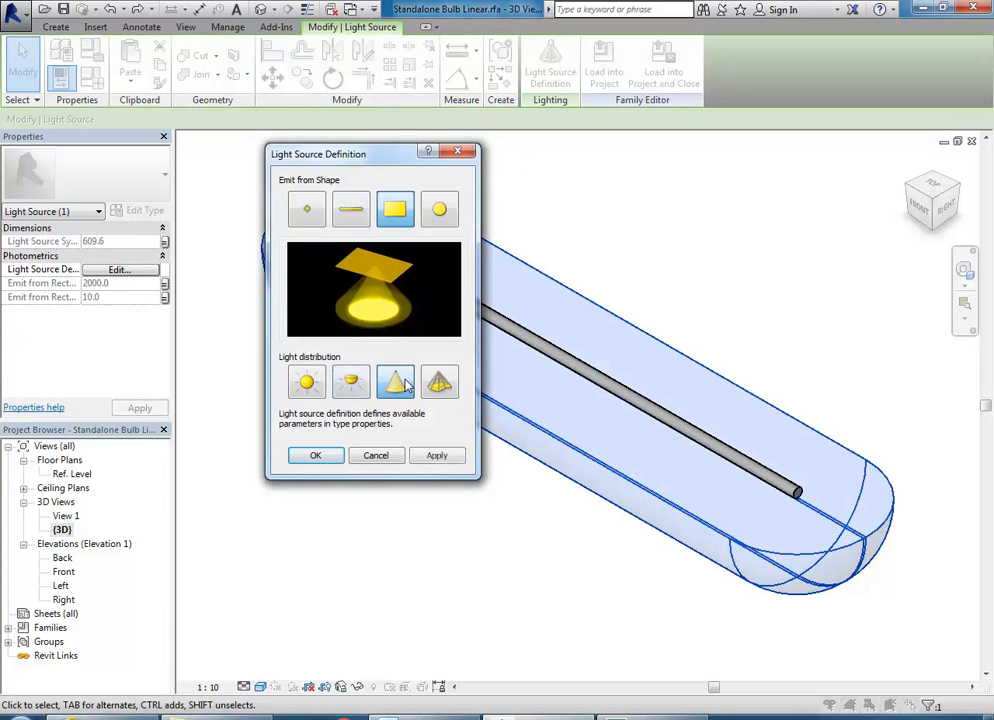
click(350, 388)
click(306, 386)
click(349, 374)
click(441, 211)
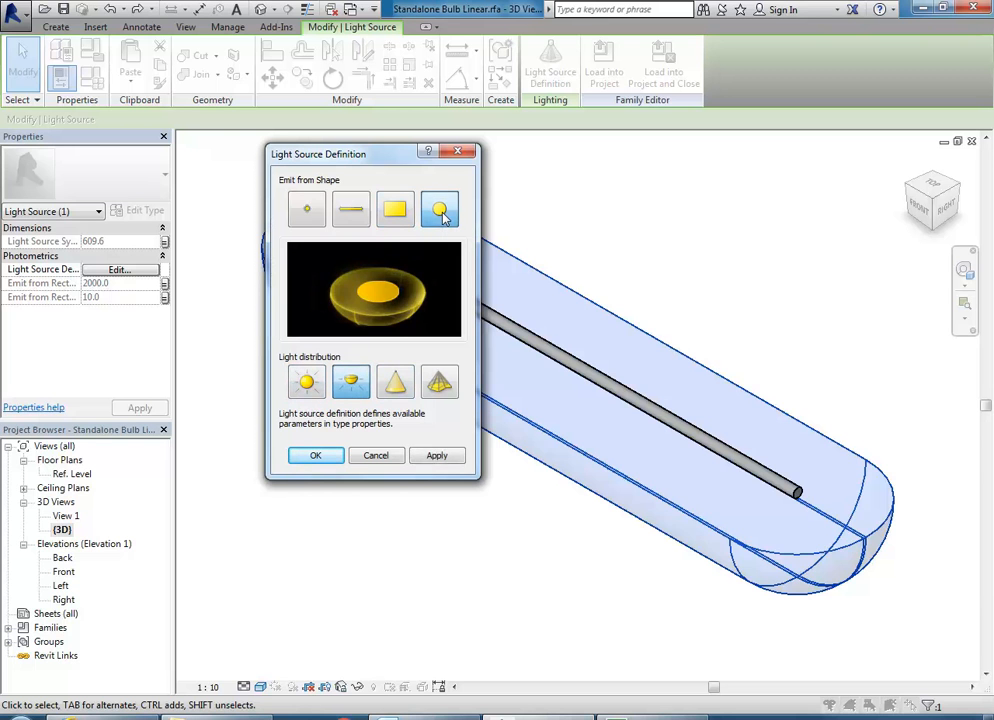
click(394, 208)
click(351, 210)
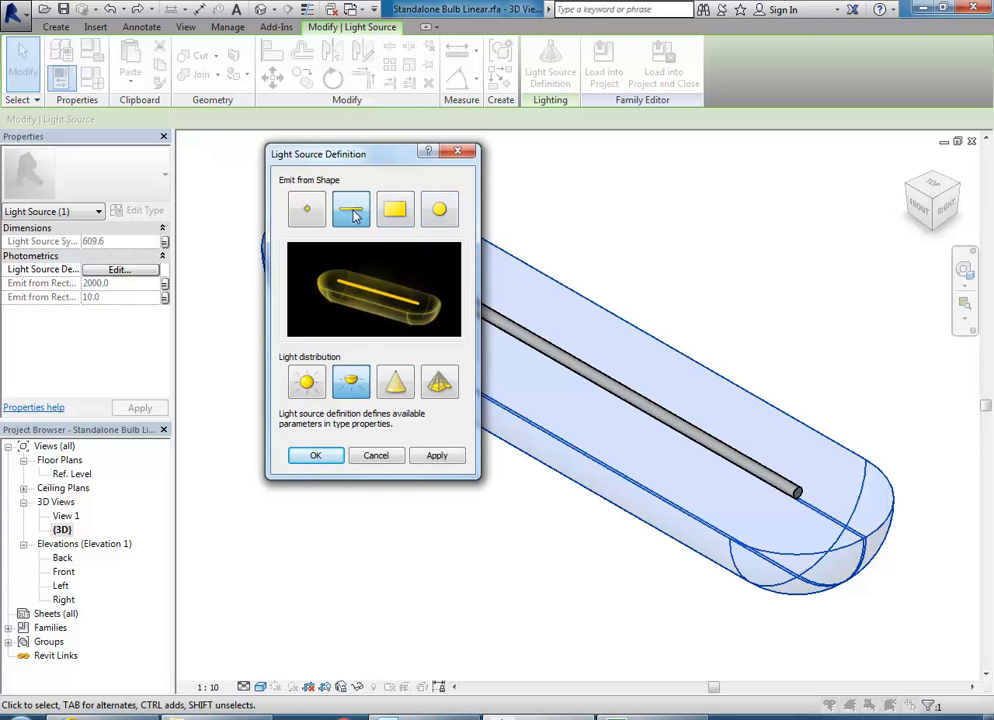
click(376, 457)
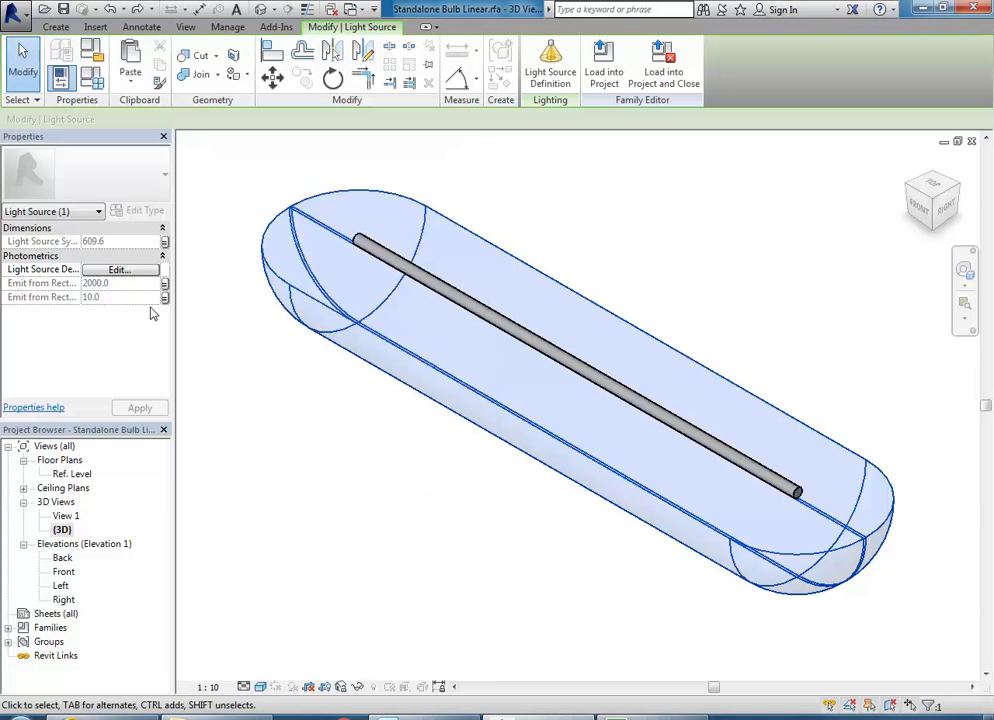
Set the 2000mm family type's Initial Intensity to a Luminous Flux of 820 lm and apply the type changes
click(93, 79)
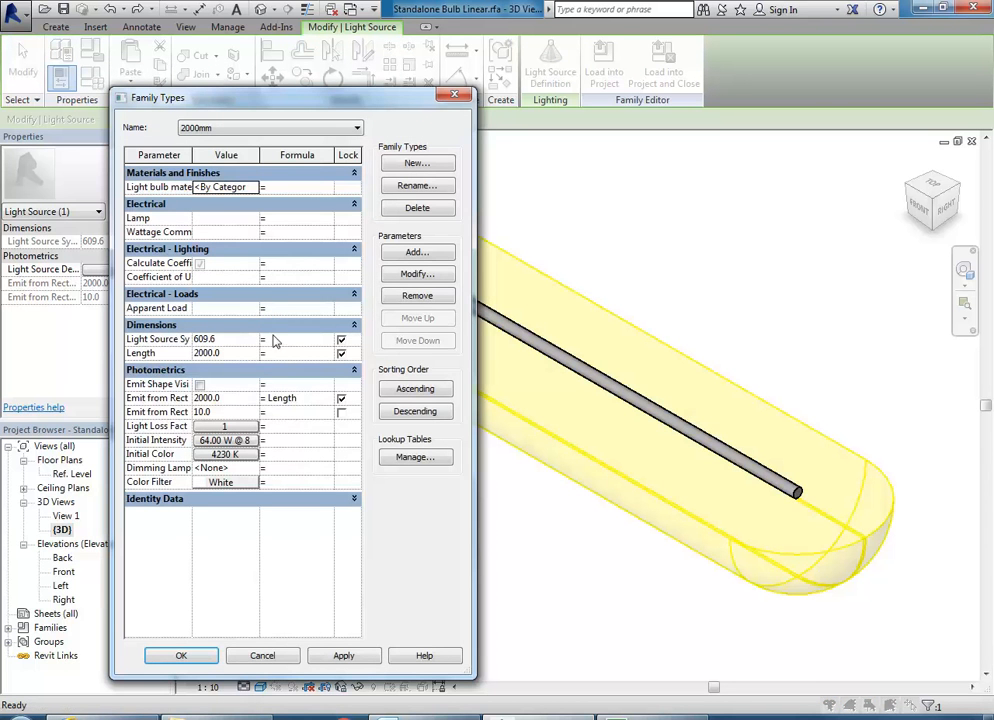
click(224, 441)
click(195, 362)
drag(338, 369, 294, 368)
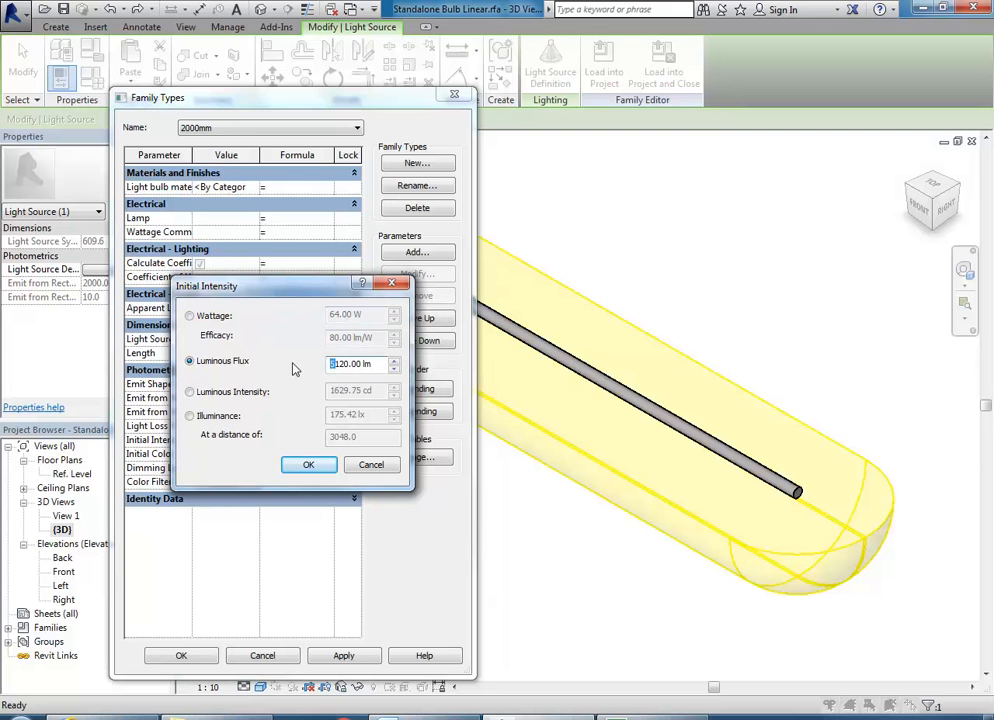
text(8)
click(307, 463)
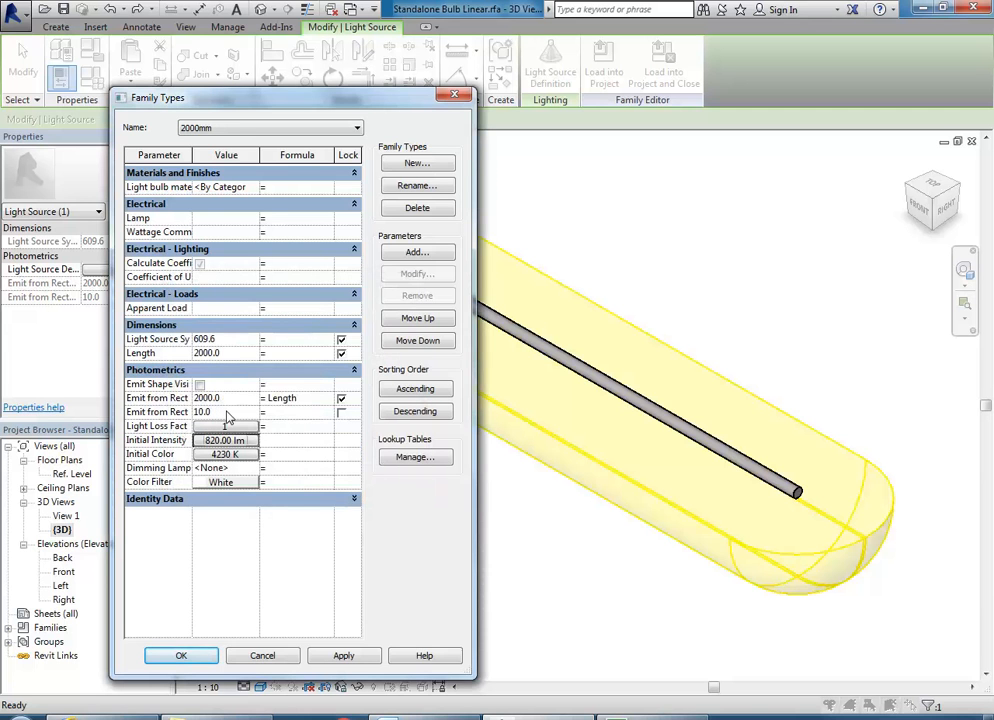
click(193, 656)
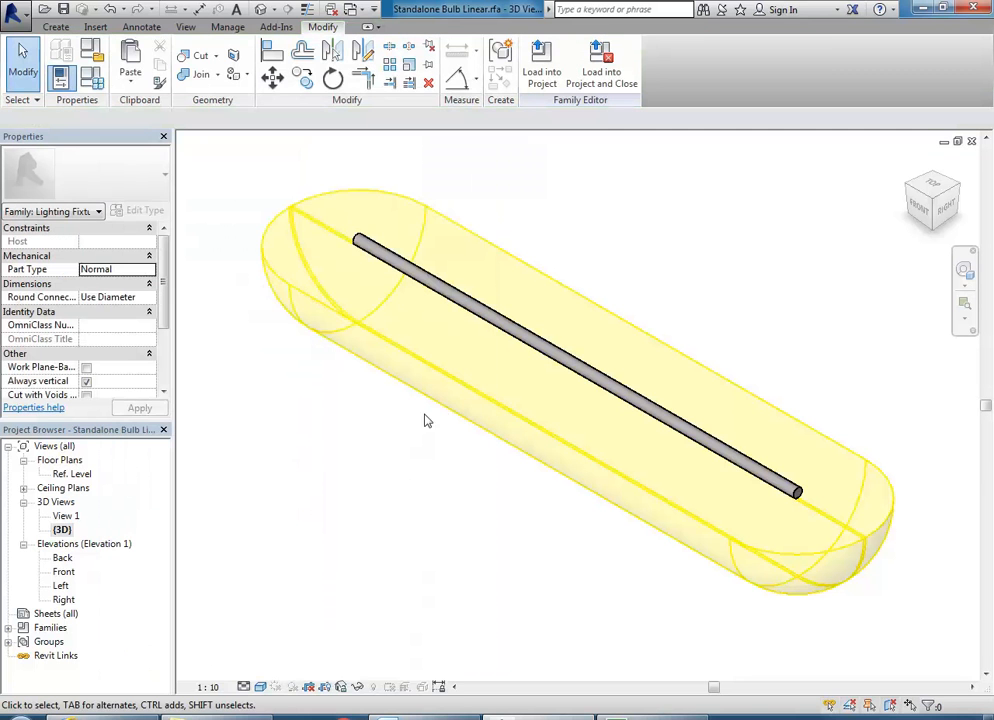
Assign the Glass, White, High Luminance material to the light bulb, with its Self Illumination luminance set to 7,500
click(69, 62)
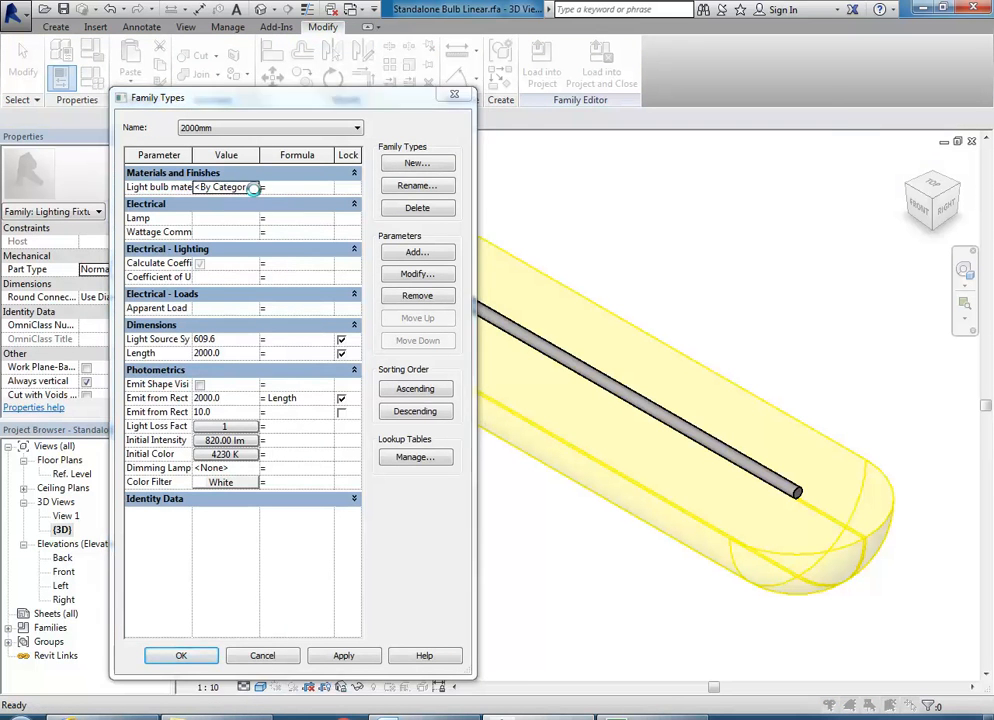
click(256, 187)
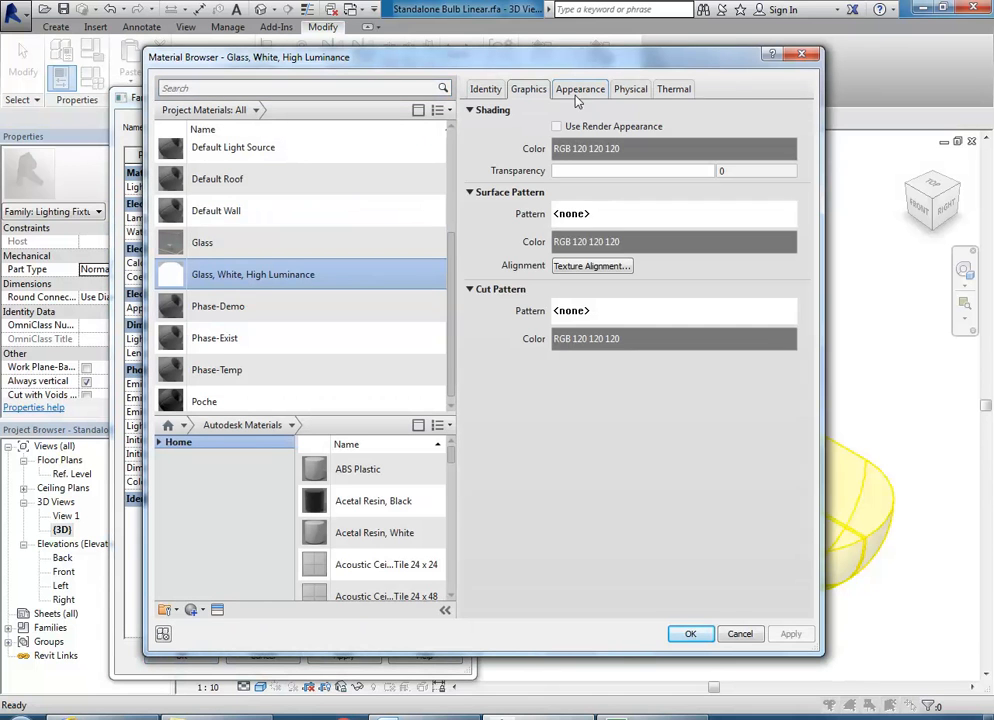
click(577, 94)
click(469, 441)
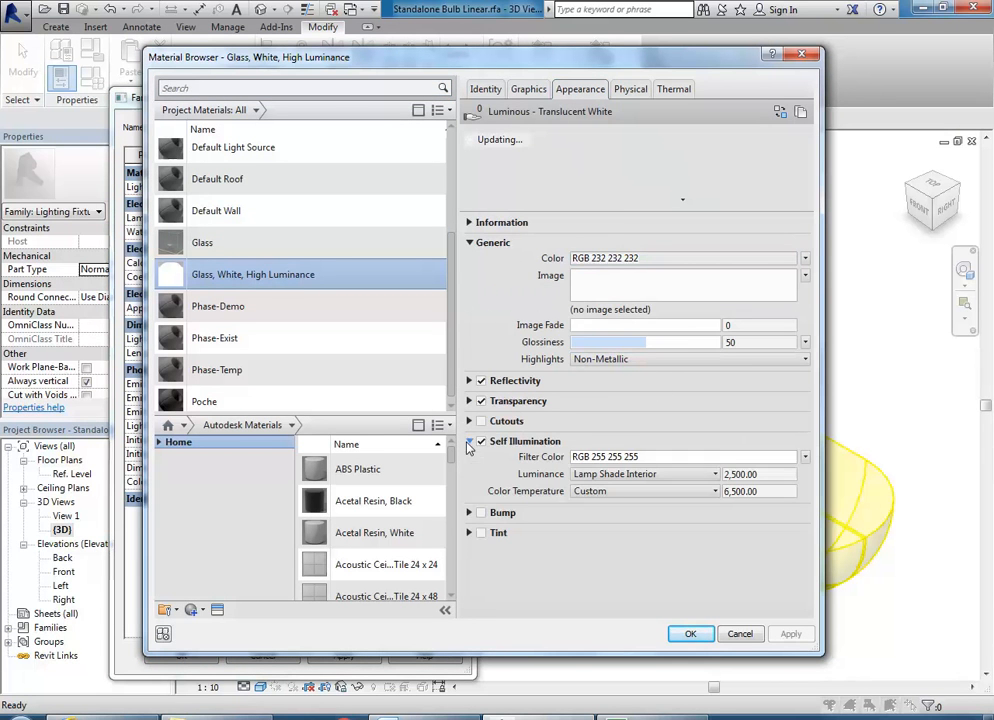
click(673, 476)
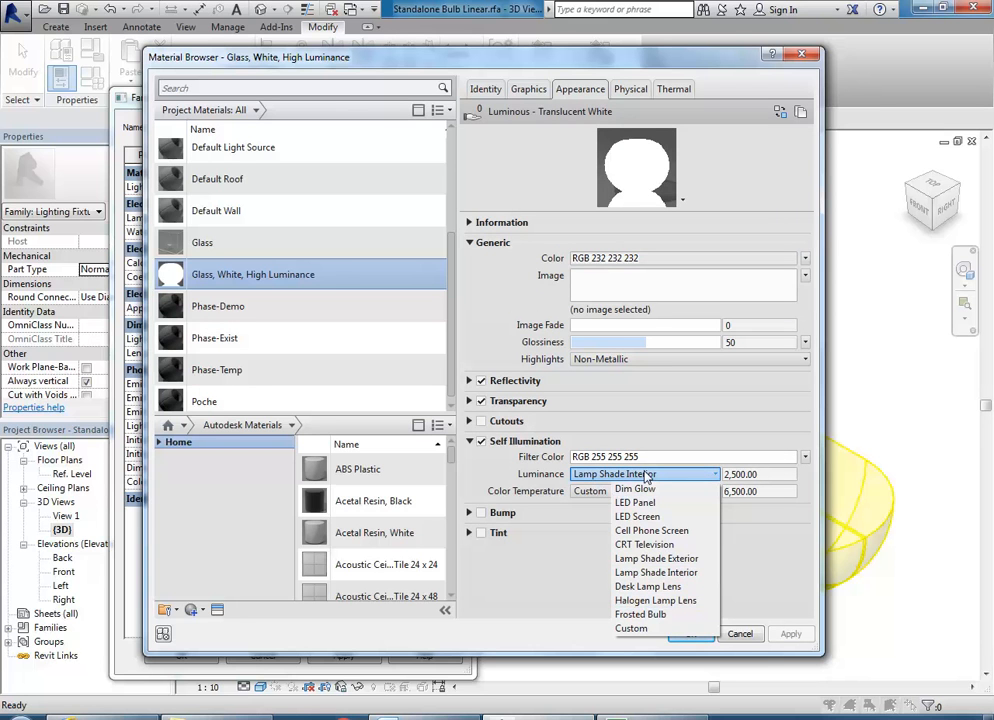
click(731, 473)
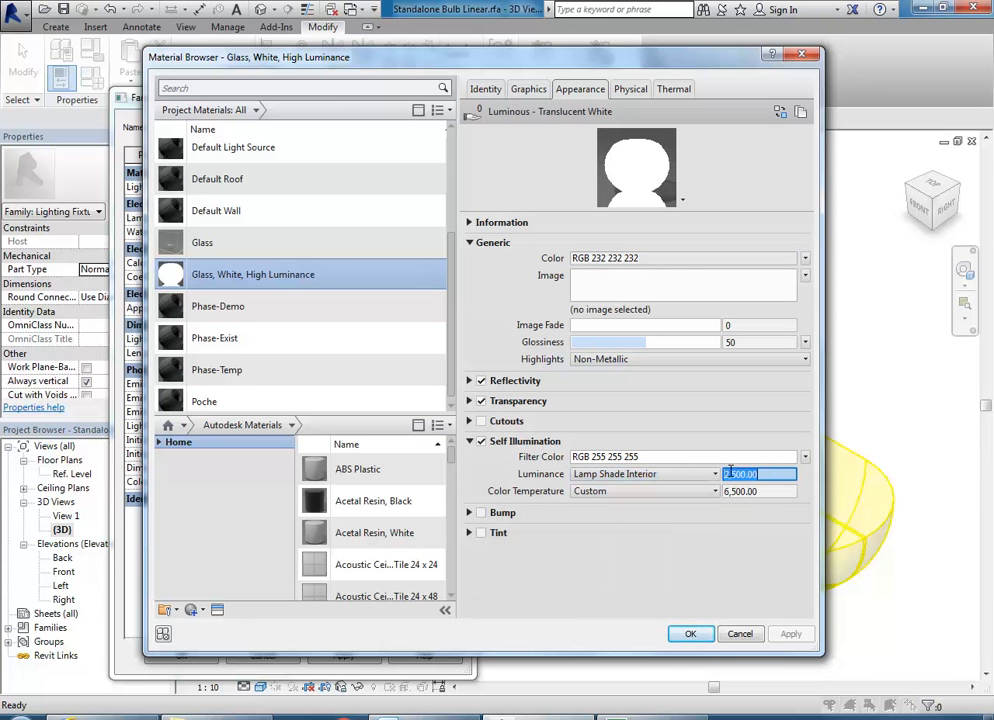
drag(730, 473, 720, 472)
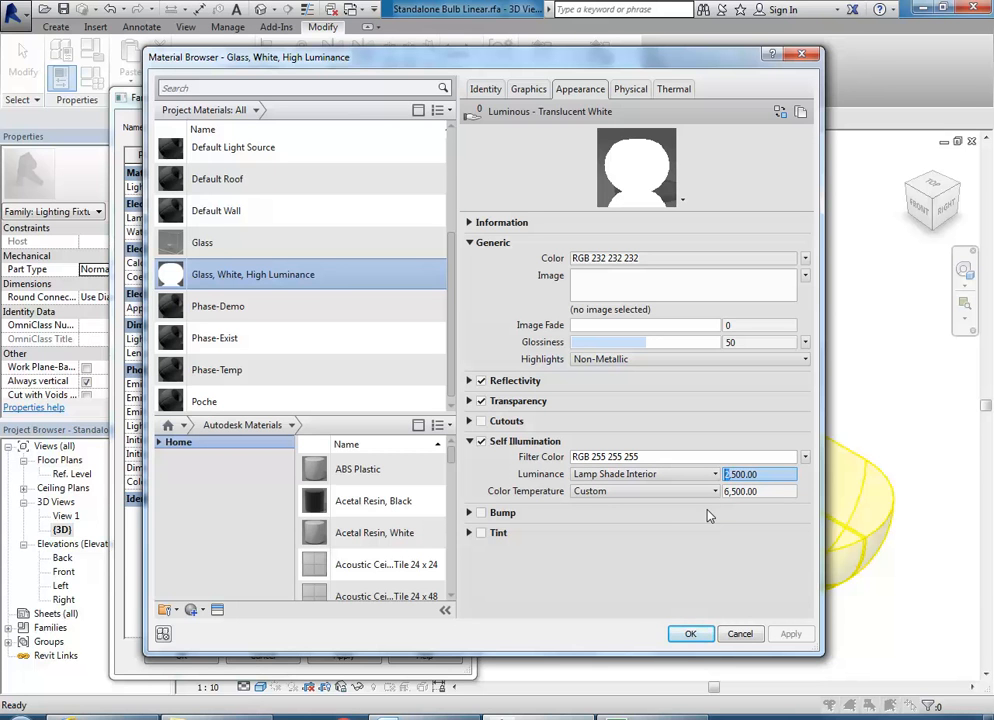
text(7)
click(689, 634)
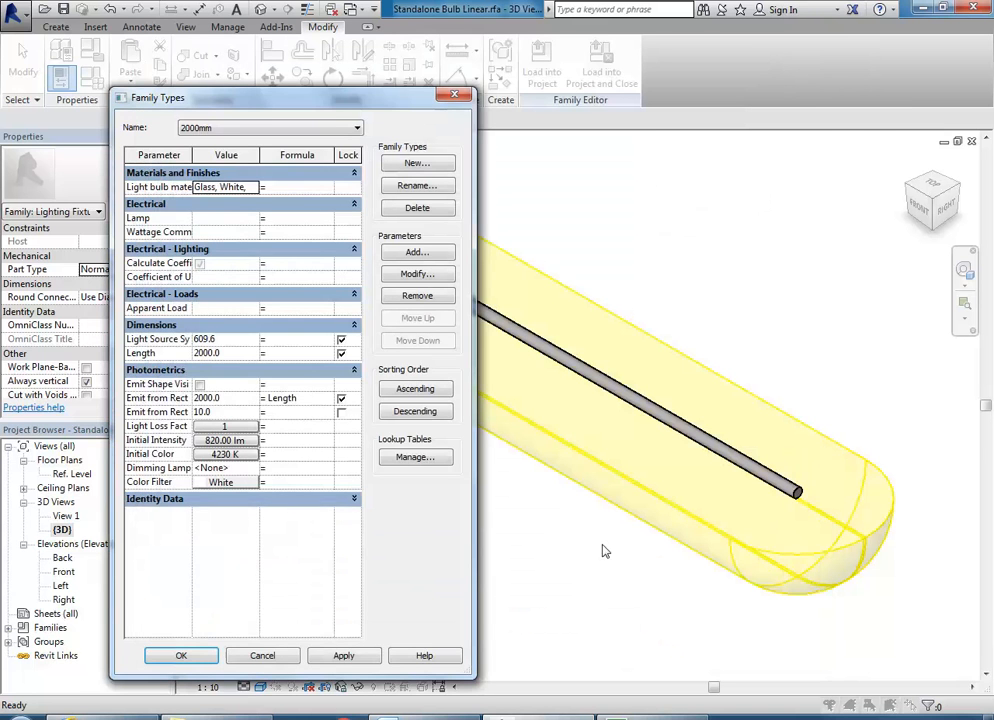
click(182, 656)
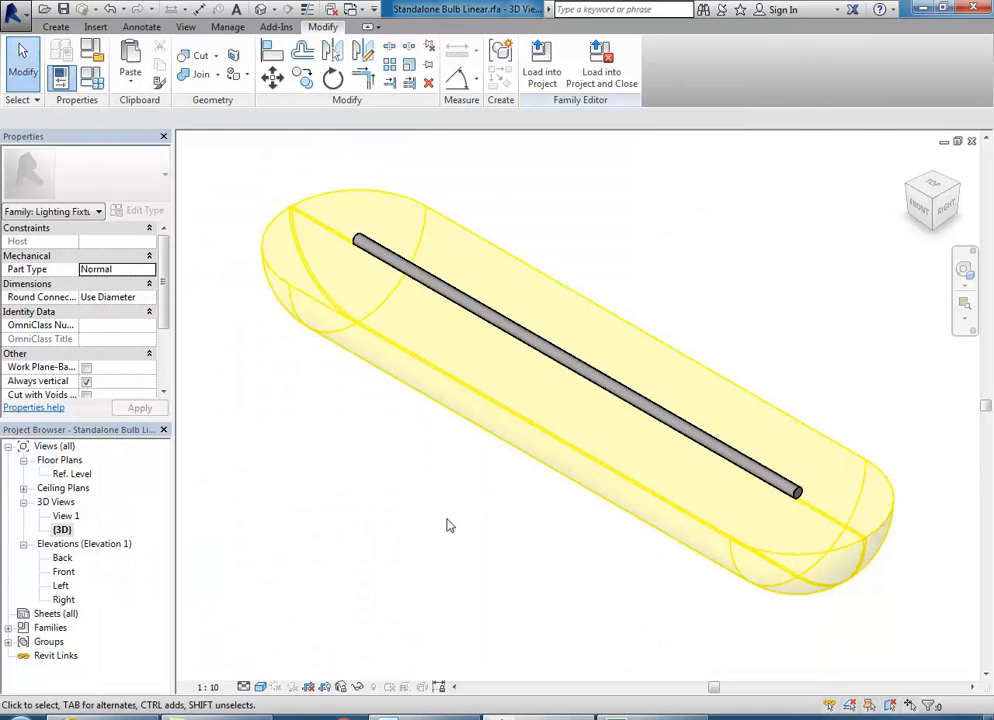
Save the family and load it into HarringtonSt-15 Modelling andr Lighting.rvt, overwriting the existing version only
click(383, 254)
click(242, 196)
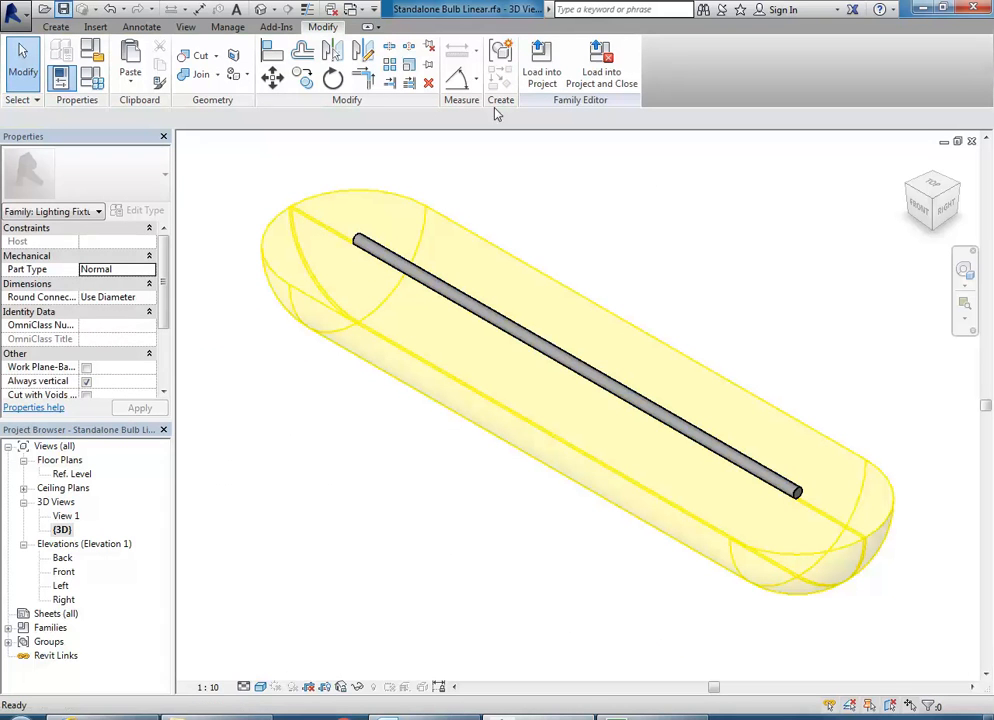
click(358, 246)
click(211, 402)
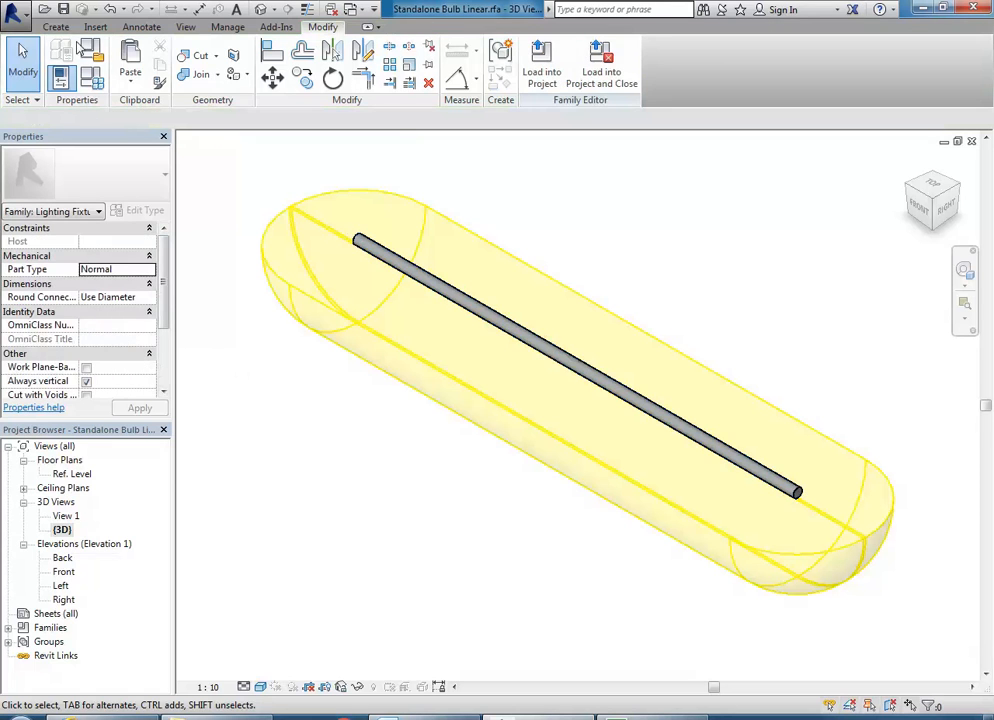
click(541, 62)
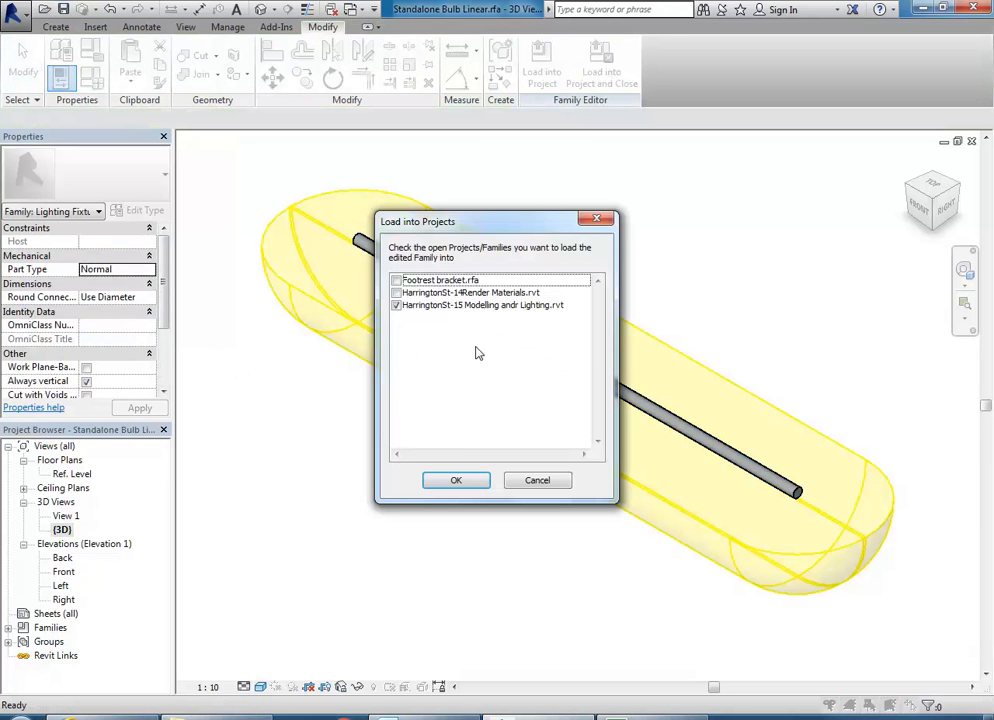
click(458, 479)
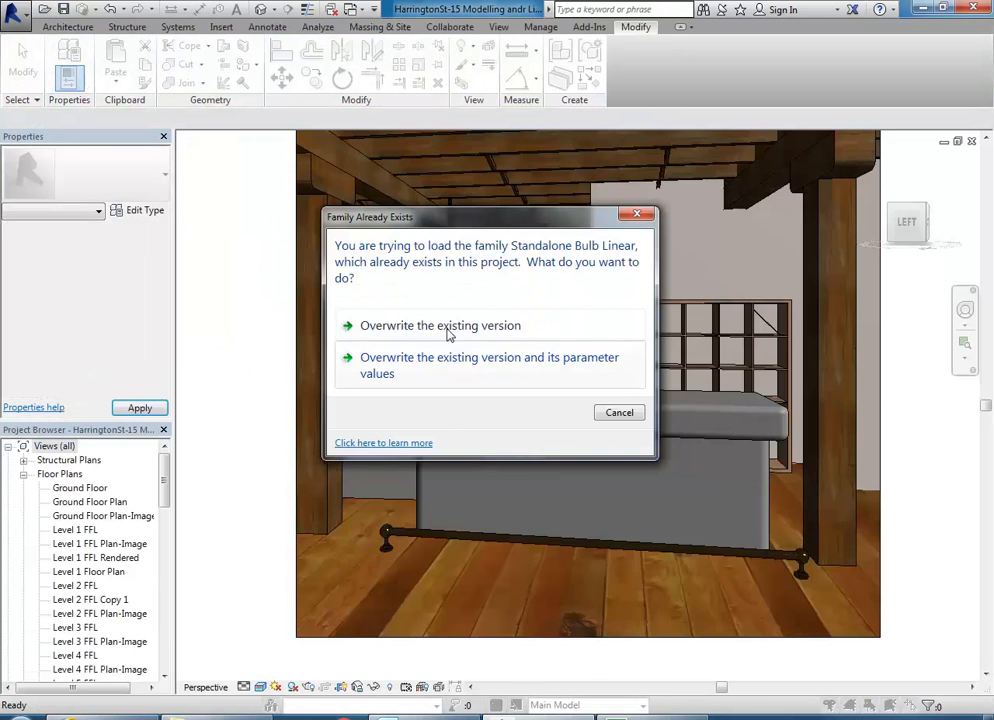
click(455, 338)
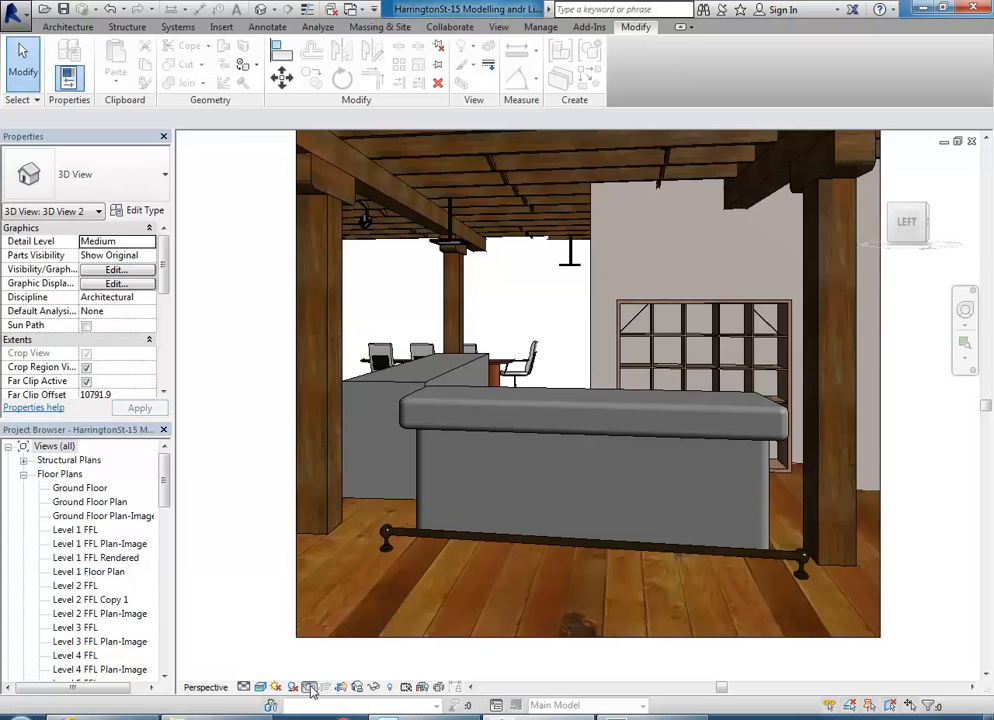
Render the reception view at draft quality with the Interior: Artificial only scheme to check the modified bulb, and close the rendering settings
click(308, 687)
click(50, 46)
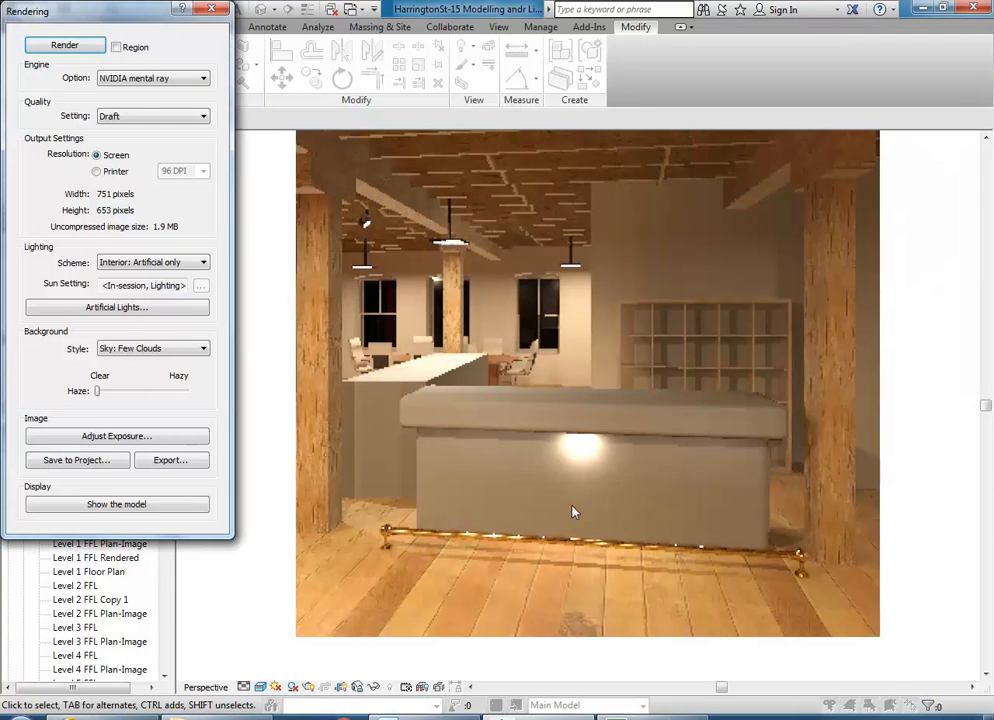
click(211, 9)
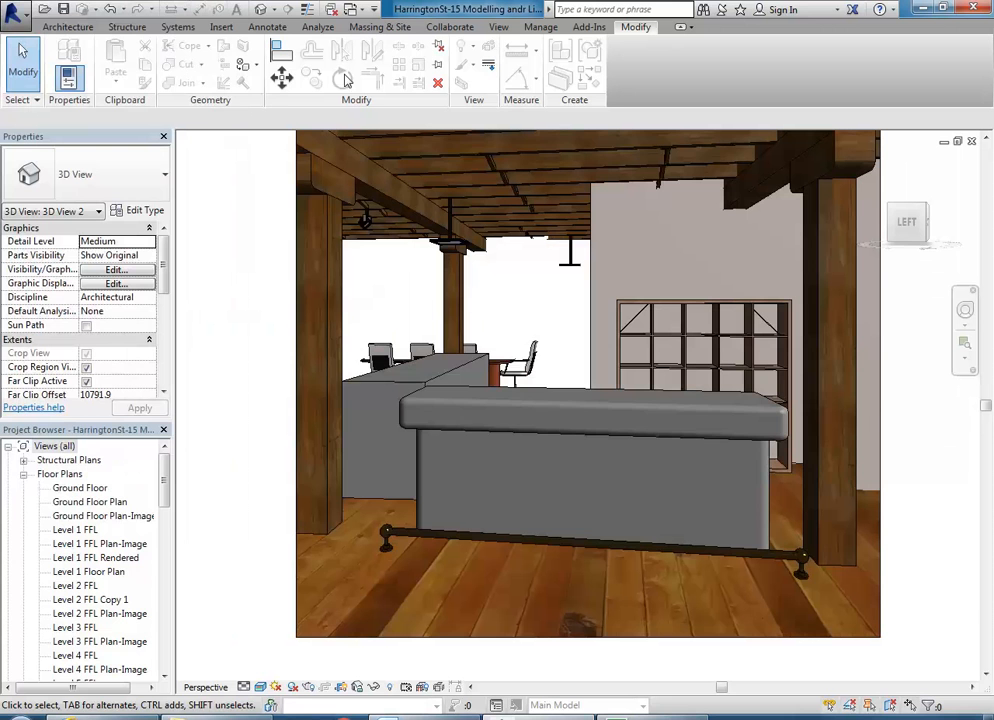
Set the 2400mm linear bulb type's Initial Intensity under the reception counter to a Luminous Flux of 100 lm
click(539, 441)
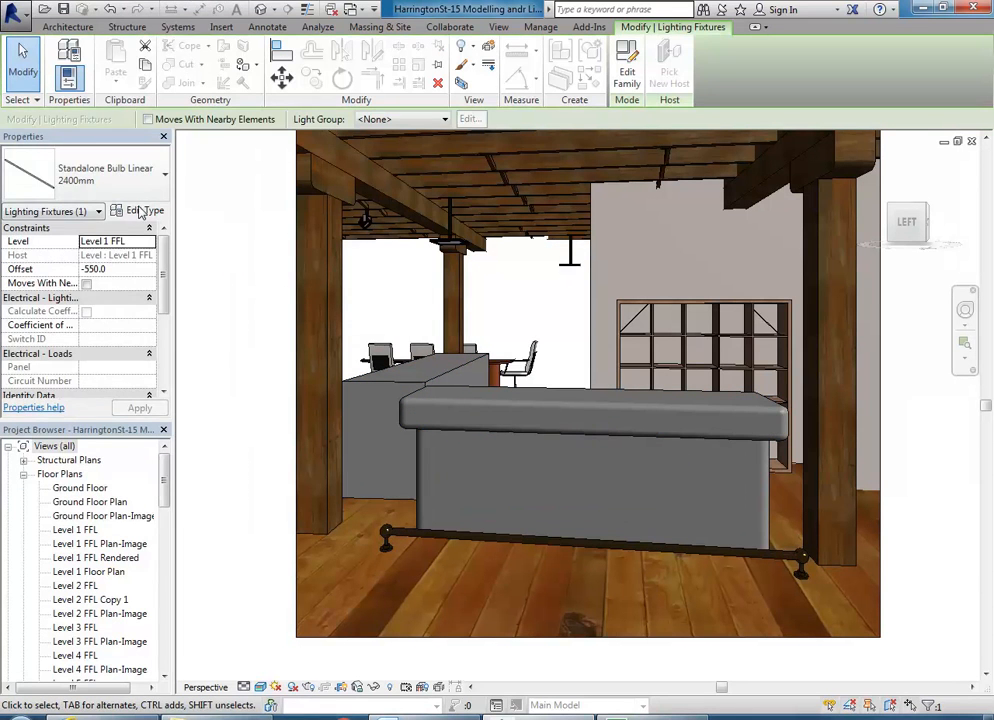
click(140, 210)
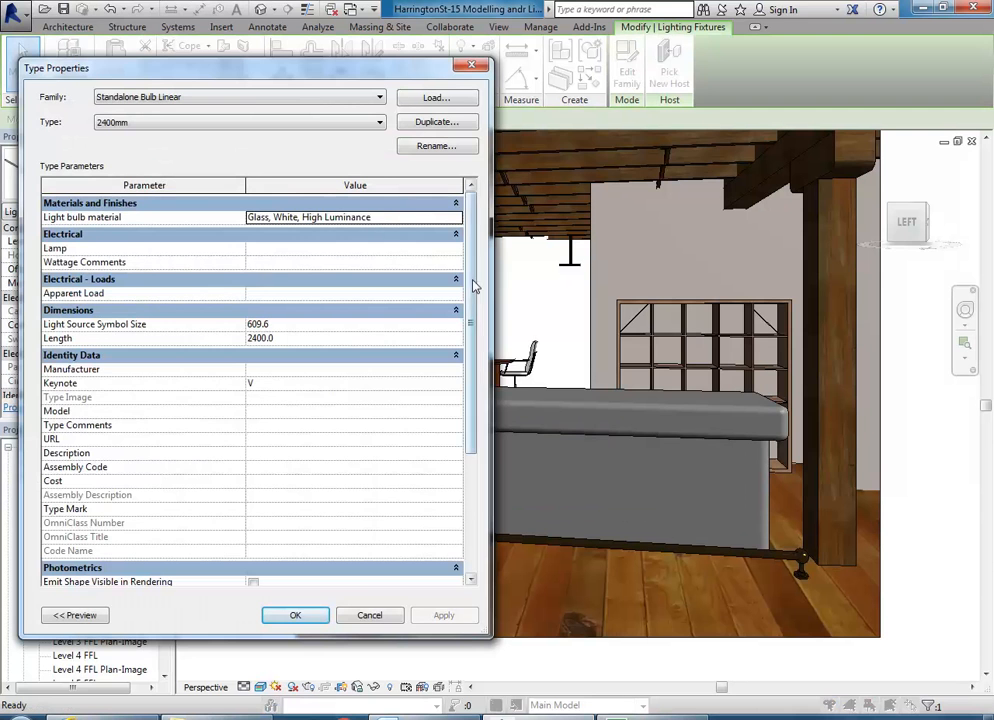
scroll(360, 360, down, 4)
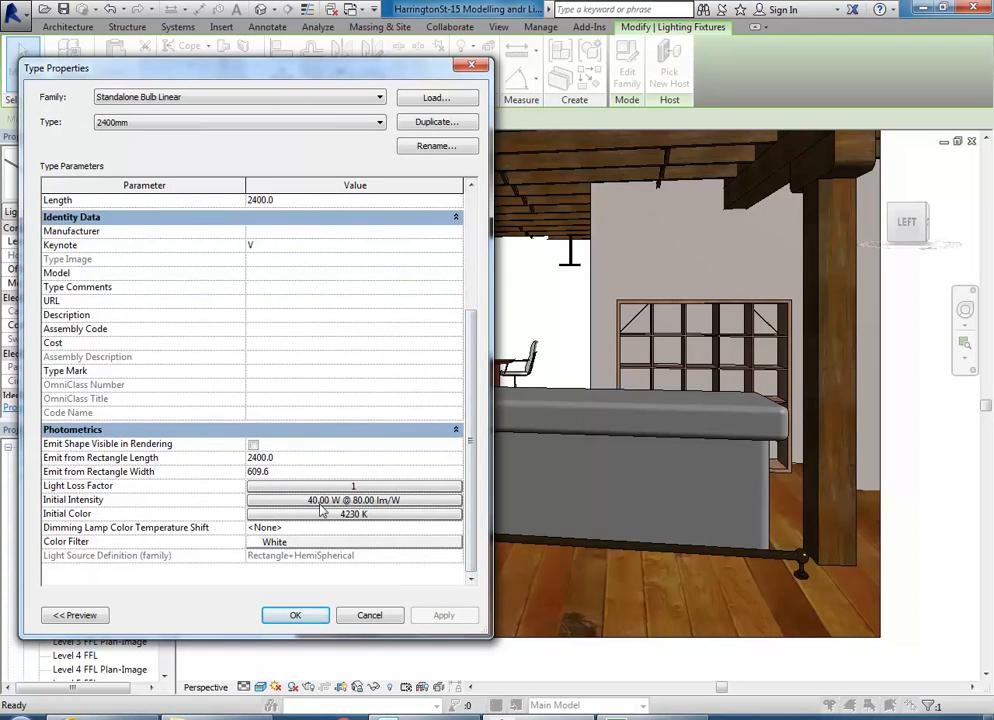
click(320, 502)
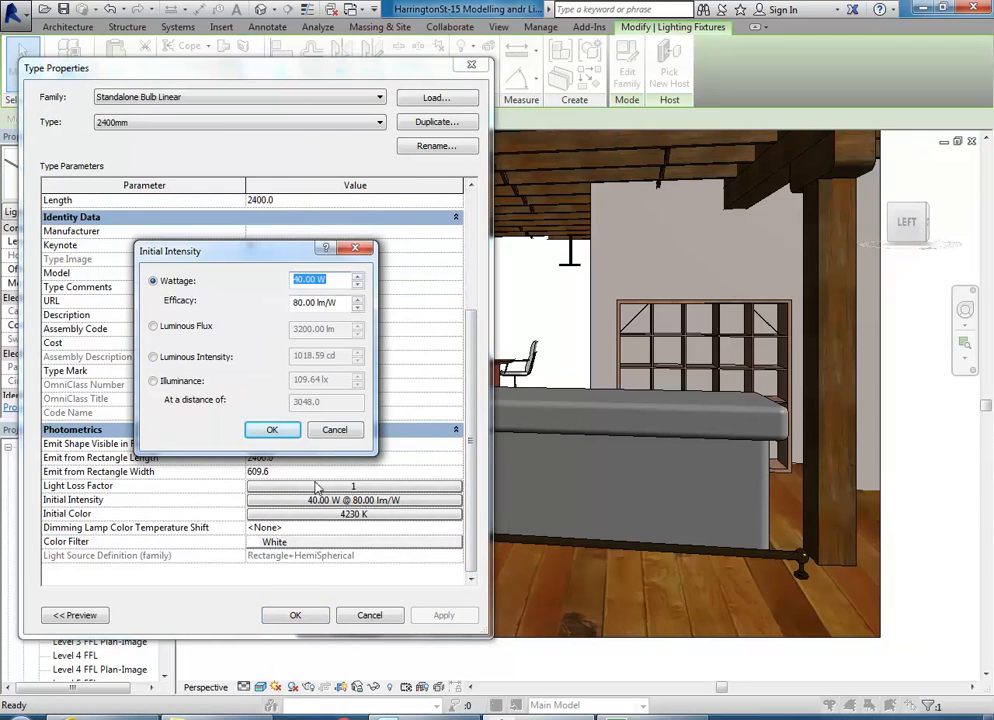
click(154, 327)
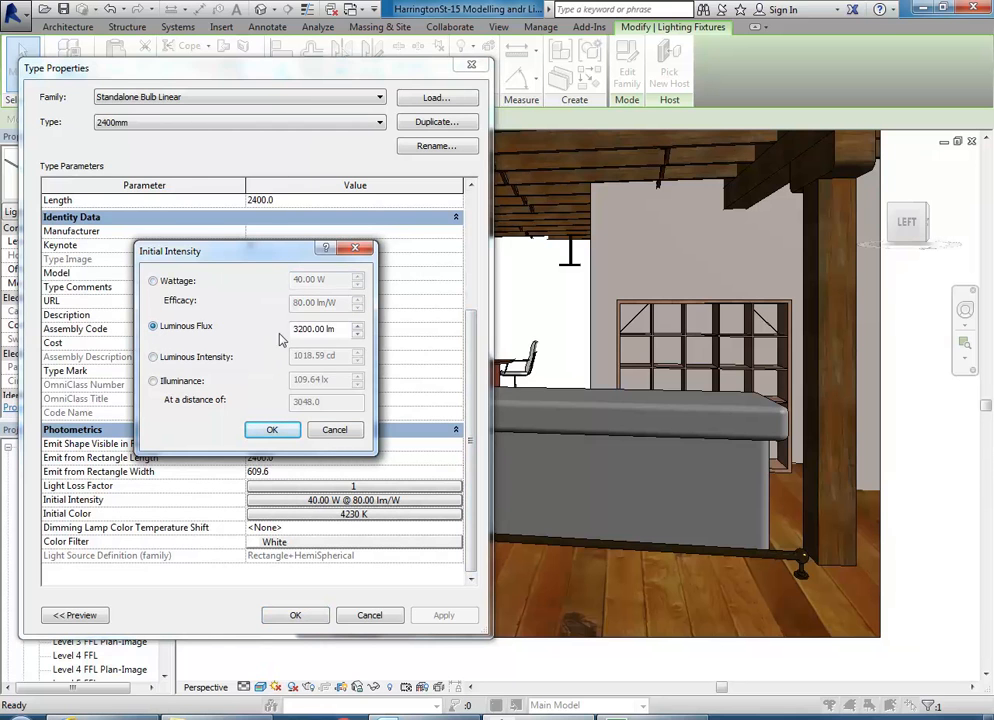
drag(305, 330, 276, 337)
text(5)
click(268, 428)
Change the Self Illumination luminance of the bulb's Glass, White, High Luminance material and apply the type changes
drag(473, 388, 469, 258)
click(411, 218)
click(456, 217)
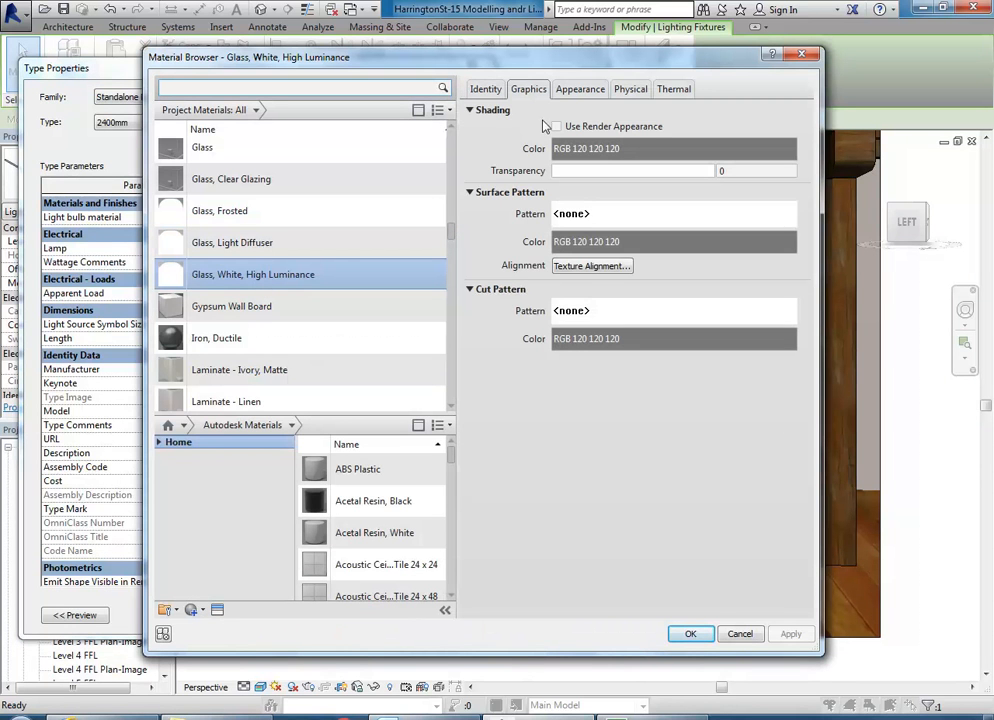
click(580, 92)
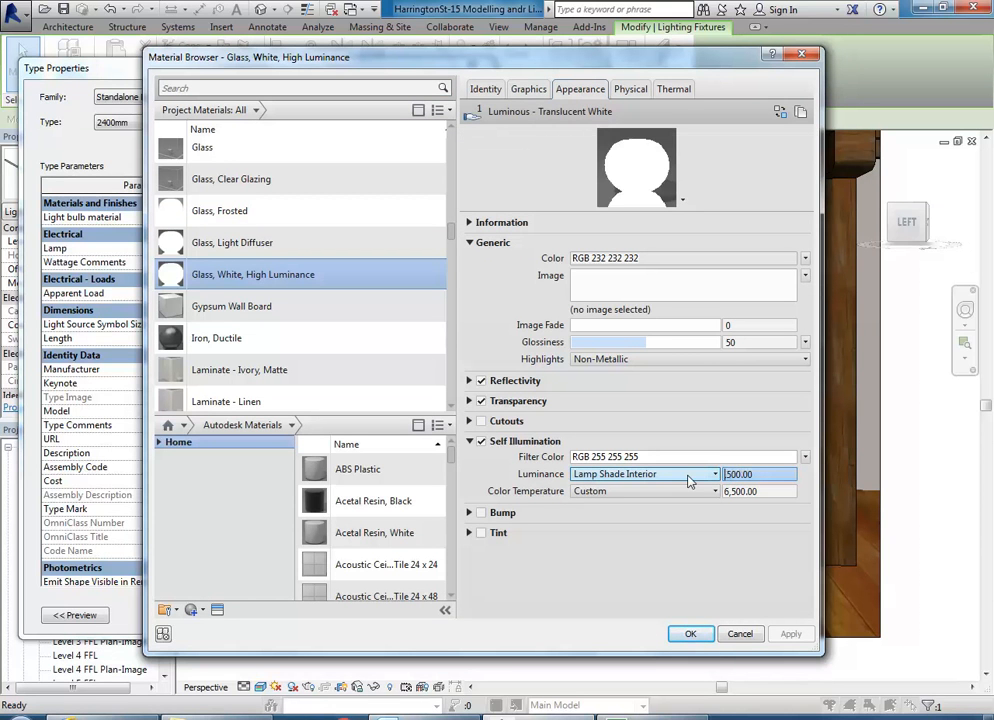
click(690, 634)
click(295, 615)
key(Escape)
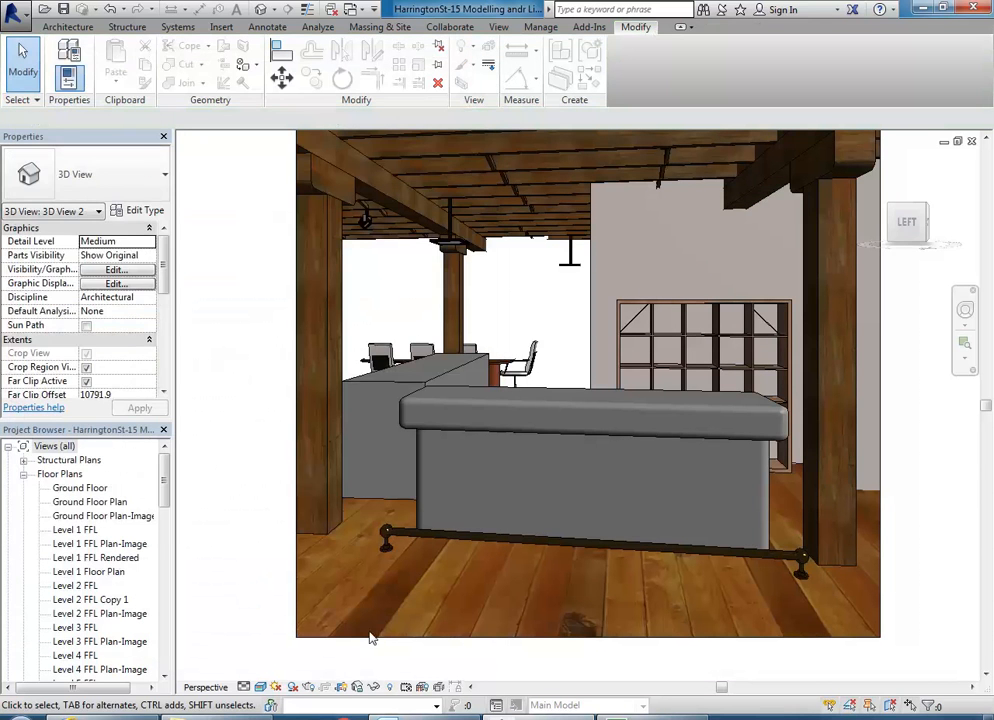
Render the reception view at draft quality to check the light at 100 lm, and close the rendering settings
click(308, 686)
click(66, 44)
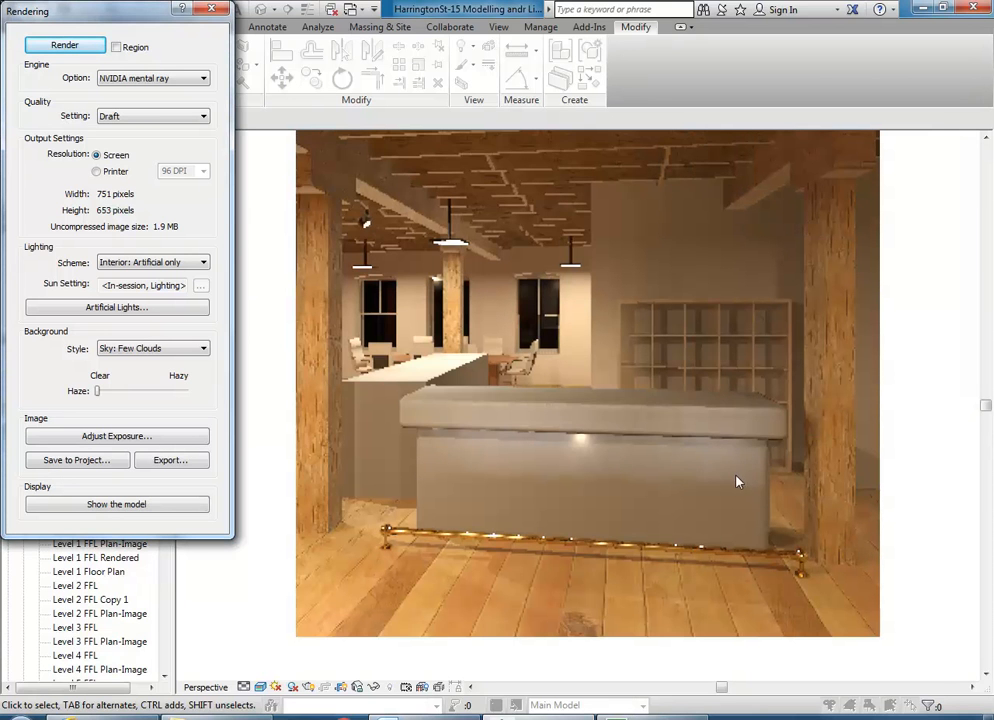
click(213, 11)
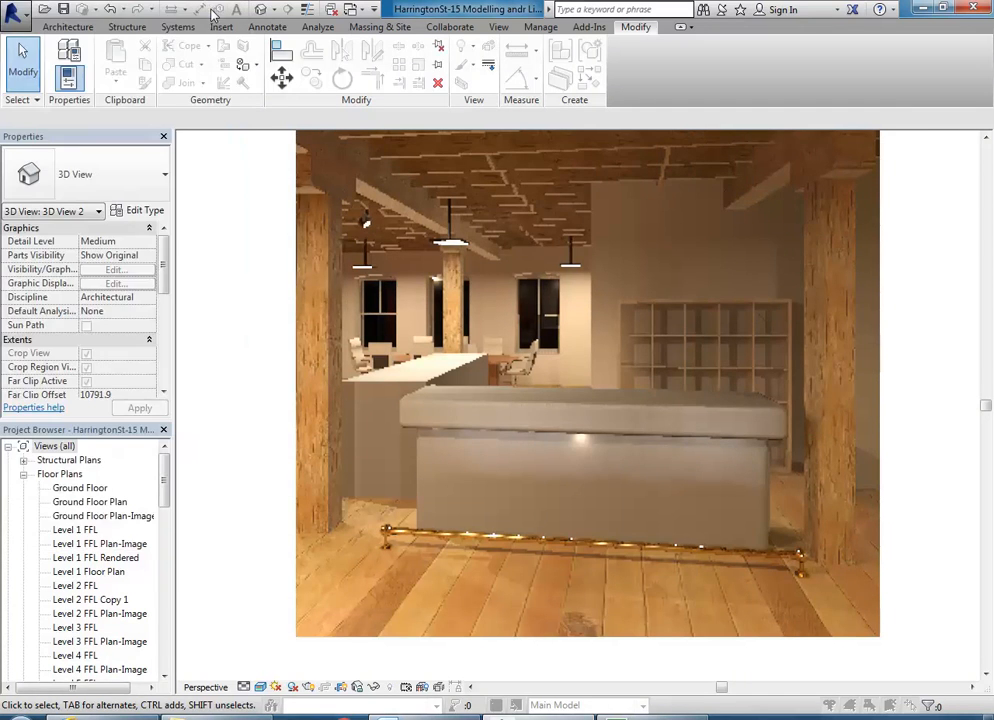
Reduce the 2400mm linear bulb type's Initial Intensity to a Luminous Flux of 10 lm
key(Tab)
click(465, 438)
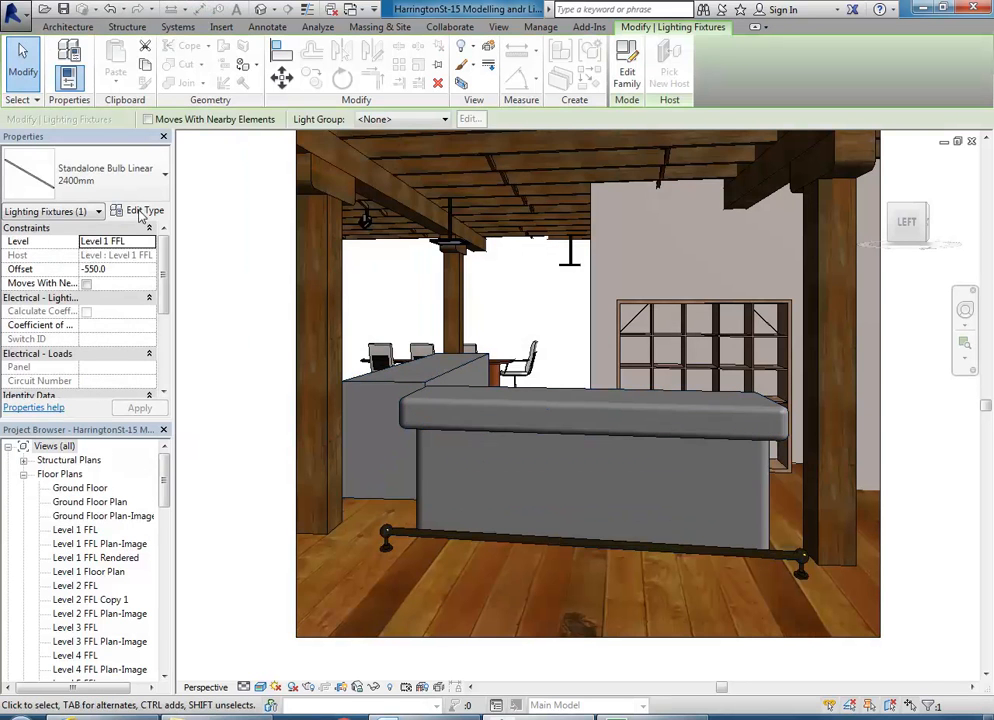
click(145, 211)
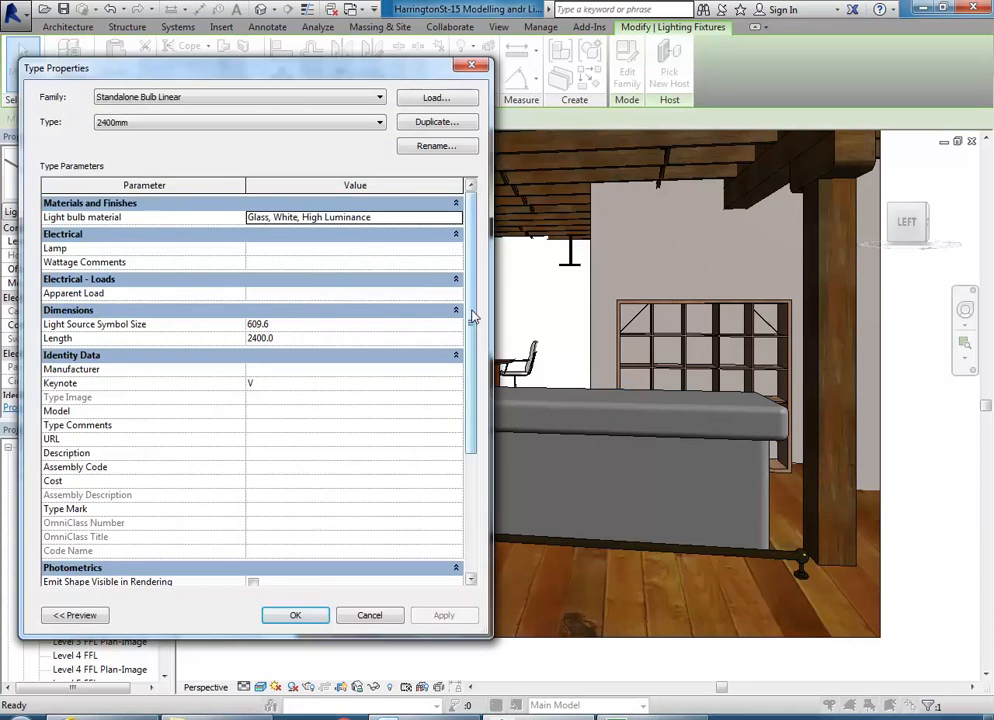
drag(471, 315, 468, 462)
click(420, 499)
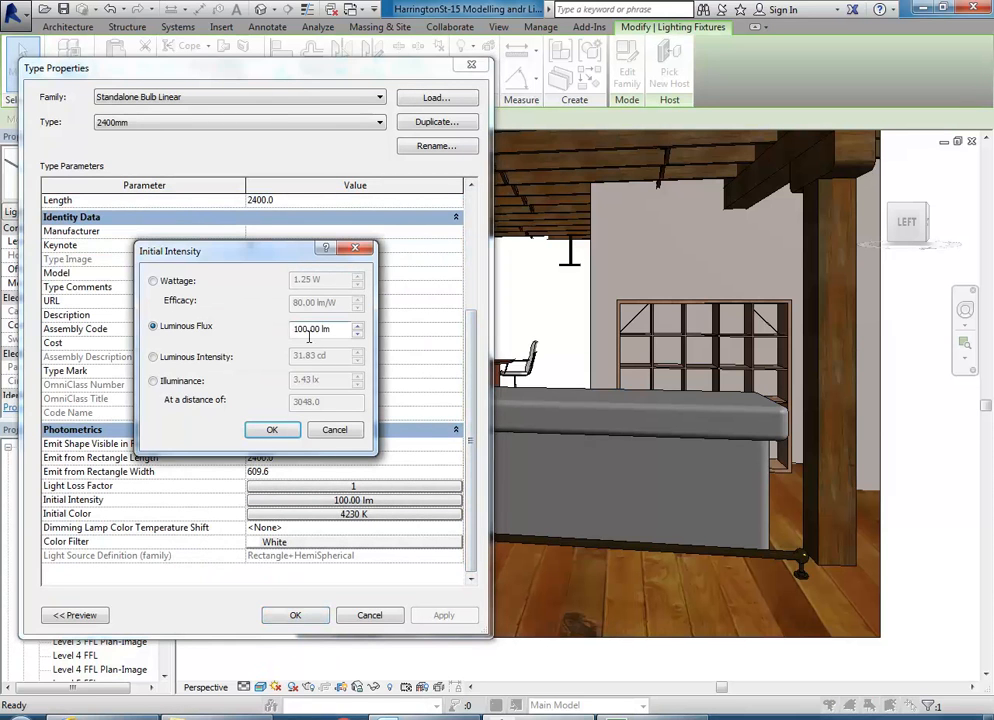
drag(304, 331, 264, 337)
text(1)
click(272, 431)
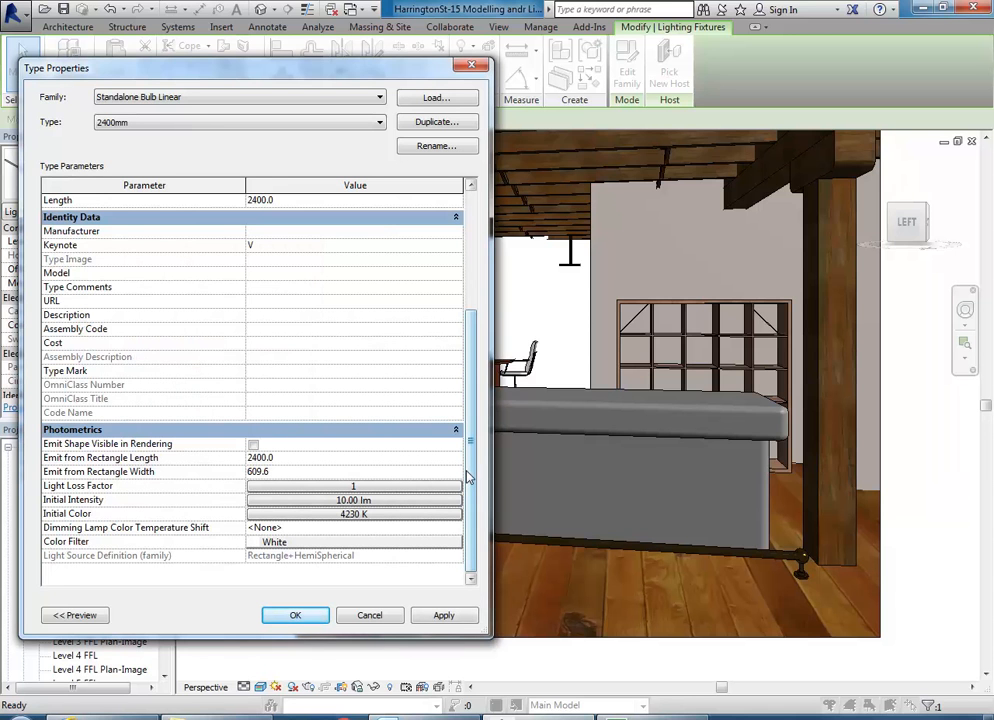
Set the Self Illumination luminance of the bulb's Glass, White, High Luminance material to 18,500, apply the type changes and deselect the fixture
drag(466, 471, 373, 300)
click(312, 217)
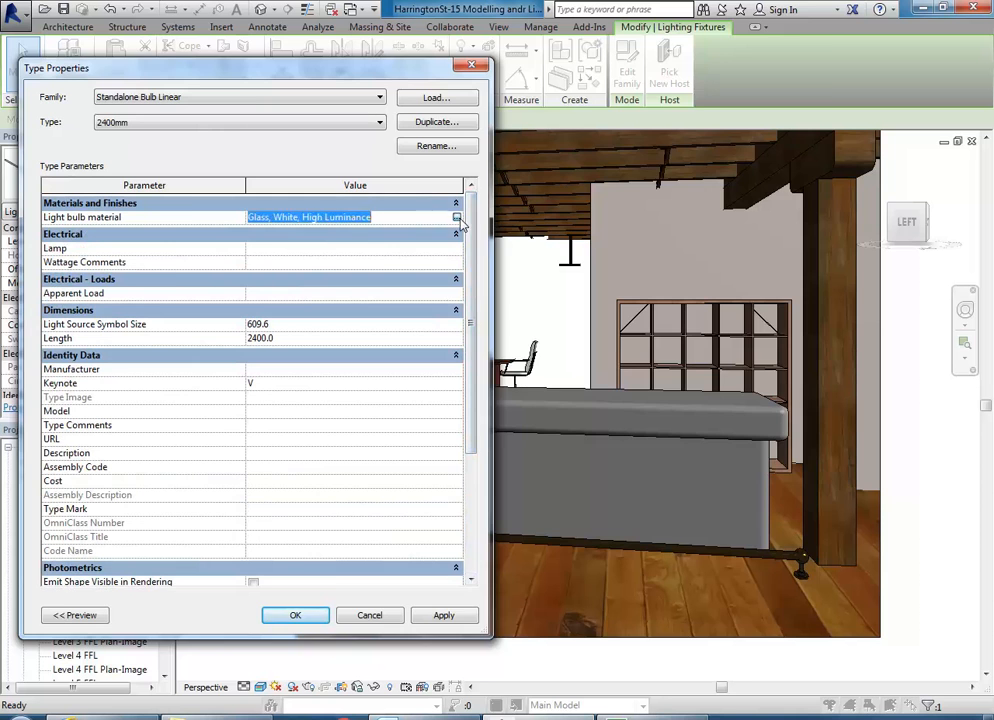
click(456, 217)
click(598, 88)
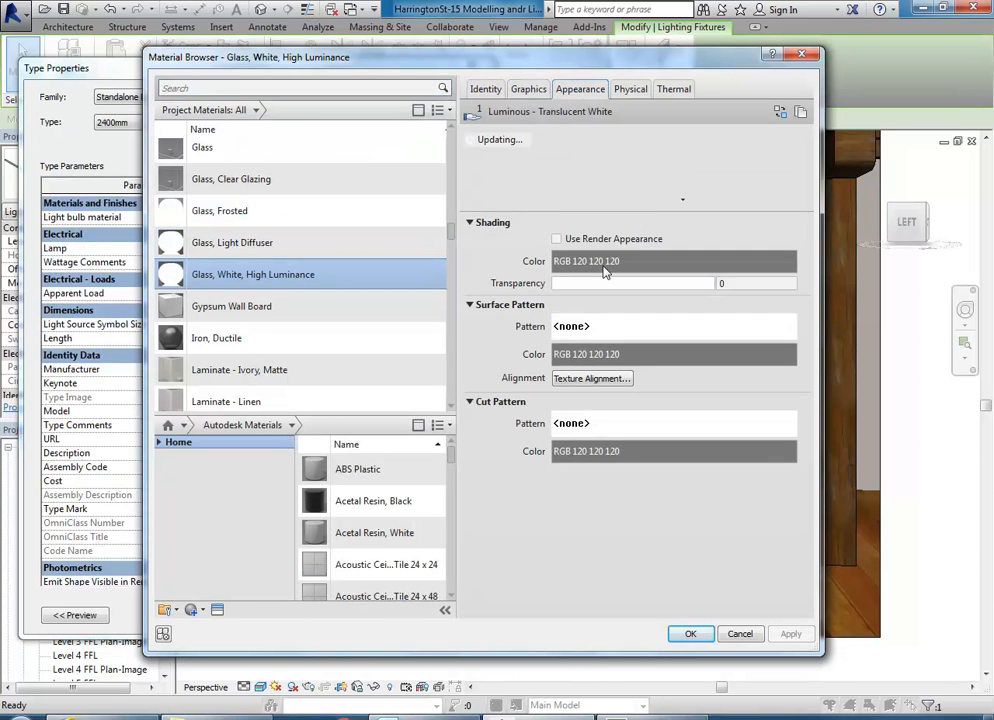
click(724, 474)
text(18,500.00)
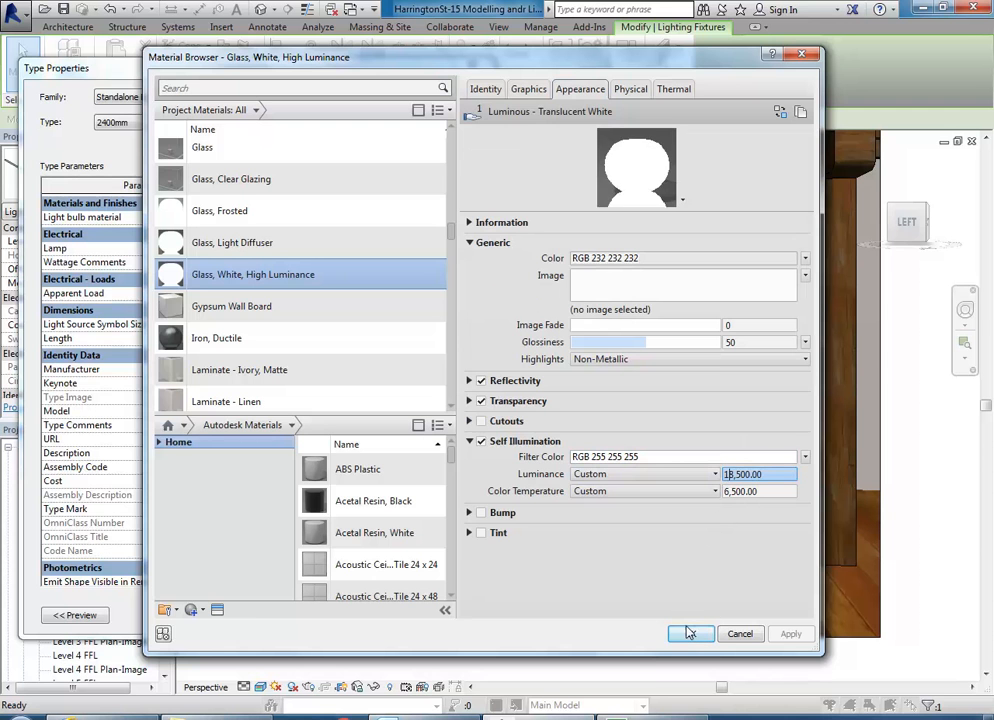
click(691, 633)
click(306, 615)
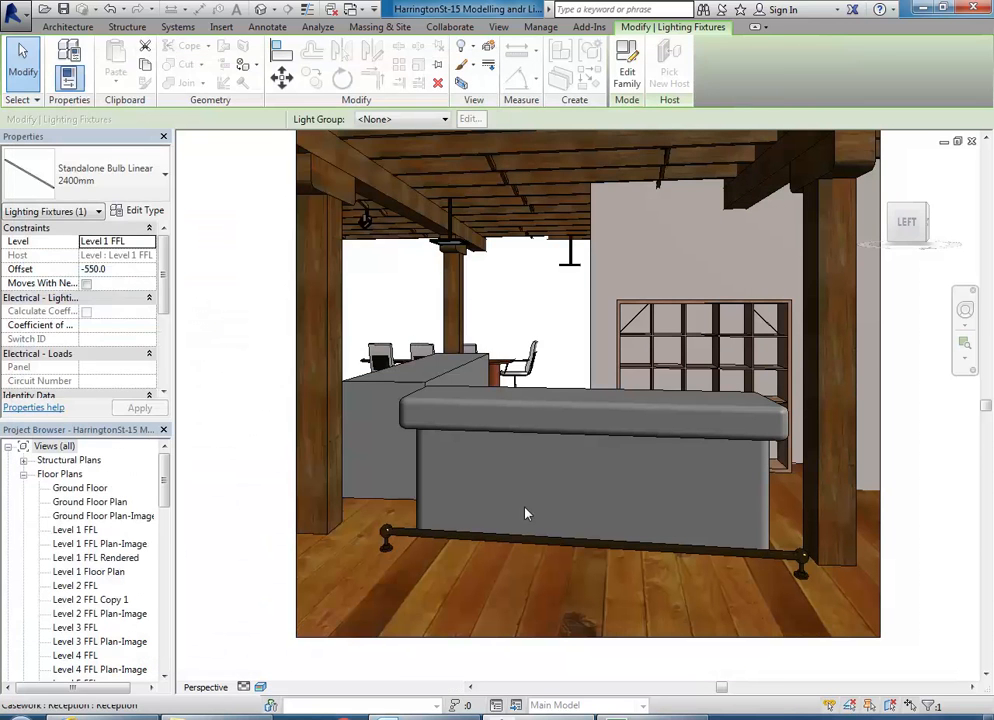
key(Escape)
Run another draft render of the reception view to check the 10 lm bulb with the brighter glass, and close the rendering settings
click(308, 686)
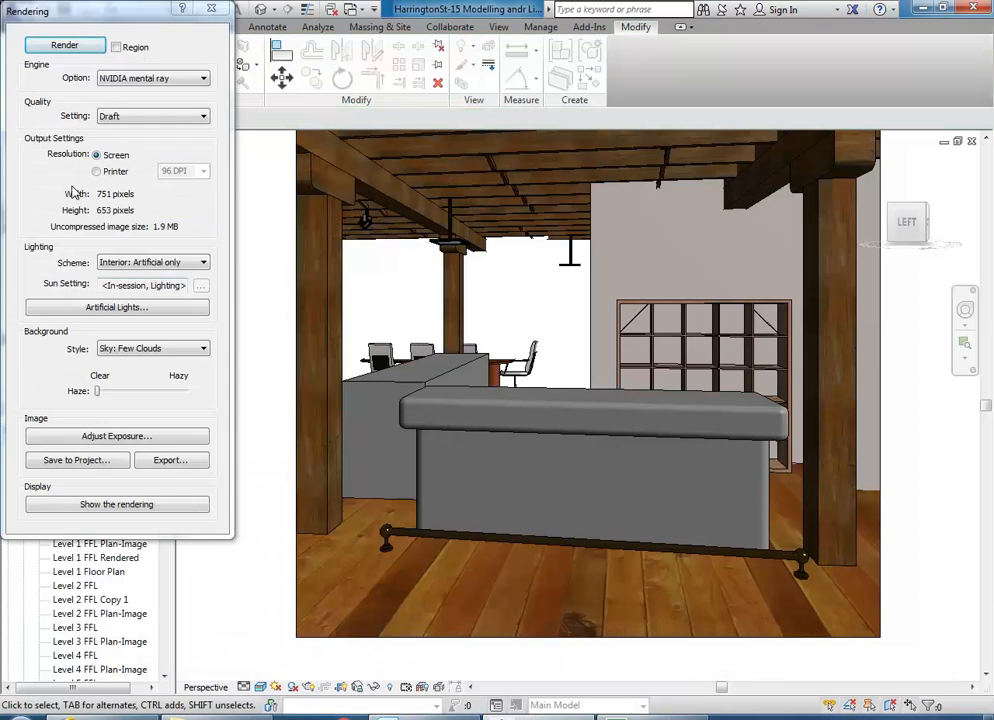
click(60, 46)
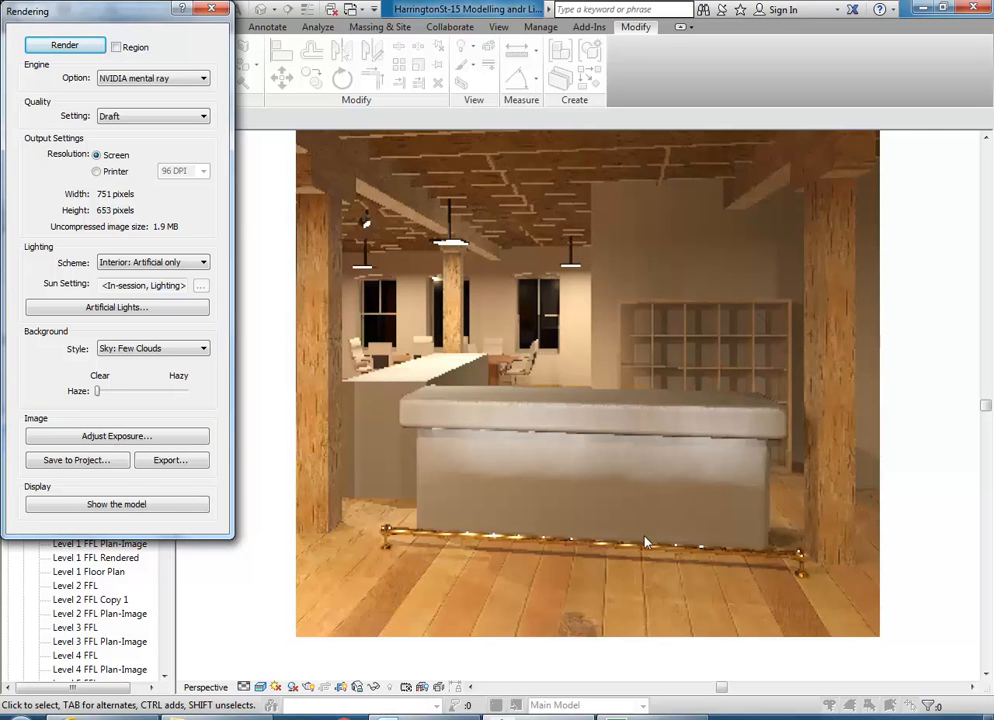
click(211, 9)
Open the SB 1 3D view and start editing the reception counter in place
click(458, 436)
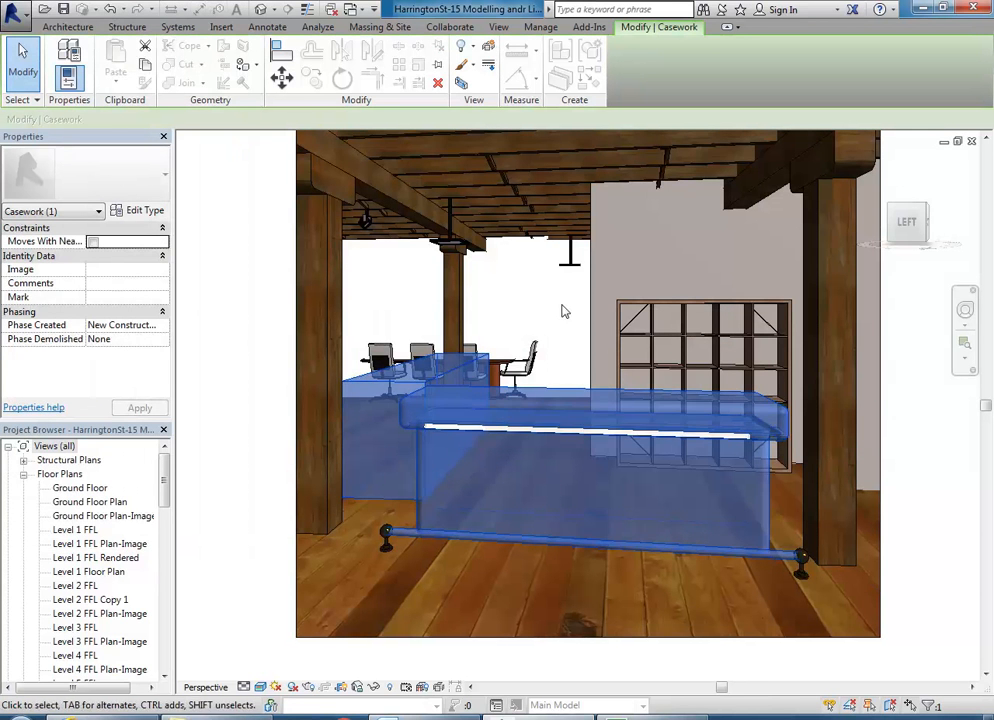
drag(163, 503, 162, 590)
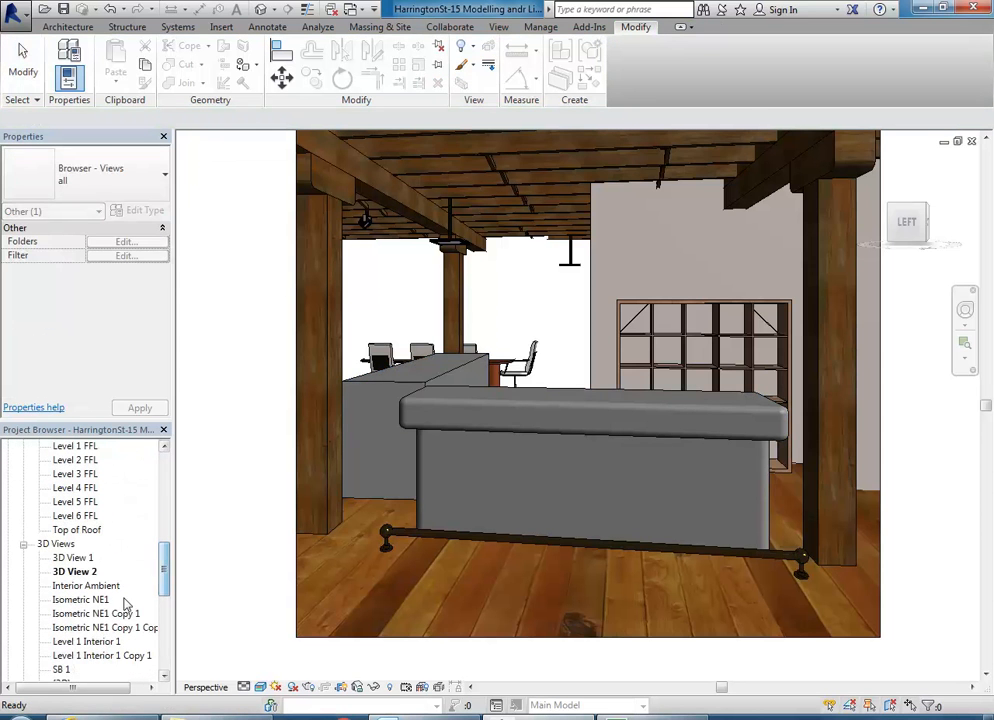
double_click(62, 669)
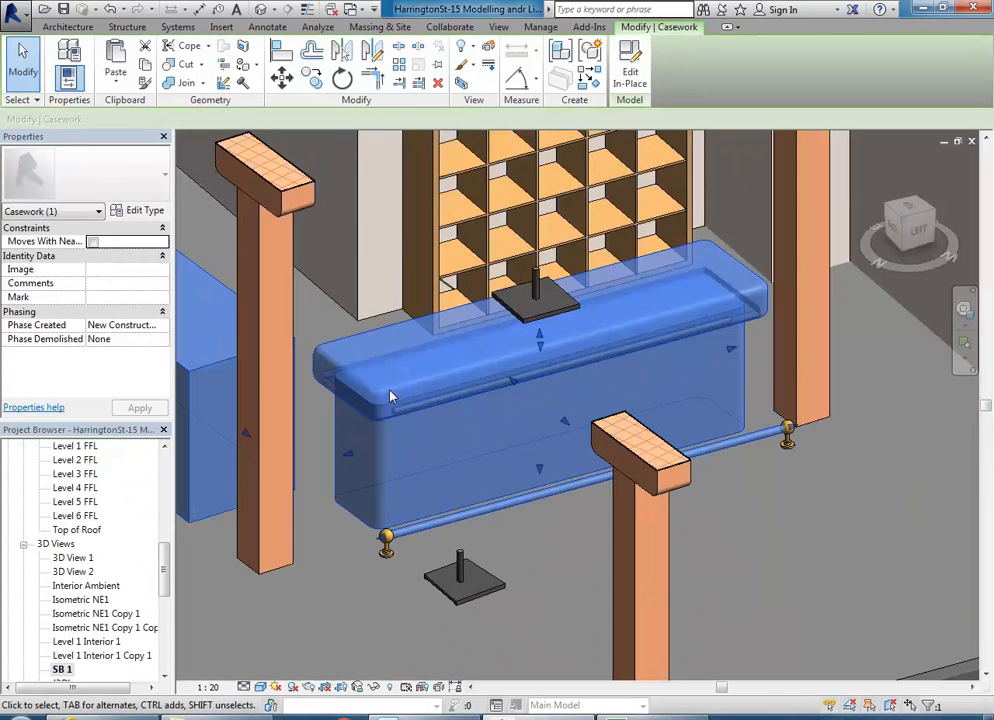
double_click(390, 396)
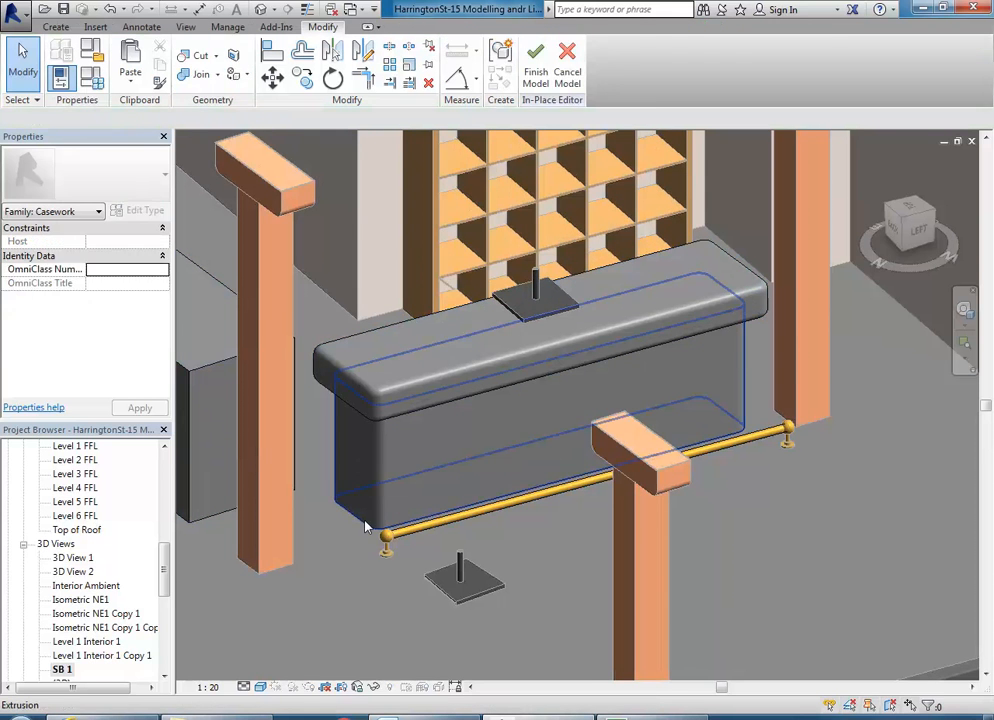
Select the counter's base extrusion and choose the project material Plastic for it
click(364, 530)
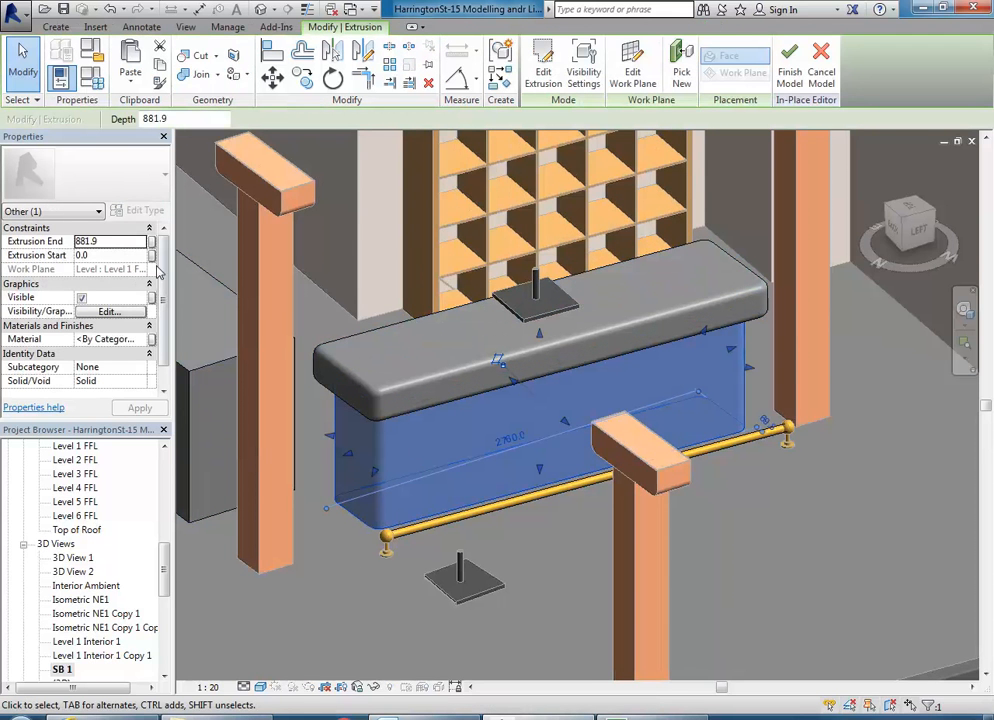
click(140, 339)
click(143, 340)
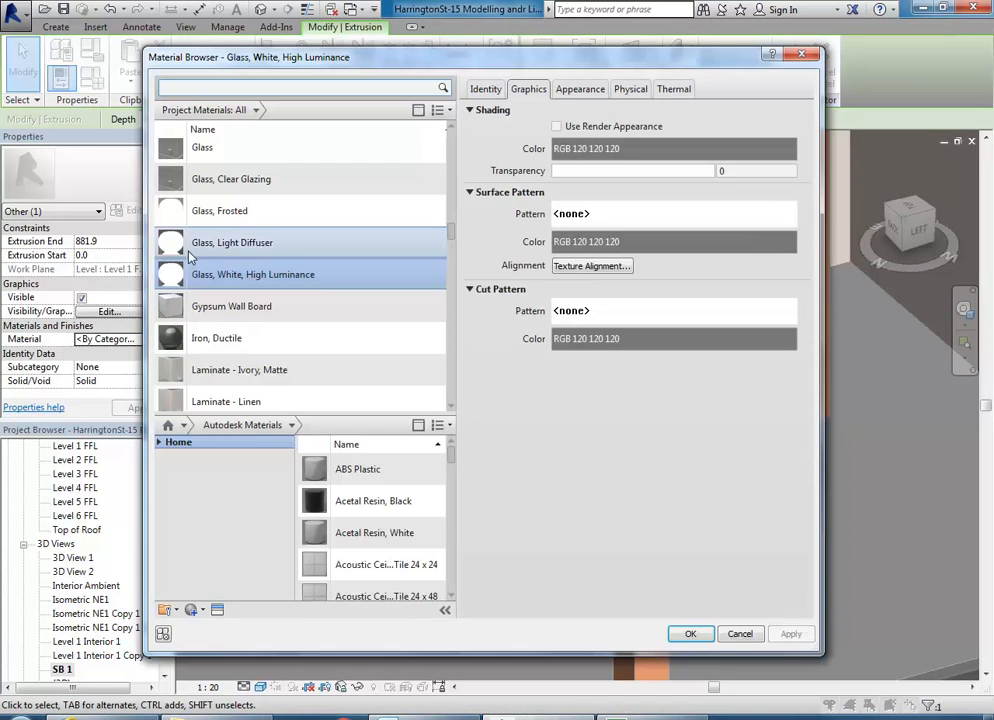
click(178, 397)
scroll(224, 388, down, 2)
scroll(224, 388, down, 1)
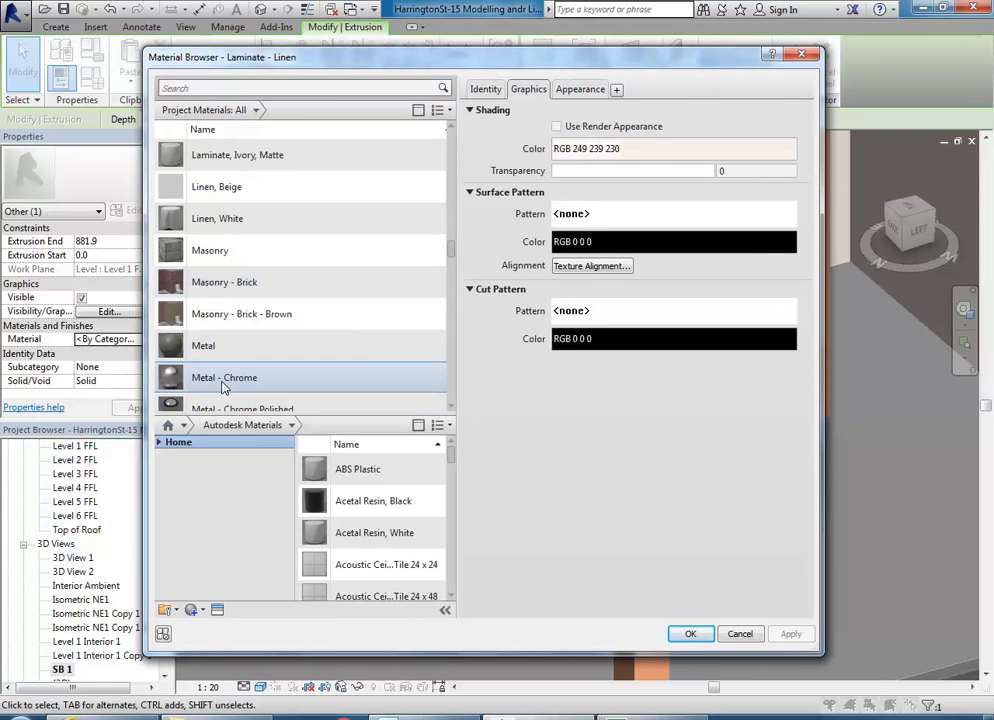
scroll(224, 388, down, 8)
scroll(224, 388, up, 1)
scroll(224, 388, up, 1)
click(204, 255)
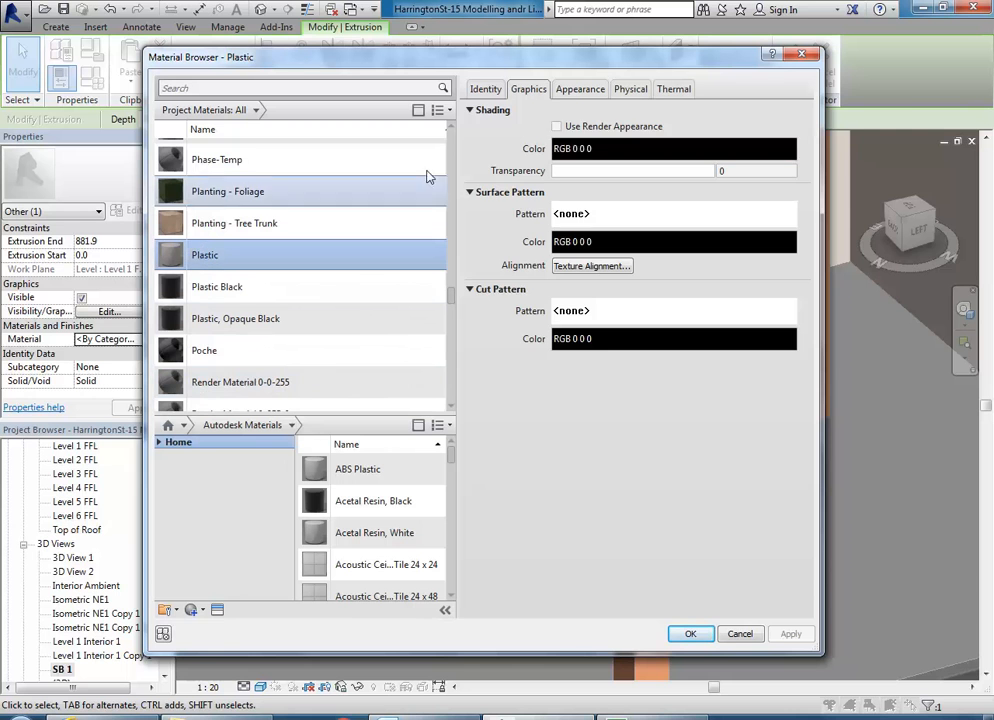
Give the Plastic material's appearance a Glossy finish and the color RGB 253-253-253, apply it to the counter base and deselect the base
click(578, 90)
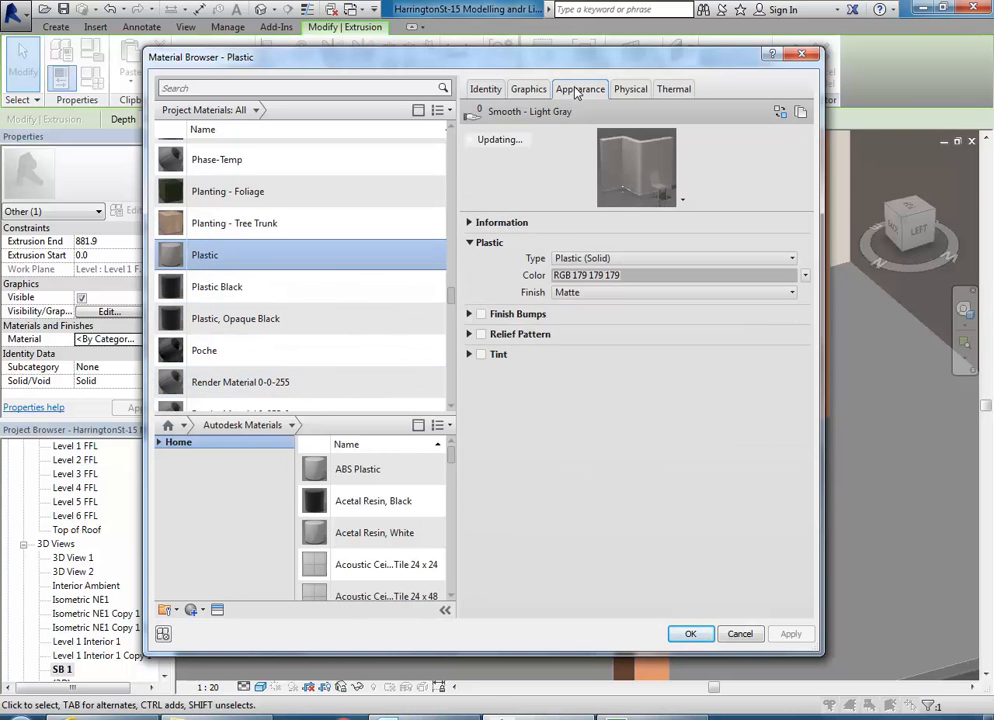
click(623, 292)
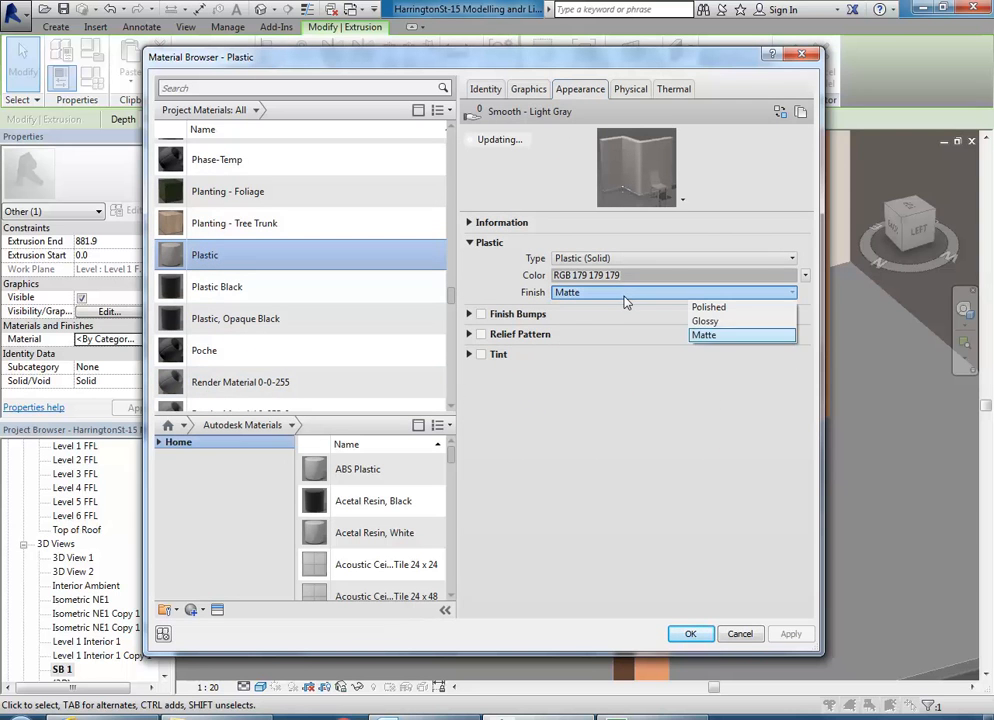
click(706, 321)
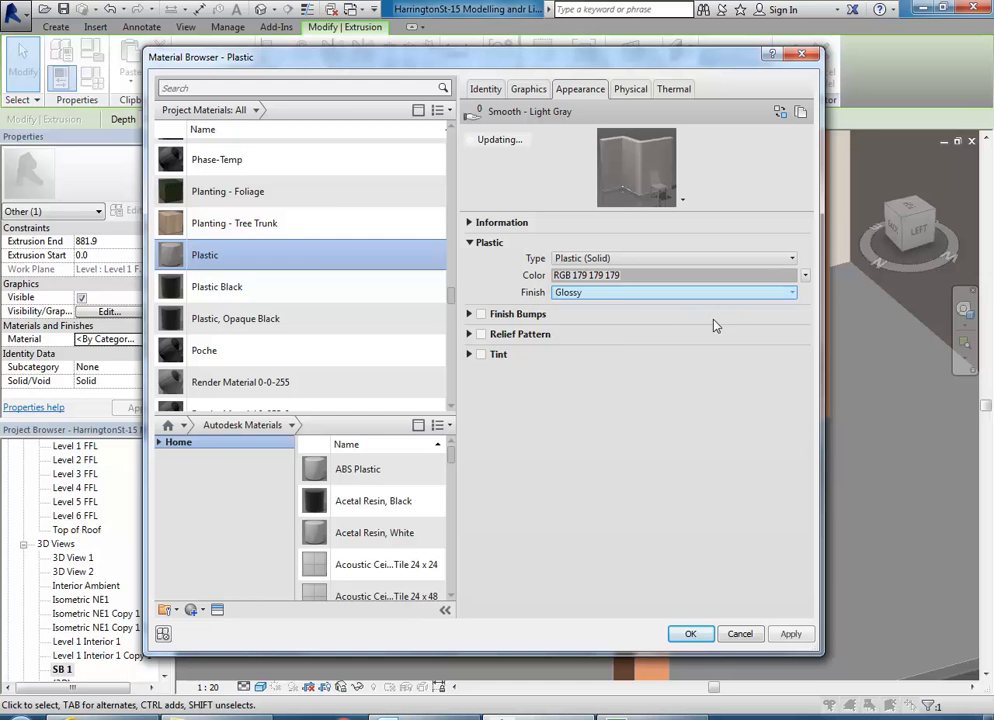
click(622, 279)
drag(659, 277, 660, 245)
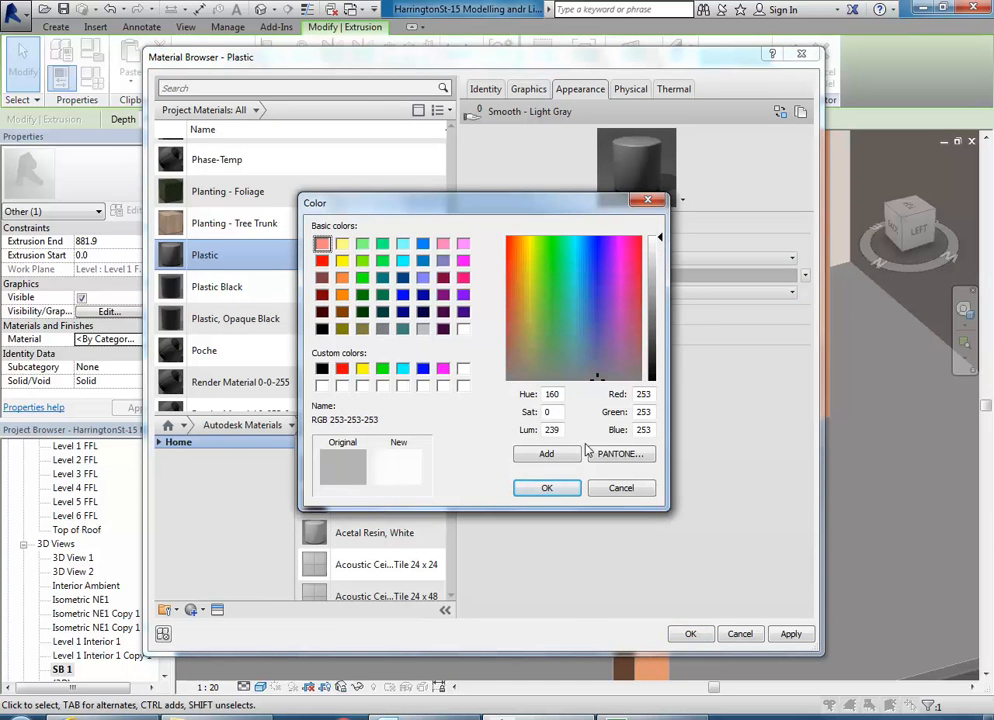
click(565, 489)
click(691, 634)
scroll(420, 405, down, 1)
middle_drag(412, 405, 407, 427)
click(310, 510)
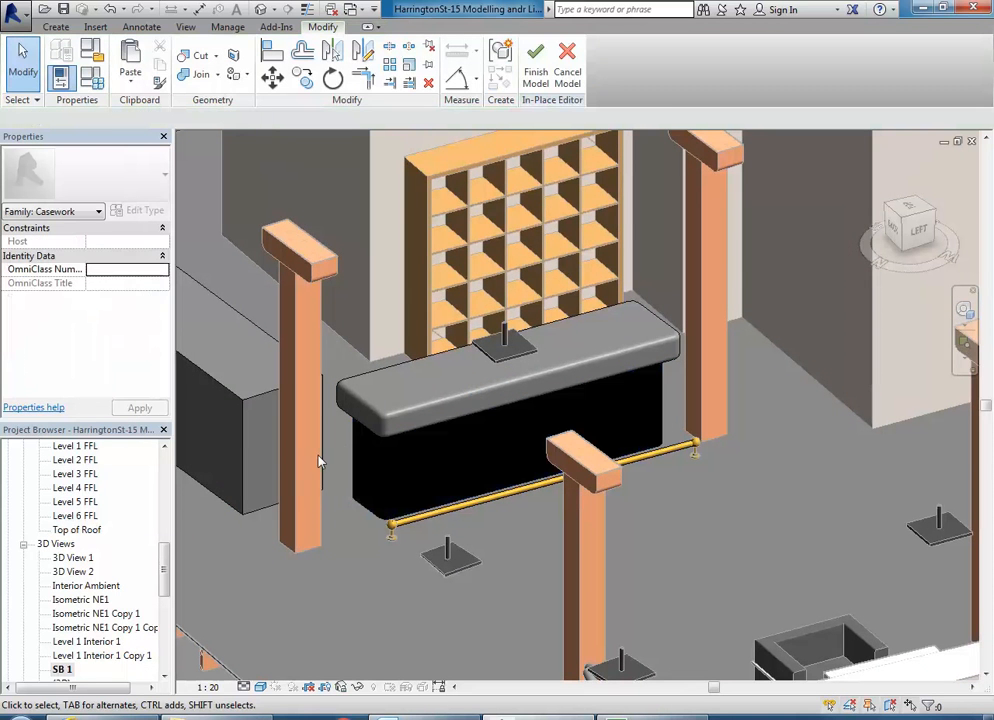
Reopen the counter base's Plastic material, make its shading use the render appearance, confirm it and deselect the base
click(355, 505)
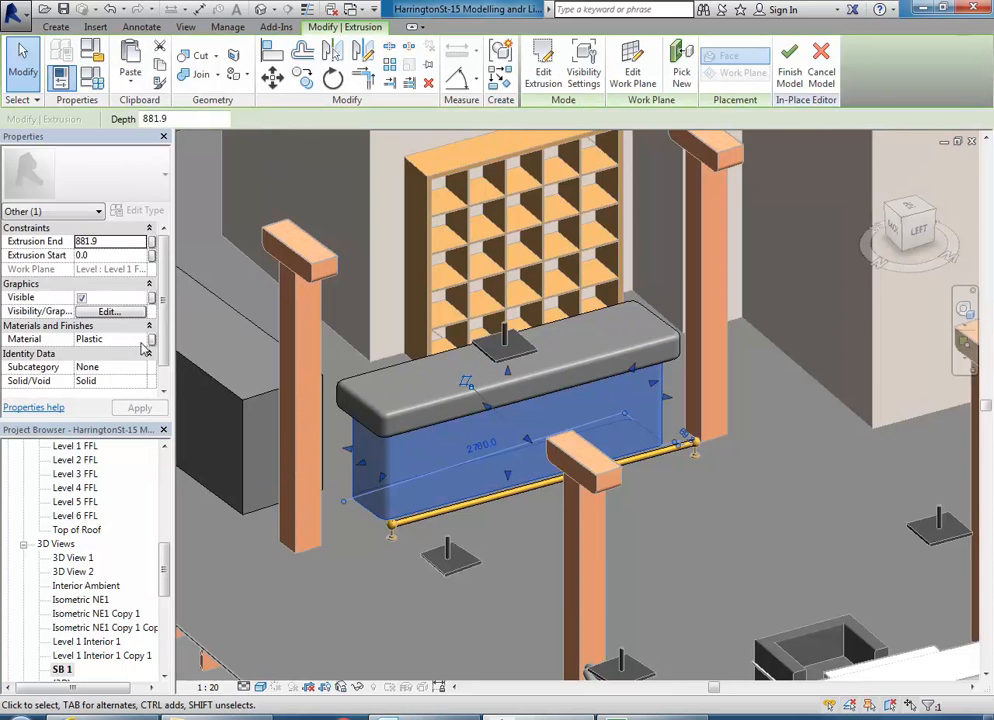
click(145, 340)
click(148, 339)
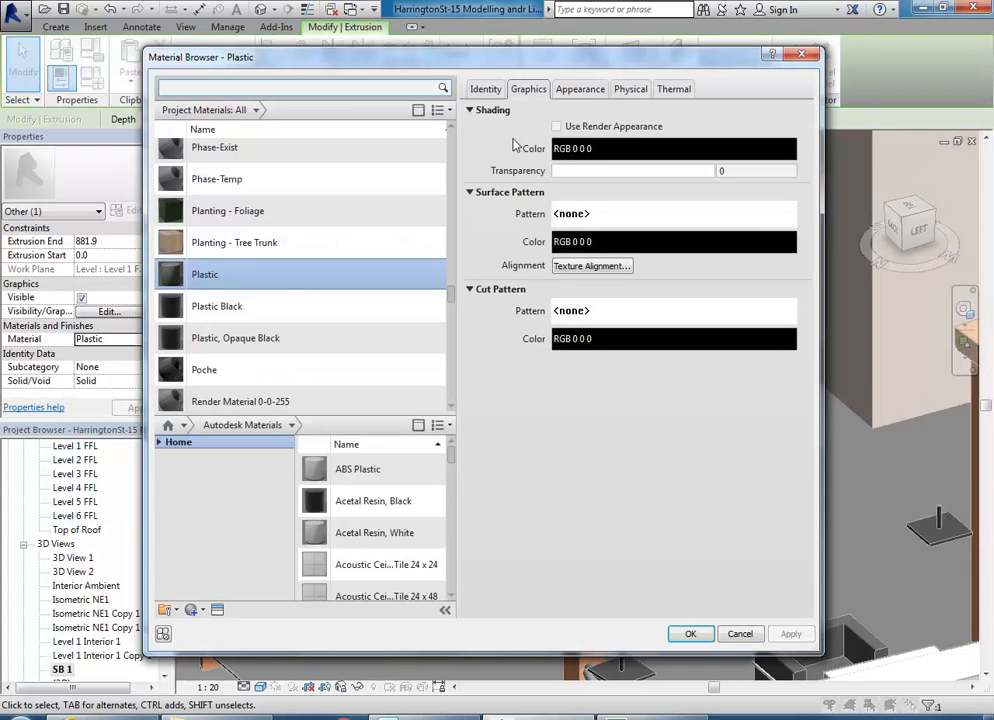
click(566, 130)
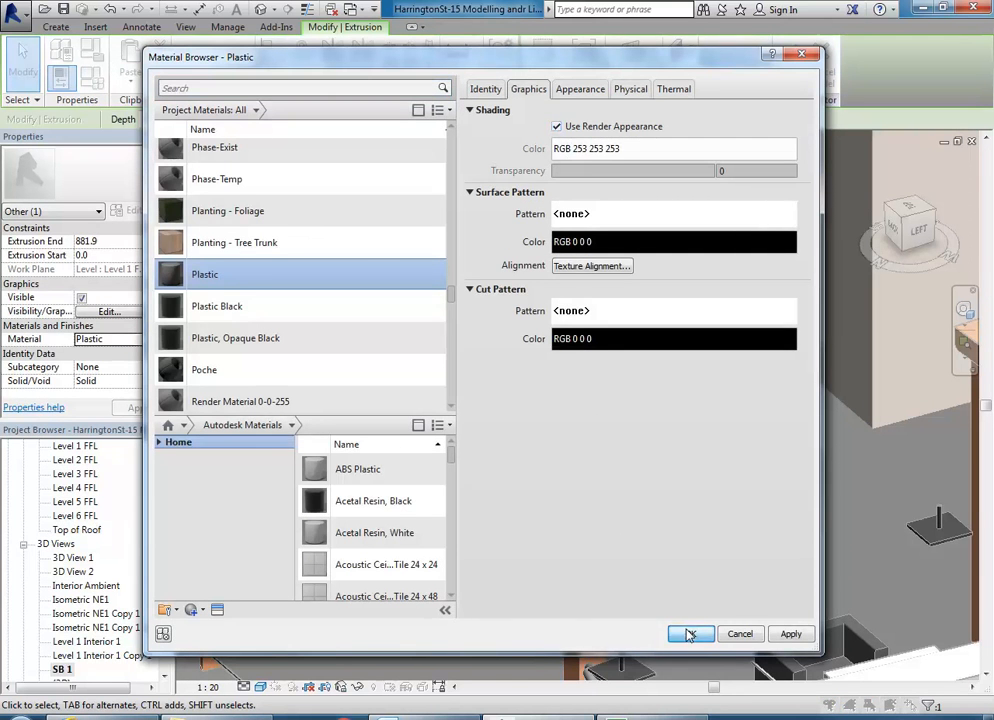
click(690, 634)
click(424, 580)
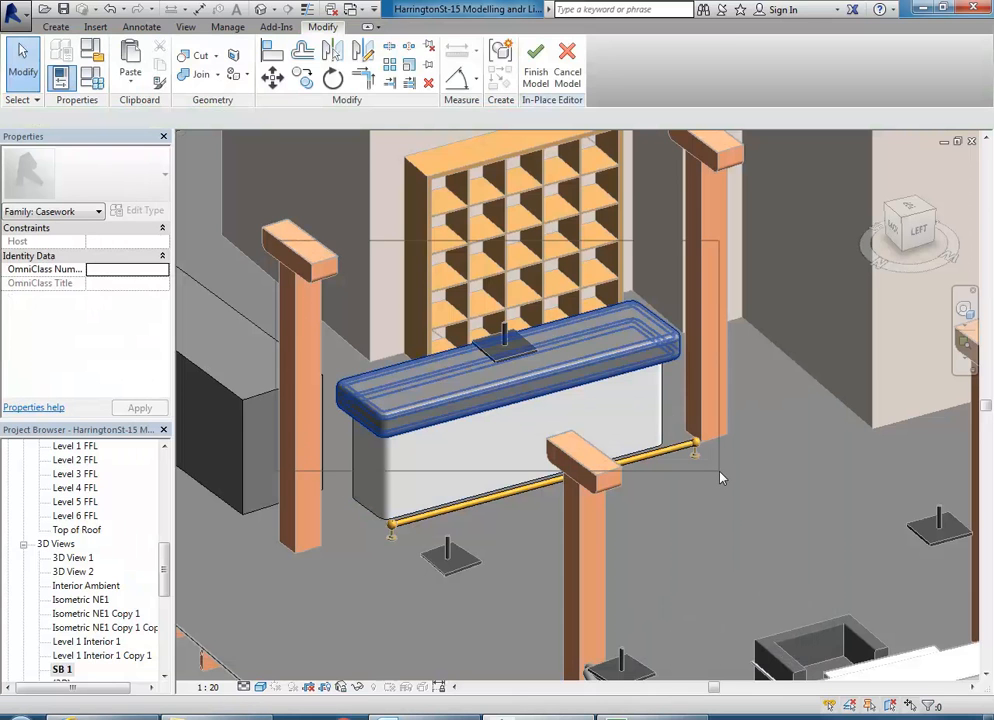
Assign the Plastic material to all the countertop elements and finish the in-place counter model
click(443, 379)
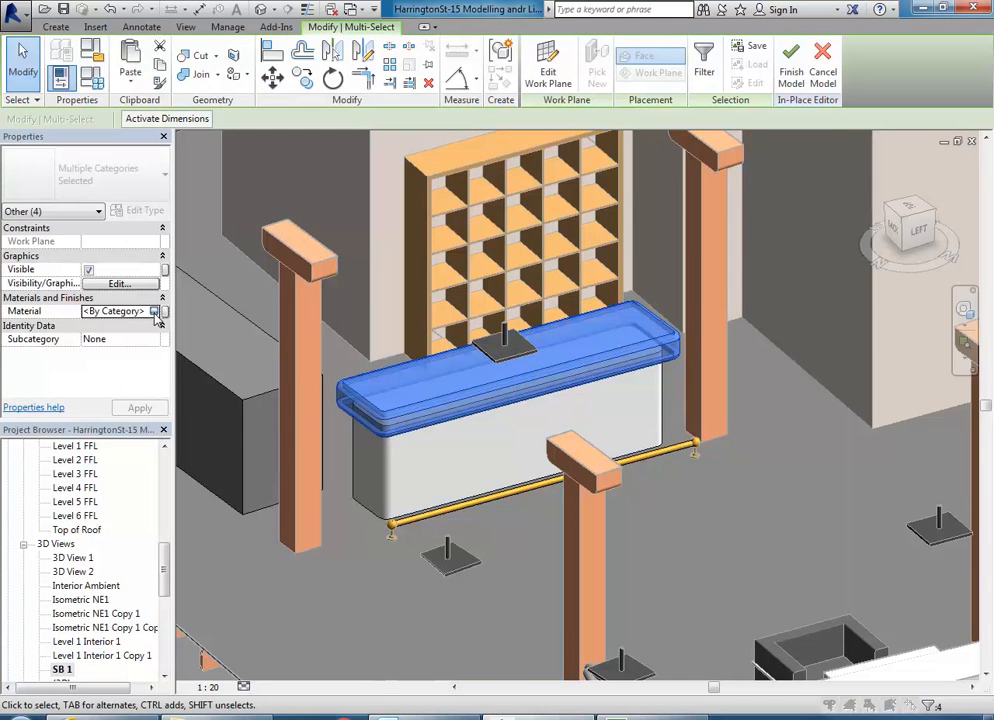
click(160, 312)
click(688, 634)
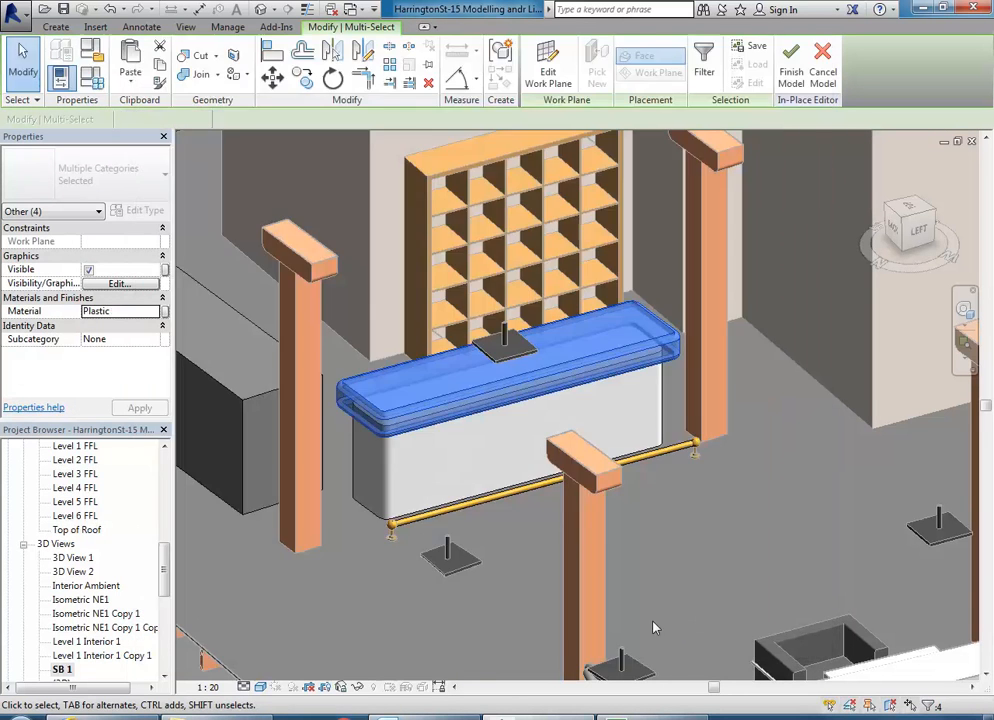
key(Escape)
click(537, 74)
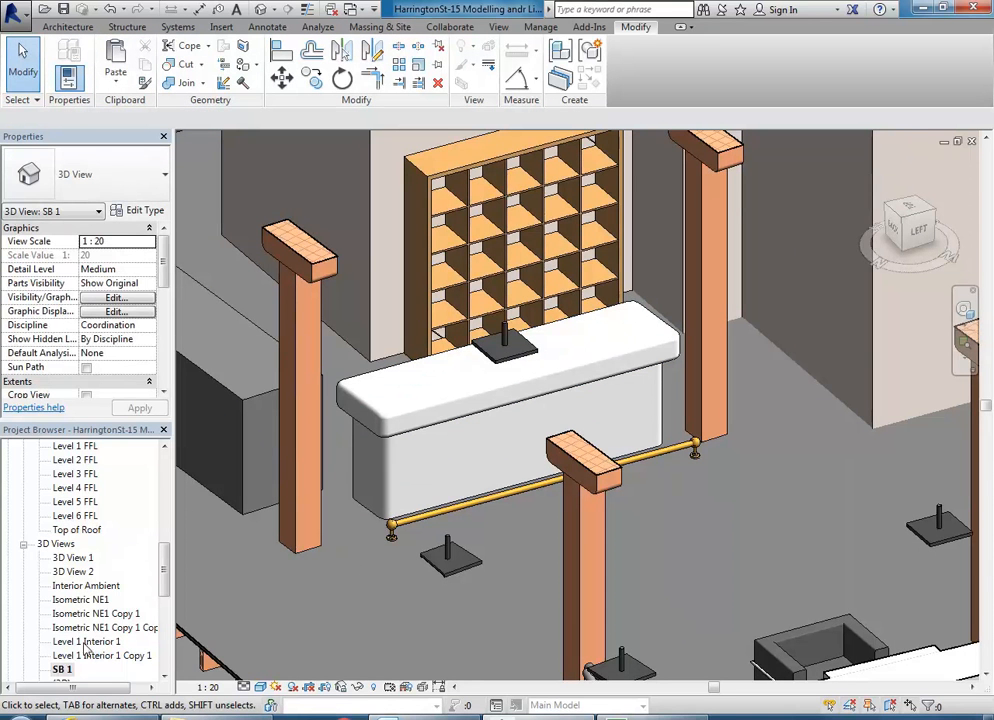
Open 3D View 2 and run a draft render to check the counter's plastic finish under the artificial lights
double_click(70, 573)
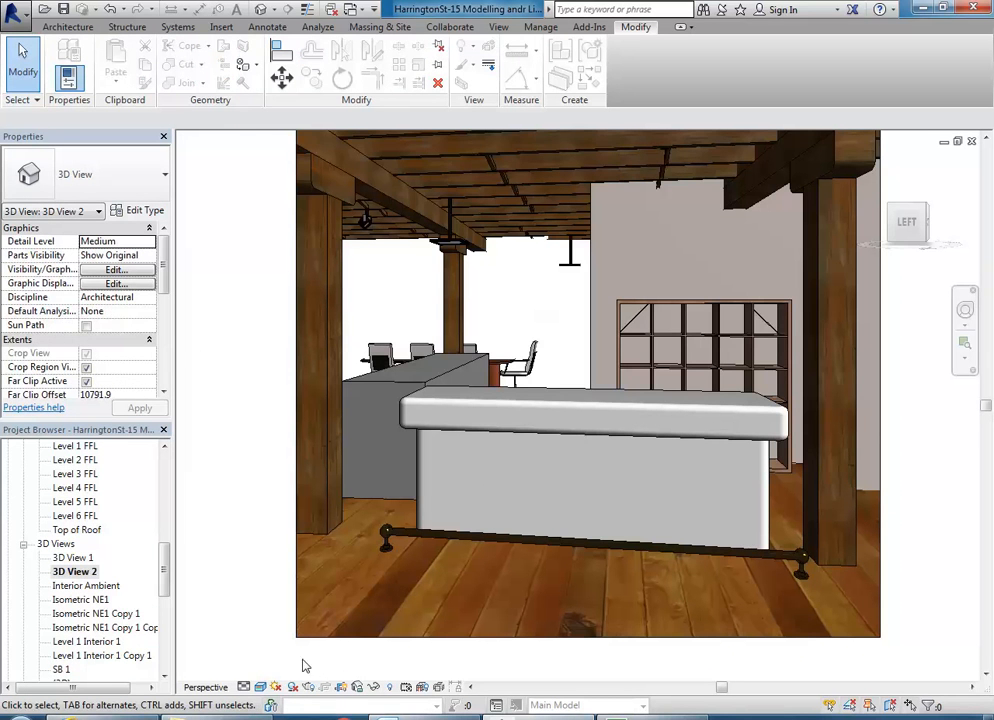
click(357, 687)
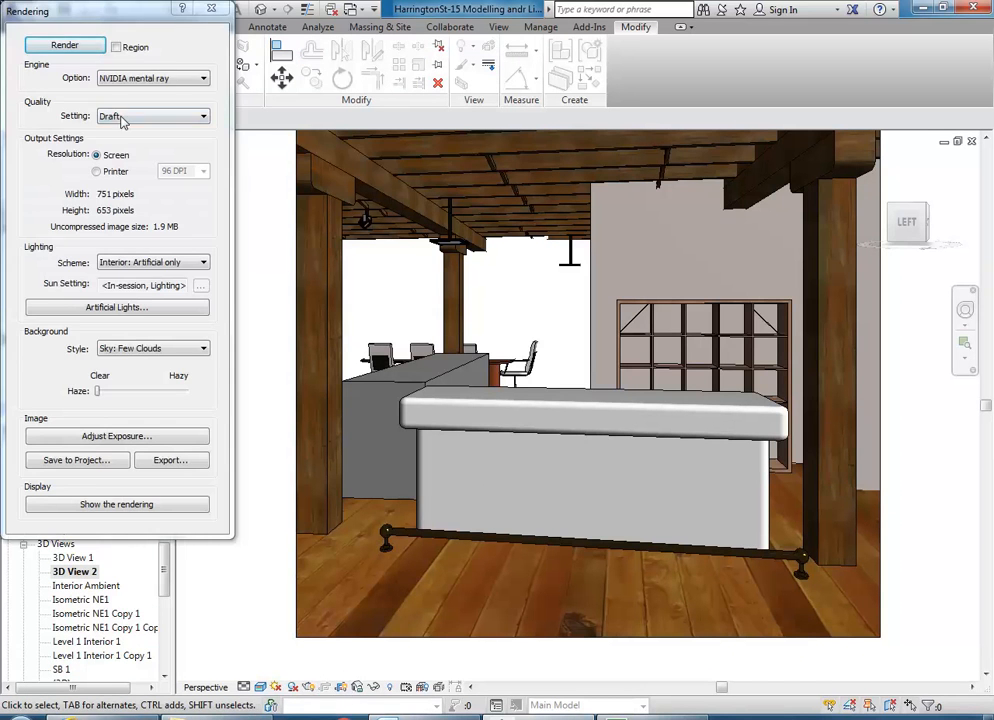
click(64, 45)
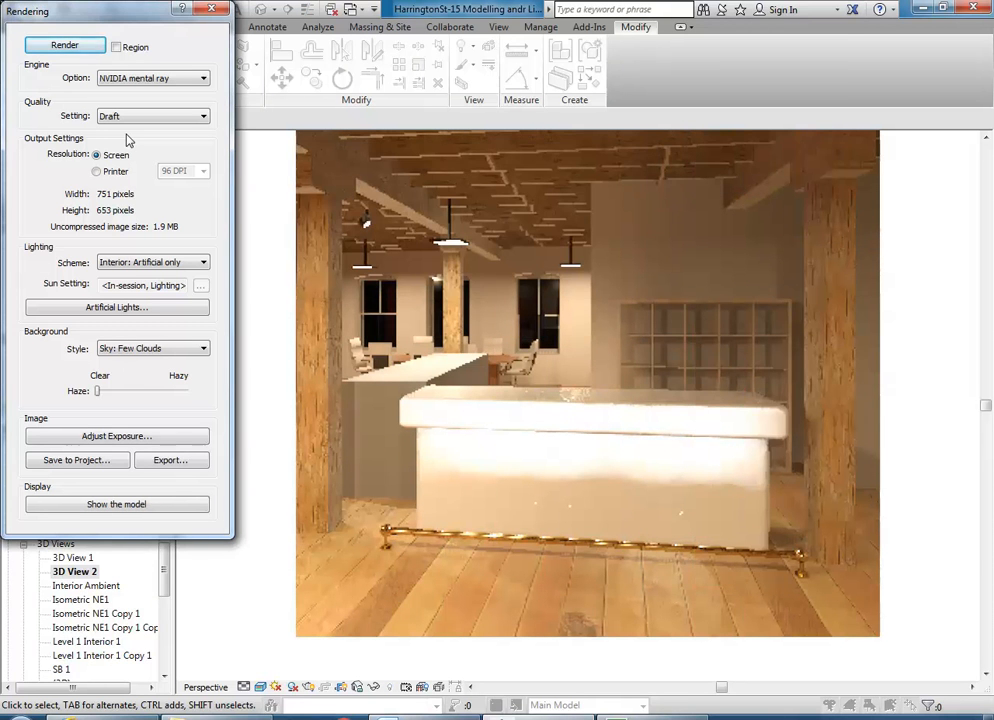
Set the rendering quality to Medium and close the rendering settings
click(149, 115)
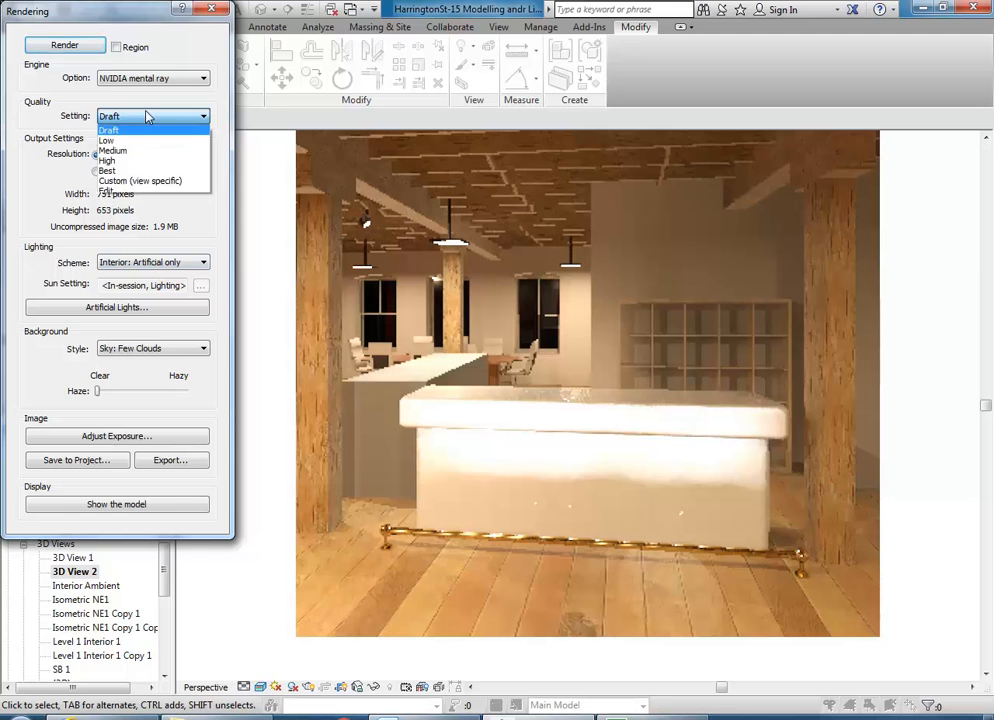
click(136, 152)
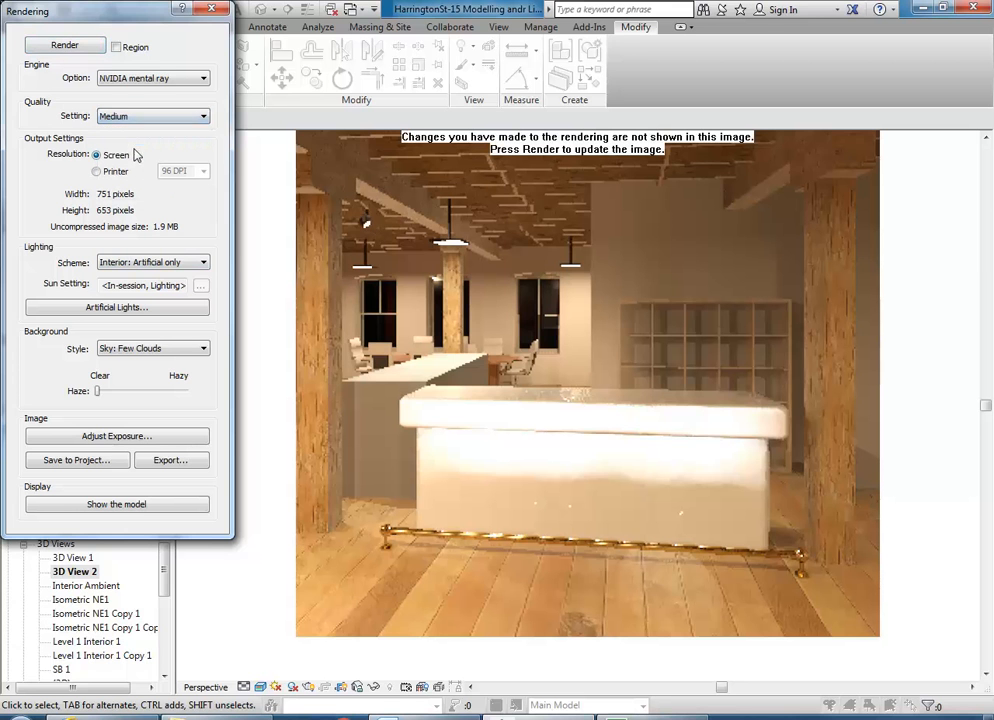
click(213, 12)
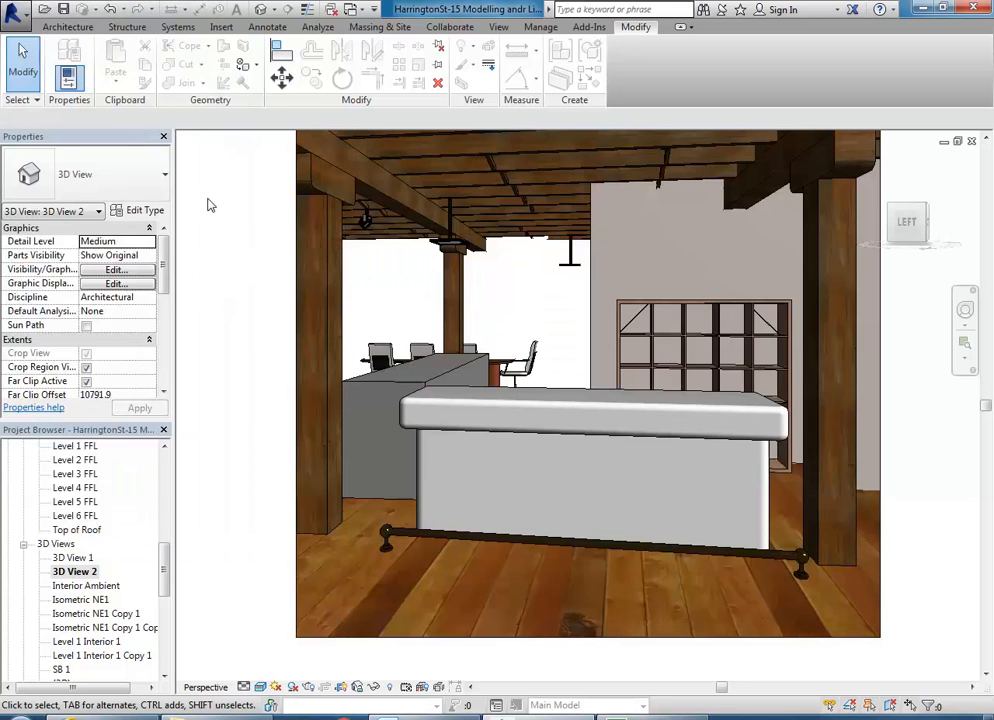
Select the linear bulb fixture hidden under the countertop and open the appearance of its type's light bulb material
key(Tab)
click(453, 437)
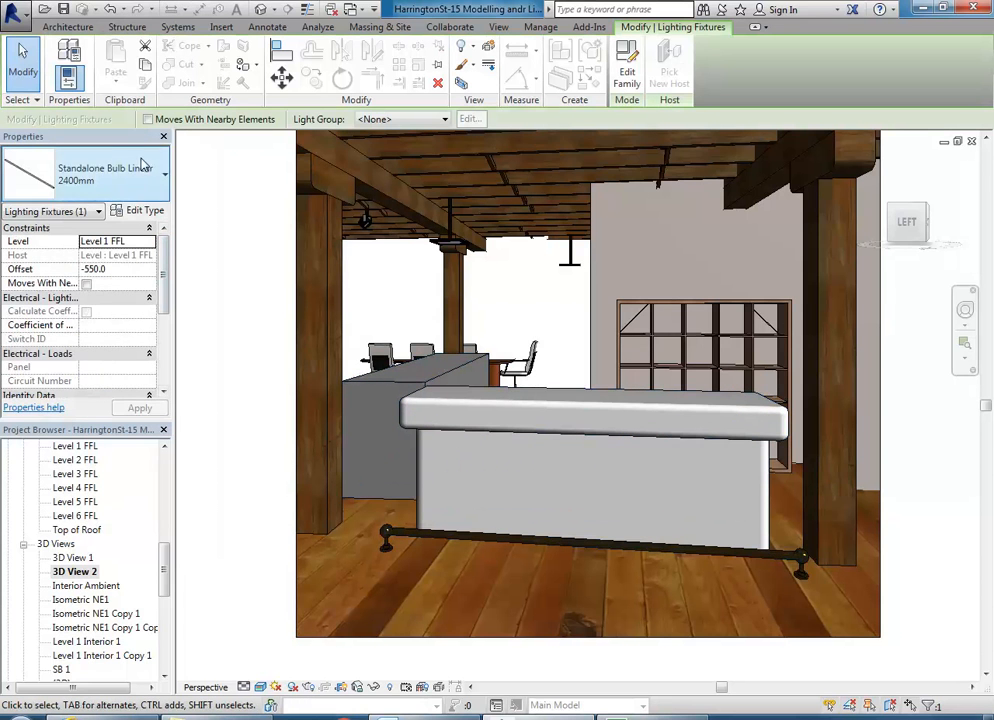
click(142, 213)
click(455, 222)
click(455, 218)
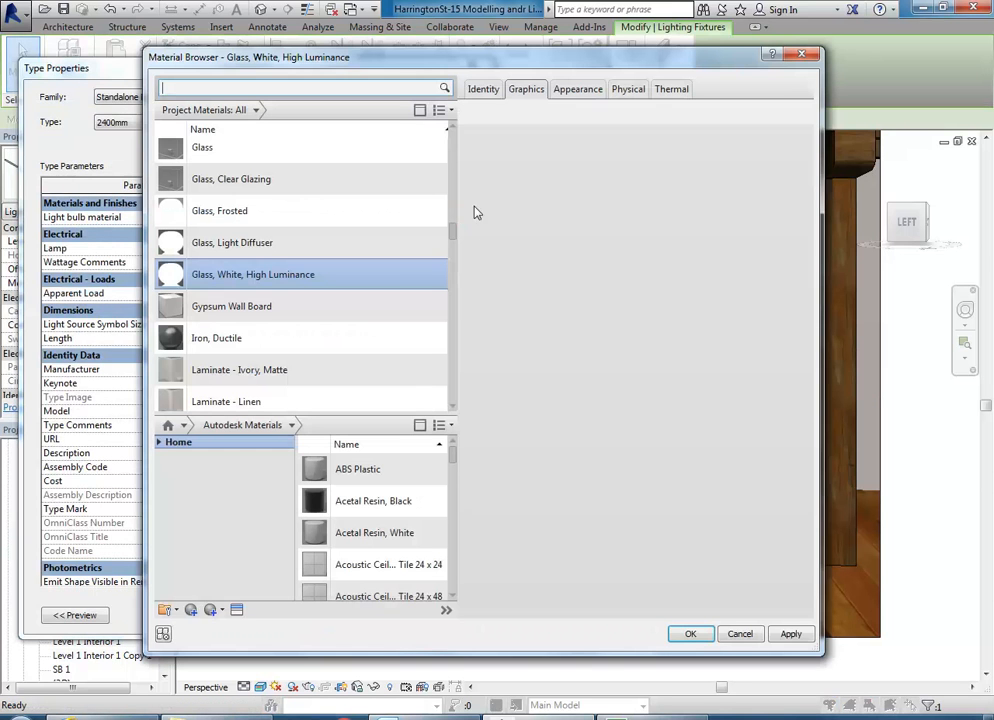
click(580, 89)
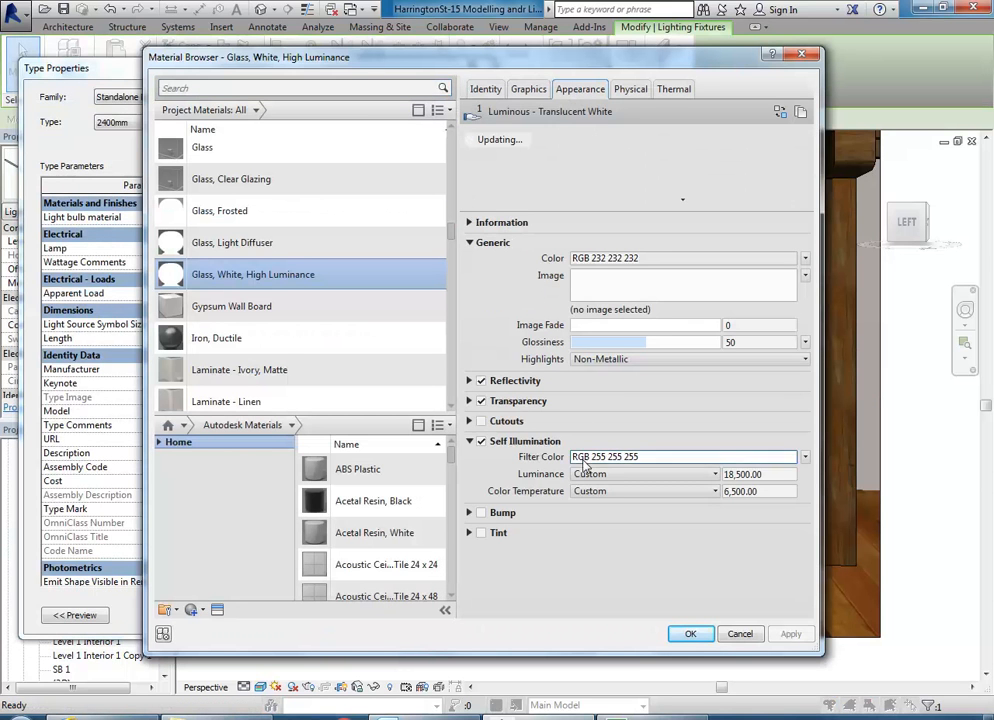
Set the self-illumination luminance of Glass, White, High Luminance to 12,500, confirm the material and bulb type, and deselect the fixture
double_click(729, 476)
click(724, 475)
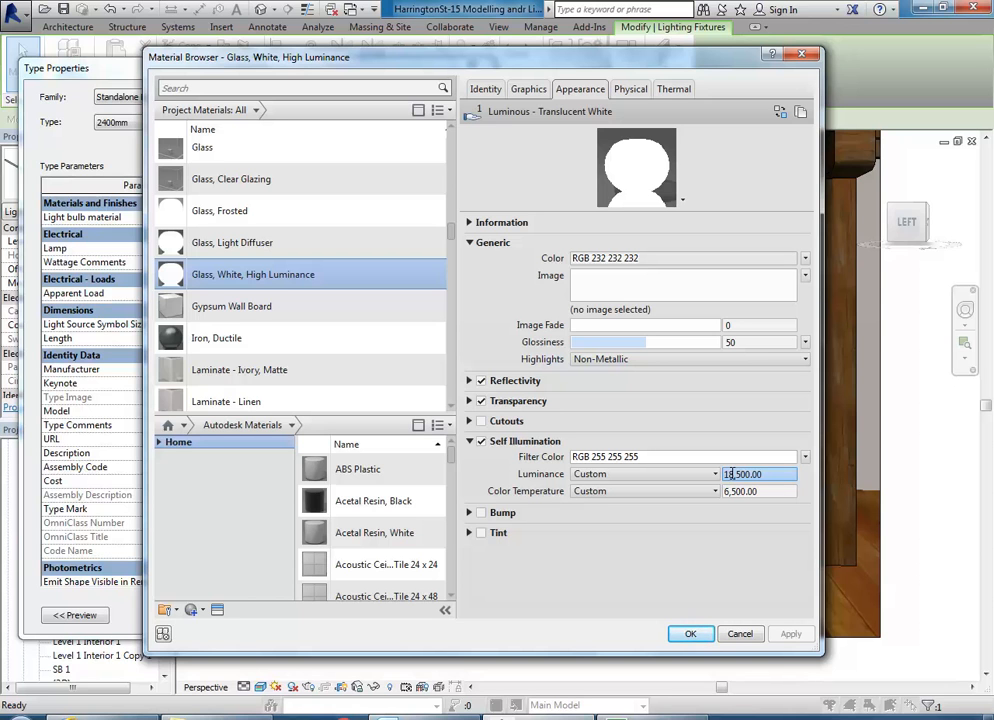
mouse_move(730, 474)
mouse_down()
mouse_move(718, 474)
mouse_move(727, 474)
mouse_up()
text(12)
click(767, 491)
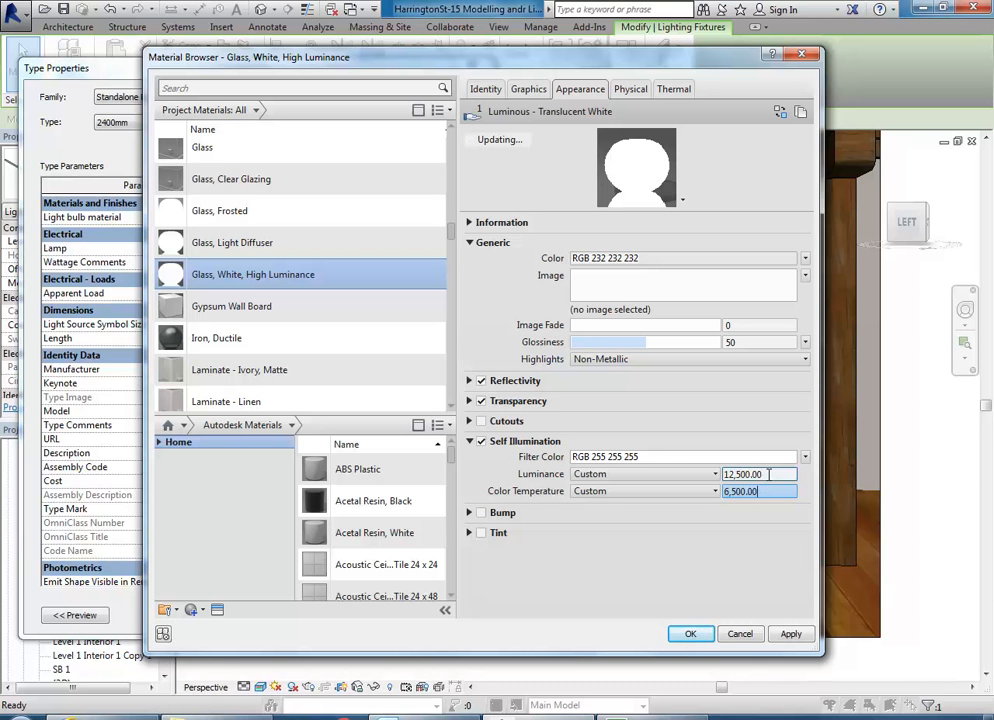
click(767, 474)
double_click(767, 474)
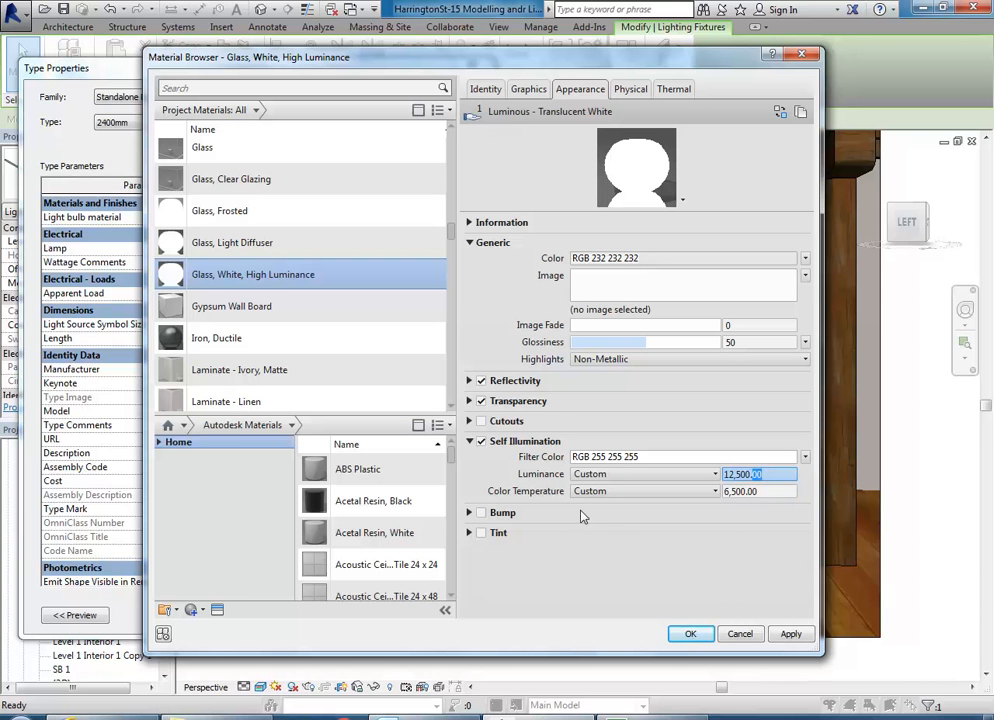
click(773, 475)
click(688, 636)
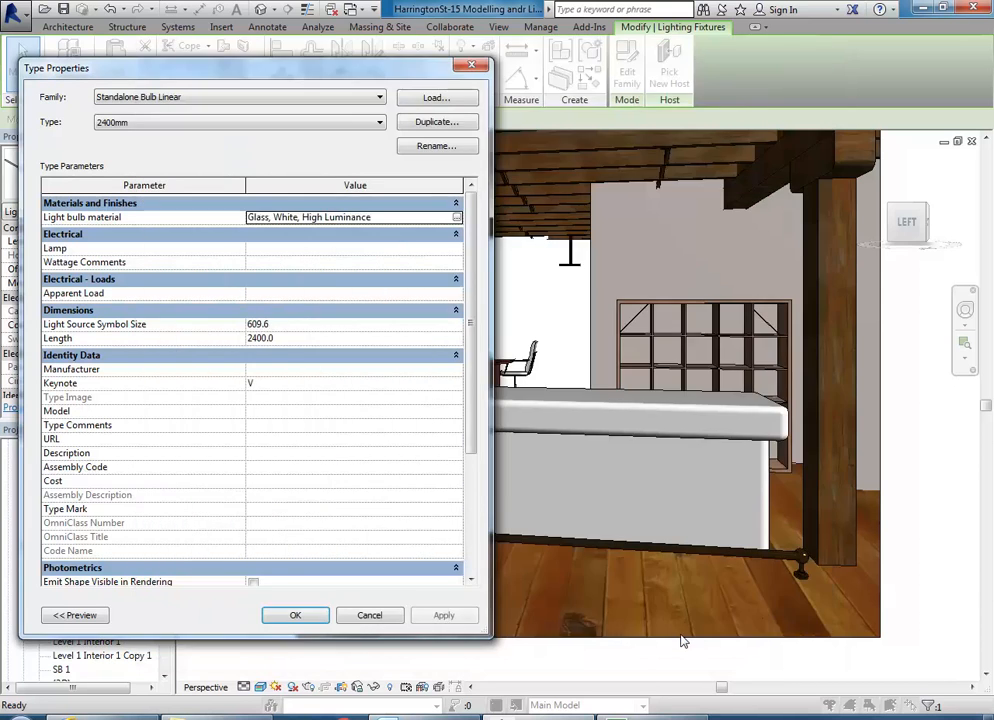
click(295, 616)
click(417, 649)
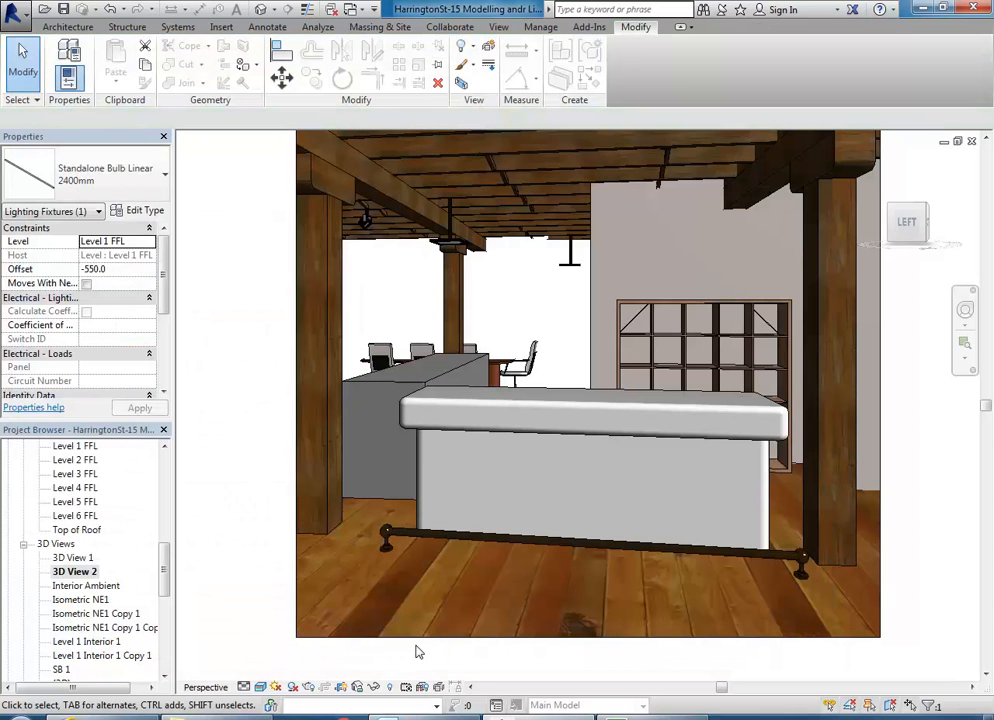
Reopen the rendering settings for 3D View 2 and set the quality to High
click(308, 687)
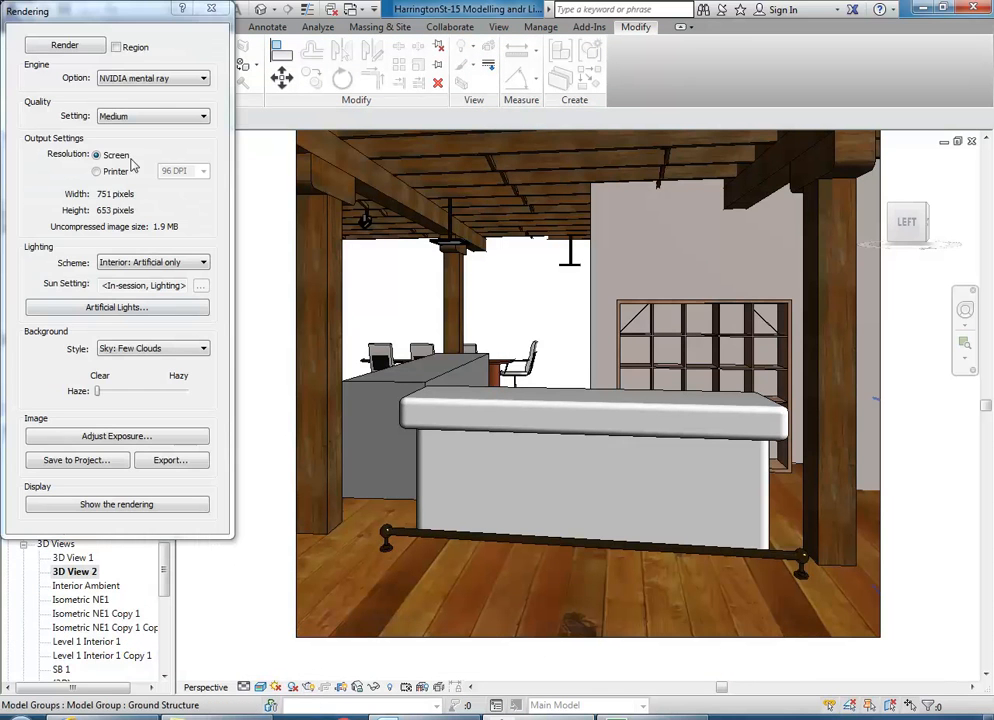
click(131, 118)
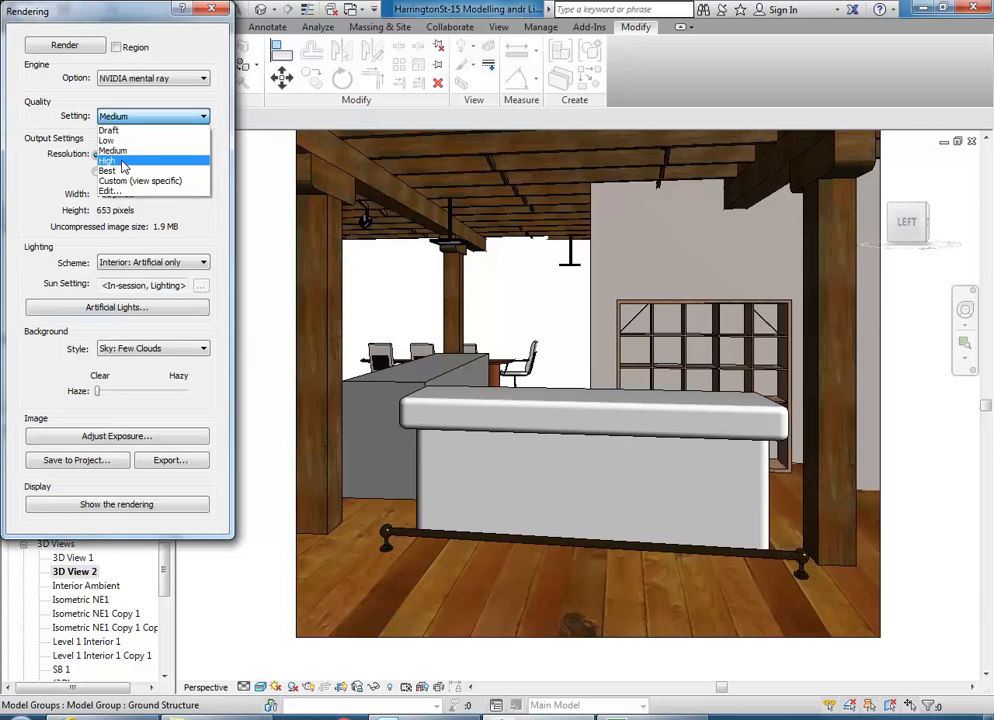
click(123, 166)
Turn on region rendering and fit the render region around the counter and foot rail, about 621 by 242 pixels
click(116, 47)
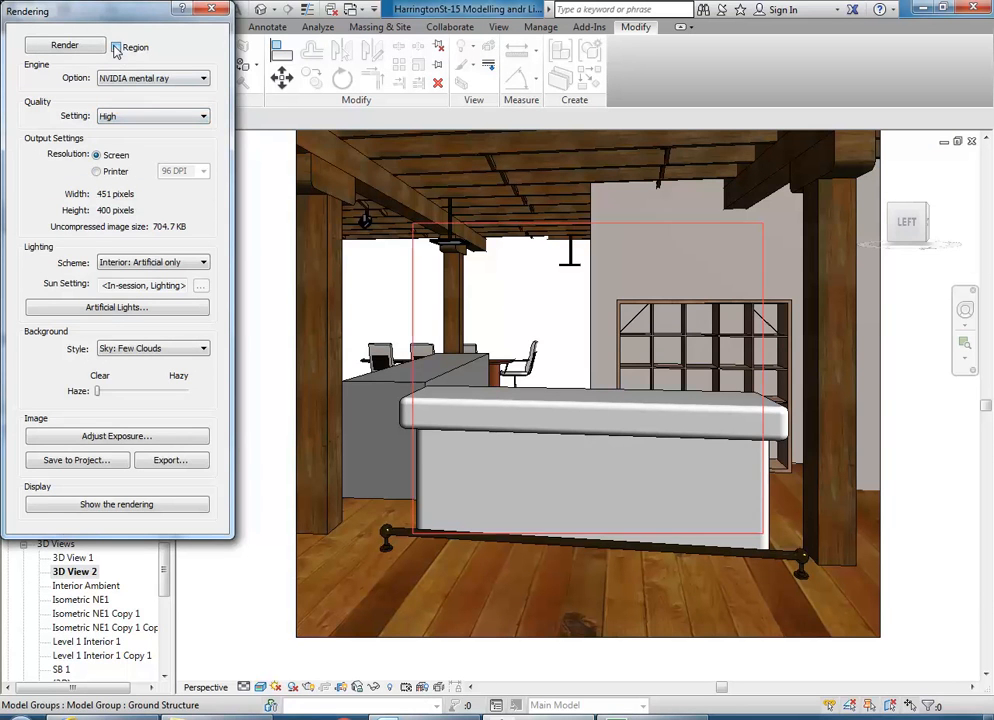
click(557, 226)
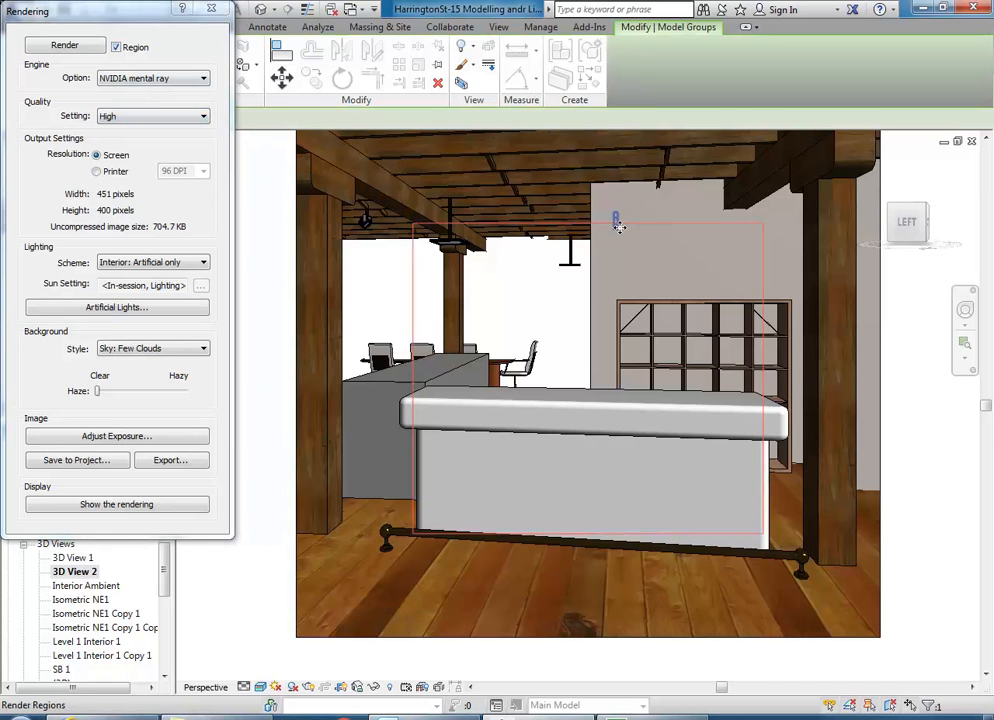
drag(587, 535, 588, 561)
drag(405, 400, 358, 400)
drag(850, 396, 839, 399)
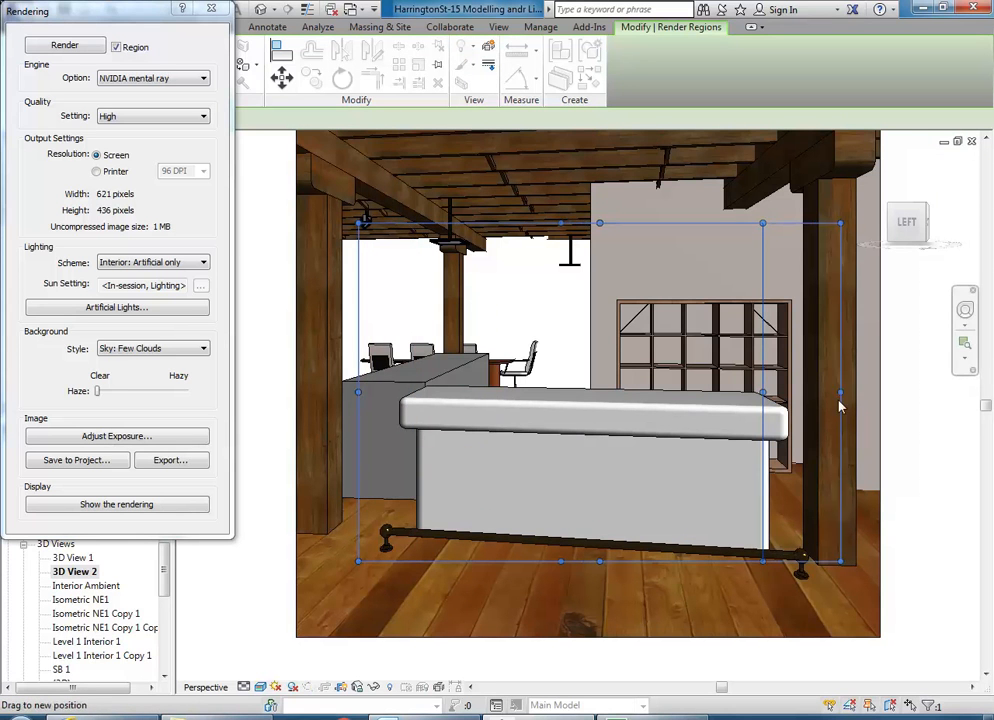
drag(599, 224, 597, 374)
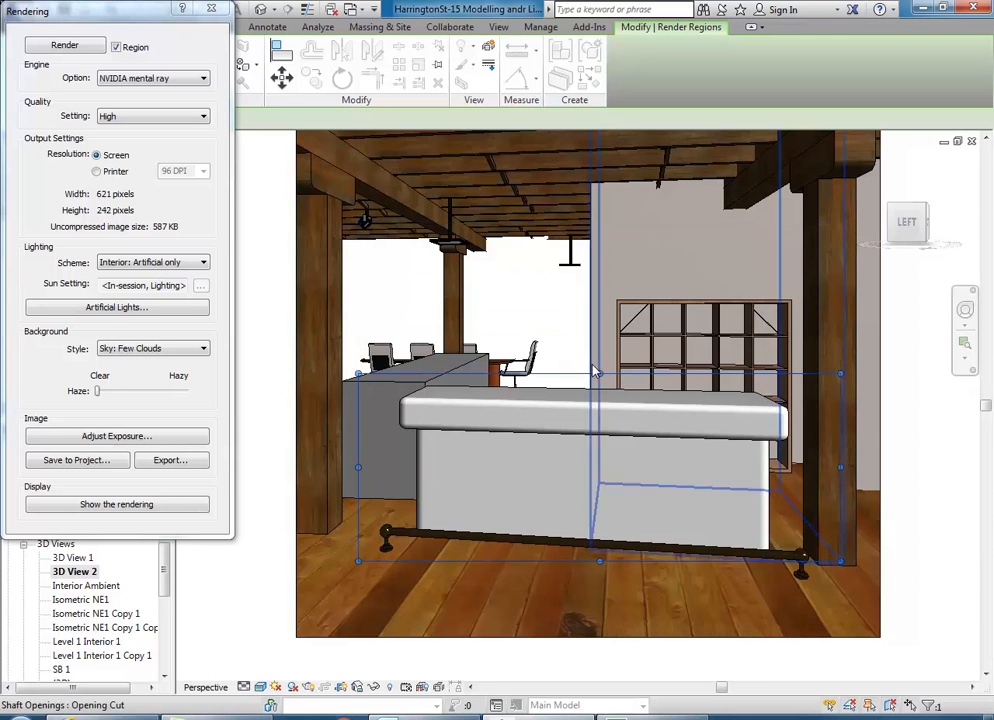
Render the counter region at High quality, cancel the render partway and close the rendering settings
click(50, 45)
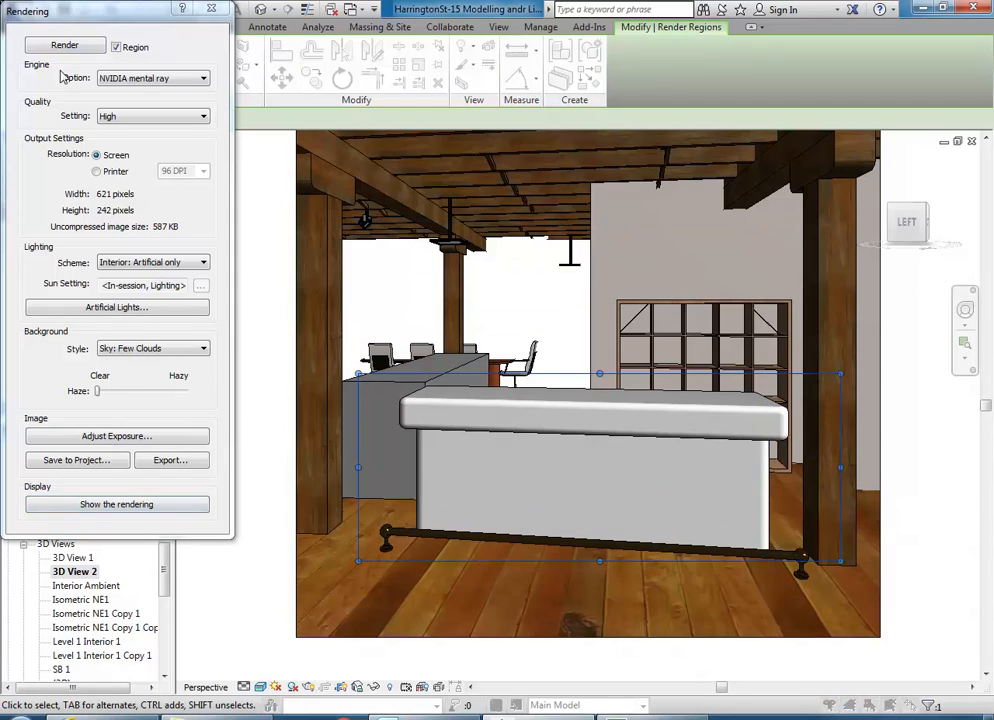
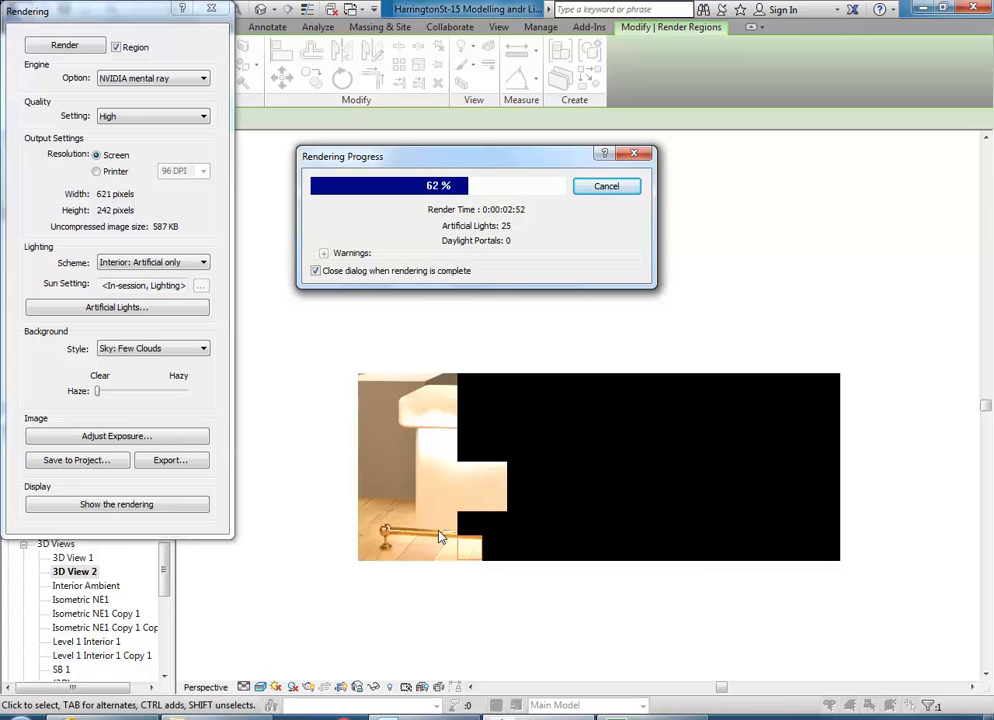
click(606, 186)
click(540, 367)
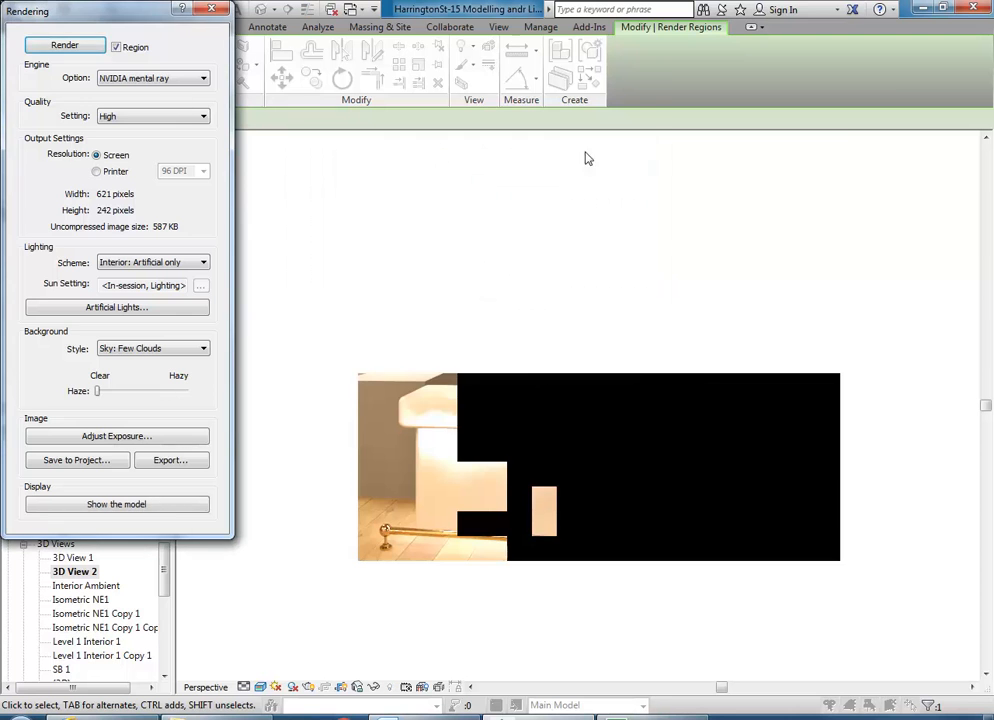
click(211, 10)
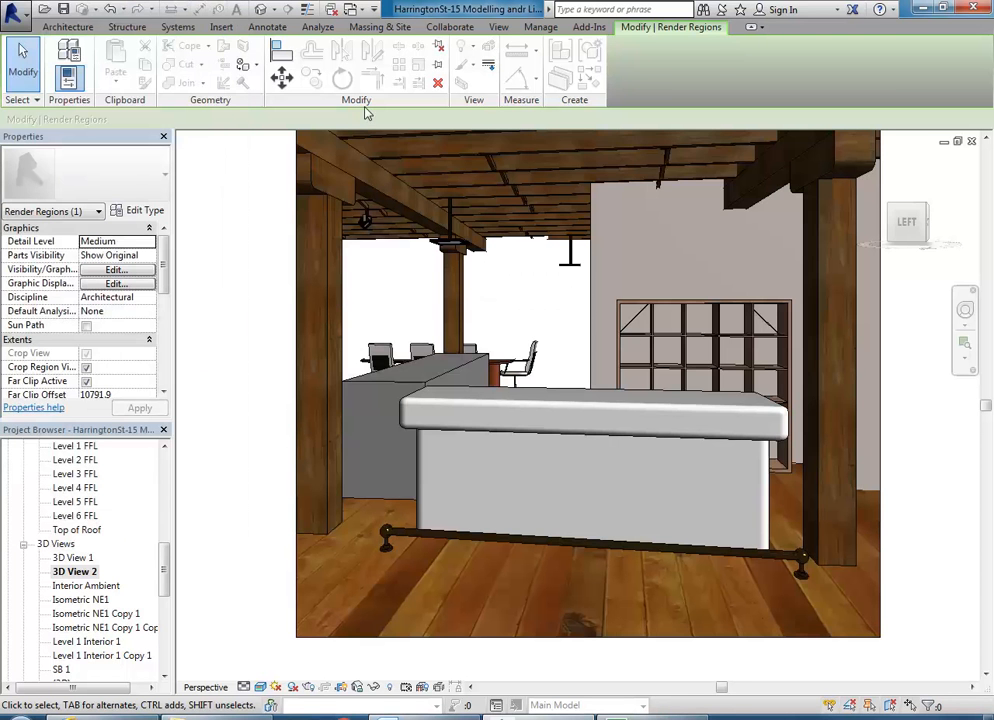
Open the project materials and set the self-illumination luminance of Glass, White, High Luminance to Desk Lamp Lens
click(541, 27)
click(68, 60)
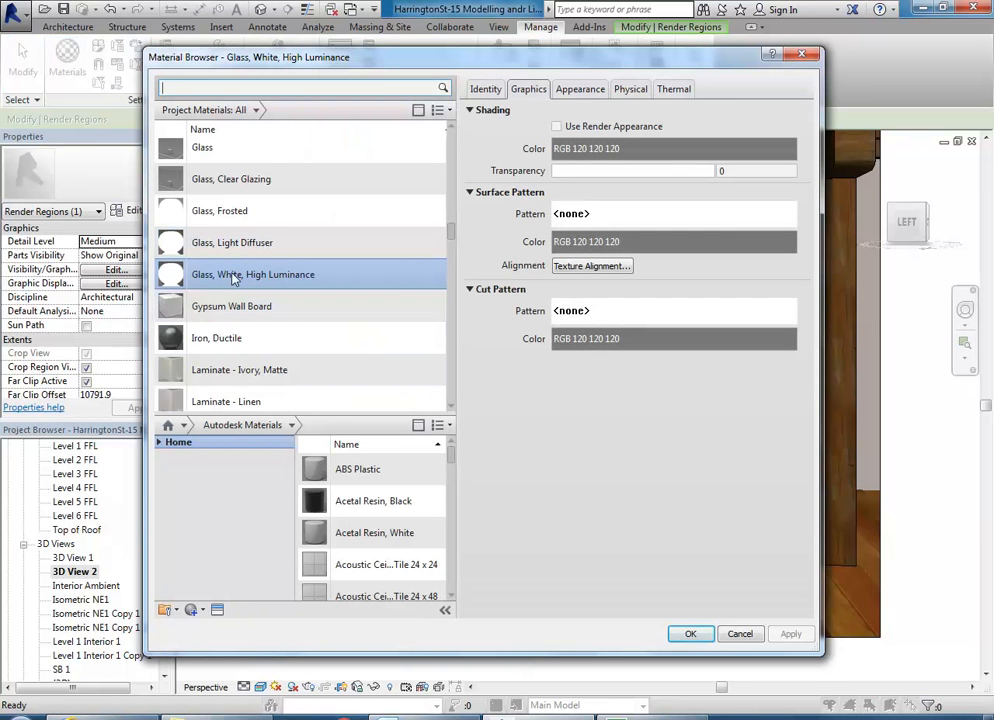
click(580, 89)
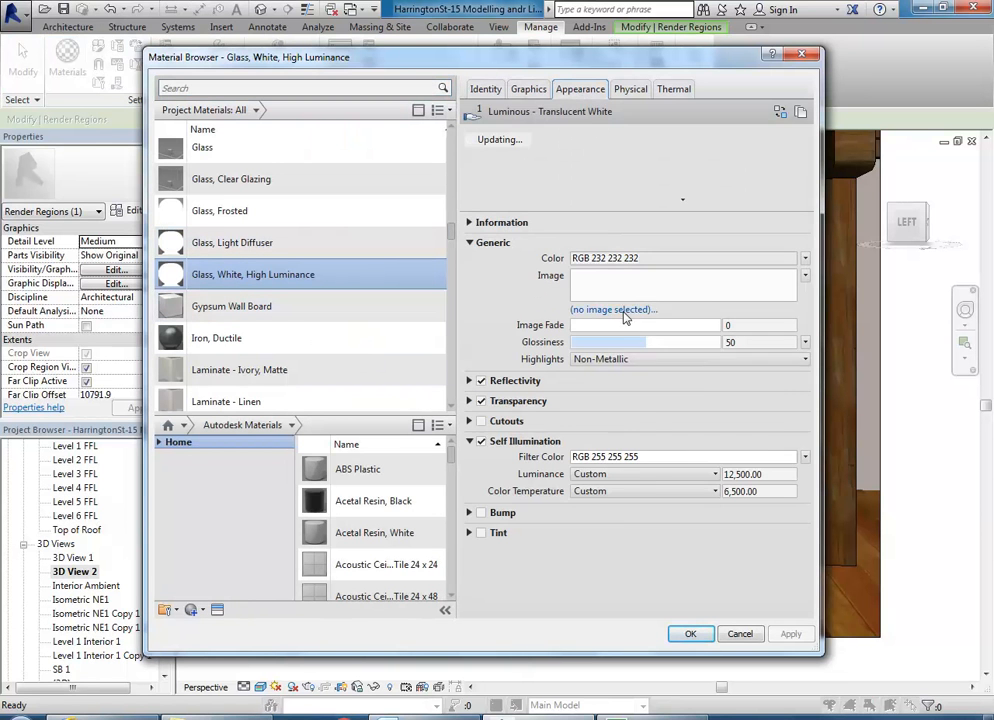
click(733, 475)
click(670, 476)
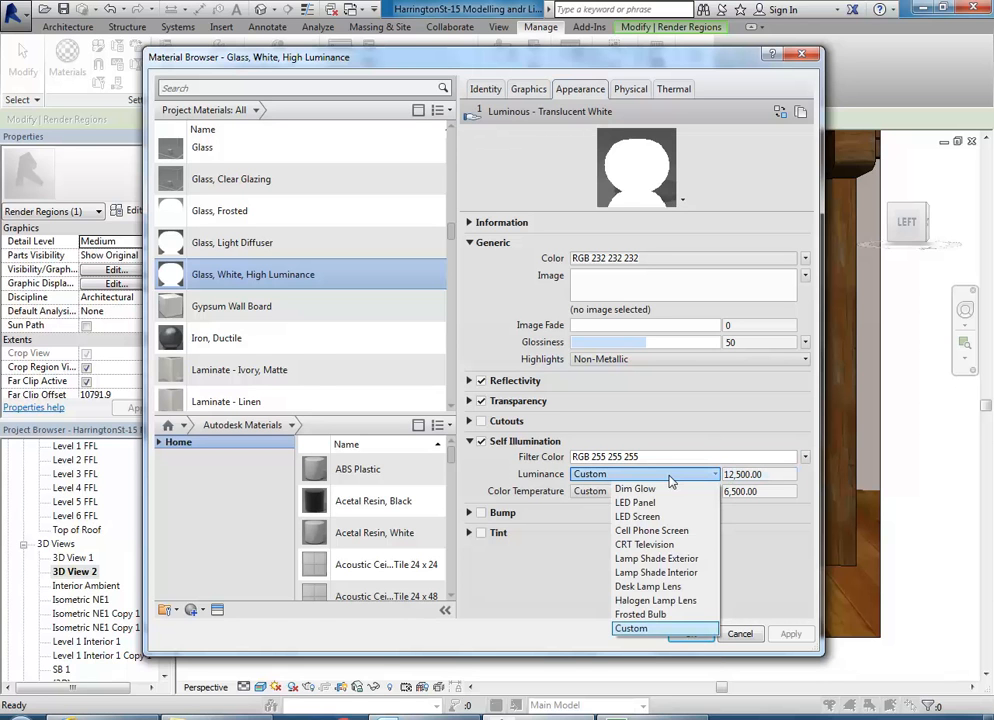
click(646, 588)
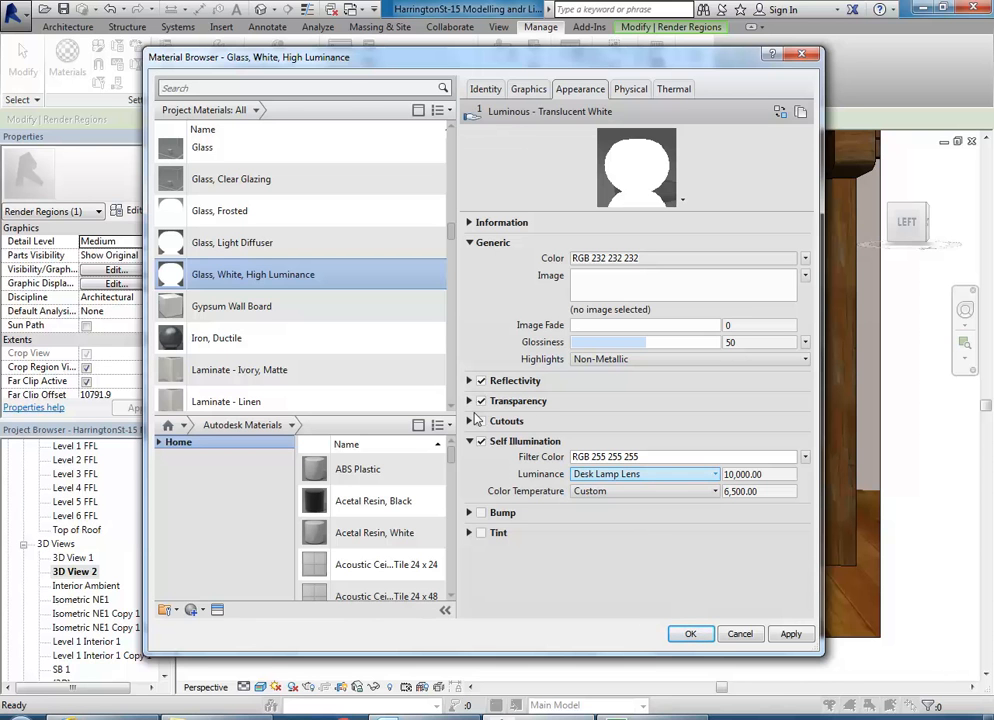
Accept the luminance change to Glass, White, High Luminance and clear the render region selection
click(688, 636)
key(Escape)
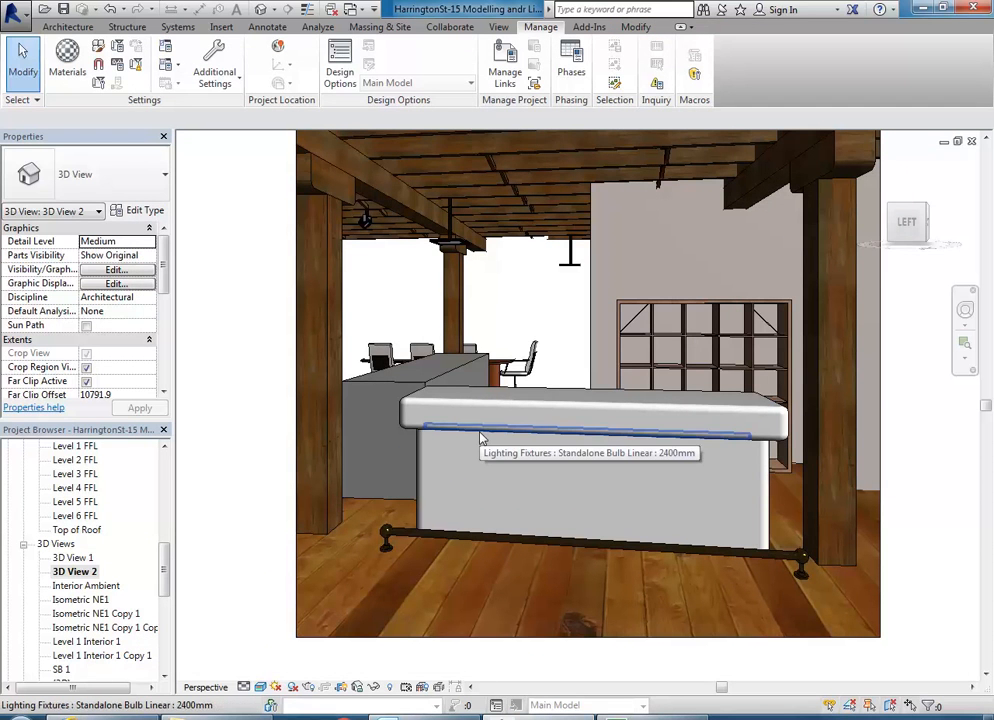
key(r)
key(r)
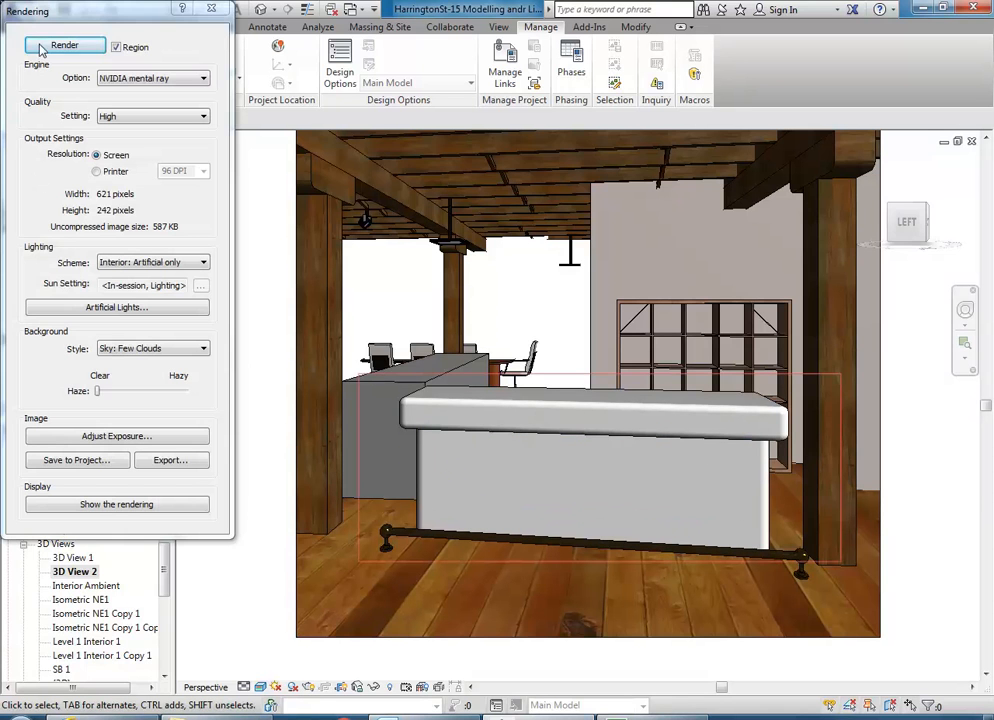
click(52, 44)
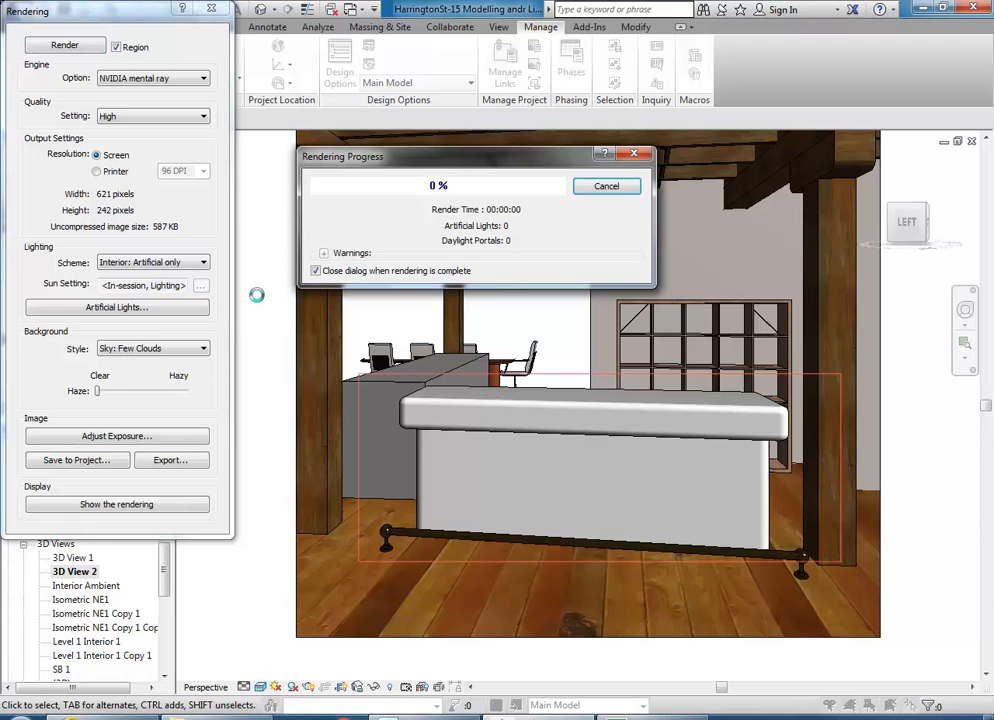
click(599, 193)
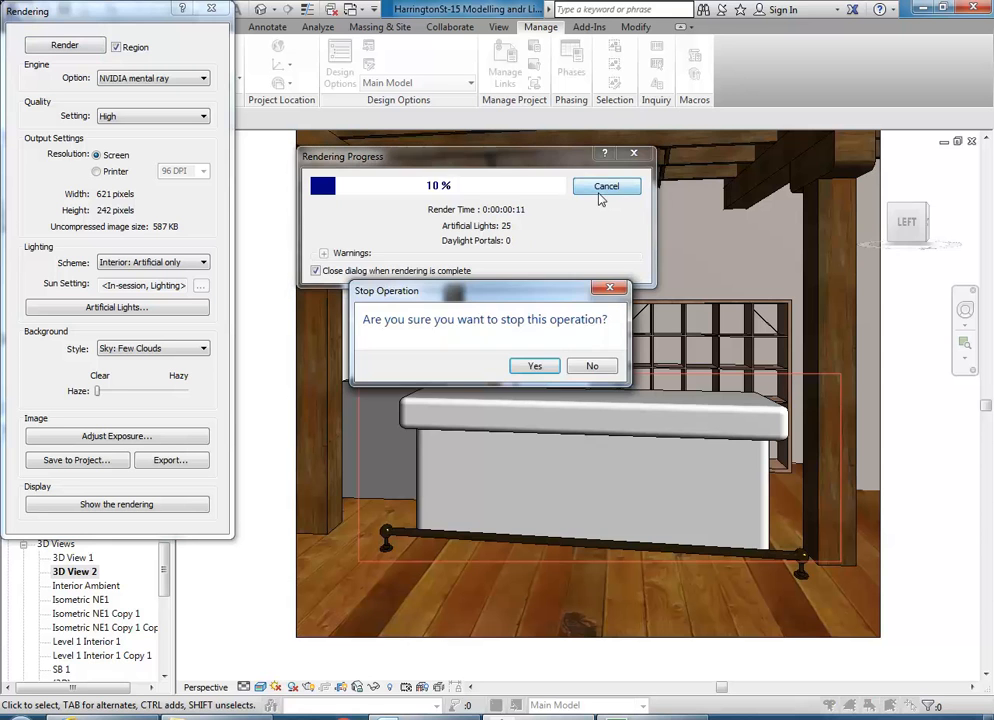
click(534, 366)
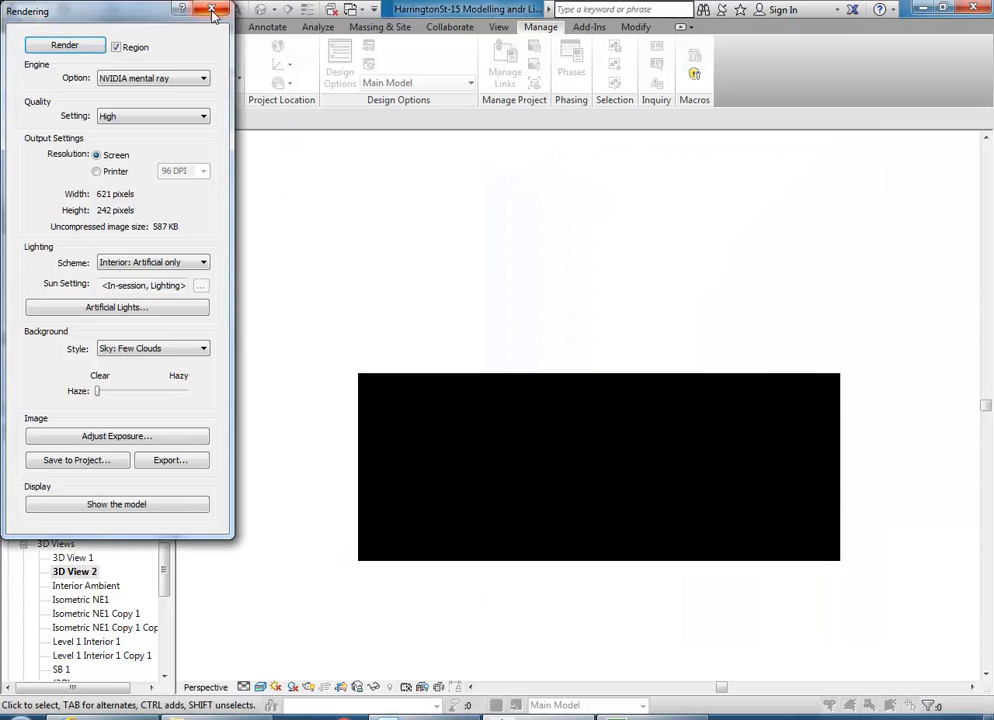
click(211, 9)
Open the project materials, set the finish of the Plastic material's appearance to Matte and accept the change
click(67, 60)
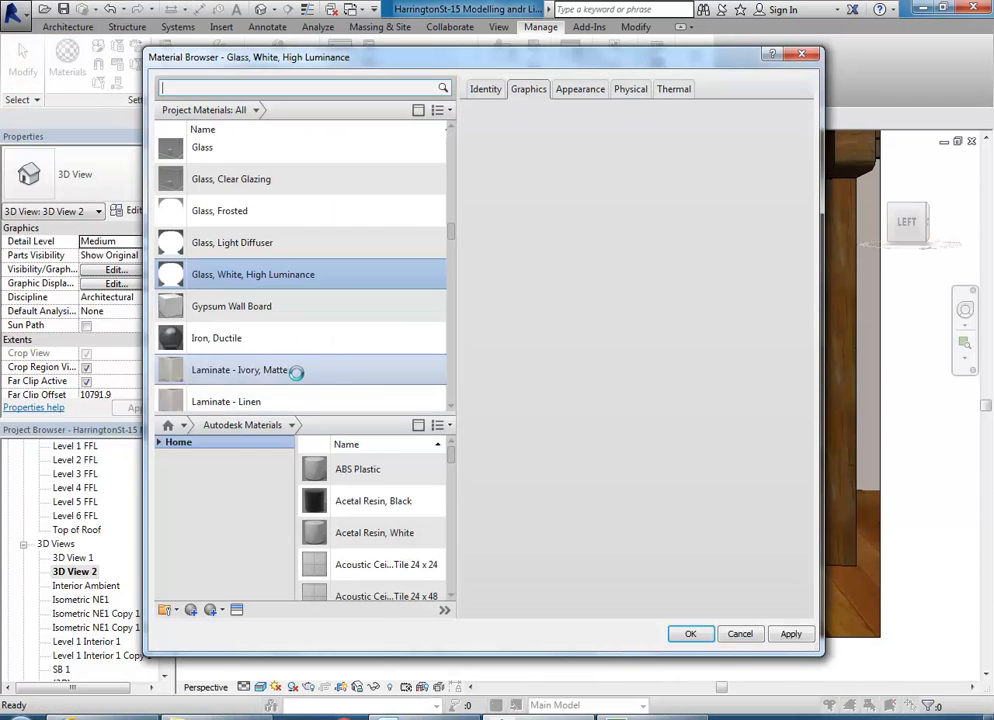
click(212, 338)
key(p)
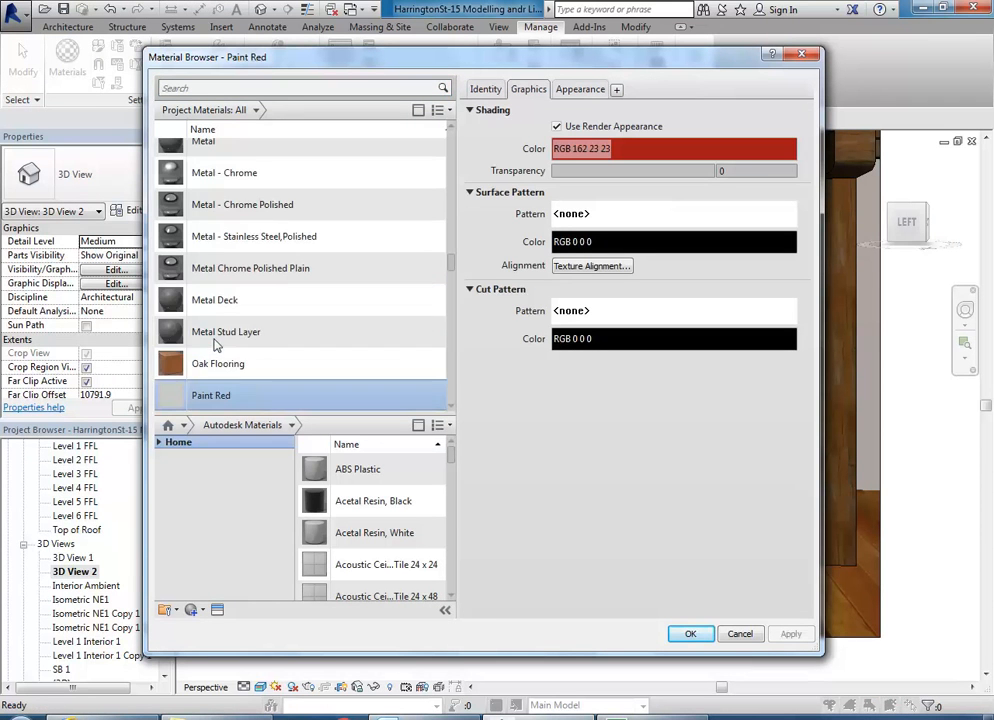
scroll(210, 392, down, 2)
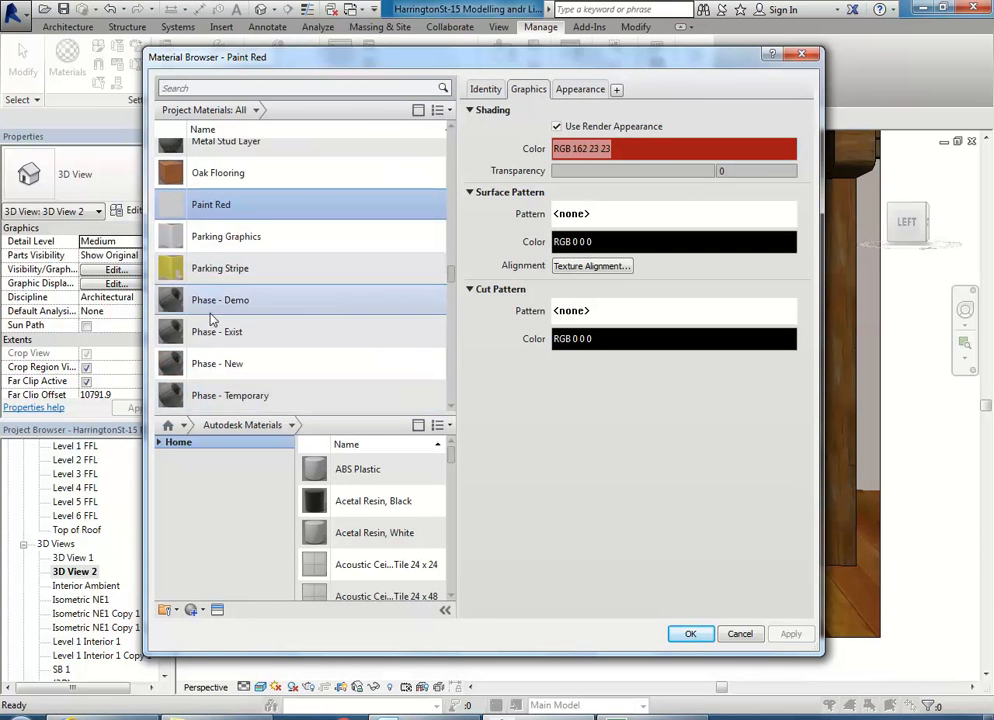
scroll(206, 245, down, 5)
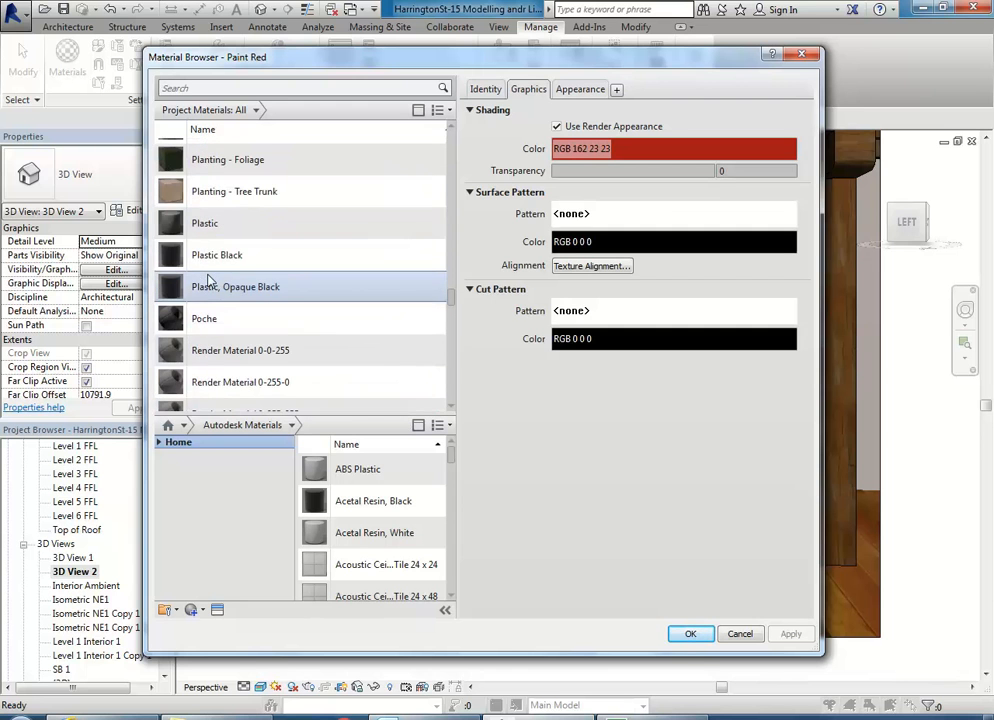
scroll(210, 222, up, 2)
scroll(211, 370, down, 1)
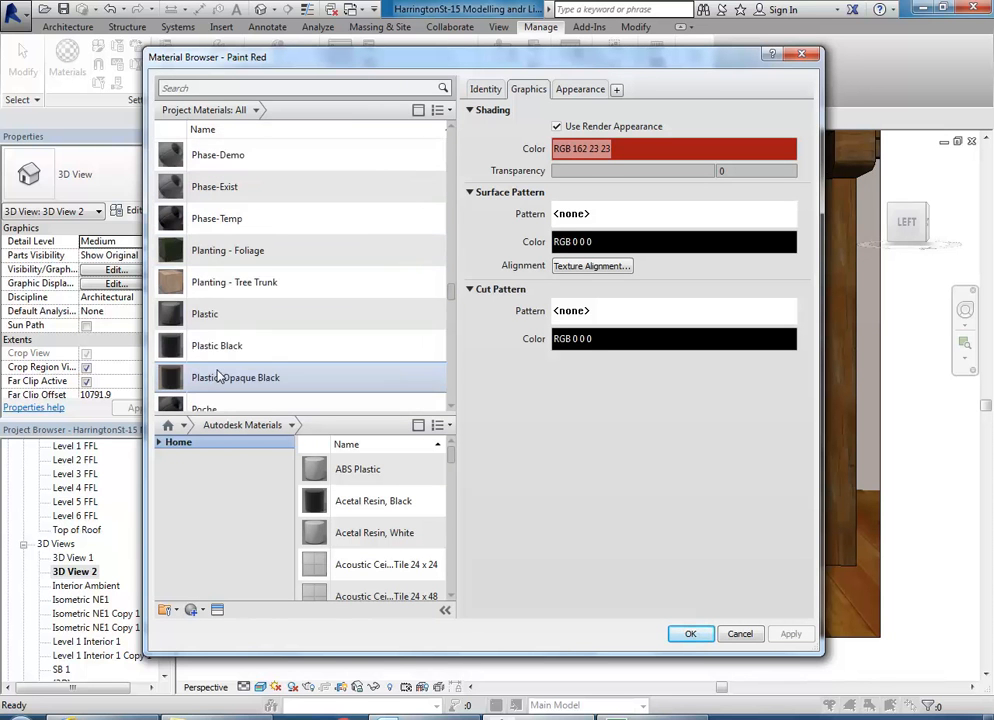
click(212, 314)
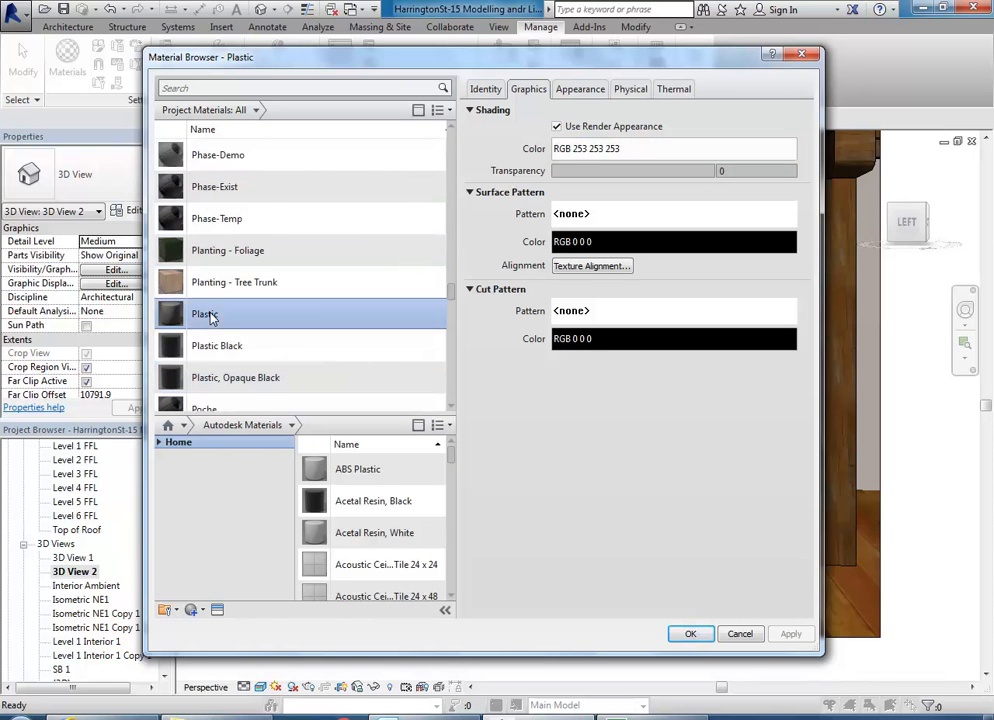
click(580, 89)
click(637, 292)
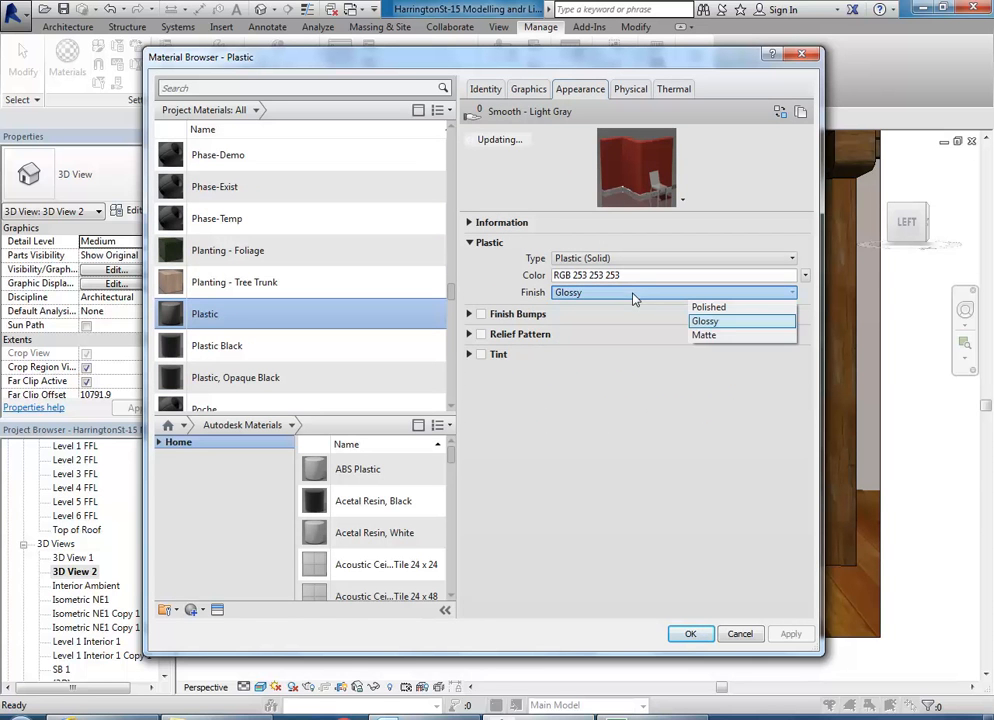
click(705, 336)
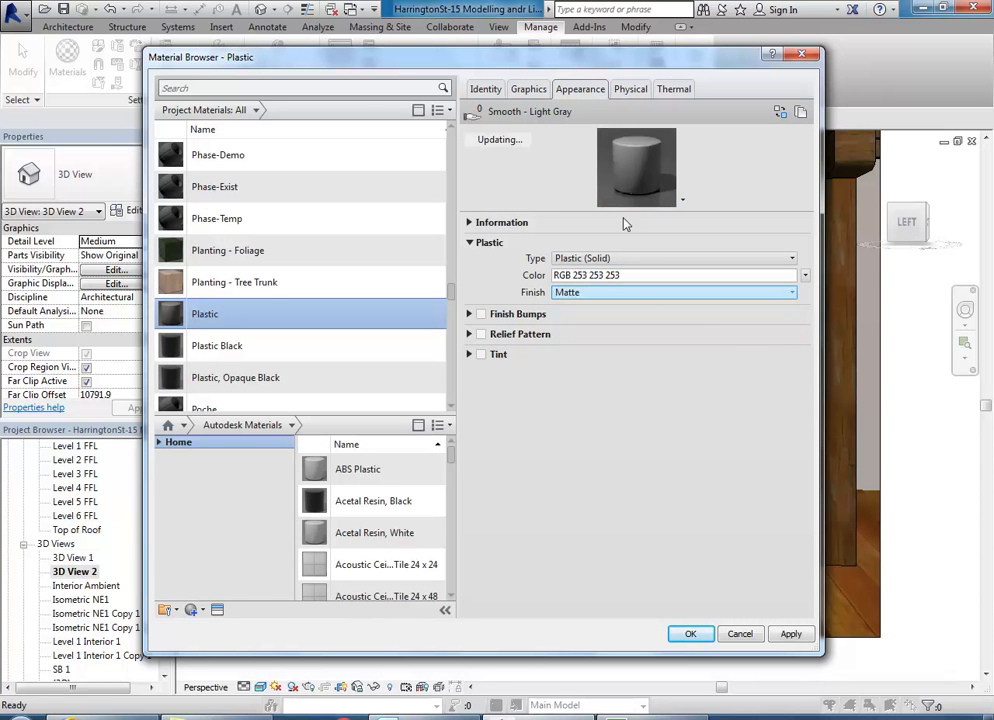
click(690, 634)
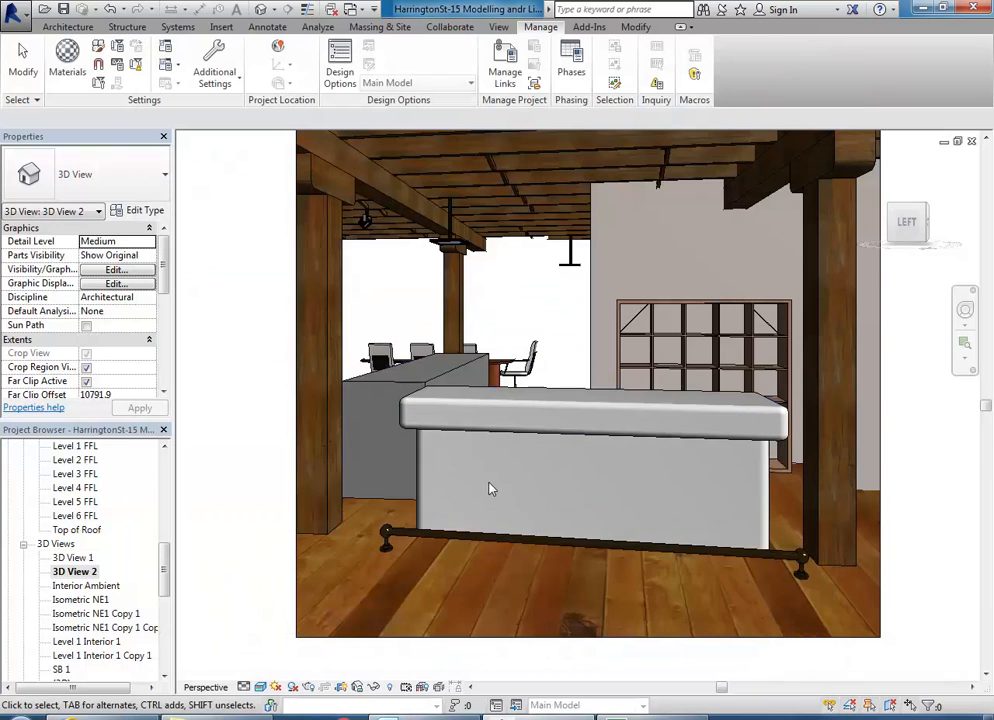
Test-render the counter region with the matte plastic, stop it partway and inspect the light on the counter top's edge and front
click(310, 688)
click(64, 45)
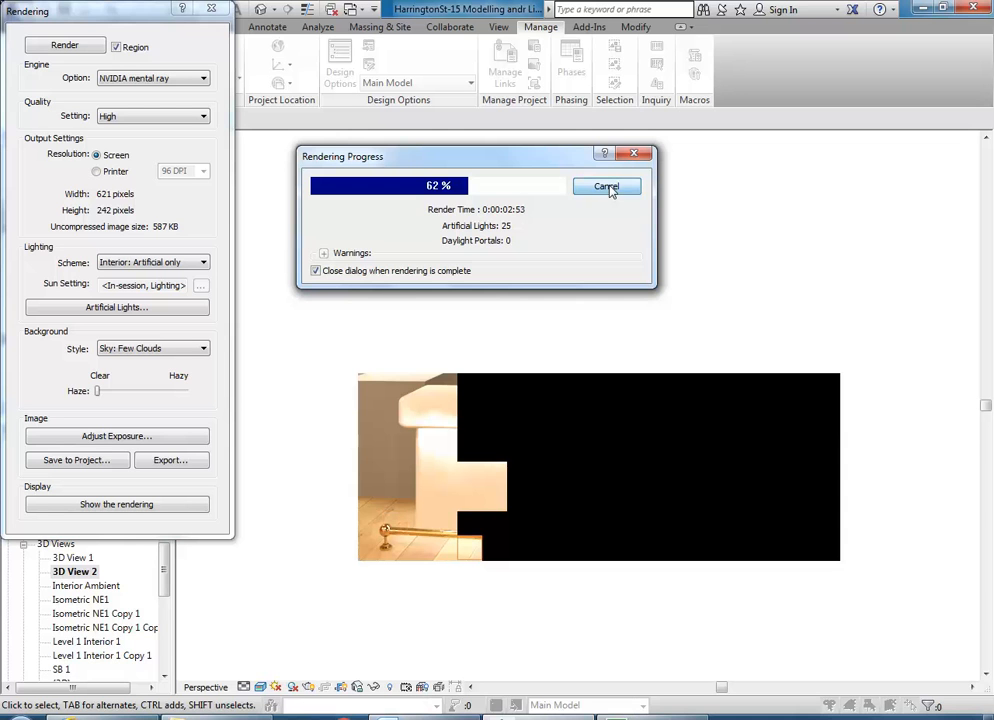
click(608, 187)
click(535, 367)
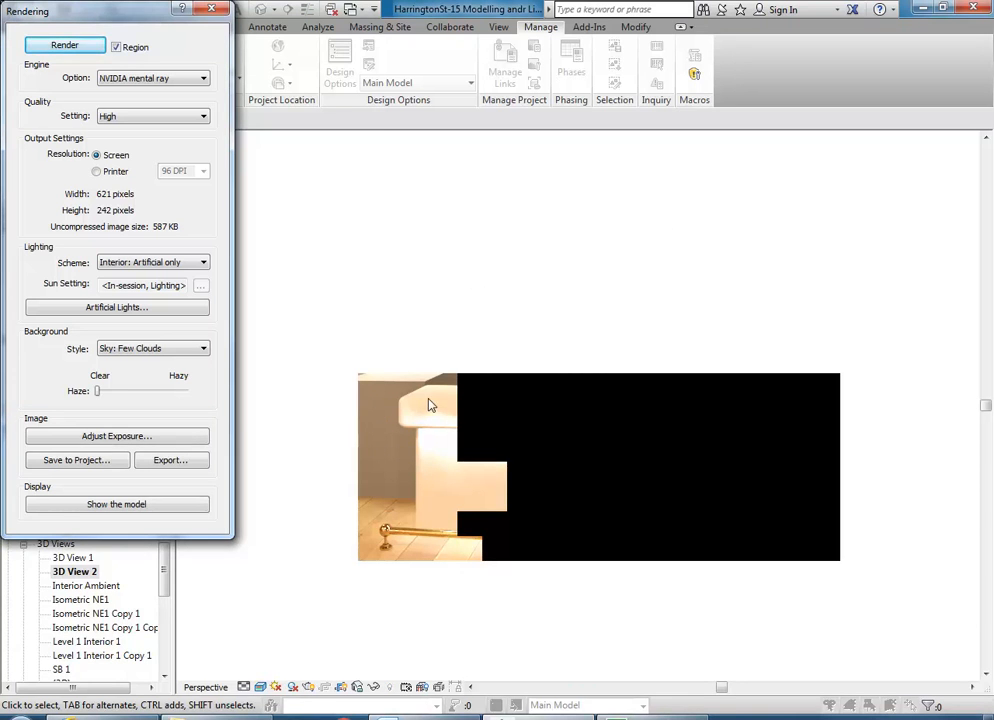
scroll(430, 425, up, 2)
scroll(424, 428, up, 2)
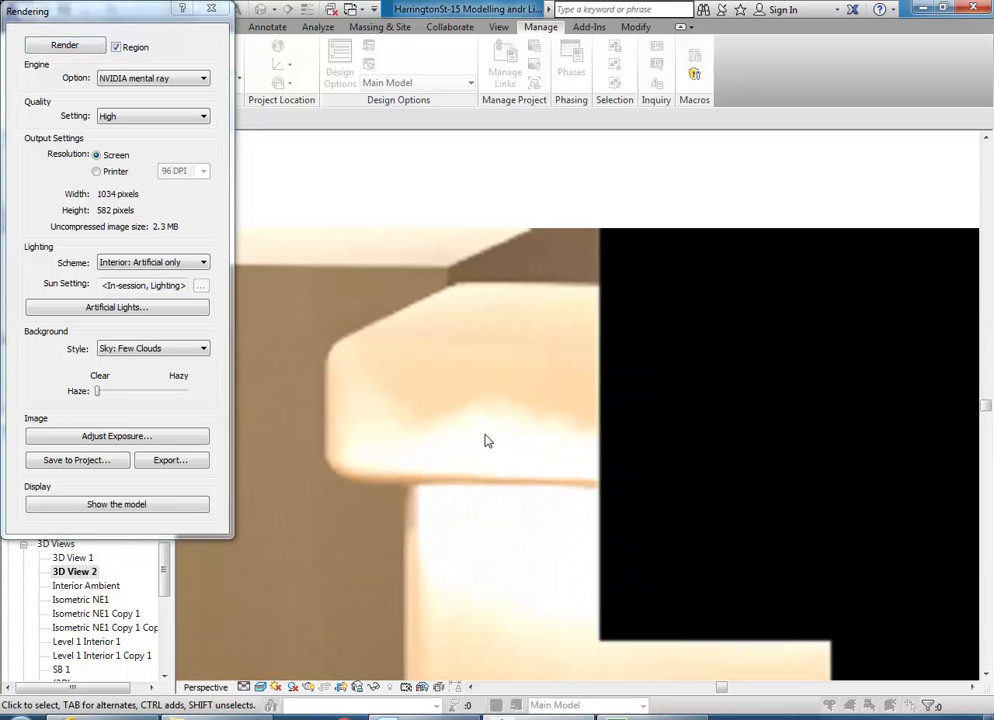
scroll(400, 430, down, 2)
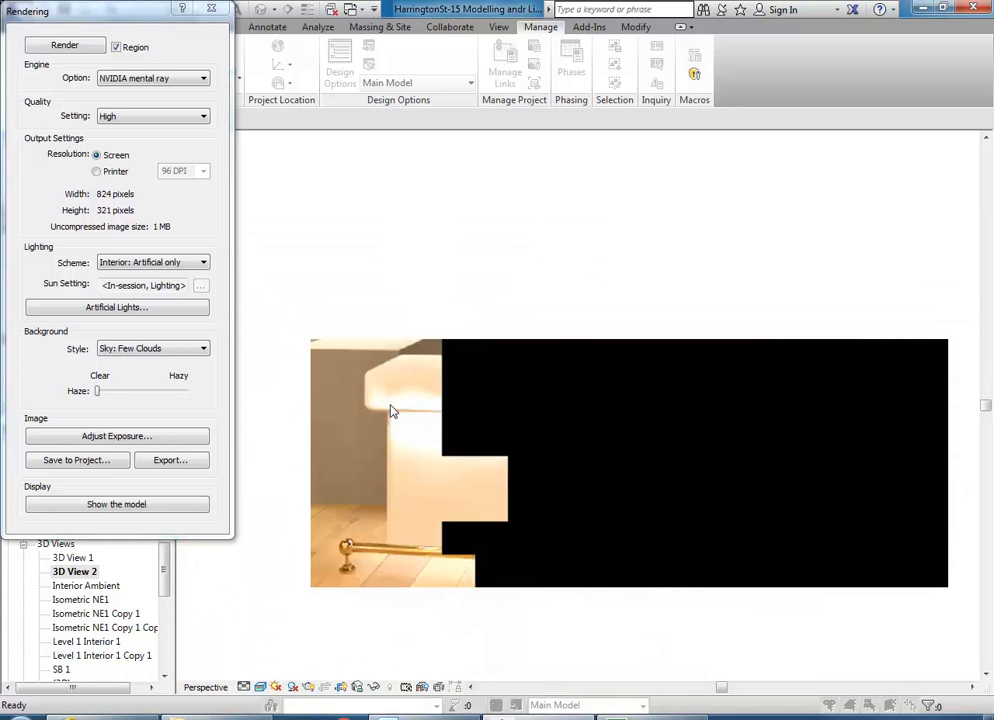
scroll(392, 410, up, 1)
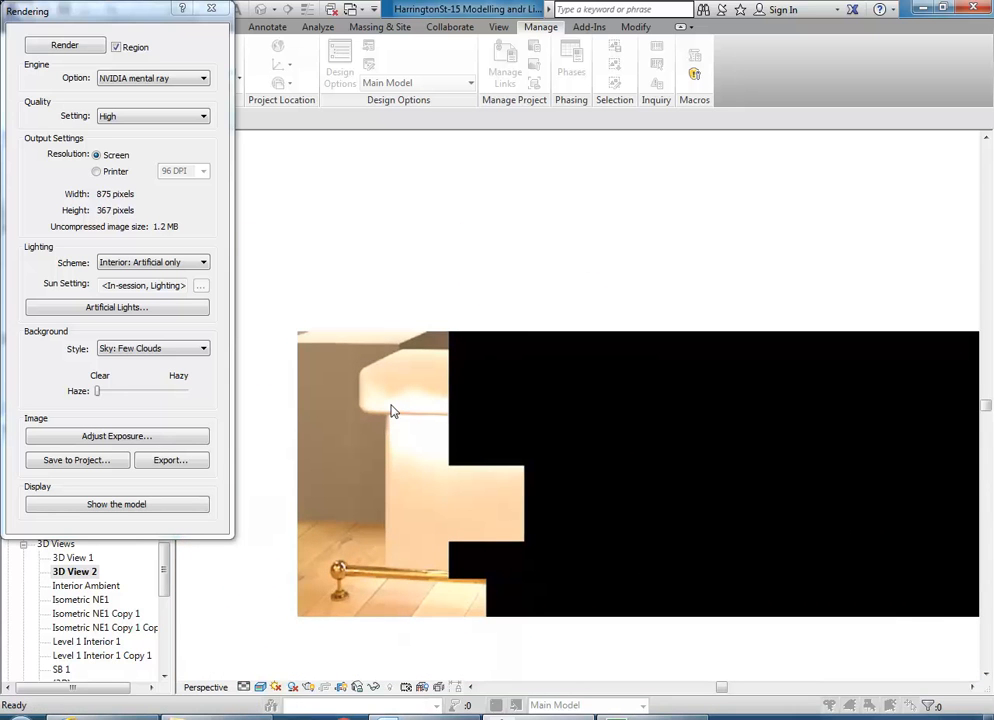
scroll(333, 566, up, 2)
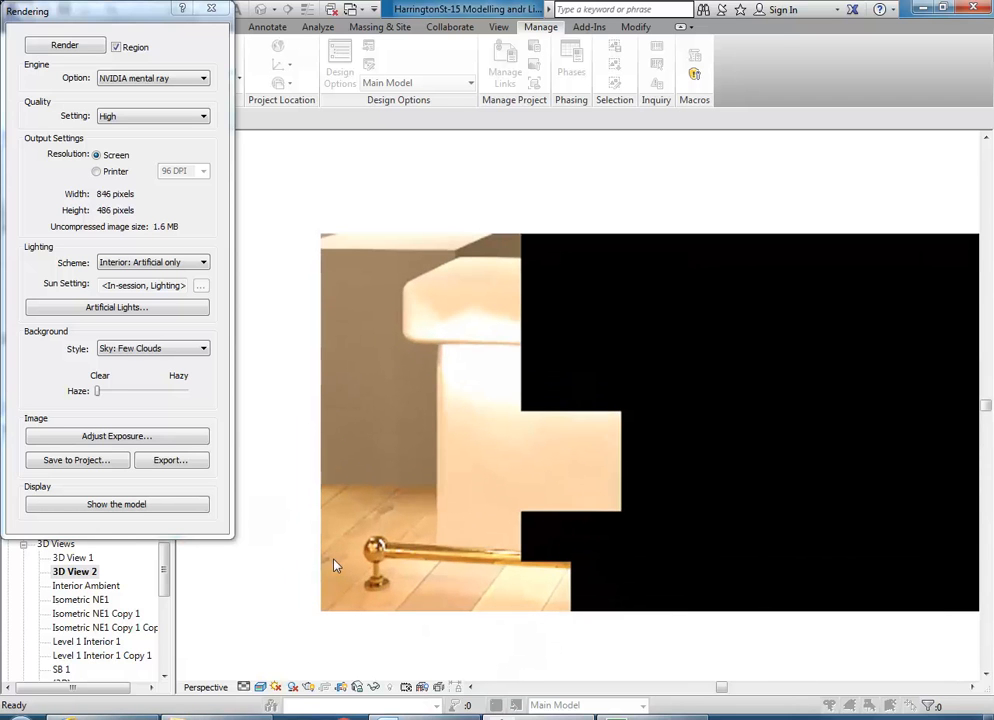